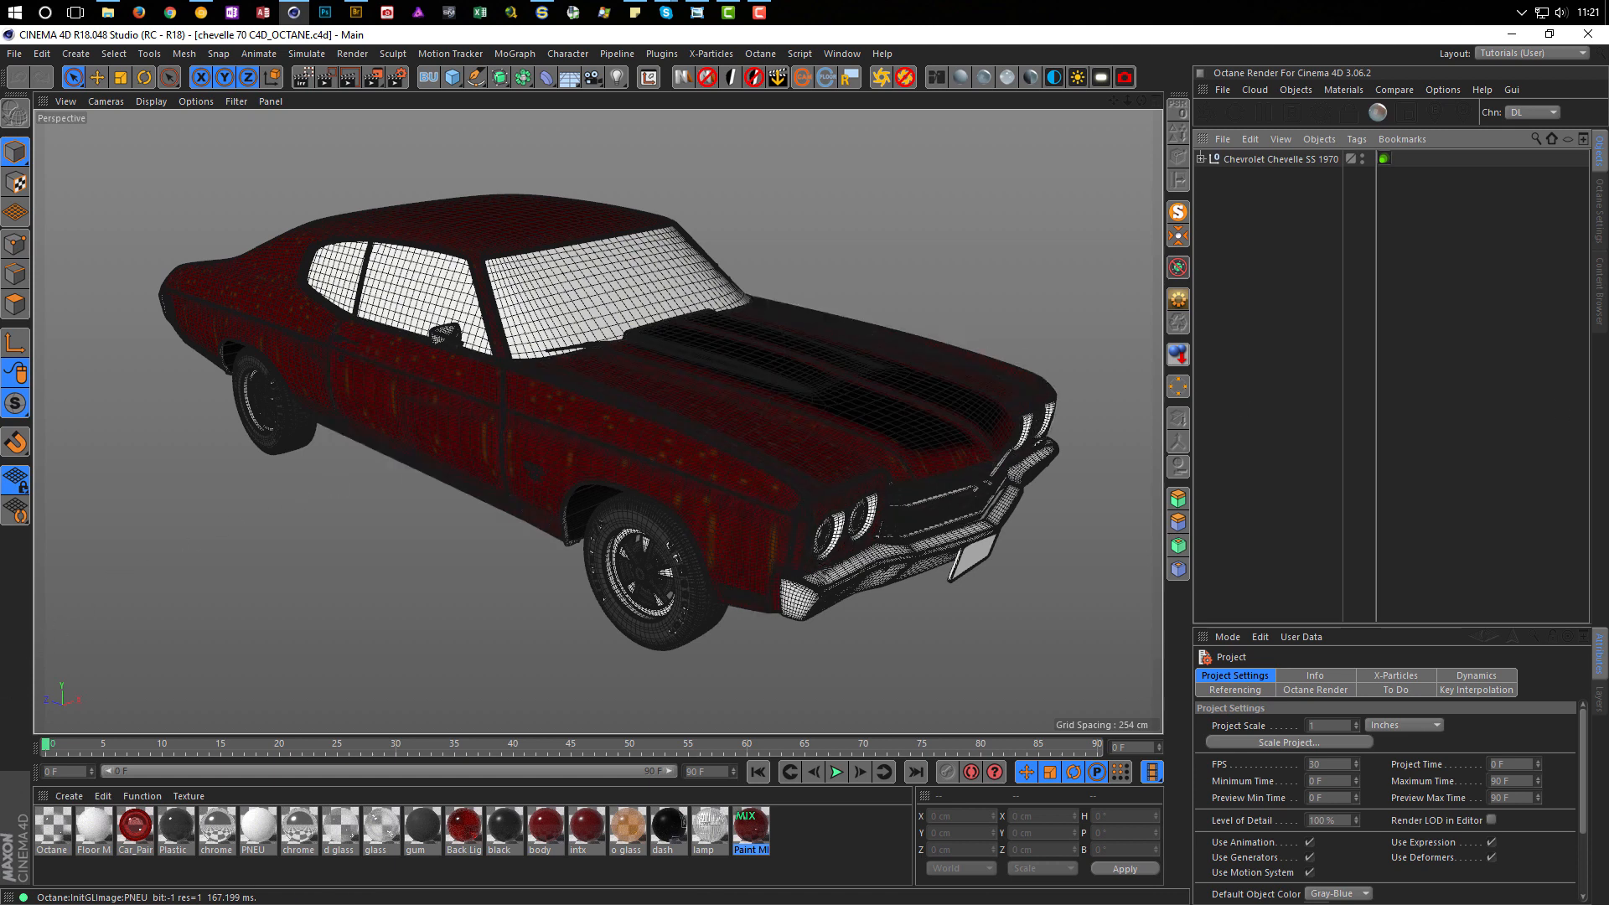
# Step: View the plate.bmp picture in the photo viewer and move it out of the way of the car scene
pyautogui.moveTo(1608, 670); pyautogui.dragTo(752, 173)
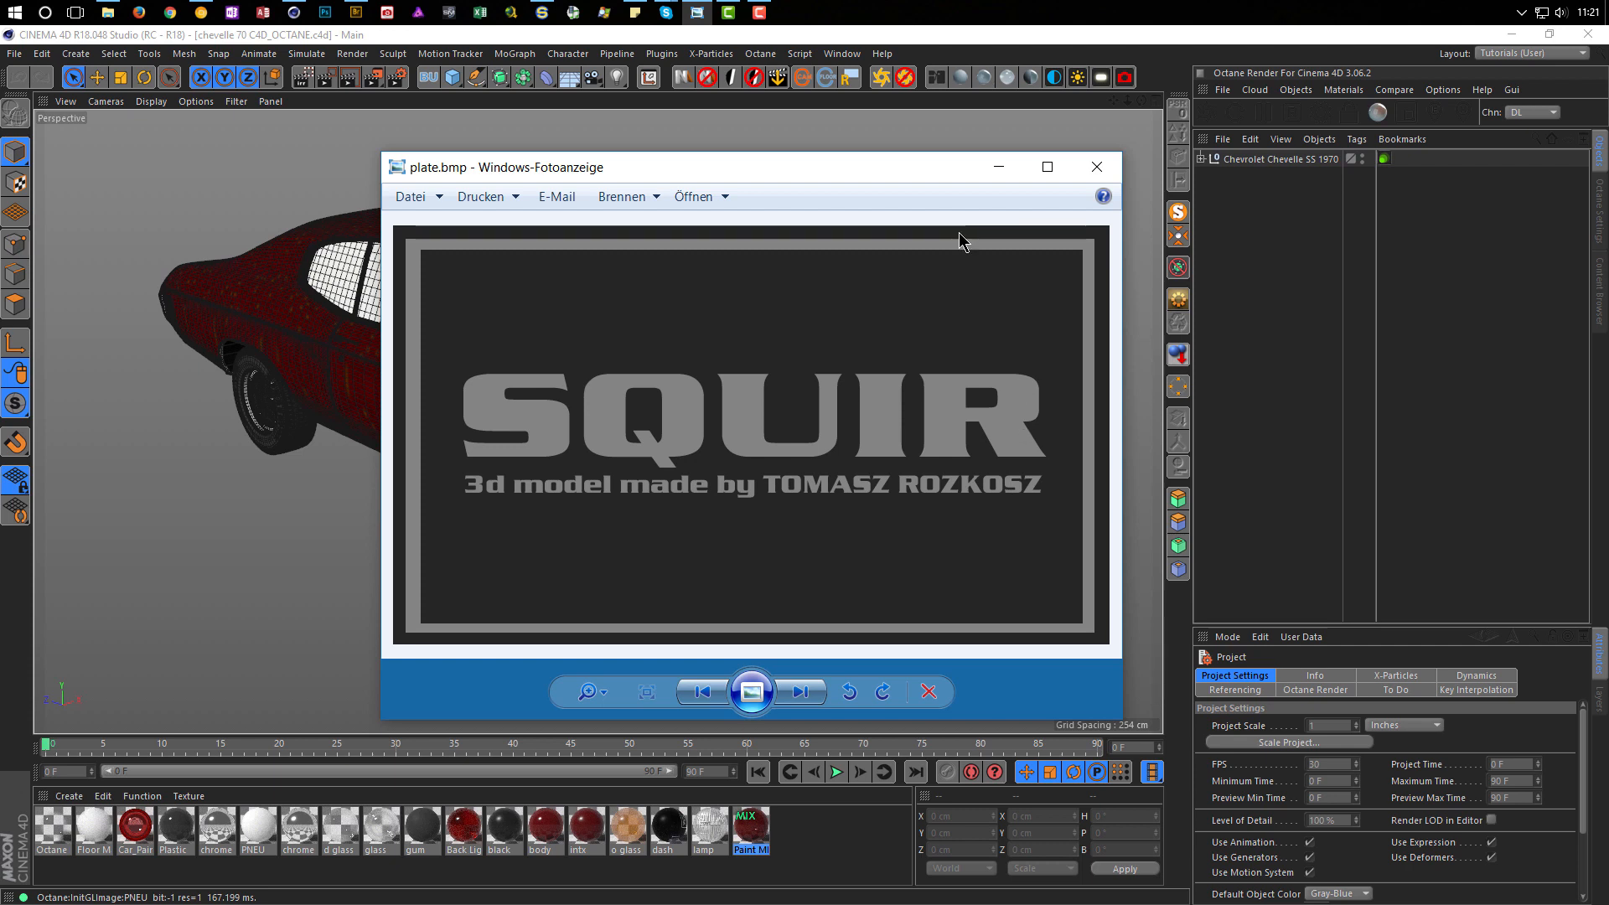
pyautogui.moveTo(929, 173); pyautogui.dragTo(1052, 215)
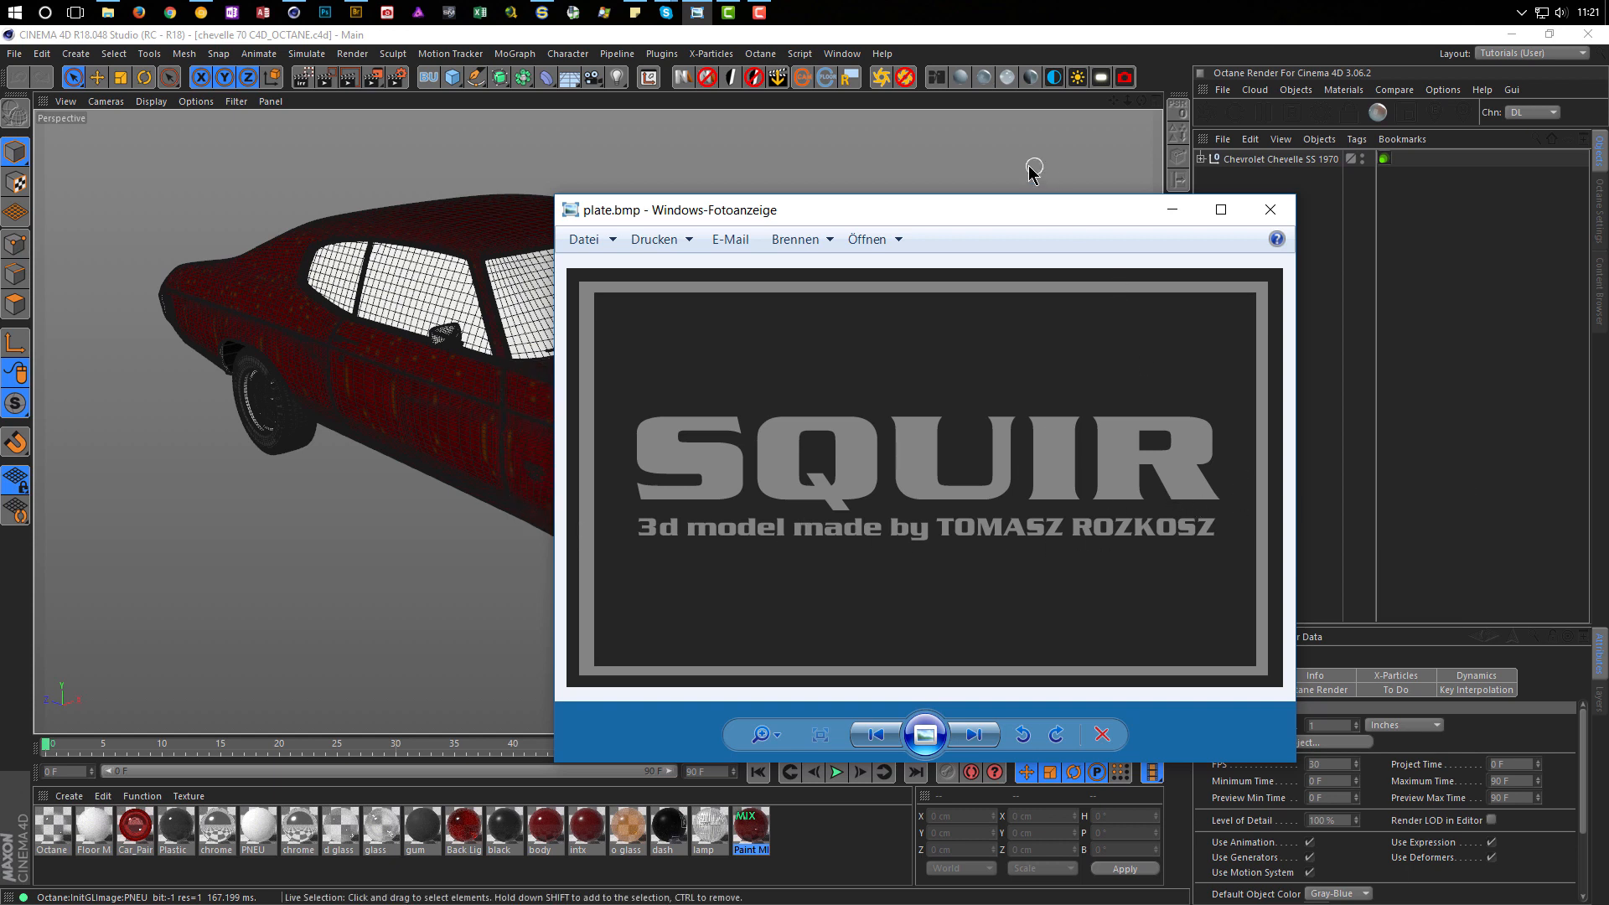
pyautogui.moveTo(979, 220); pyautogui.dragTo(1608, 219)
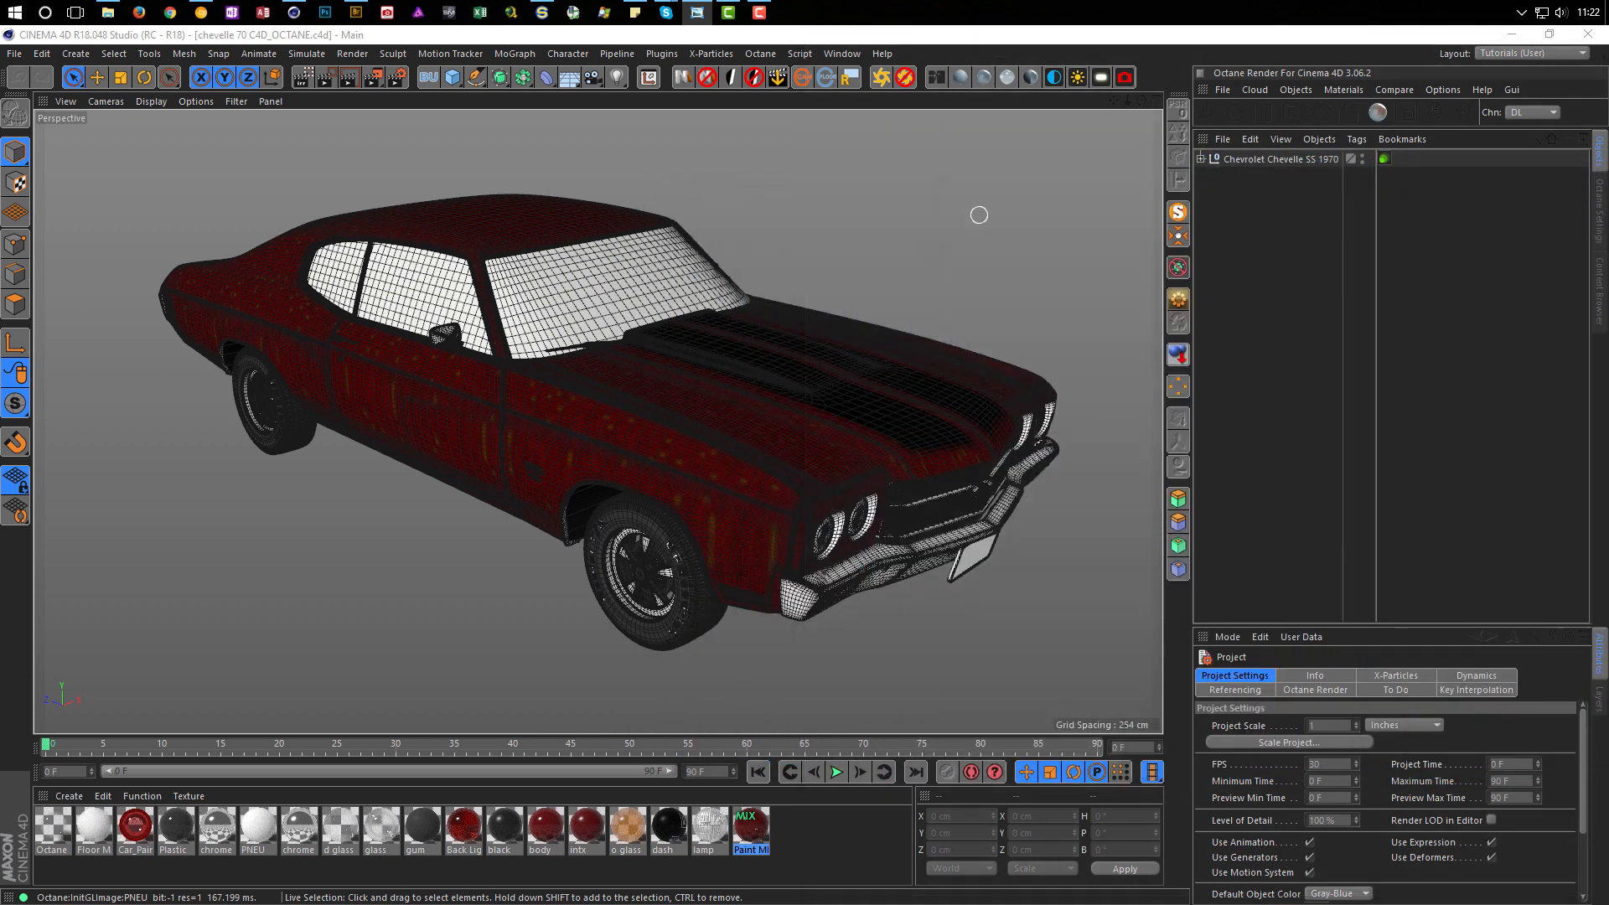
pyautogui.click(1171, 42)
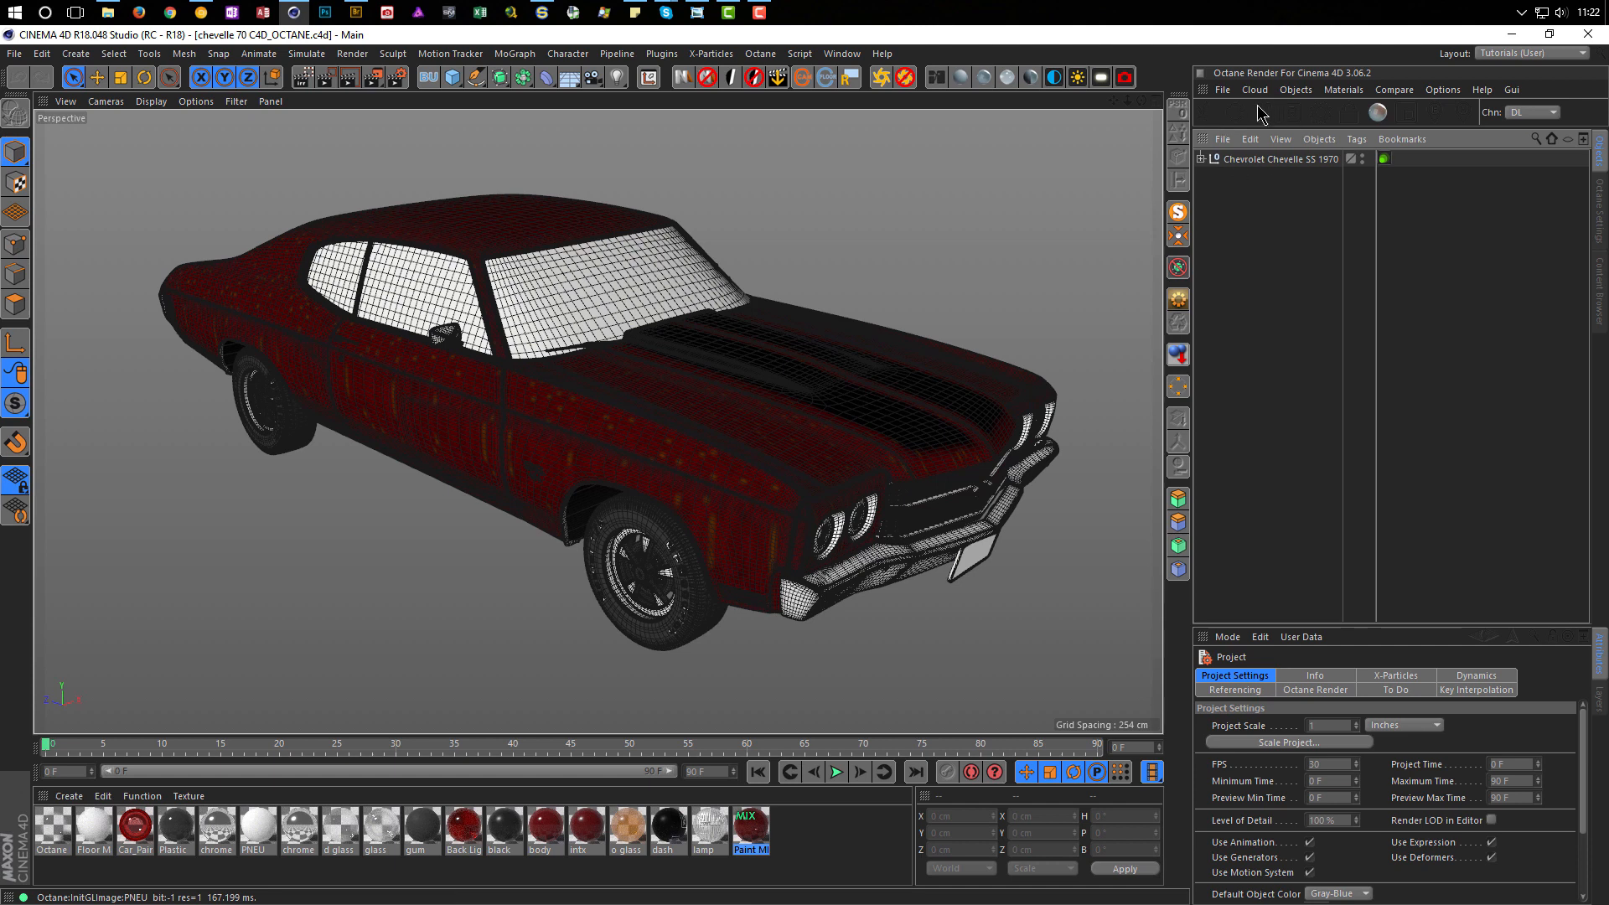
# Step: Reload the Tutorials (User) layout and start the Octane live render of the car in the floating Live Viewer
pyautogui.click(1508, 52)
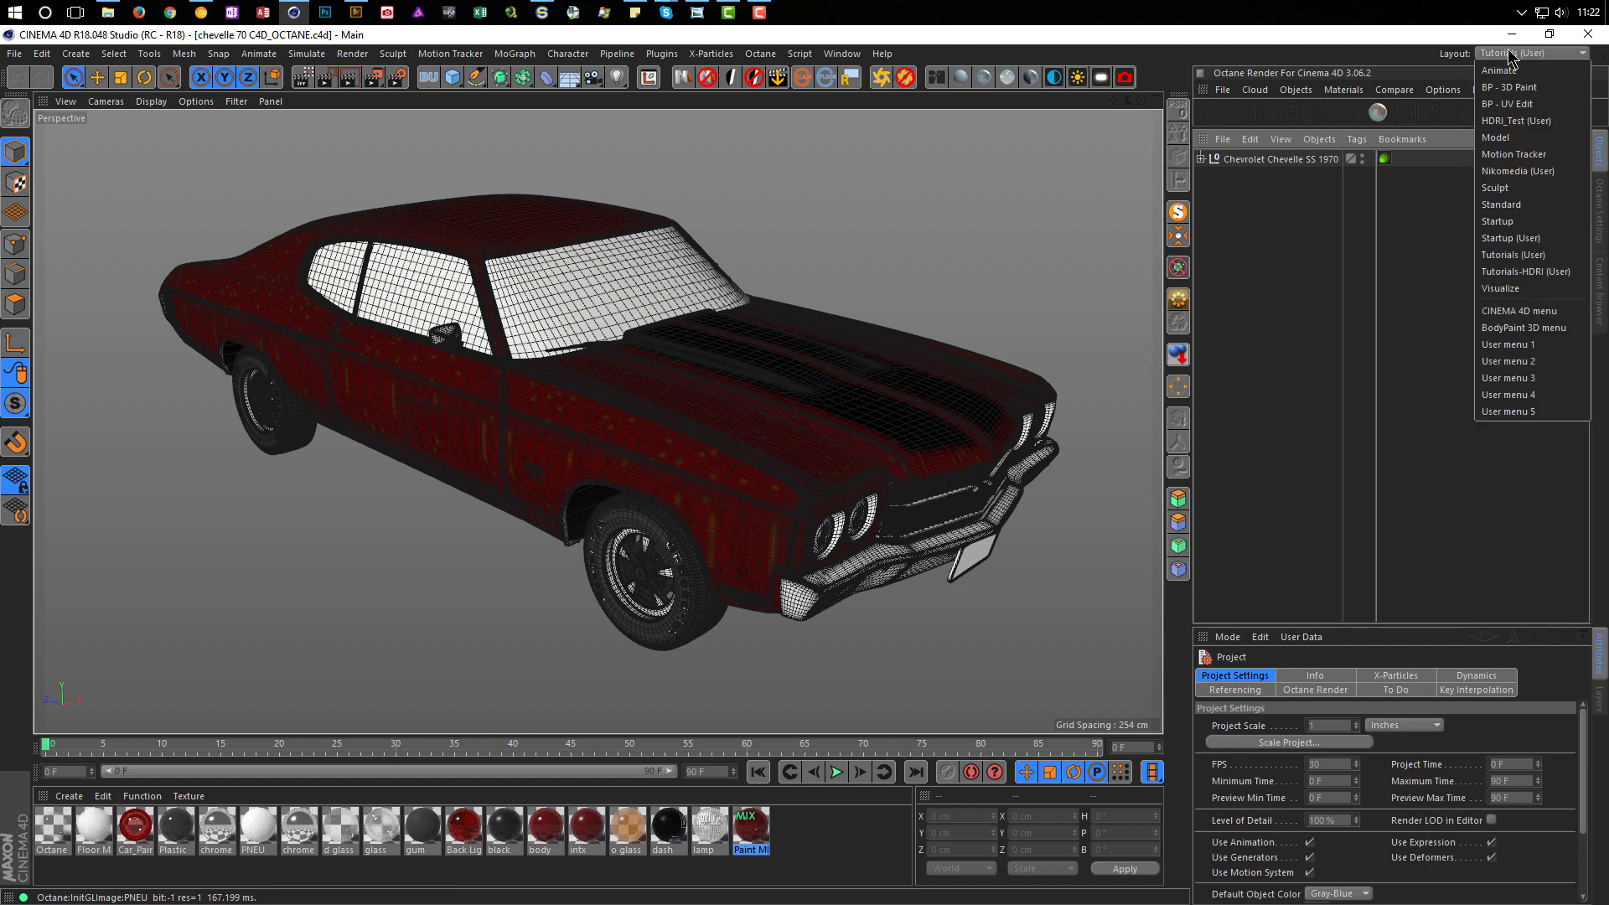
pyautogui.click(1513, 256)
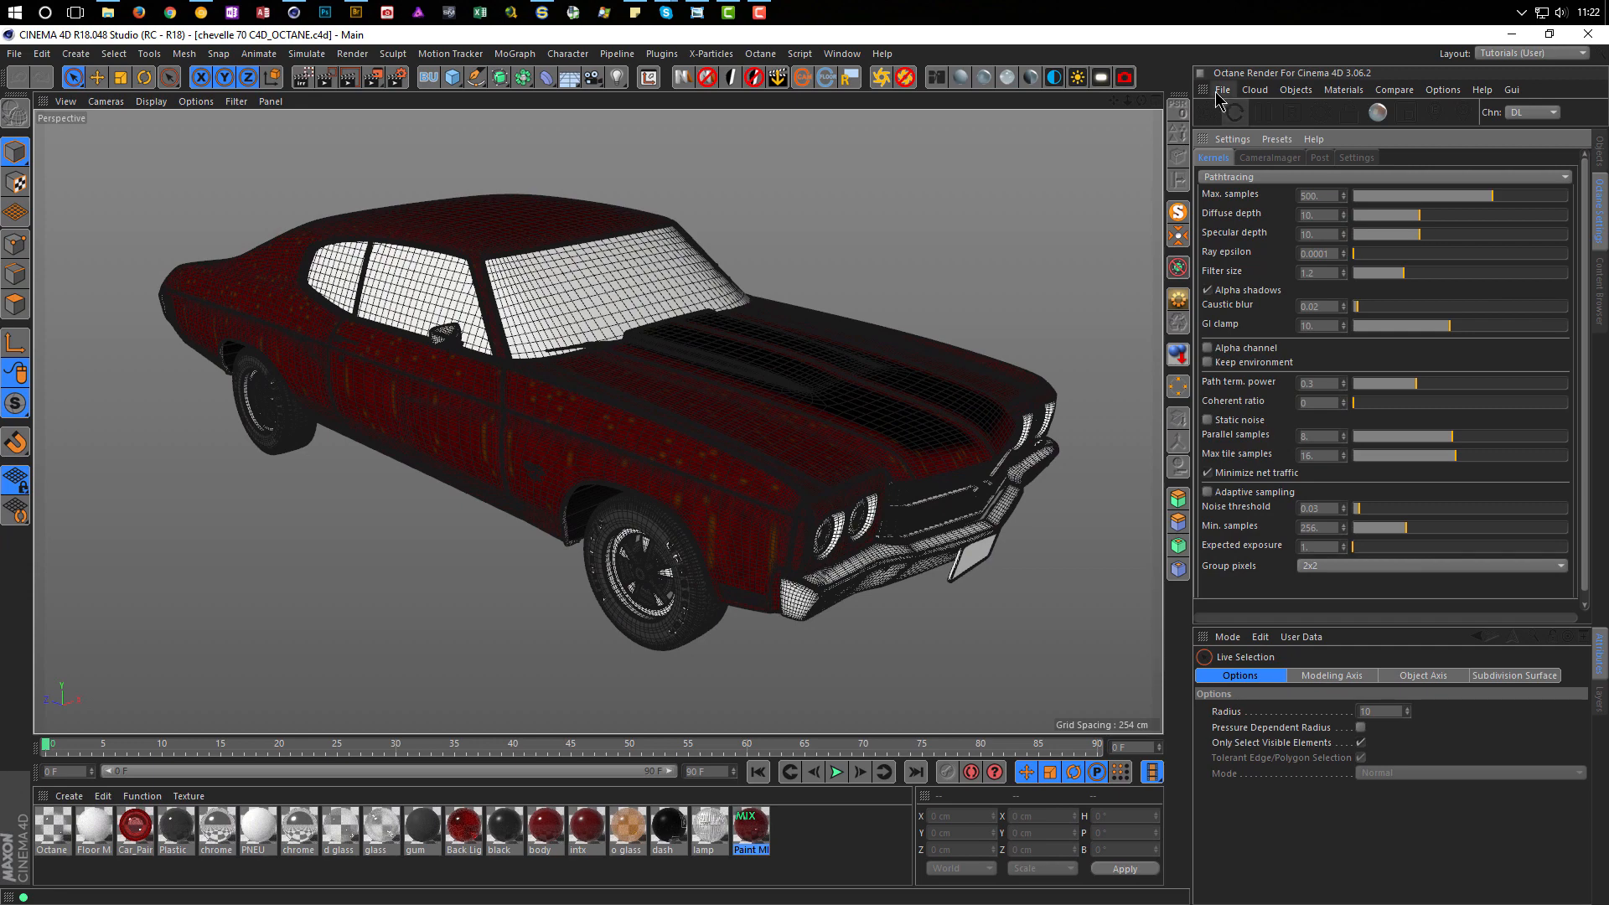
pyautogui.click(1207, 114)
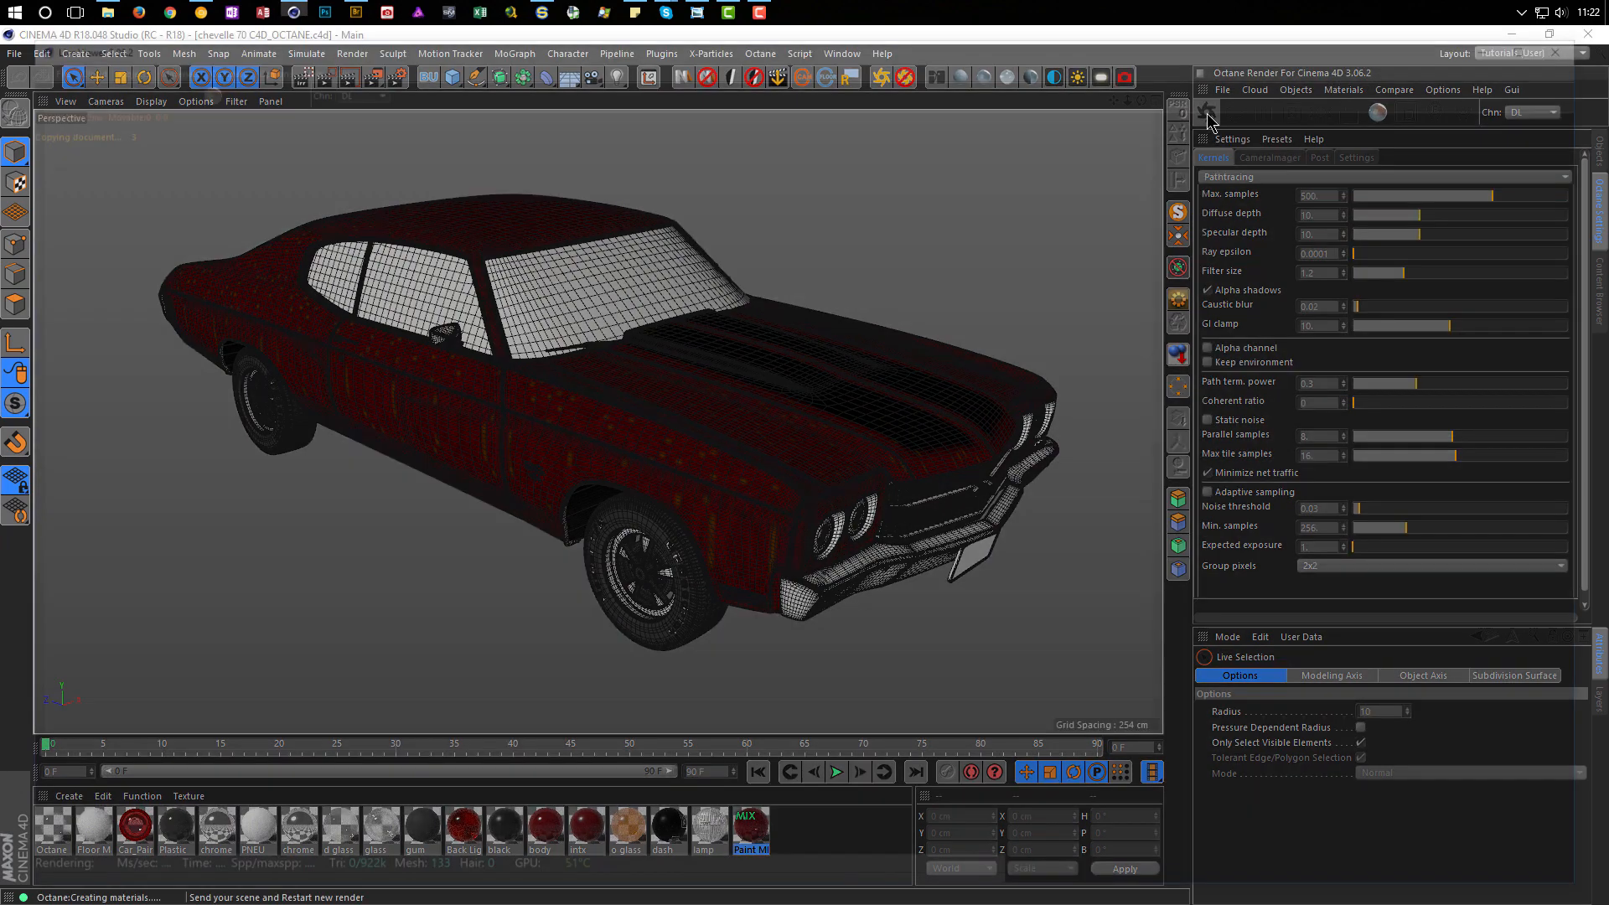
pyautogui.moveTo(1237, 29); pyautogui.dragTo(1150, 188)
pyautogui.moveTo(13, 186); pyautogui.dragTo(696, 299)
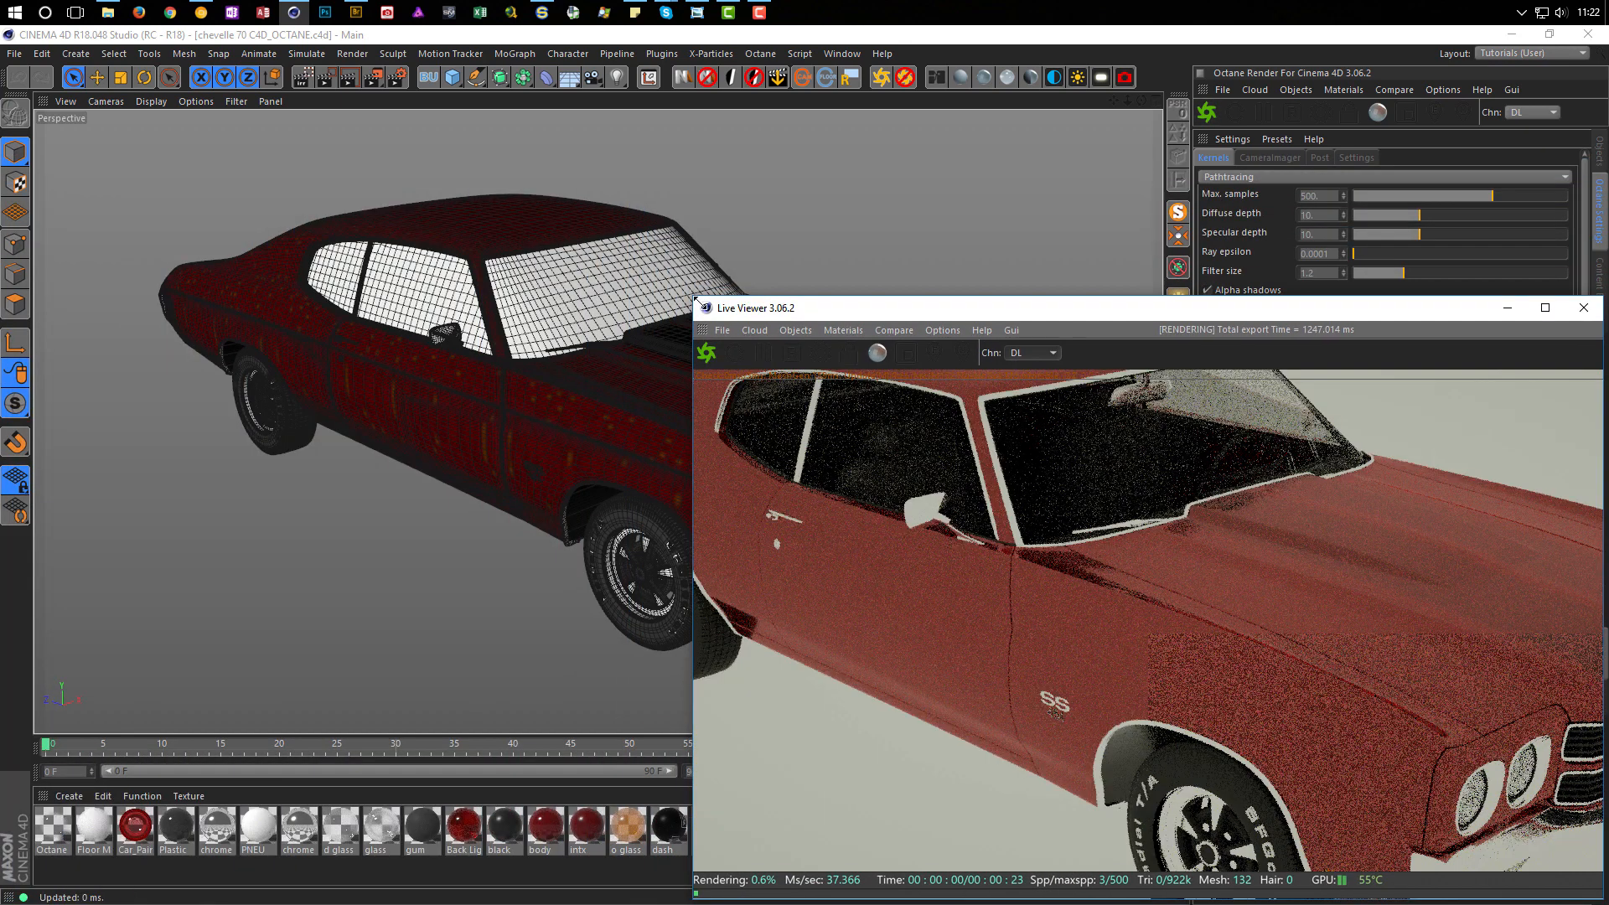
pyautogui.moveTo(873, 312); pyautogui.dragTo(519, 126)
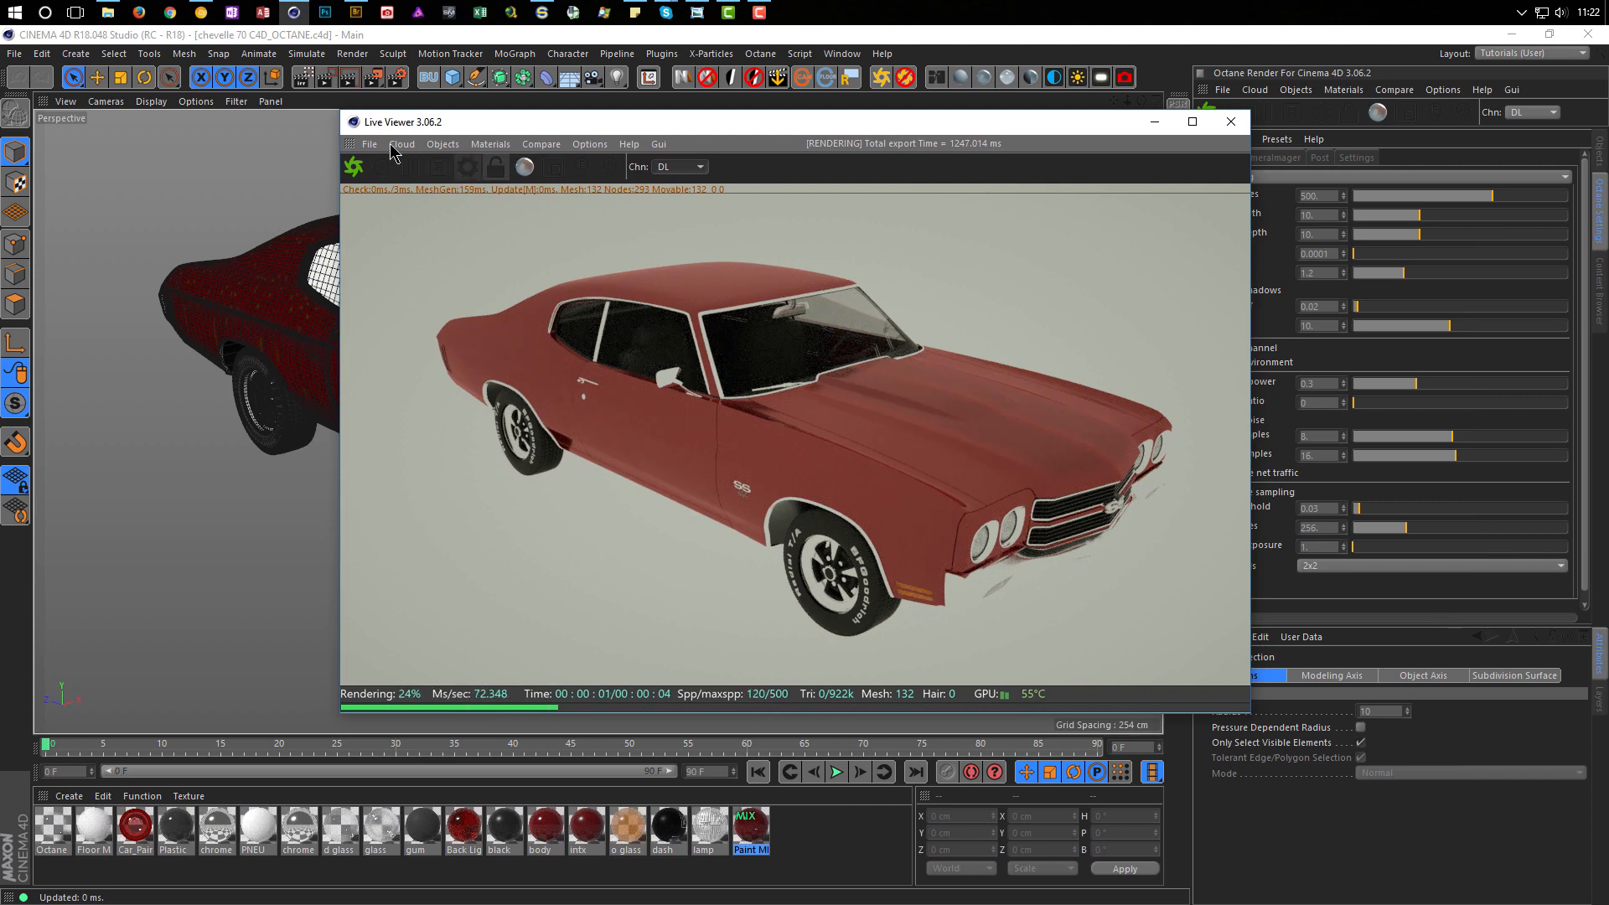
# Step: Position the floating Live Viewer beside the car in the perspective view and bring up the scene's object list
pyautogui.moveTo(342, 115); pyautogui.dragTo(514, 202)
pyautogui.moveTo(916, 218); pyautogui.dragTo(1270, 240)
pyautogui.click(1600, 151)
pyautogui.moveTo(466, 352)
pyautogui.keyDown('alt'); pyautogui.mouseDown()
pyautogui.moveTo(507, 377)
pyautogui.moveTo(484, 361)
pyautogui.mouseUp(); pyautogui.keyUp('alt')
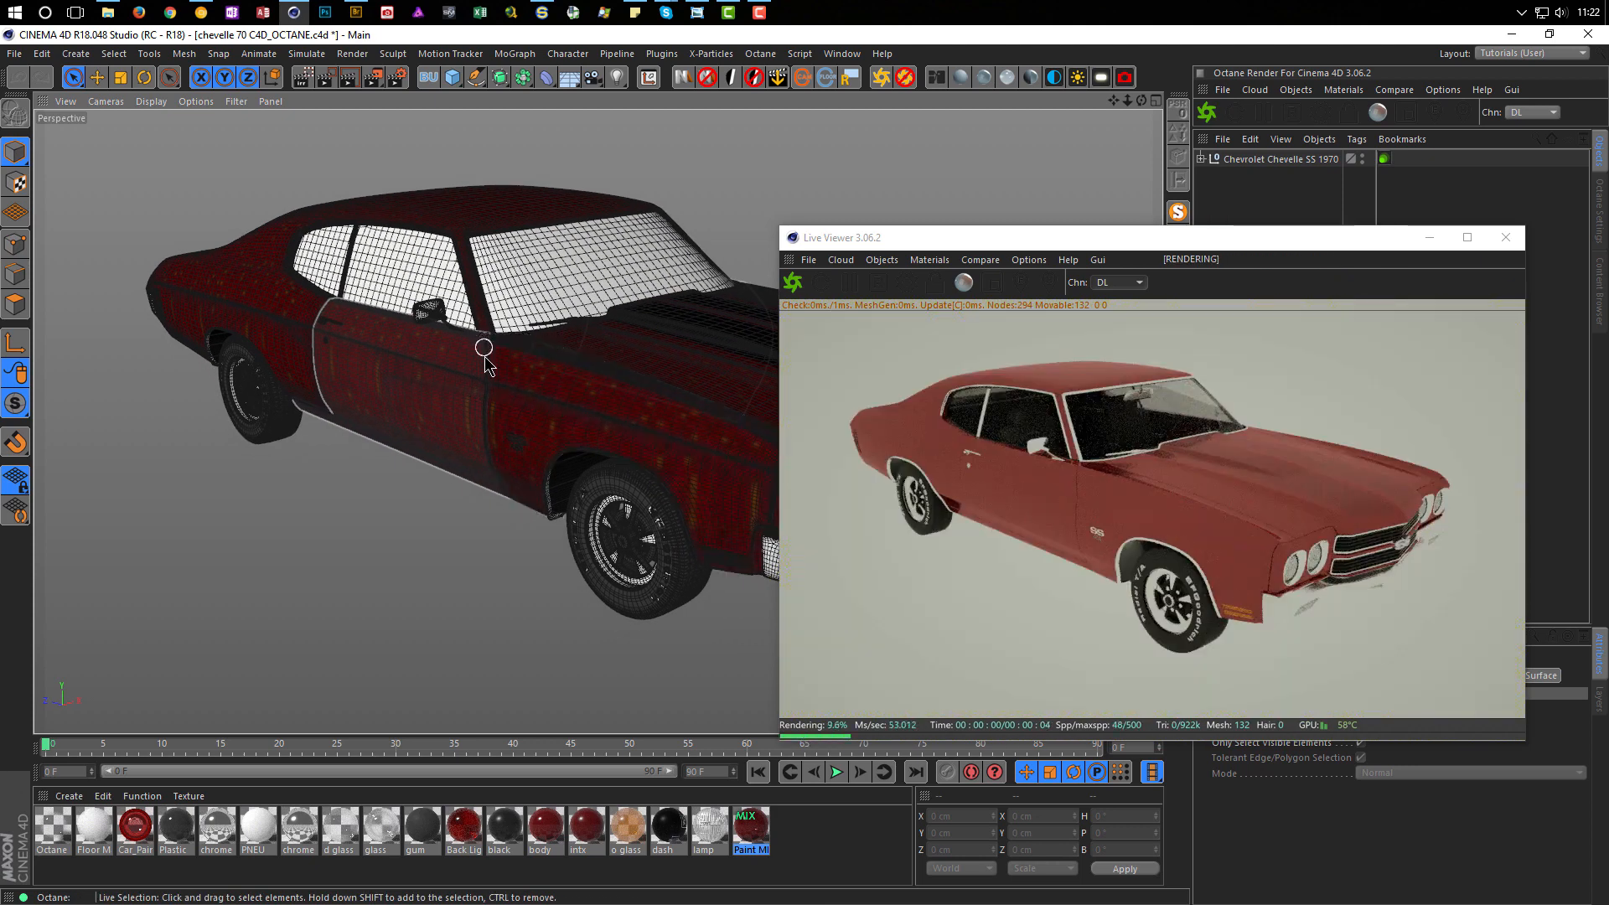
pyautogui.moveTo(1148, 241); pyautogui.dragTo(963, 245)
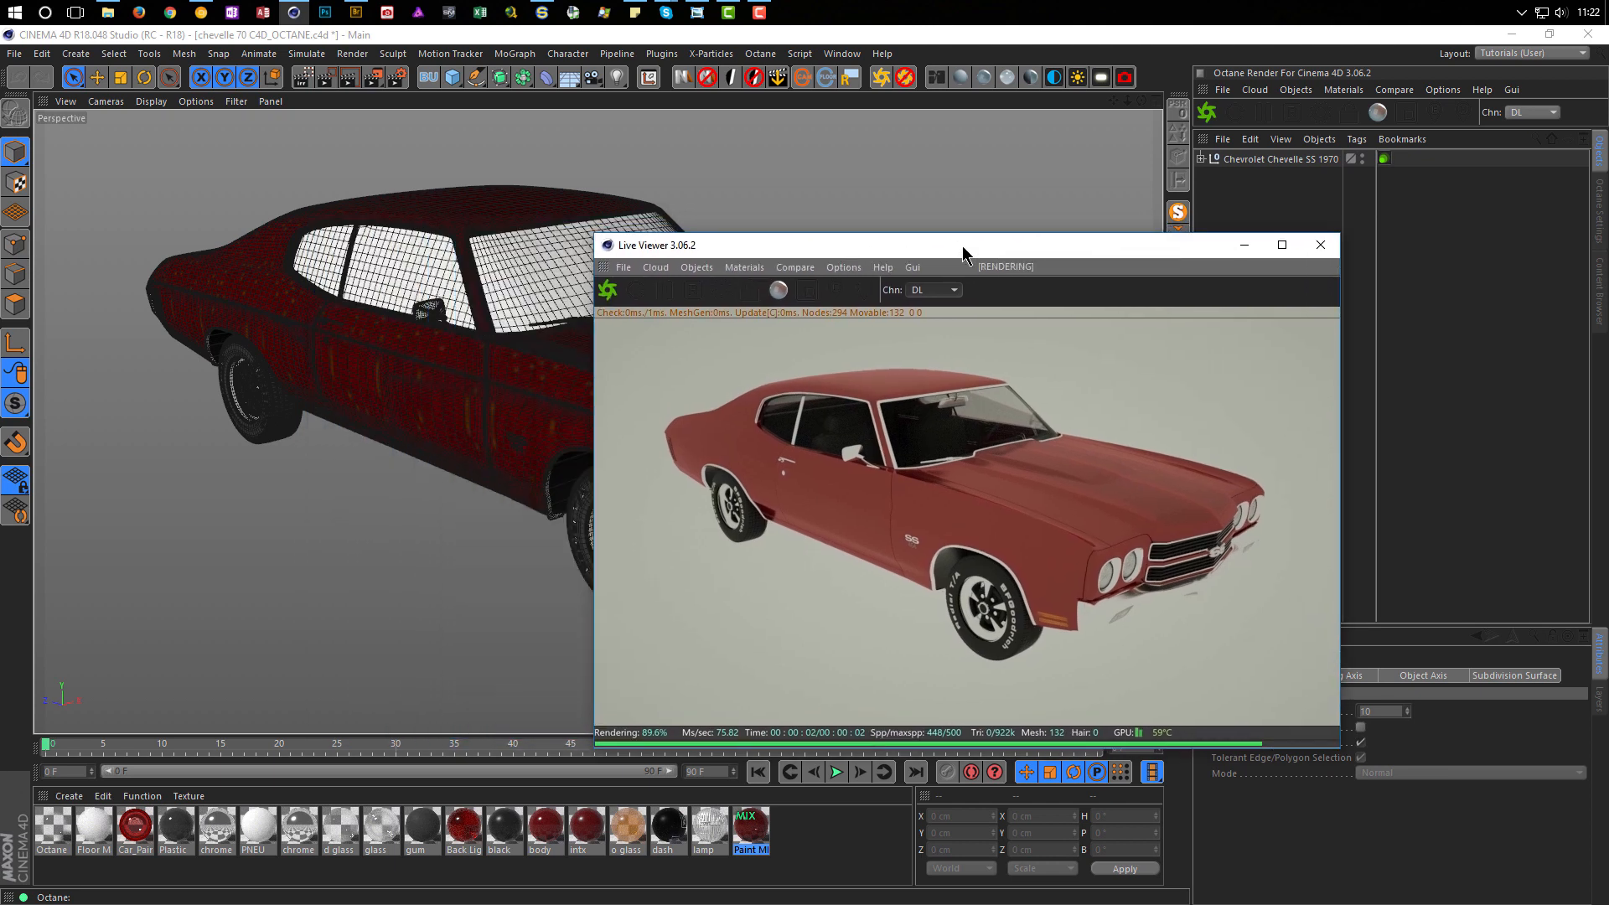
# Step: Add the Nikomedias Octane Rig Pro to the live-rendered scene and open the rig's HDRI settings
pyautogui.click(882, 78)
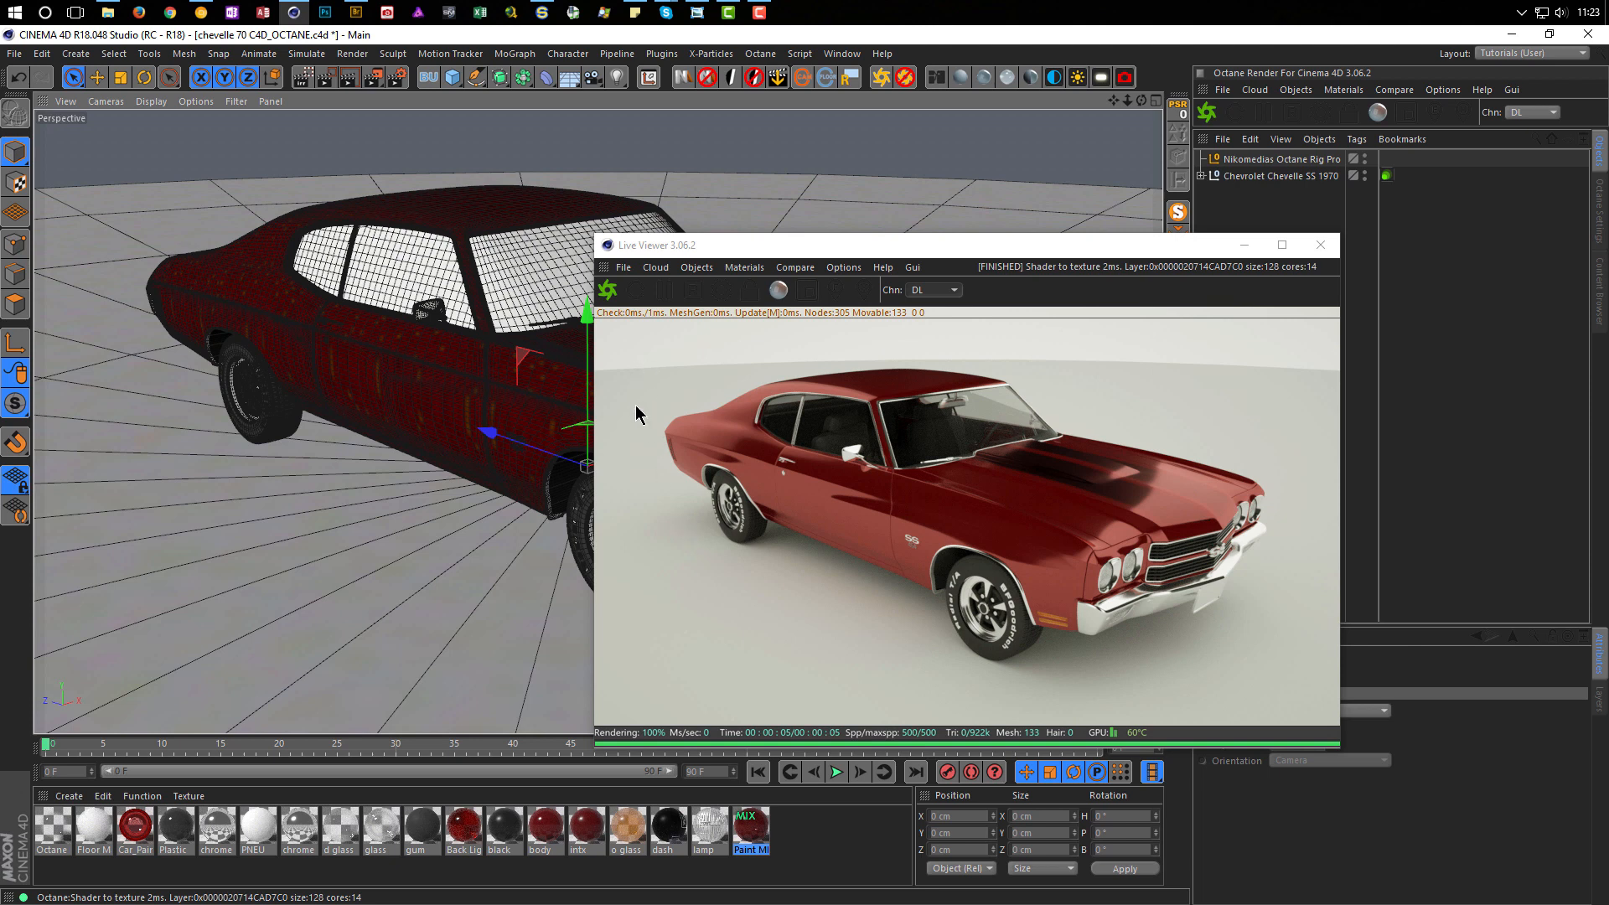
pyautogui.click(609, 288)
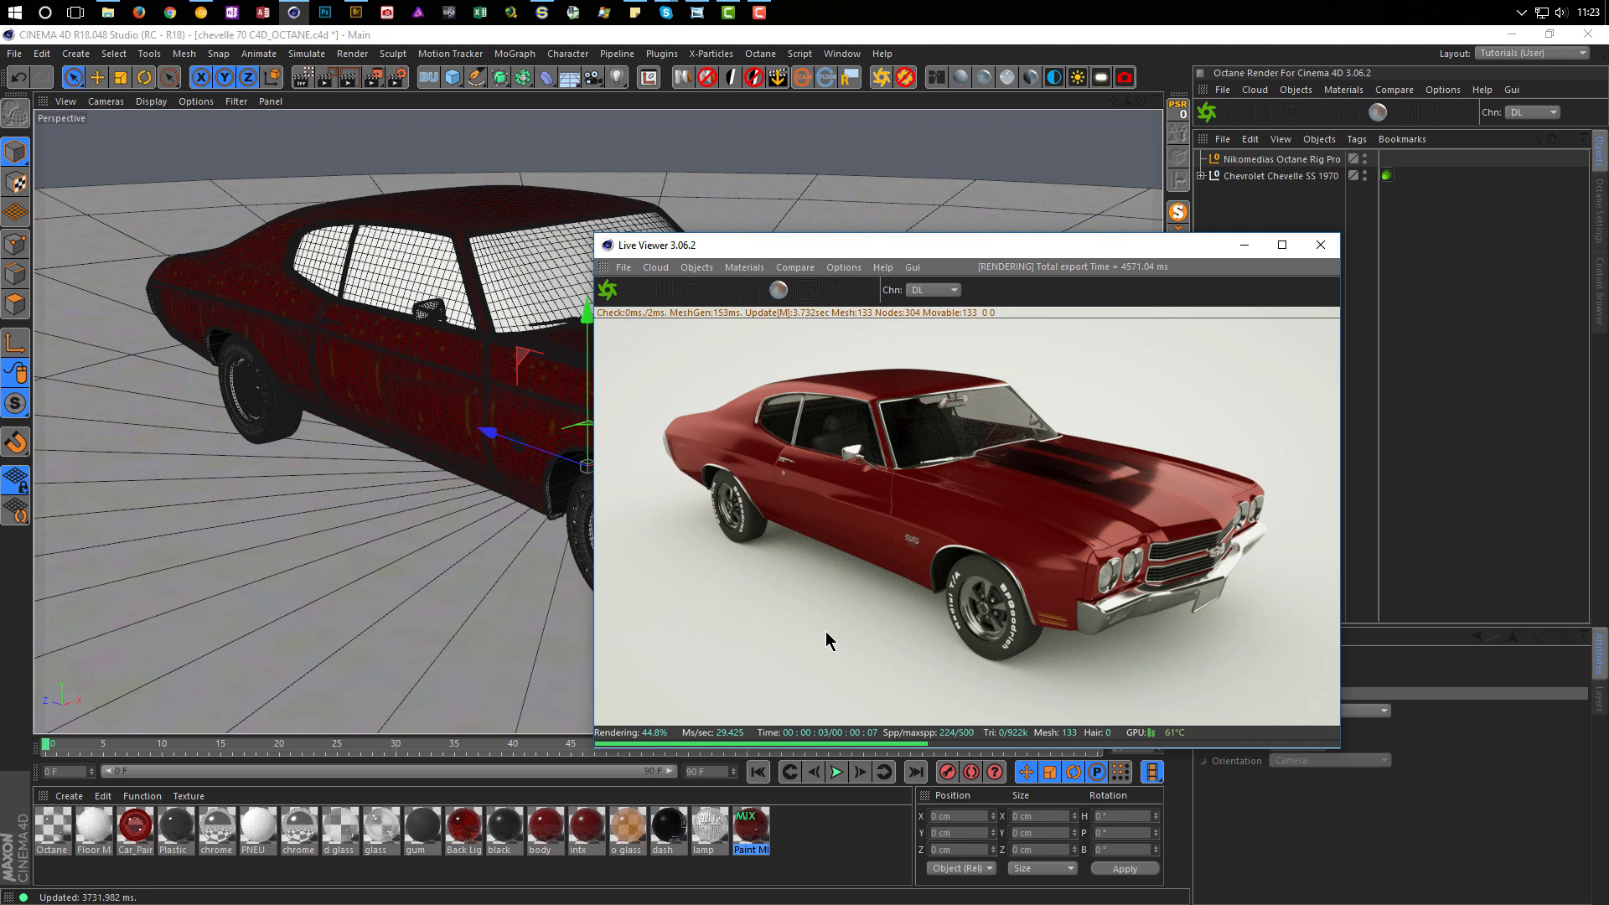
pyautogui.moveTo(817, 249); pyautogui.dragTo(506, 196)
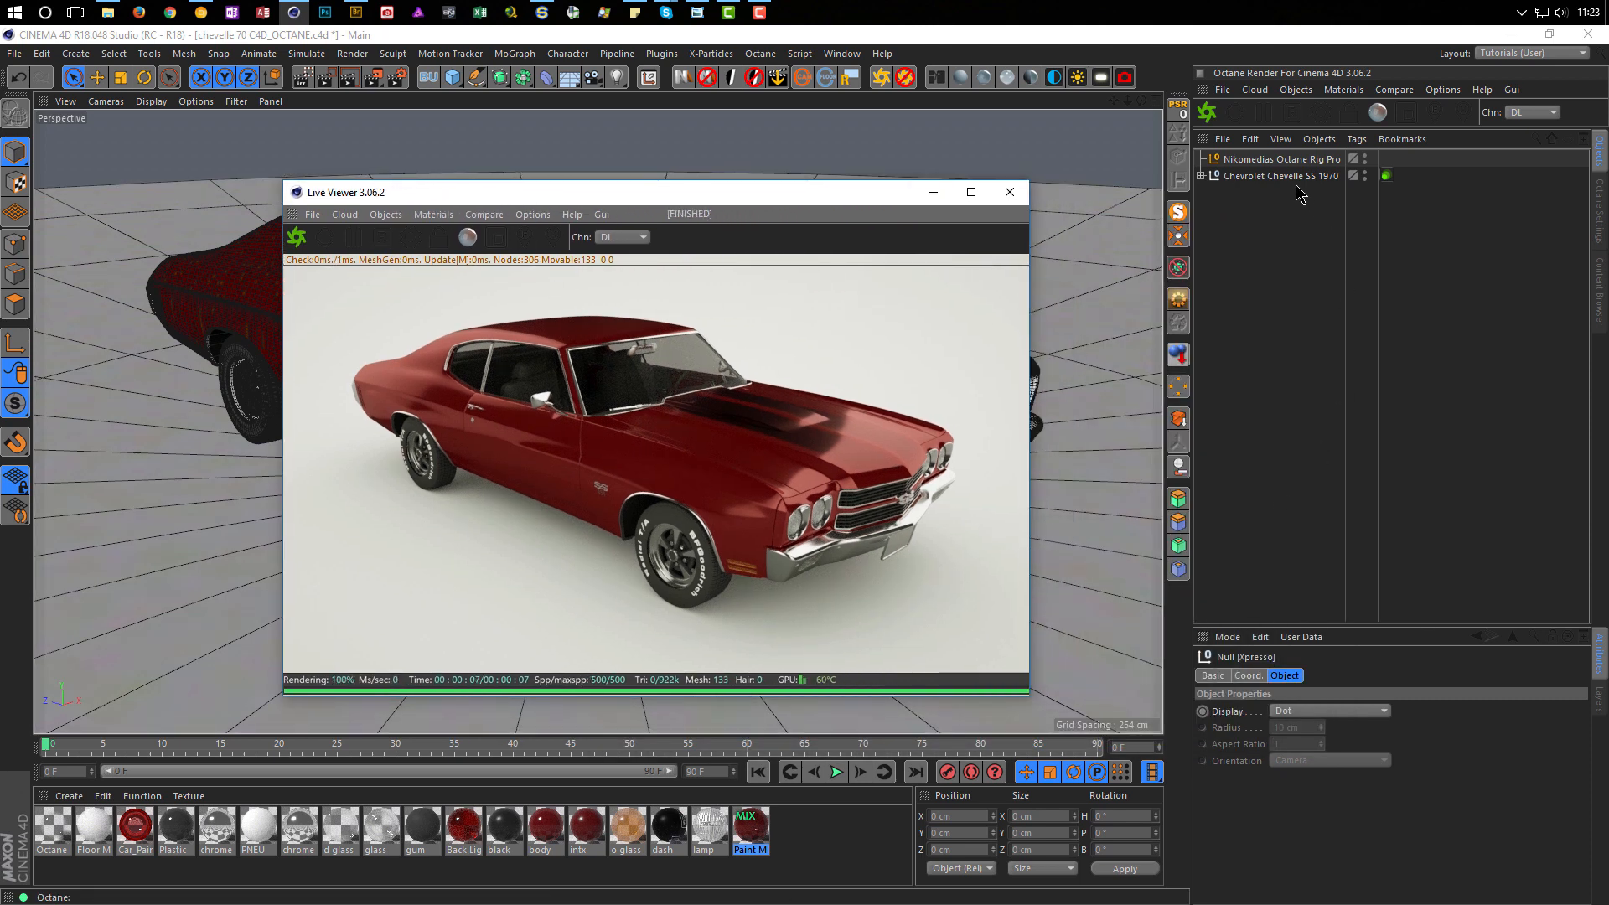
pyautogui.click(1280, 161)
pyautogui.moveTo(1361, 625); pyautogui.dragTo(1383, 362)
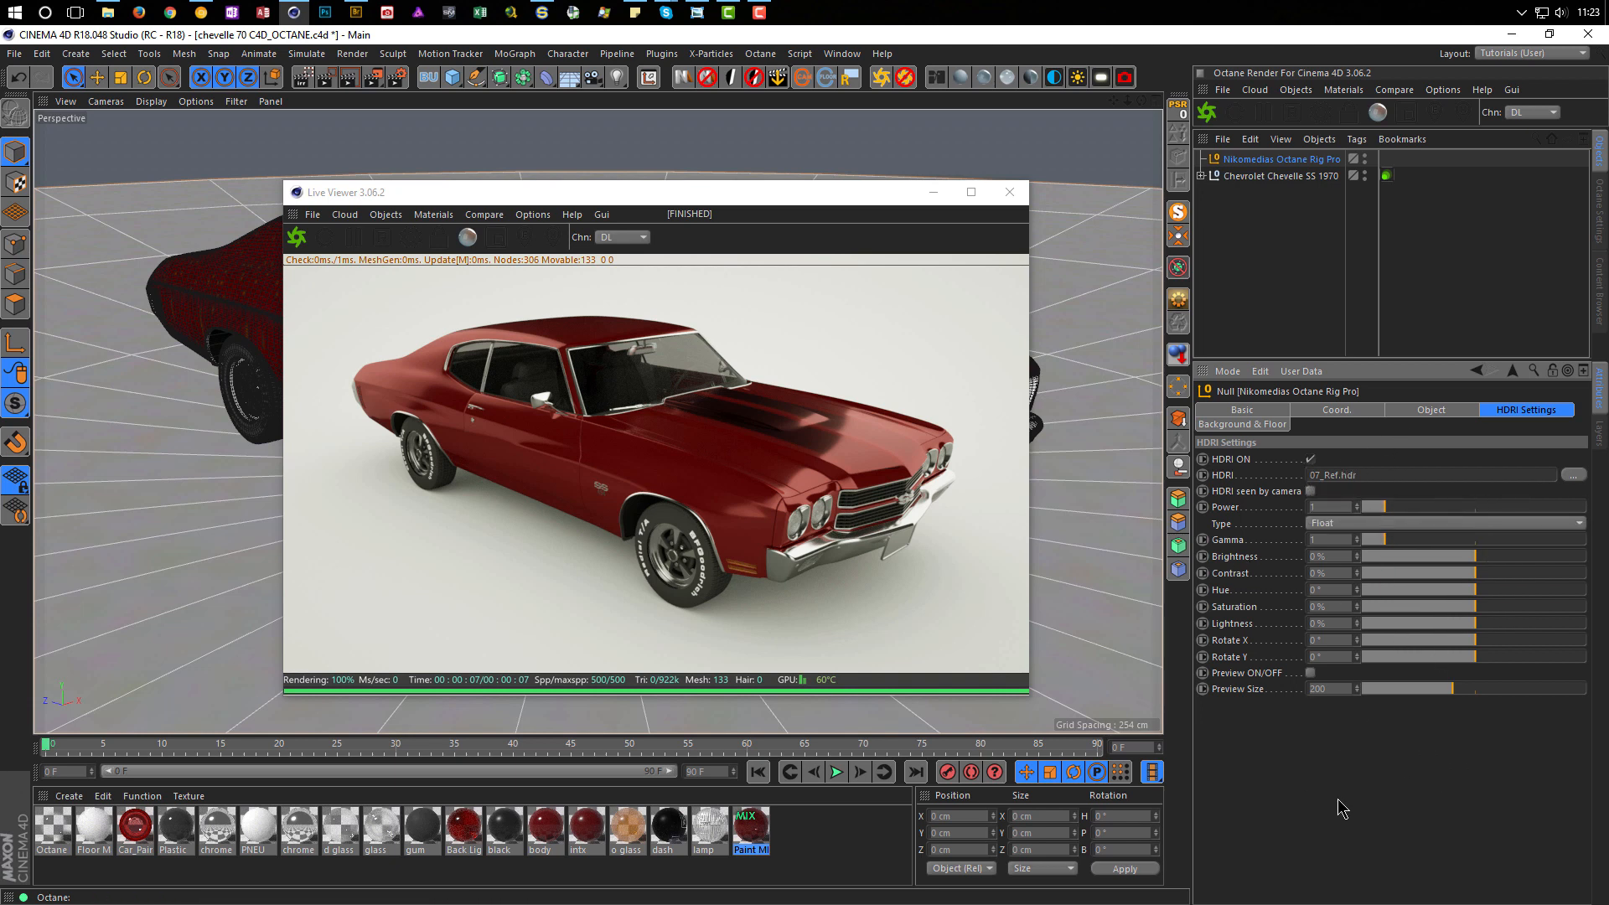
# Step: Turn the rig's HDRI off and back on to compare the car's lighting, checking the Background & Floor settings in between
pyautogui.click(1313, 460)
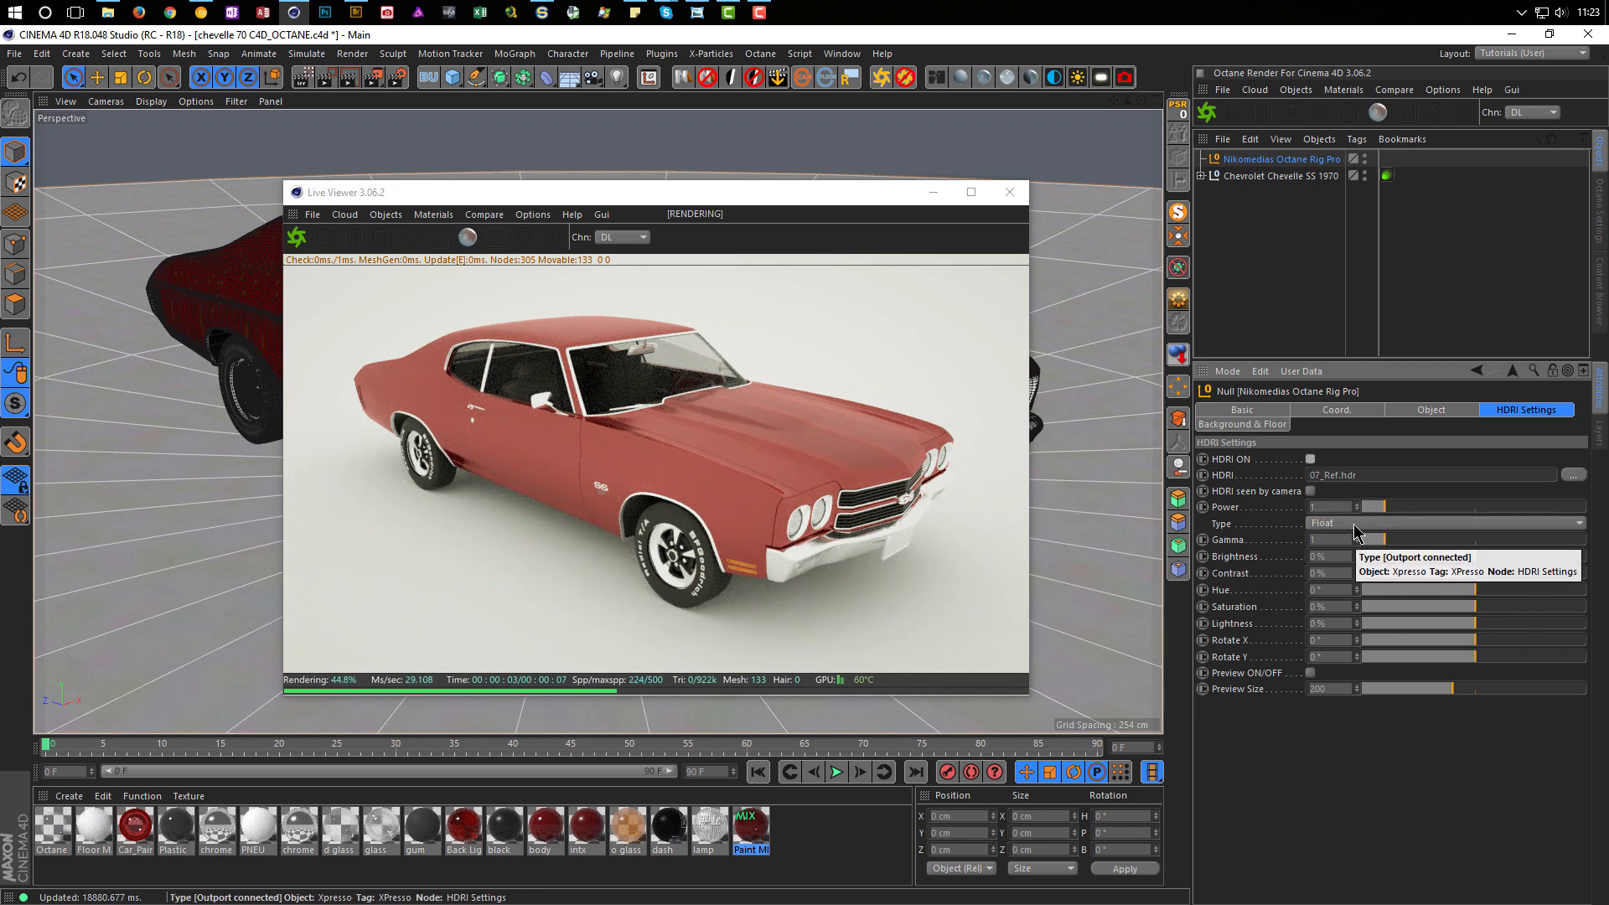
pyautogui.click(1246, 425)
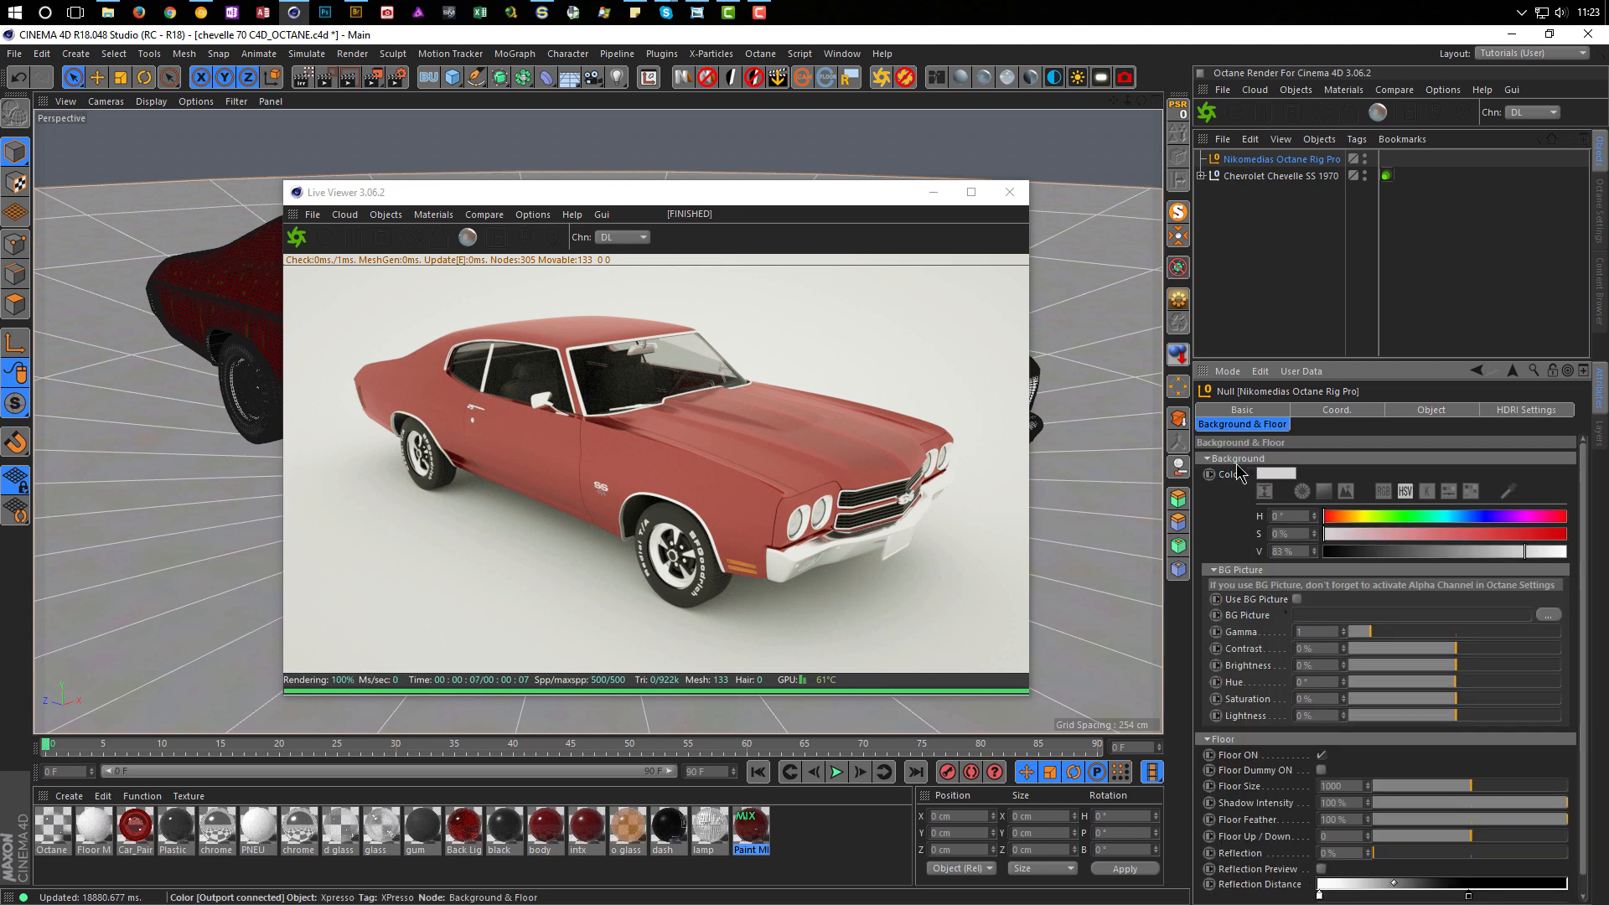
pyautogui.click(1531, 411)
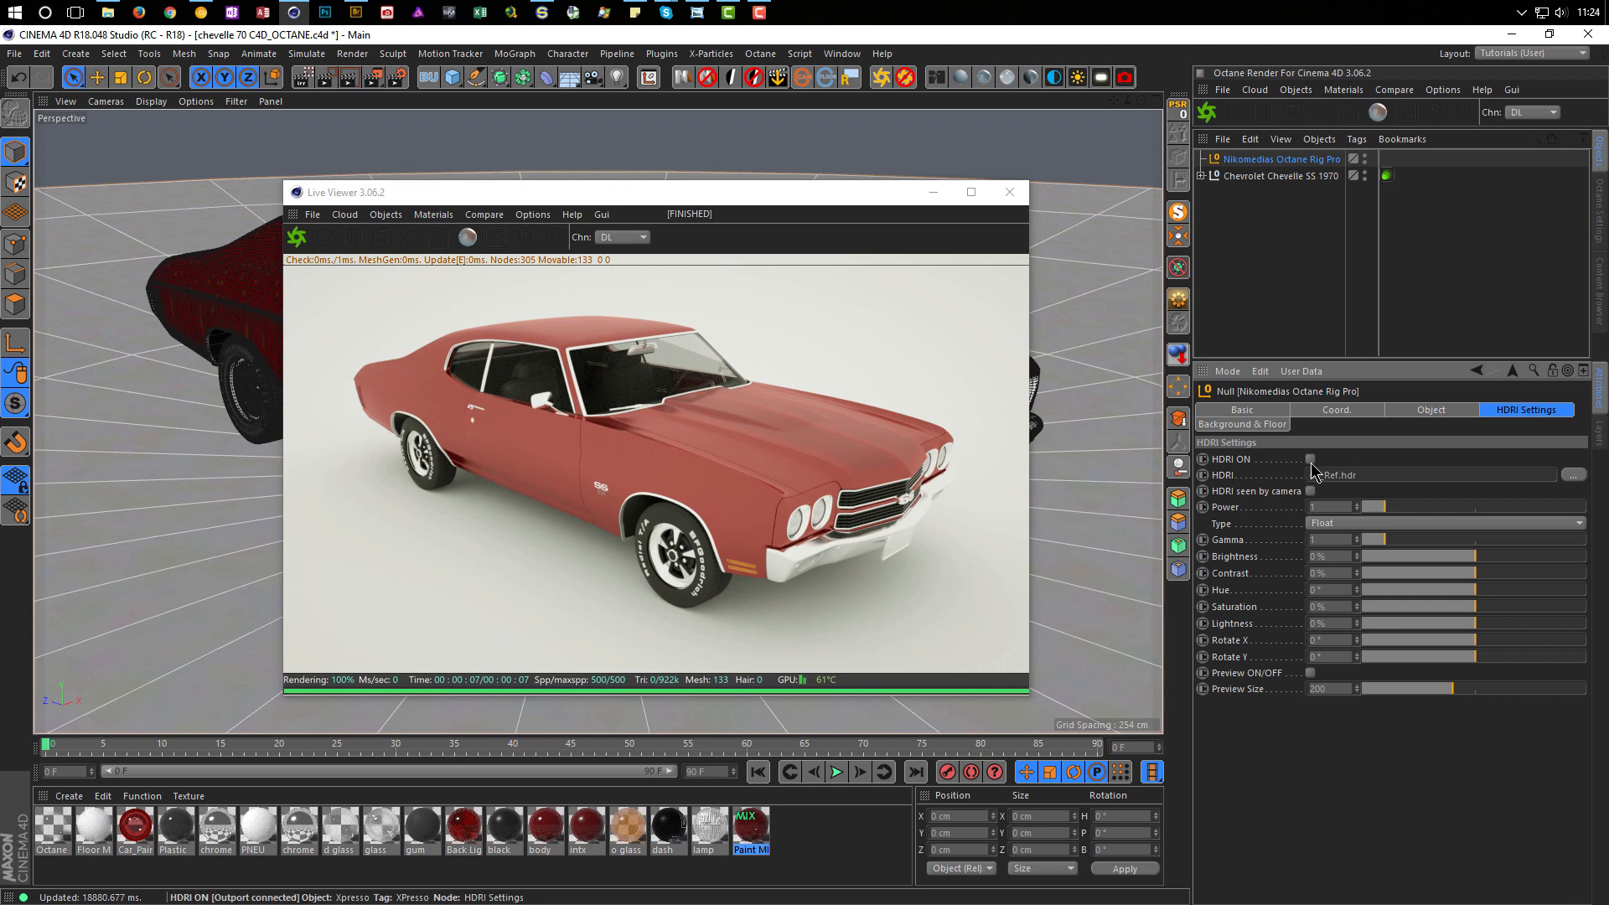
pyautogui.click(1311, 491)
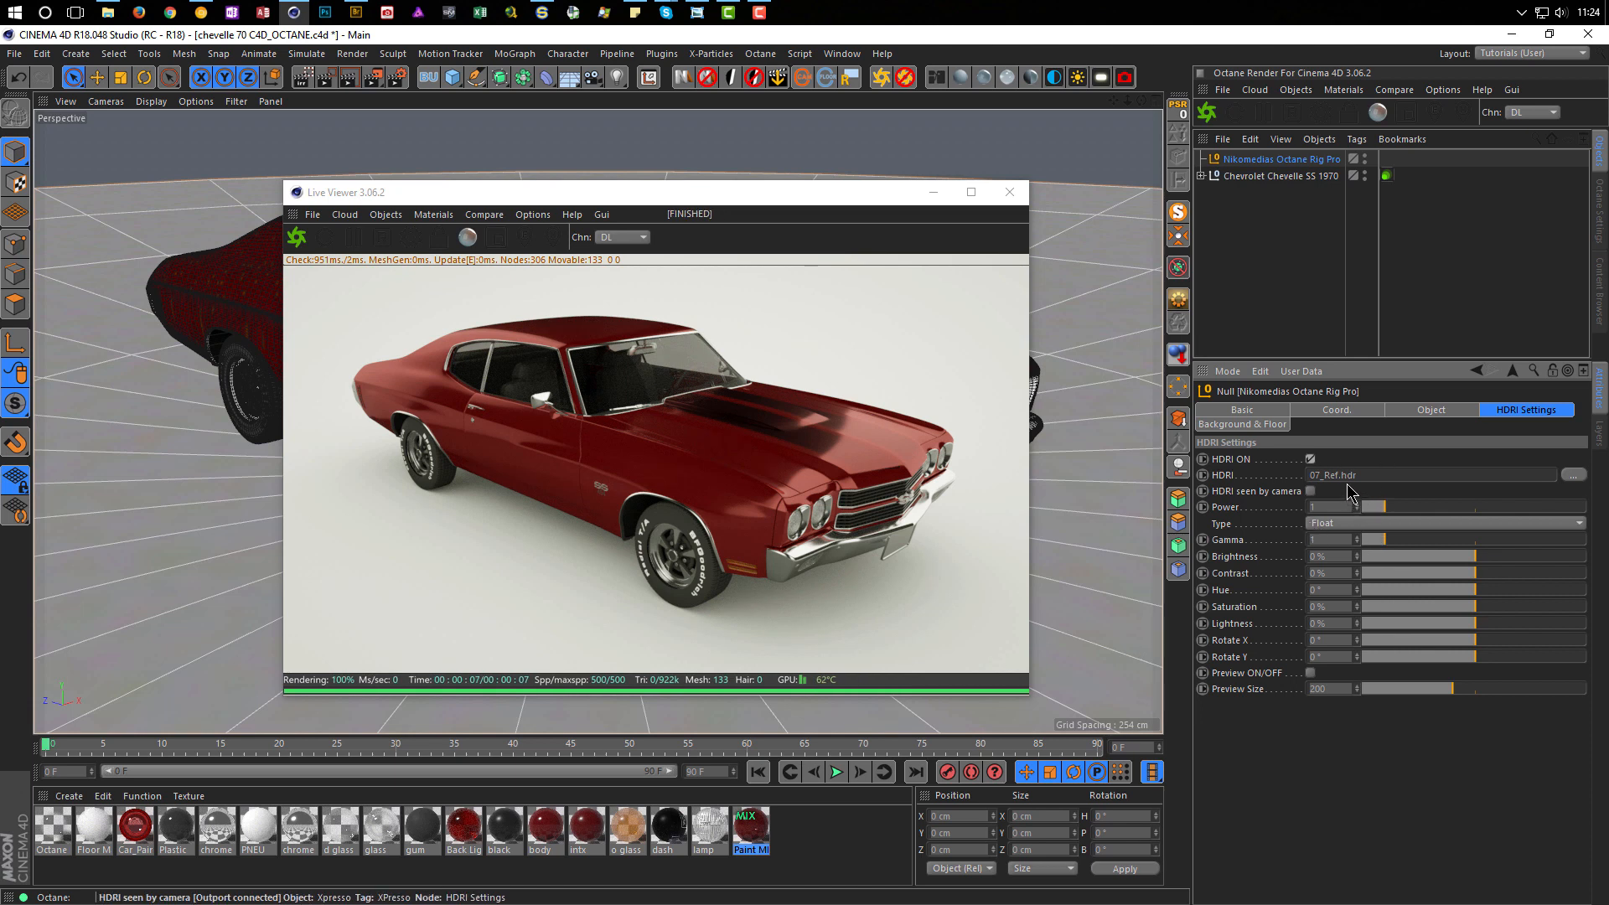
pyautogui.moveTo(841, 199); pyautogui.dragTo(945, 239)
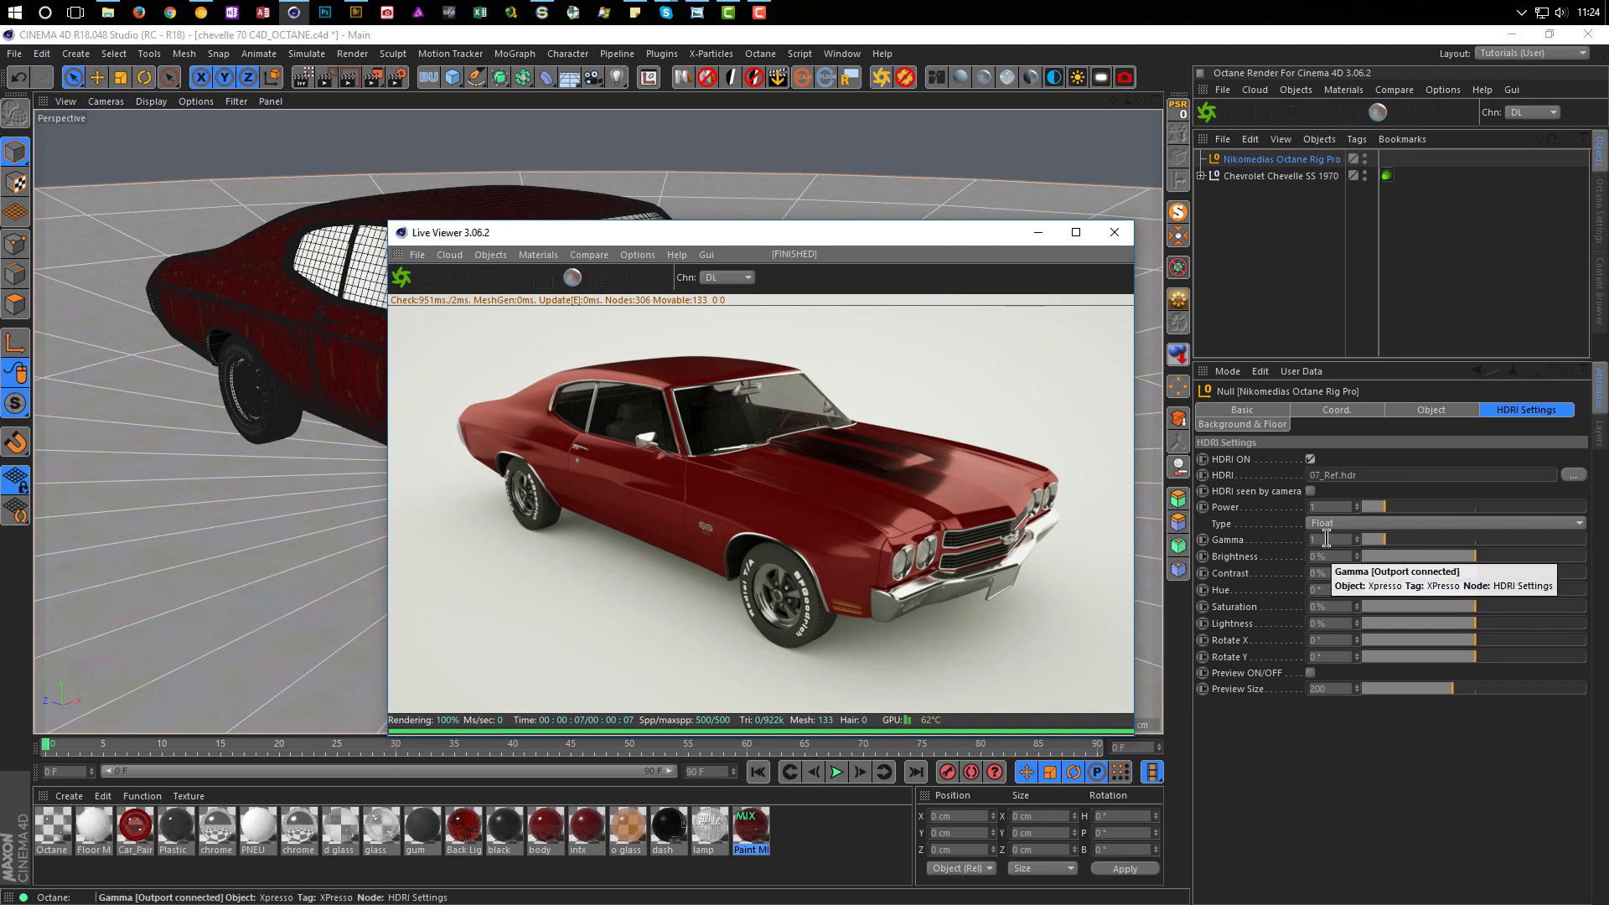
# Step: Make the rig's HDRI visible to the camera and set its Gamma to 2.2
pyautogui.click(1311, 492)
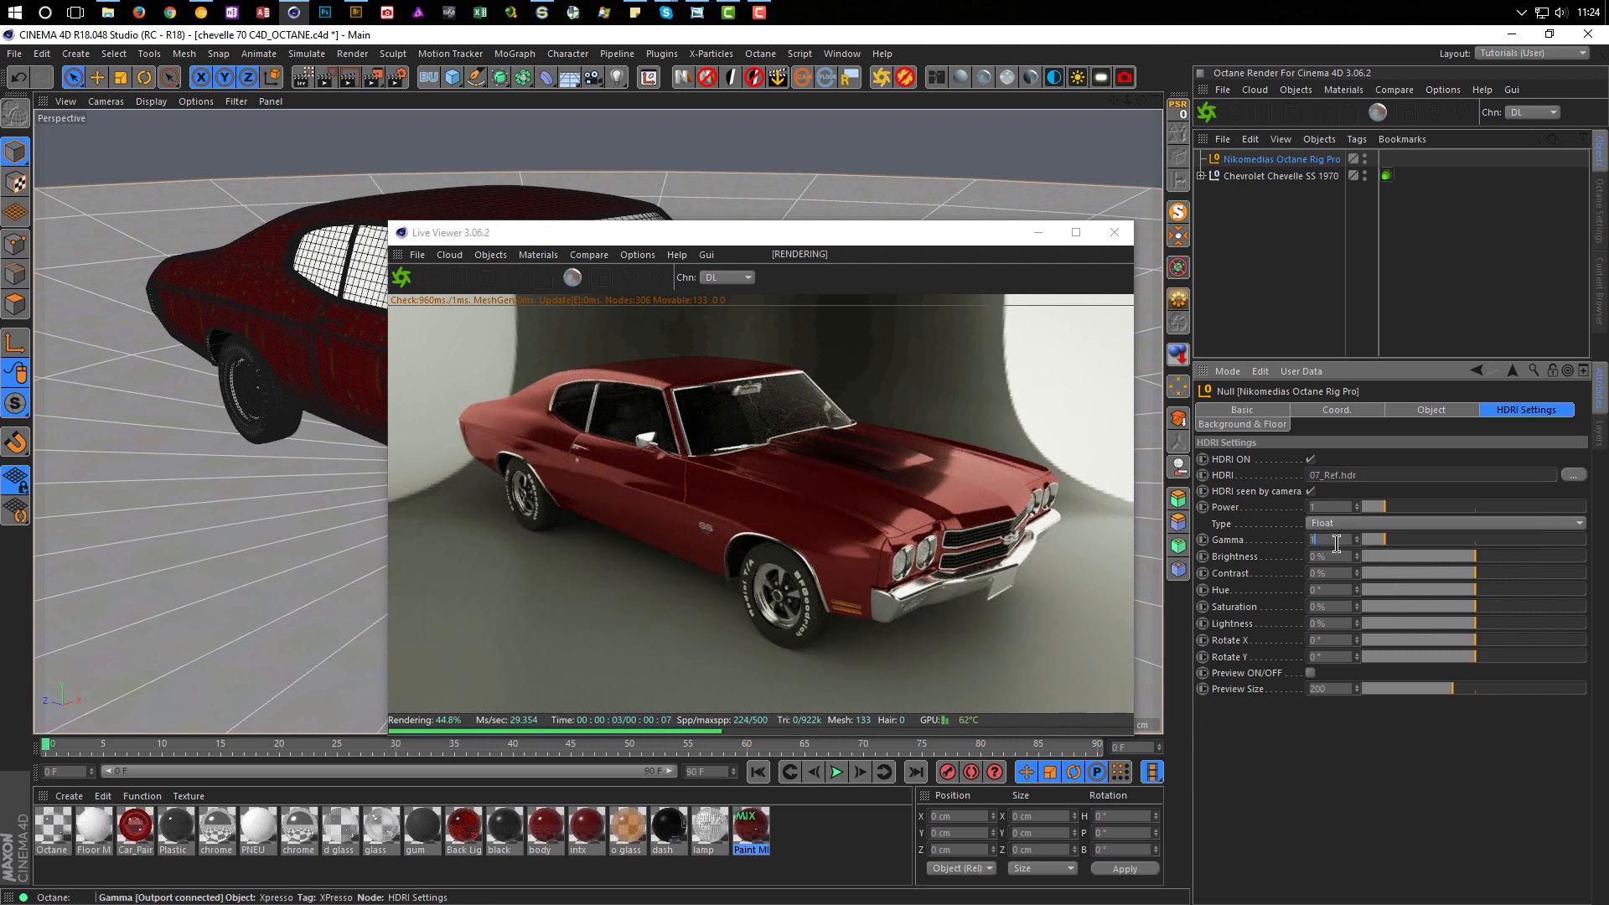
pyautogui.write('2.2')
pyautogui.press('Return')
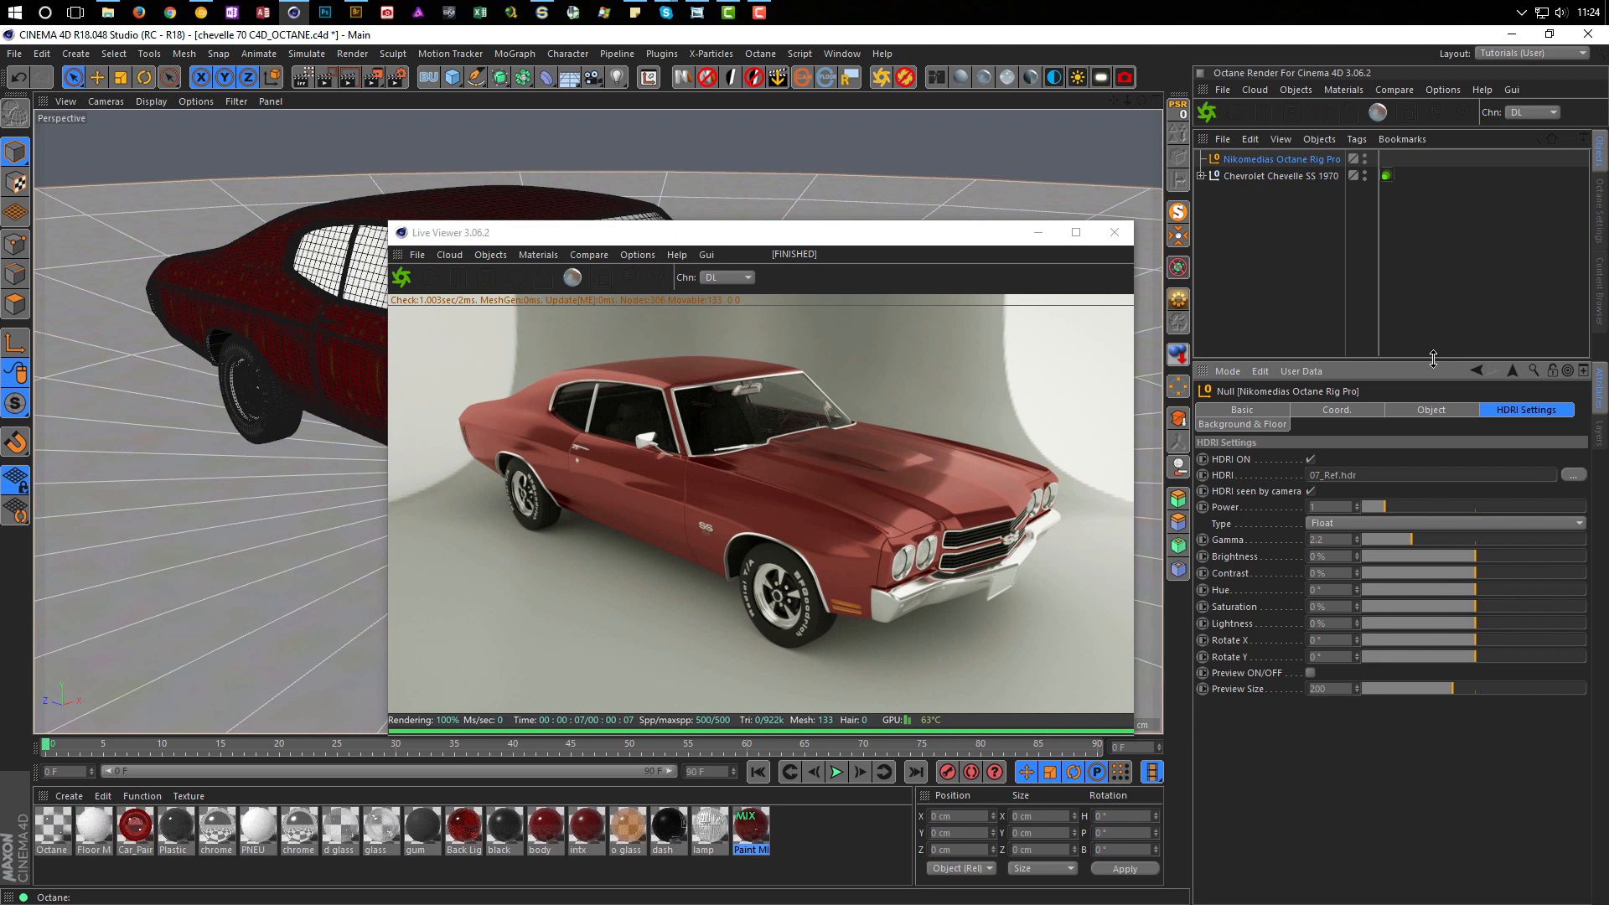
# Step: Open Octane's C4D shaders settings and examine the available render sizes
pyautogui.click(1599, 217)
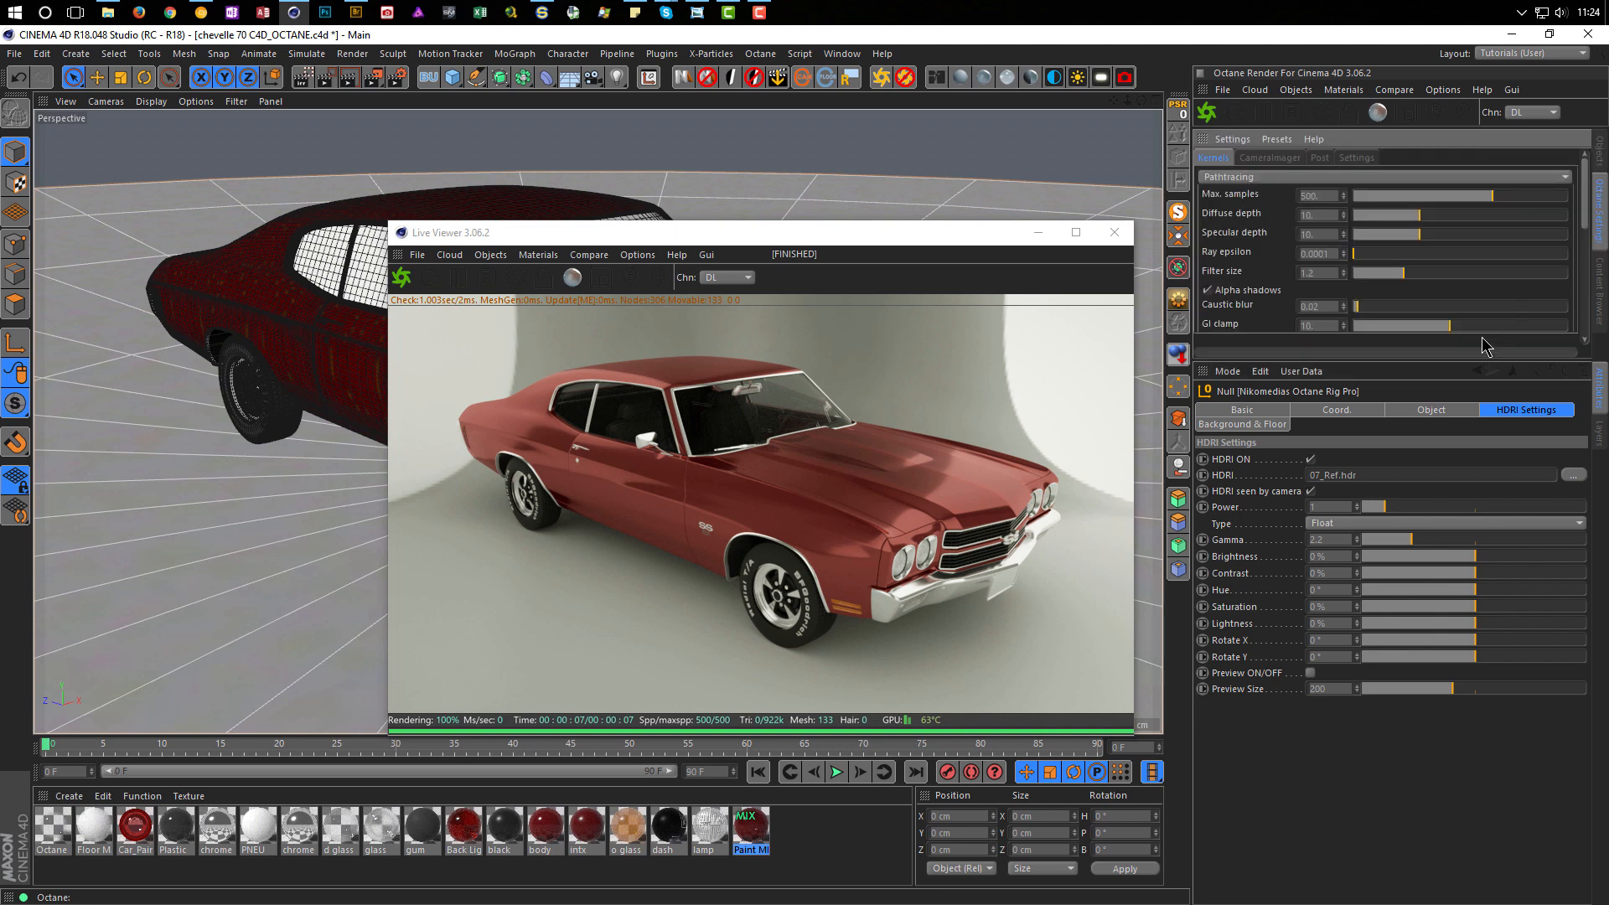
pyautogui.moveTo(1465, 361); pyautogui.dragTo(1465, 534)
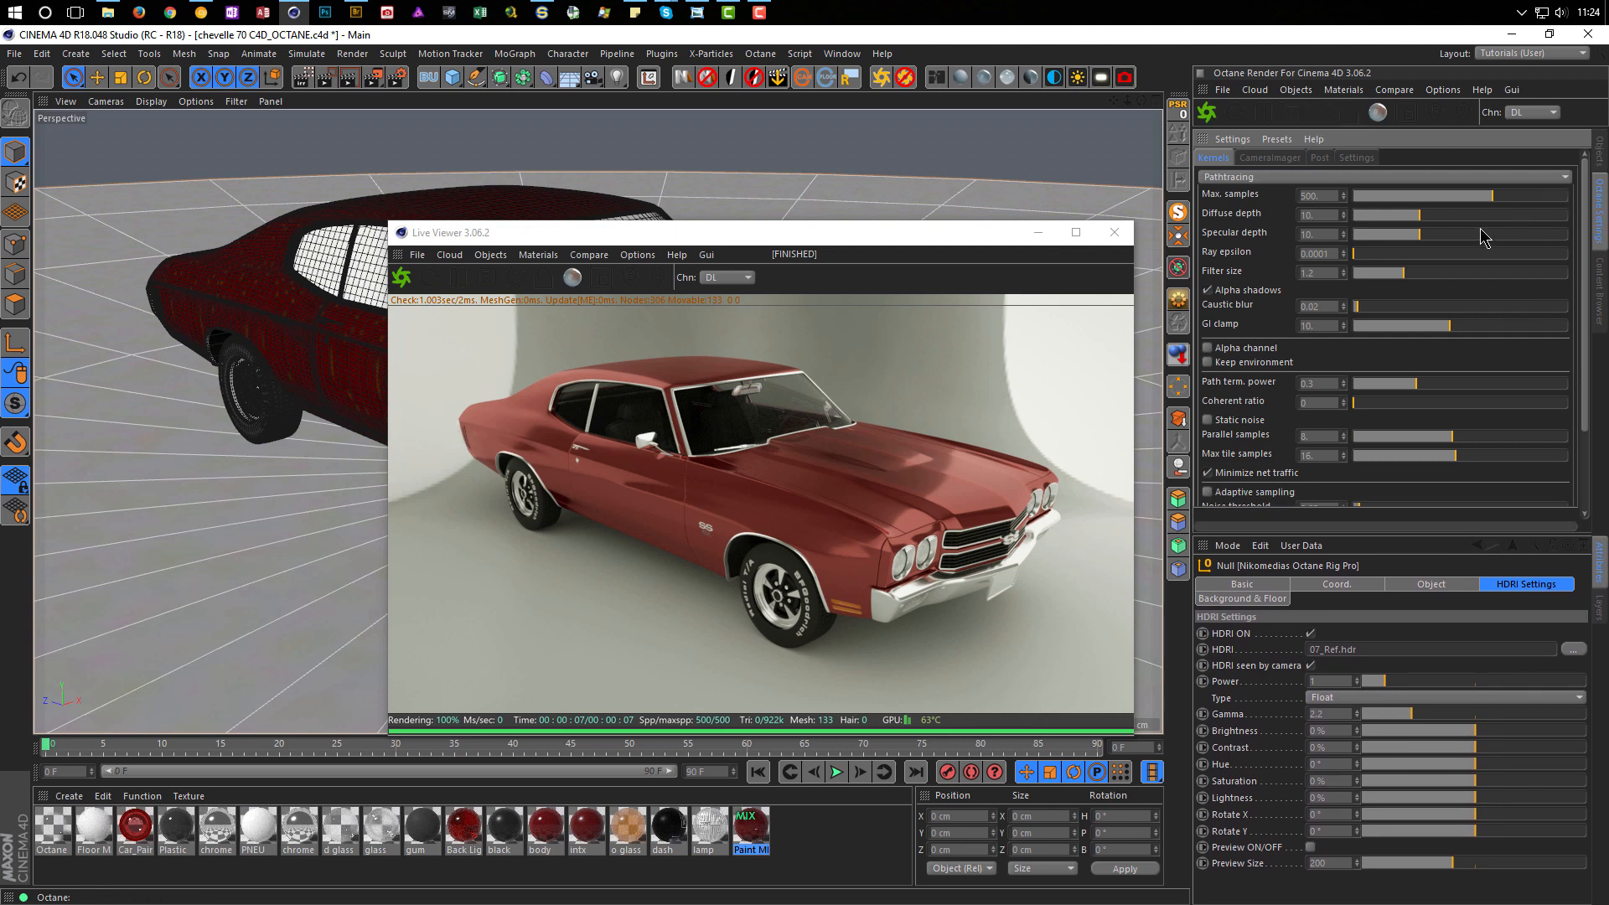
pyautogui.click(1360, 160)
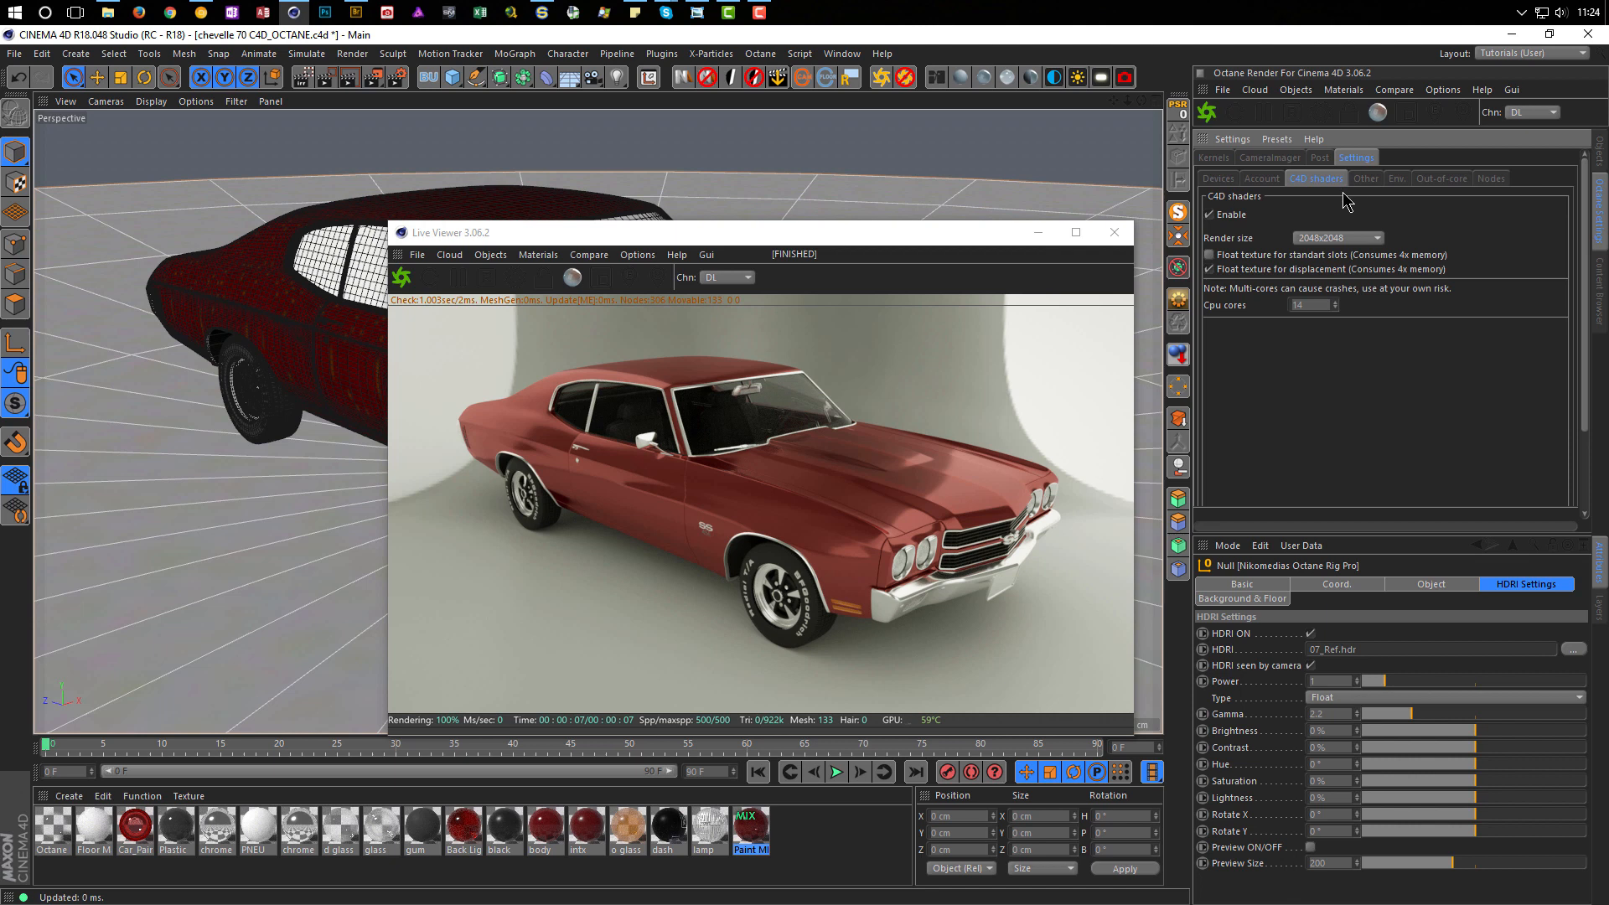
pyautogui.click(1313, 240)
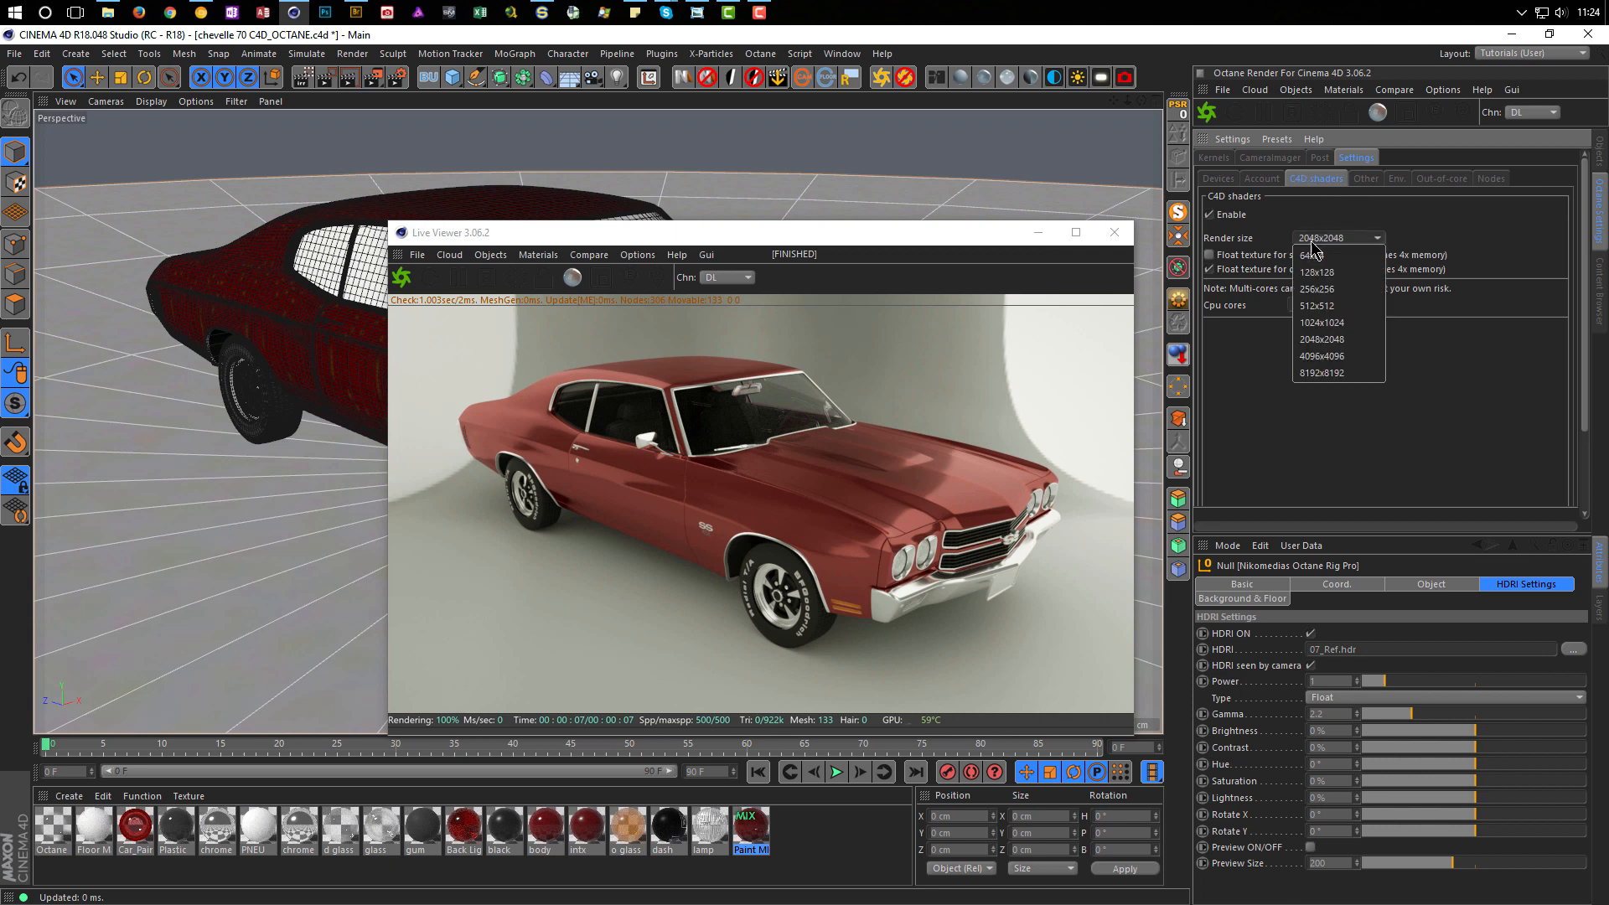
pyautogui.click(1250, 344)
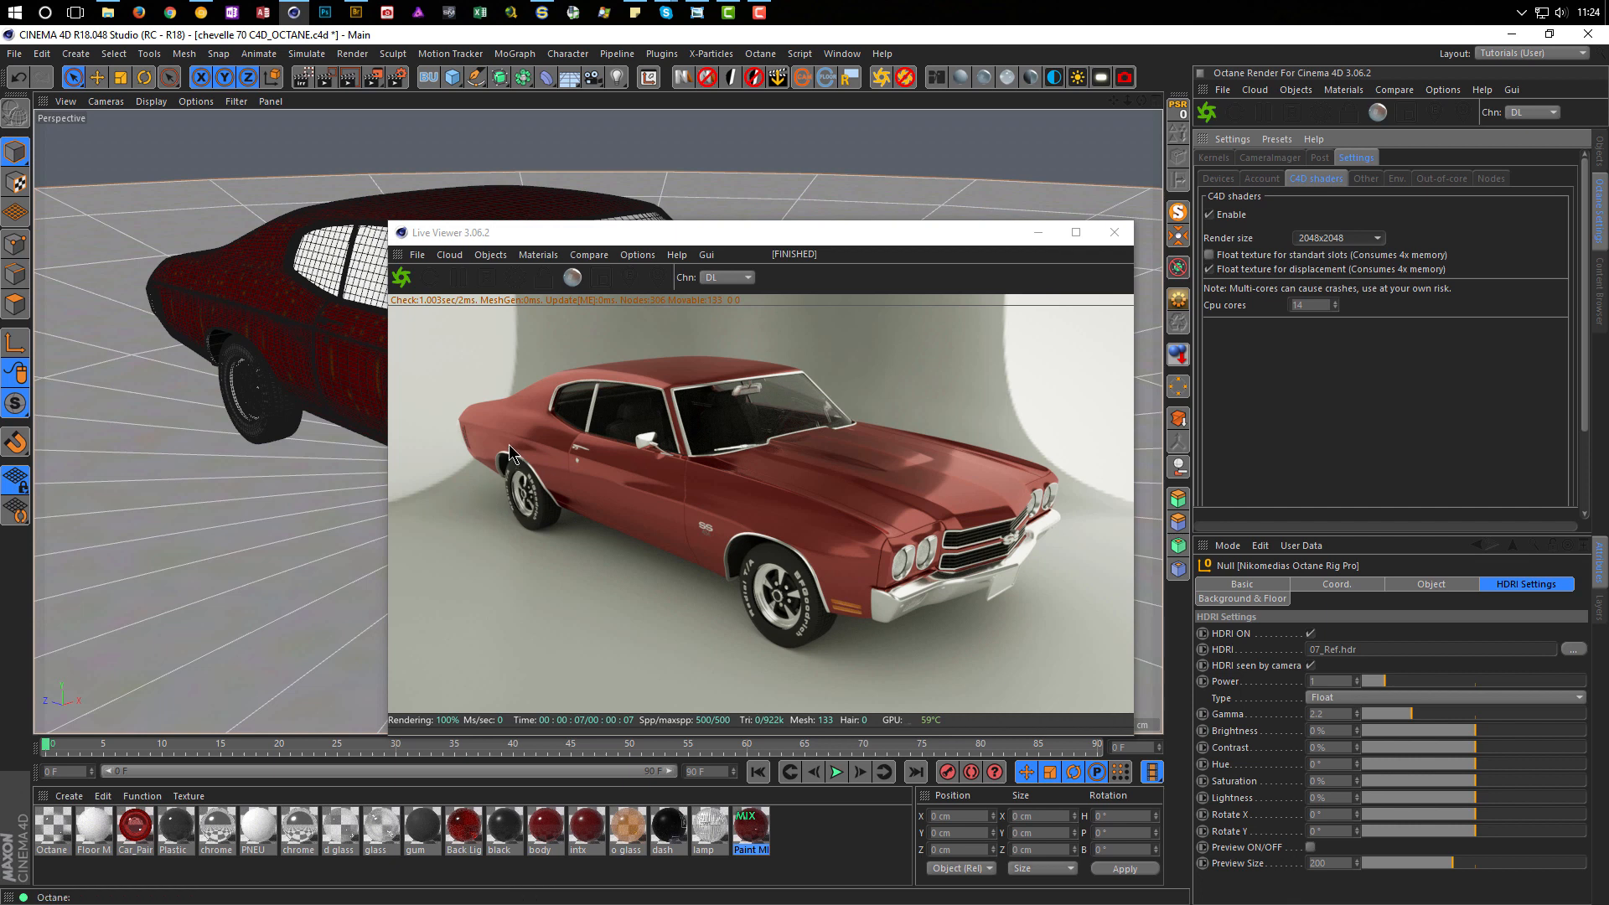
pyautogui.click(1338, 240)
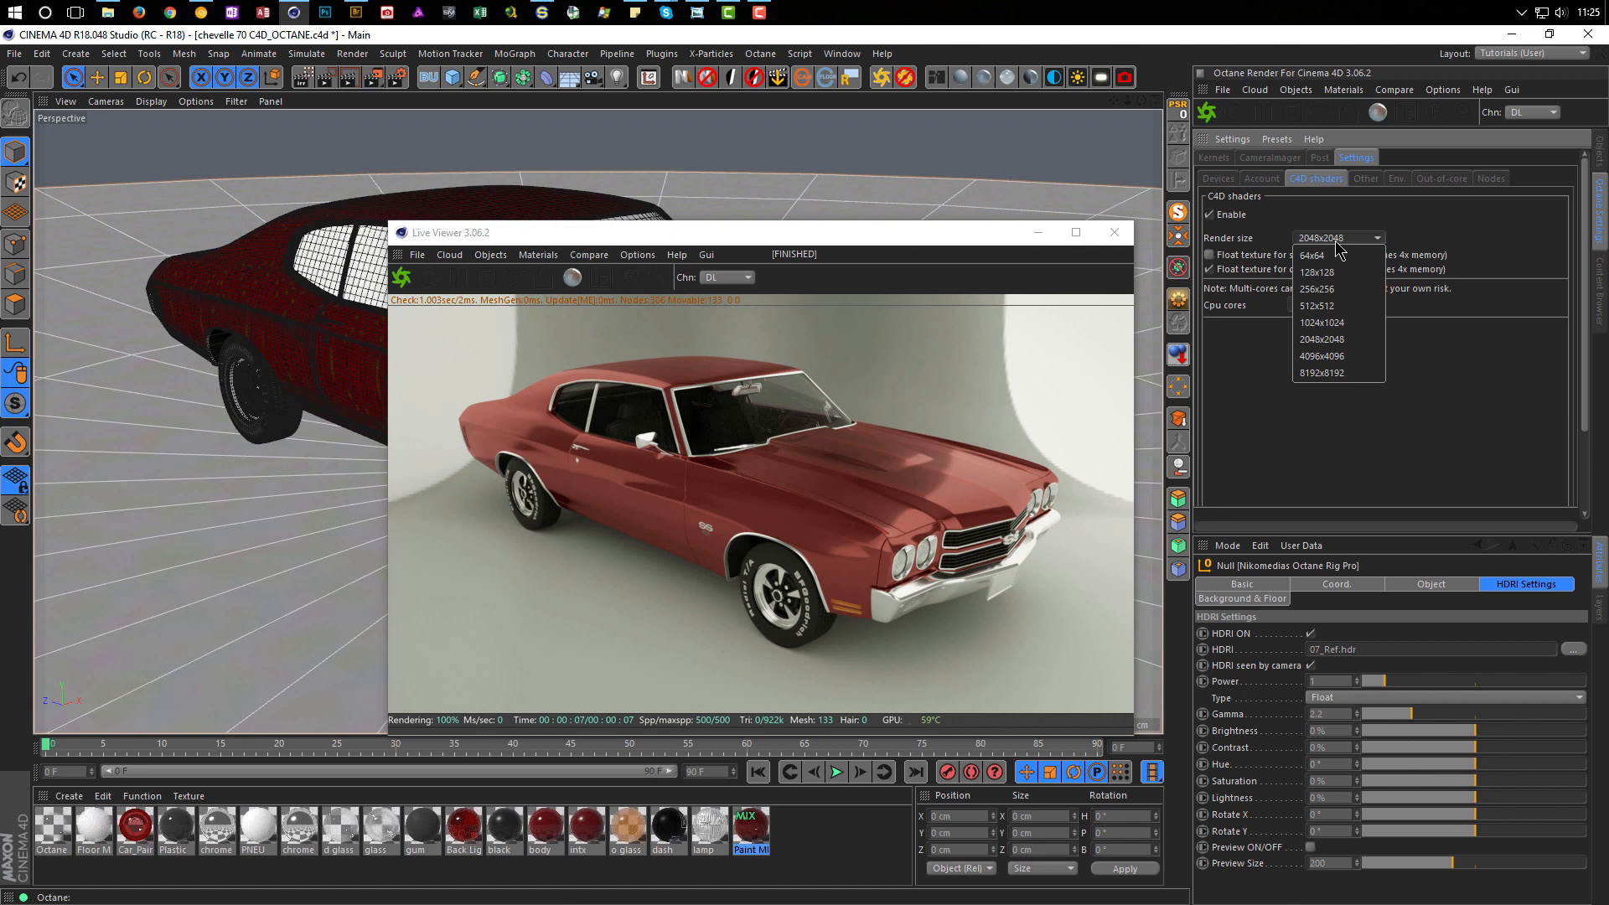
pyautogui.click(1337, 243)
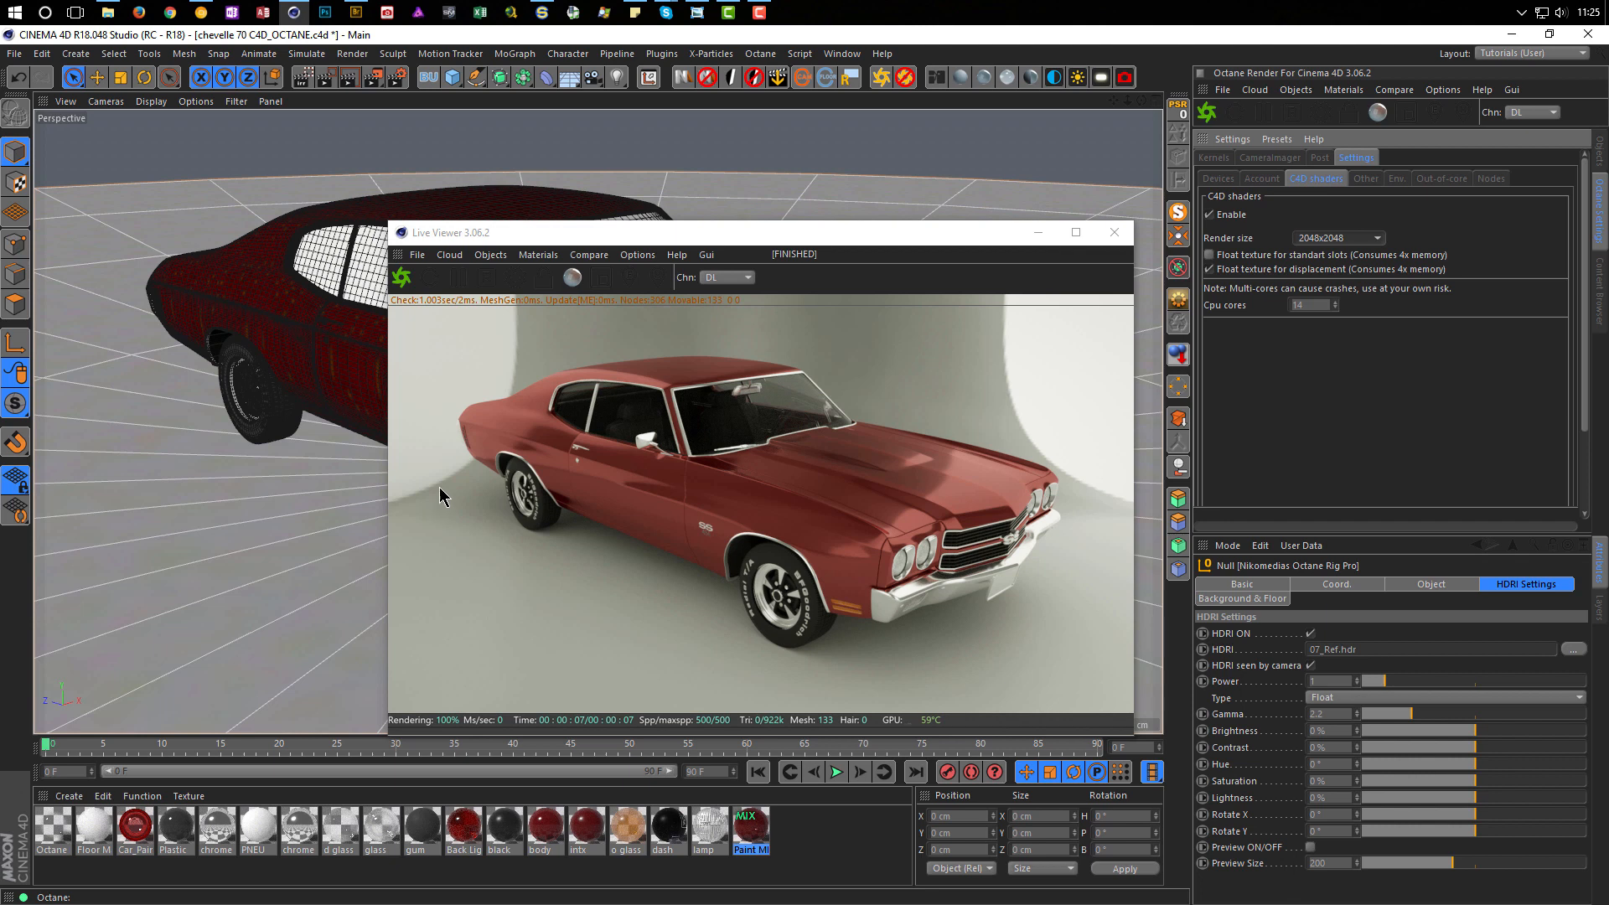
# Step: Test the live render with a C4D shaders render size of 4096x4096 and return the size to 2048x2048
pyautogui.click(1335, 241)
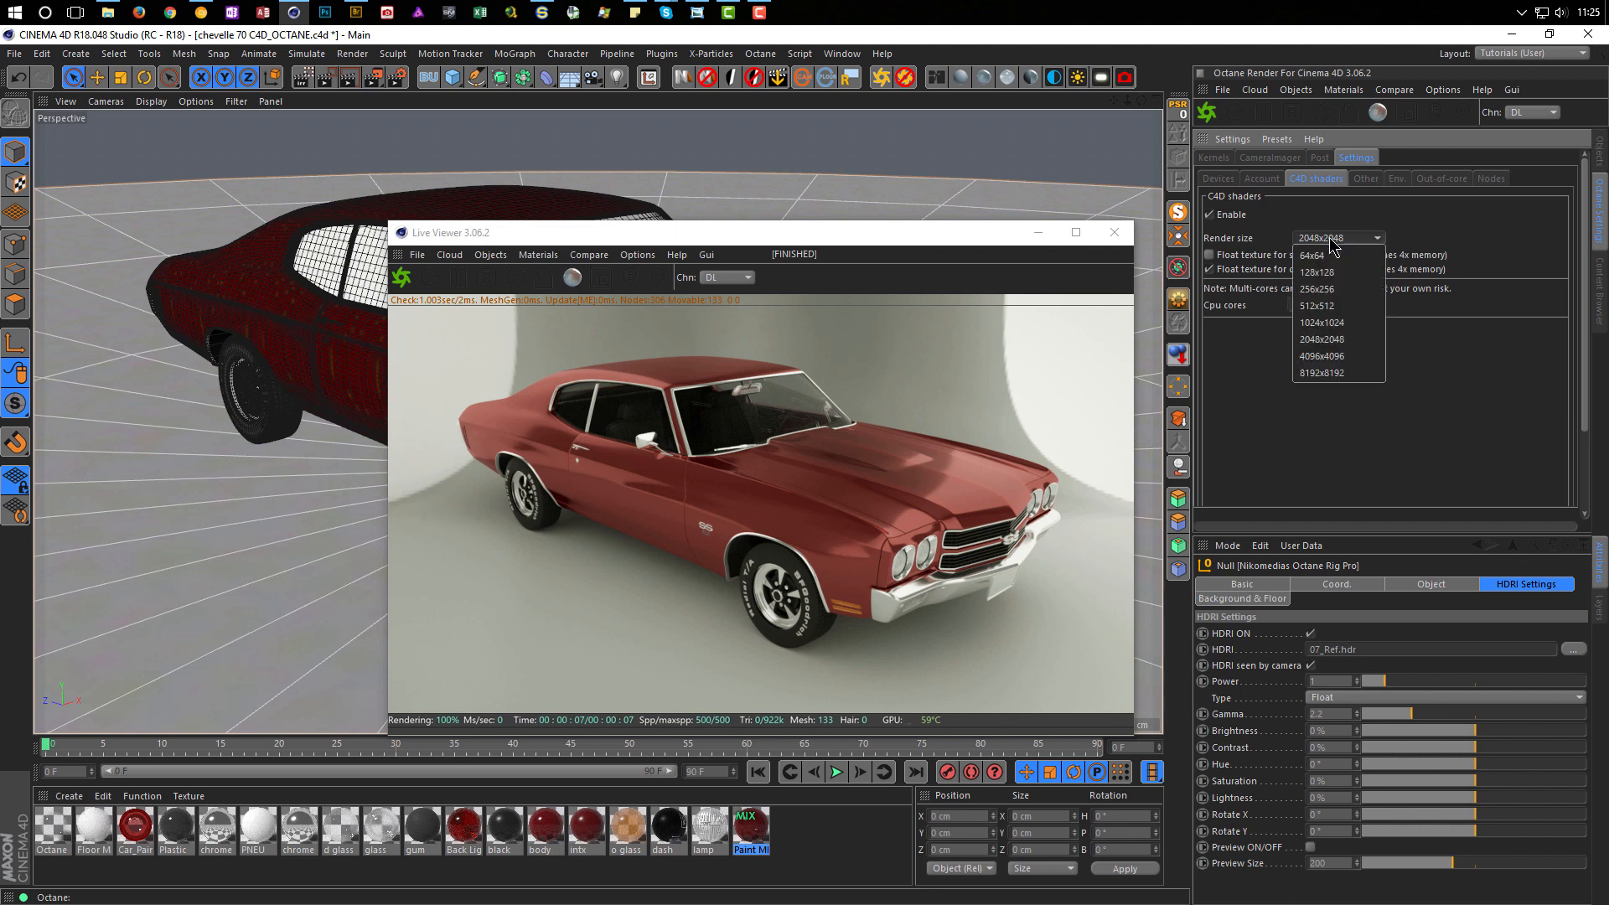
pyautogui.click(1335, 358)
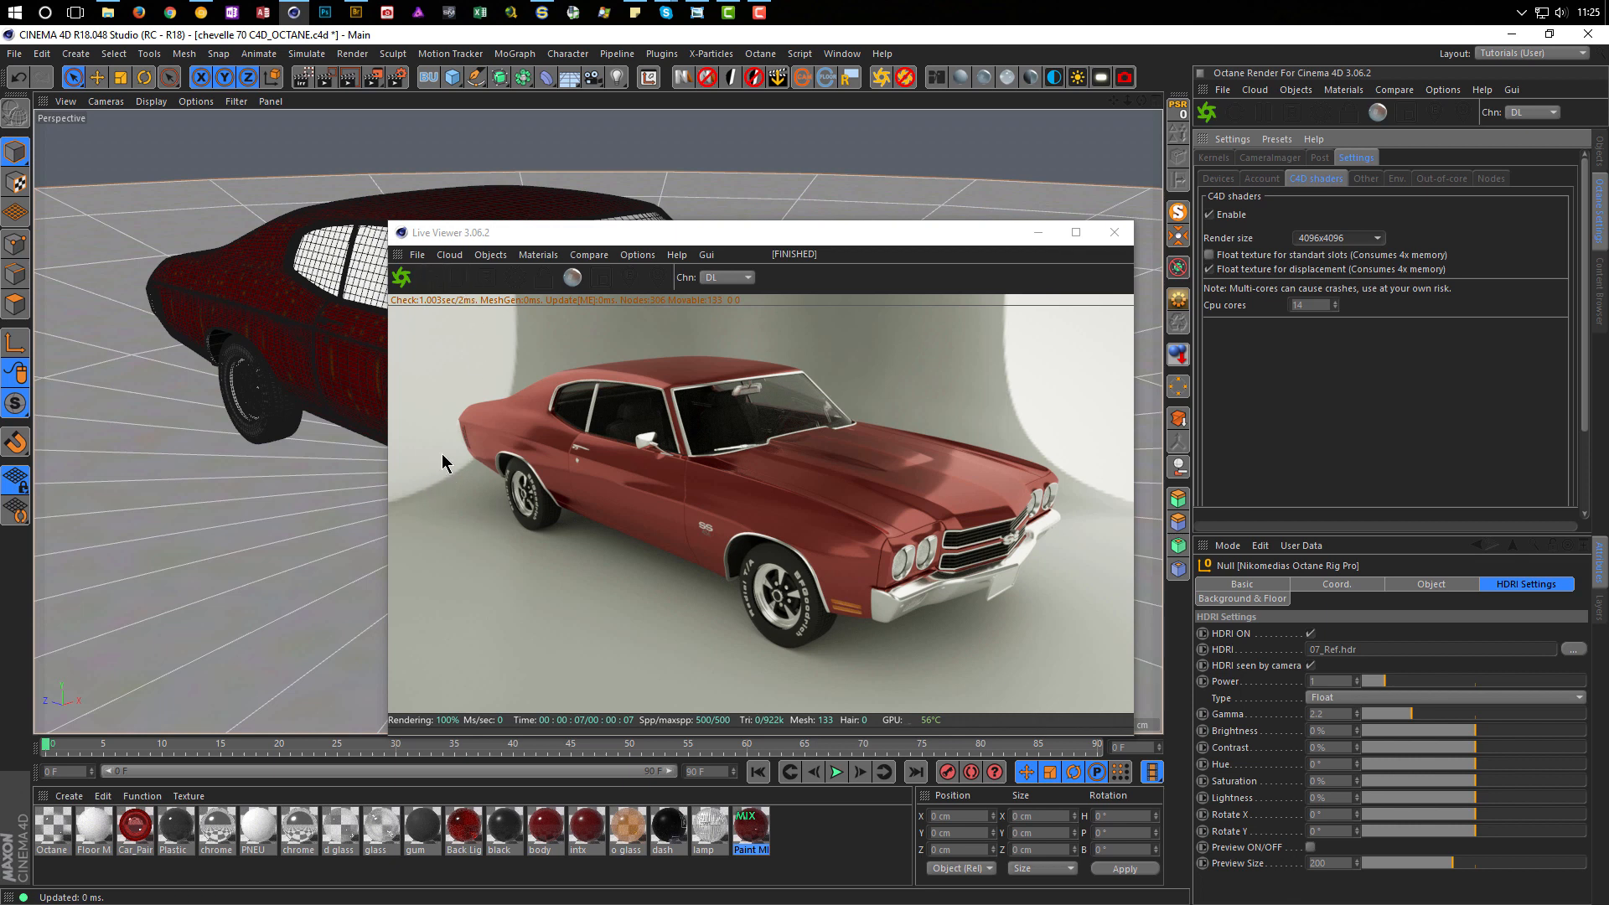
pyautogui.click(402, 280)
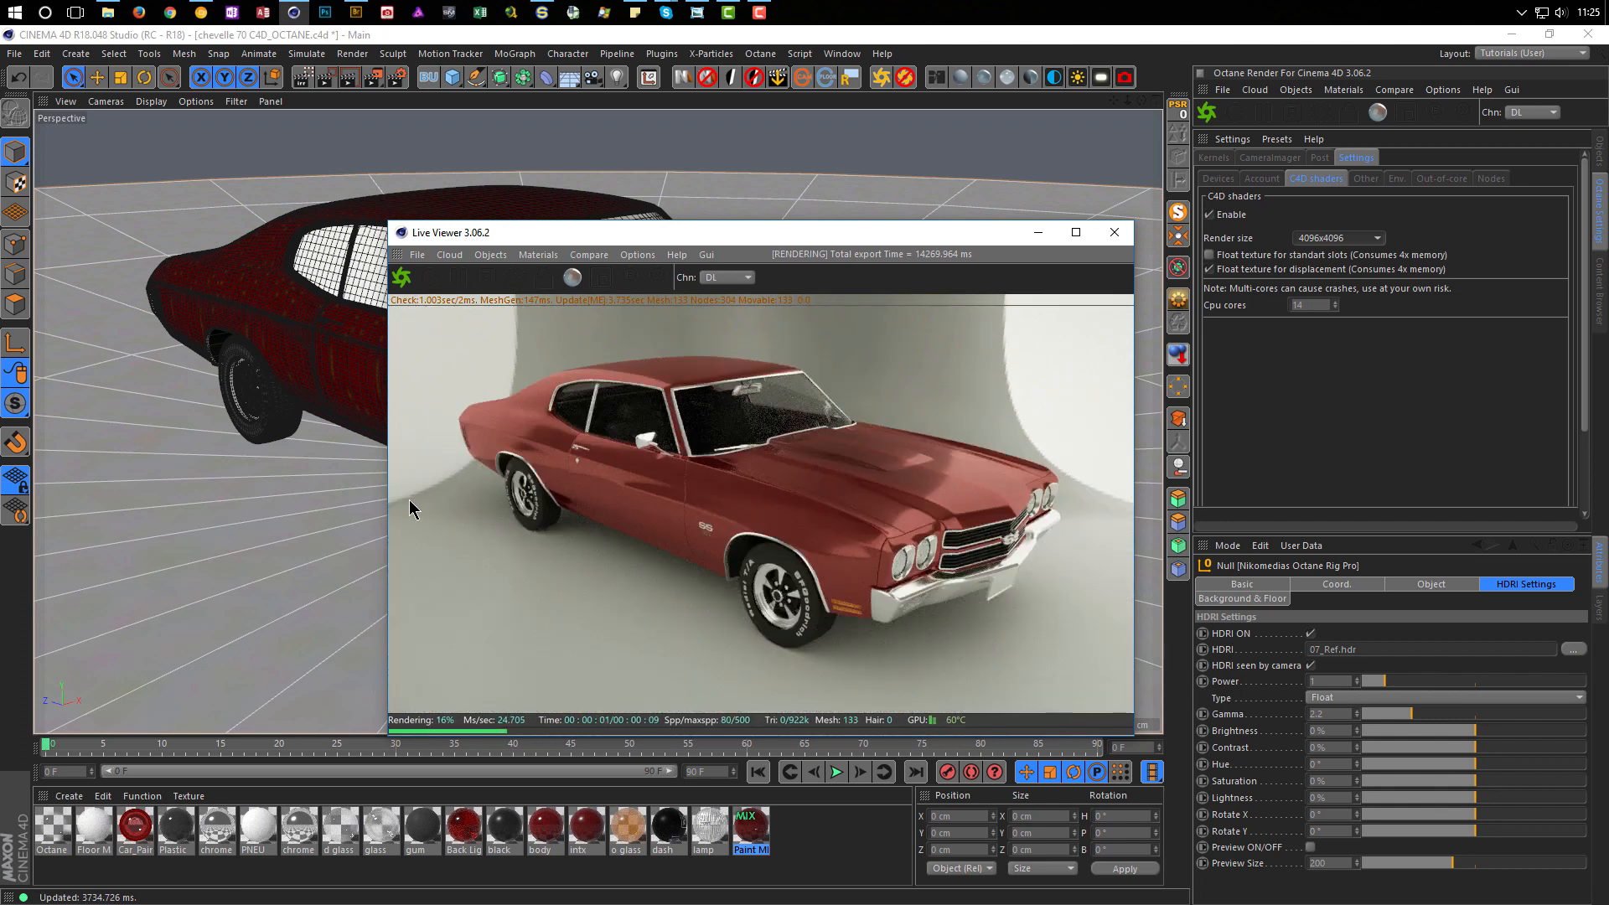
pyautogui.click(1349, 238)
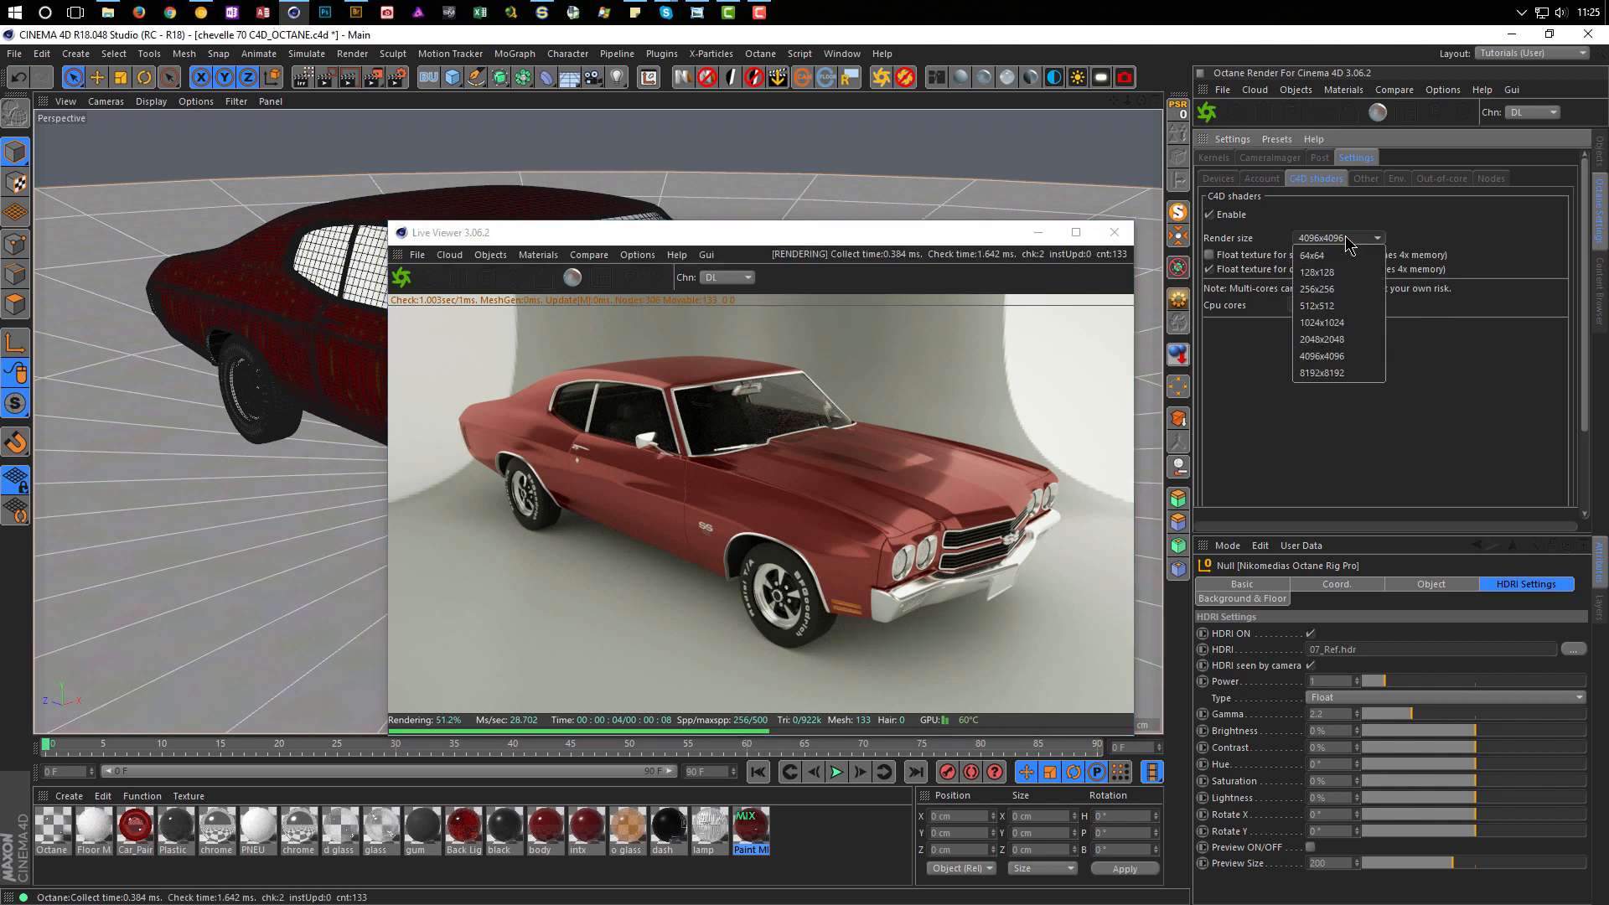
pyautogui.click(1339, 341)
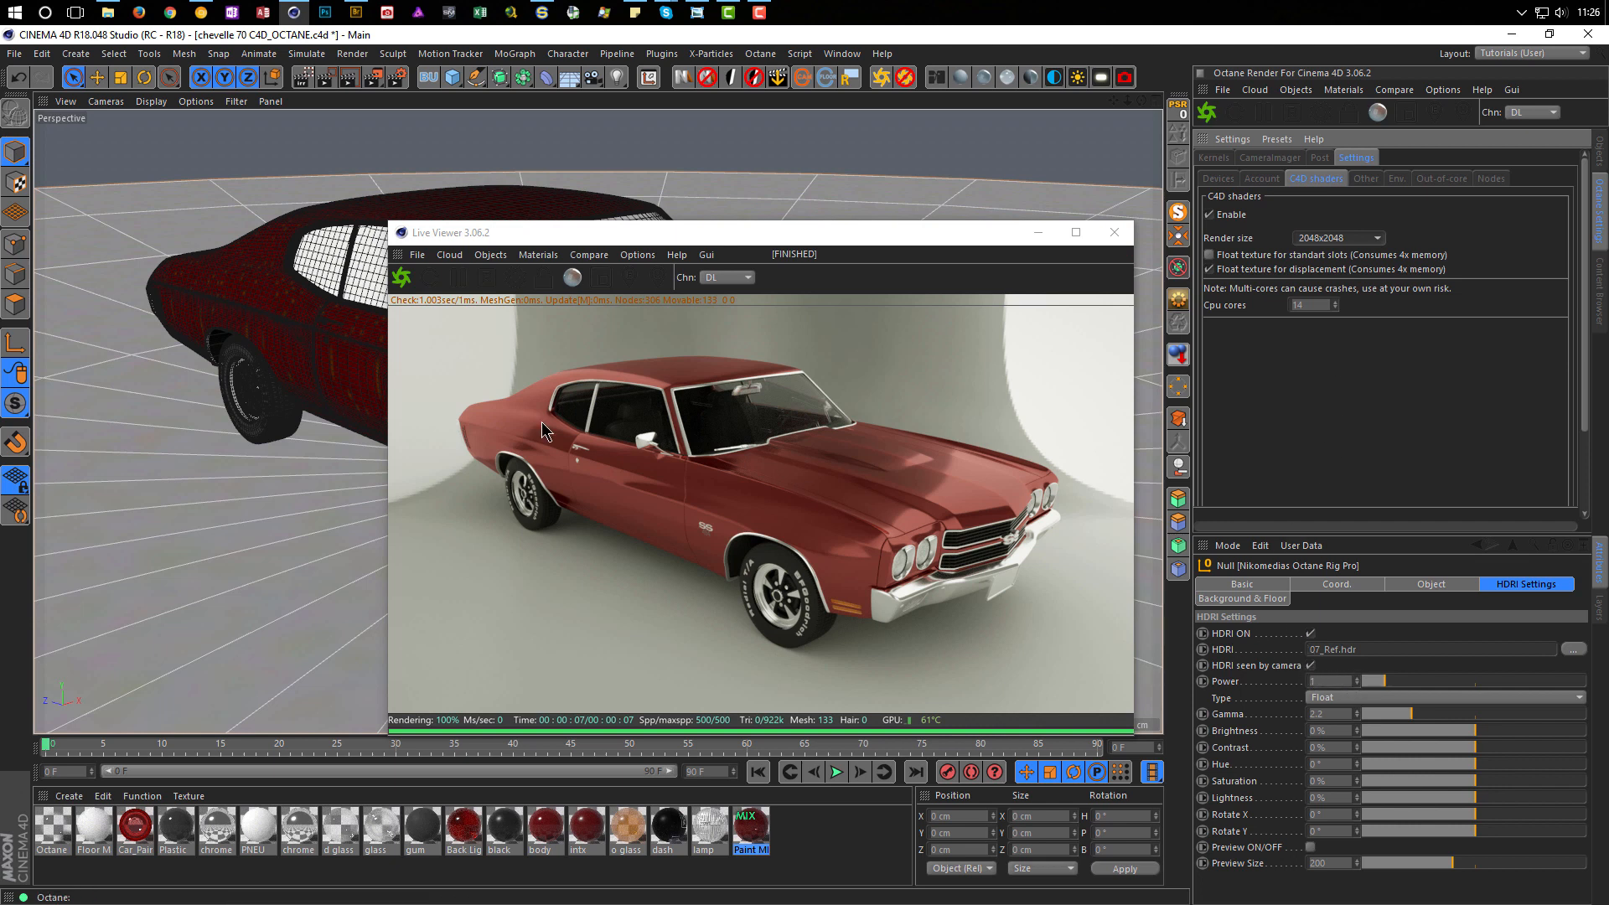
# Step: Hide the rig's HDRI from the camera
pyautogui.click(1311, 666)
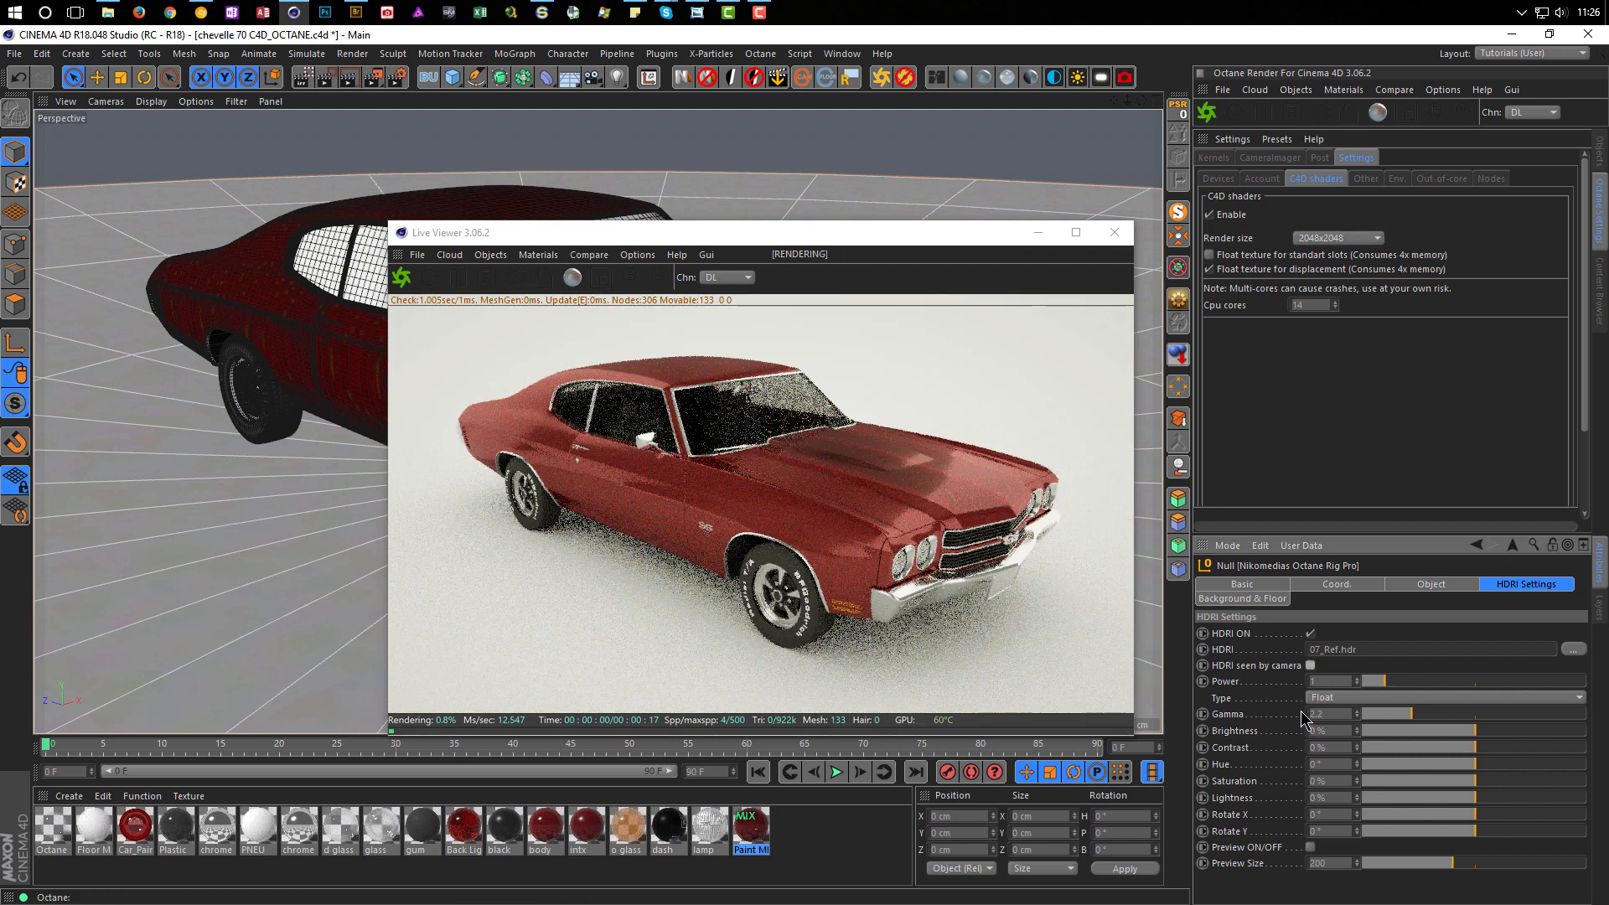
# Step: Reframe the car slightly in the perspective view and keep the Live Viewer window over the viewport, clear of the rig's settings
pyautogui.moveTo(742, 481)
pyautogui.mouseDown()
pyautogui.moveTo(743, 497)
pyautogui.moveTo(716, 466)
pyautogui.mouseUp()
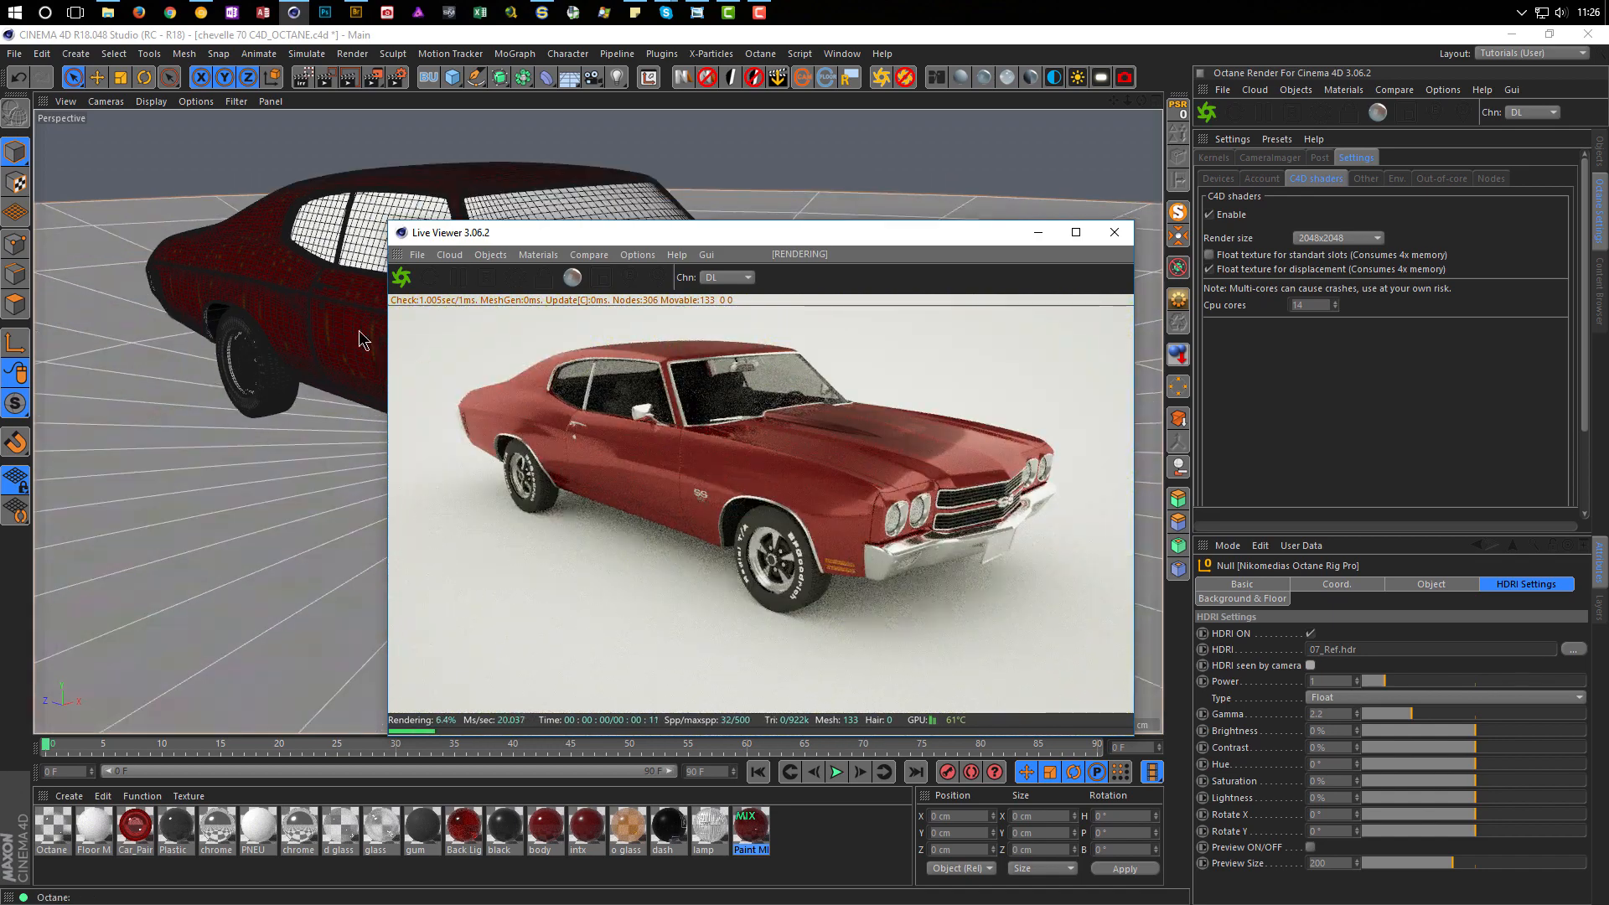
pyautogui.moveTo(804, 233); pyautogui.dragTo(1038, 236)
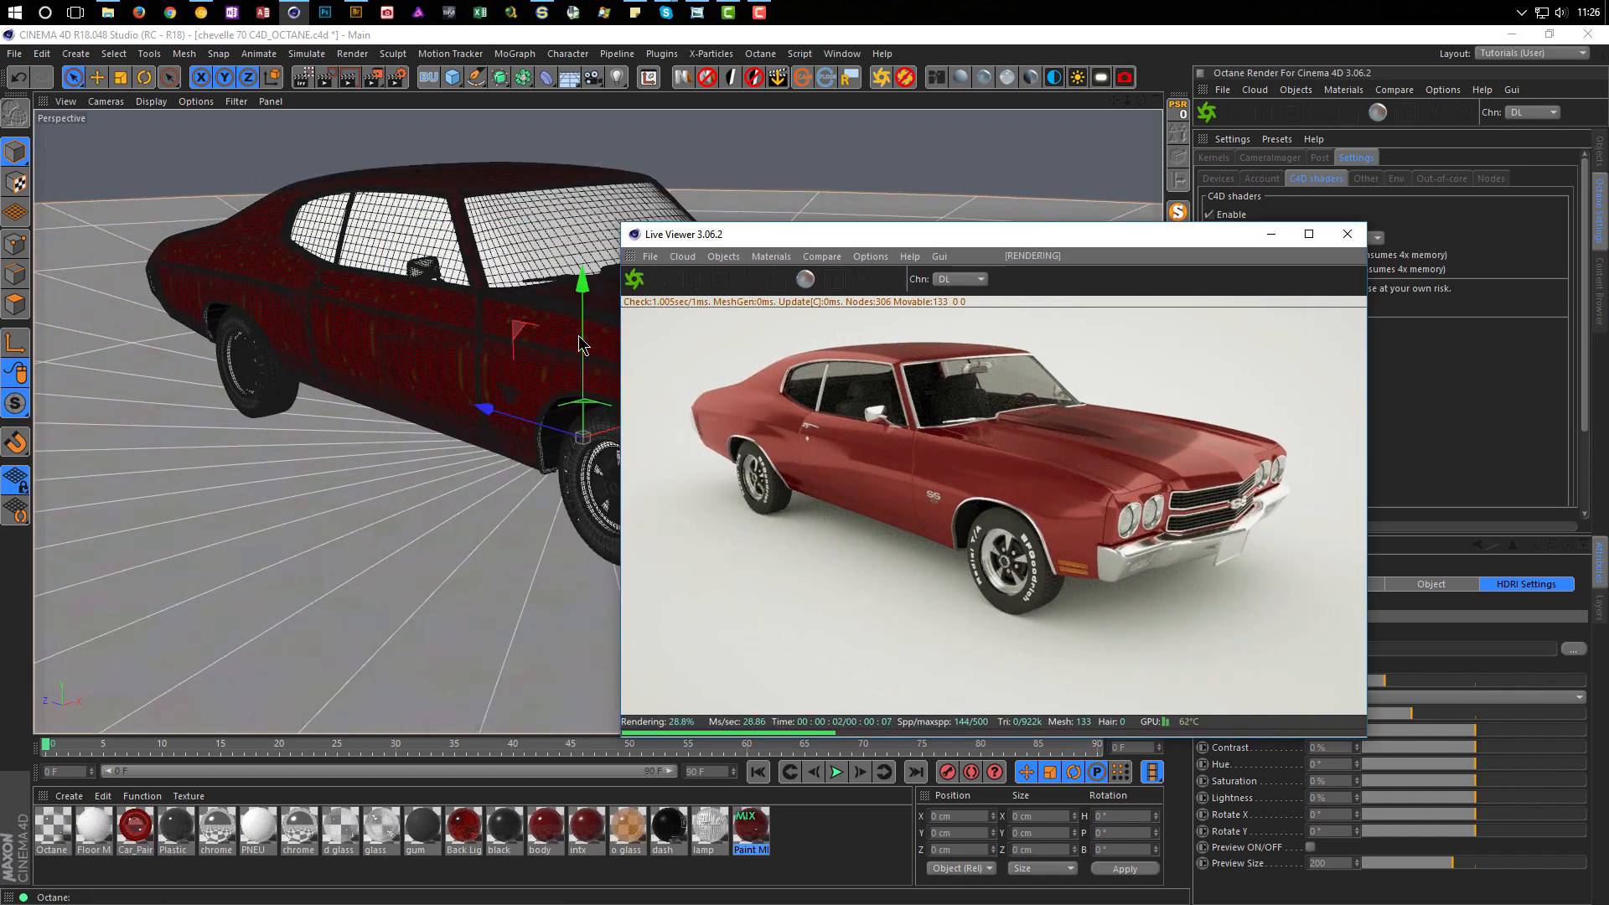
pyautogui.keyDown('alt'); pyautogui.moveTo(439, 338); pyautogui.dragTo(416, 372, button='middle'); pyautogui.keyUp('alt')
pyautogui.keyDown('alt'); pyautogui.moveTo(416, 371); pyautogui.dragTo(419, 374); pyautogui.keyUp('alt')
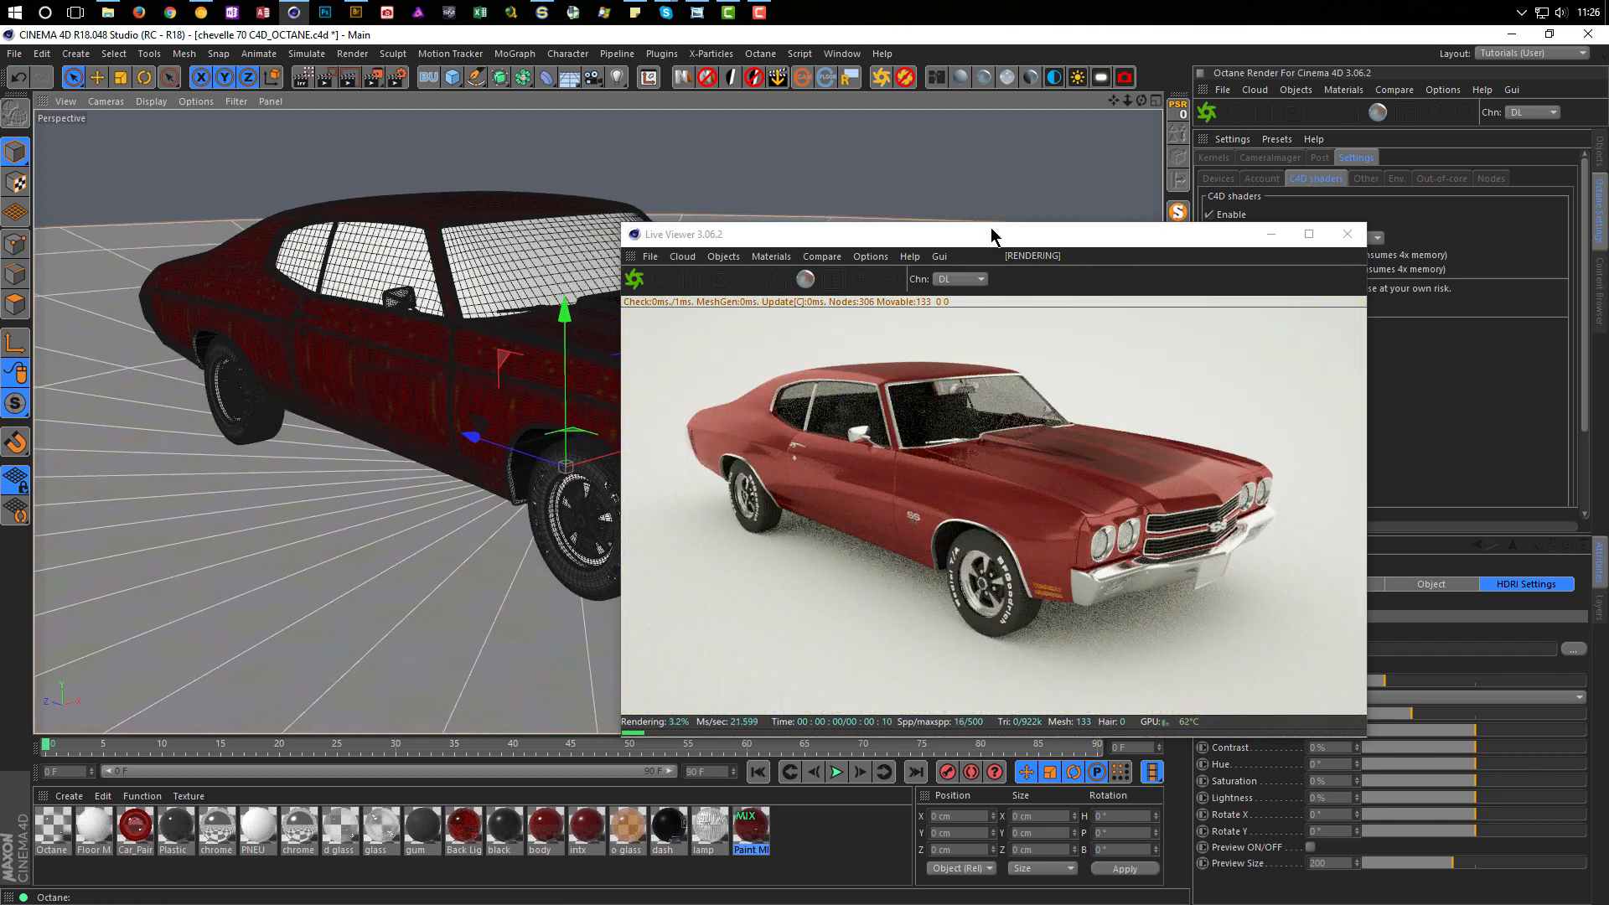
pyautogui.moveTo(984, 231); pyautogui.dragTo(664, 234)
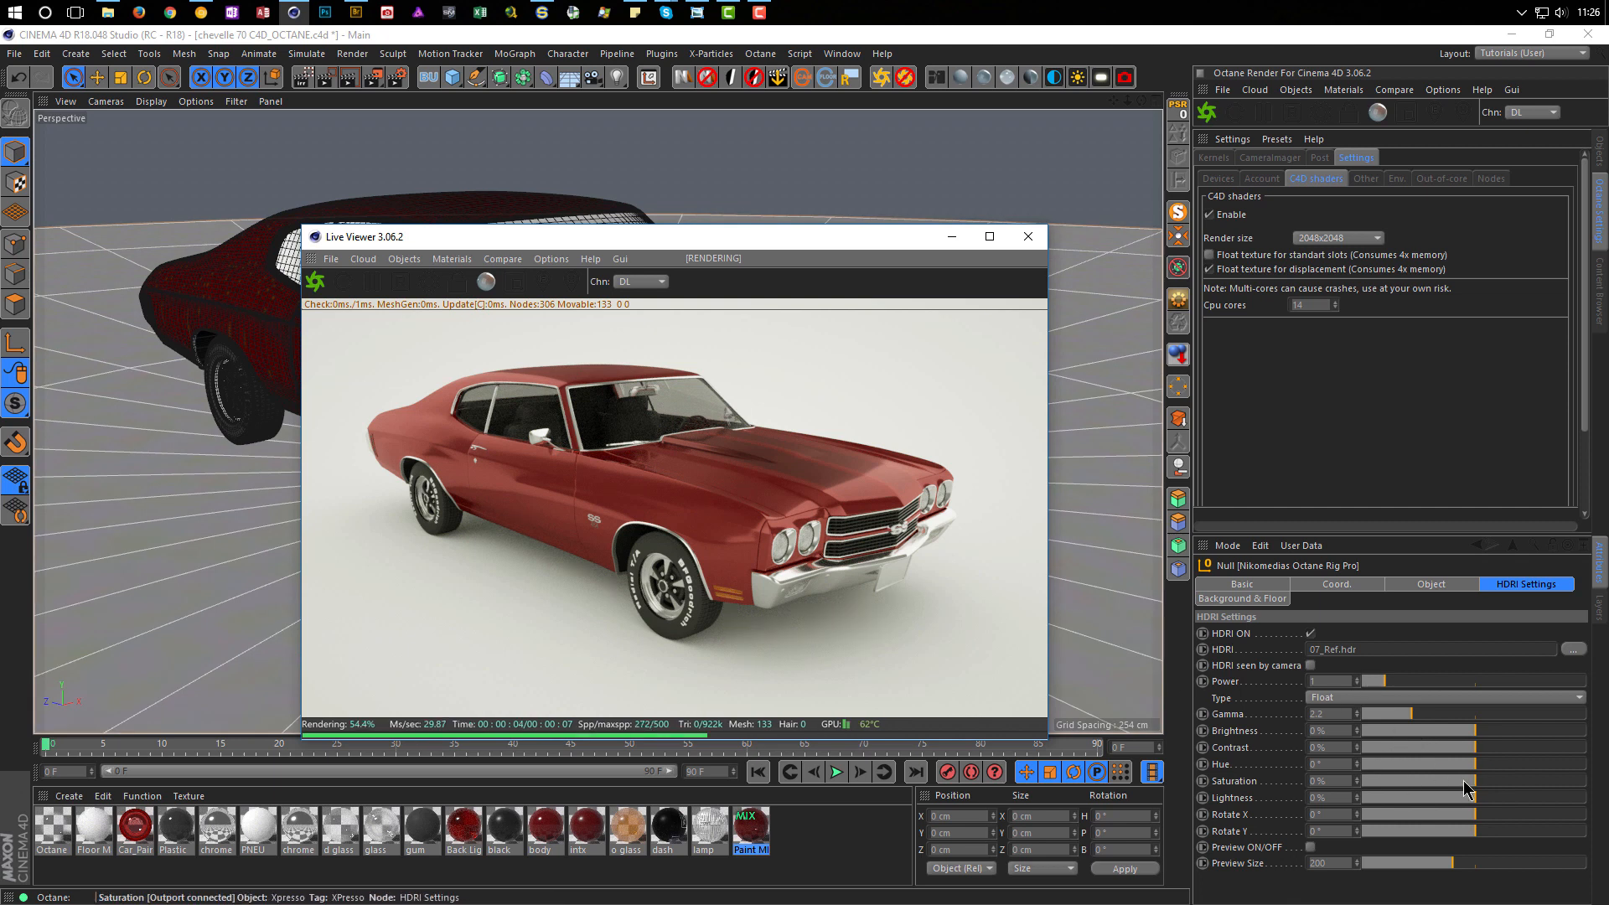
pyautogui.moveTo(870, 245); pyautogui.dragTo(1043, 230)
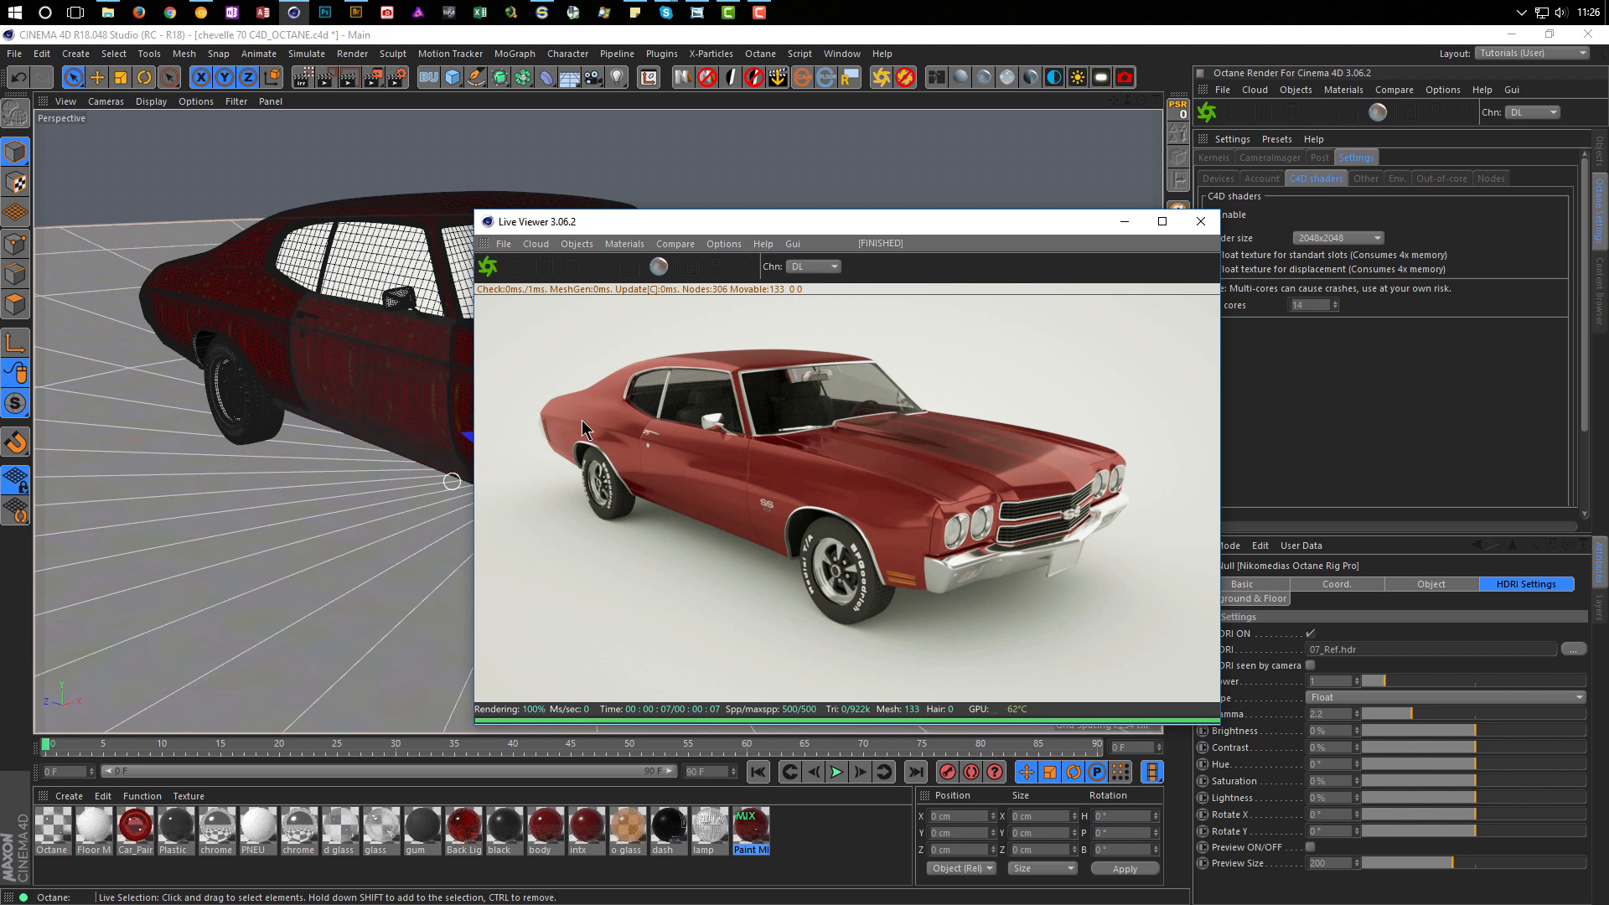
pyautogui.moveTo(868, 217); pyautogui.dragTo(740, 204)
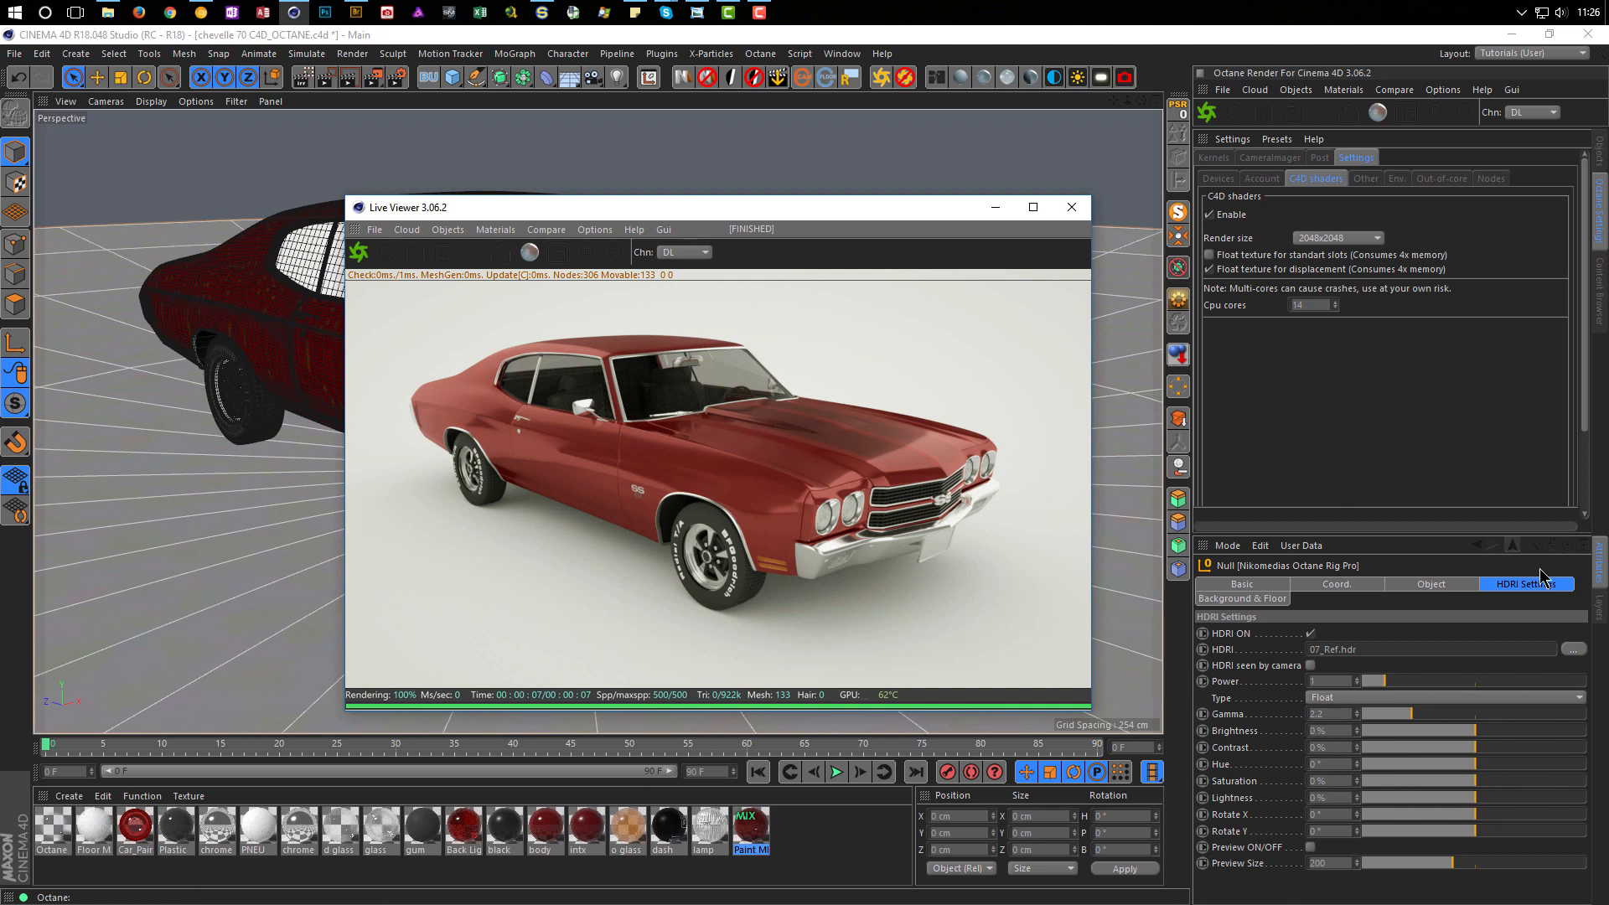
# Step: Colour the rig's background blue with a hue of 202° and a saturation of 70%
pyautogui.click(1243, 598)
pyautogui.click(1253, 647)
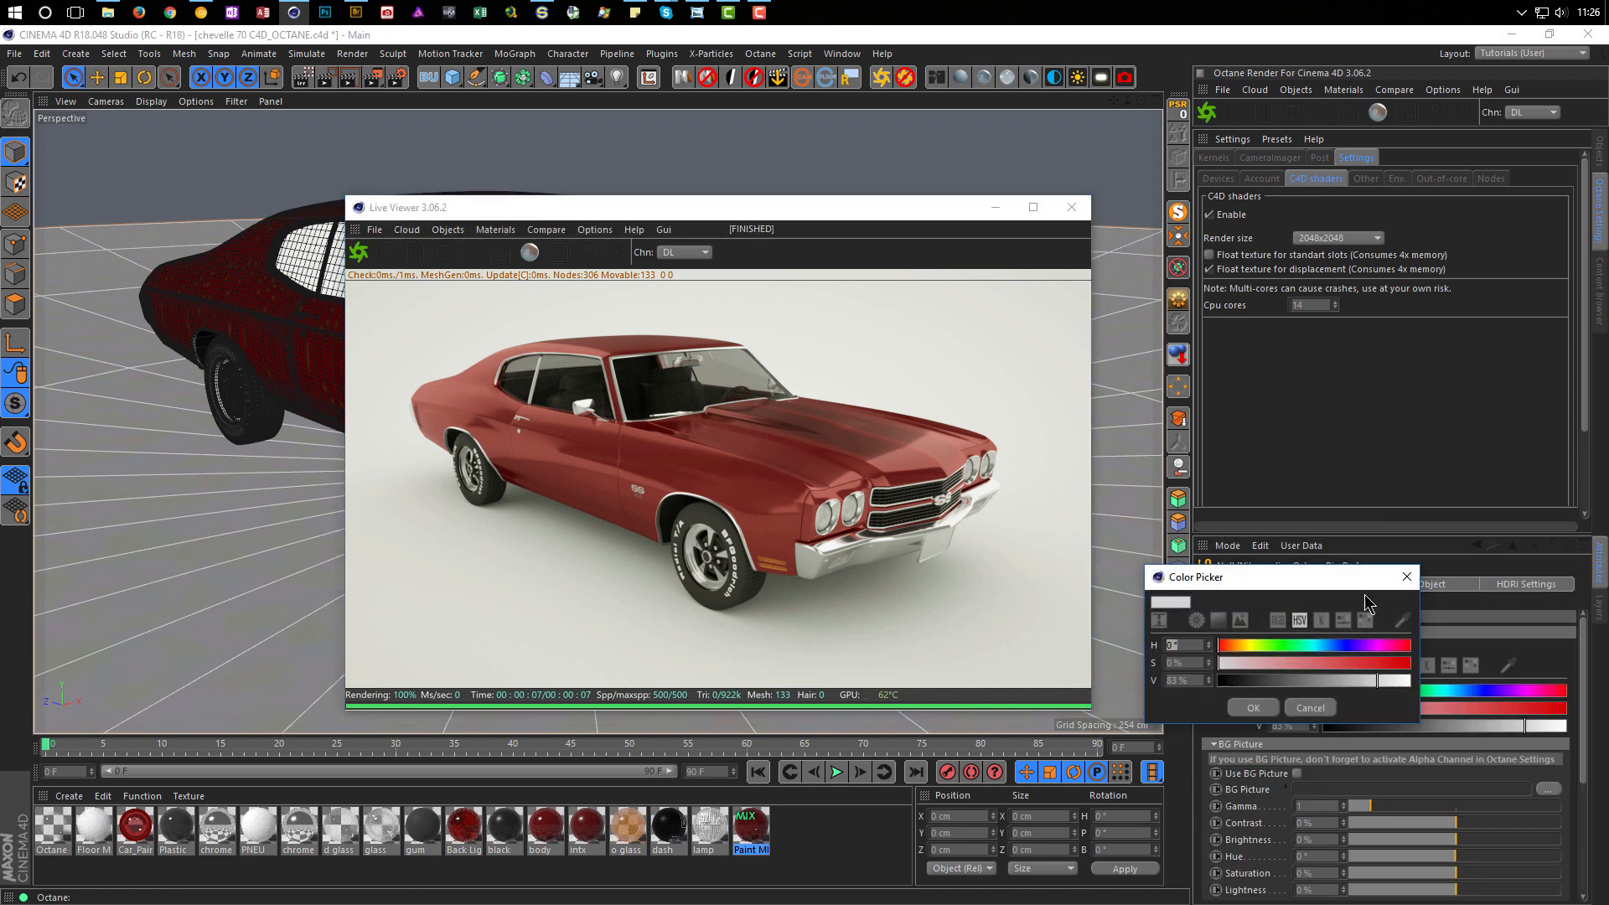
pyautogui.click(1408, 577)
pyautogui.moveTo(1429, 713); pyautogui.dragTo(1493, 708)
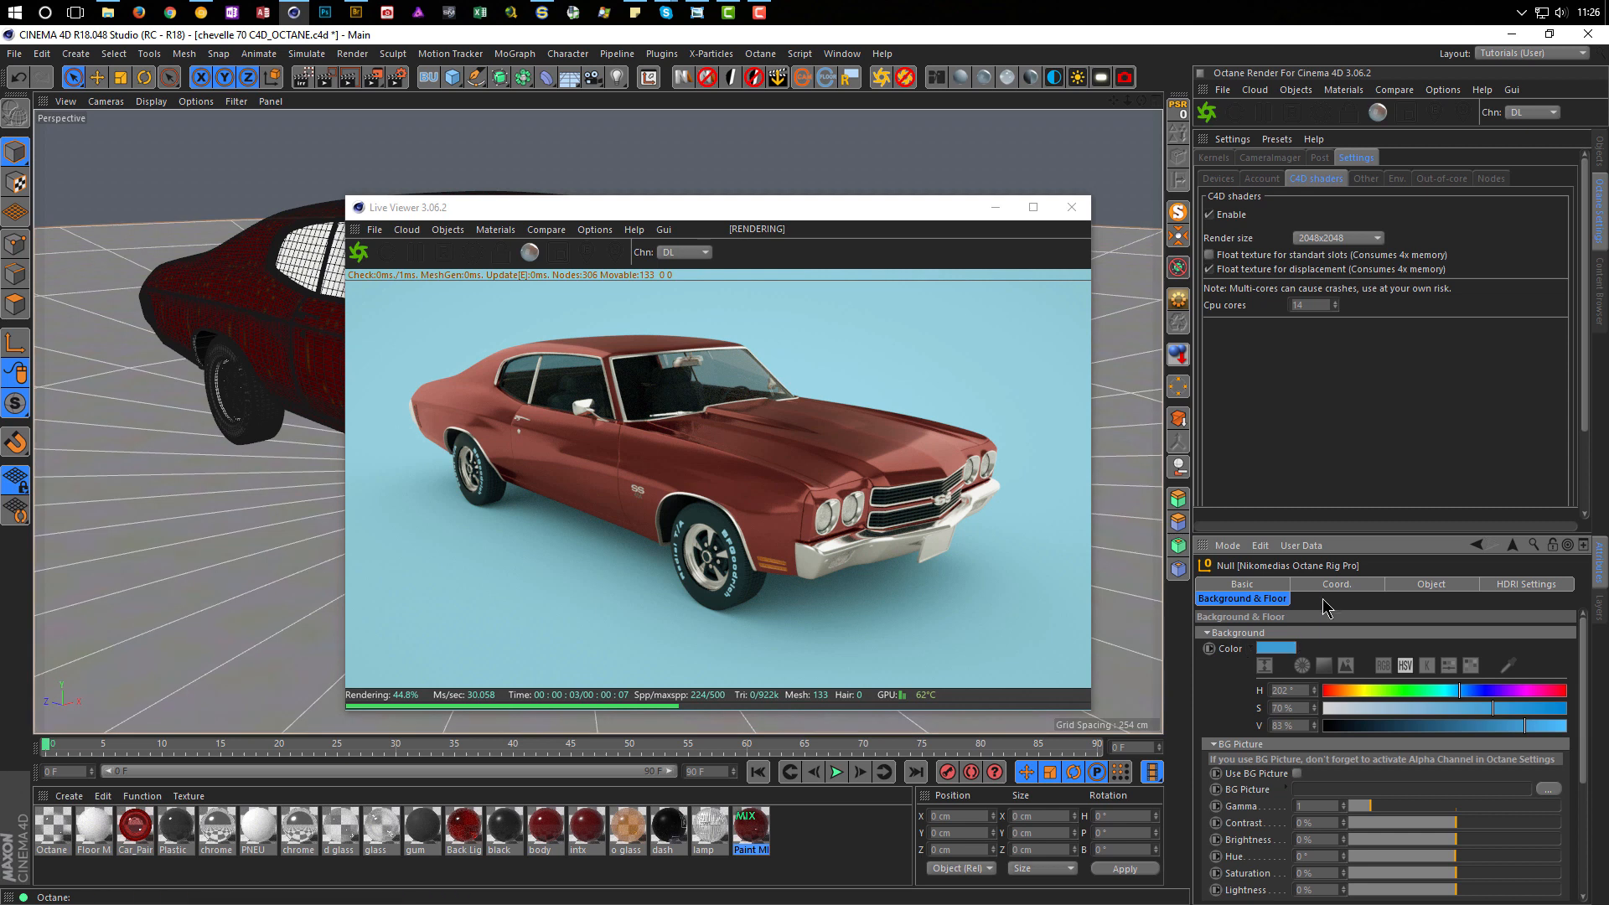
# Step: Turn on the rig's HDRI preview in the viewport and reduce the Preview Size to 101
pyautogui.click(1526, 584)
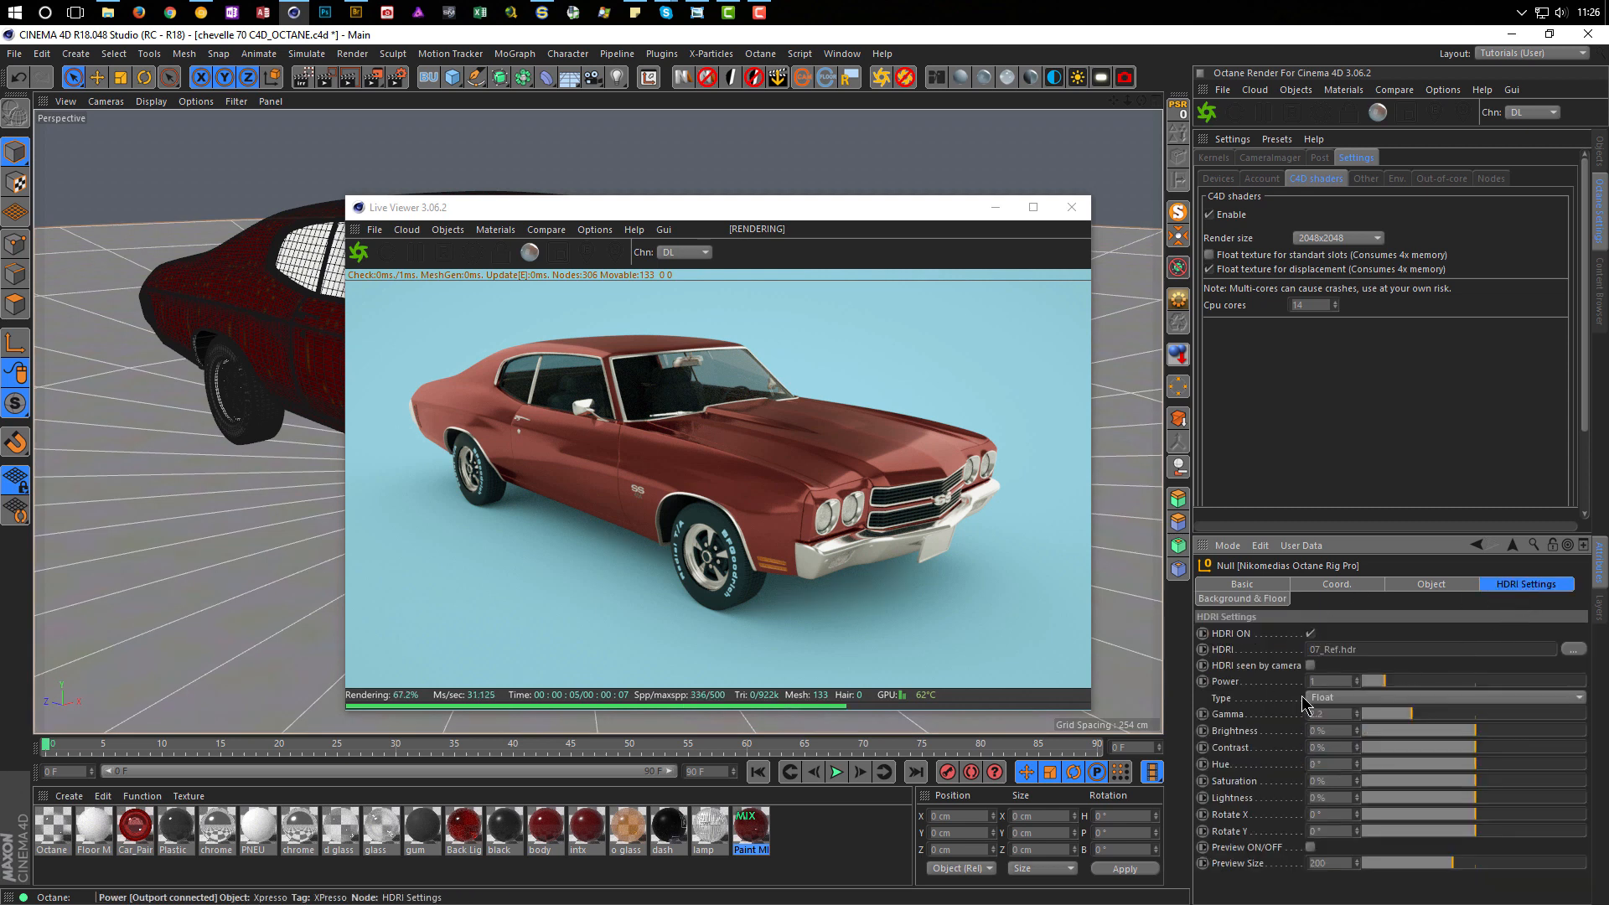
pyautogui.moveTo(931, 207); pyautogui.dragTo(1194, 148)
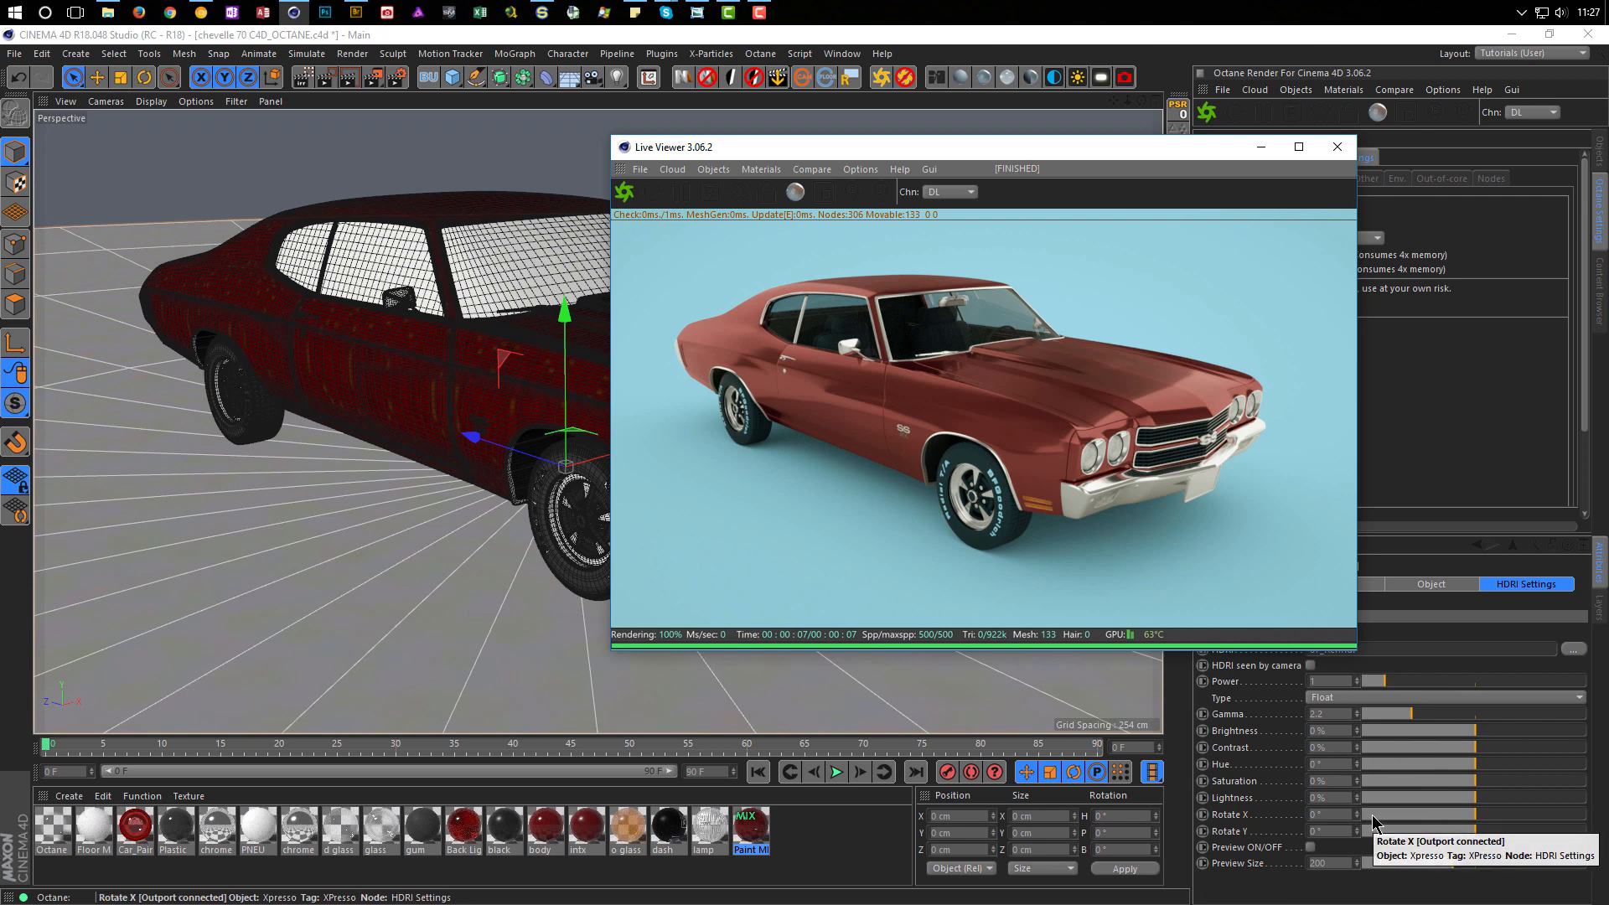
pyautogui.click(1311, 847)
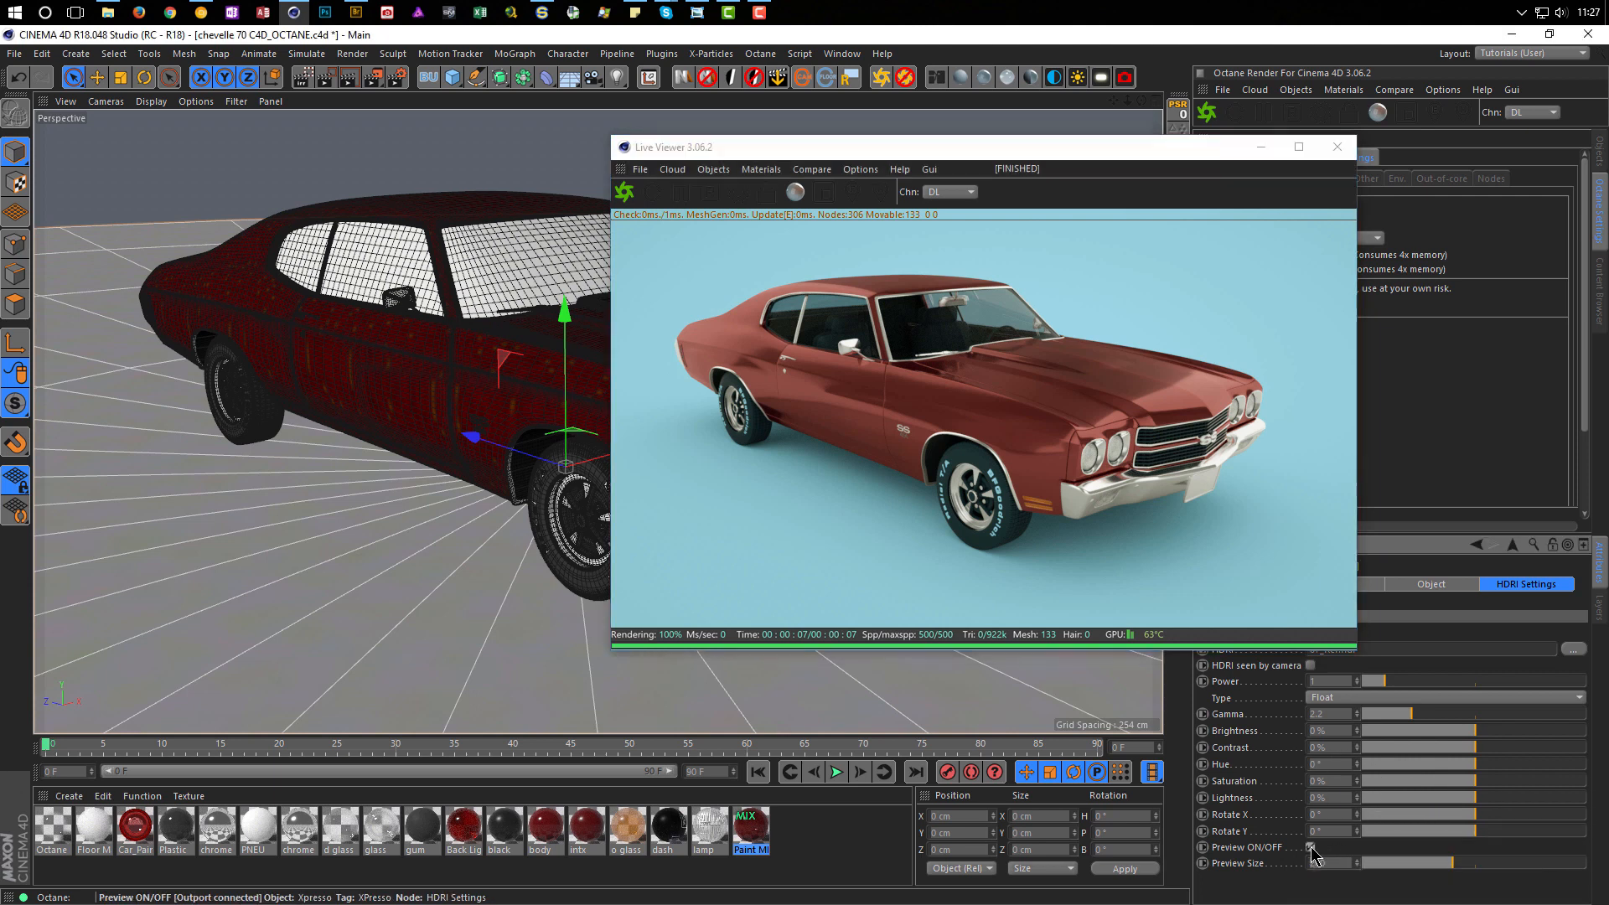
pyautogui.moveTo(1452, 864); pyautogui.dragTo(1411, 874)
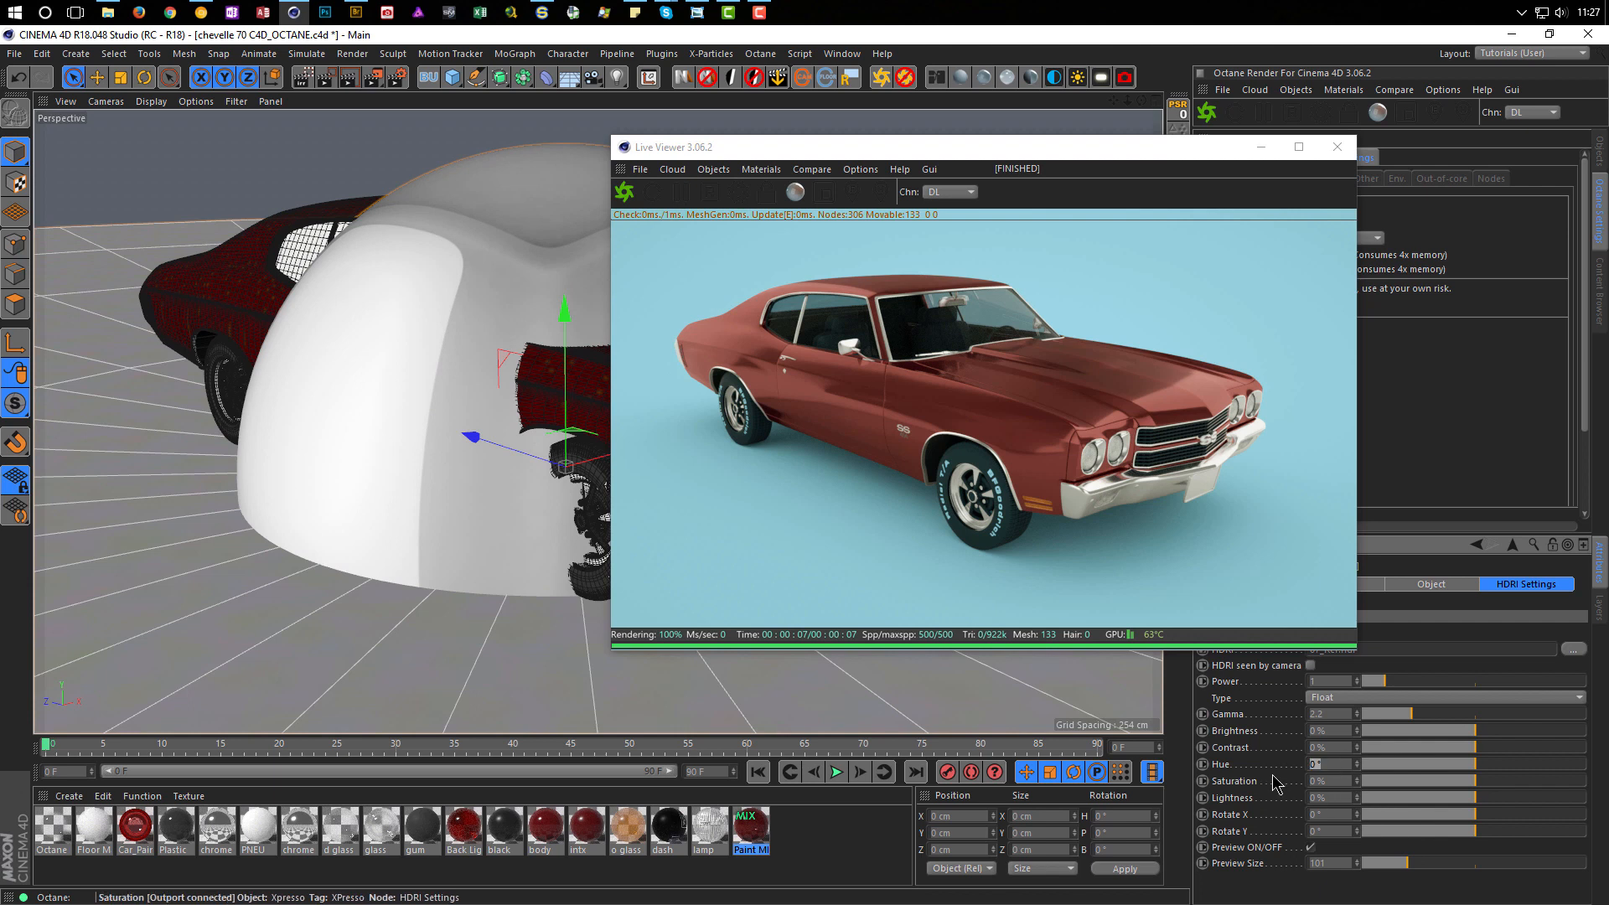
# Step: Set the HDRI's Hue to -180° and switch its Type to Normal
pyautogui.press('Return')
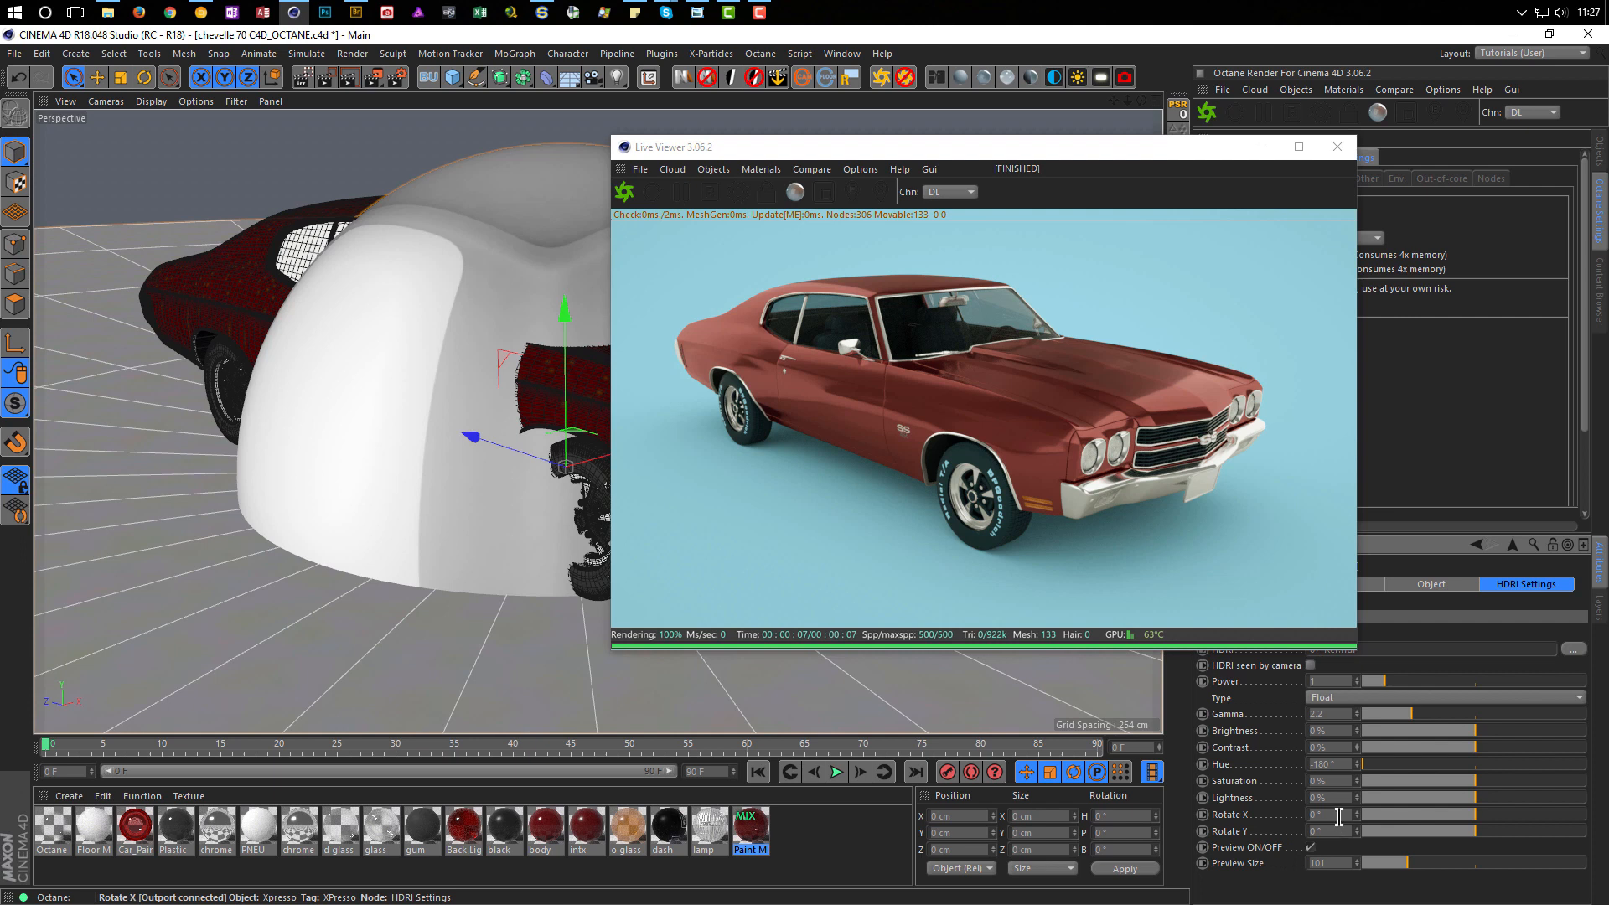
pyautogui.click(1339, 698)
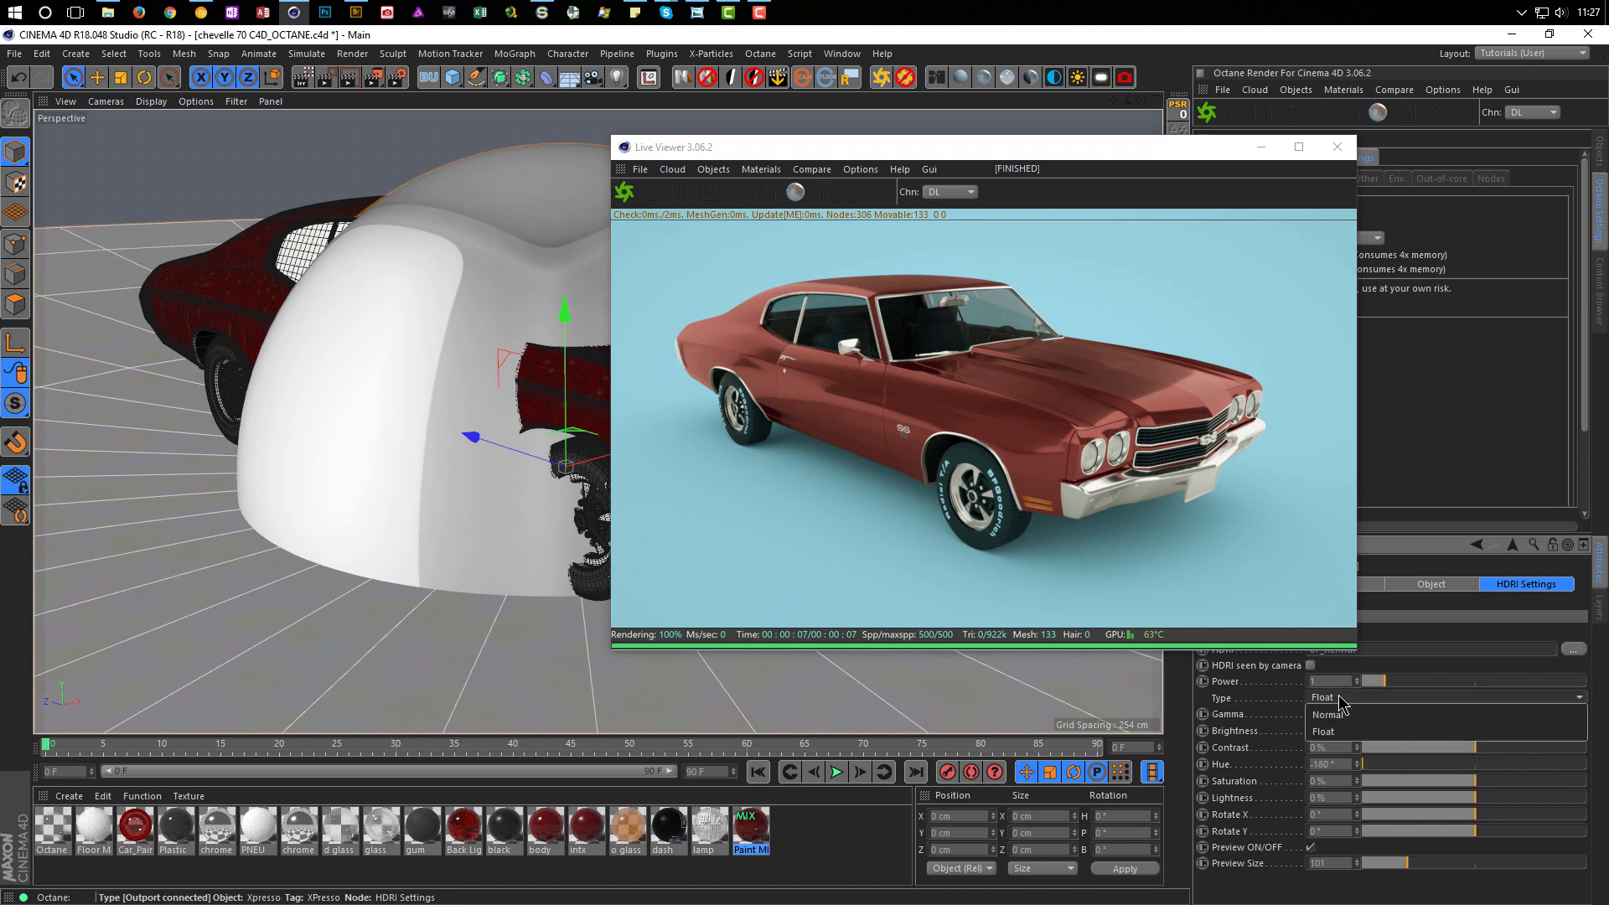
pyautogui.click(1349, 722)
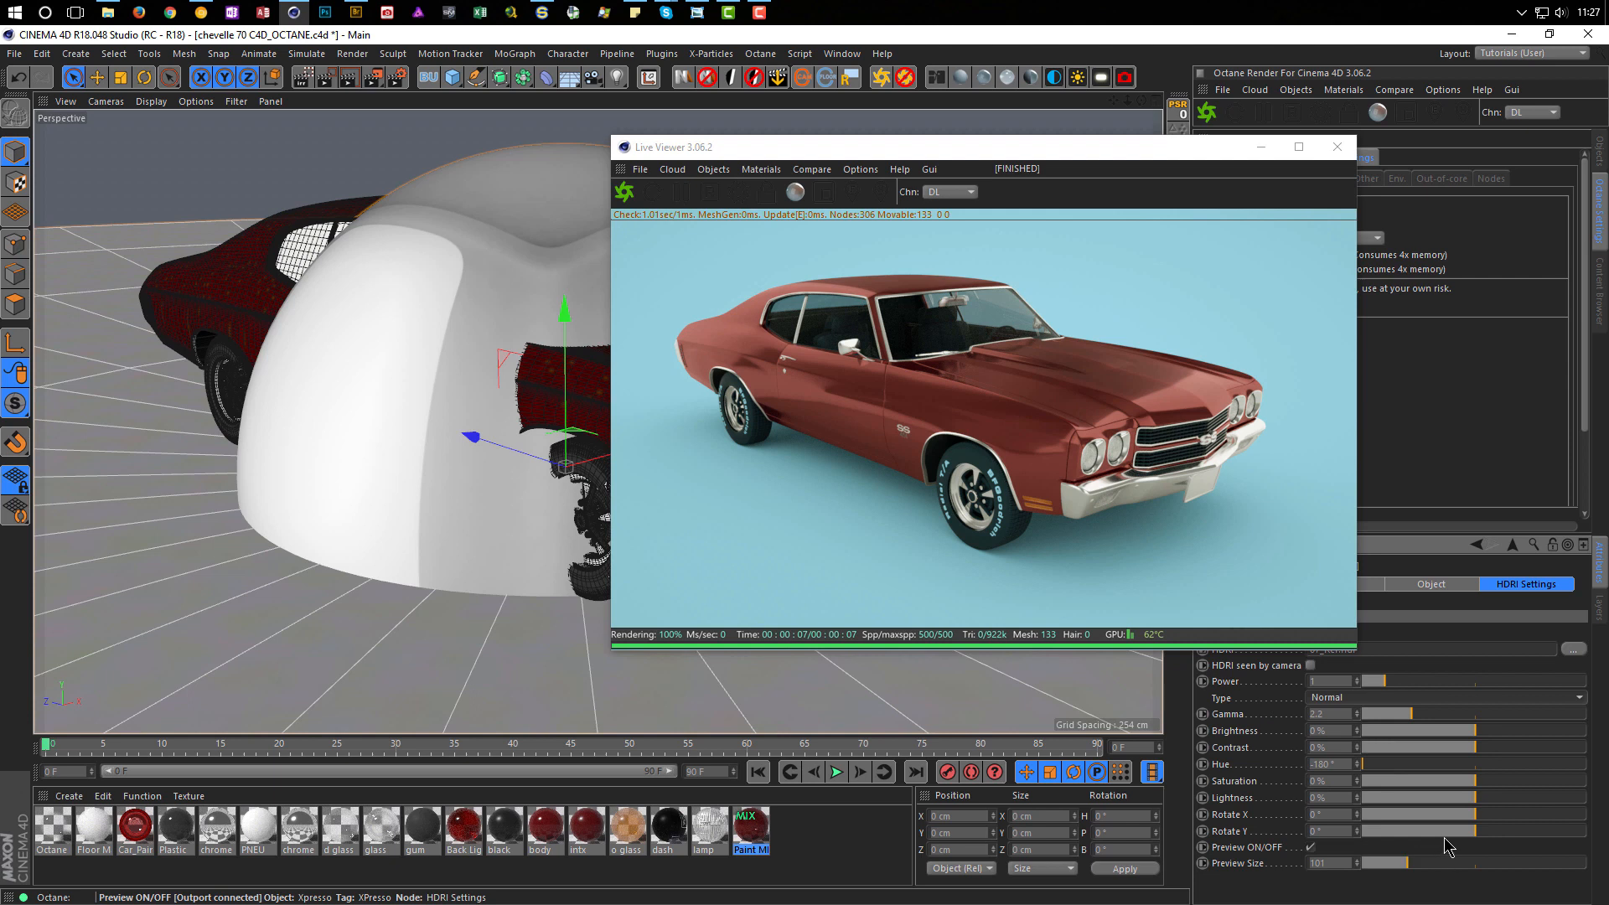
# Step: Set the HDRI's Rotate X to 8° and raise its Saturation to 80%
pyautogui.moveTo(1481, 819); pyautogui.dragTo(1481, 818)
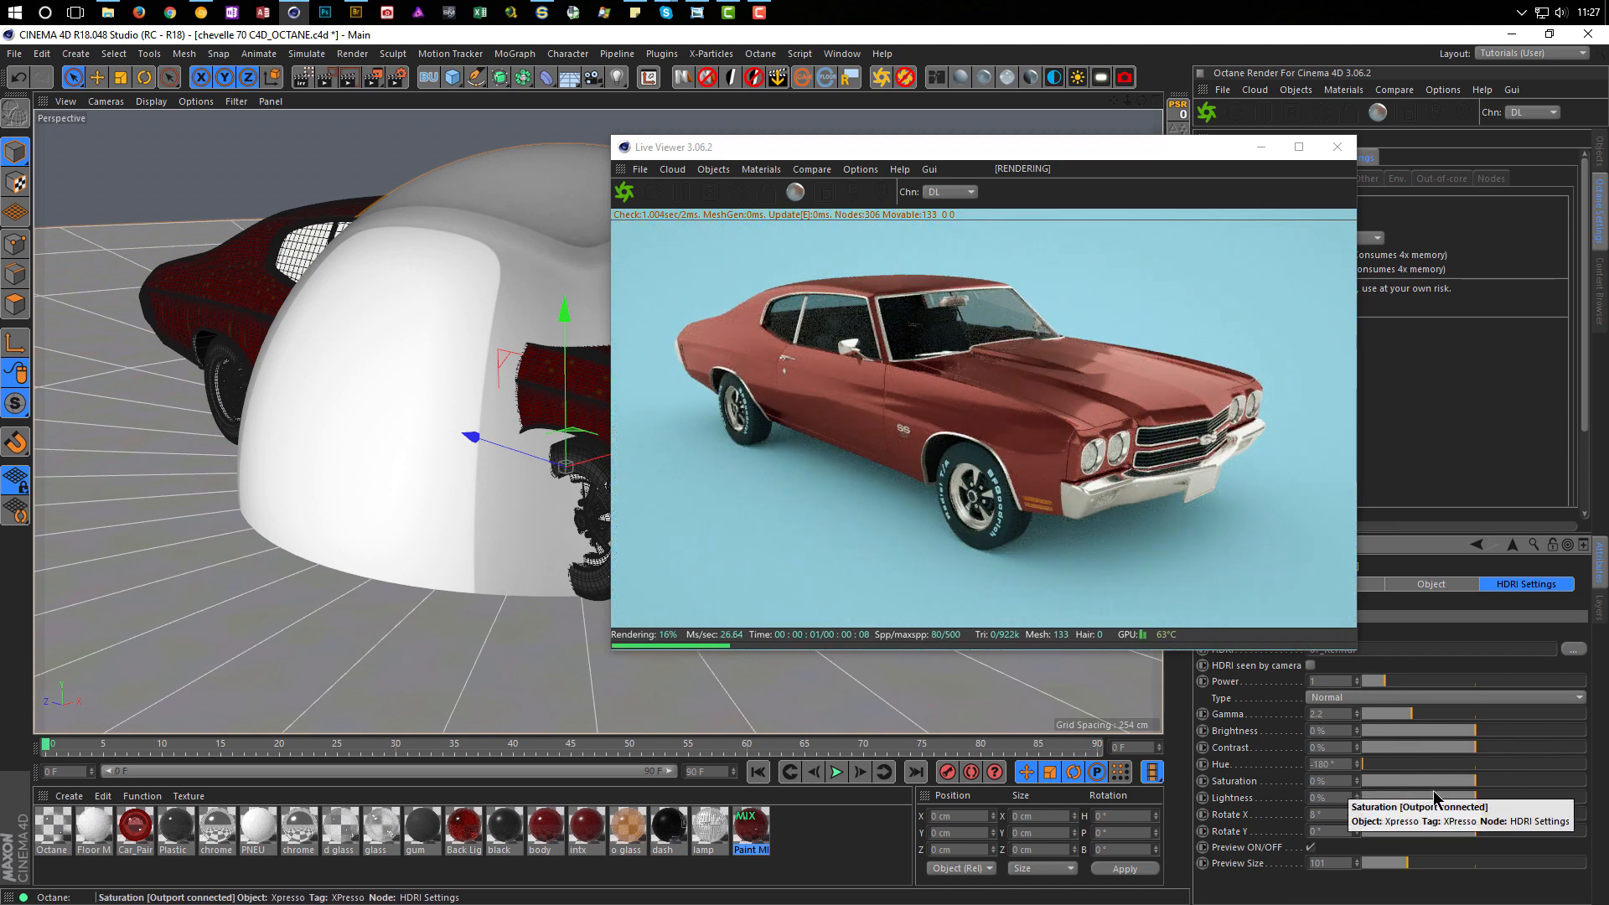
pyautogui.click(1529, 786)
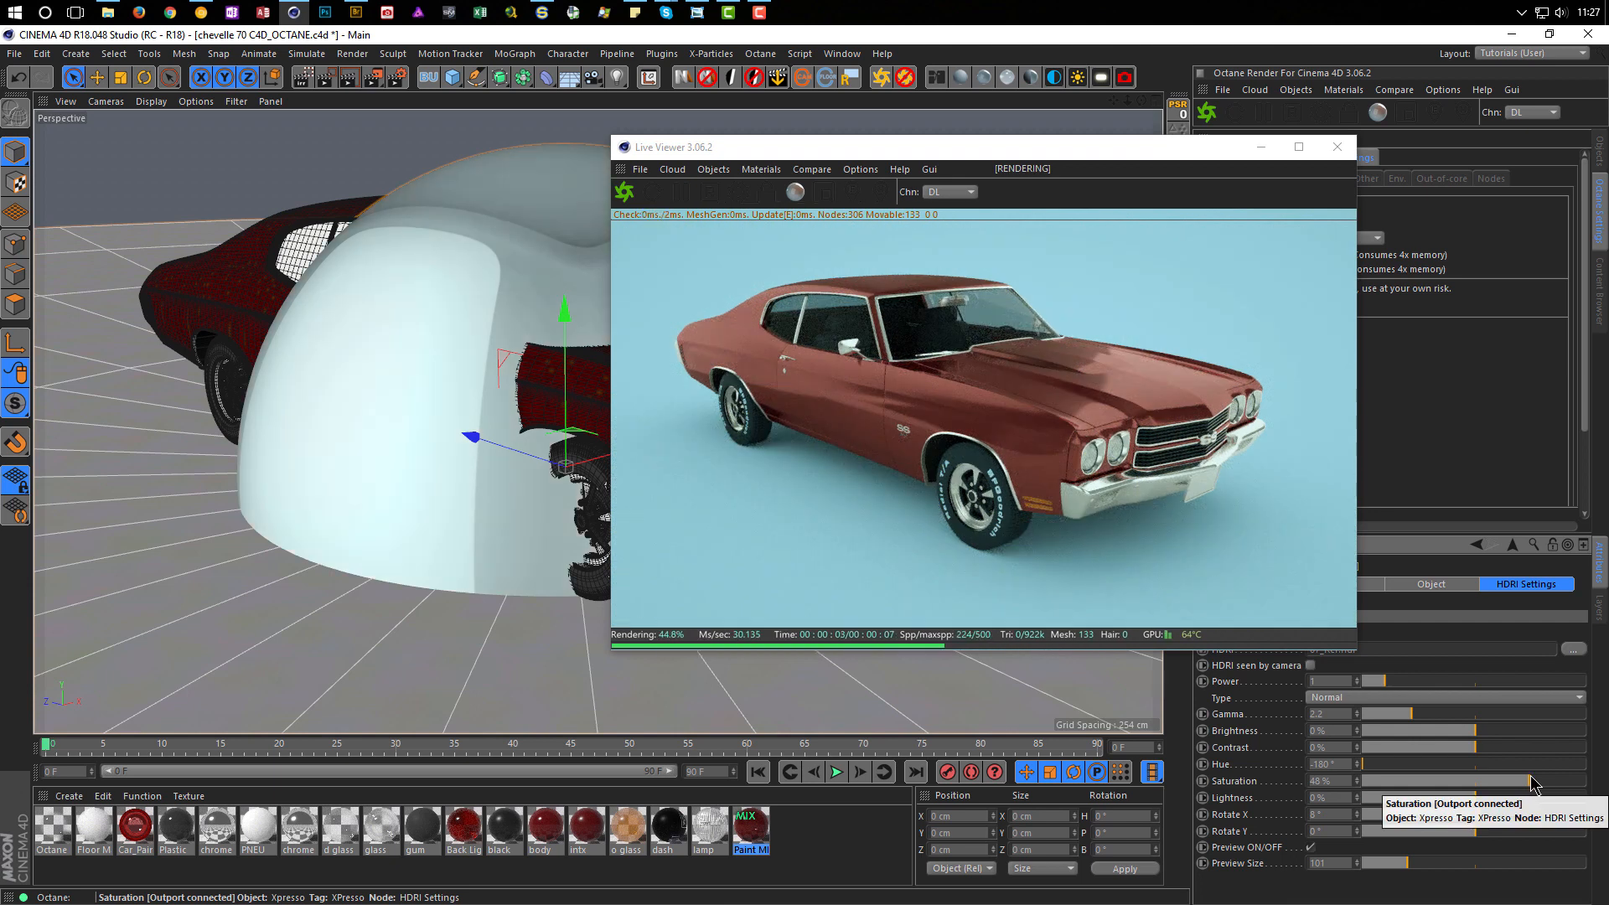
pyautogui.click(1532, 782)
pyautogui.click(1566, 781)
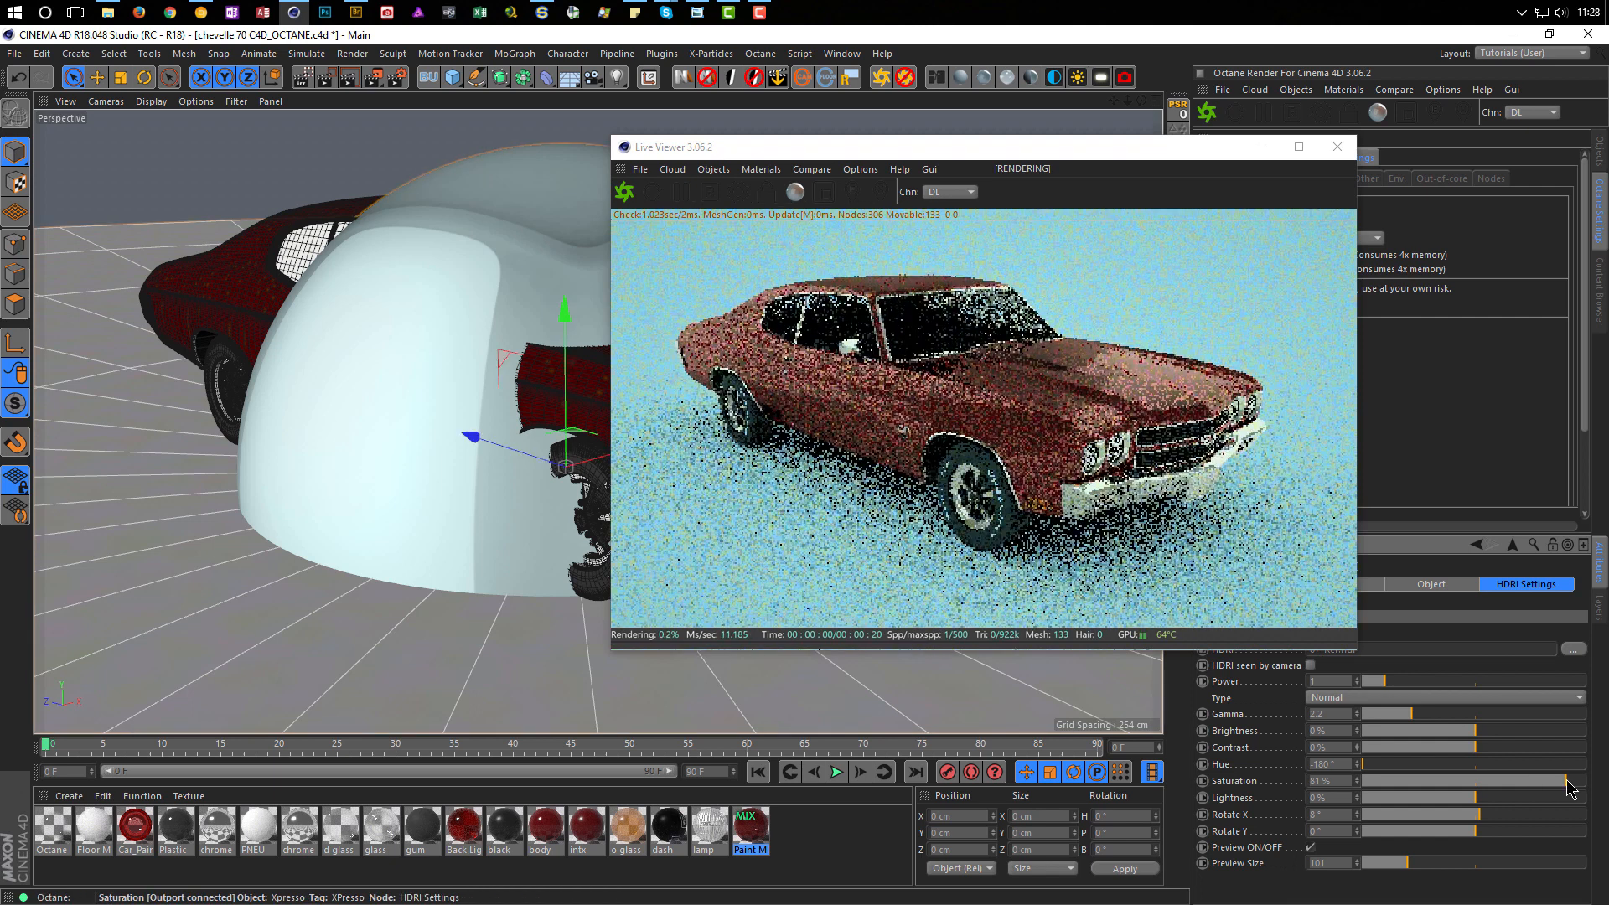
pyautogui.moveTo(1567, 781); pyautogui.dragTo(1552, 781)
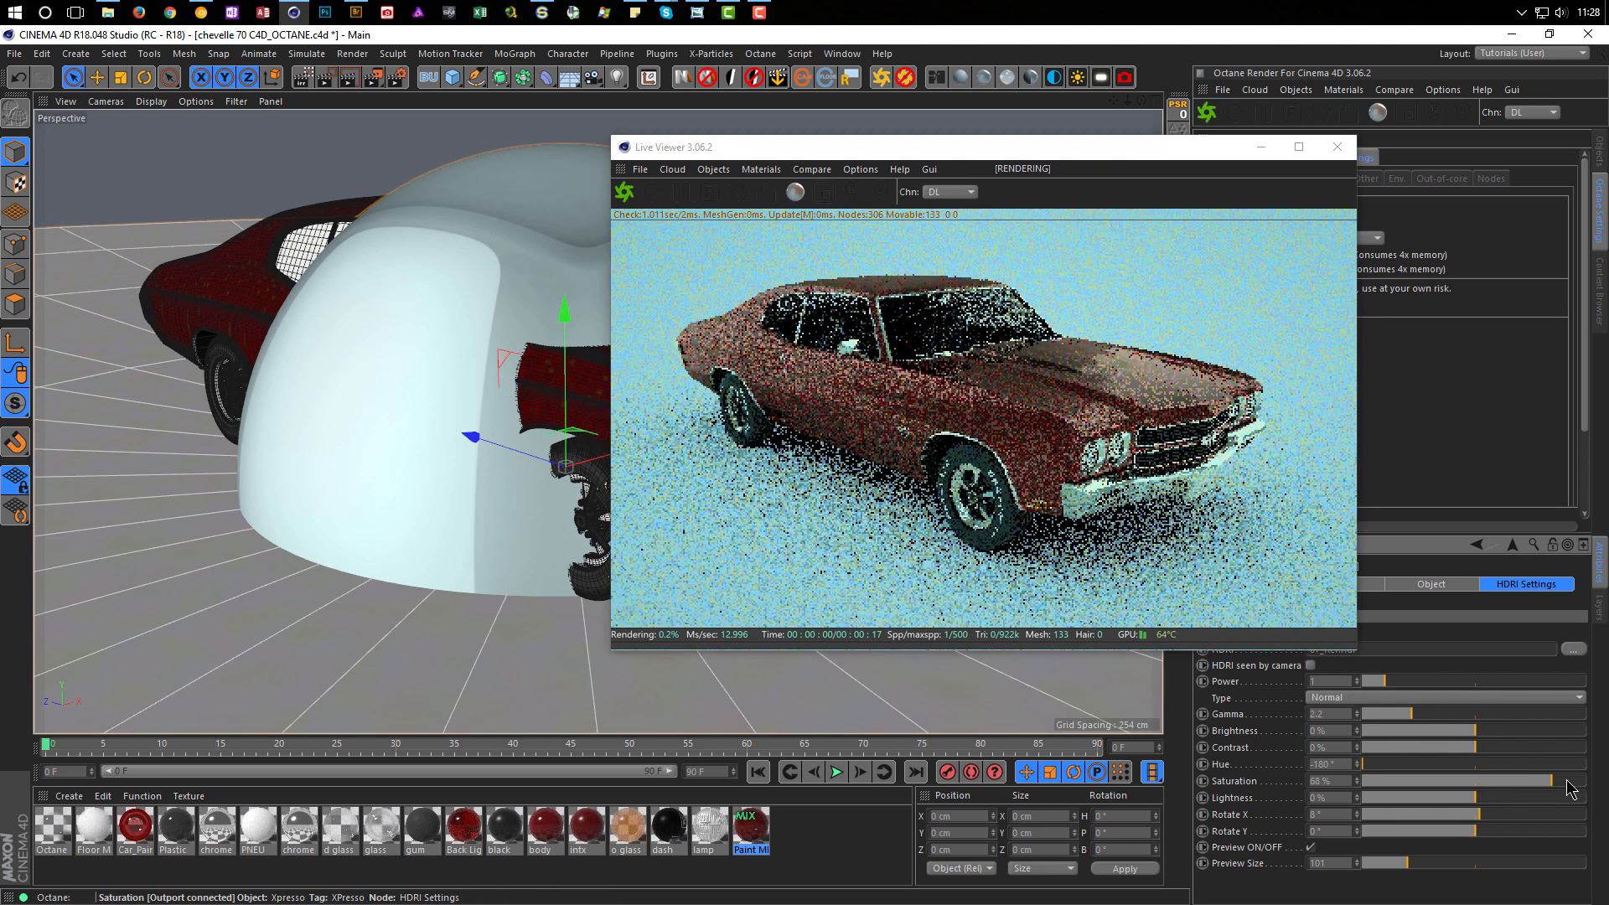
pyautogui.click(1567, 781)
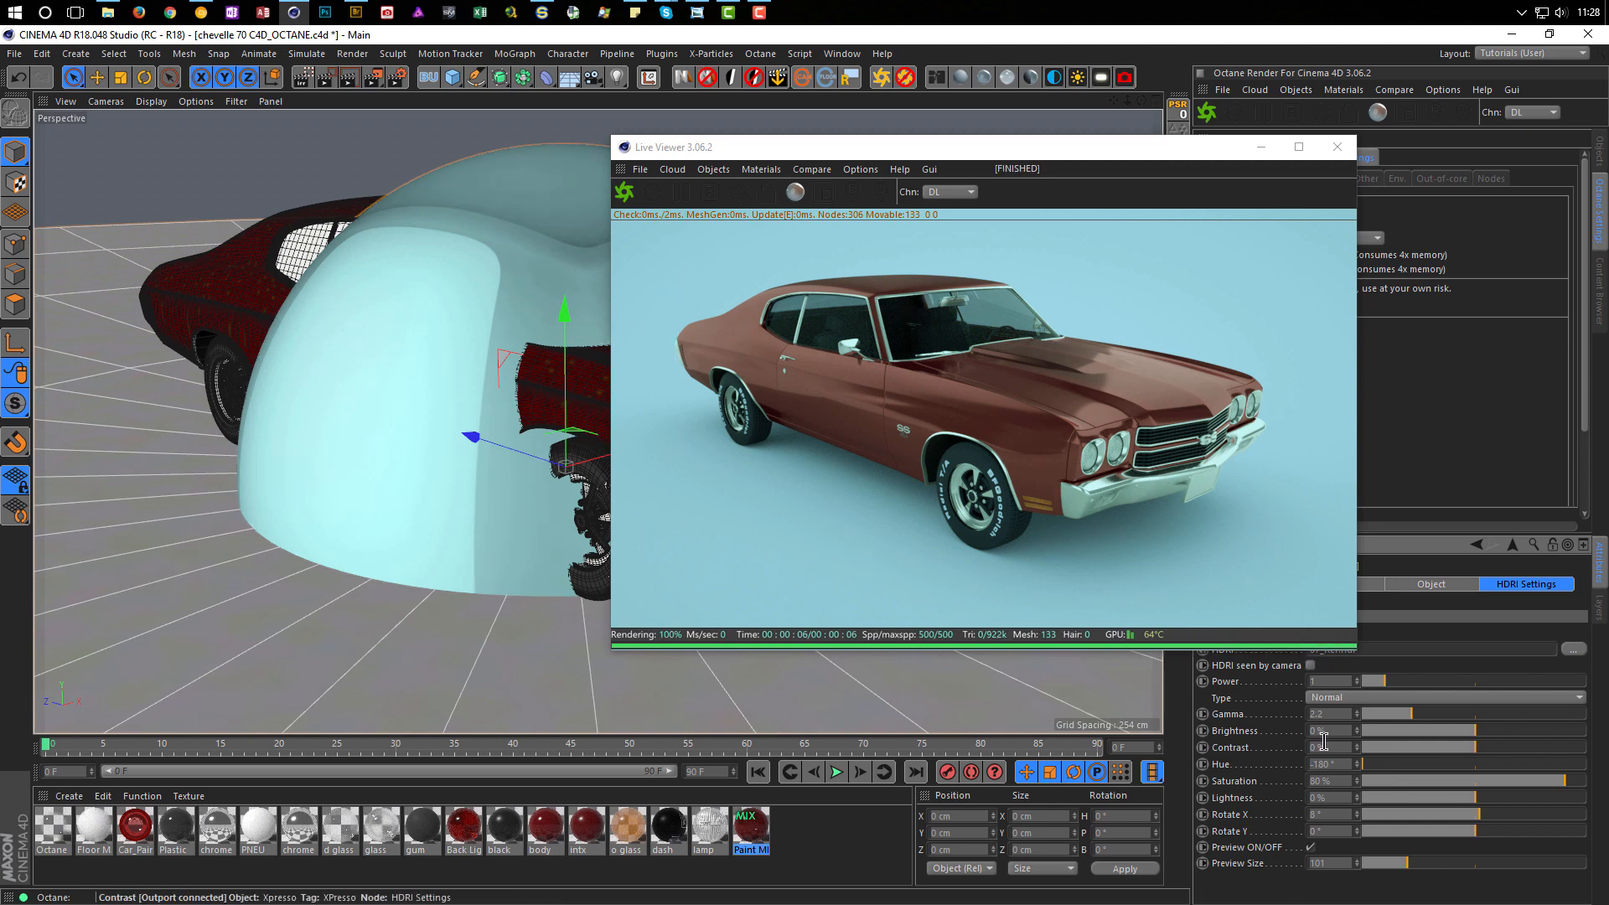
# Step: Switch the HDRI Type to Float and test a Hue of -158° with a Saturation of about 98%
pyautogui.click(1334, 698)
pyautogui.click(1333, 732)
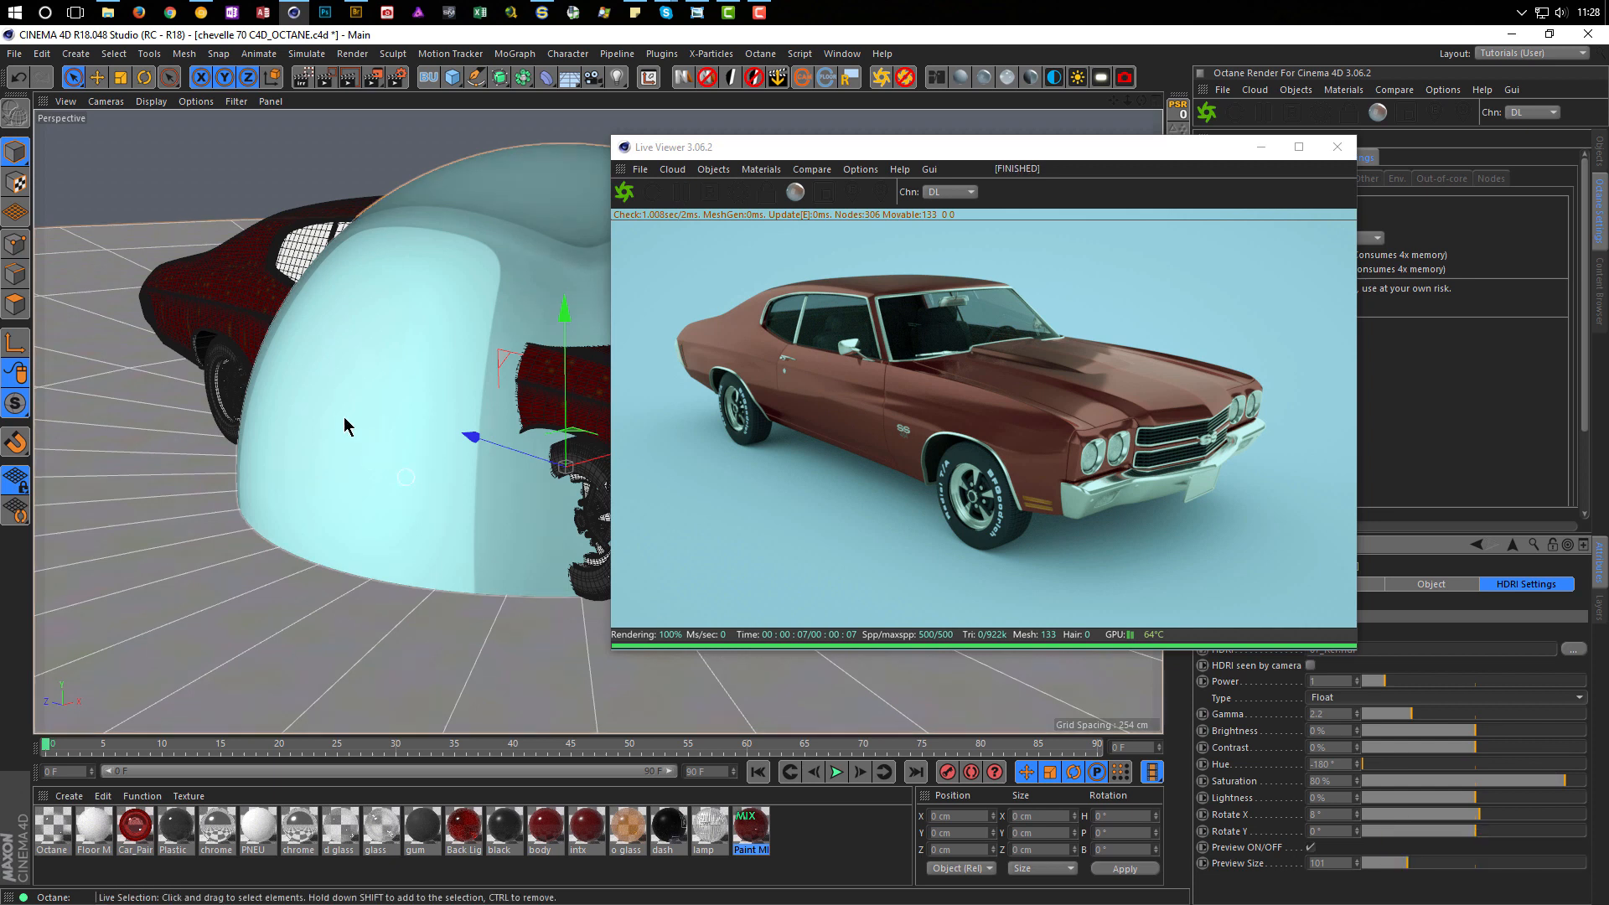
pyautogui.click(1376, 765)
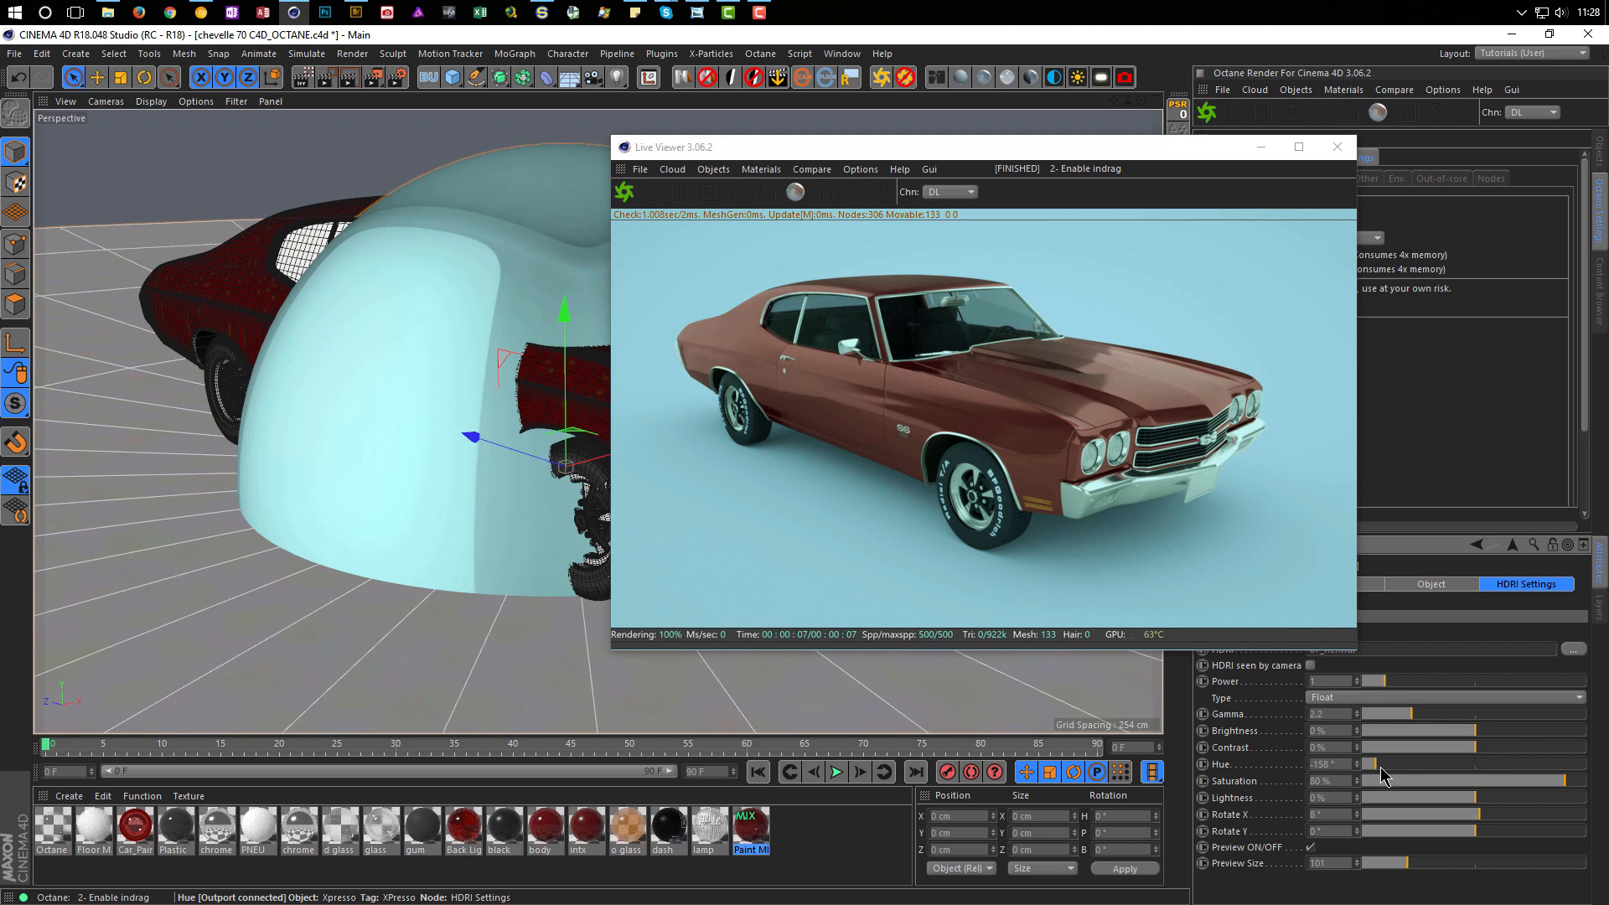
pyautogui.moveTo(1381, 778); pyautogui.dragTo(1579, 783)
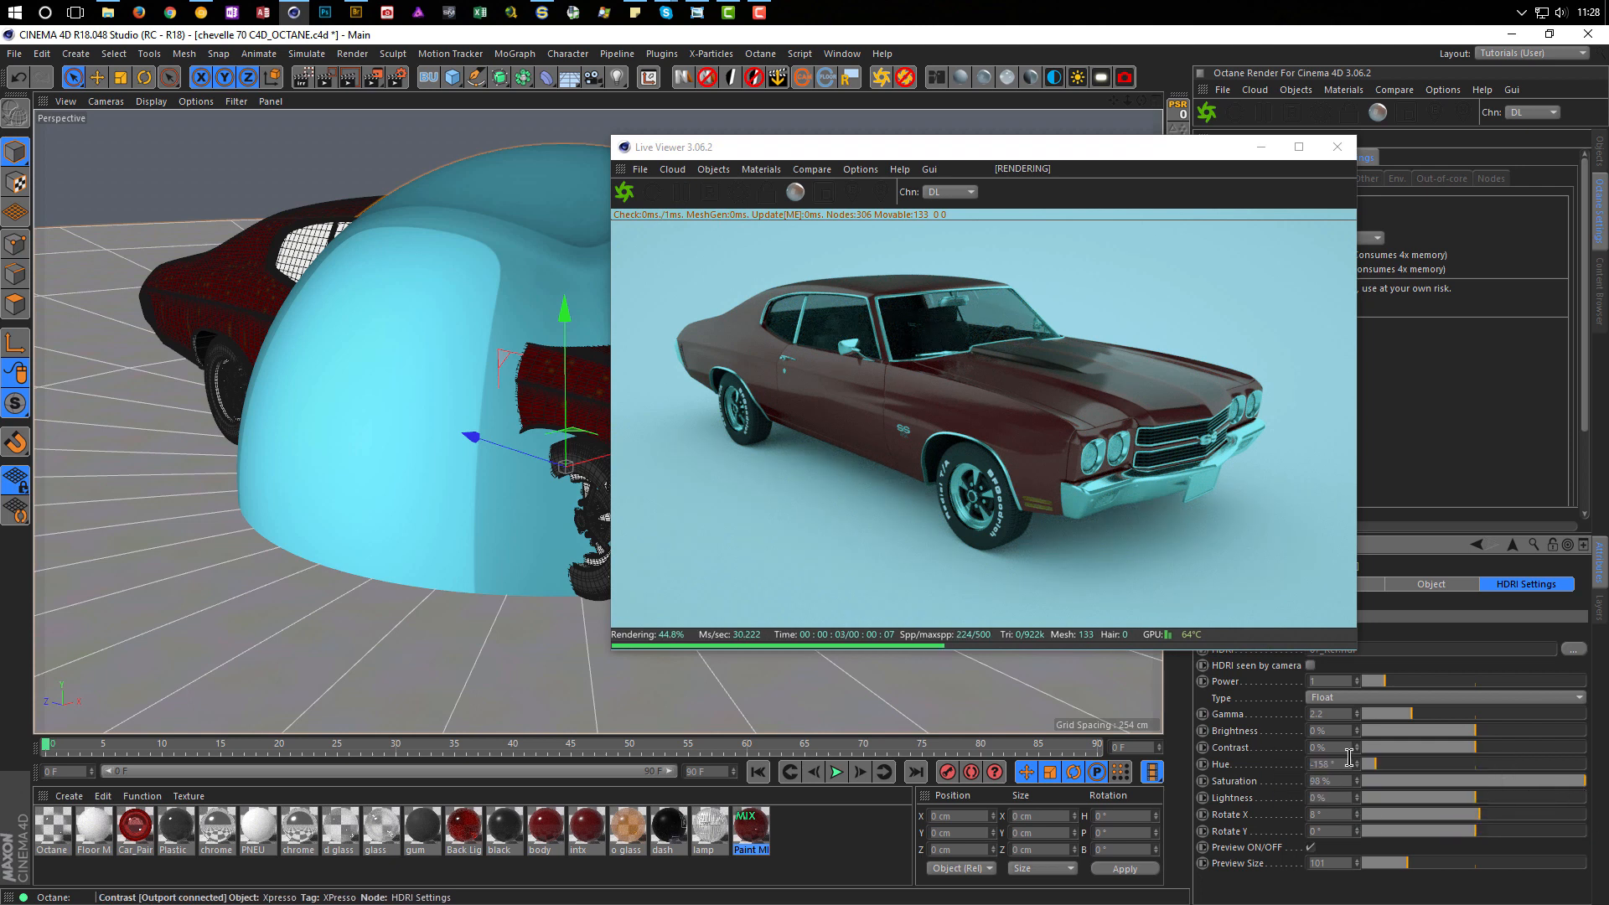
# Step: Reset the HDRI's Hue to 0° and Saturation to 0%, and turn off its viewport preview
pyautogui.moveTo(1344, 762); pyautogui.dragTo(1257, 784)
pyautogui.write('0')
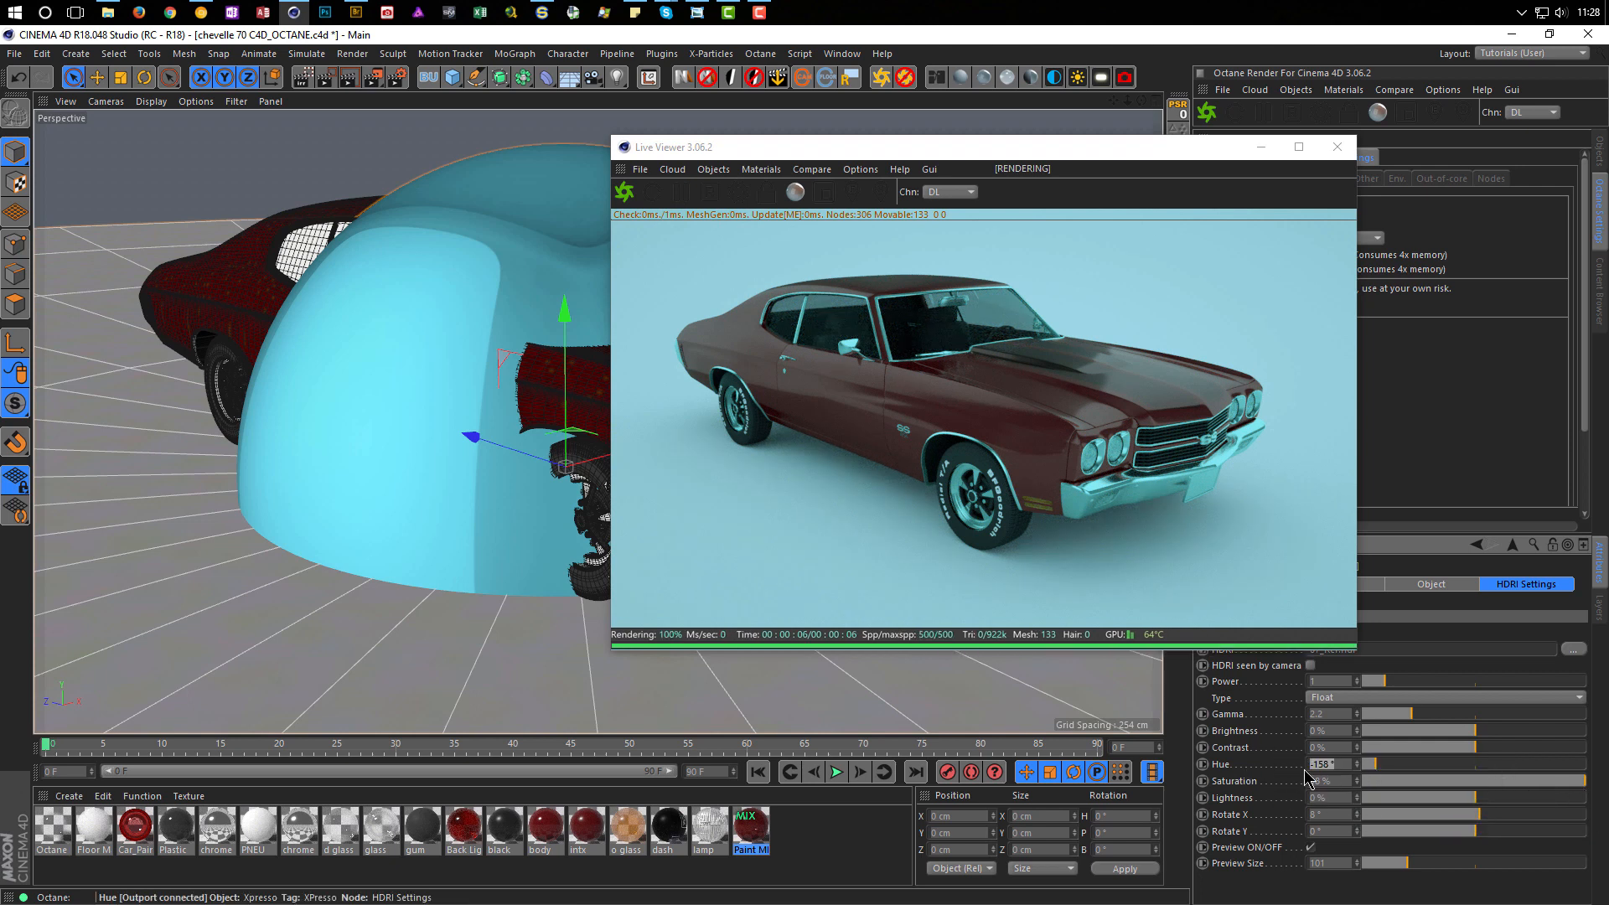
pyautogui.press('Return')
pyautogui.click(1339, 782)
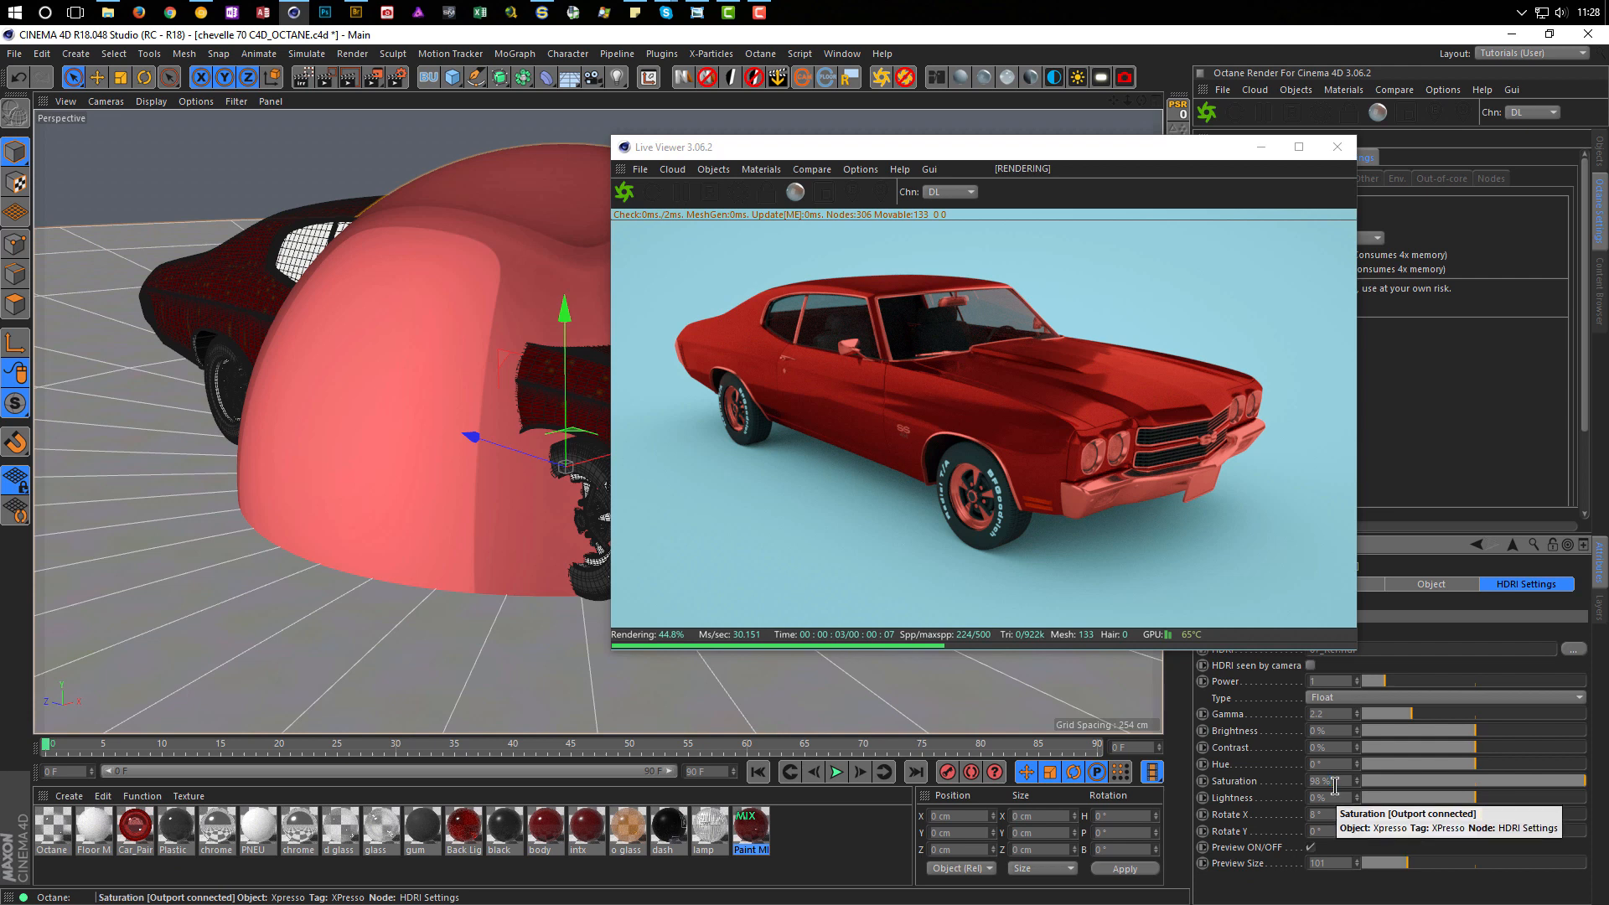
pyautogui.moveTo(1344, 783); pyautogui.dragTo(1284, 789)
pyautogui.write('0')
pyautogui.press('Return')
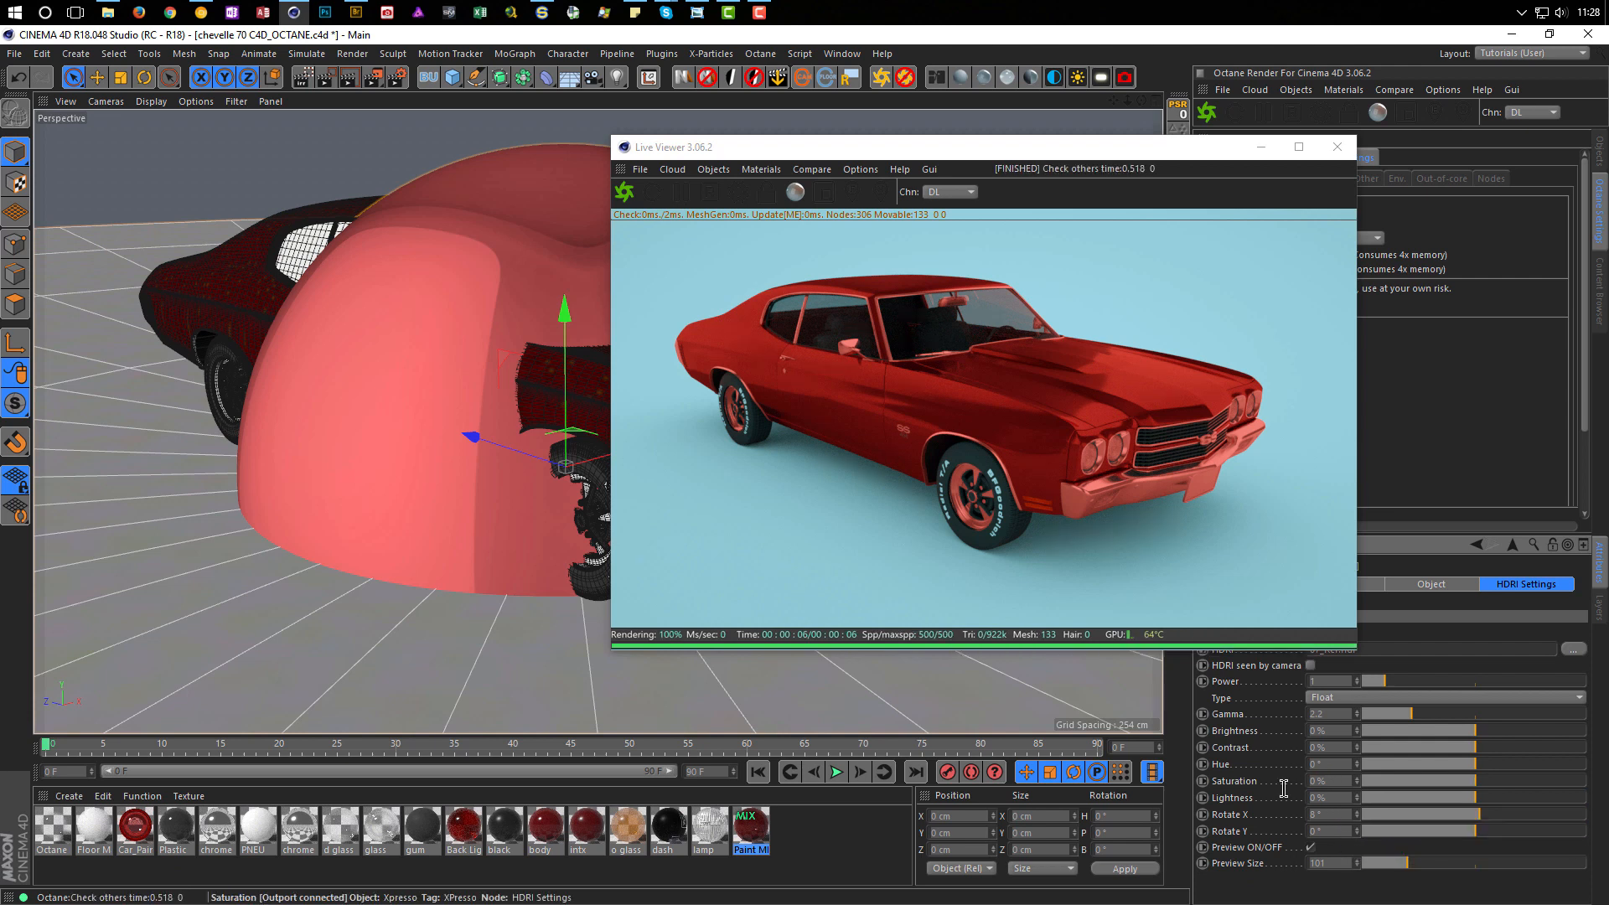
pyautogui.click(1311, 847)
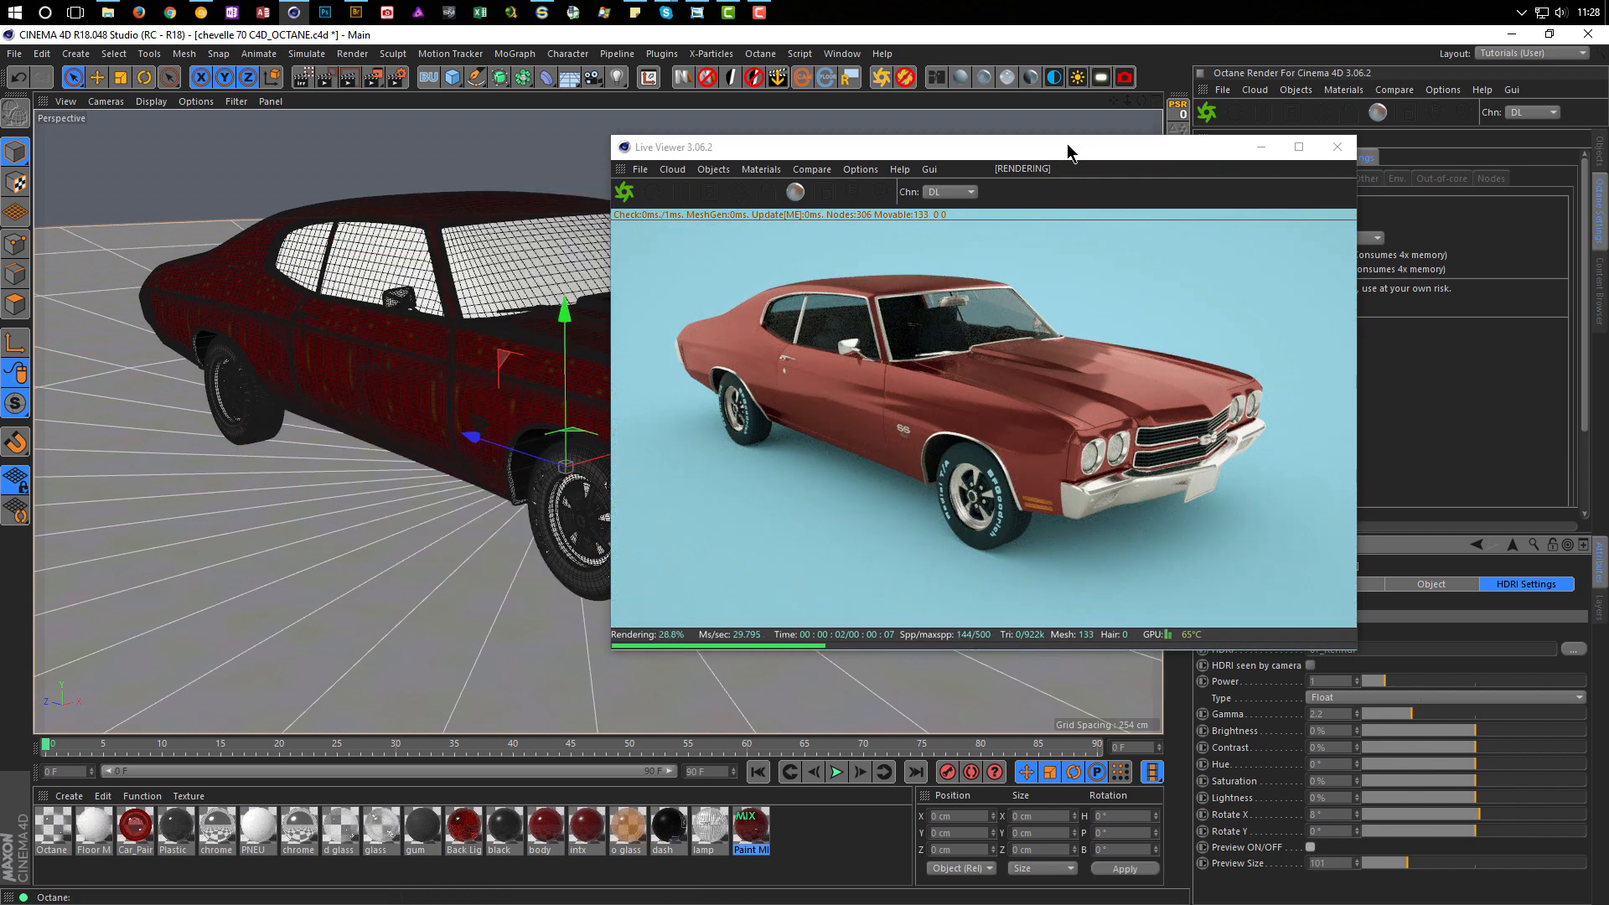
# Step: Return the rig's background colour to neutral grey by setting its saturation to 0%, and collapse the colour sliders
pyautogui.moveTo(1067, 144); pyautogui.dragTo(772, 155)
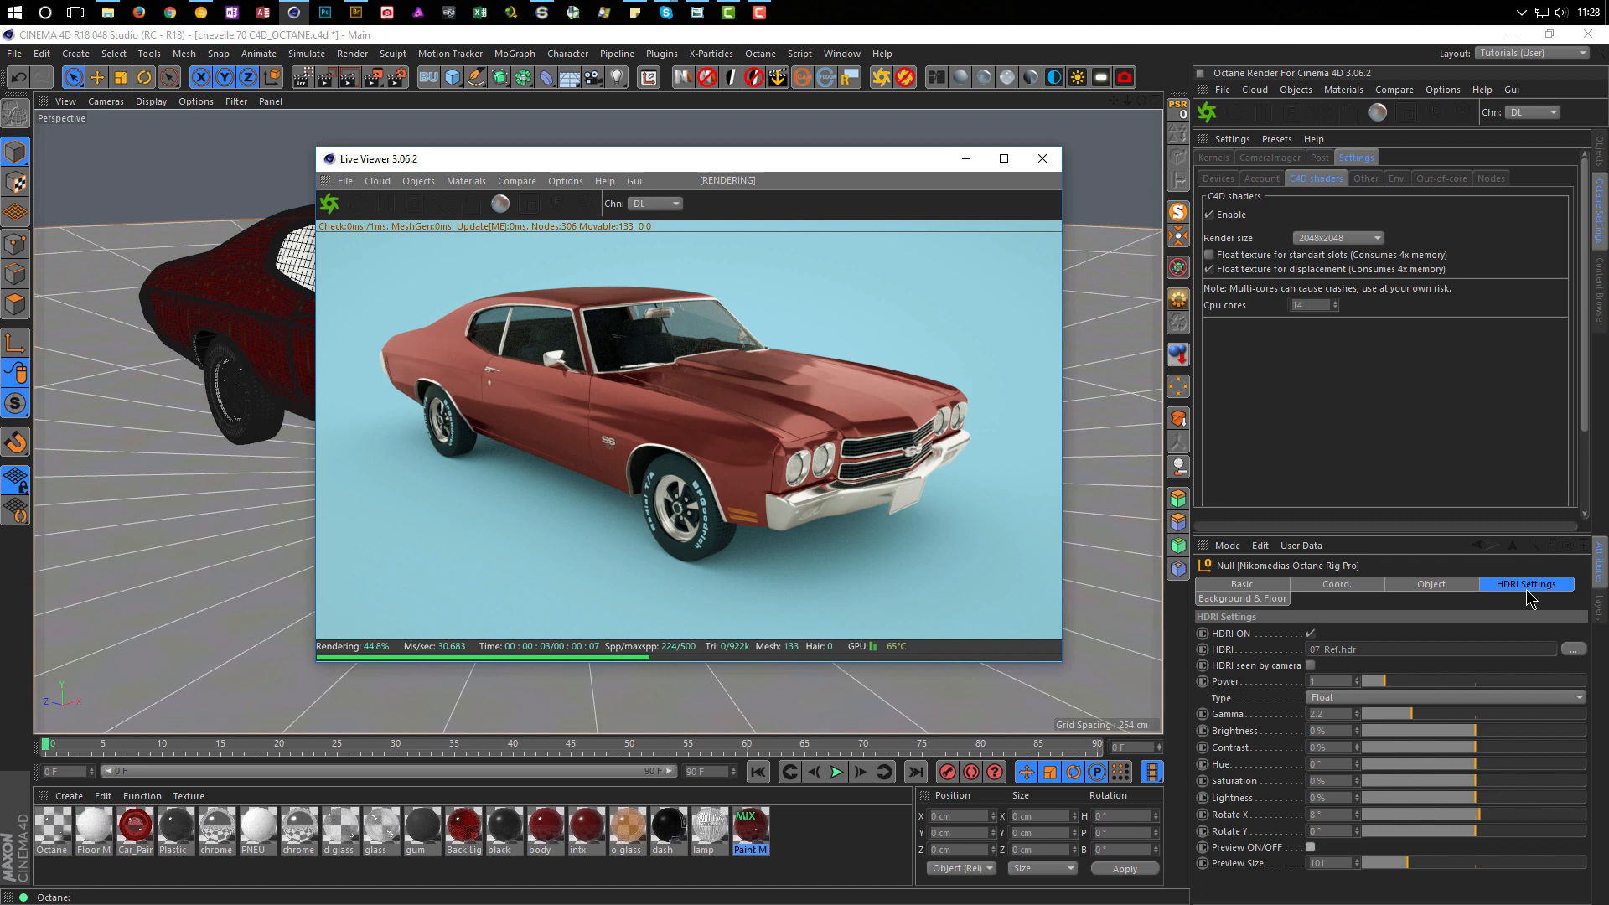
pyautogui.click(1242, 598)
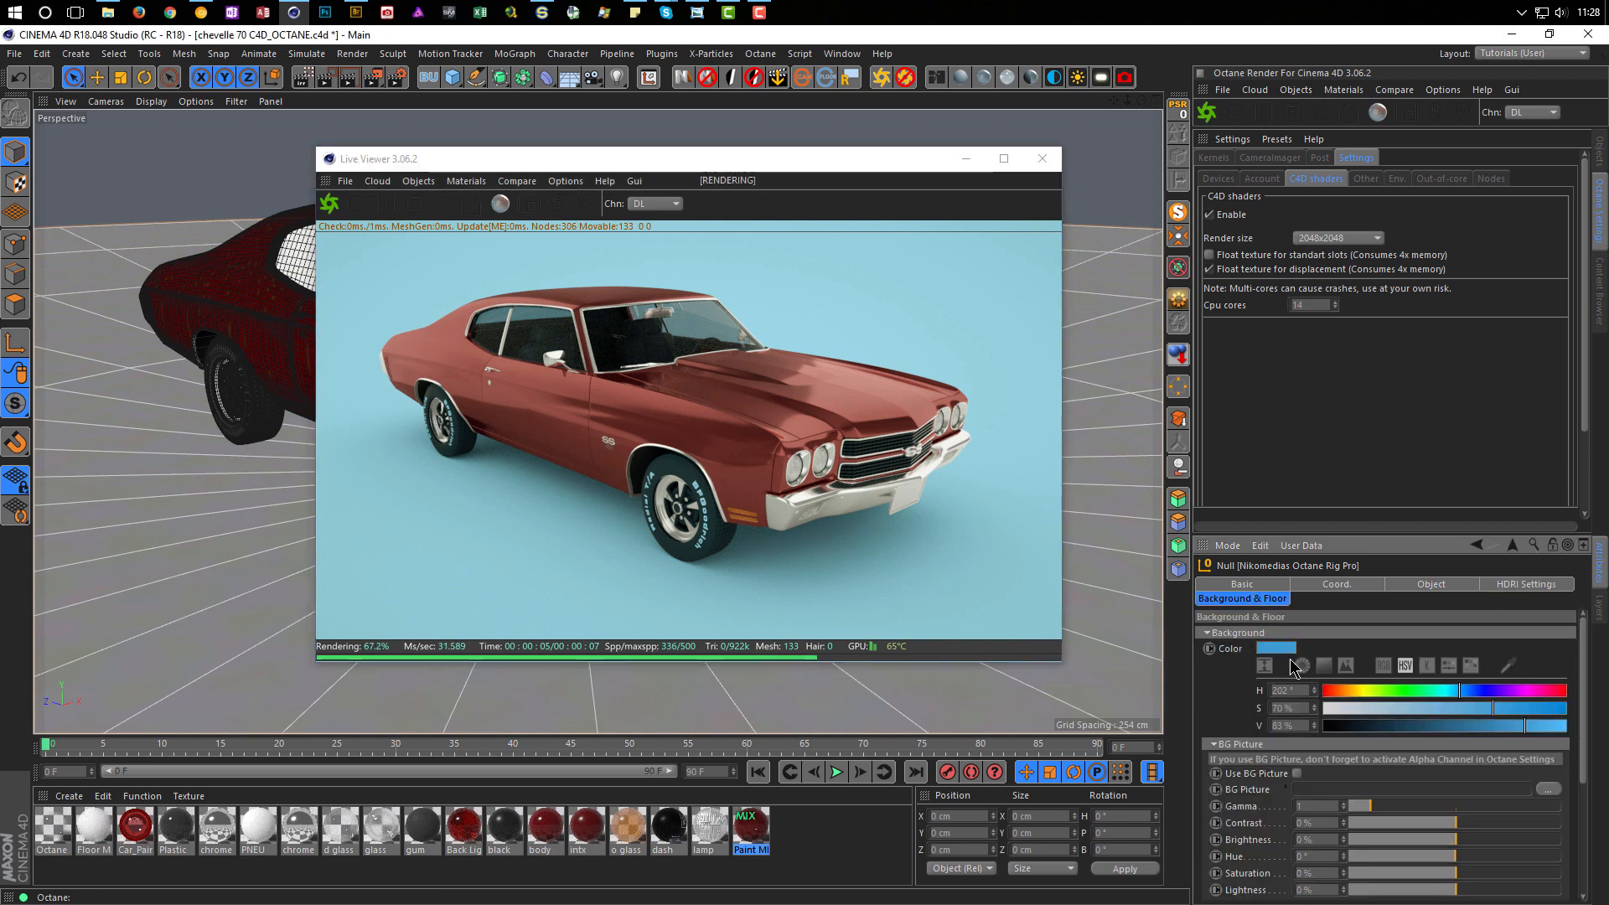
pyautogui.click(1325, 709)
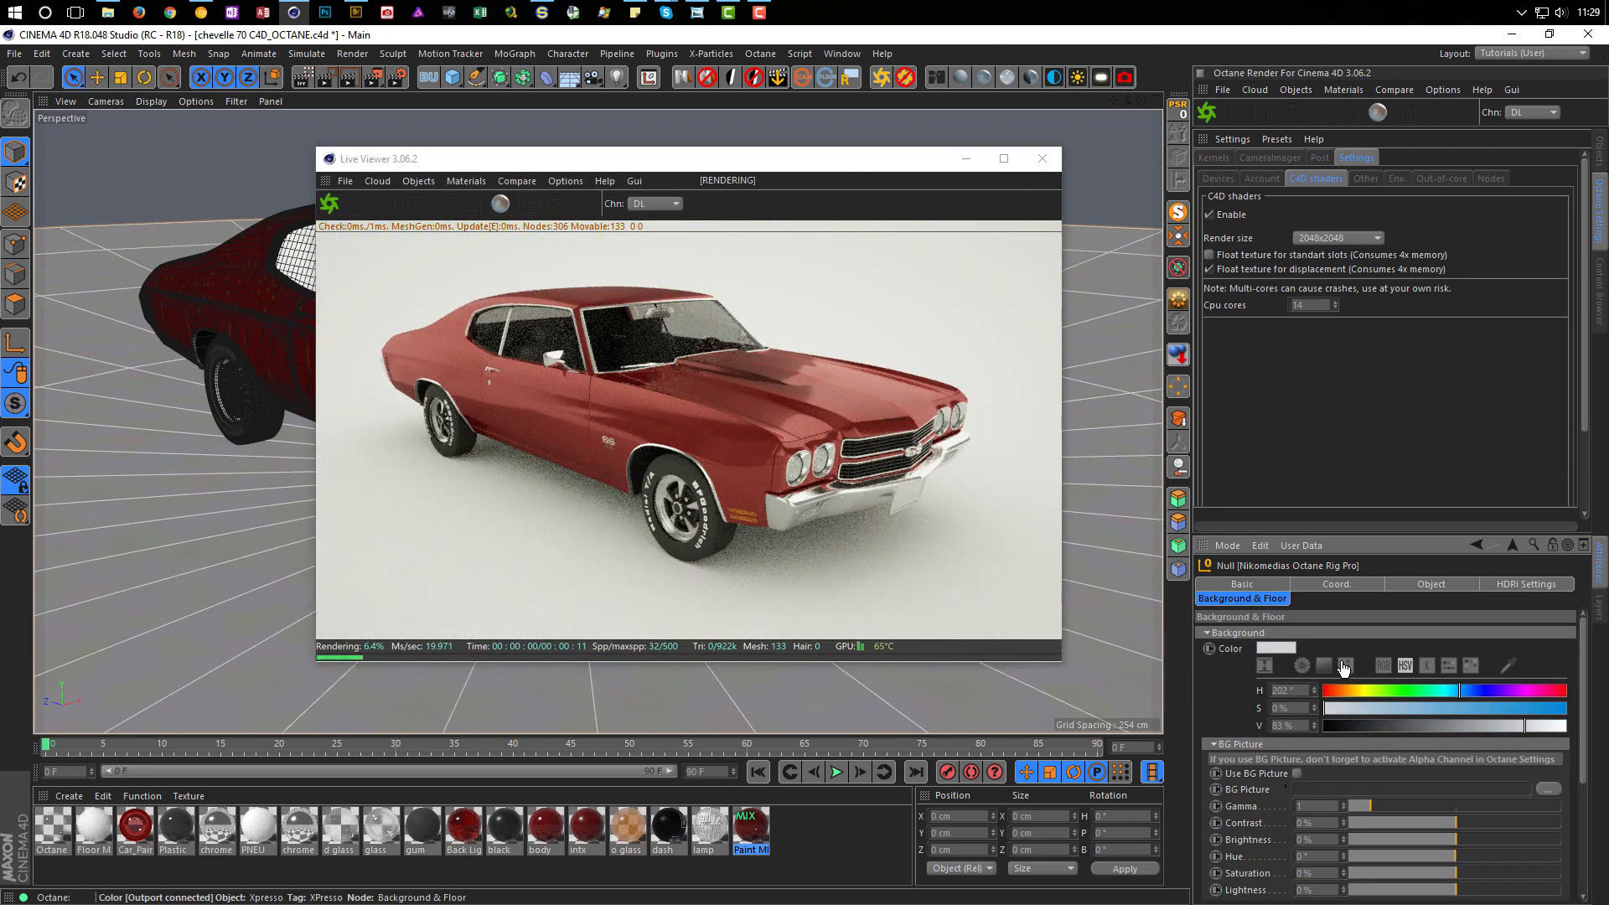
pyautogui.click(1250, 649)
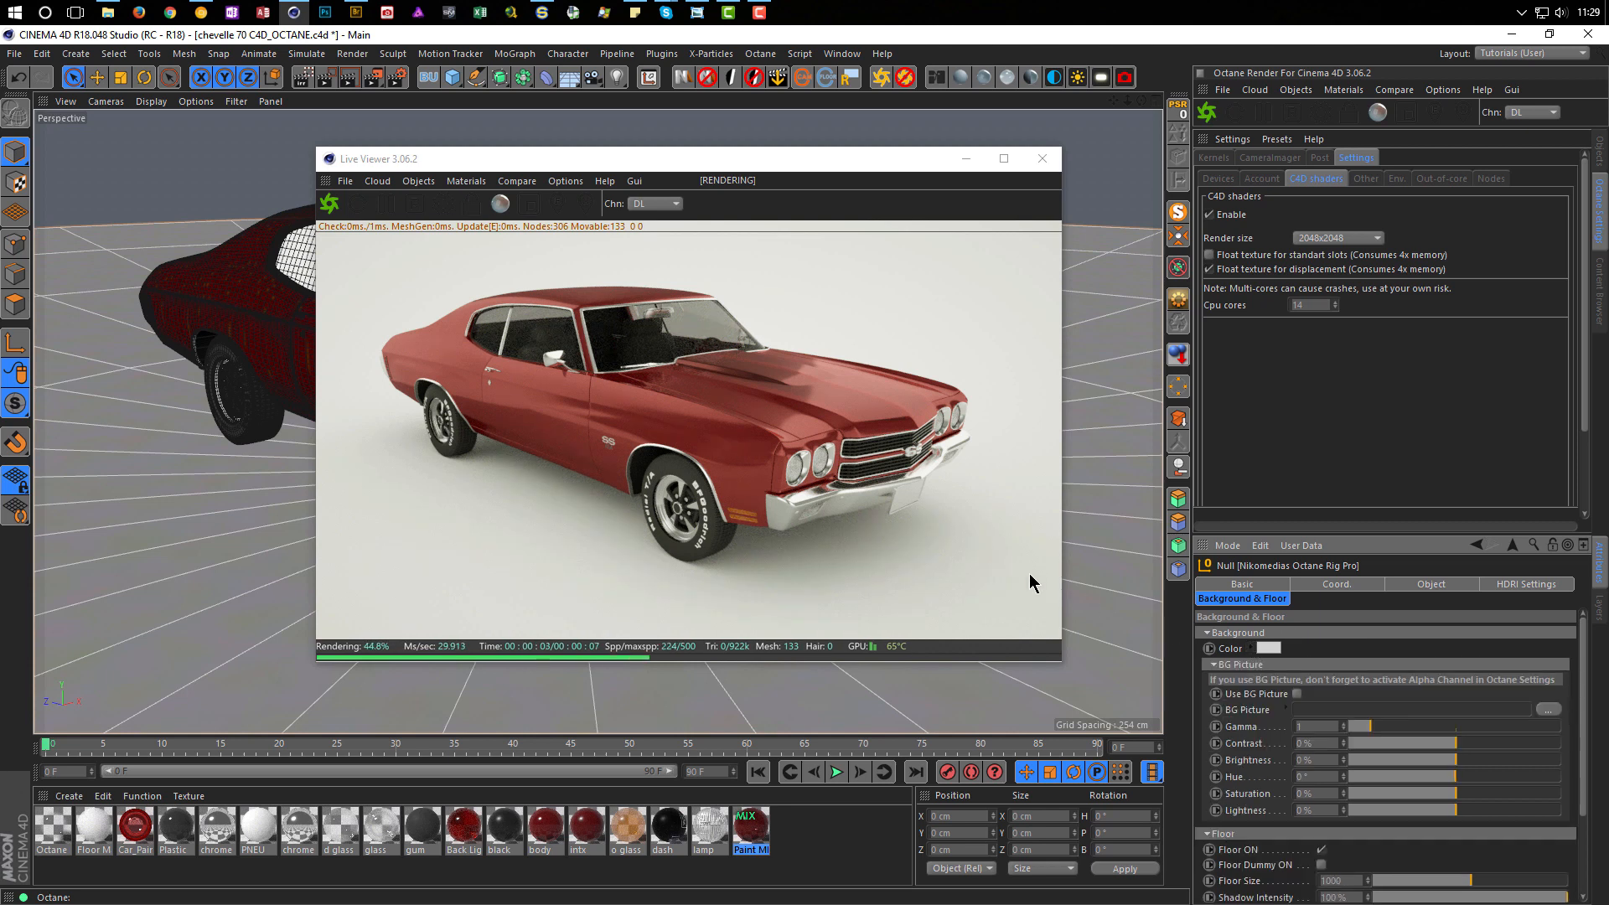
# Step: Enlarge the rig's settings area to show all floor options, turn on Floor Dummy and set the Floor Size to 512
pyautogui.moveTo(1583, 630)
pyautogui.mouseDown()
pyautogui.moveTo(1579, 655)
pyautogui.moveTo(1576, 635)
pyautogui.mouseUp()
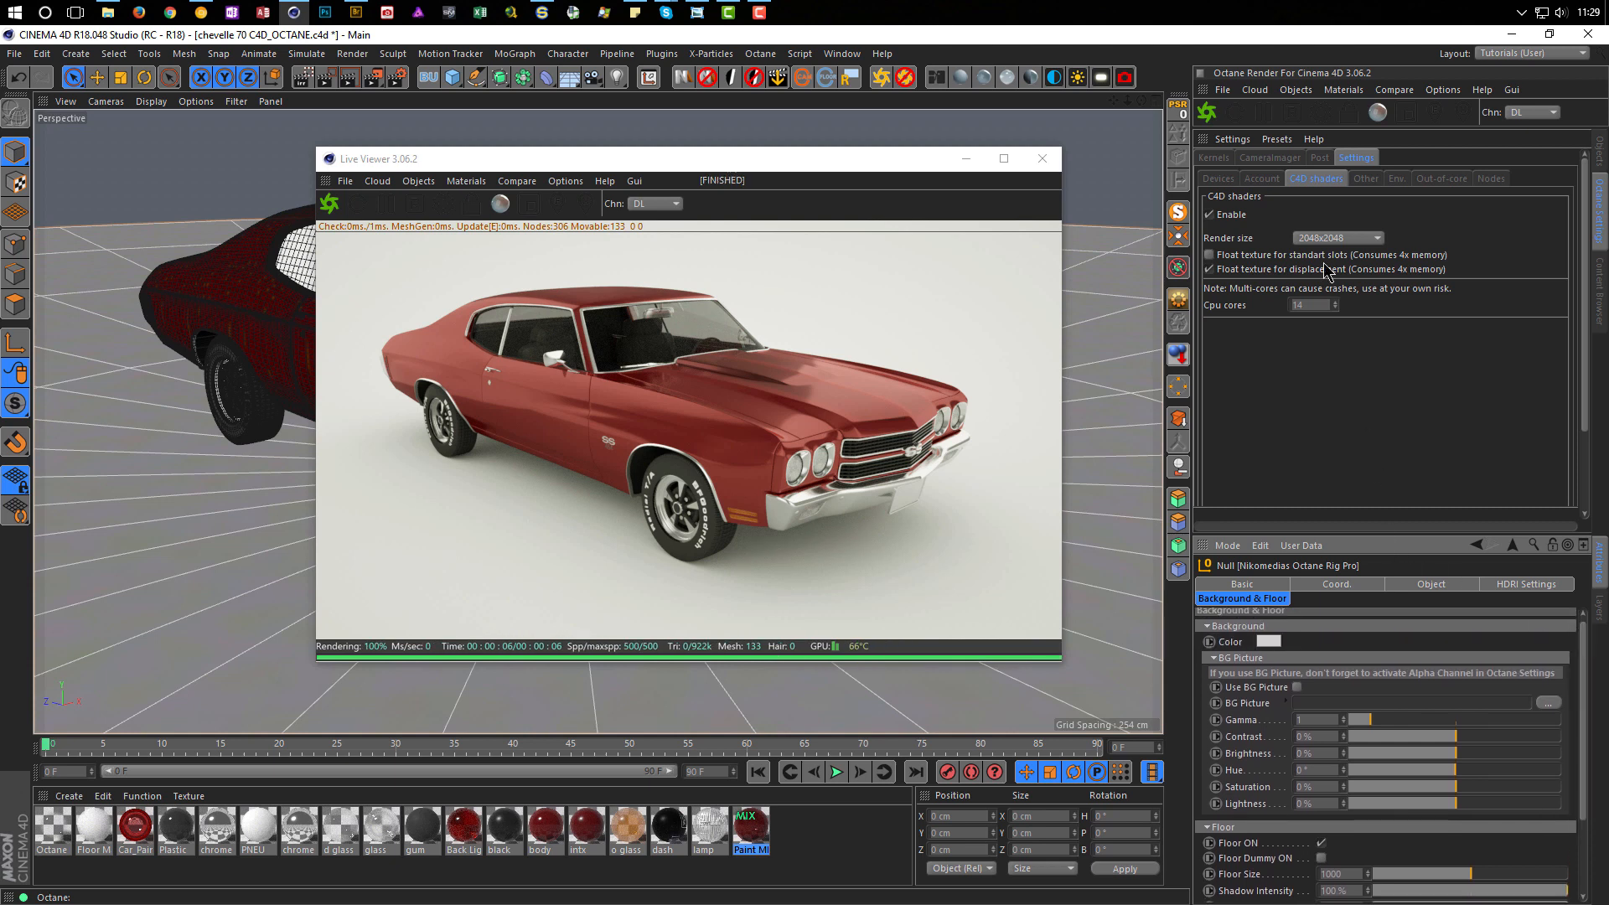
pyautogui.click(1601, 151)
pyautogui.moveTo(1413, 534); pyautogui.dragTo(1412, 368)
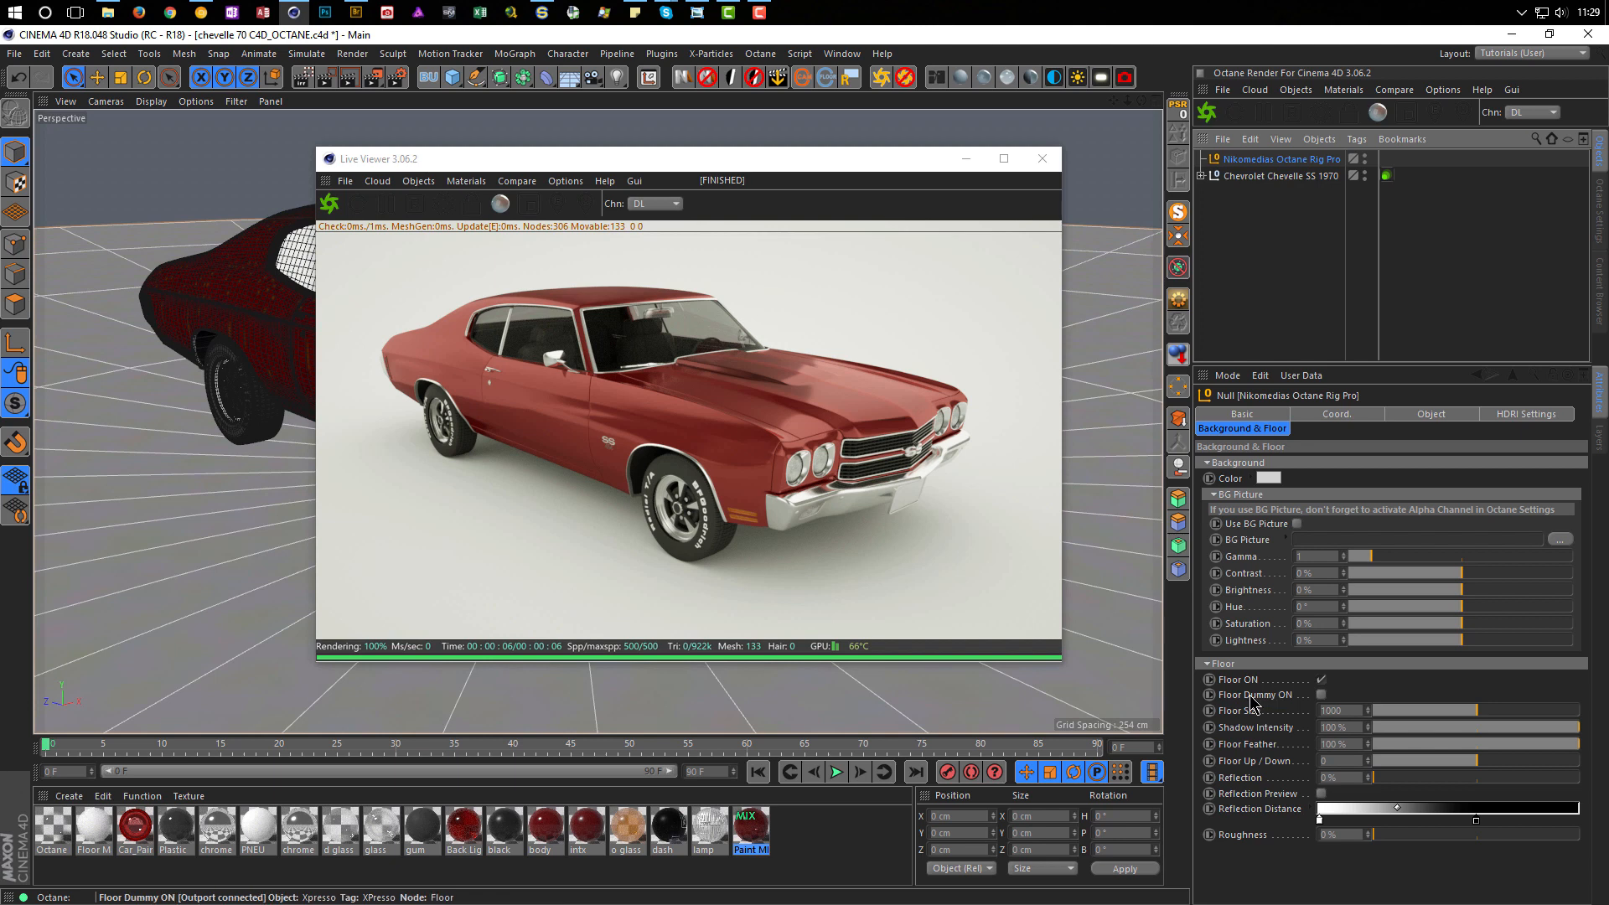
pyautogui.click(1322, 694)
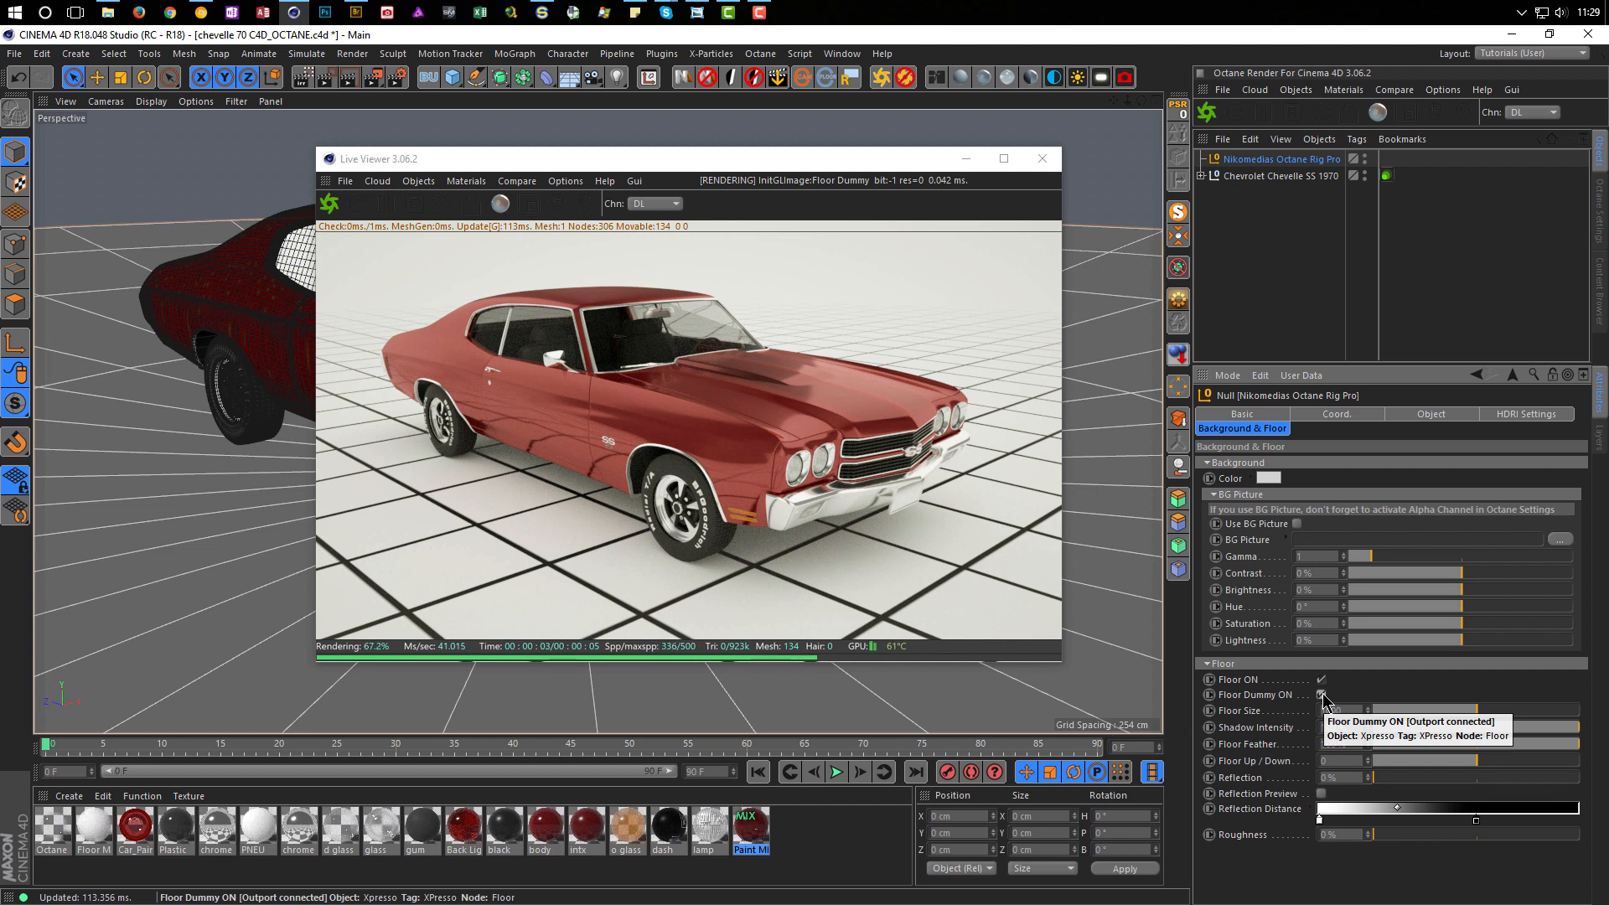
pyautogui.moveTo(1477, 710); pyautogui.dragTo(1426, 711)
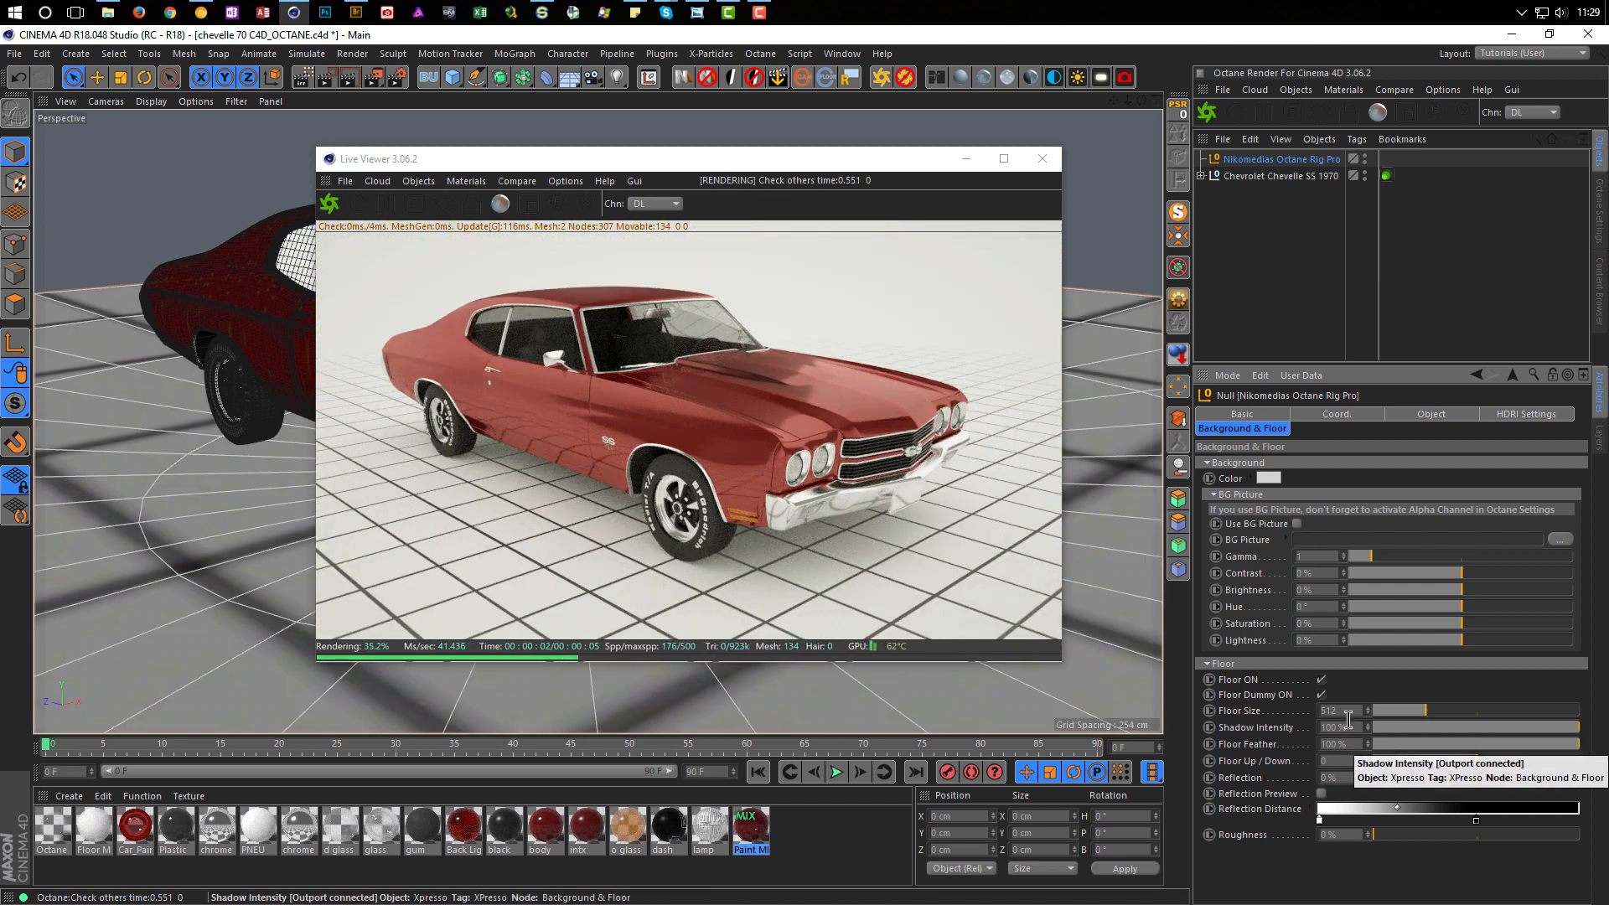
# Step: Turn off Floor Dummy, hide the Chevrolet Chevelle SS 1970 model and reposition the Live Viewer
pyautogui.click(1322, 694)
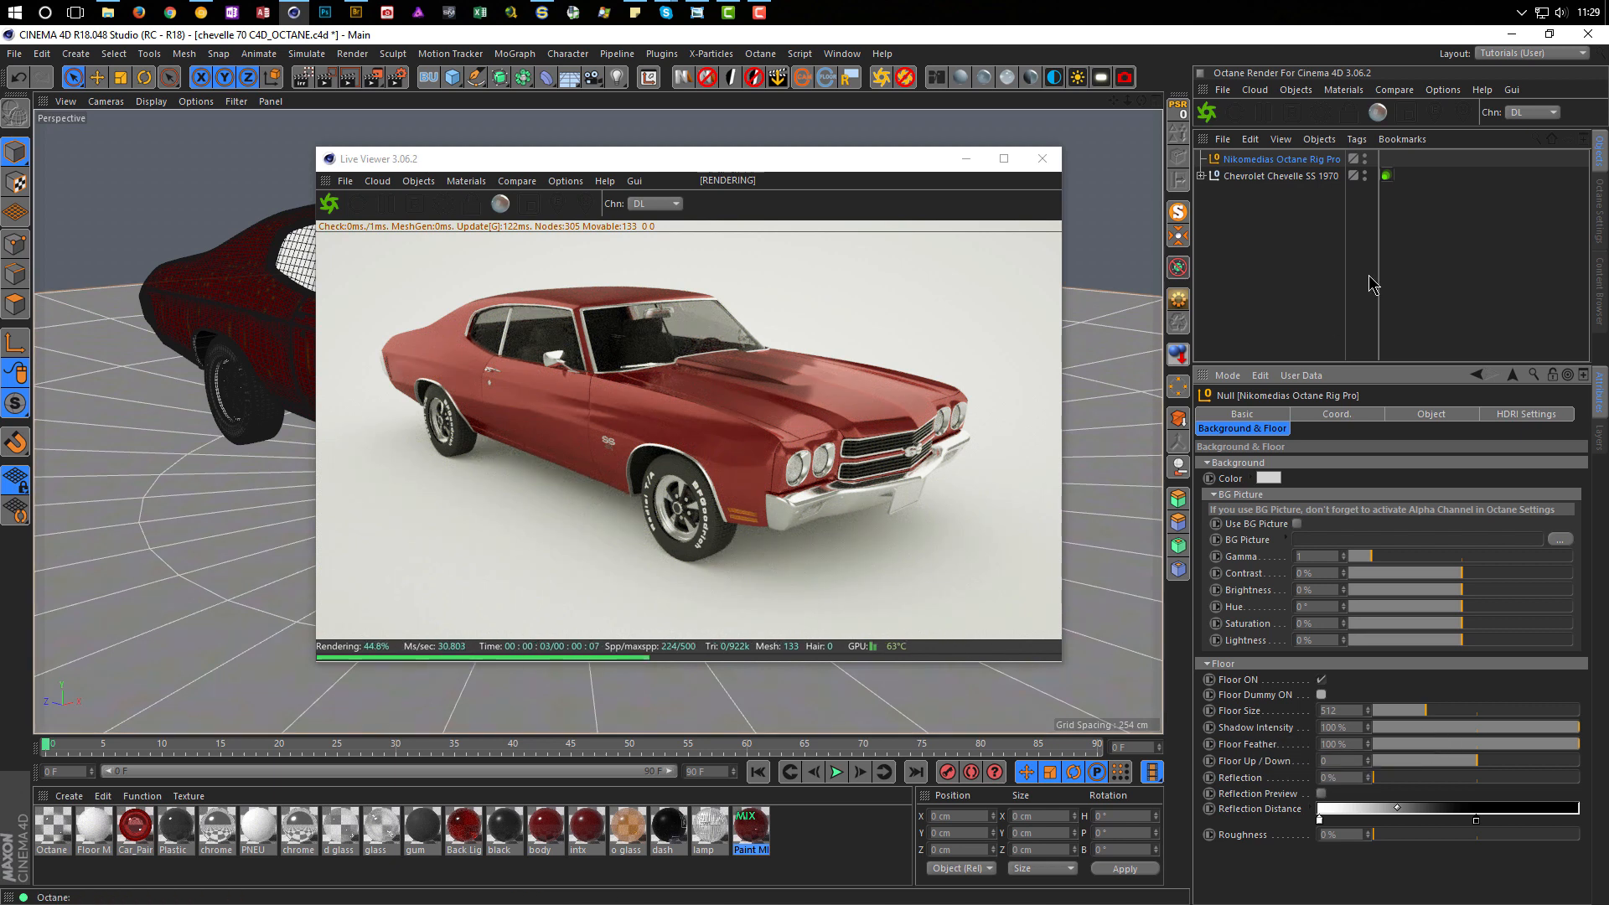
pyautogui.click(1365, 179)
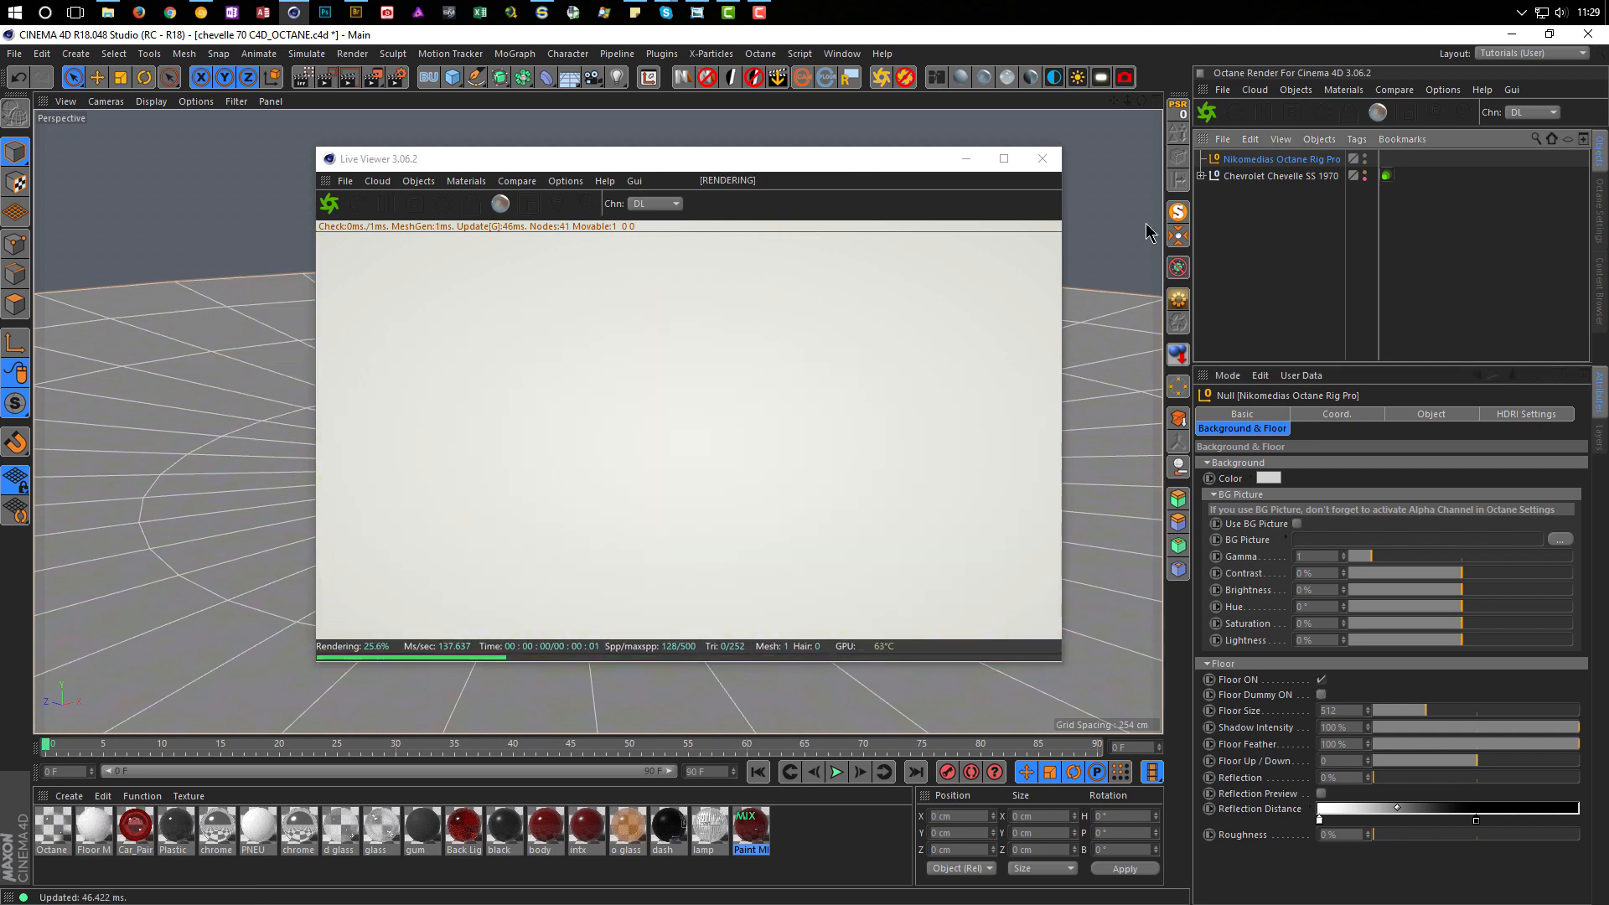
pyautogui.moveTo(883, 162); pyautogui.dragTo(817, 196)
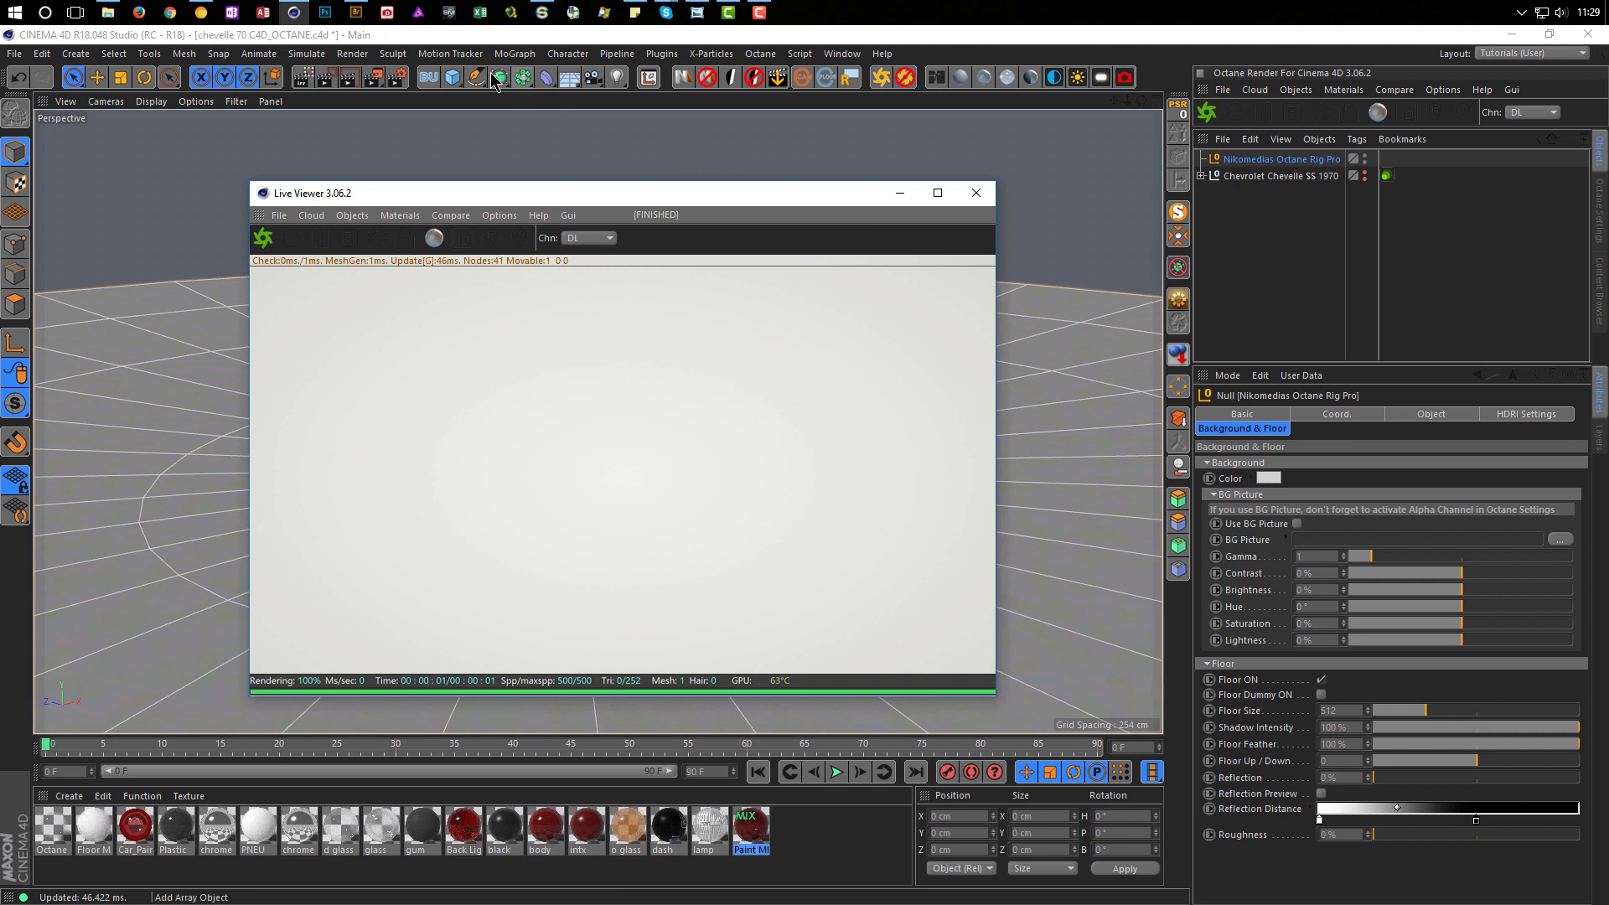
# Step: Add a sphere to the scene as a floor shadow test object and set its radius to 100 cm
pyautogui.moveTo(453, 78); pyautogui.dragTo(679, 132)
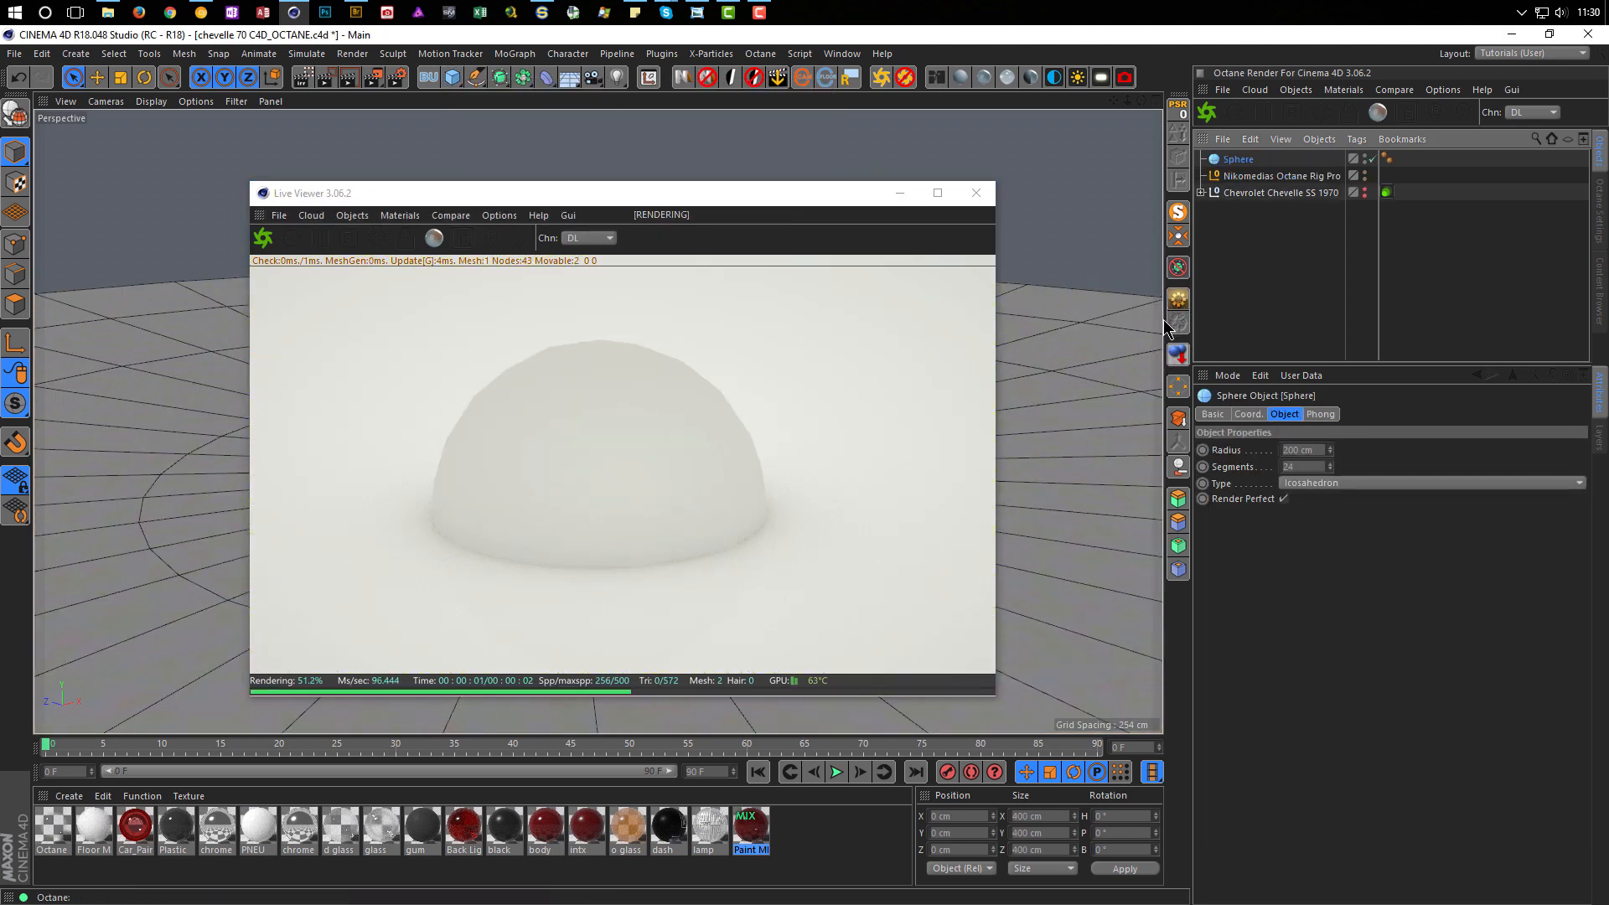
pyautogui.click(1313, 450)
pyautogui.write('100')
pyautogui.press('Return')
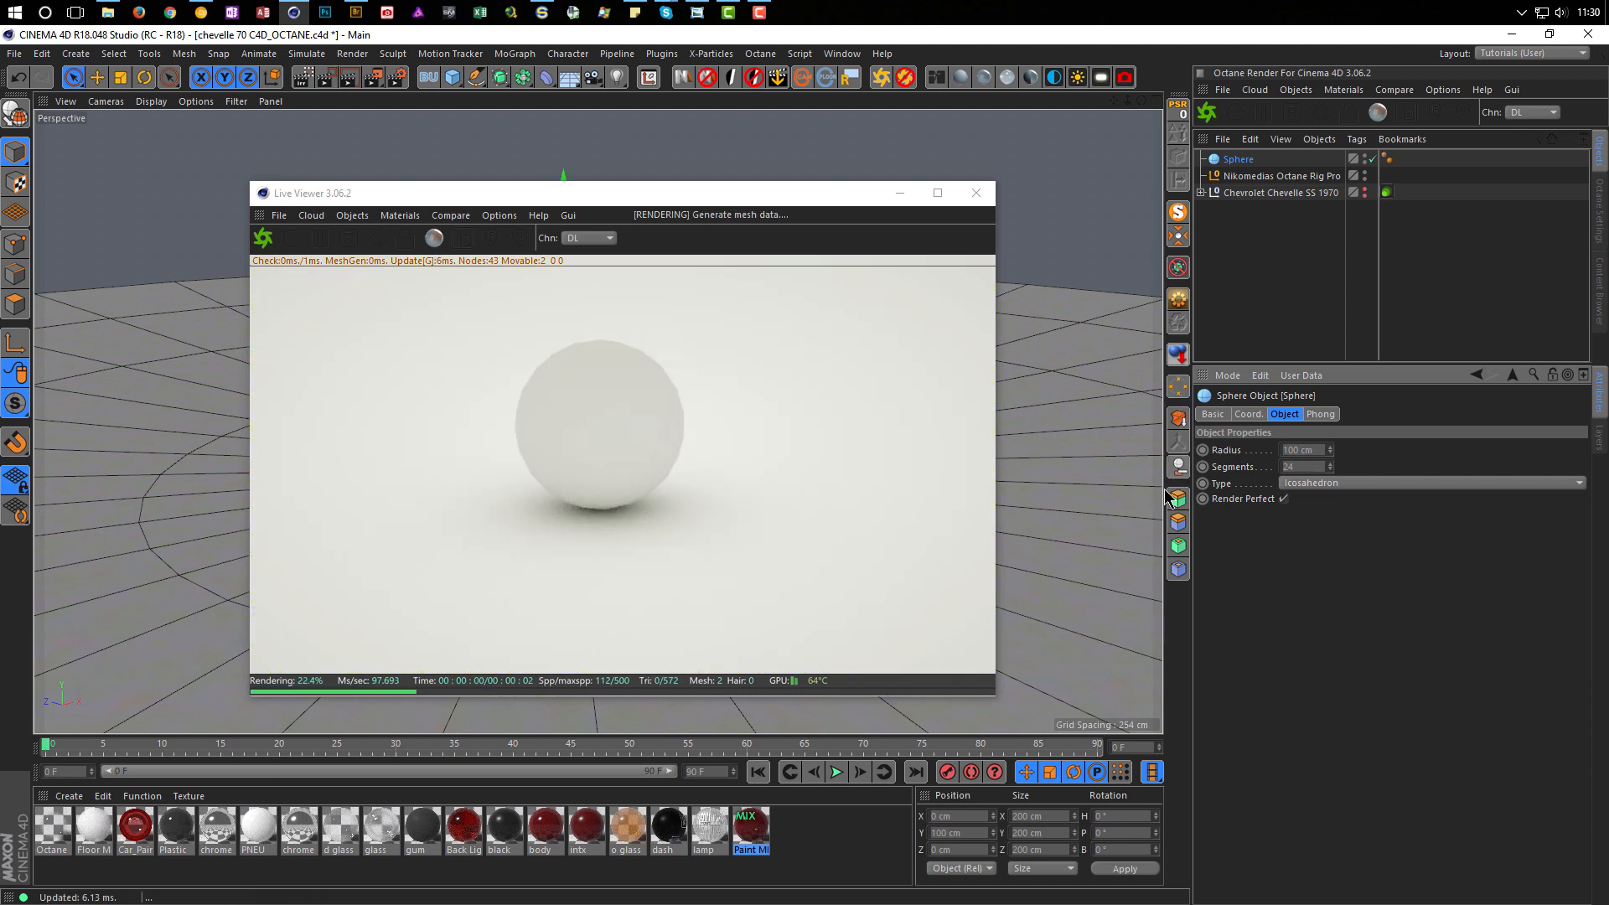
# Step: Test the rig's floor Shadow Intensity at 86% and 72%, and return it to 100%
pyautogui.click(1276, 176)
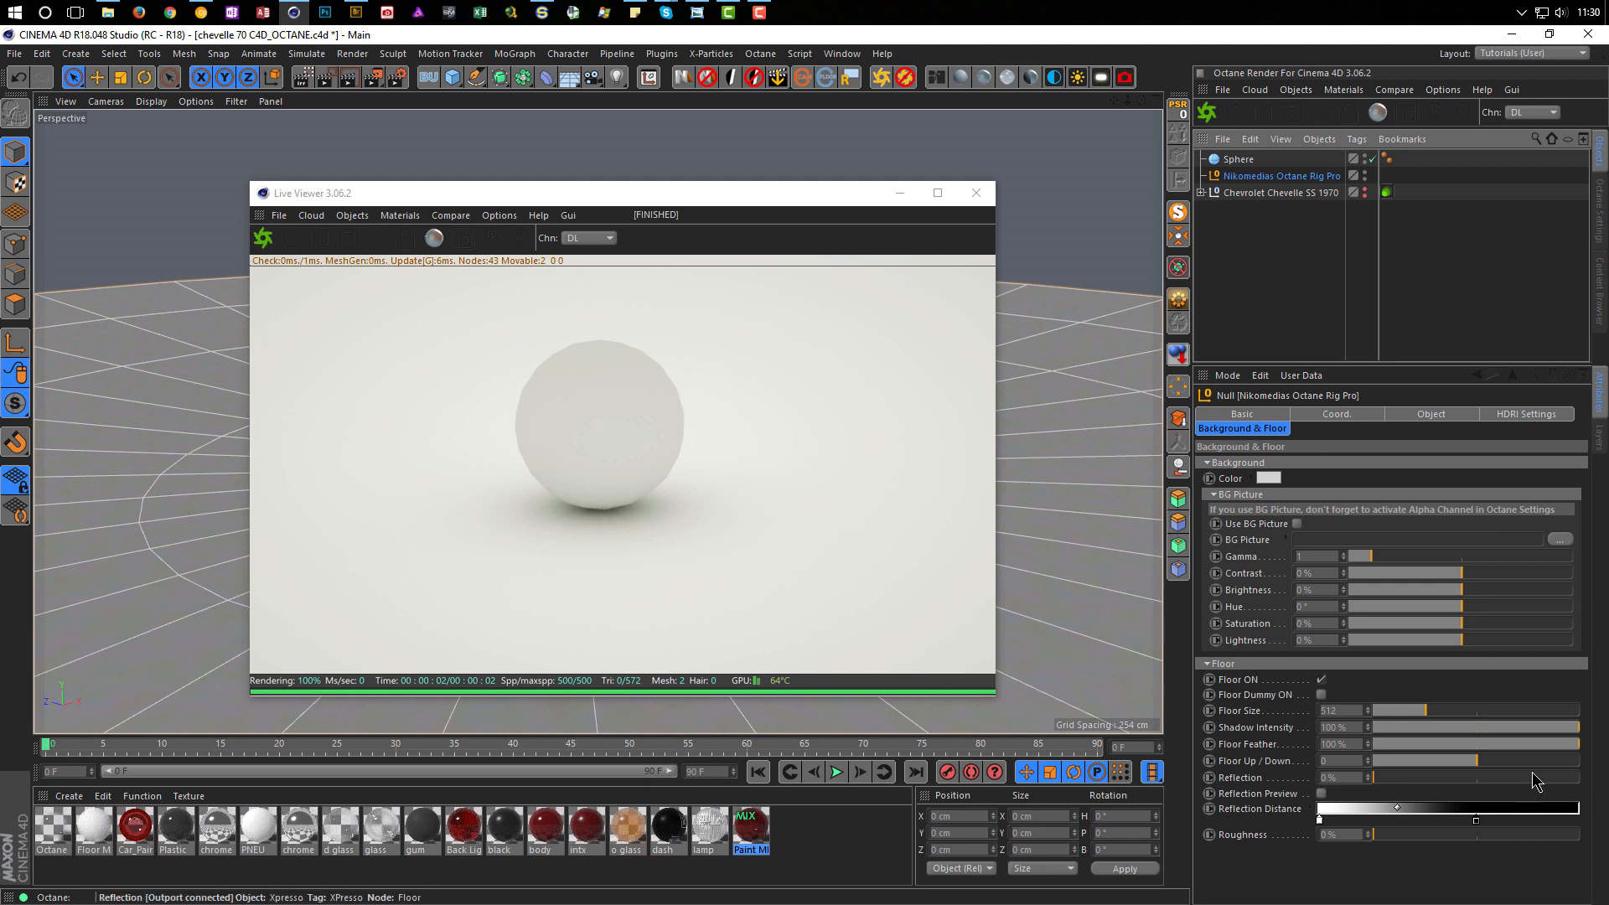
pyautogui.click(1563, 728)
pyautogui.moveTo(1563, 729); pyautogui.dragTo(1552, 729)
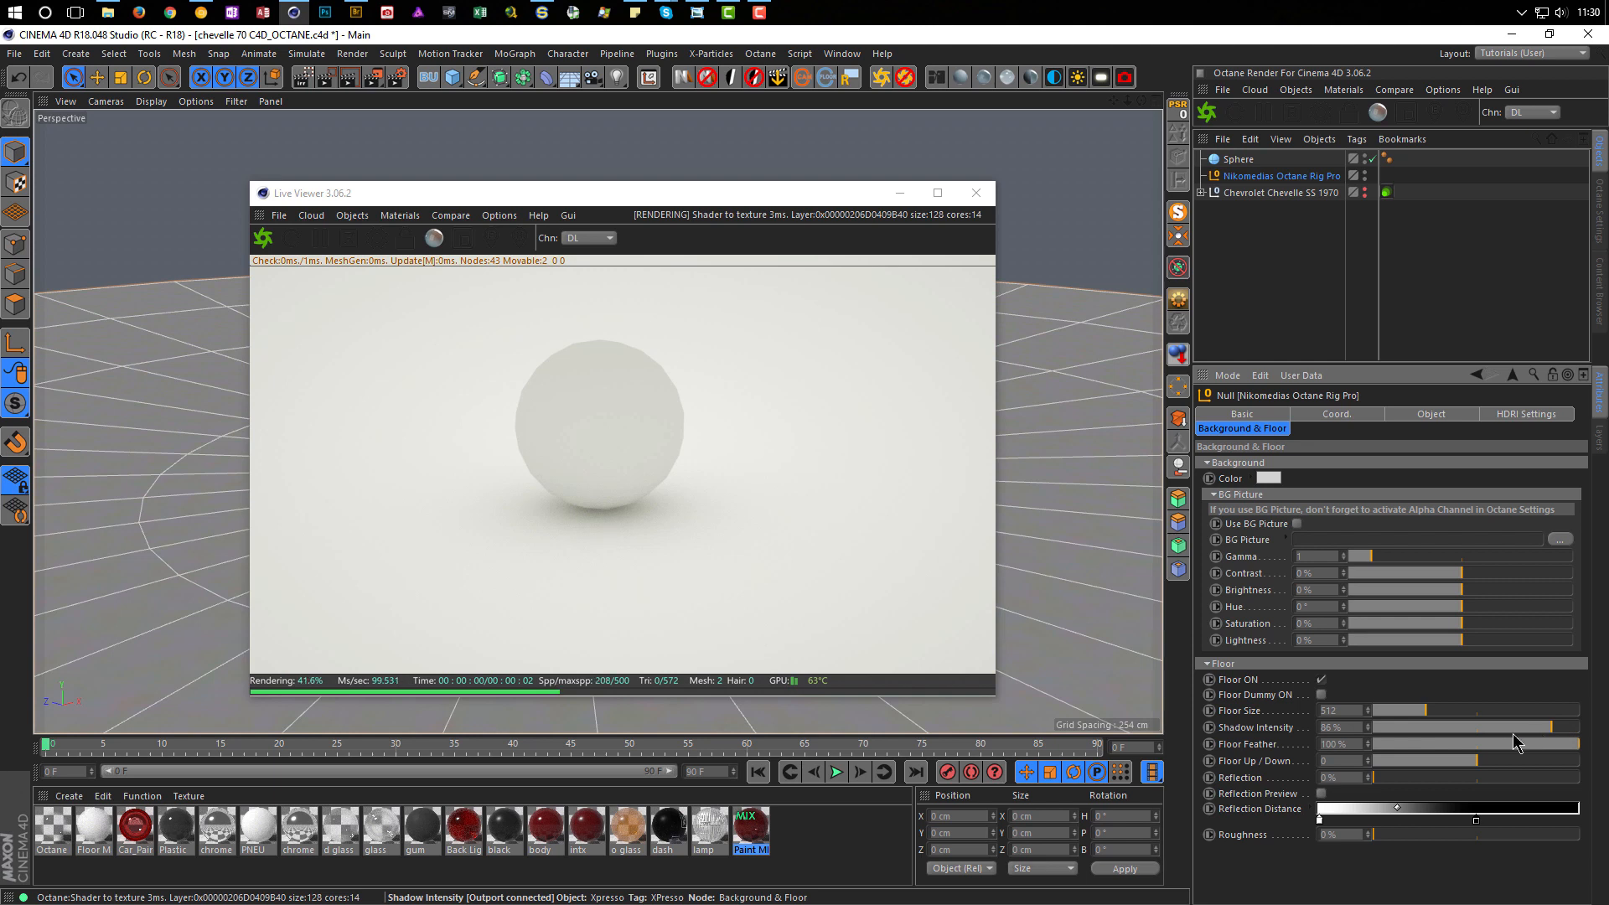
pyautogui.click(1521, 728)
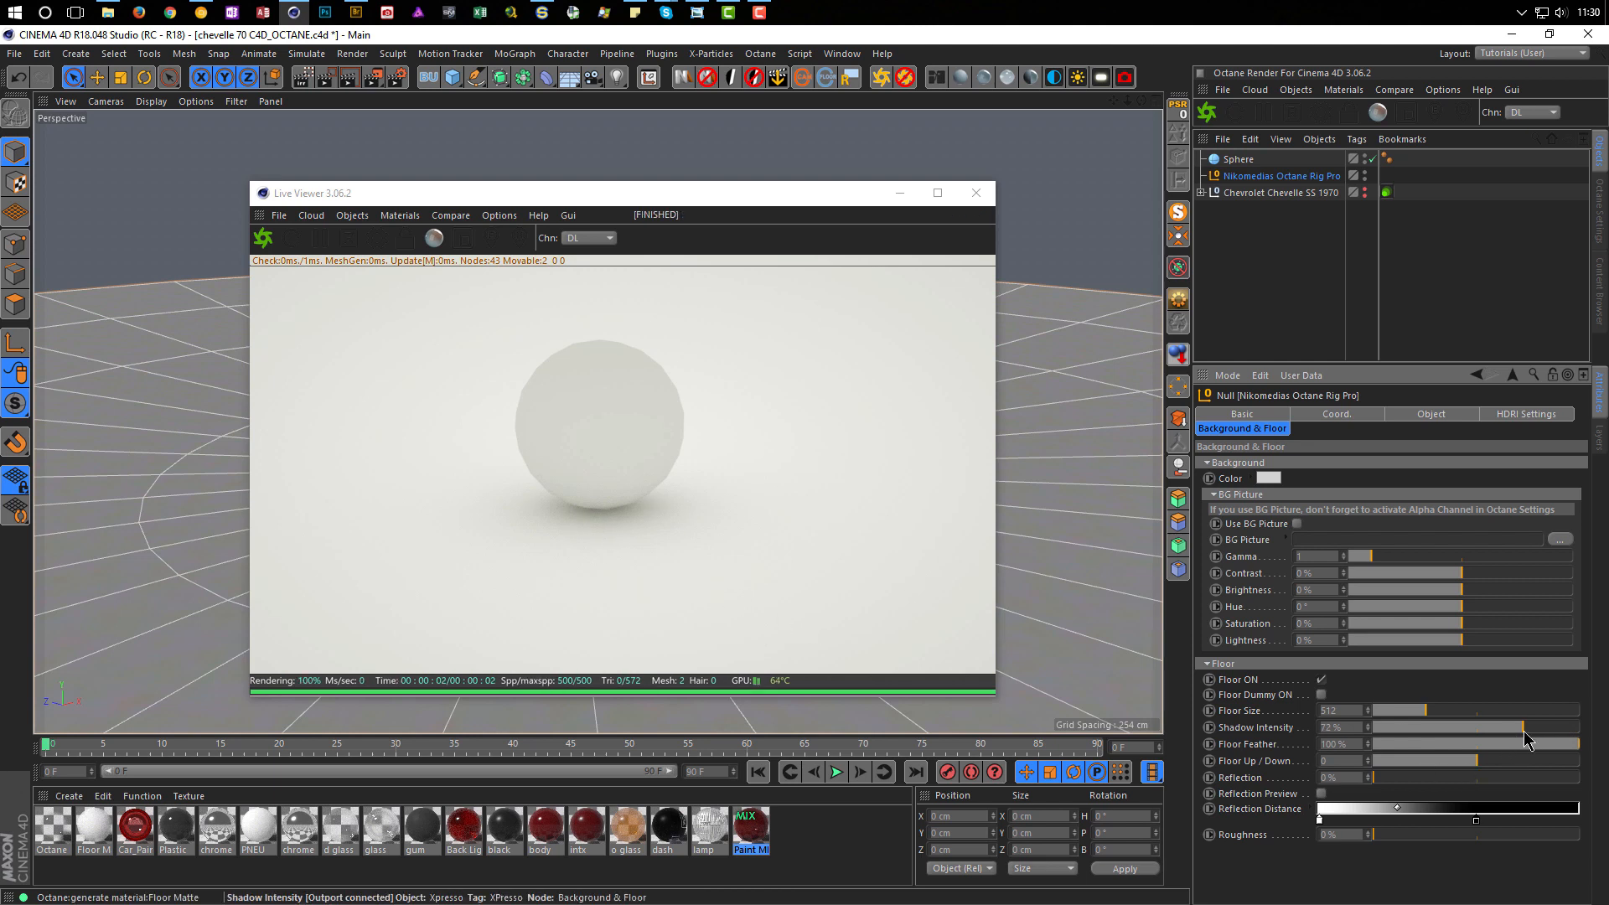
pyautogui.moveTo(1524, 728); pyautogui.dragTo(1592, 732)
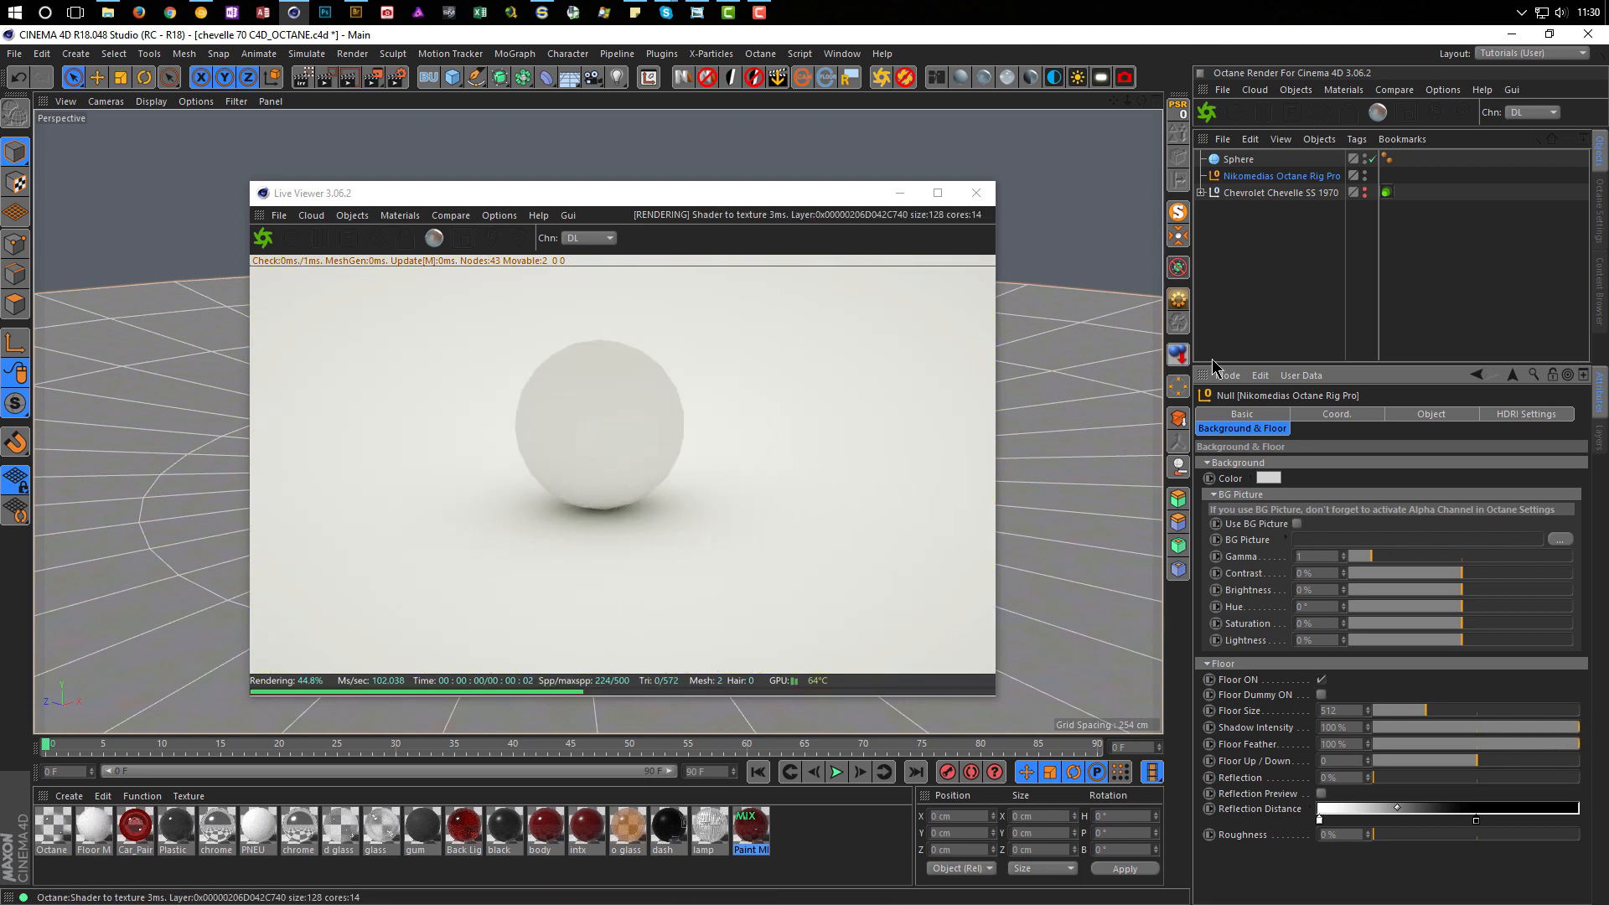
# Step: Delete the test sphere and make the Chevrolet Chevelle SS 1970 visible again
pyautogui.click(1249, 159)
pyautogui.press('Delete')
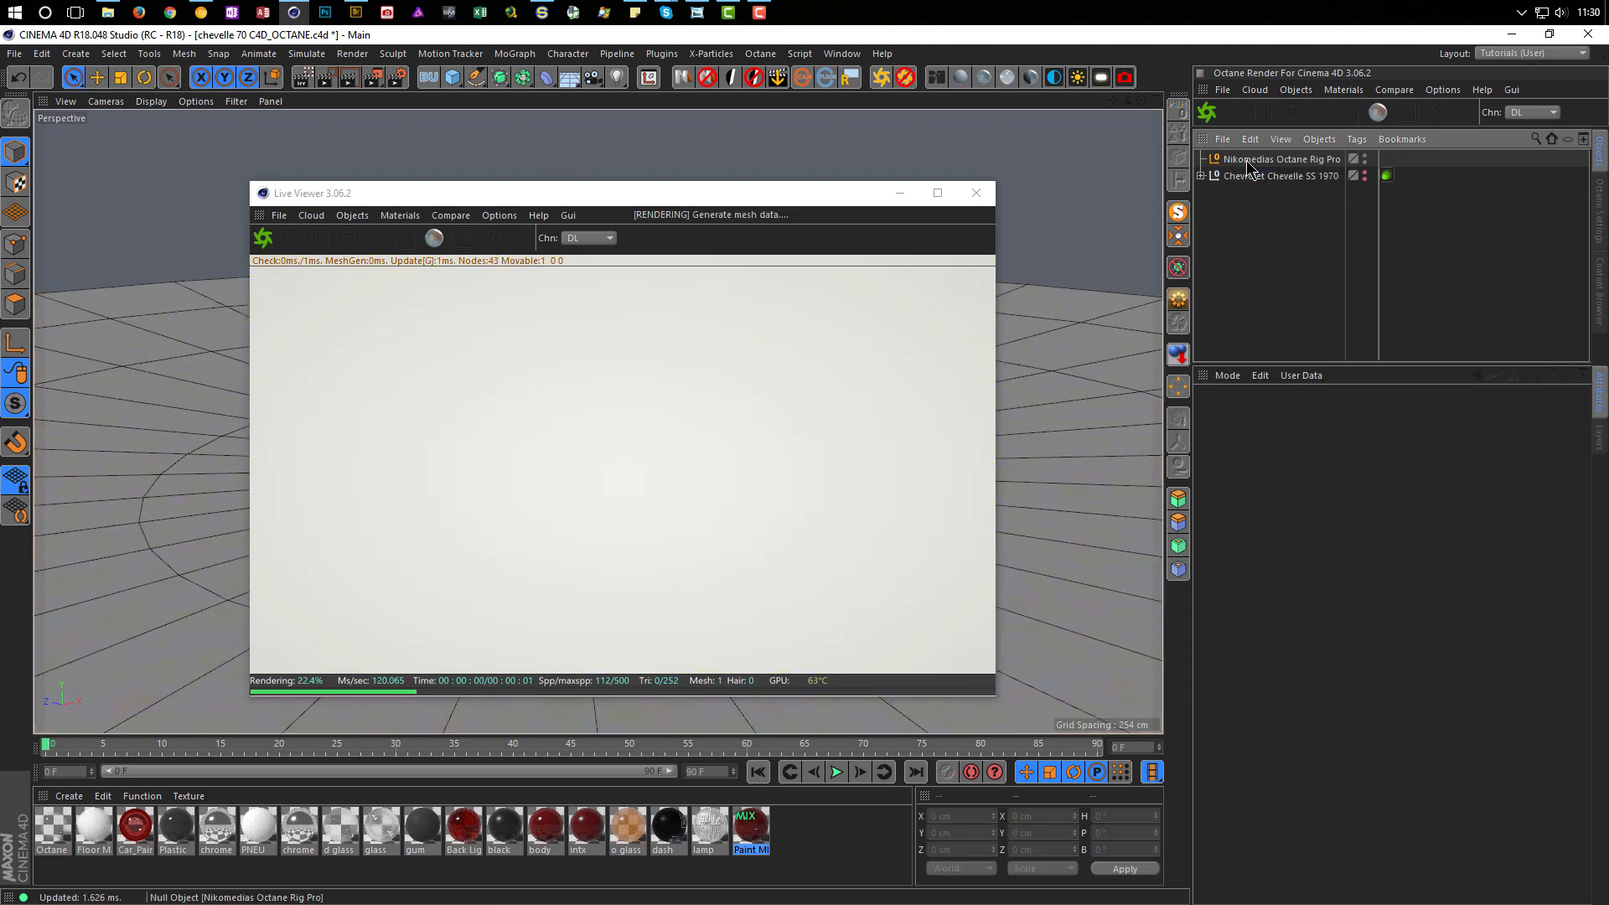
pyautogui.click(1365, 173)
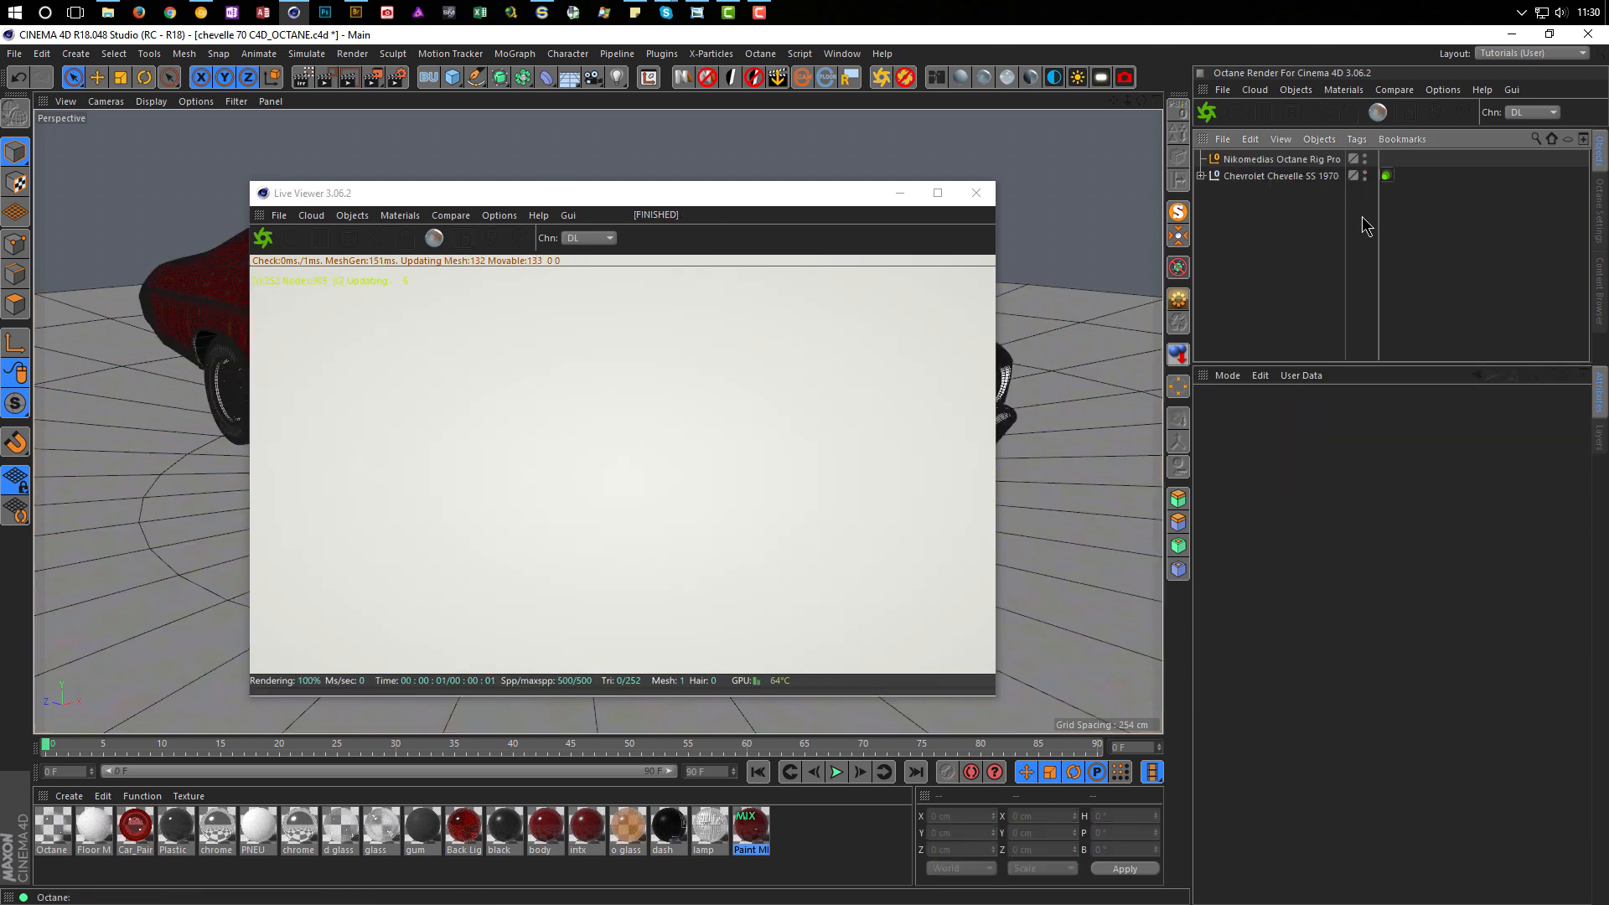
# Step: Try a floor Reflection of 59% with Floor Up / Down at 560 and -254, and reset the height to 0
pyautogui.click(1278, 159)
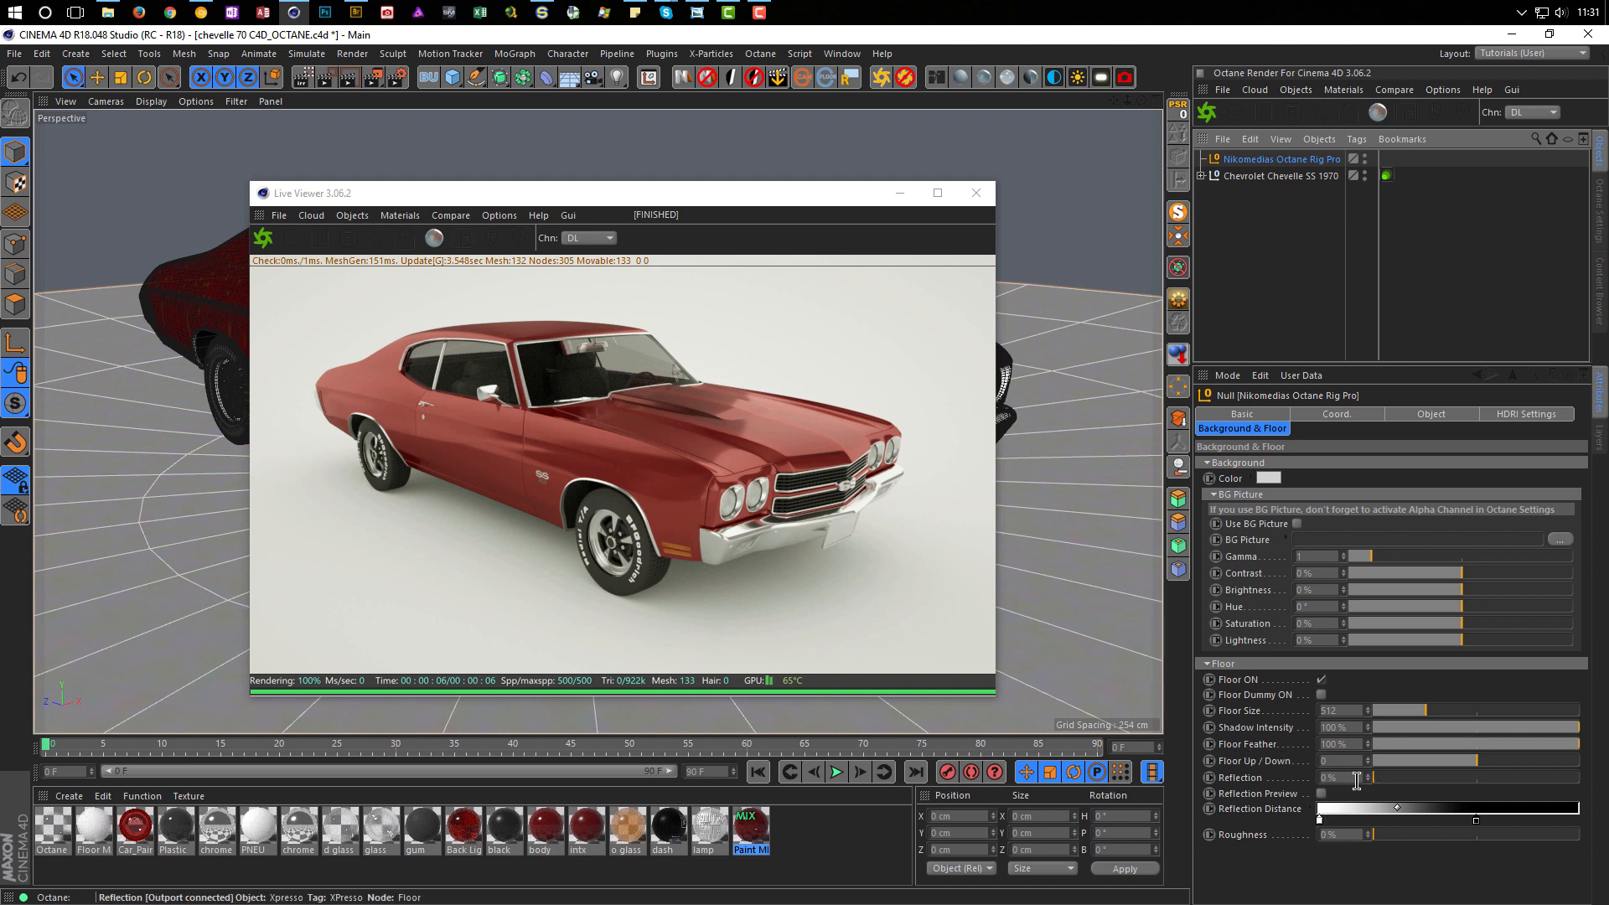
pyautogui.moveTo(1384, 786); pyautogui.dragTo(1499, 785)
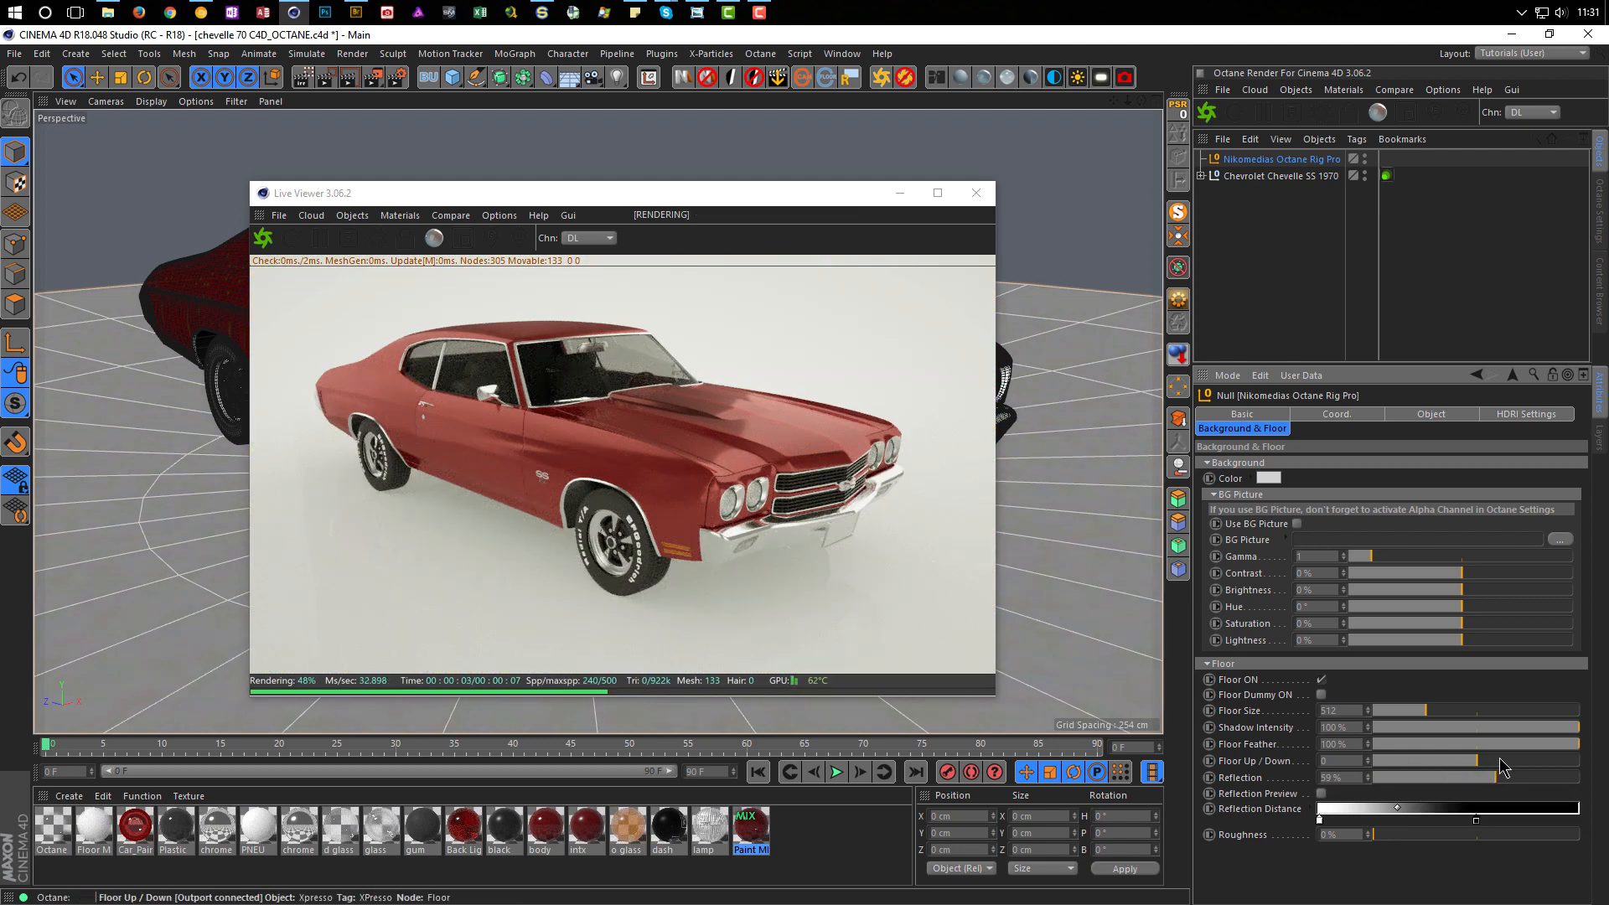
pyautogui.moveTo(1479, 762); pyautogui.dragTo(1534, 763)
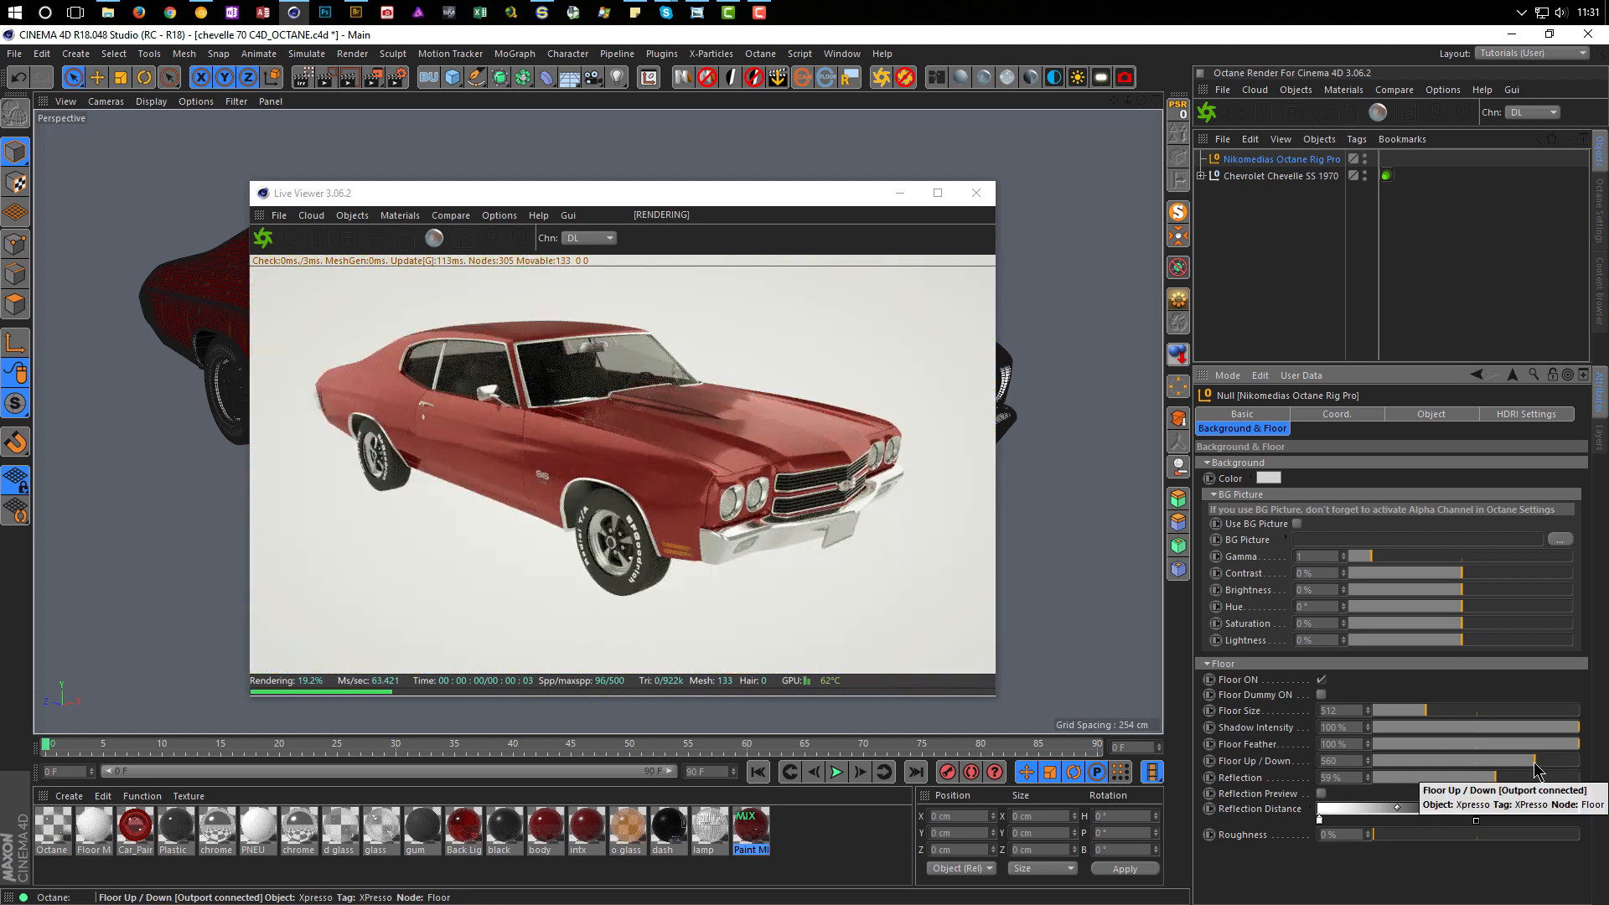
pyautogui.moveTo(1534, 763); pyautogui.dragTo(1452, 764)
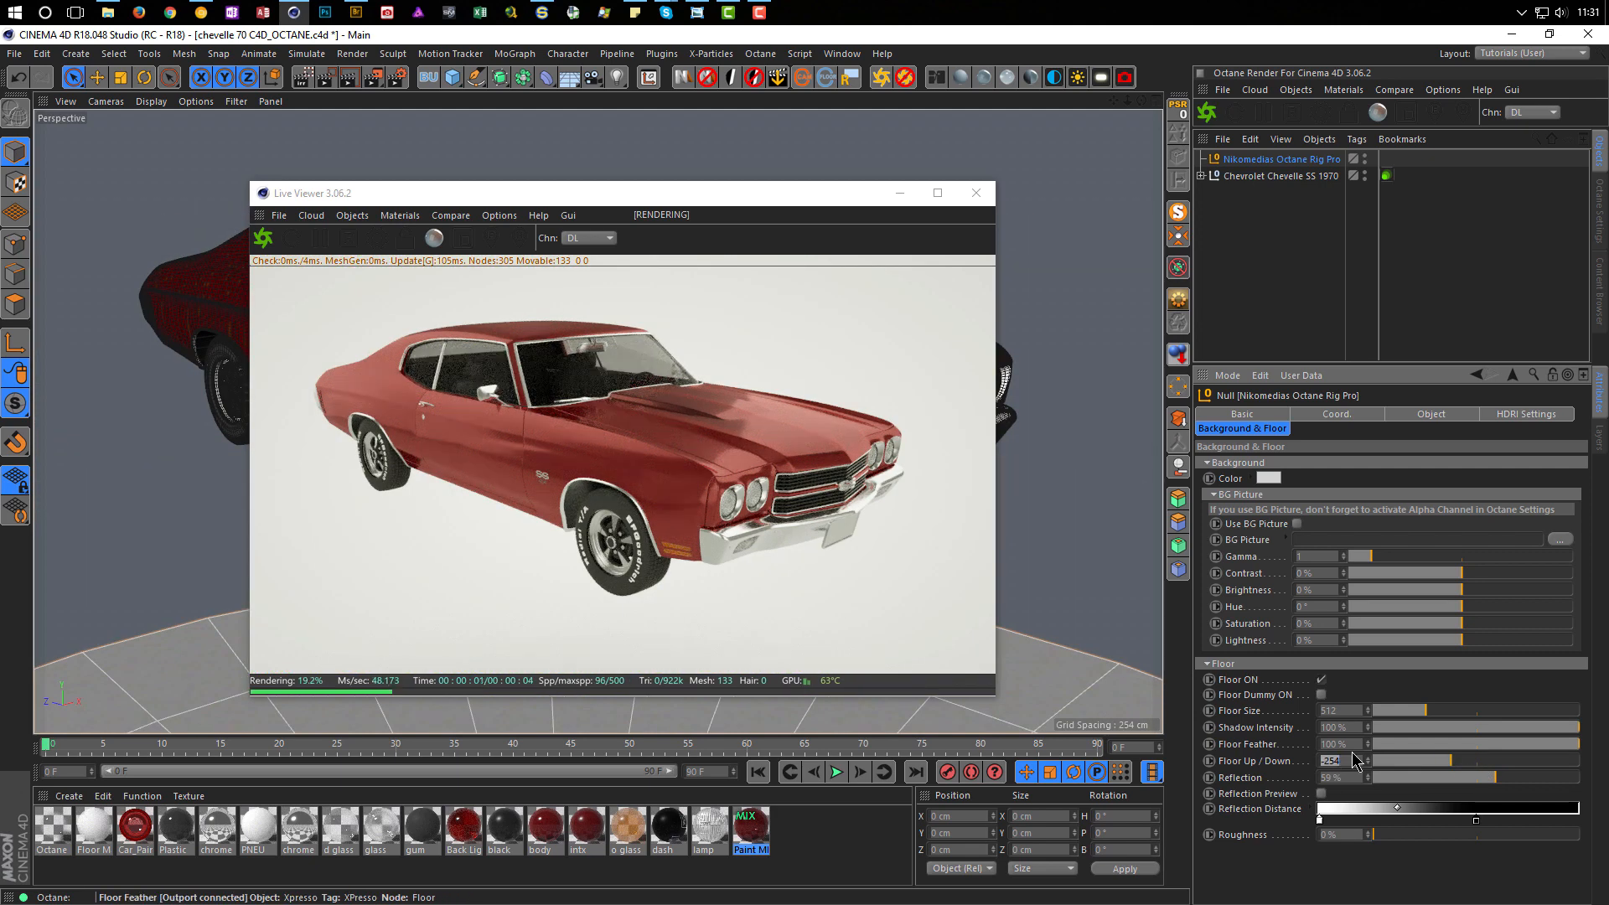
pyautogui.write('0')
pyautogui.press('Return')
# Step: Set the floor Reflection to 95%, turn on Reflection Preview and move the Live Viewer aside to uncover the viewport
pyautogui.moveTo(1515, 780); pyautogui.dragTo(1569, 781)
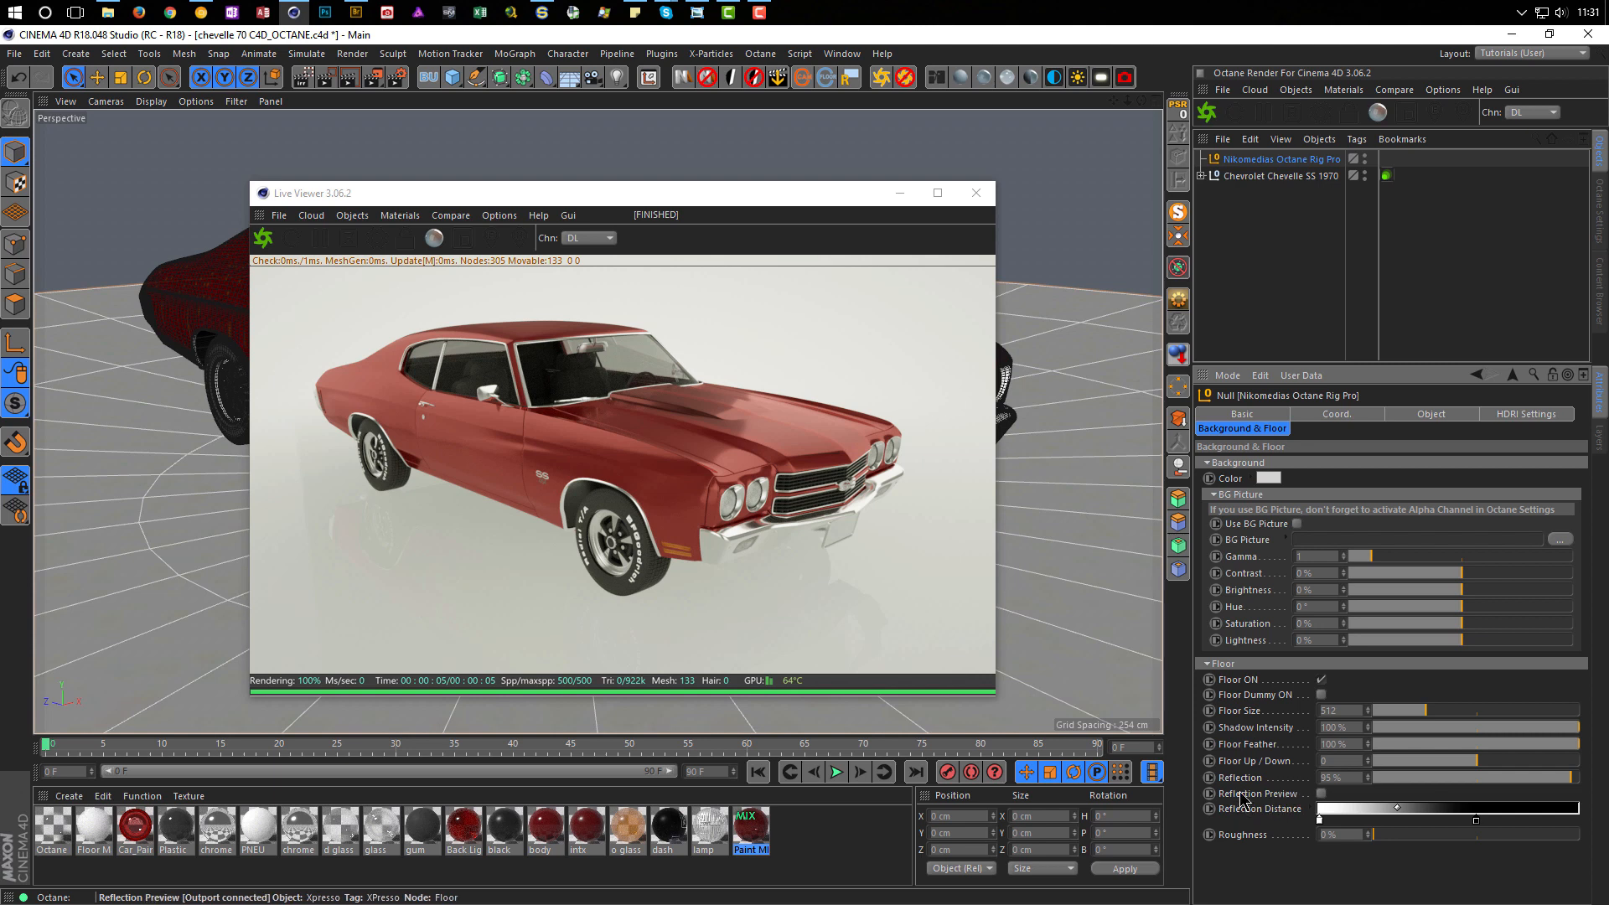
pyautogui.click(1322, 794)
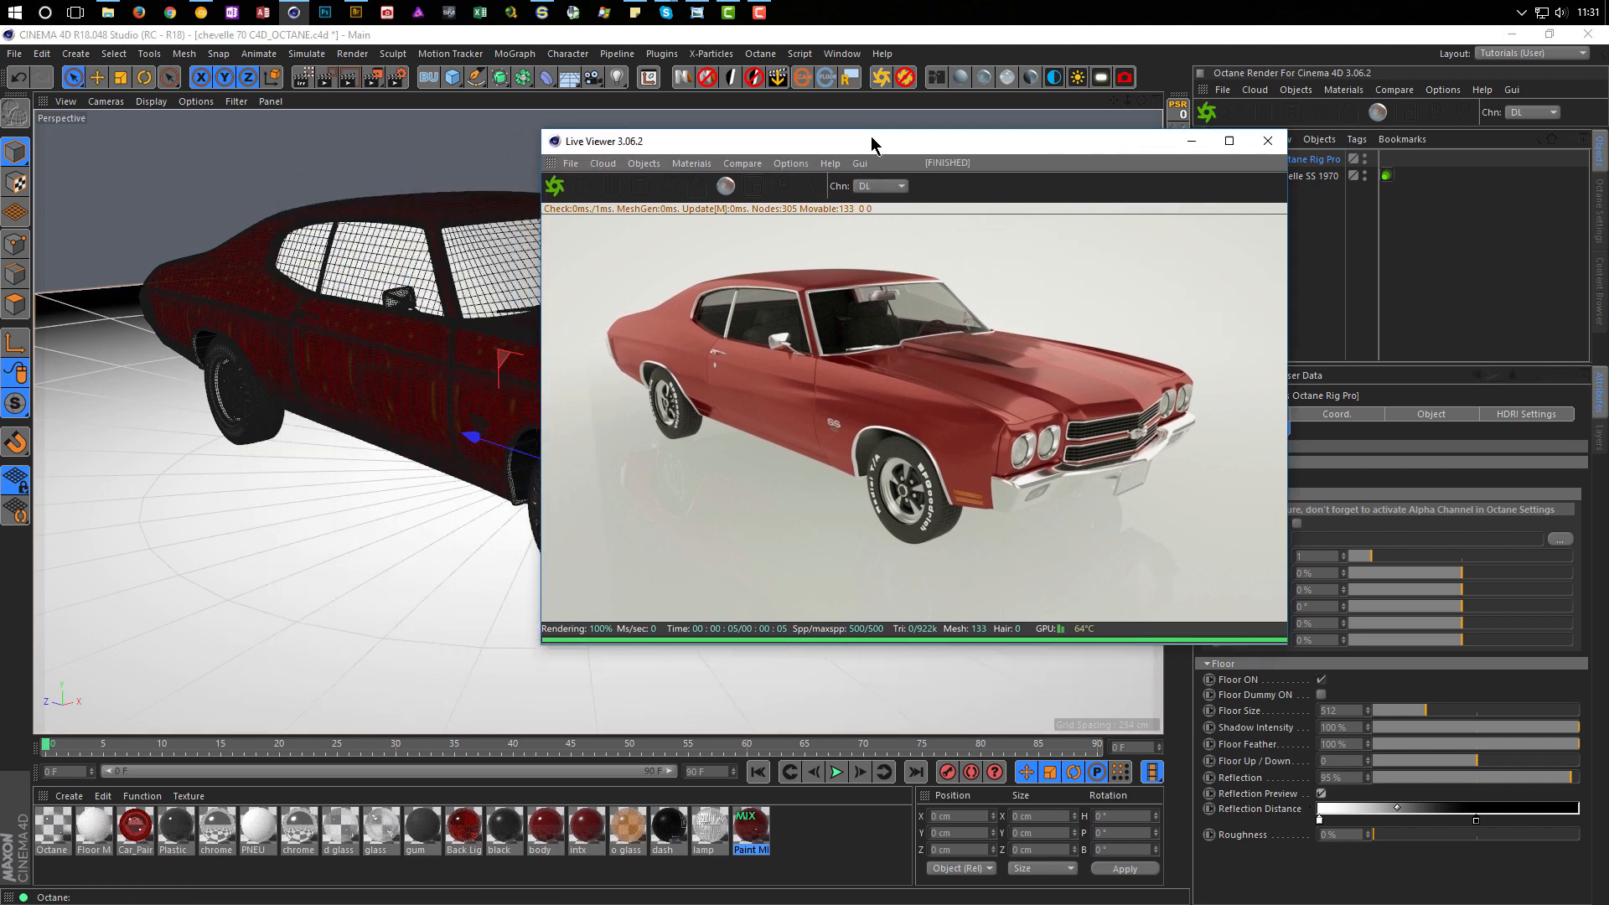
pyautogui.moveTo(872, 143); pyautogui.dragTo(903, 138)
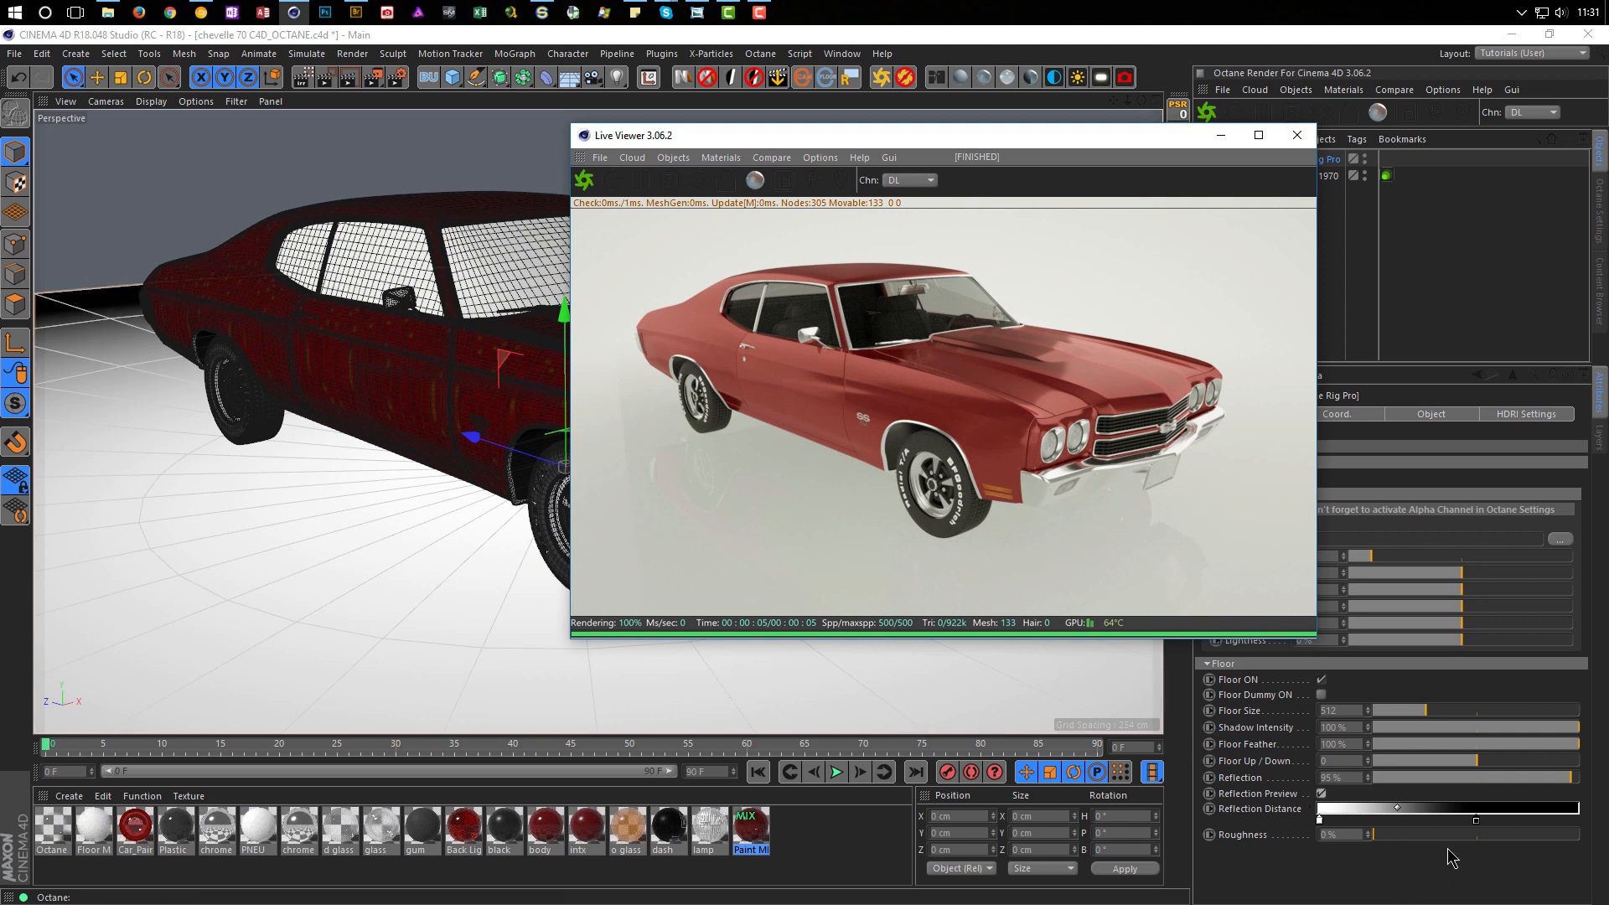
# Step: Shorten the falloff of the floor's Reflection Distance gradient and set both Roughness and Reflection to 0%
pyautogui.moveTo(1478, 820); pyautogui.dragTo(1428, 819)
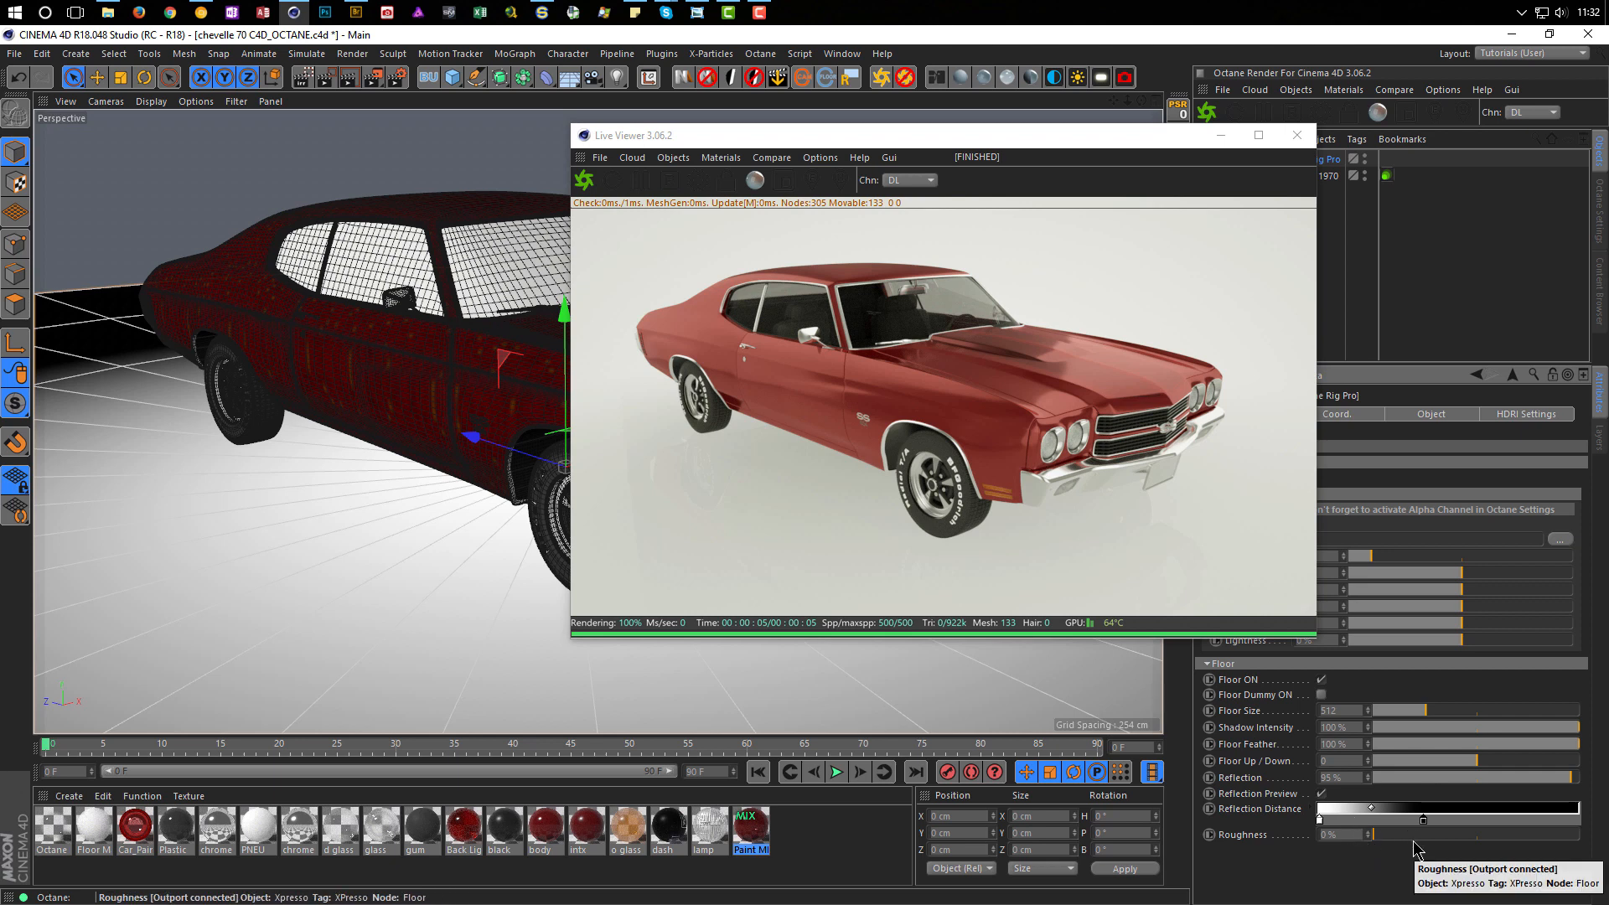
pyautogui.click(1372, 835)
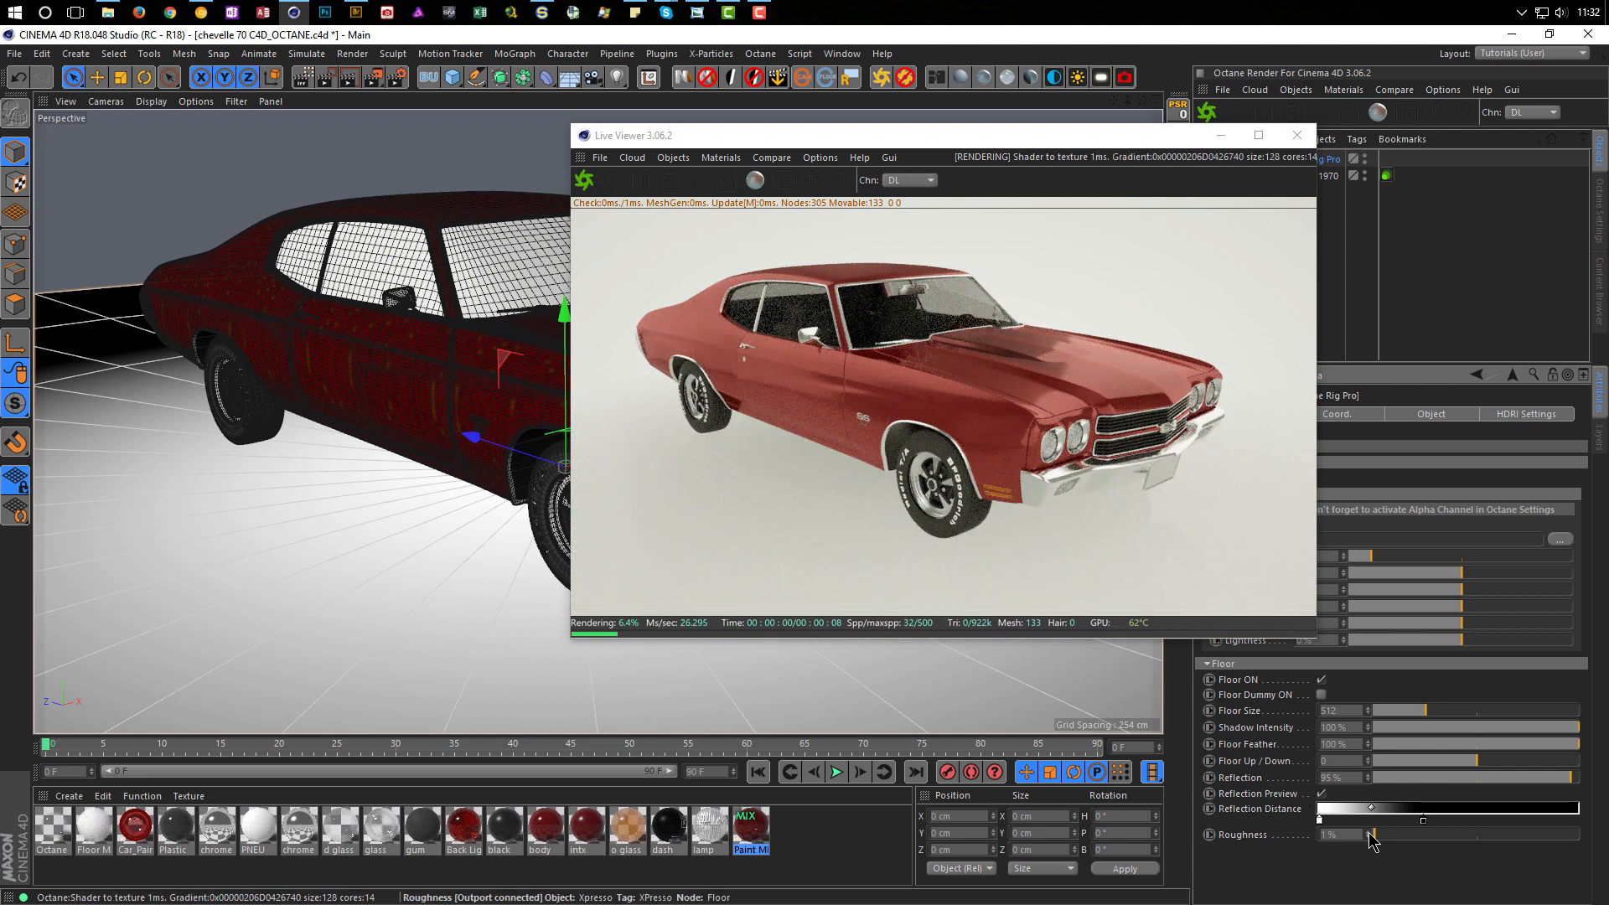
pyautogui.moveTo(1369, 834); pyautogui.dragTo(1358, 784)
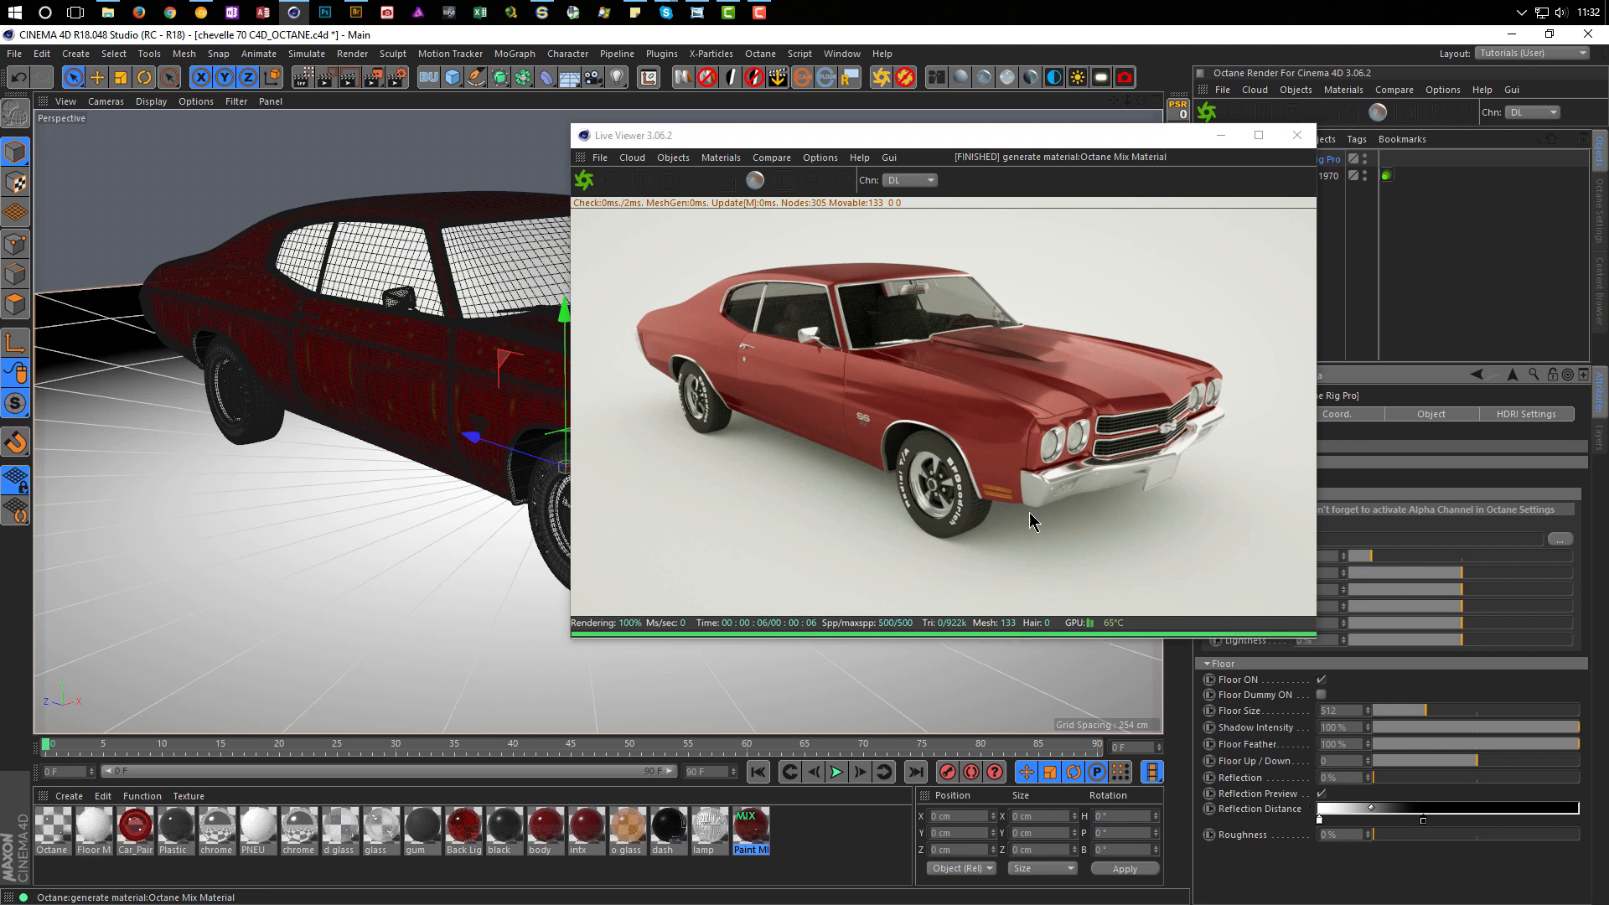
# Step: Move the Live Viewer clear of the rig's settings, open the Content Browser and shrink it to fit beside them
pyautogui.moveTo(1069, 147); pyautogui.dragTo(909, 238)
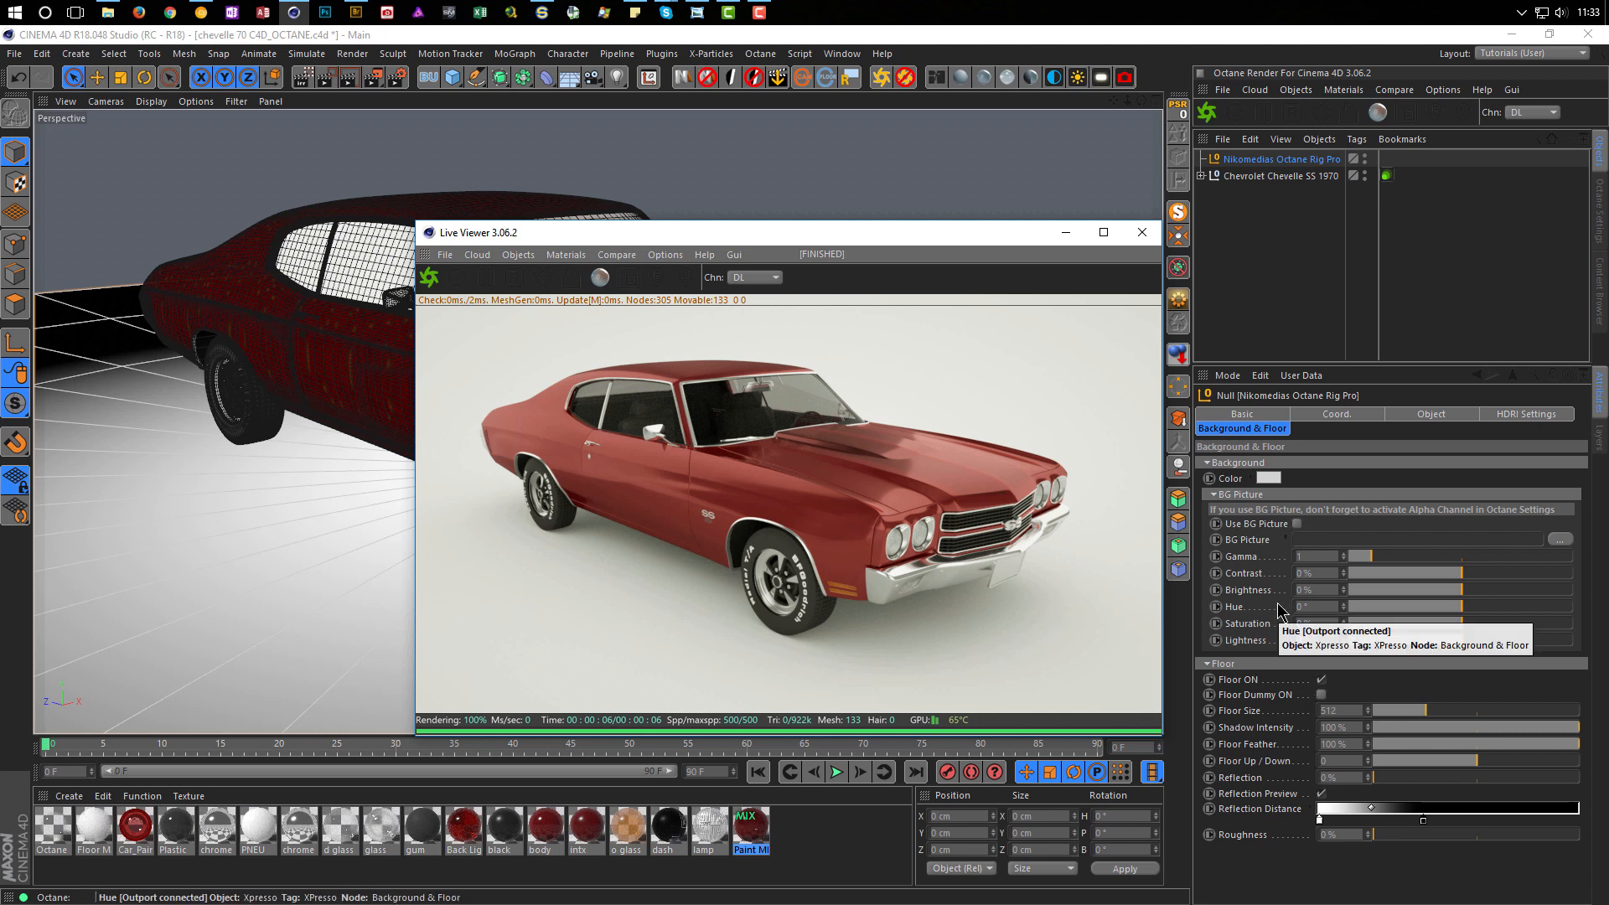
pyautogui.moveTo(963, 237)
pyautogui.mouseDown()
pyautogui.moveTo(908, 223)
pyautogui.moveTo(940, 237)
pyautogui.mouseUp()
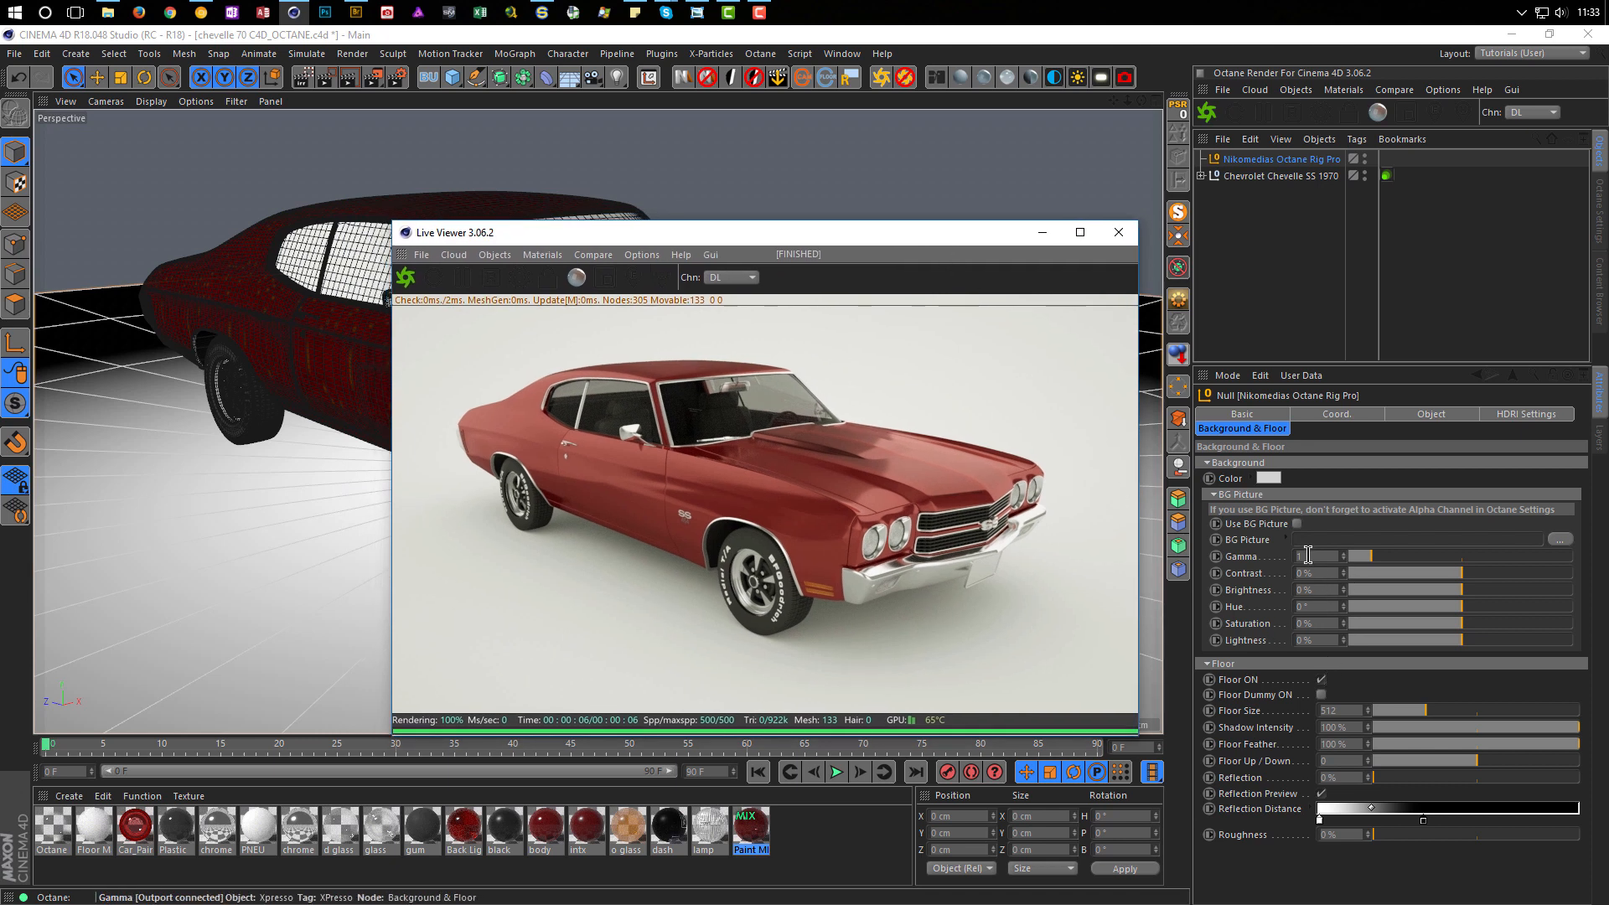
pyautogui.moveTo(1005, 244); pyautogui.dragTo(1056, 294)
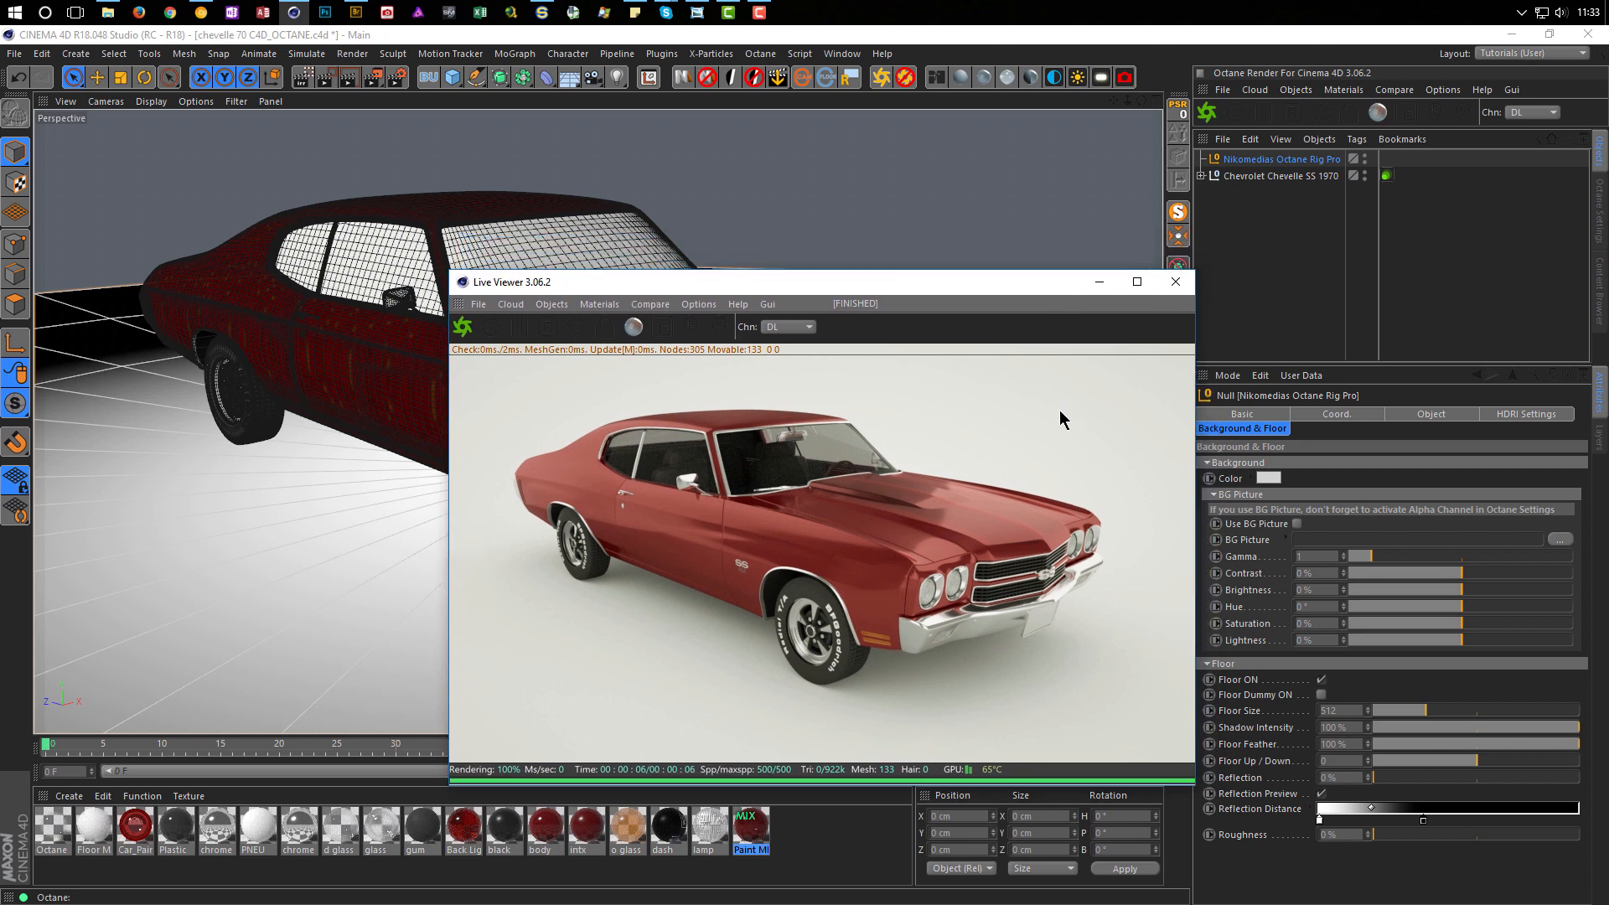
pyautogui.hotkey('shift', 'F8')
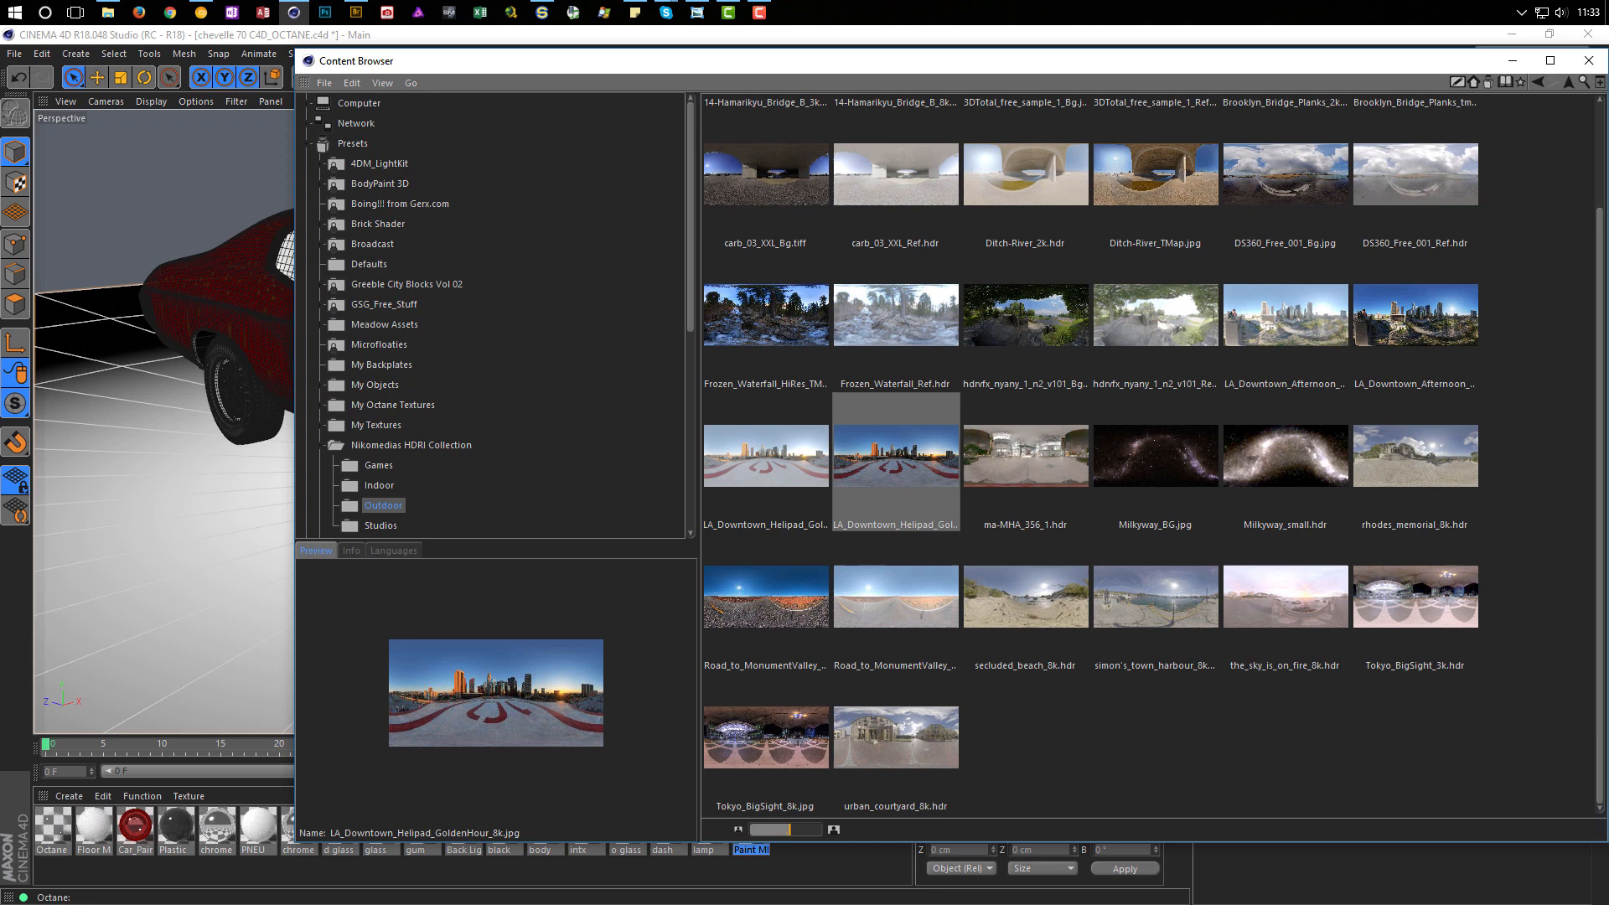
pyautogui.moveTo(1338, 59); pyautogui.dragTo(1177, 47)
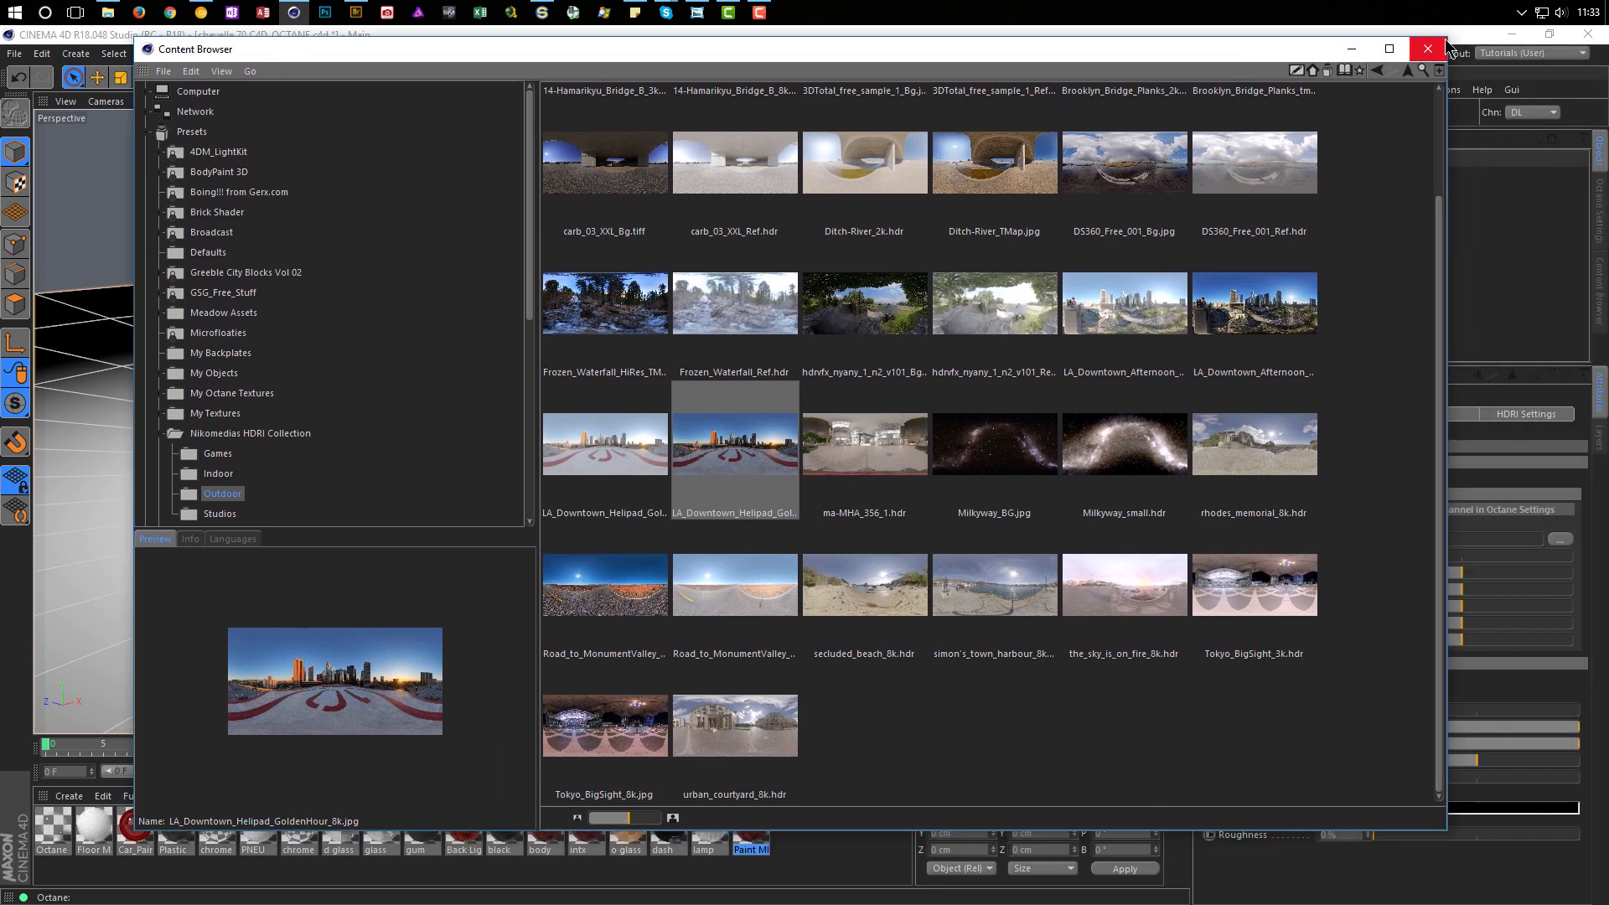
pyautogui.moveTo(1446, 46); pyautogui.dragTo(880, 285)
pyautogui.moveTo(676, 307); pyautogui.dragTo(555, 149)
# Step: Load the industrial_decay_stock_63 image from My Backplates as the rig's BG Picture and close the Content Browser
pyautogui.scroll(-5, 234, 304)
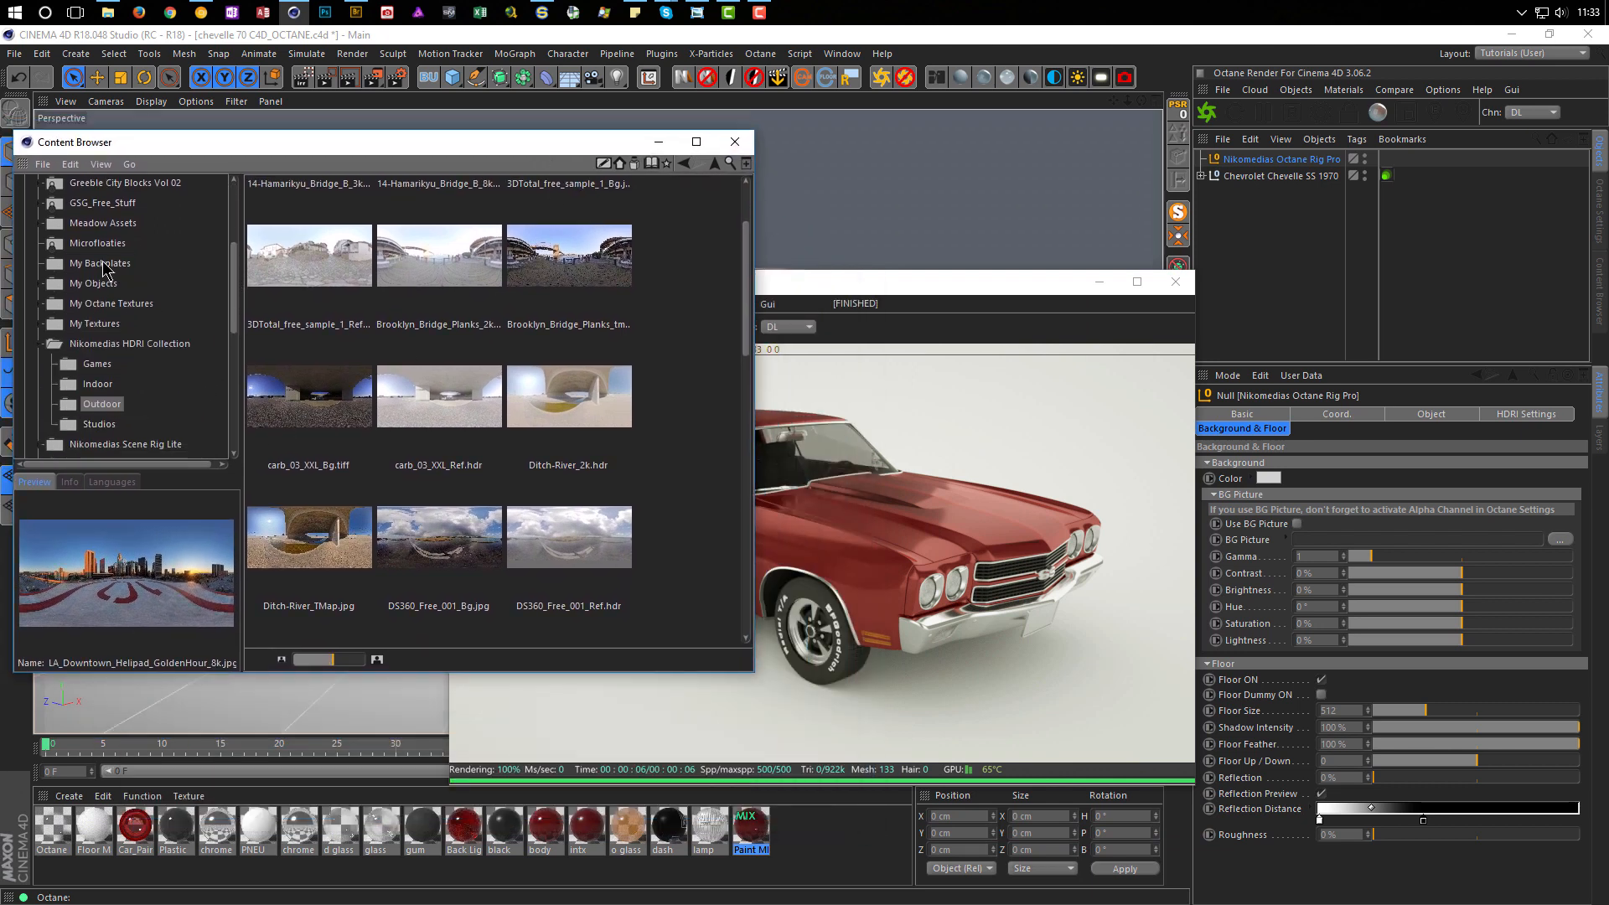
pyautogui.click(102, 265)
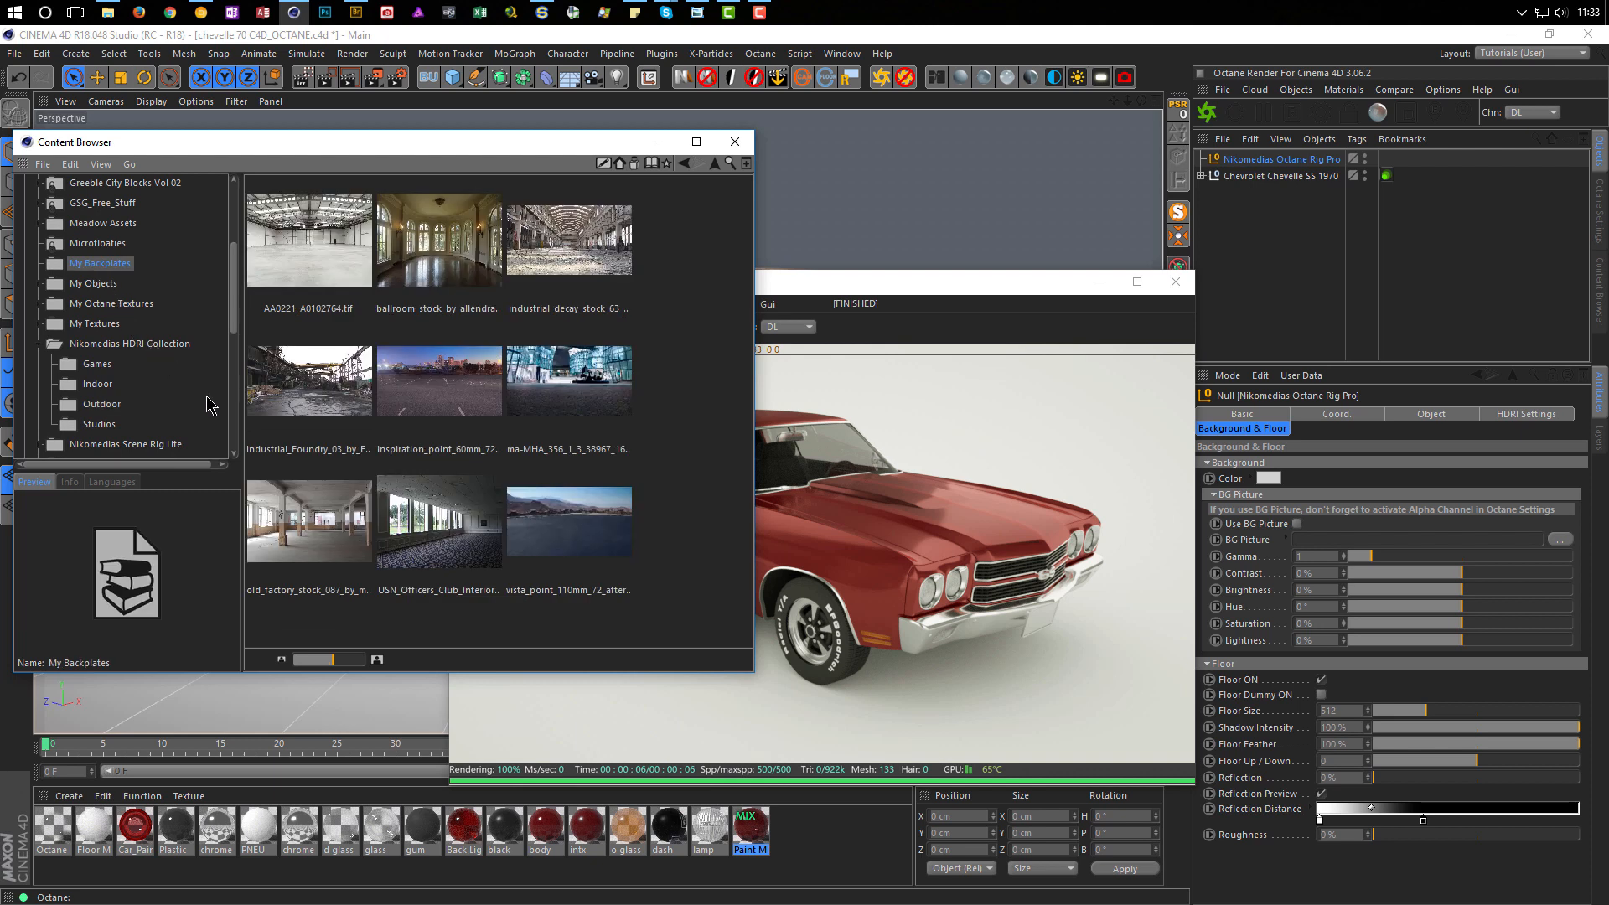
pyautogui.click(570, 255)
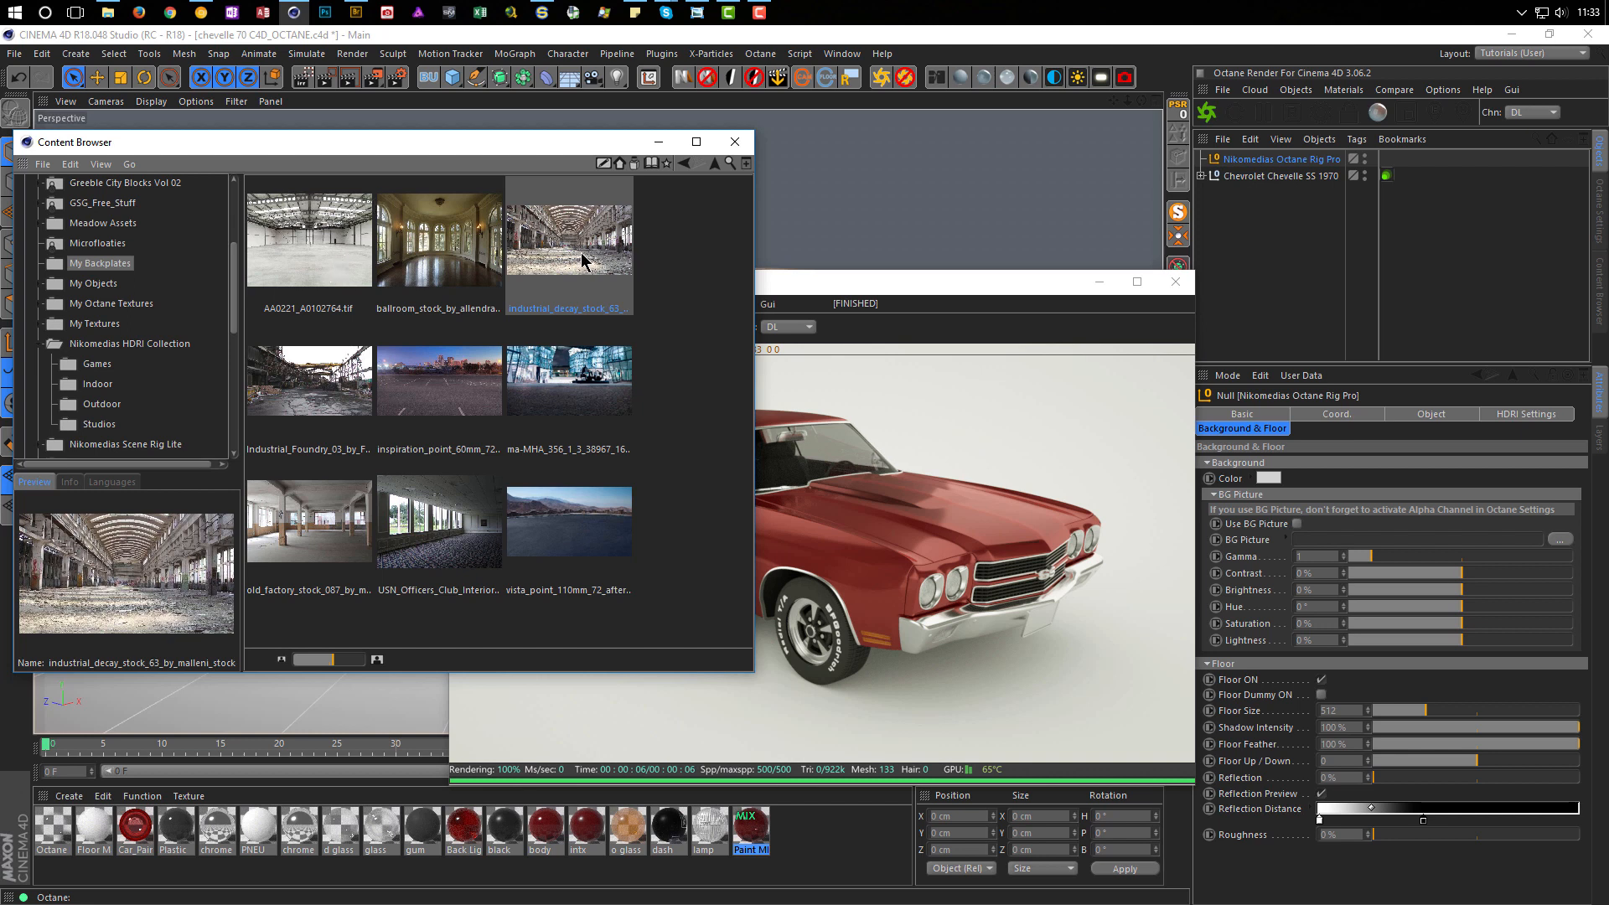
pyautogui.moveTo(560, 250); pyautogui.dragTo(1415, 545)
pyautogui.click(735, 141)
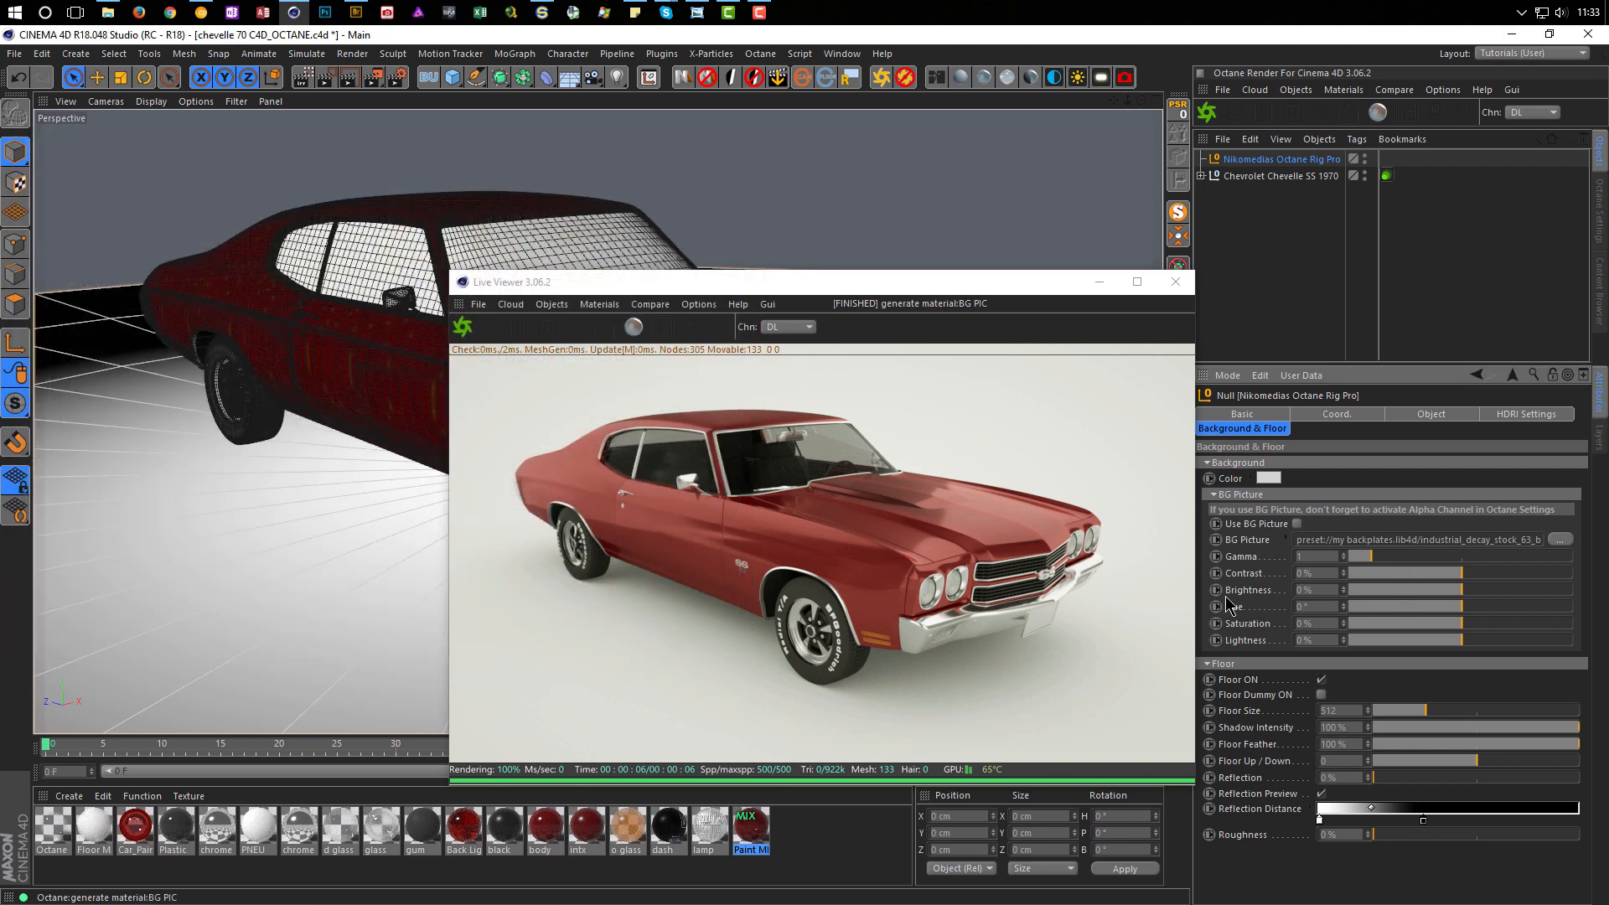
# Step: Enable Use BG Picture on the rig and turn on Alpha channel in the Octane Pathtracing kernel settings
pyautogui.click(1297, 524)
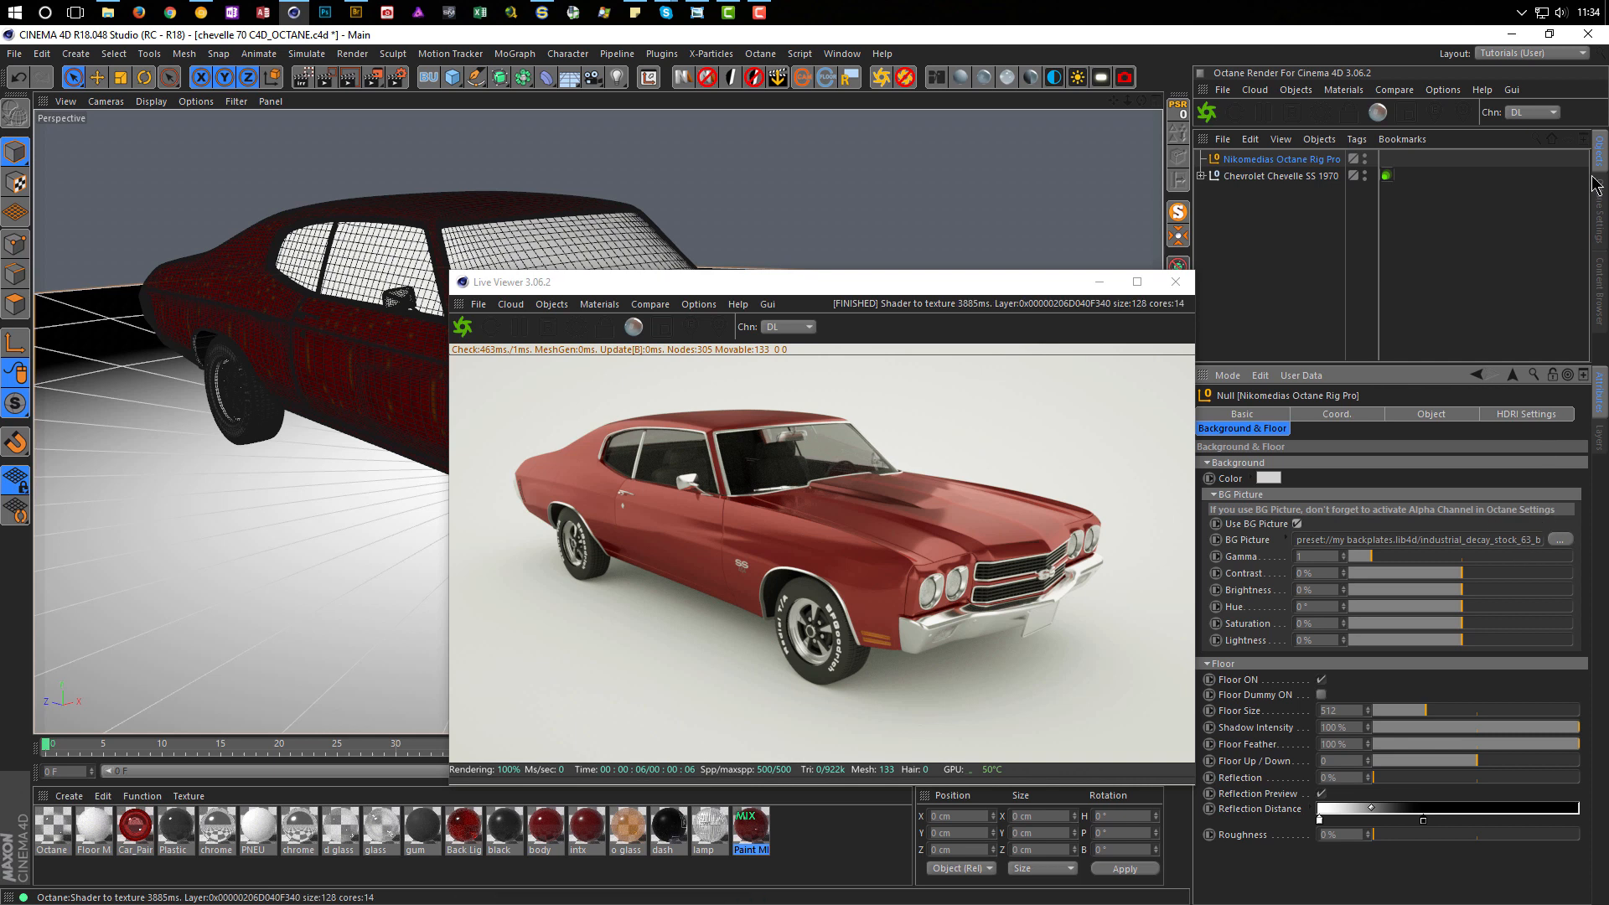
pyautogui.click(1600, 225)
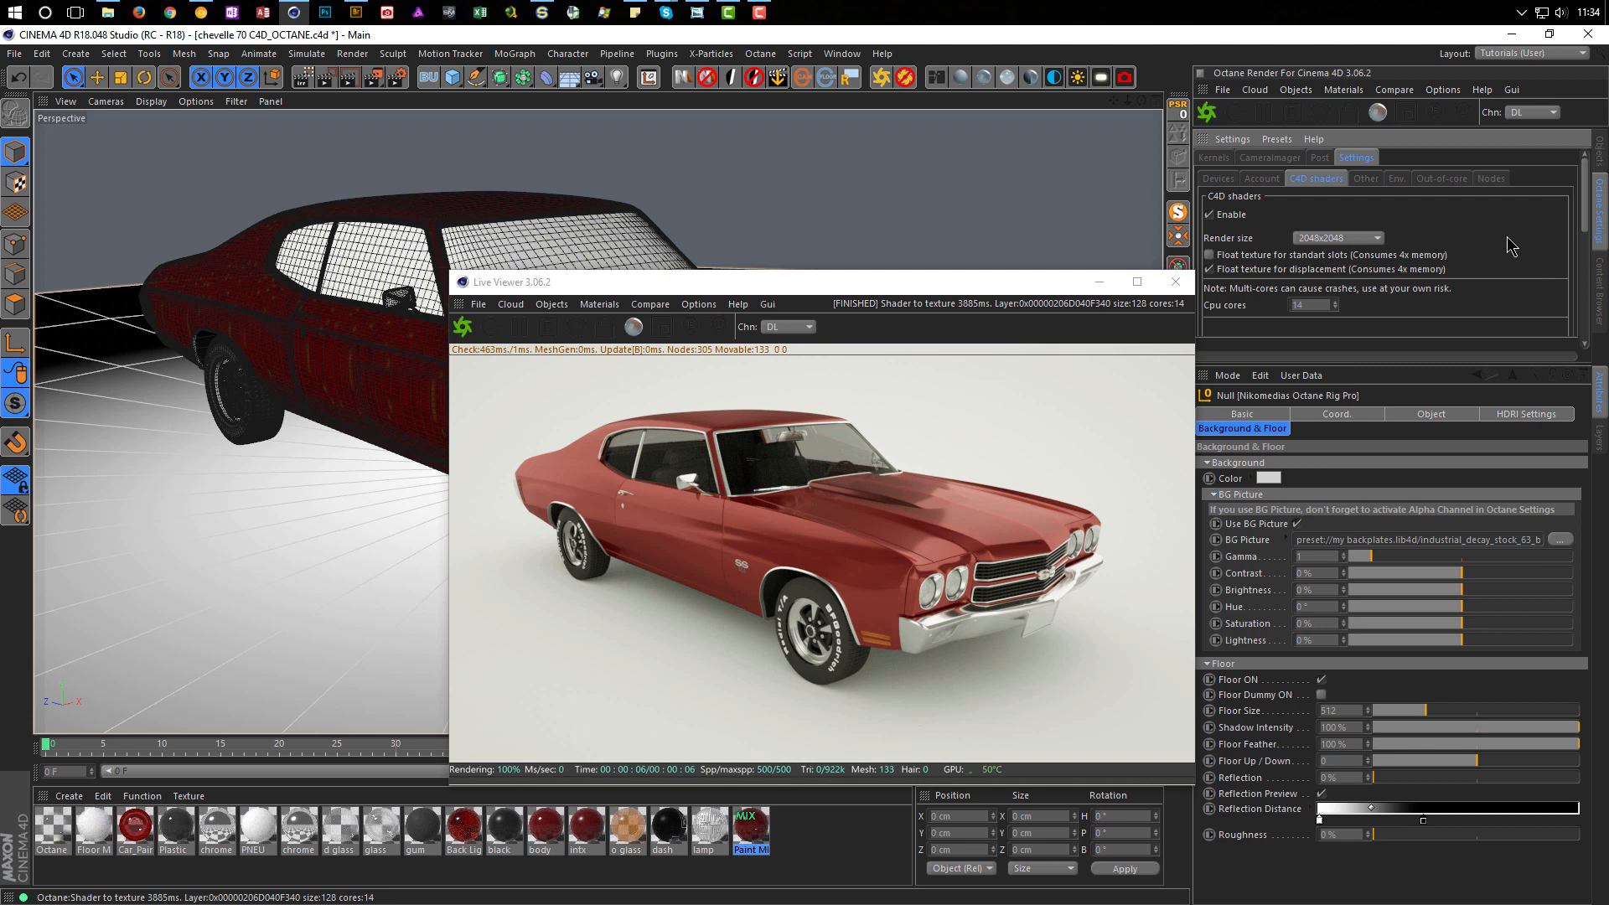
pyautogui.click(1209, 159)
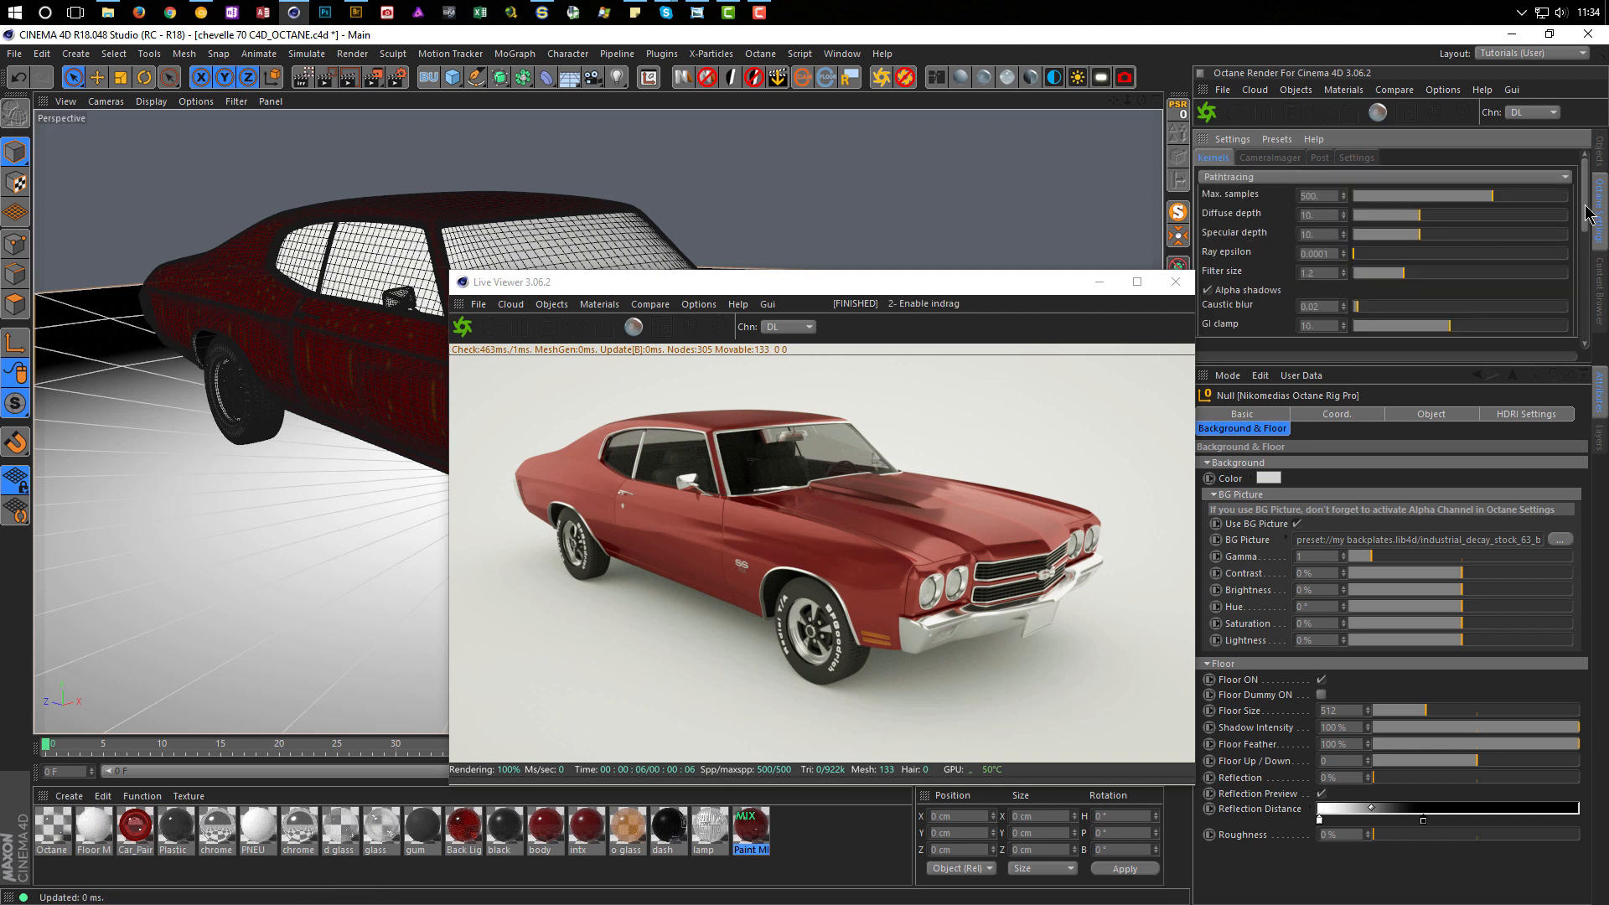
pyautogui.scroll(-4, 1582, 246)
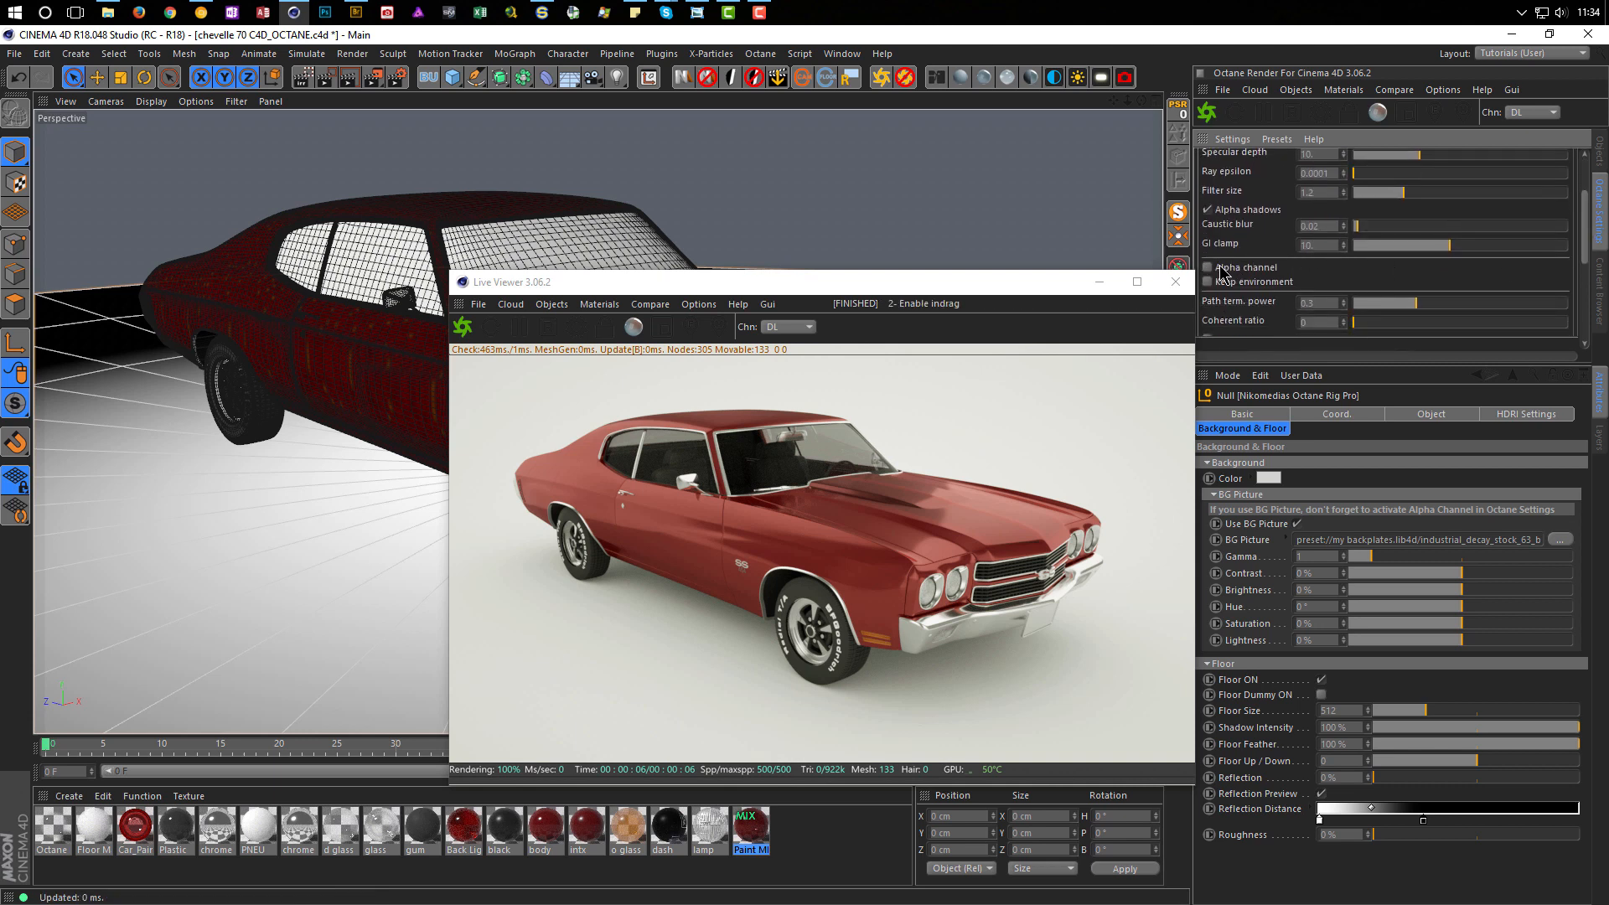
pyautogui.click(1208, 268)
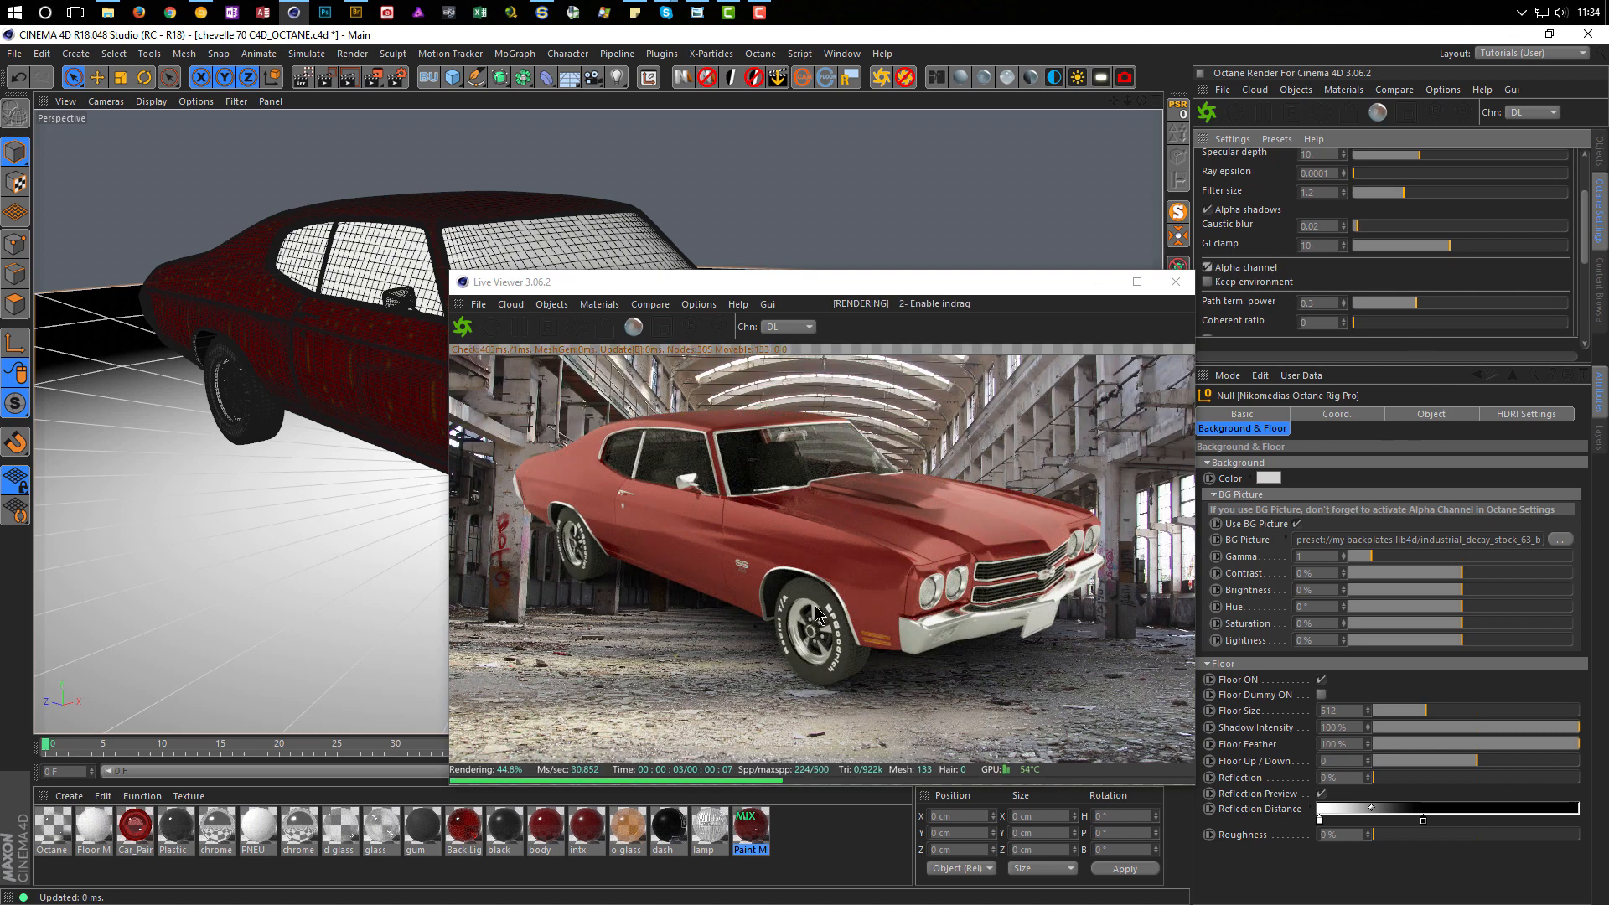
# Step: Orbit the camera so the car's perspective matches the BG picture, using Floor Dummy as a temporary guide and switching it off when aligned
pyautogui.moveTo(826, 286); pyautogui.dragTo(868, 232)
pyautogui.keyDown('alt'); pyautogui.moveTo(418, 374); pyautogui.dragTo(424, 415); pyautogui.keyUp('alt')
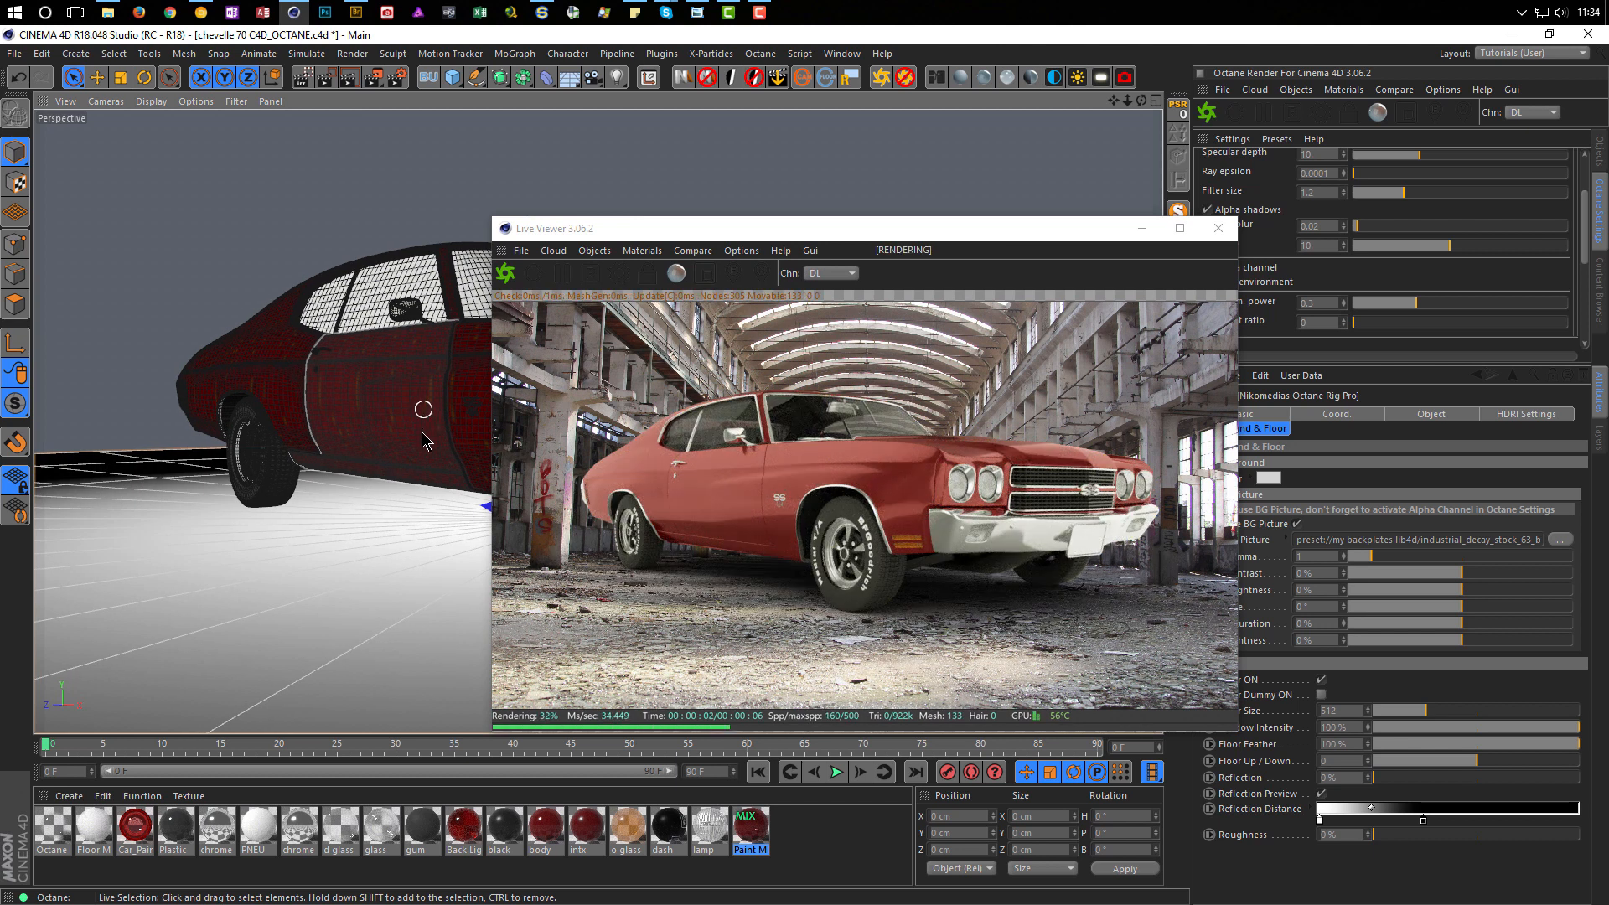
pyautogui.moveTo(1073, 233); pyautogui.dragTo(989, 225)
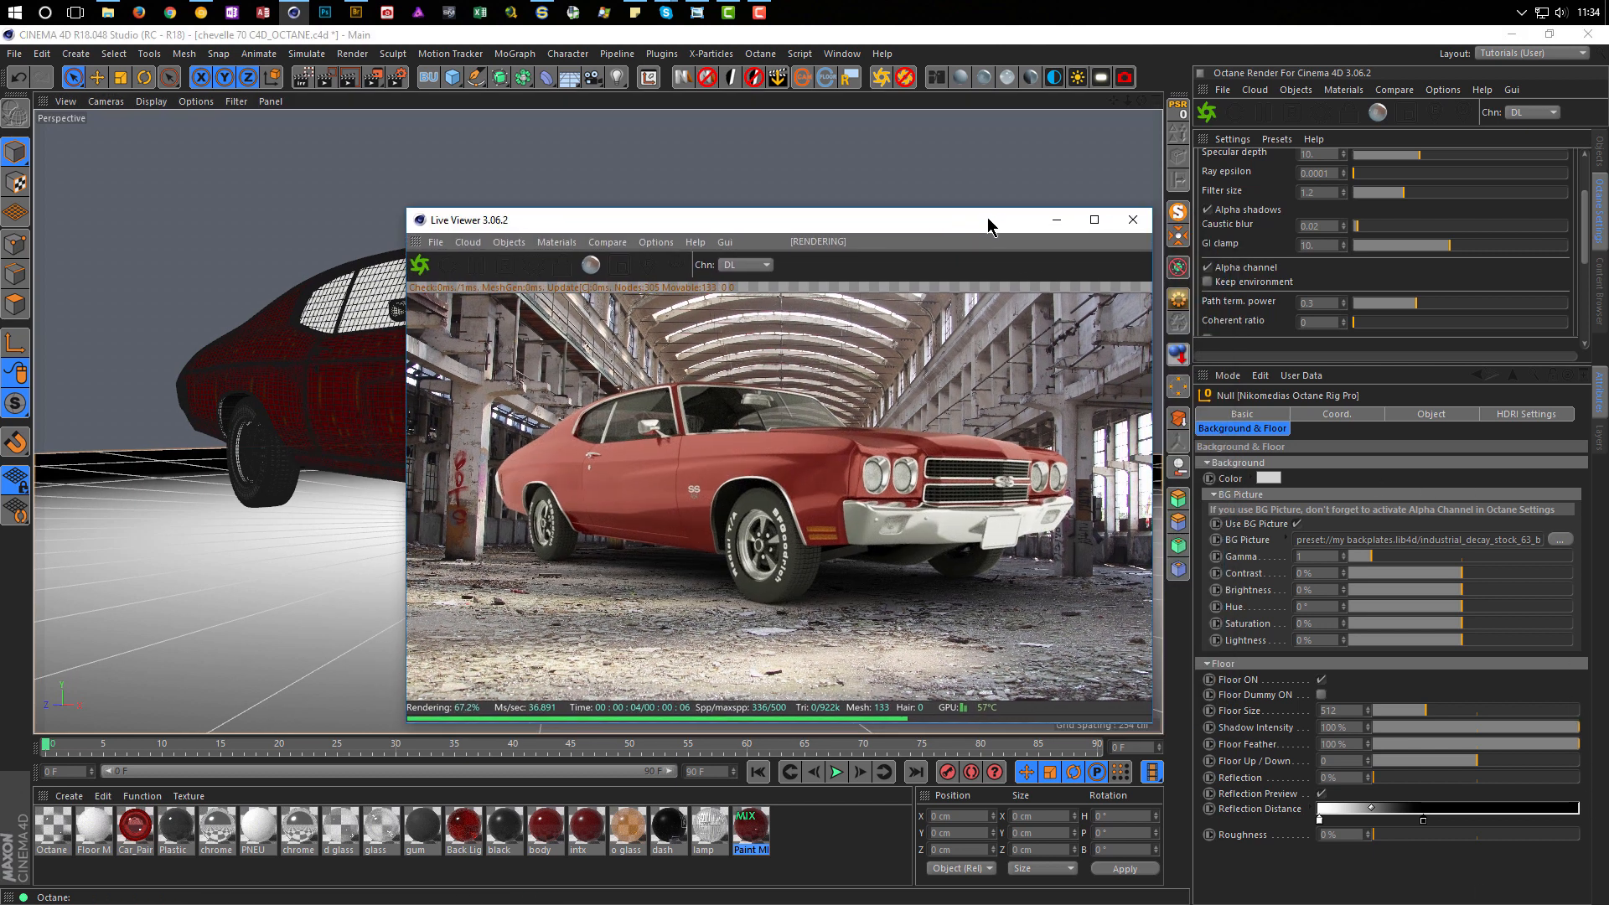
pyautogui.click(1322, 695)
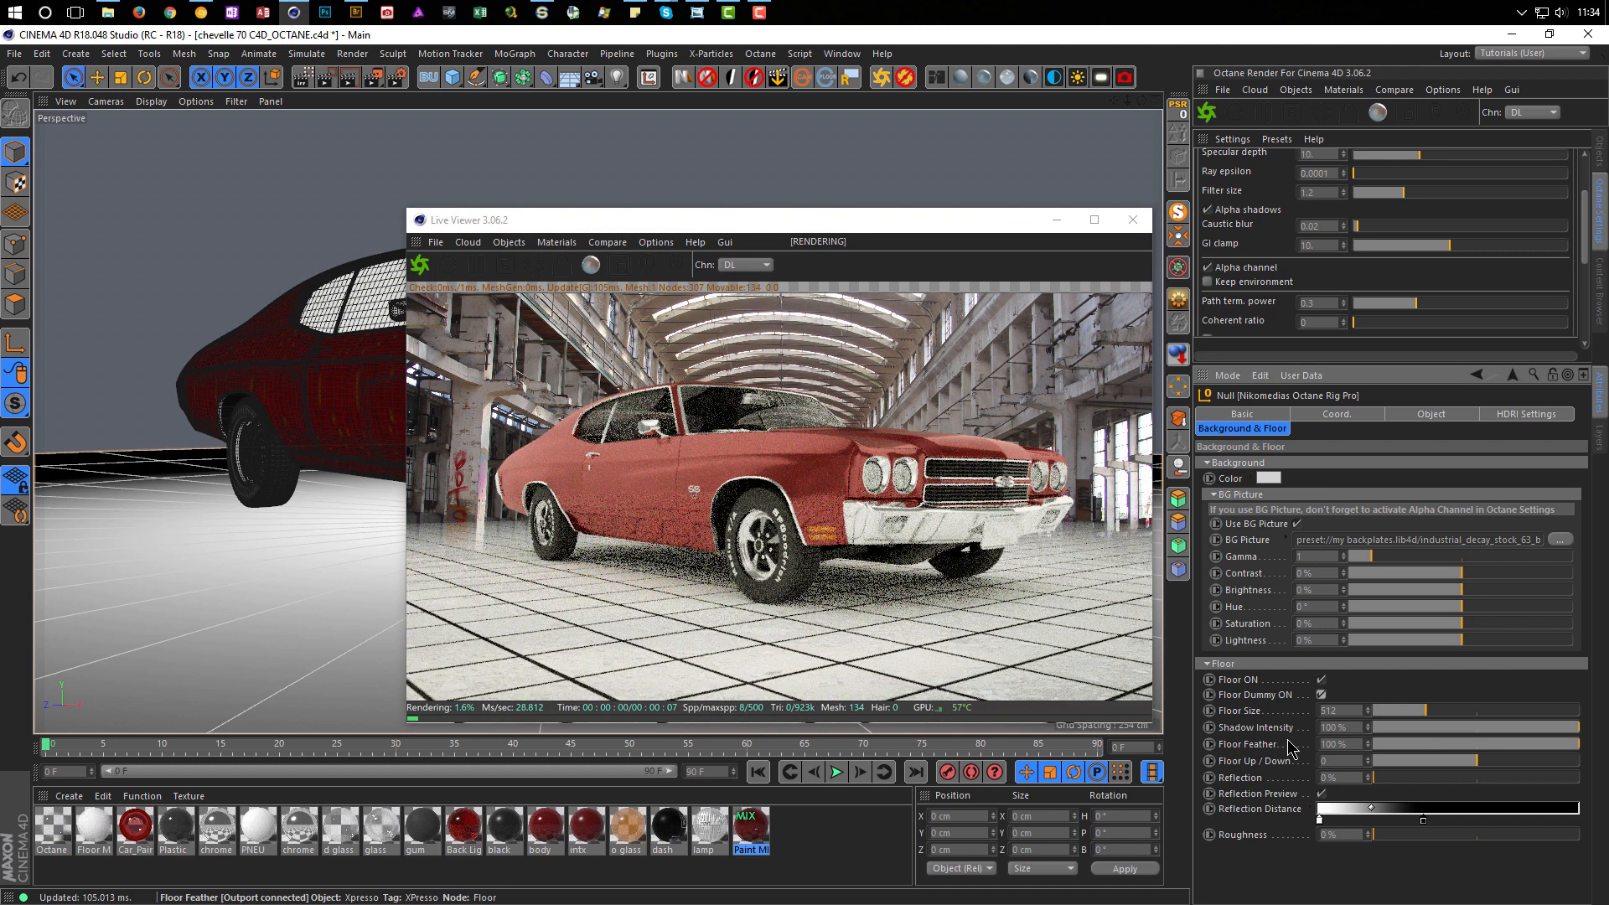
pyautogui.keyDown('alt'); pyautogui.moveTo(337, 501); pyautogui.dragTo(342, 605); pyautogui.keyUp('alt')
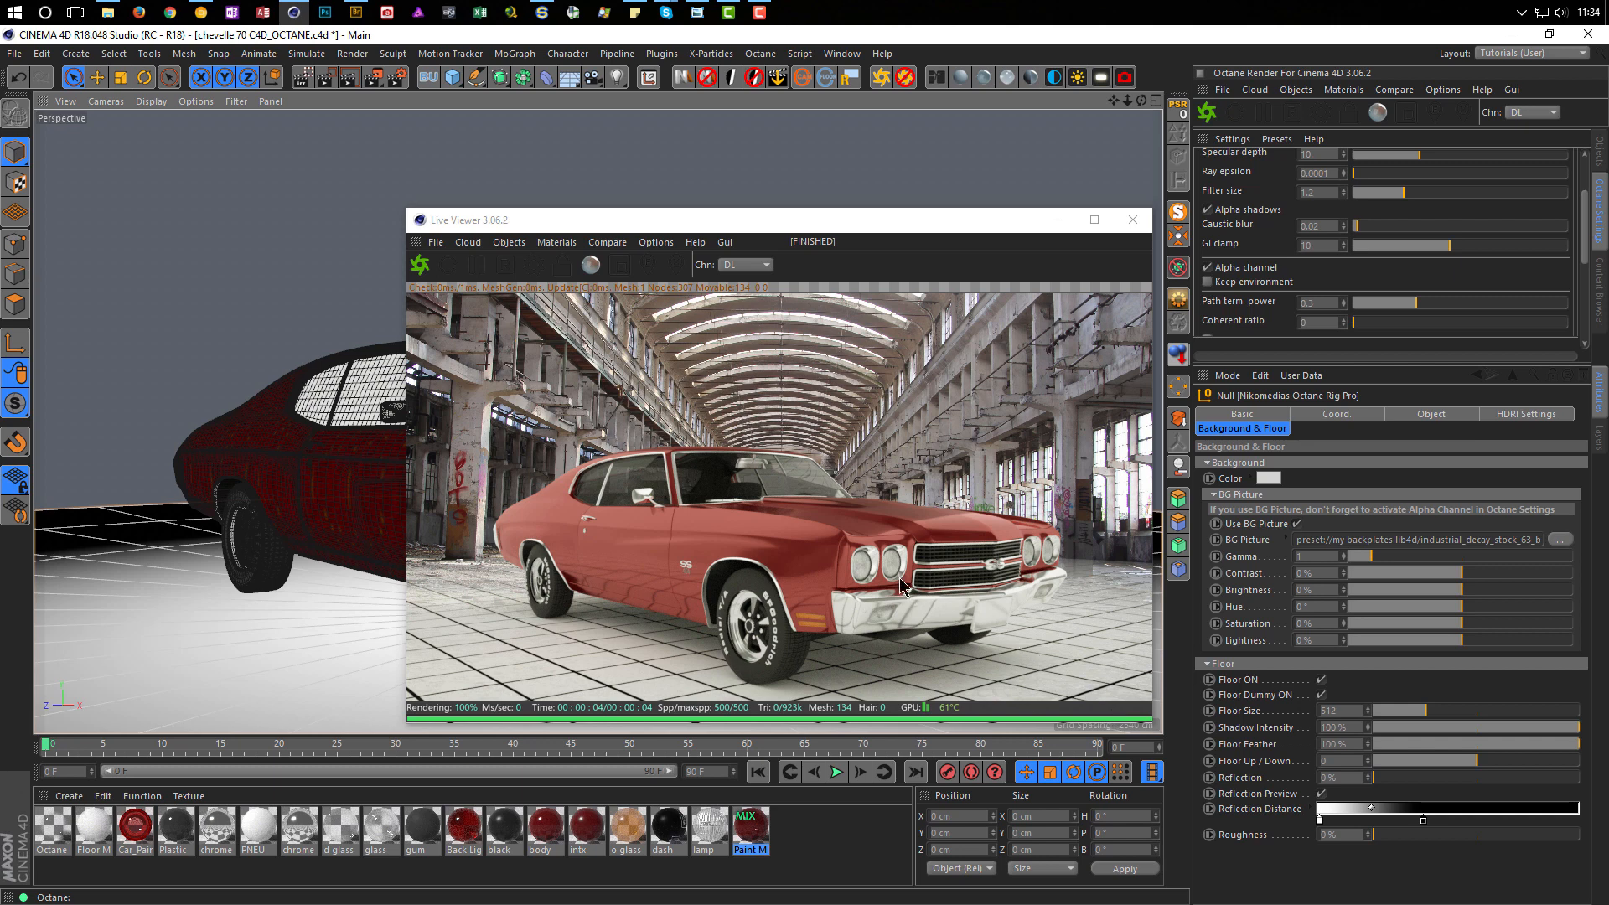
pyautogui.keyDown('alt'); pyautogui.moveTo(737, 570); pyautogui.dragTo(716, 620); pyautogui.keyUp('alt')
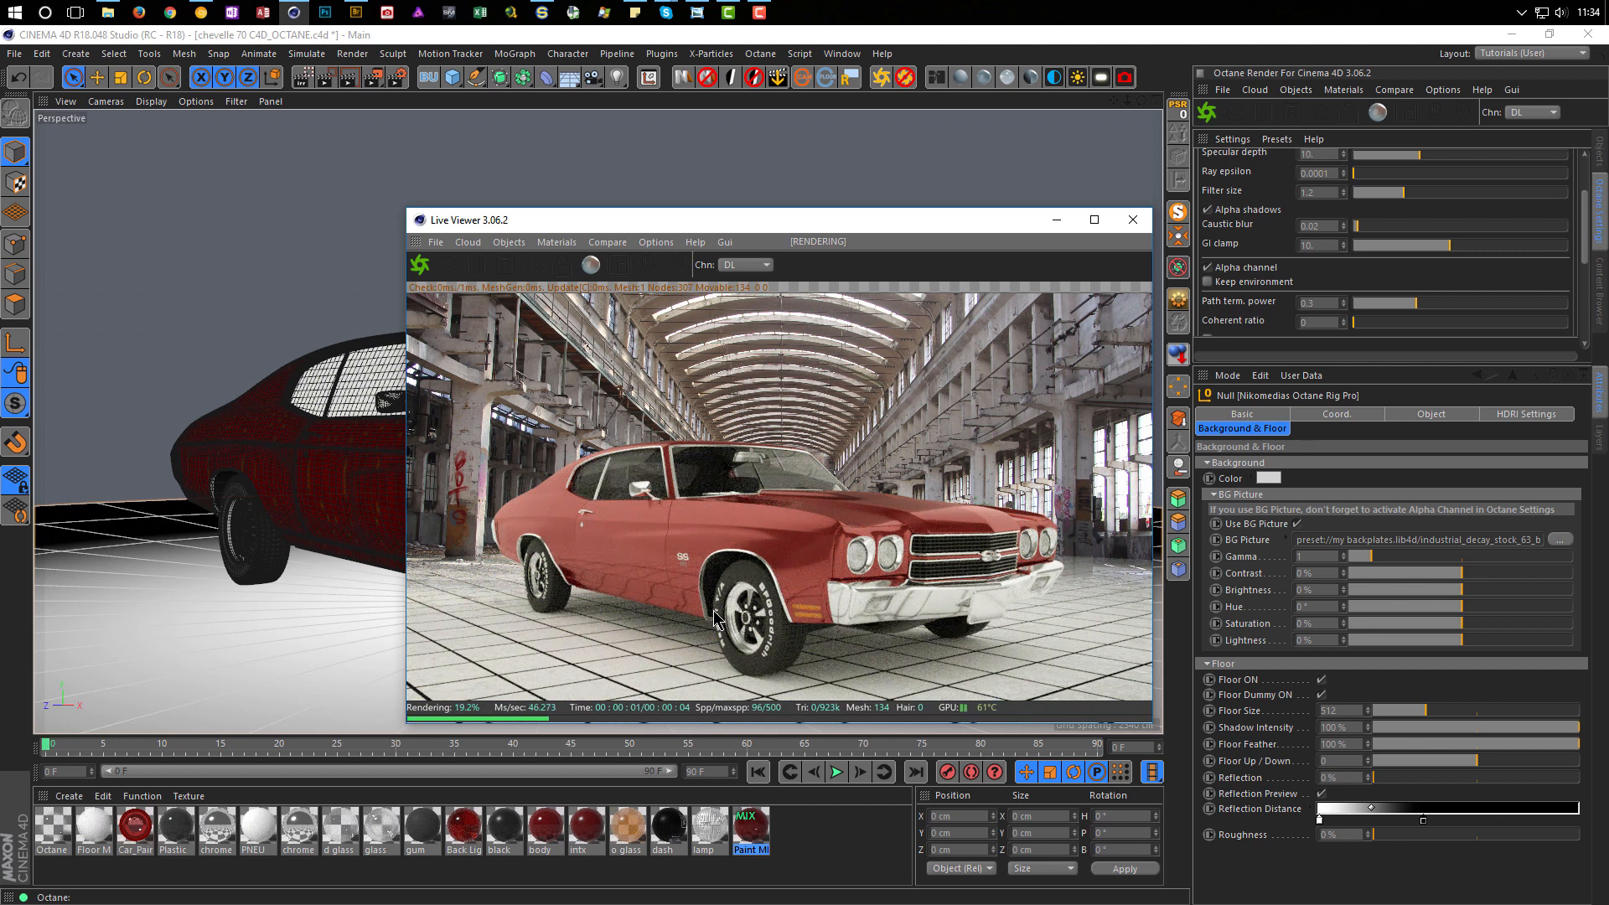
pyautogui.click(1322, 694)
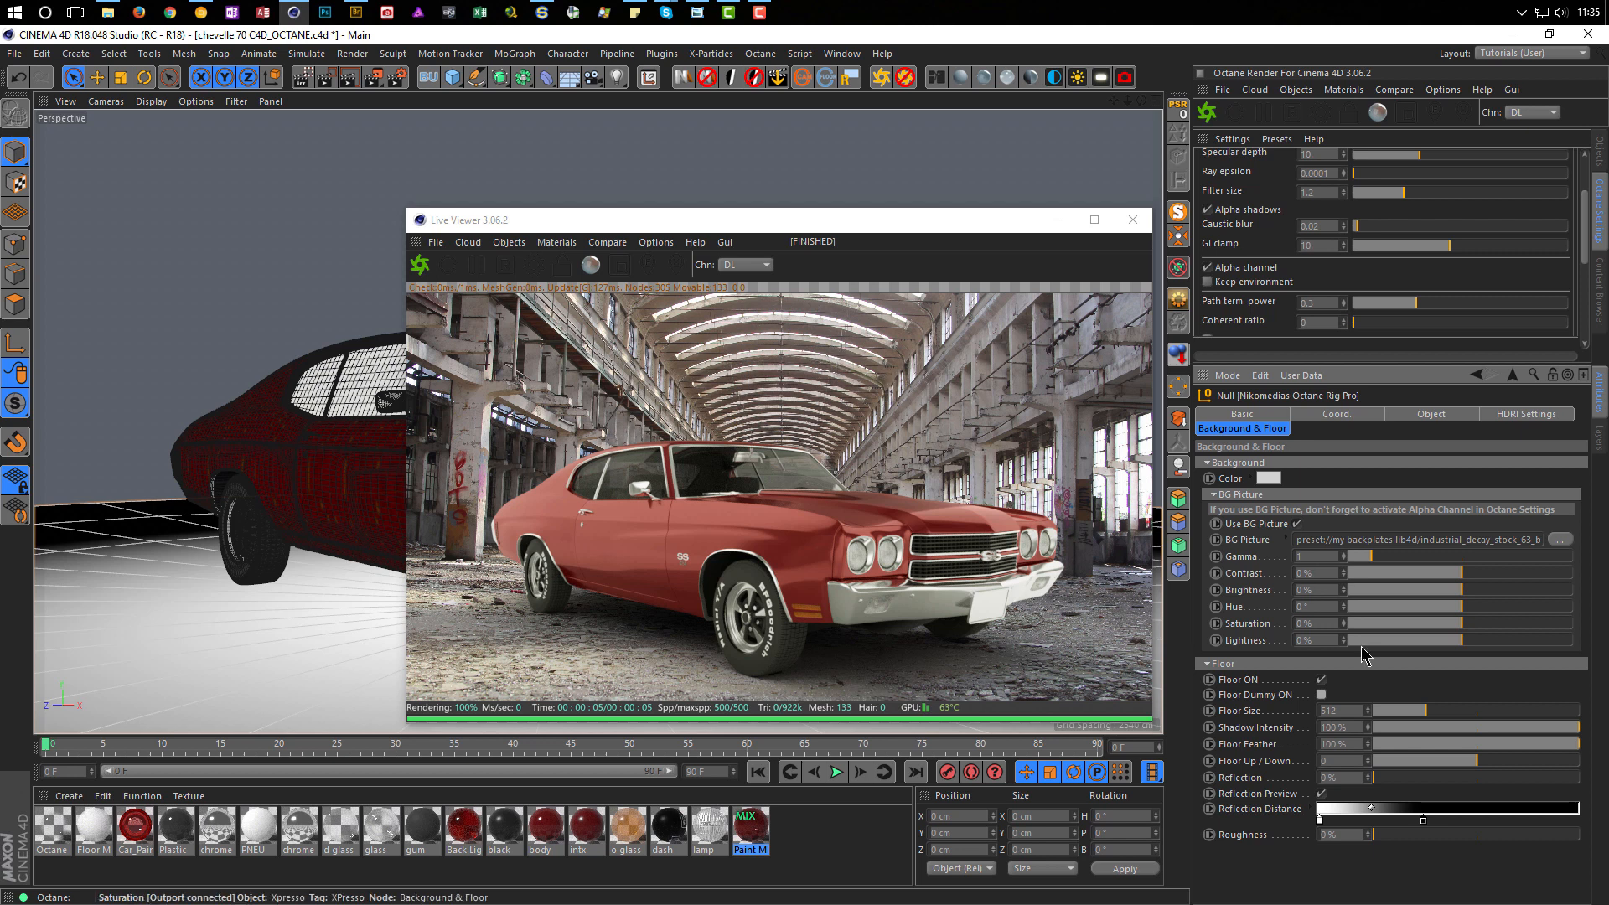
# Step: Load 22_Ref.hdr from the Studios folder of Nikomedias Scene Rig Pro - OCTANE as the rig's HDRI and close the Content Browser
pyautogui.moveTo(939, 229); pyautogui.dragTo(1003, 145)
pyautogui.click(1445, 415)
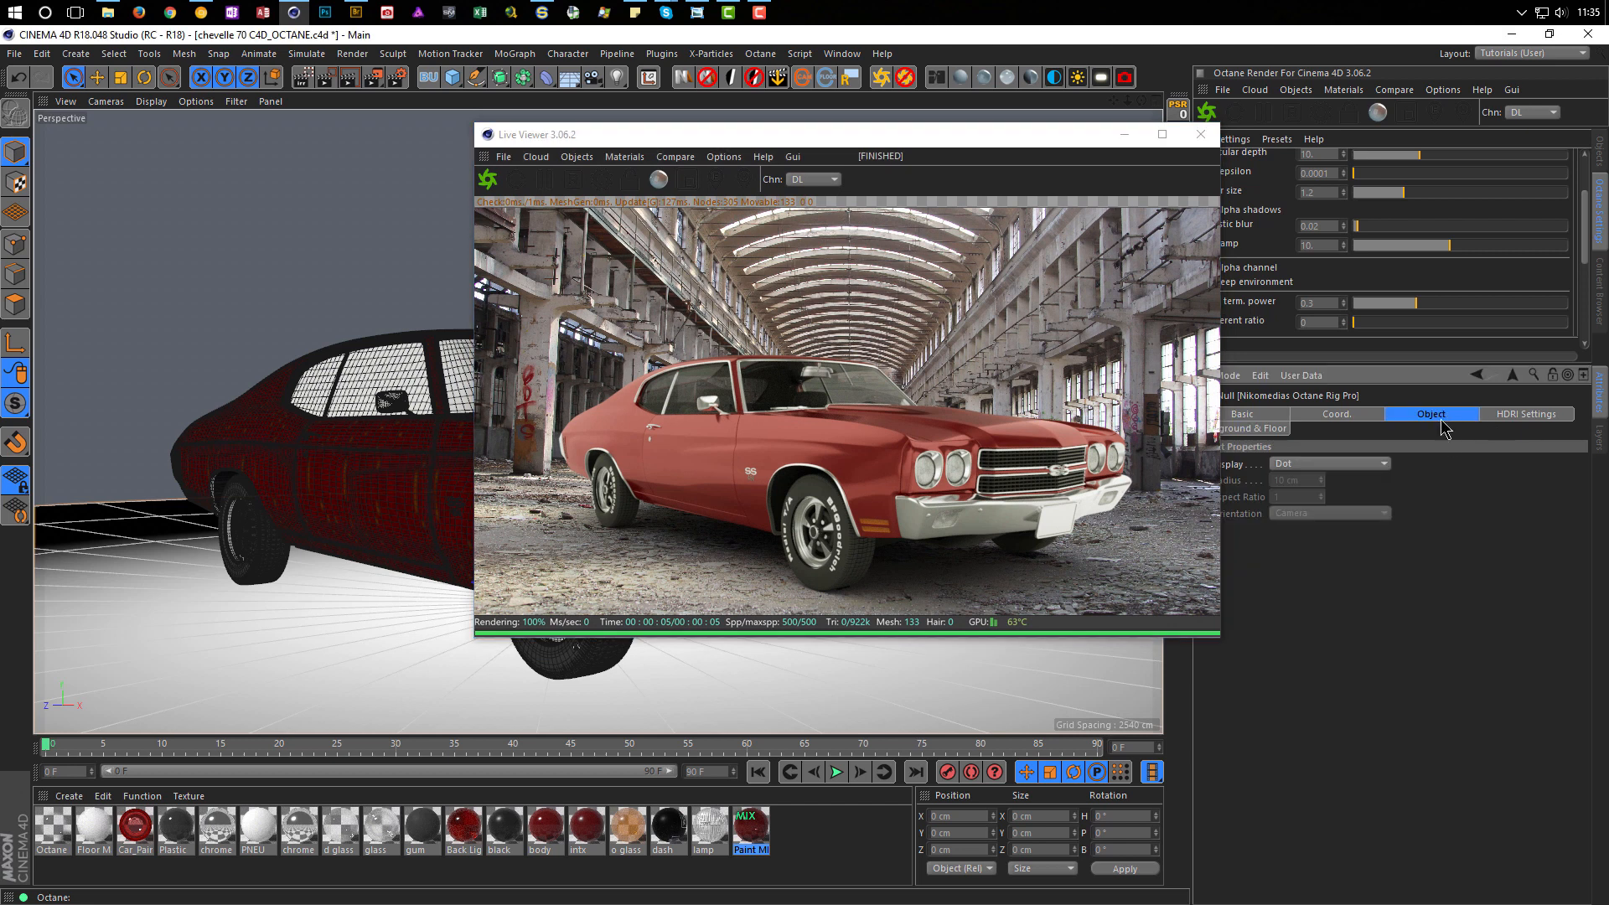
pyautogui.click(1488, 416)
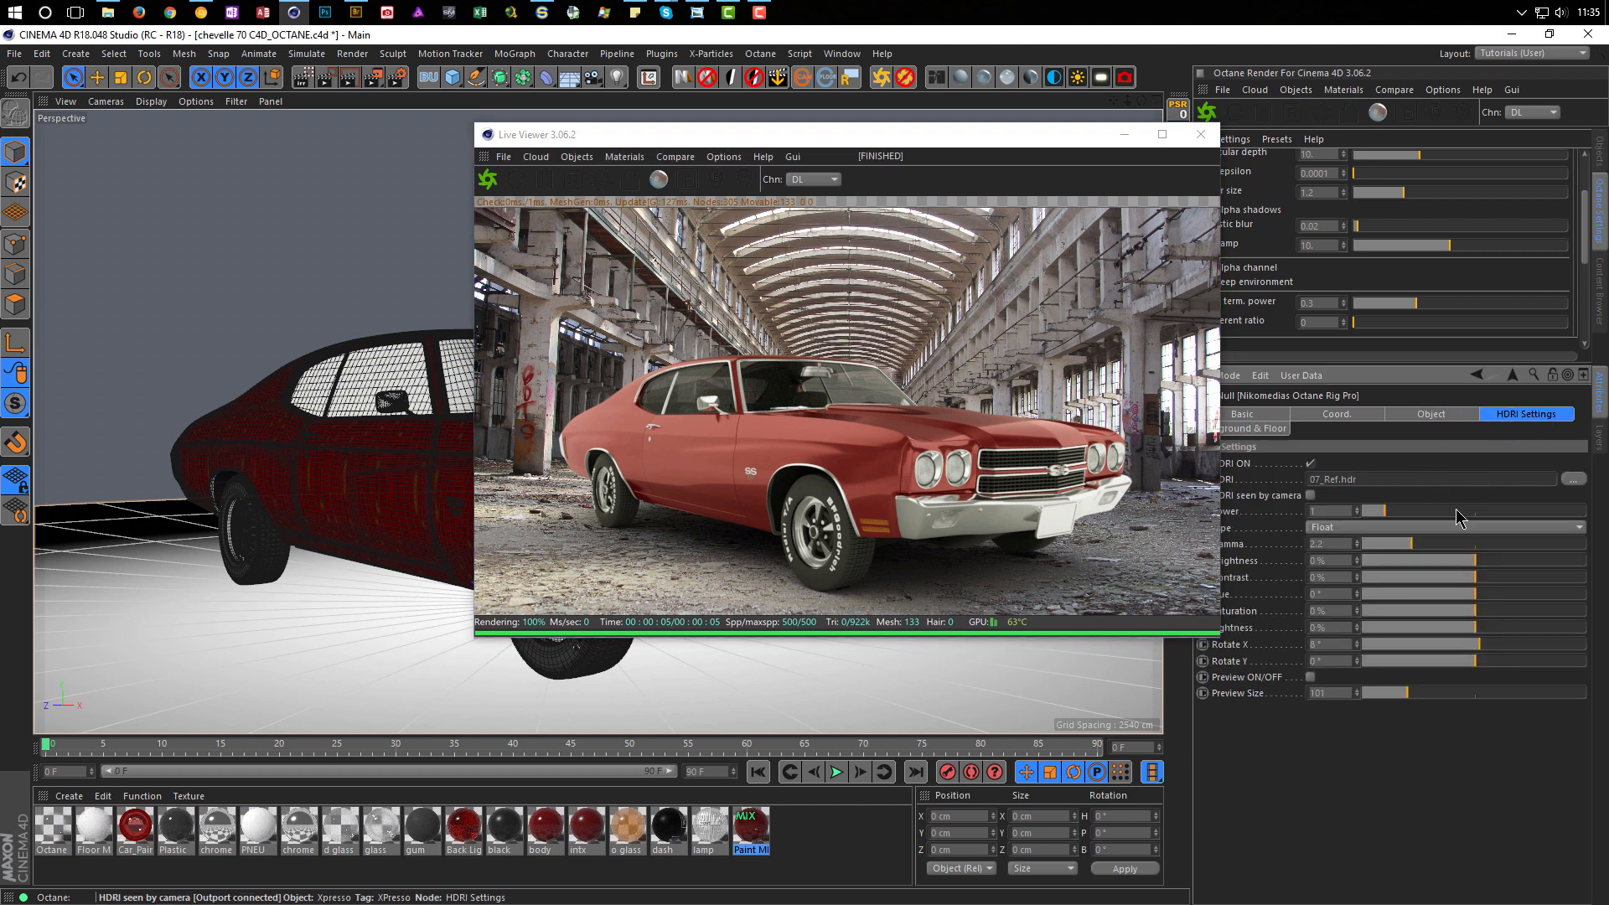
pyautogui.hotkey('shift', 'F8')
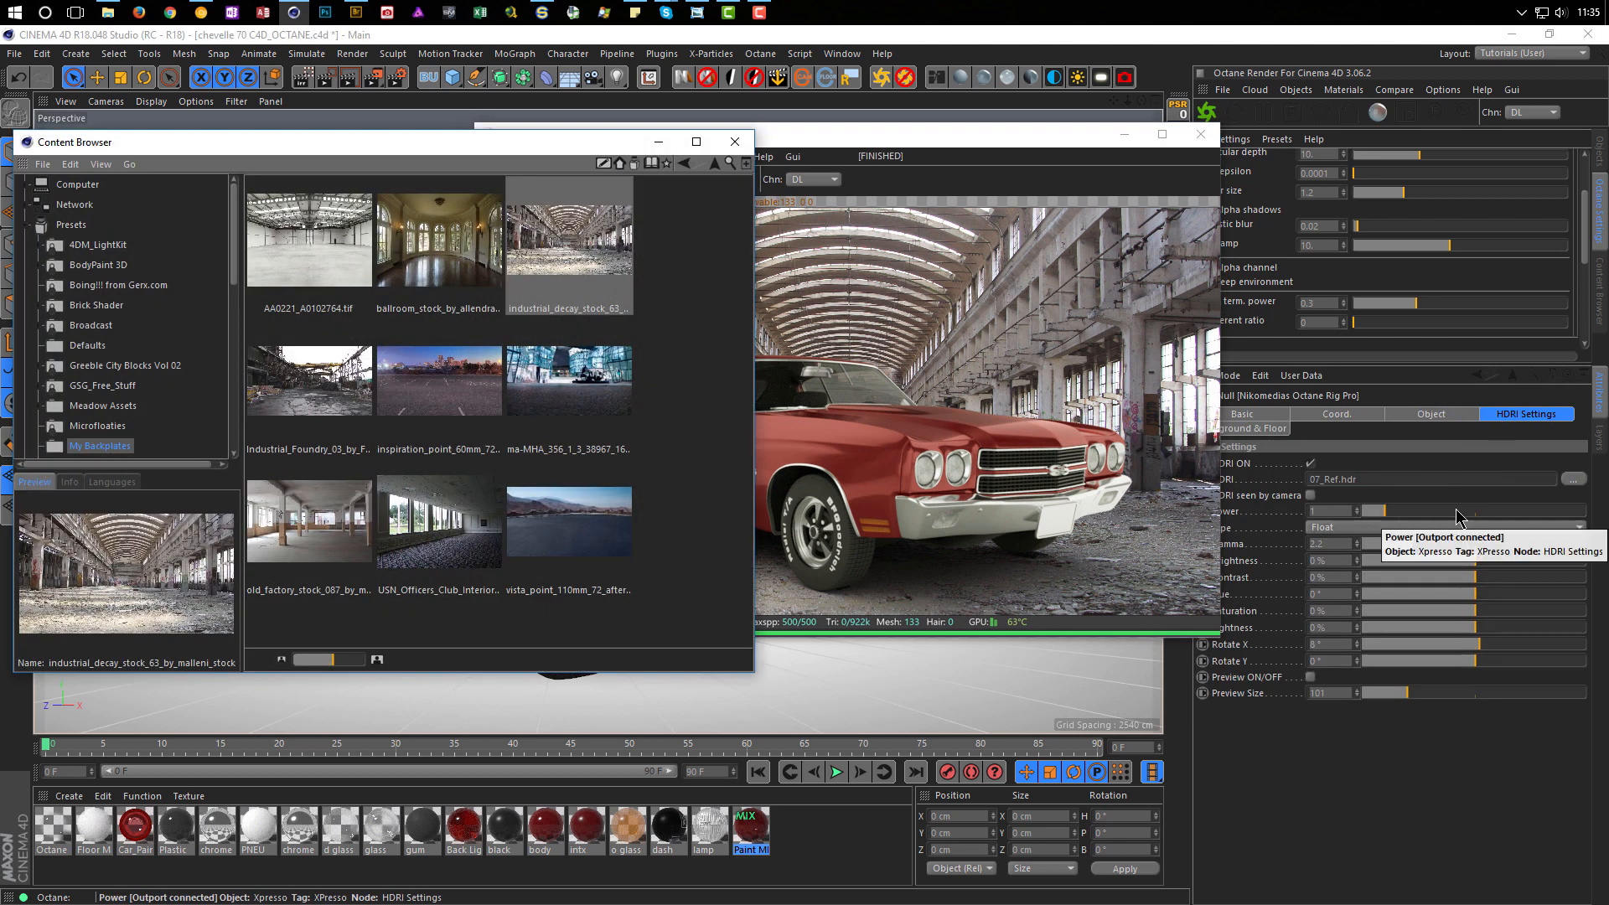
pyautogui.scroll(-5, 28, 345)
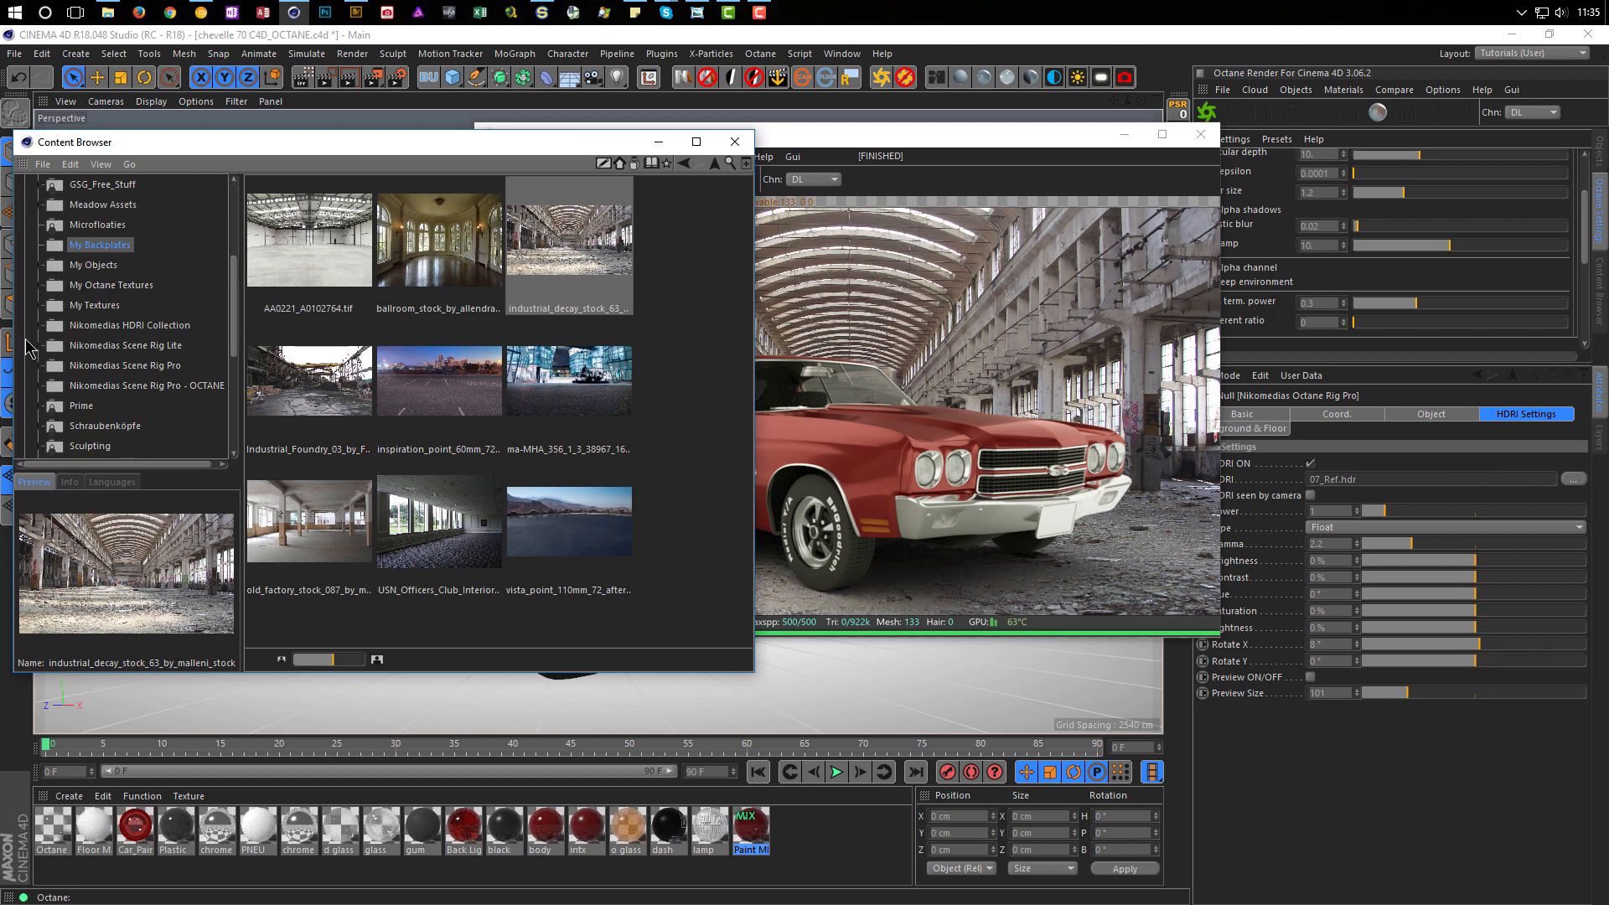
pyautogui.click(40, 386)
pyautogui.click(75, 407)
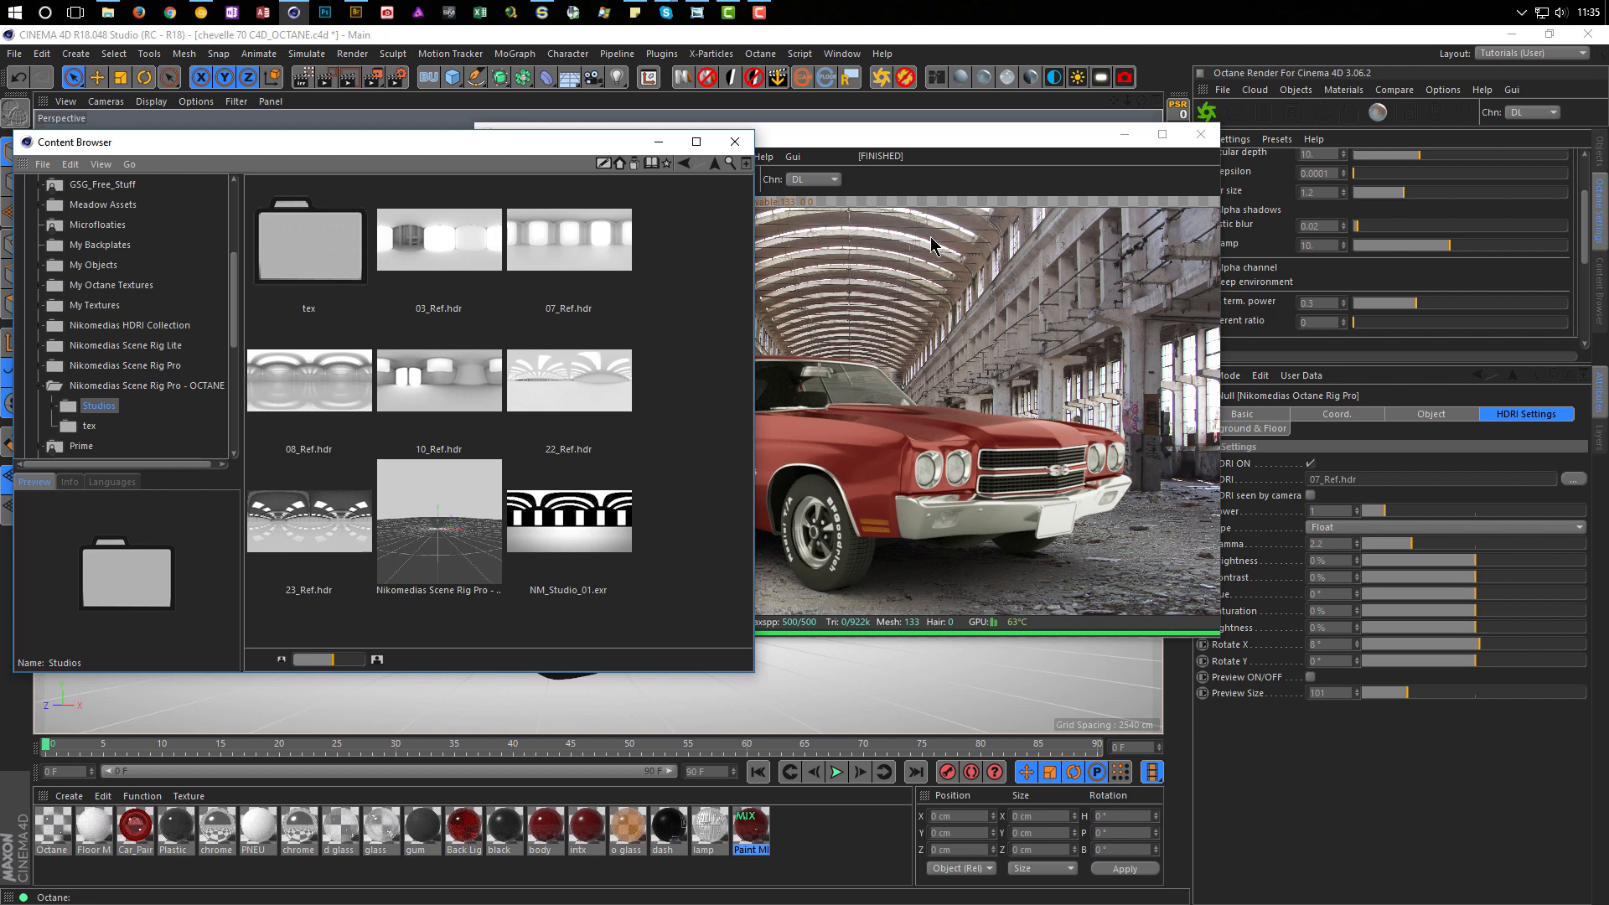
pyautogui.click(551, 382)
pyautogui.moveTo(546, 378); pyautogui.dragTo(1393, 492)
pyautogui.click(736, 142)
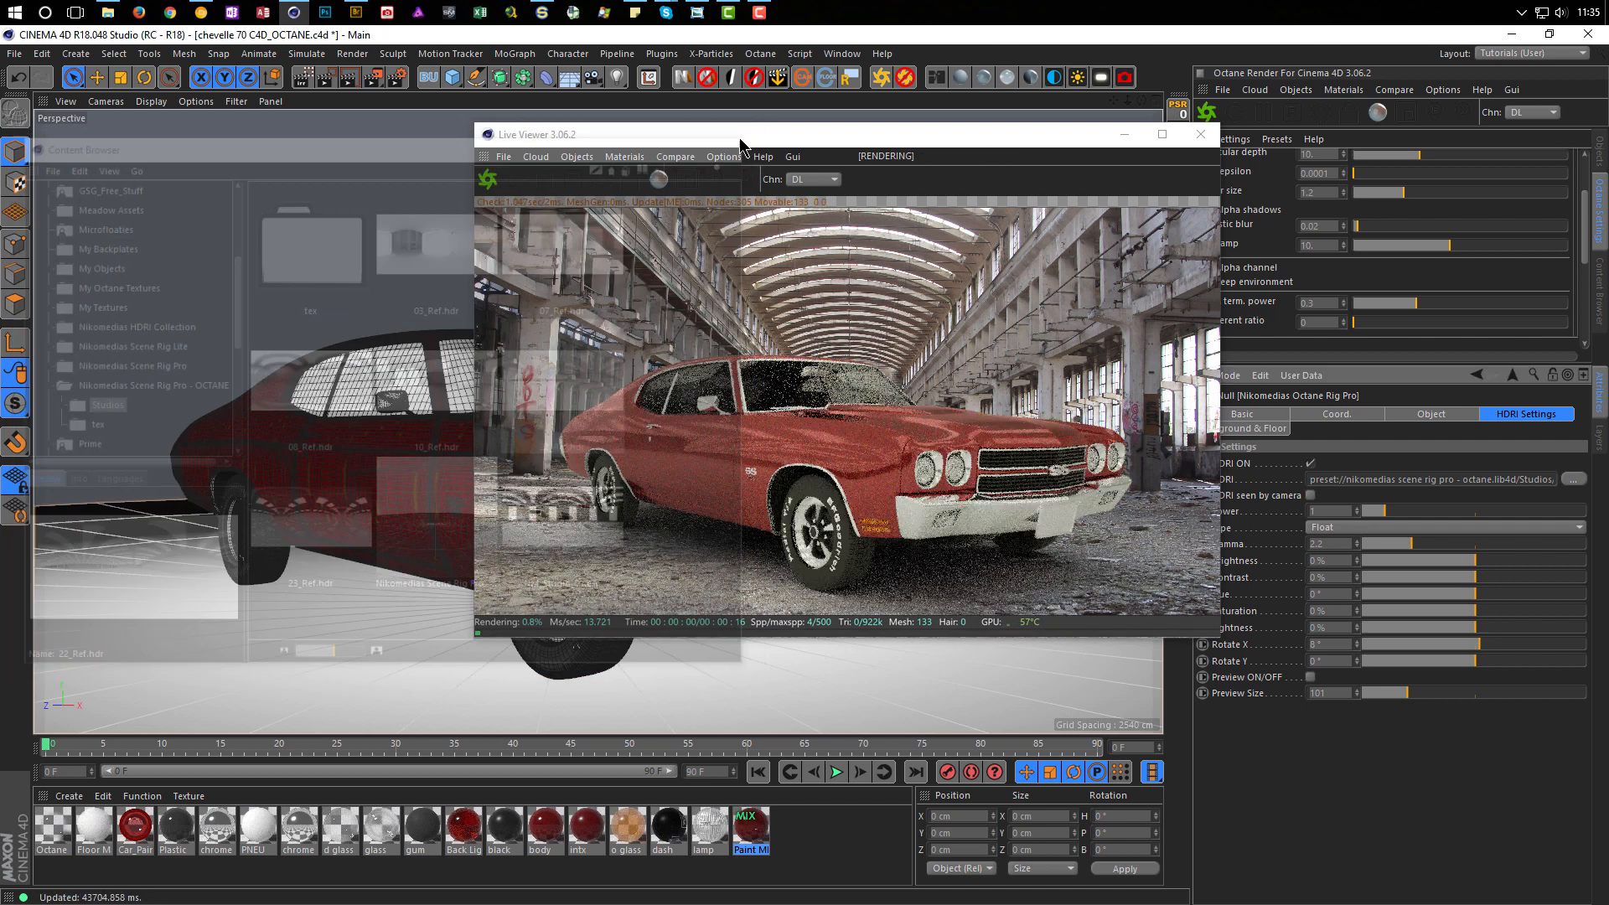
# Step: Turn on the HDRI preview dome and set the HDRI's Rotate X to 134°
pyautogui.moveTo(969, 124); pyautogui.dragTo(1013, 127)
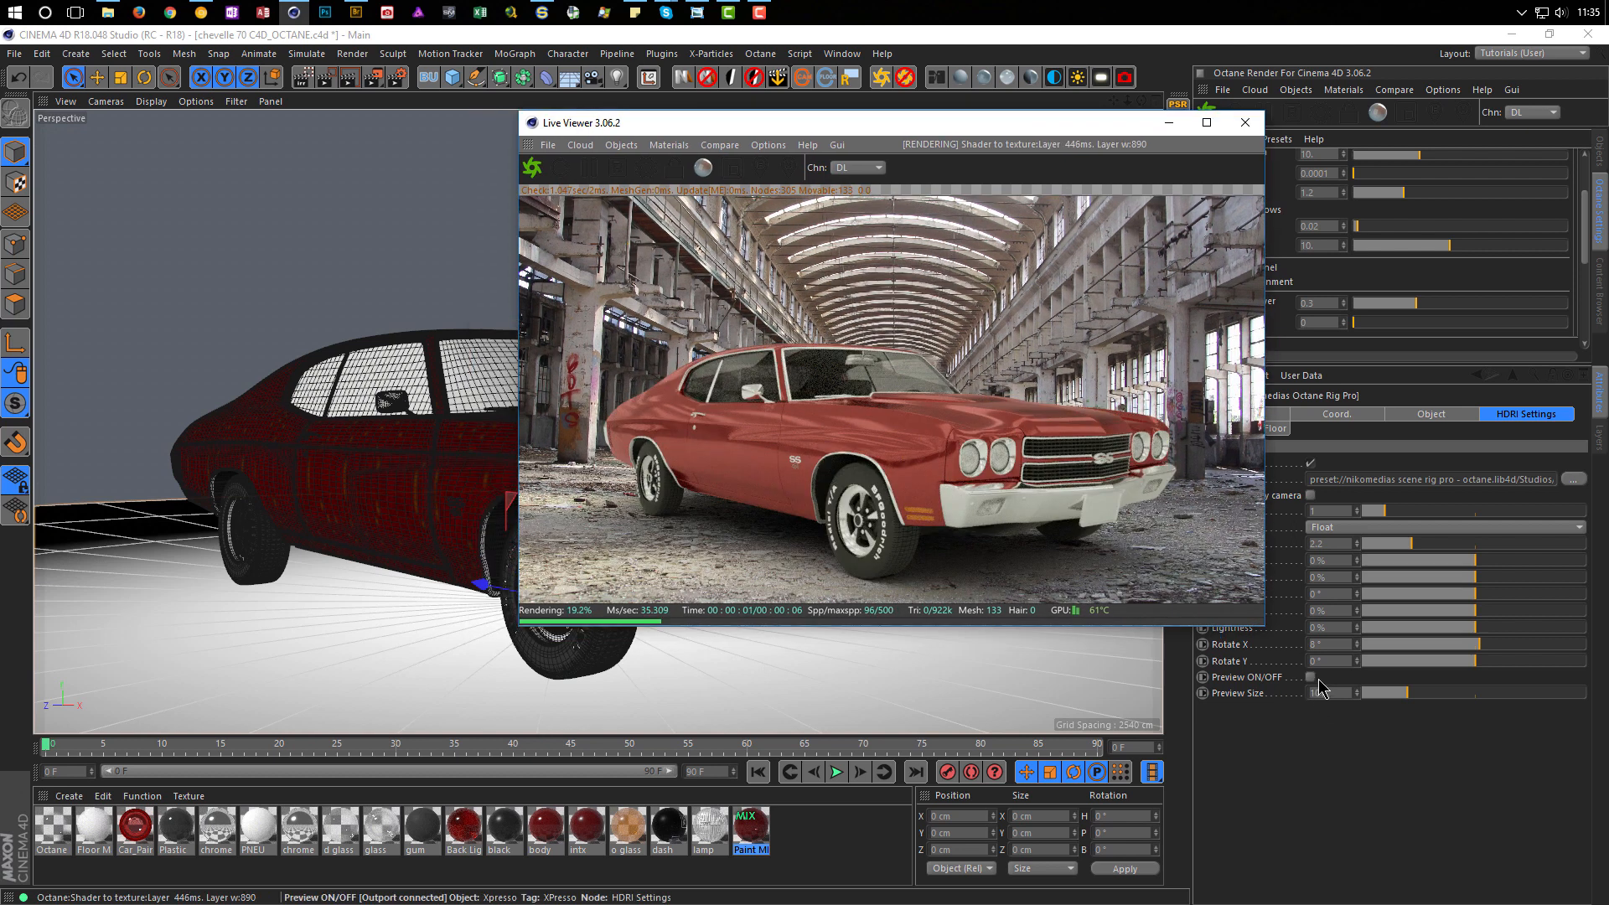
pyautogui.click(1311, 677)
pyautogui.moveTo(1042, 131); pyautogui.dragTo(1112, 118)
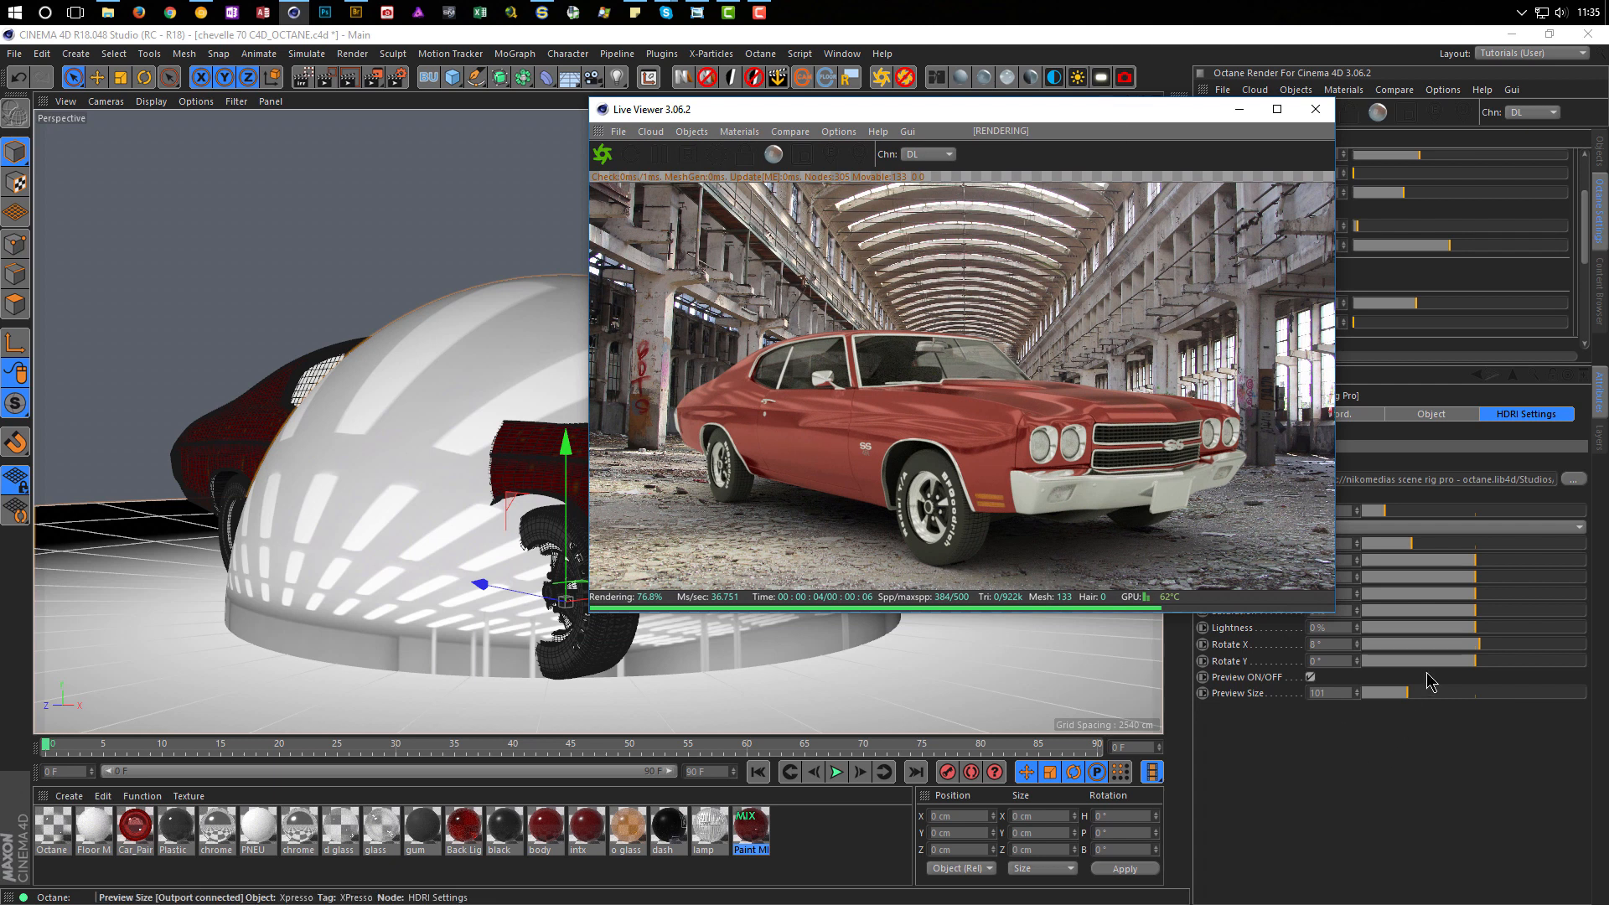
pyautogui.moveTo(1479, 643); pyautogui.dragTo(1560, 654)
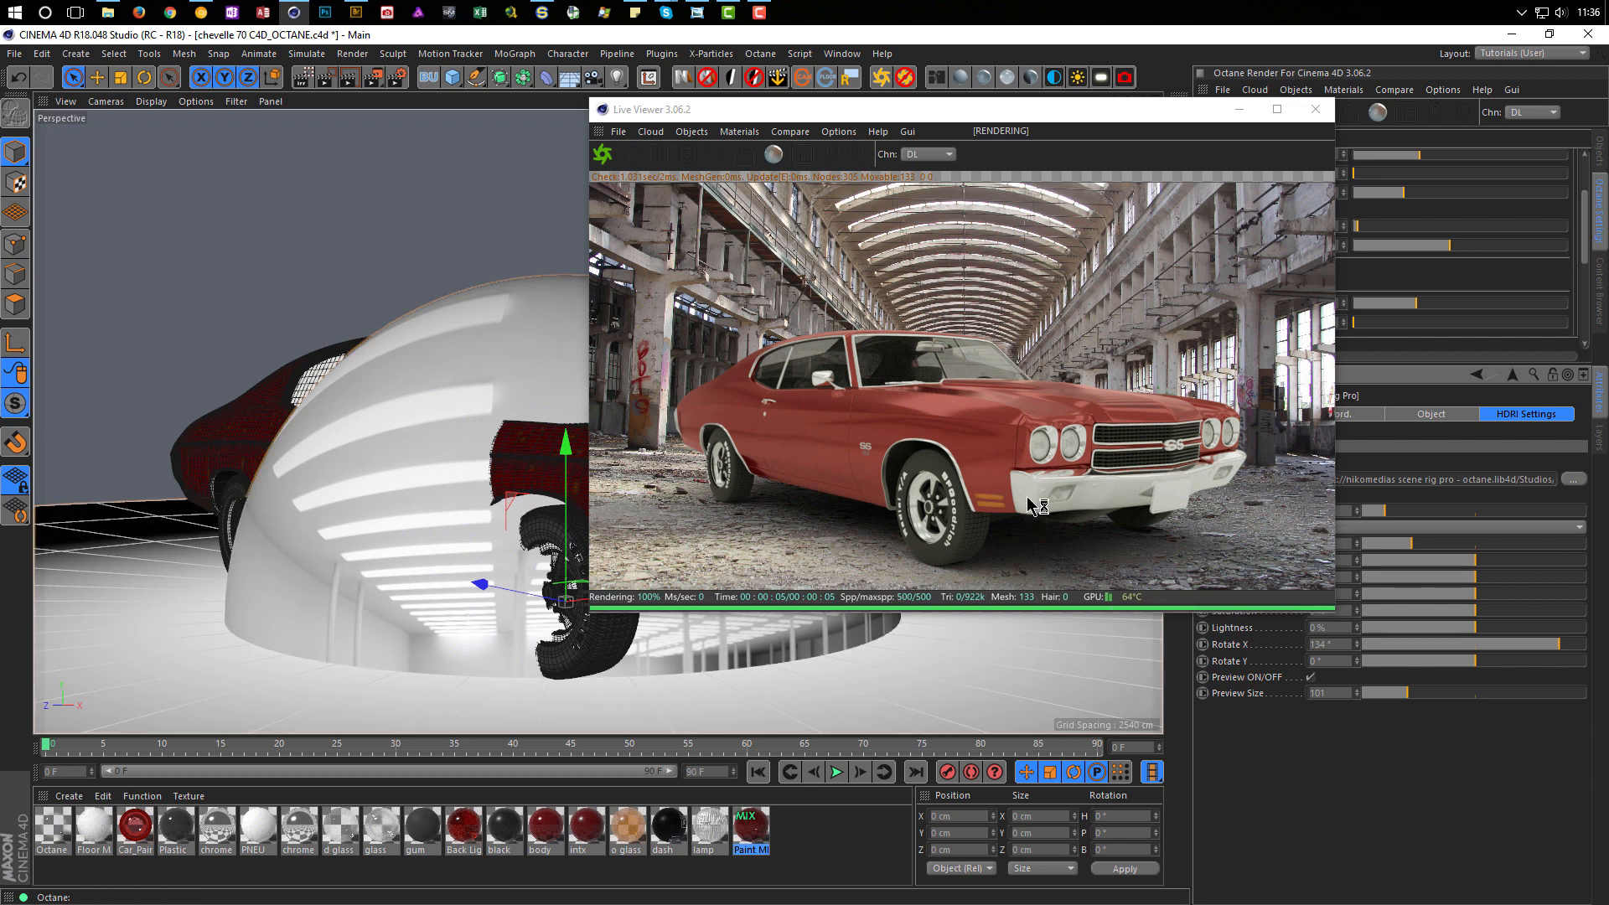
pyautogui.moveTo(1089, 119); pyautogui.dragTo(846, 138)
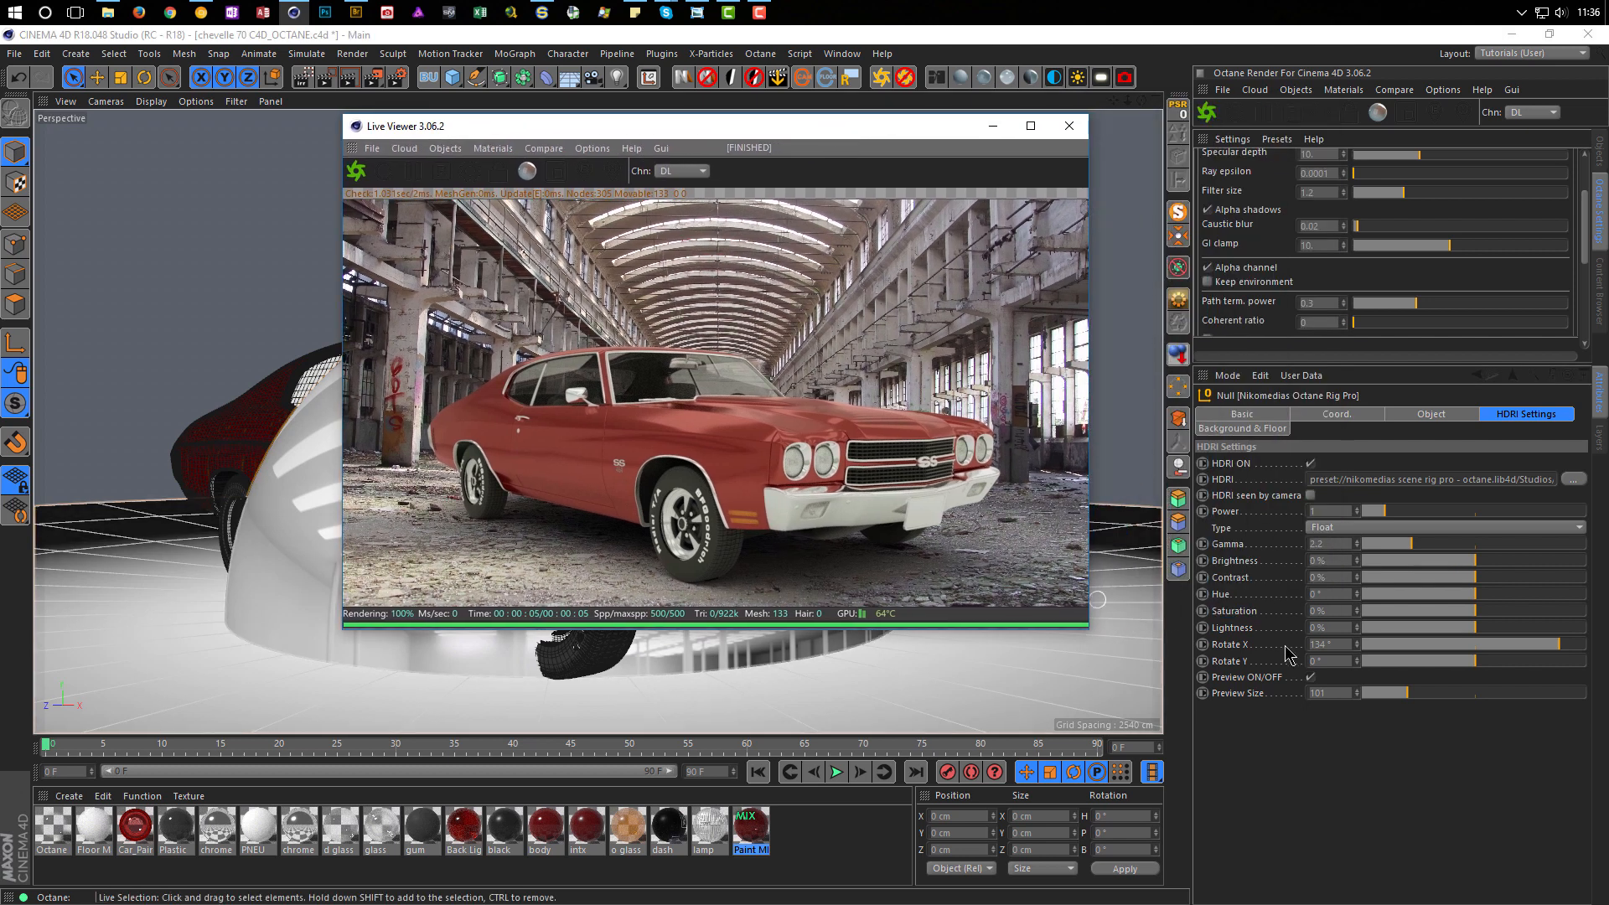
# Step: Set the HDRI Gamma to 1 and turn off the HDRI preview dome
pyautogui.click(1337, 545)
pyautogui.press('Return')
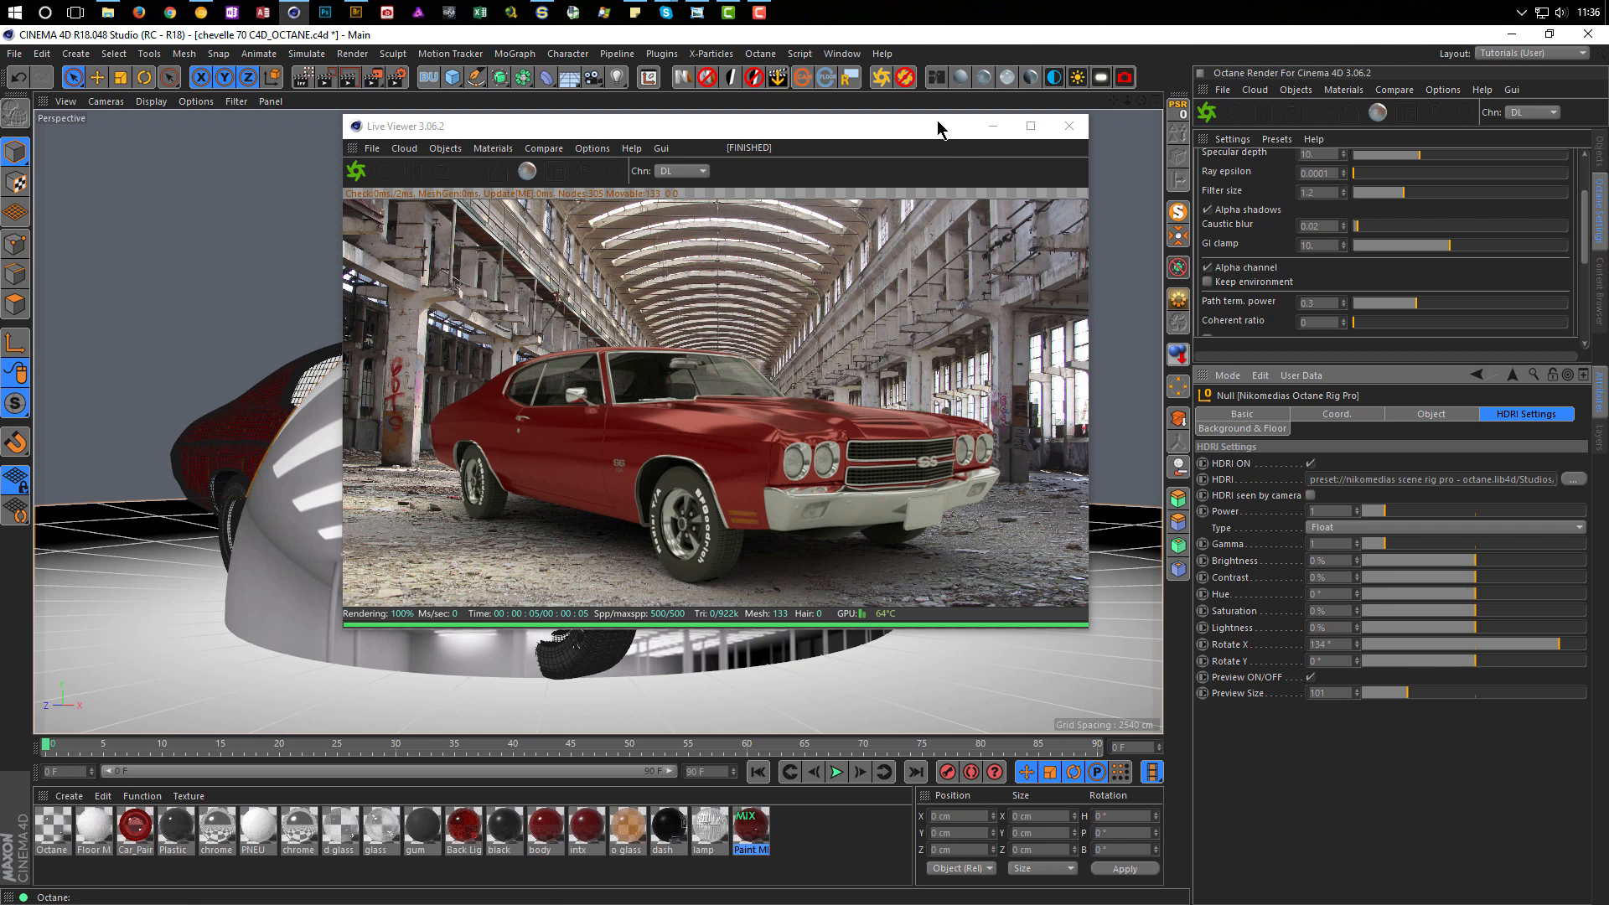
pyautogui.moveTo(923, 130); pyautogui.dragTo(1030, 145)
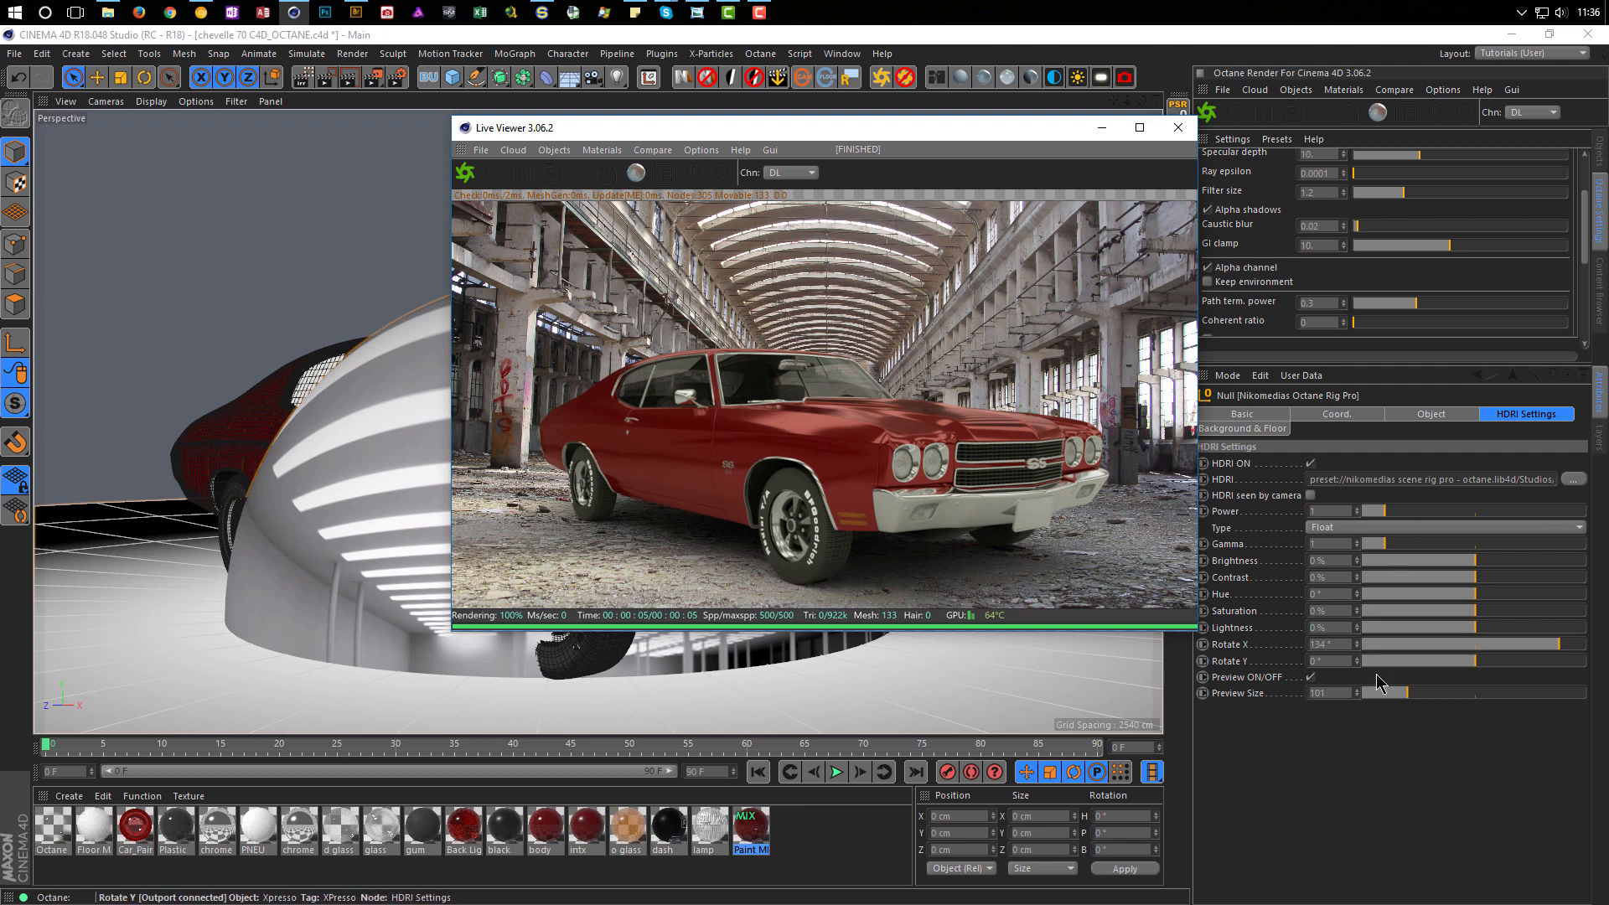
pyautogui.click(1311, 677)
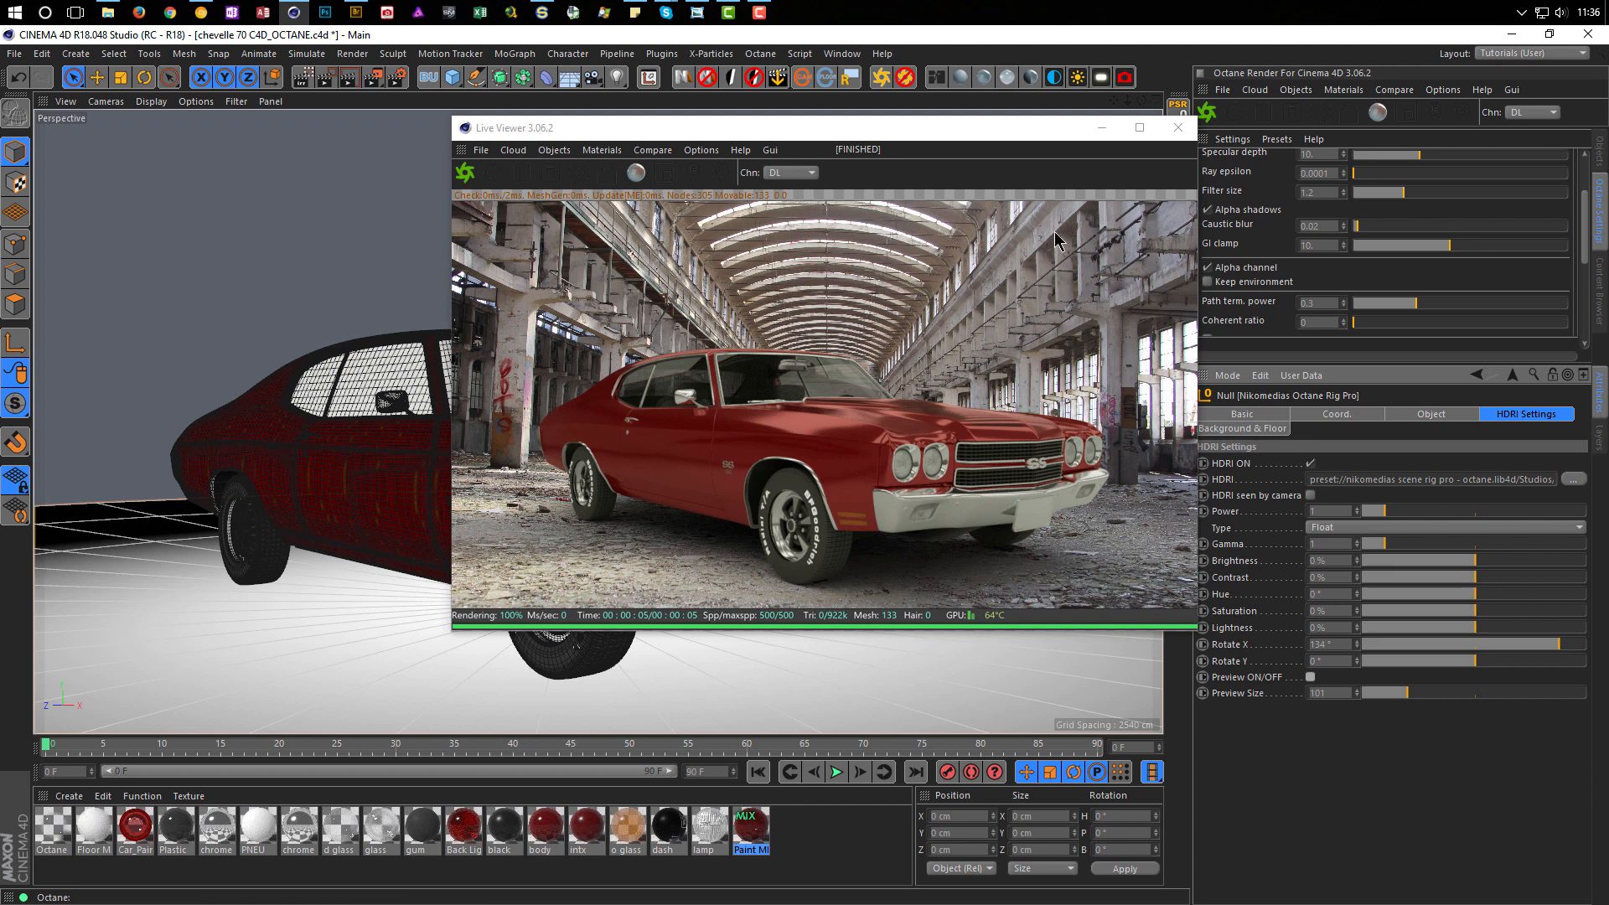
# Step: Load the industrial_decay_stock_63 image from My Backplates as the rig's HDRI and close the Content Browser
pyautogui.moveTo(995, 134); pyautogui.dragTo(1050, 135)
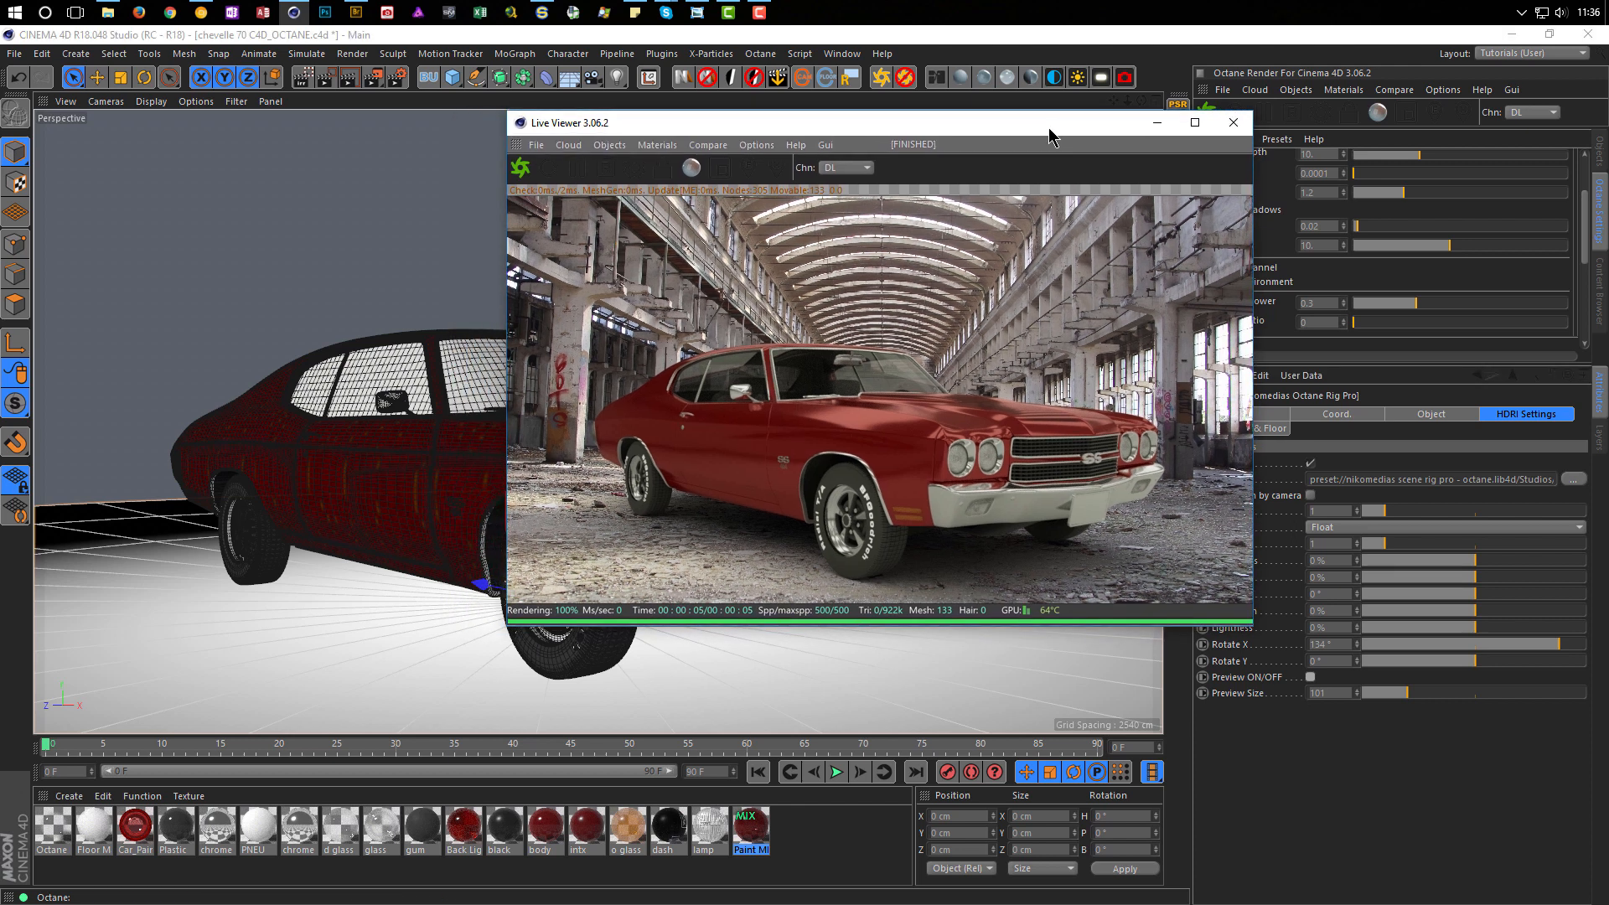
pyautogui.hotkey('shift', 'F8')
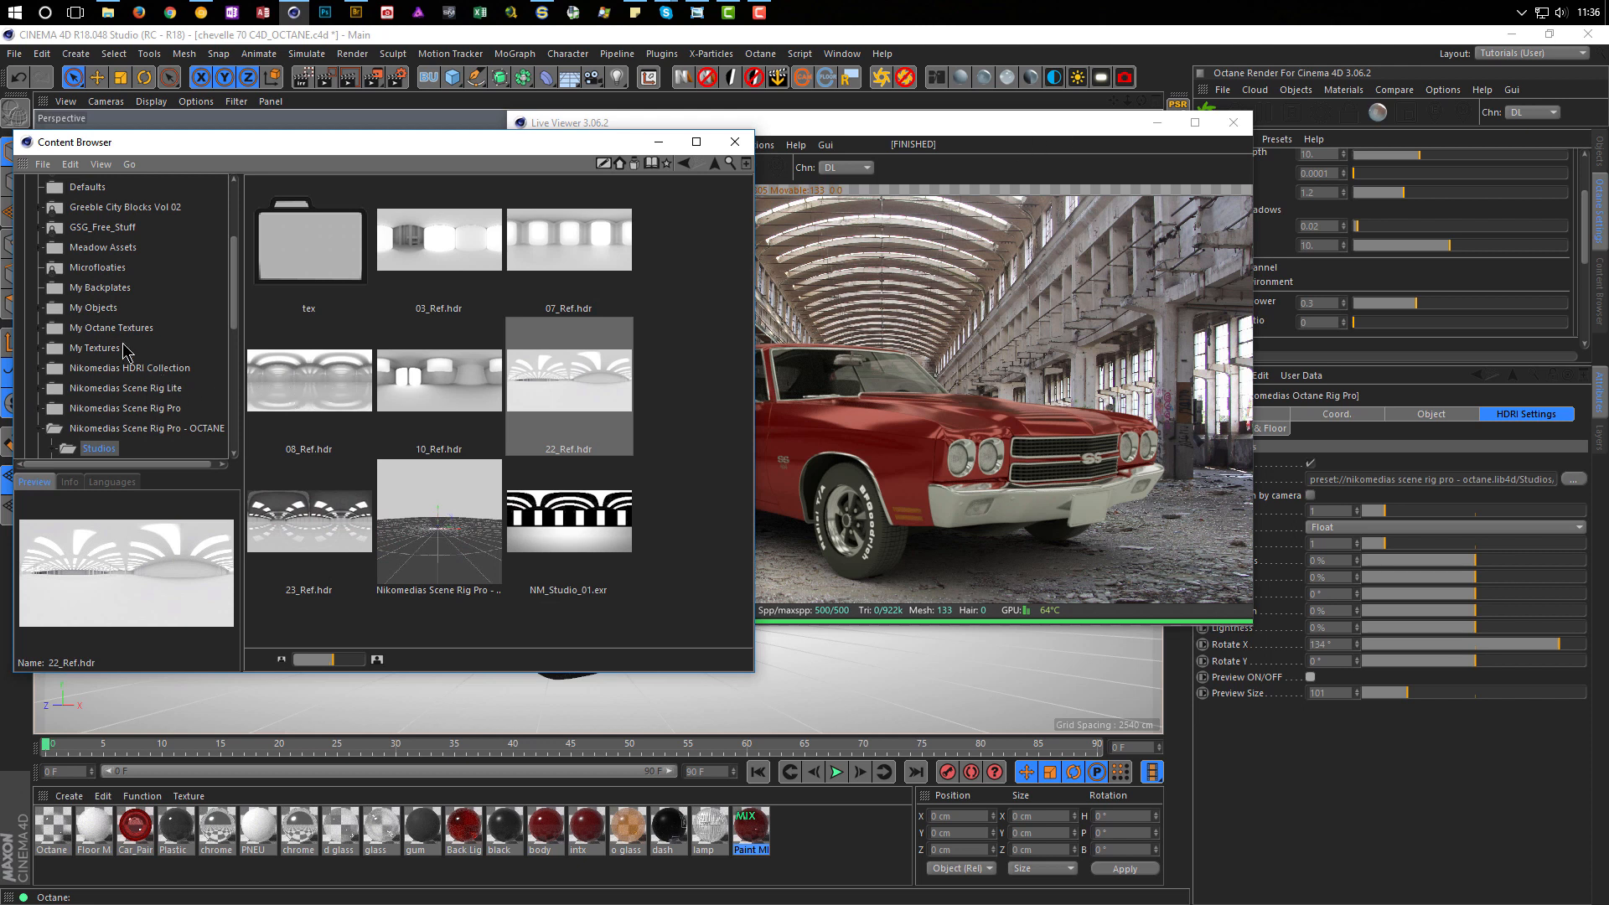
pyautogui.click(101, 288)
pyautogui.moveTo(571, 248); pyautogui.dragTo(1430, 484)
pyautogui.click(978, 127)
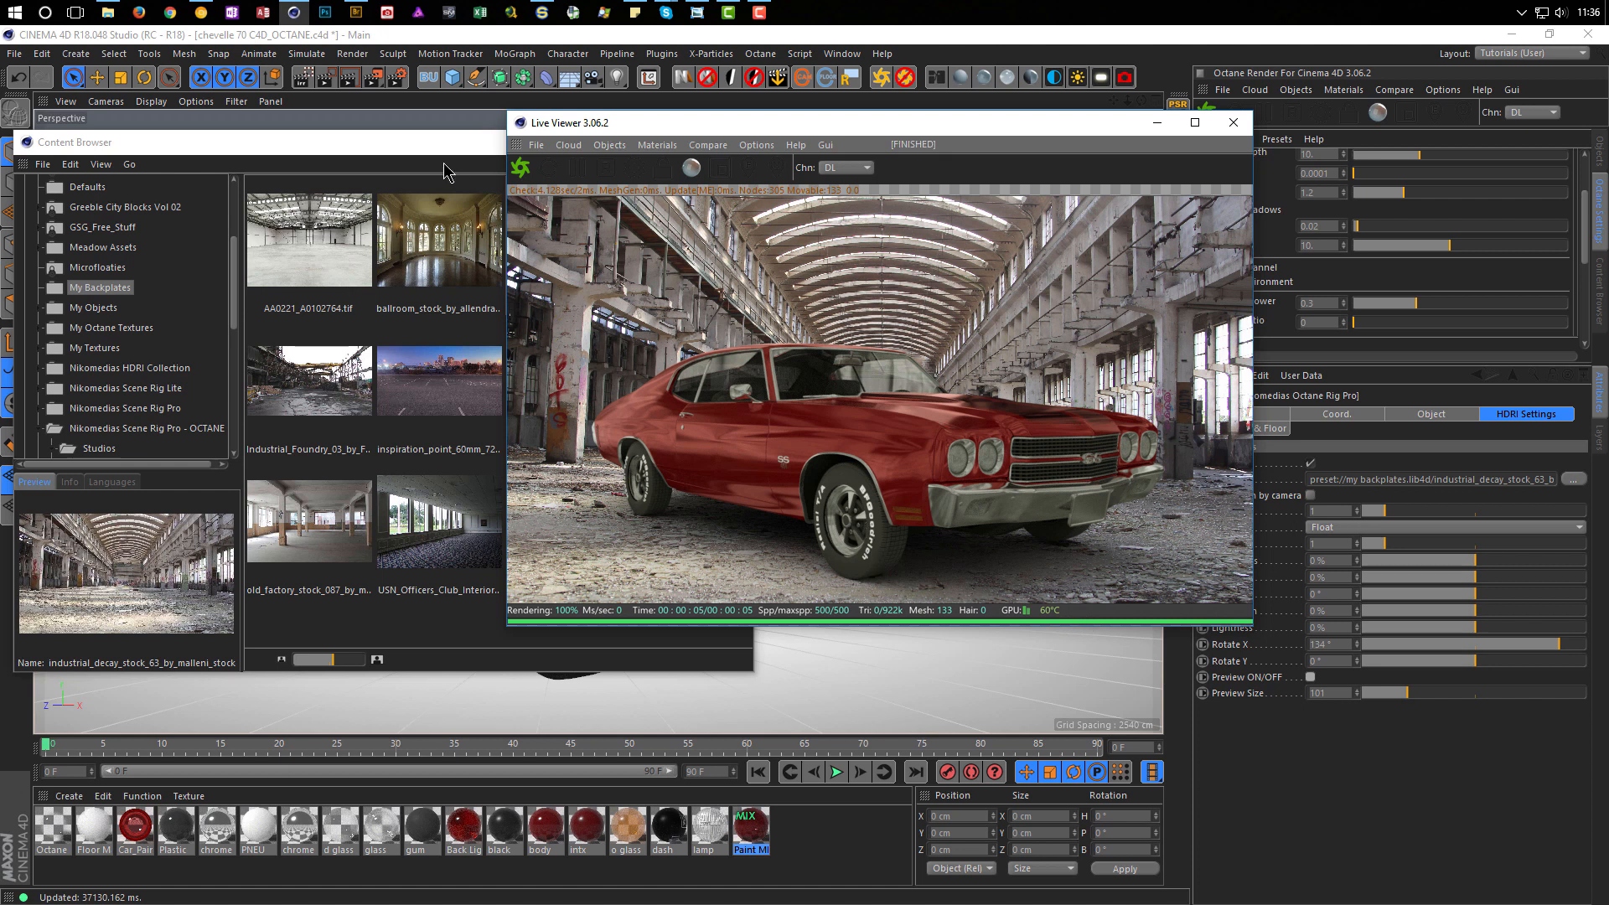
pyautogui.moveTo(432, 155); pyautogui.dragTo(441, 308)
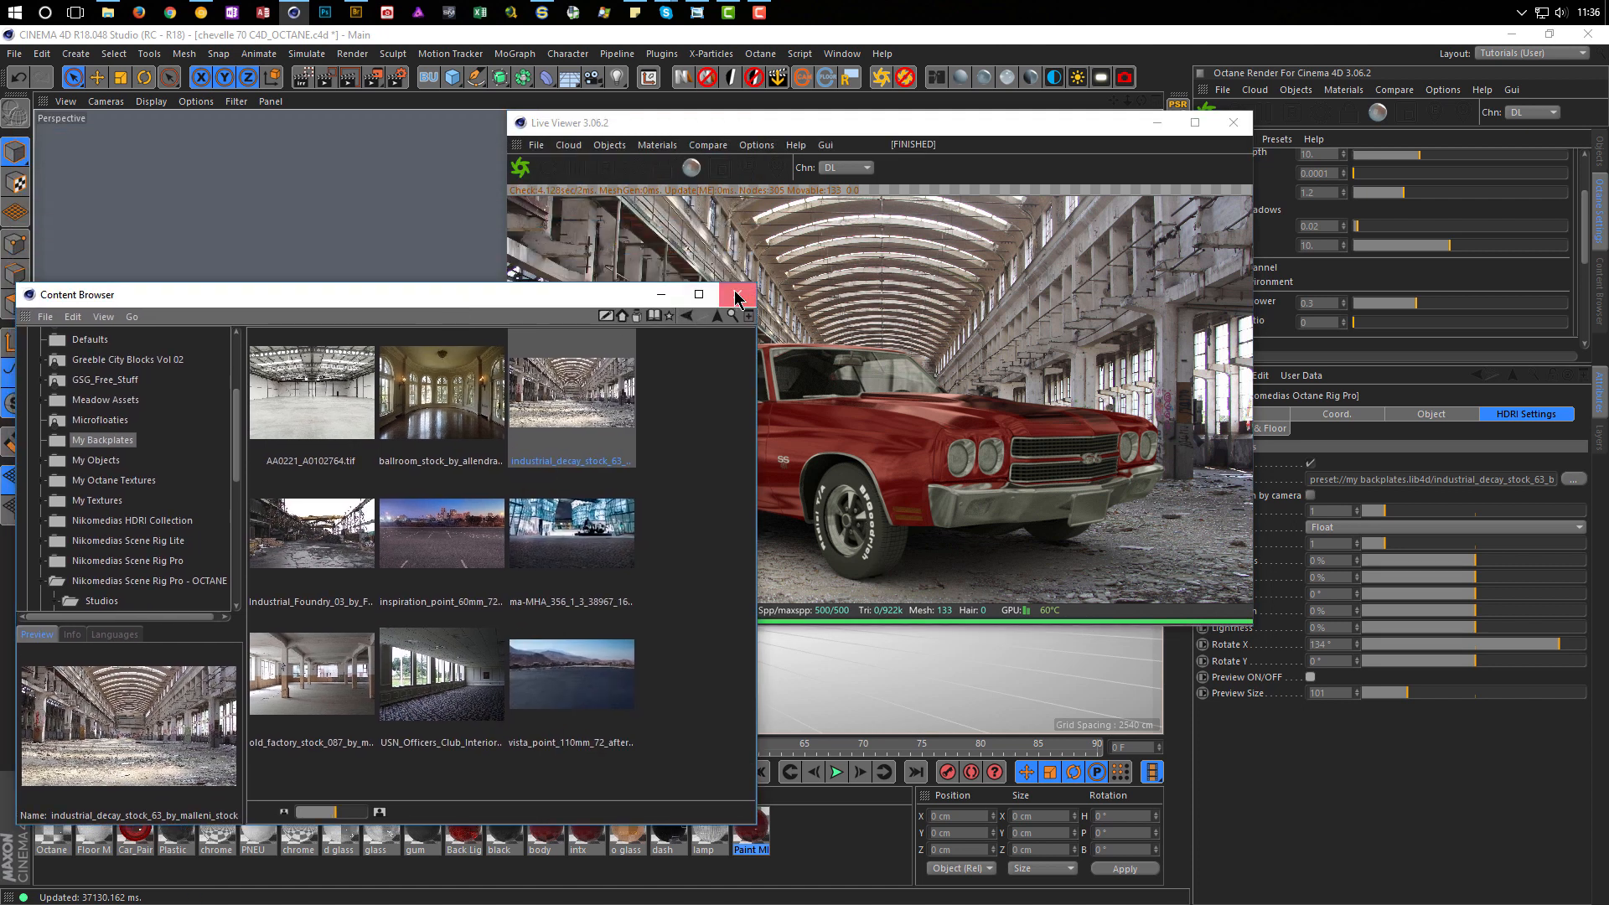
pyautogui.click(738, 295)
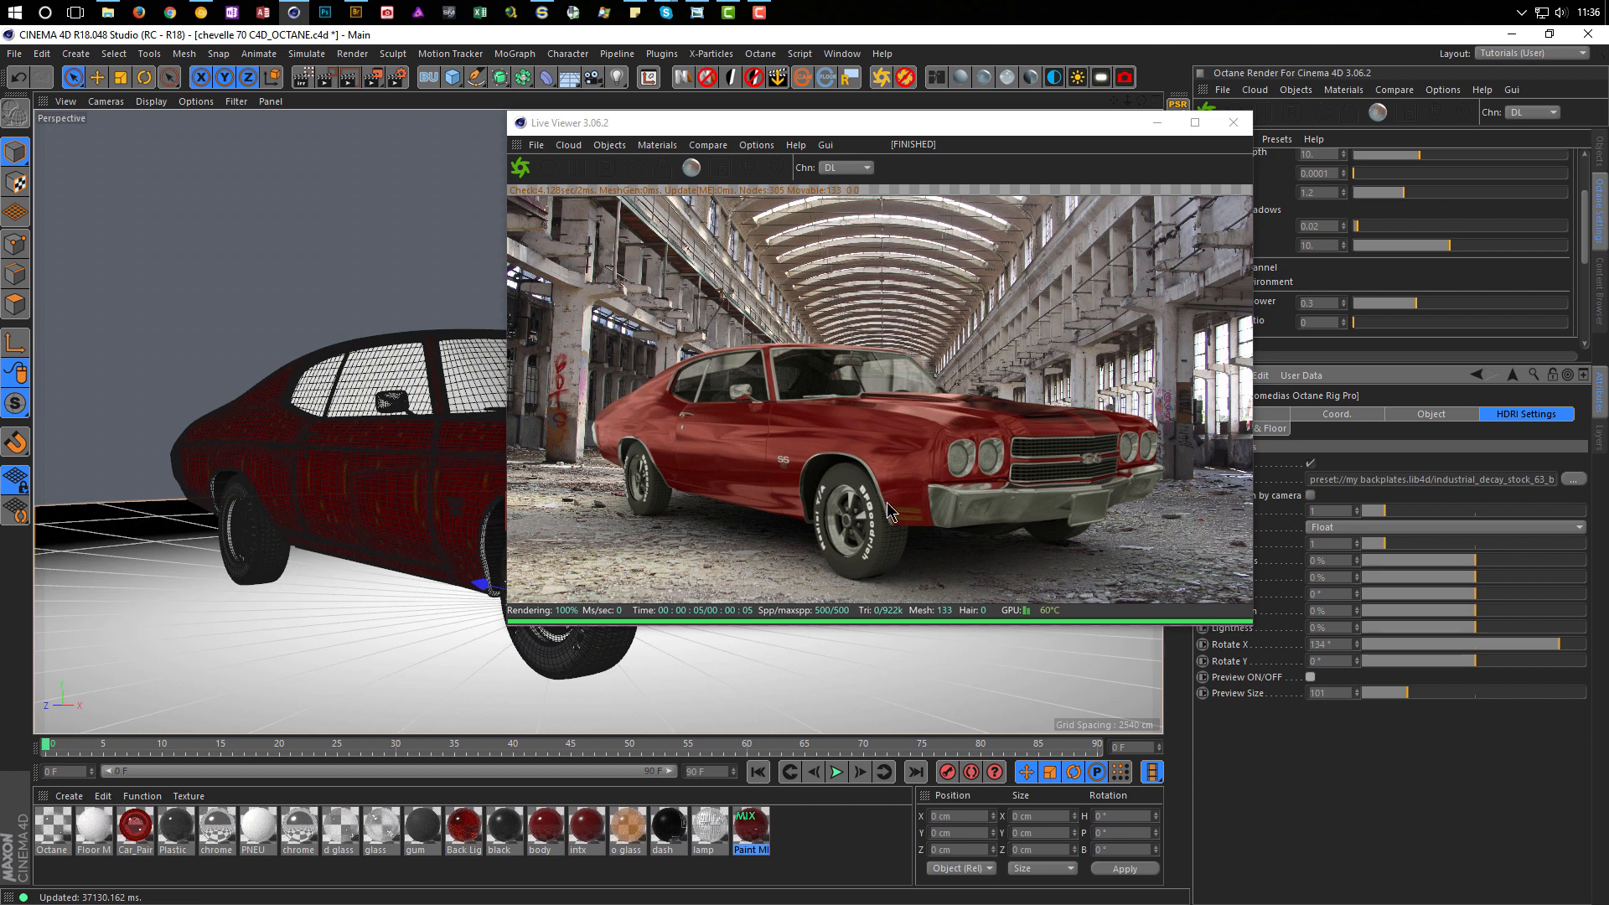
# Step: Try an HDRI Power of 2 on the rig and set it back to 1
pyautogui.moveTo(1349, 508); pyautogui.dragTo(1311, 513)
pyautogui.write('2')
pyautogui.press('Return')
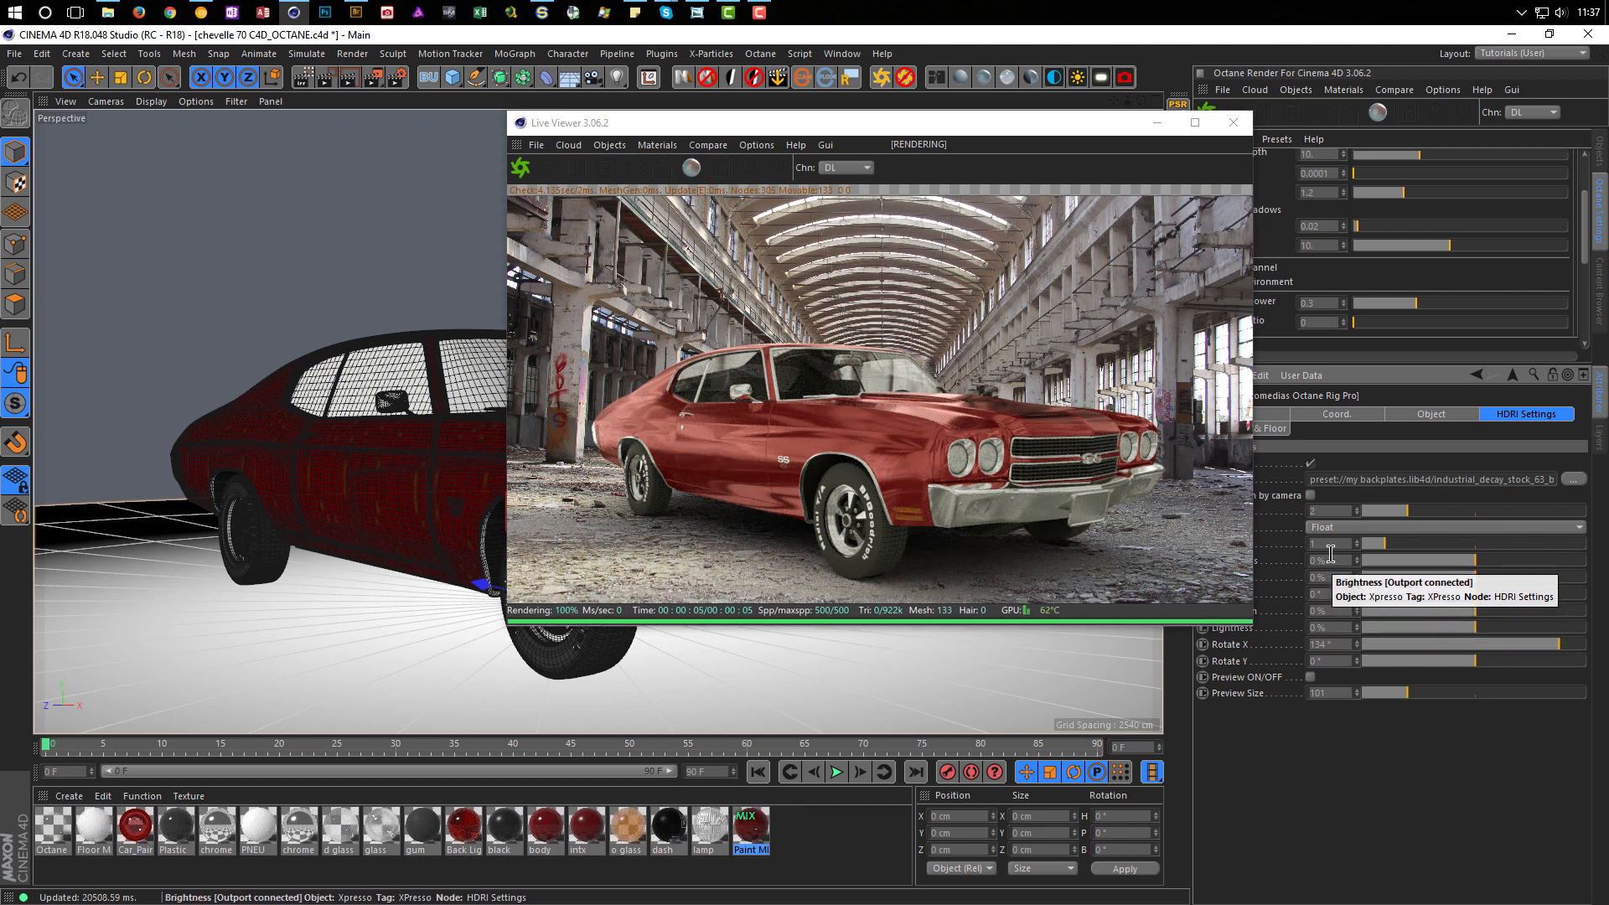
pyautogui.click(1340, 510)
pyautogui.write('1')
pyautogui.press('Return')
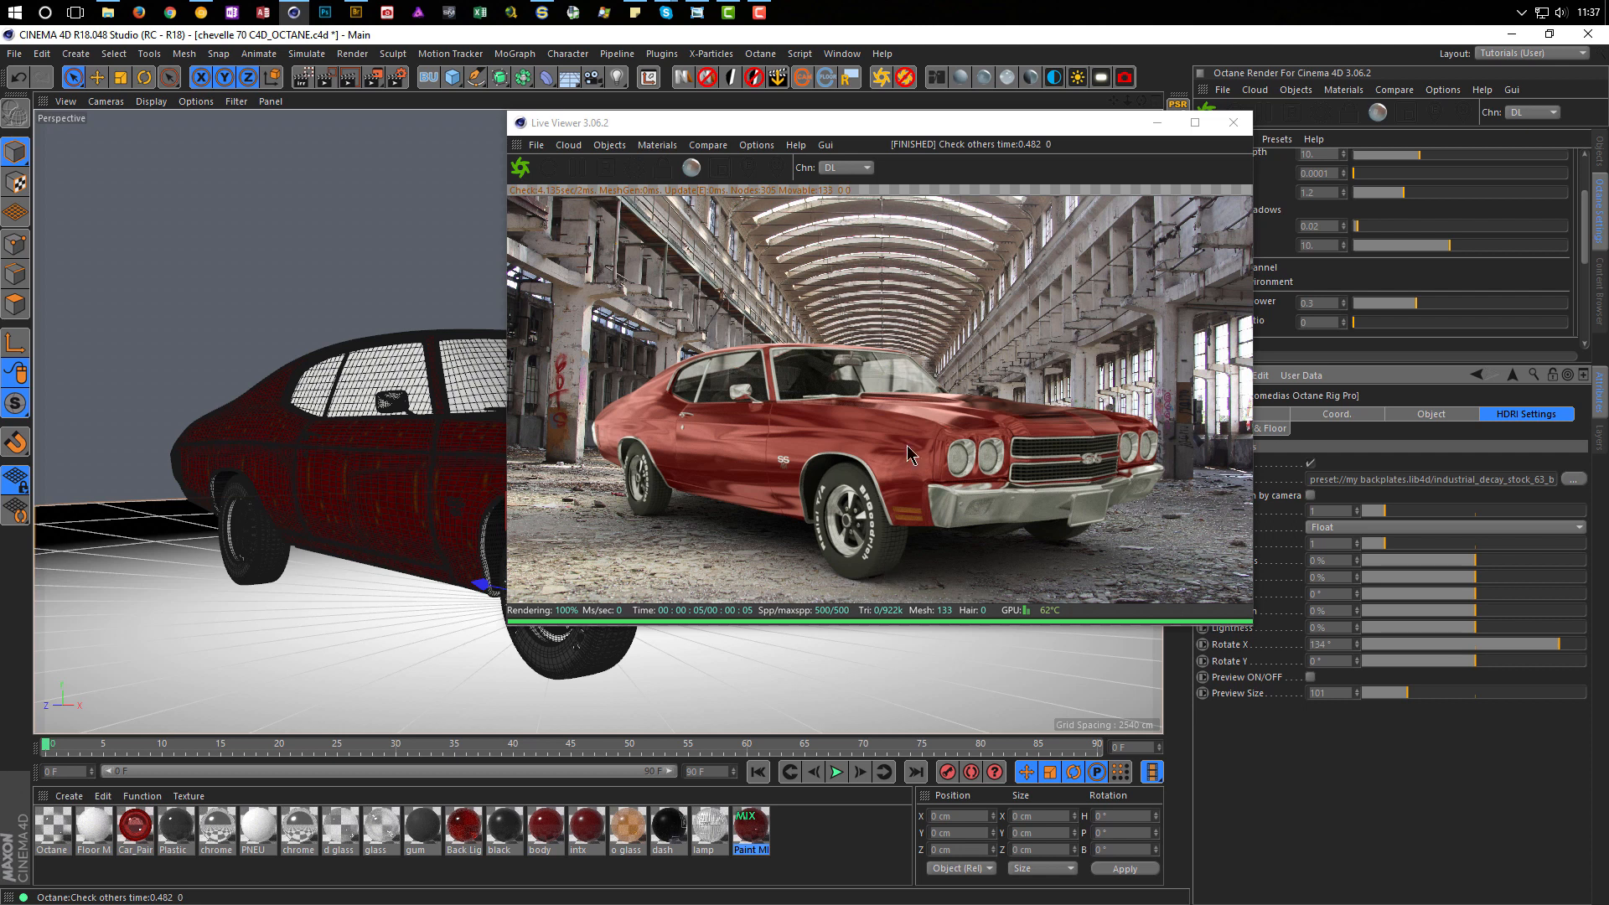
# Step: Open the gum material in the Octane Node Editor, set its diffuse RgbSpectrum V value to 0.015 and close the editor
pyautogui.moveTo(961, 126); pyautogui.dragTo(992, 224)
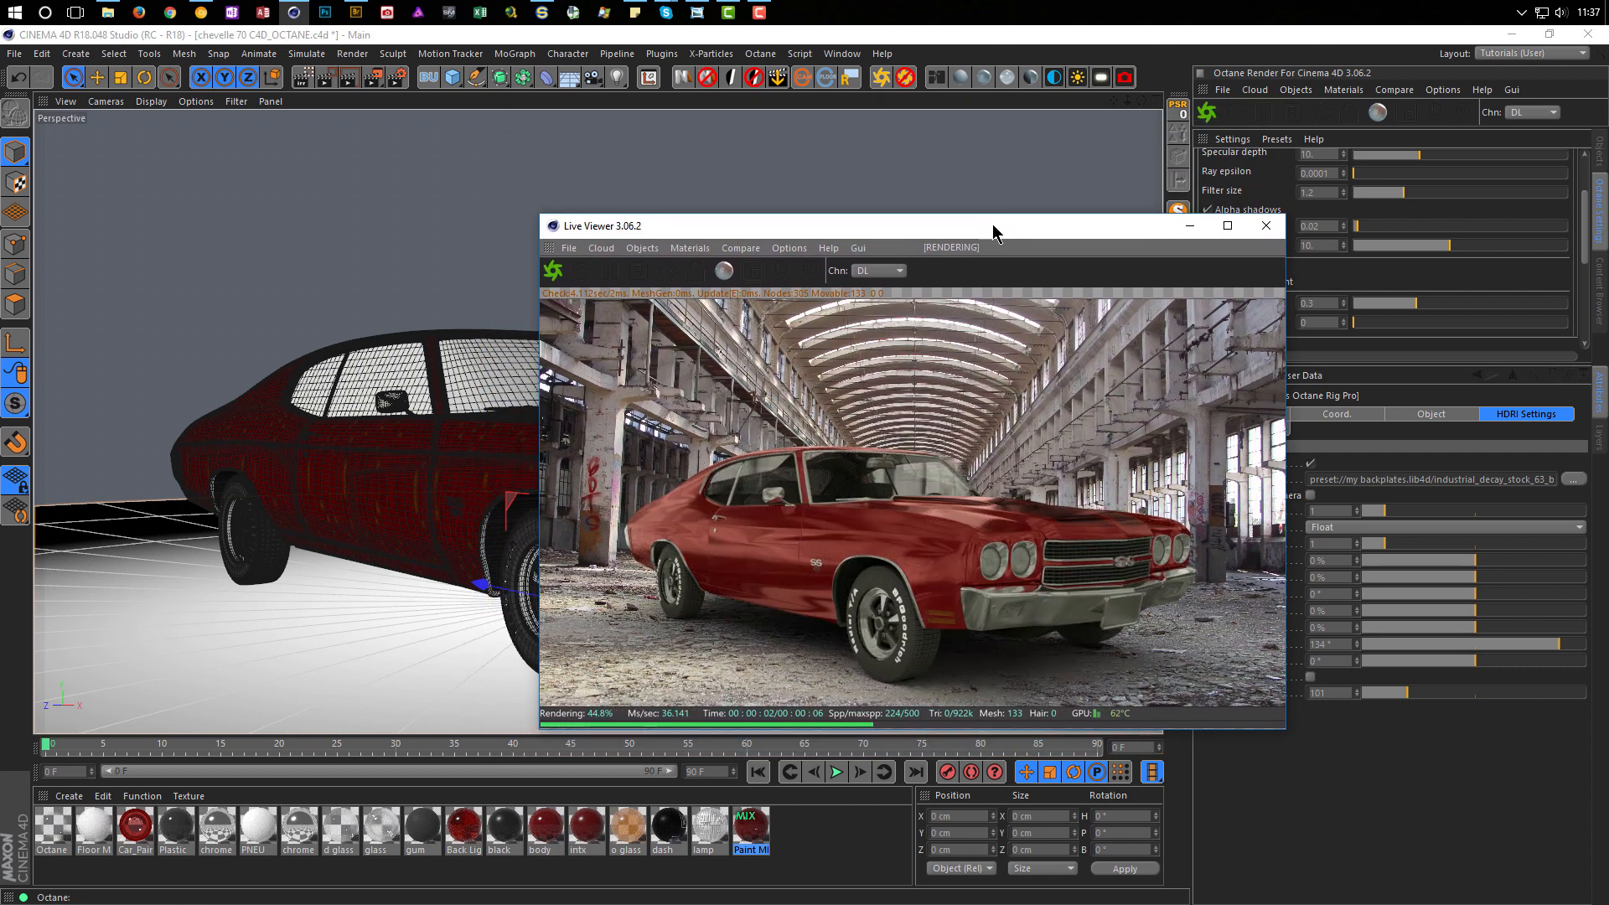
pyautogui.click(424, 829)
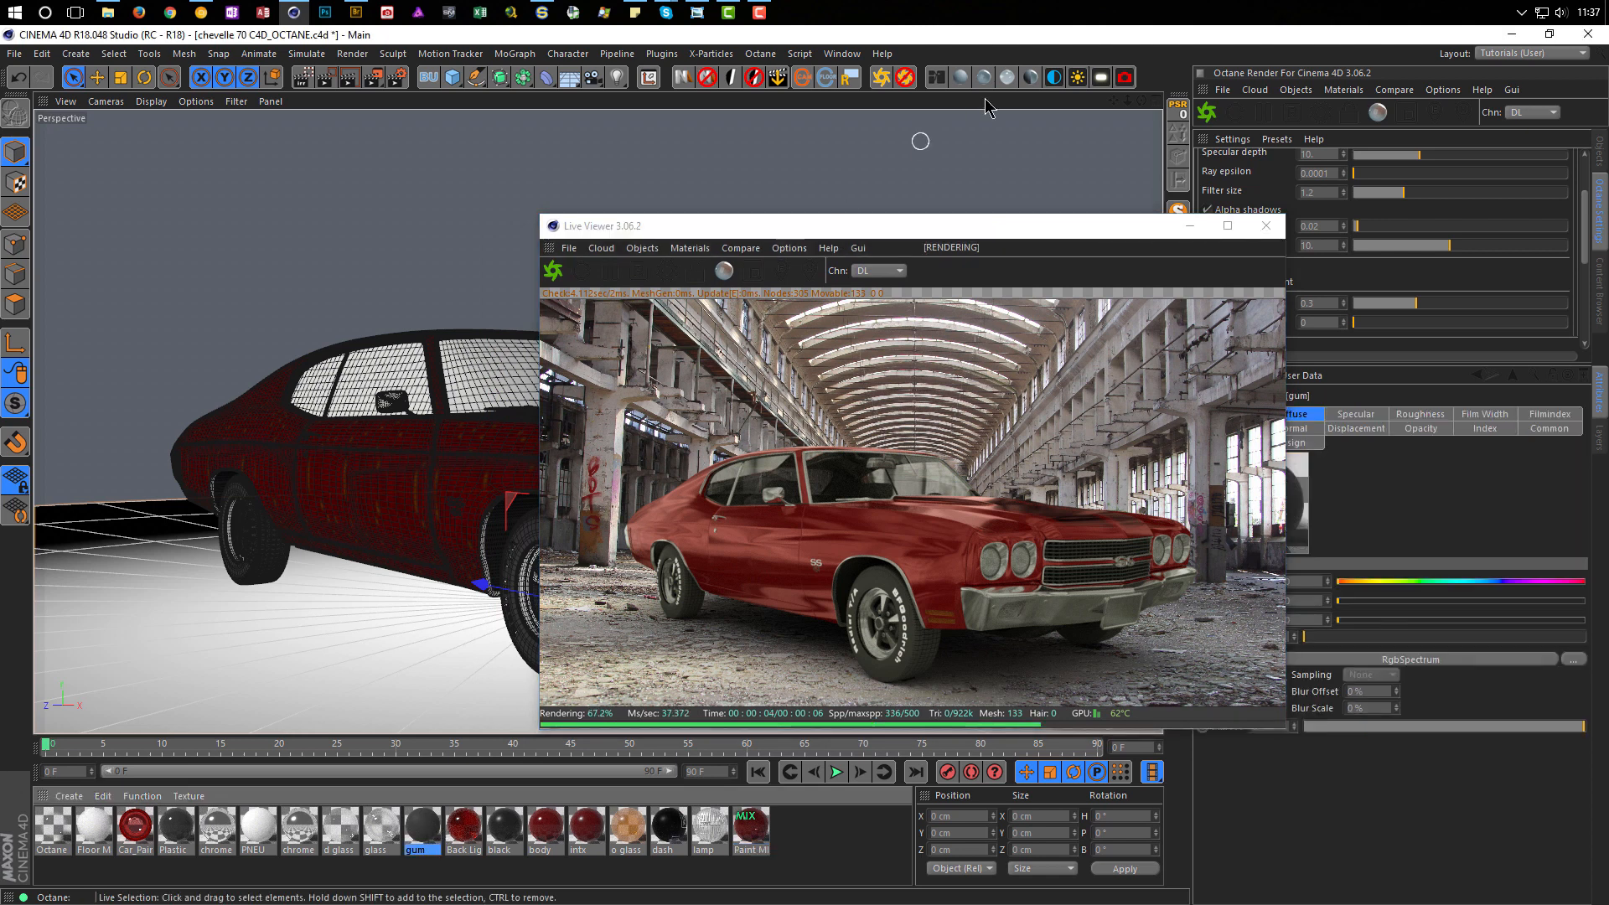
pyautogui.click(943, 80)
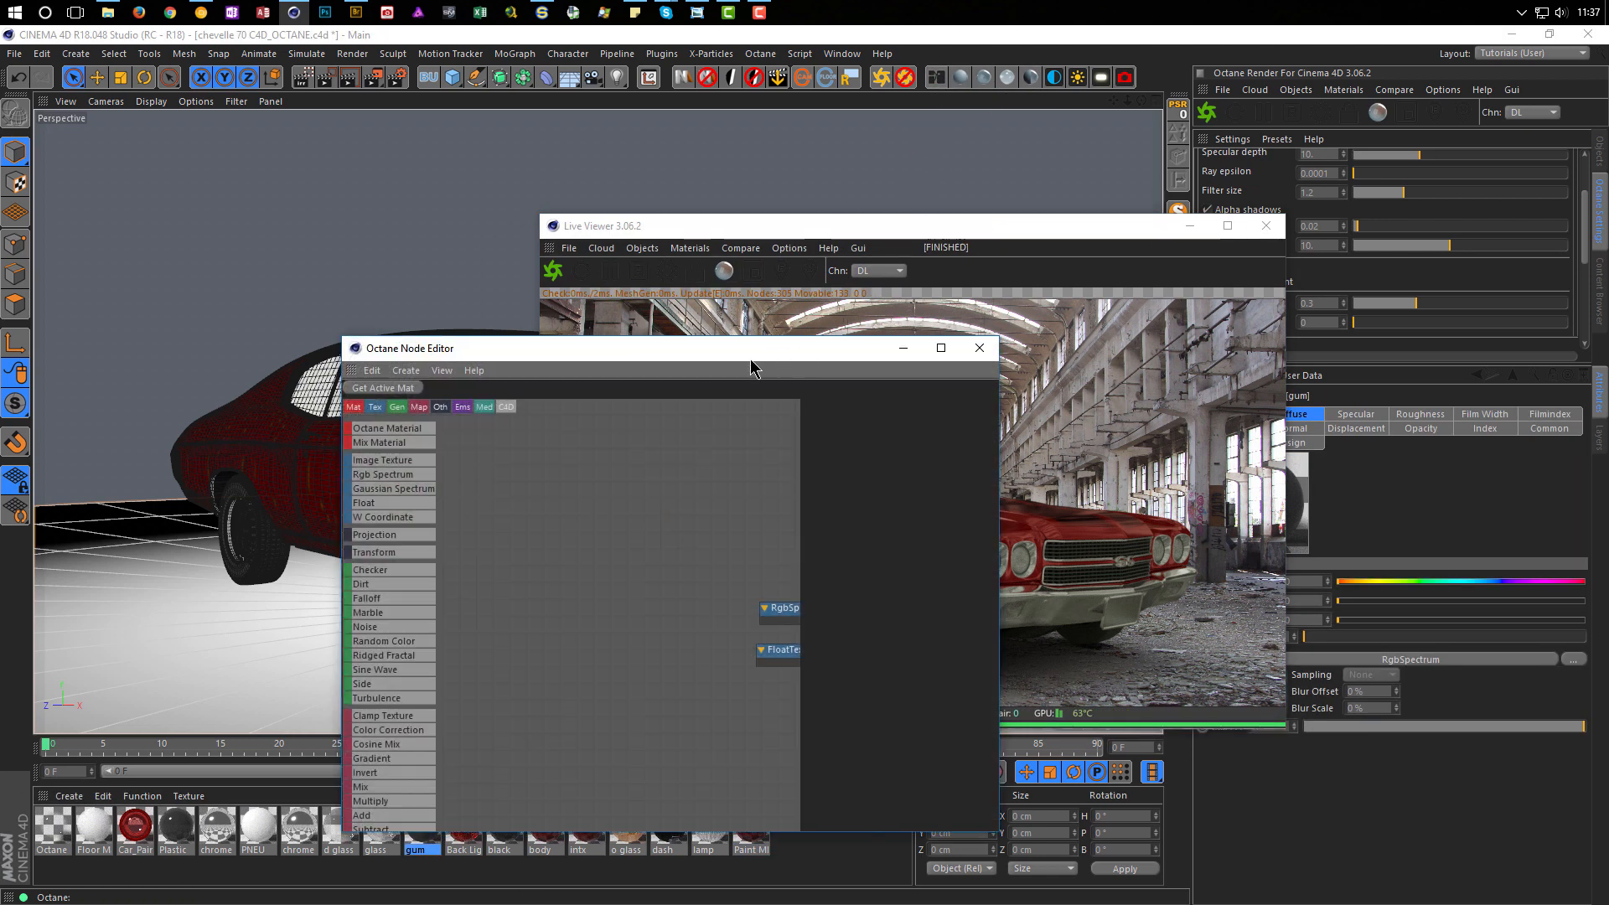
pyautogui.moveTo(738, 356); pyautogui.dragTo(460, 172)
pyautogui.moveTo(429, 355); pyautogui.dragTo(171, 309, button='middle')
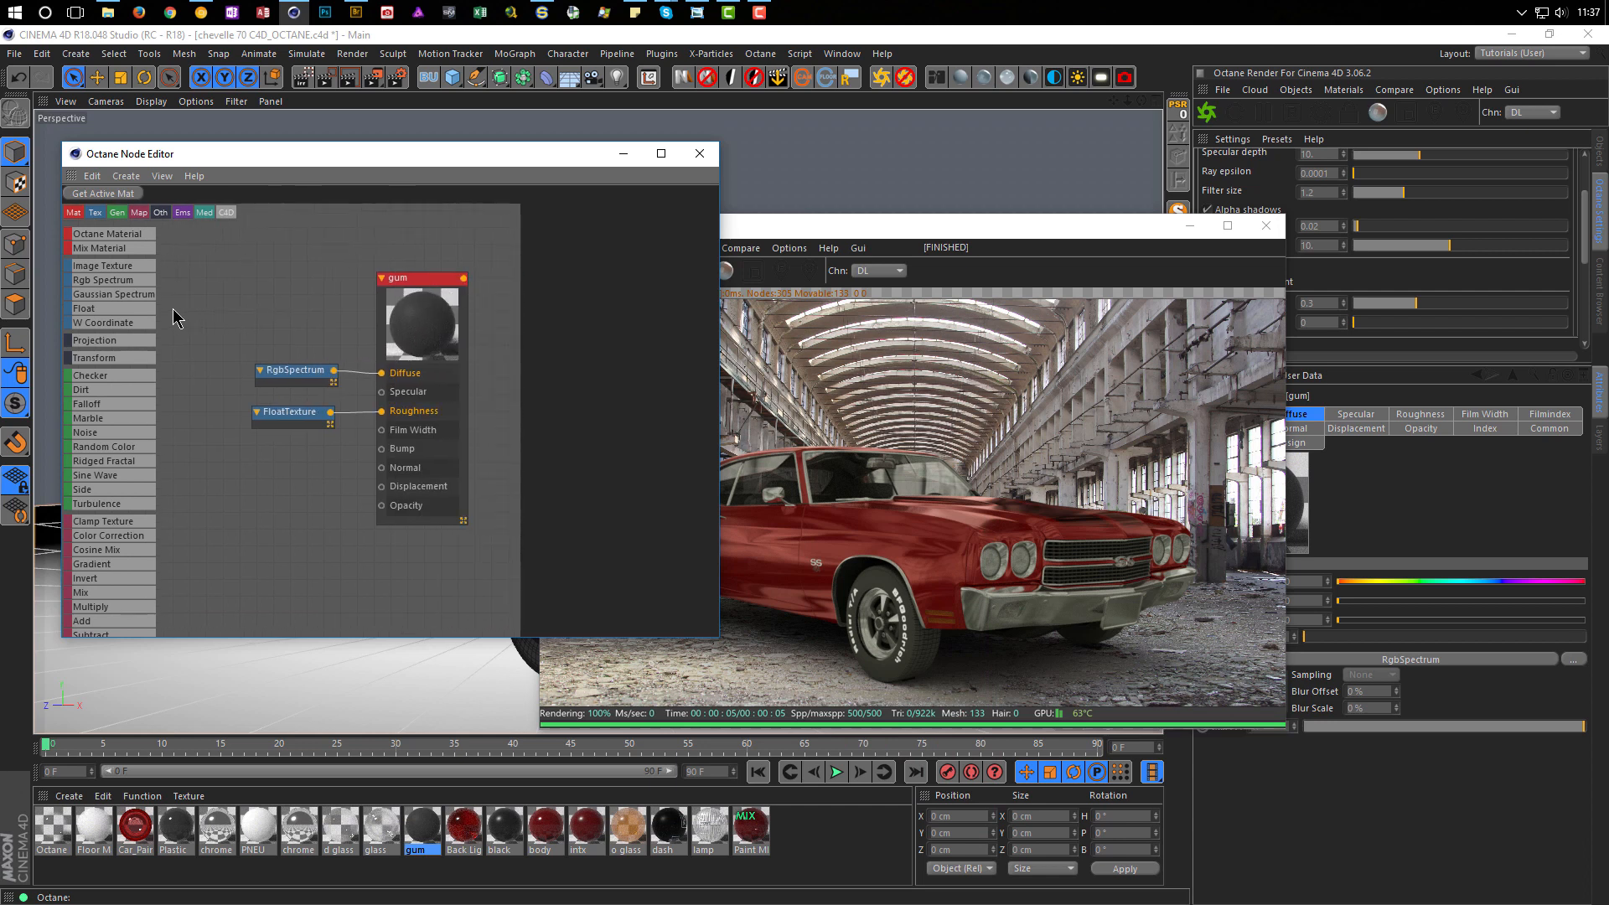
pyautogui.click(278, 371)
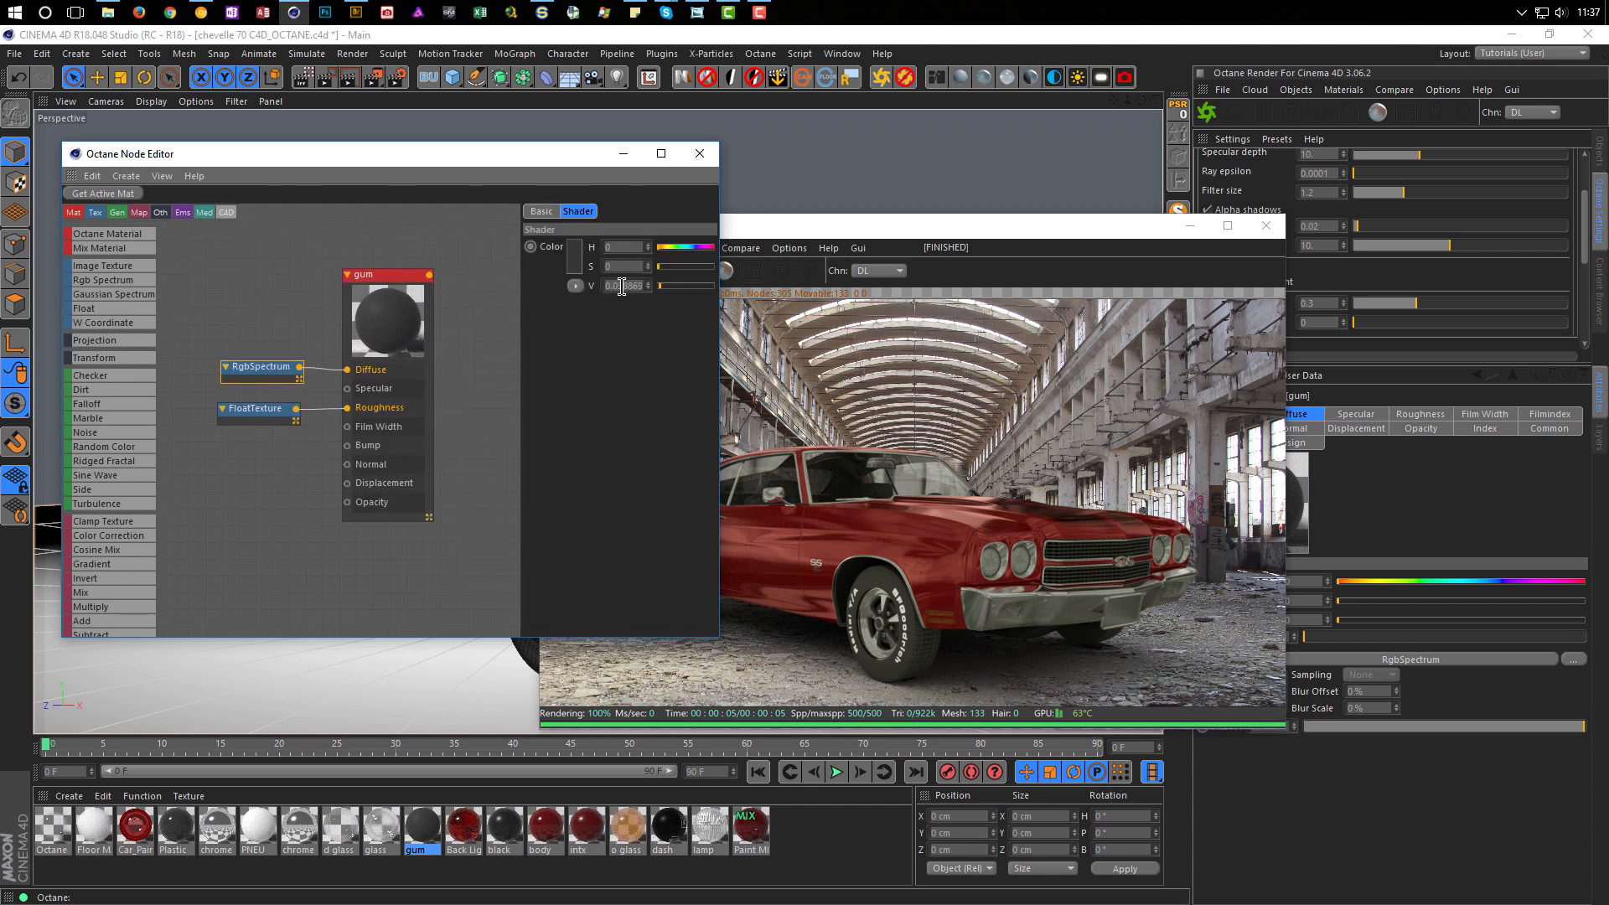
pyautogui.moveTo(625, 286); pyautogui.dragTo(686, 307)
pyautogui.press('Return')
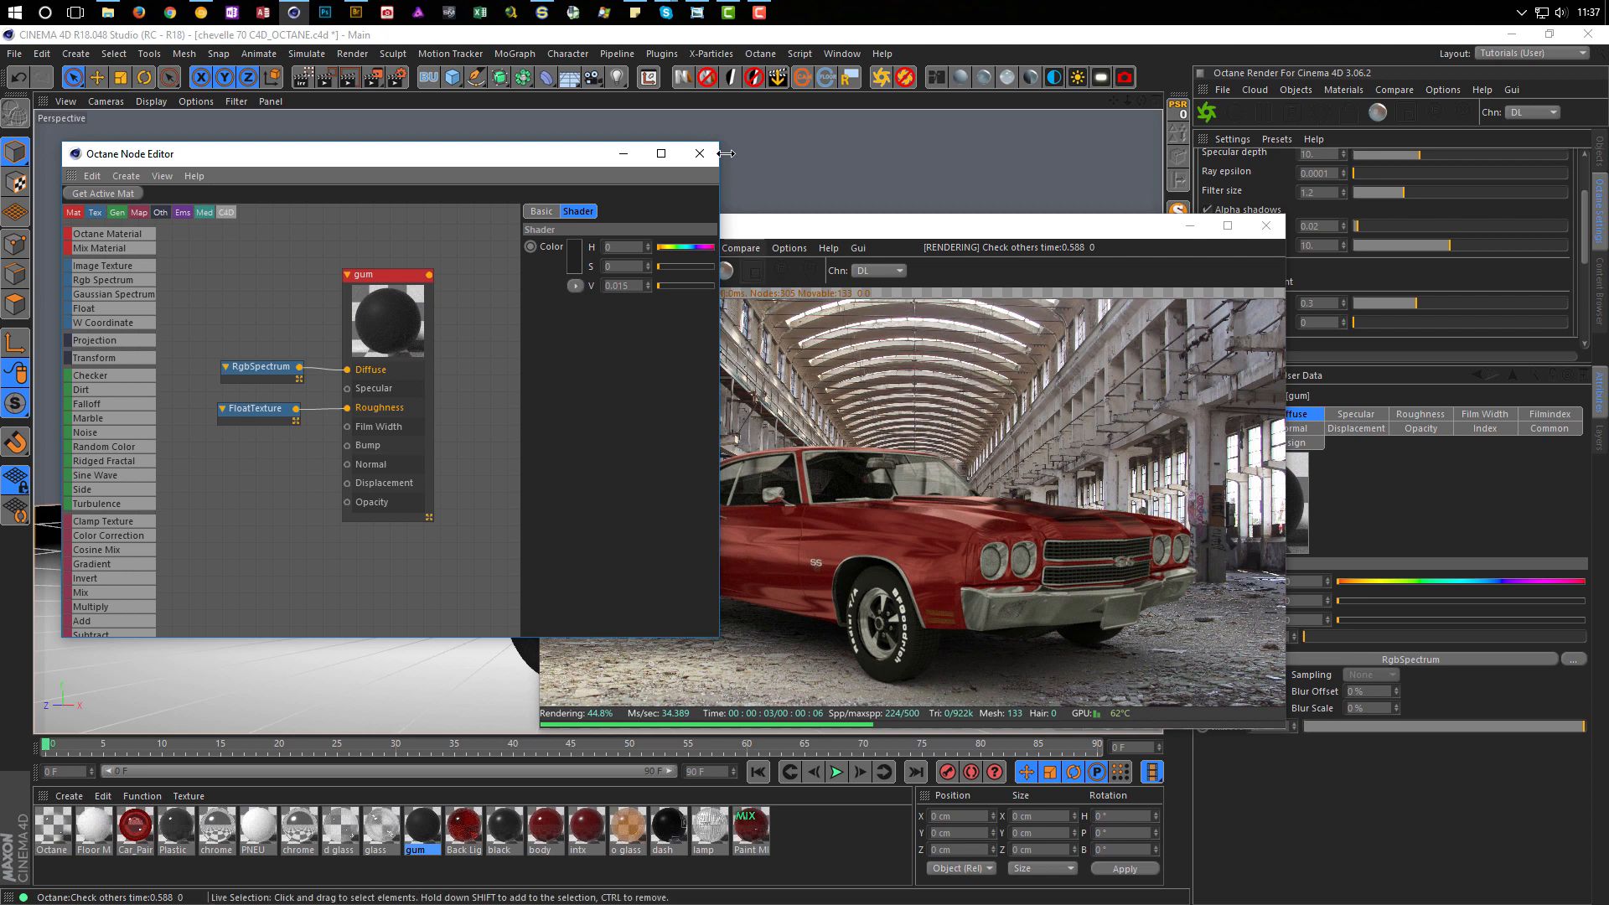
pyautogui.click(700, 154)
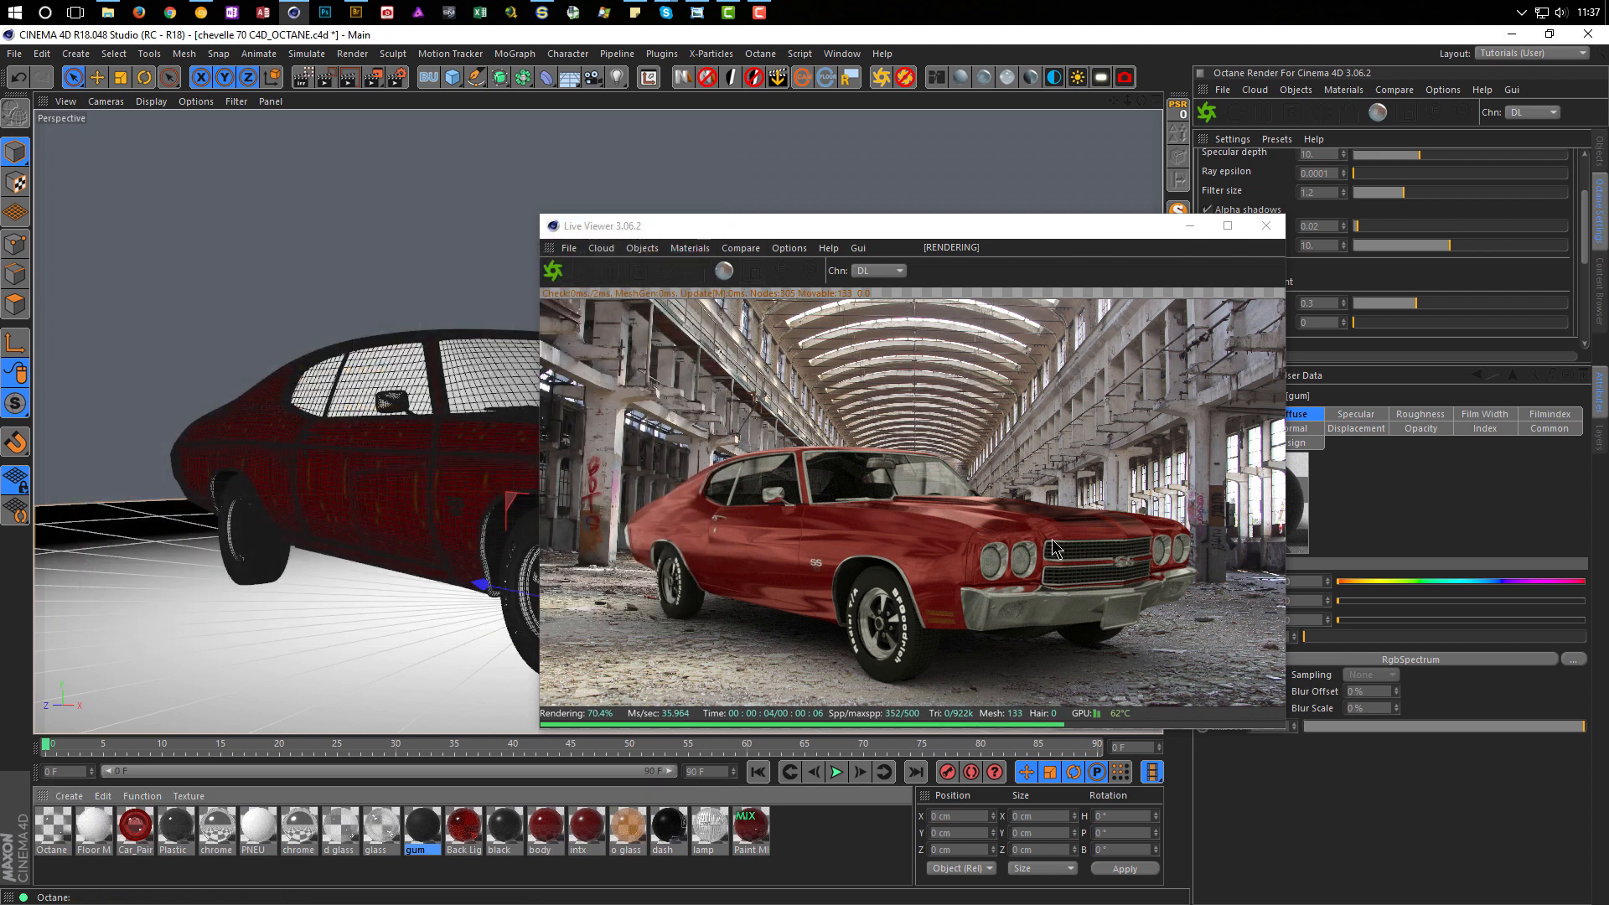
# Step: Show the Octane rig's Background & Floor settings and select the ma-MHA_356_1_3_38967_16-9.tif backplate in the Content Browser
pyautogui.moveTo(997, 217); pyautogui.dragTo(897, 128)
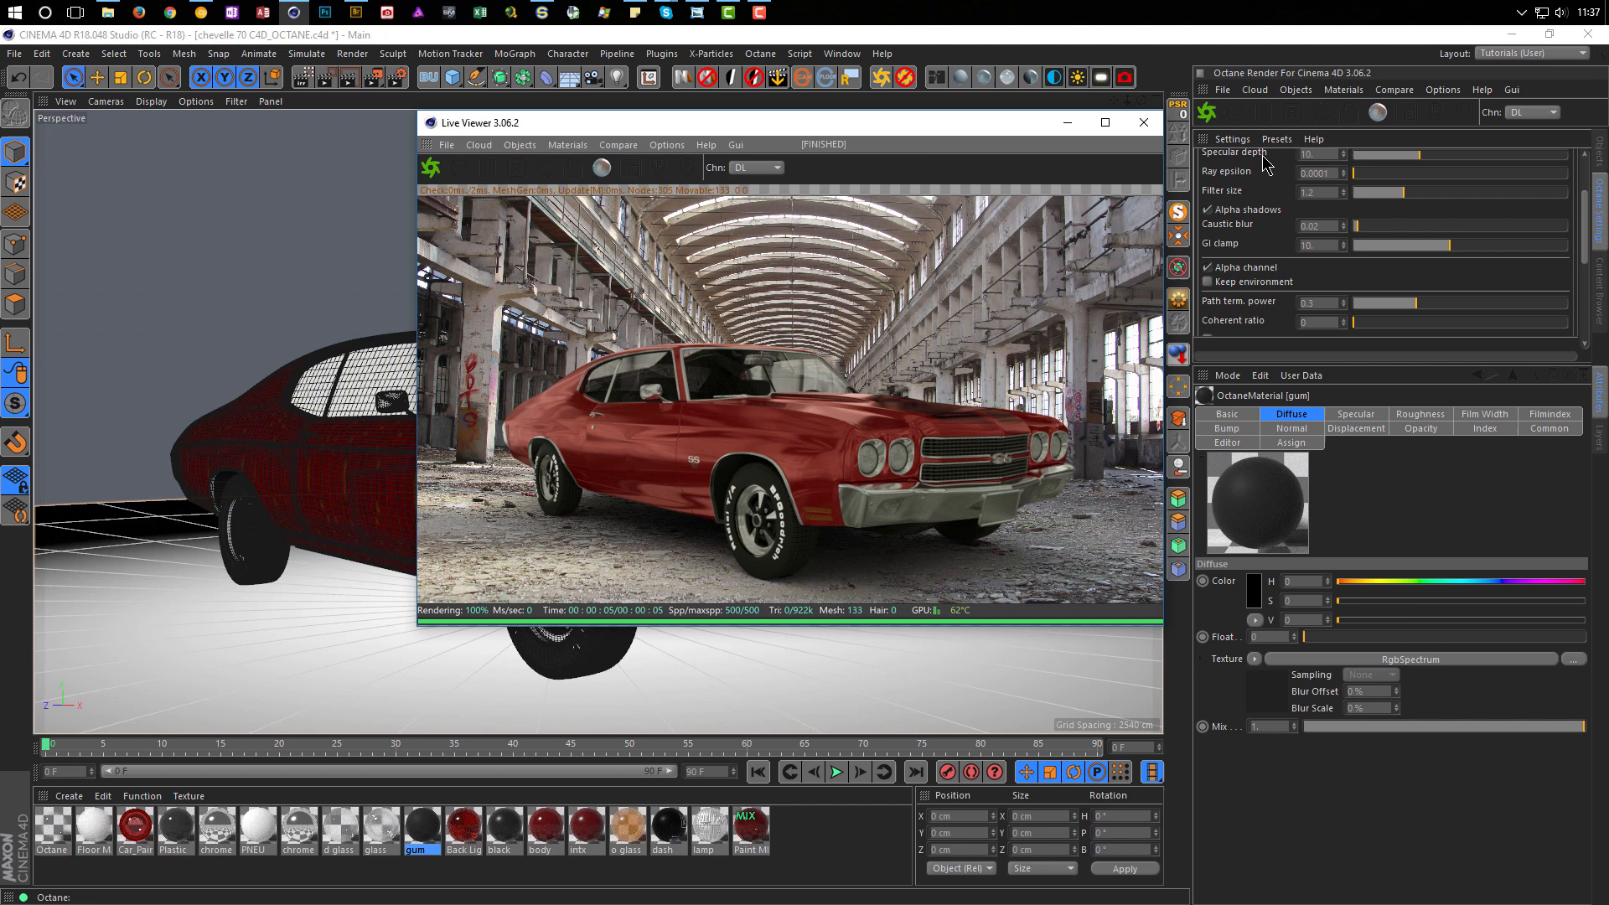
pyautogui.click(1599, 155)
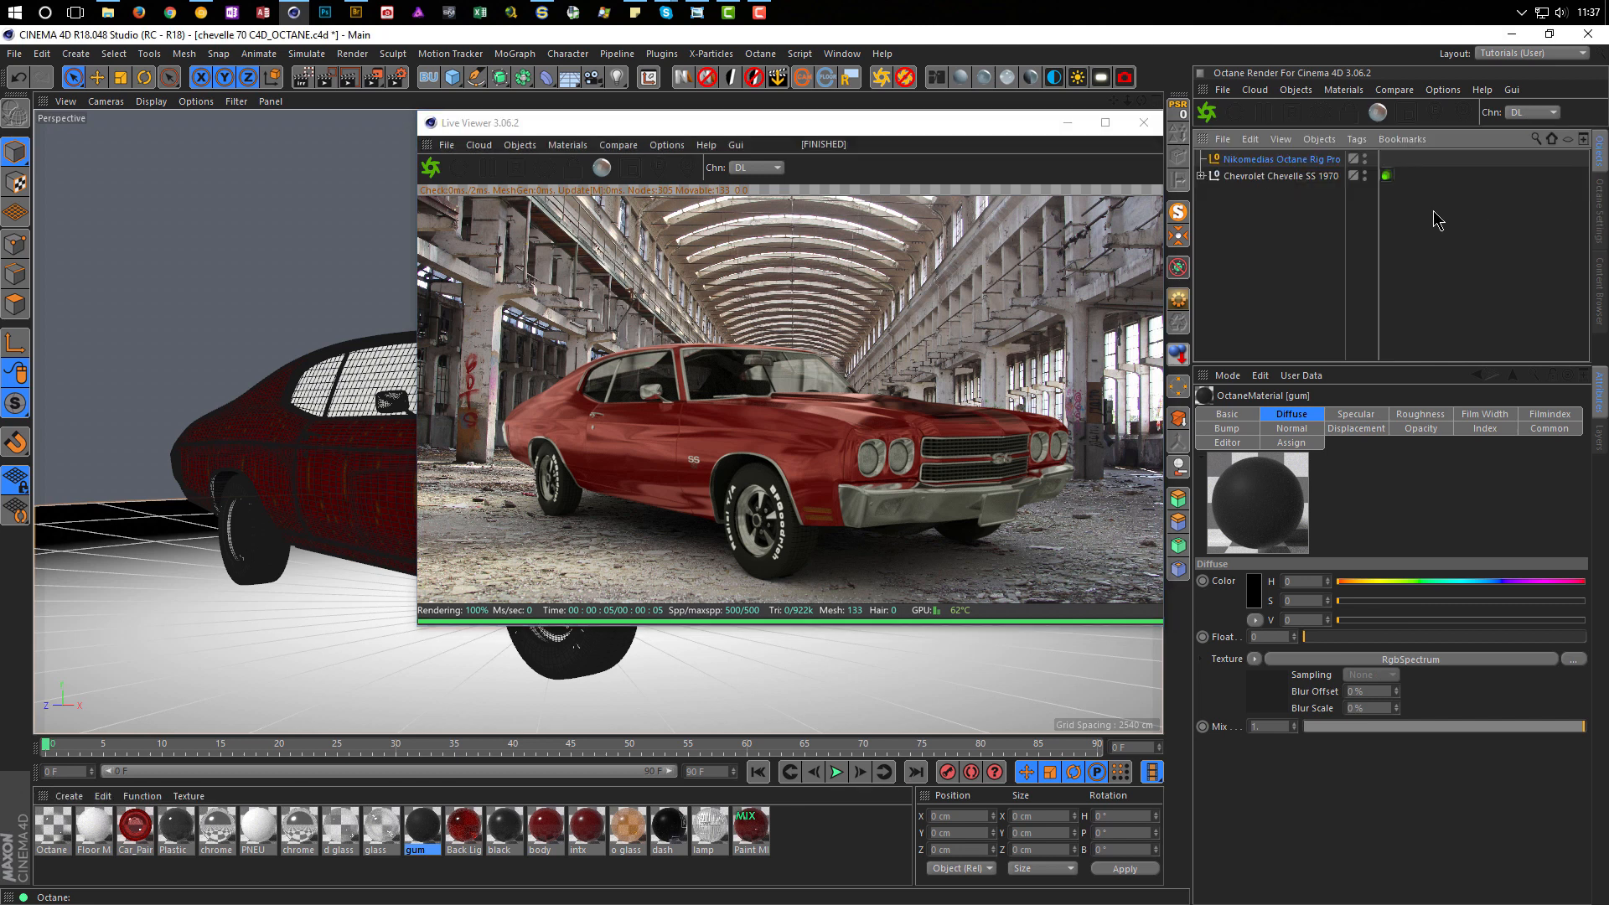
pyautogui.click(1280, 167)
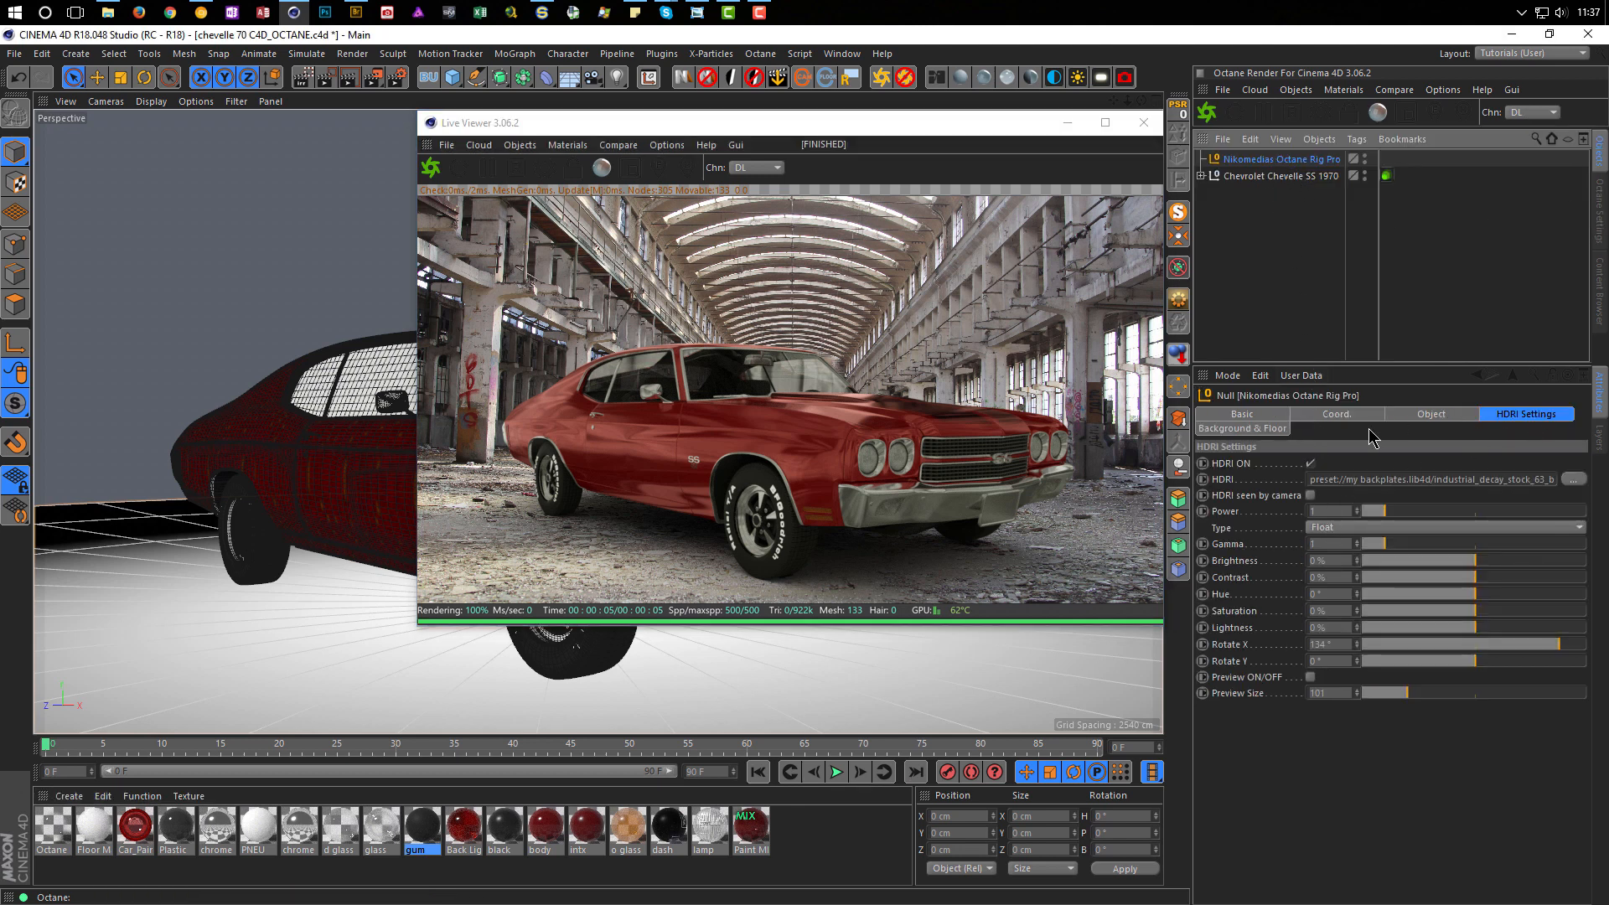
pyautogui.click(1251, 429)
pyautogui.moveTo(914, 134); pyautogui.dragTo(997, 112)
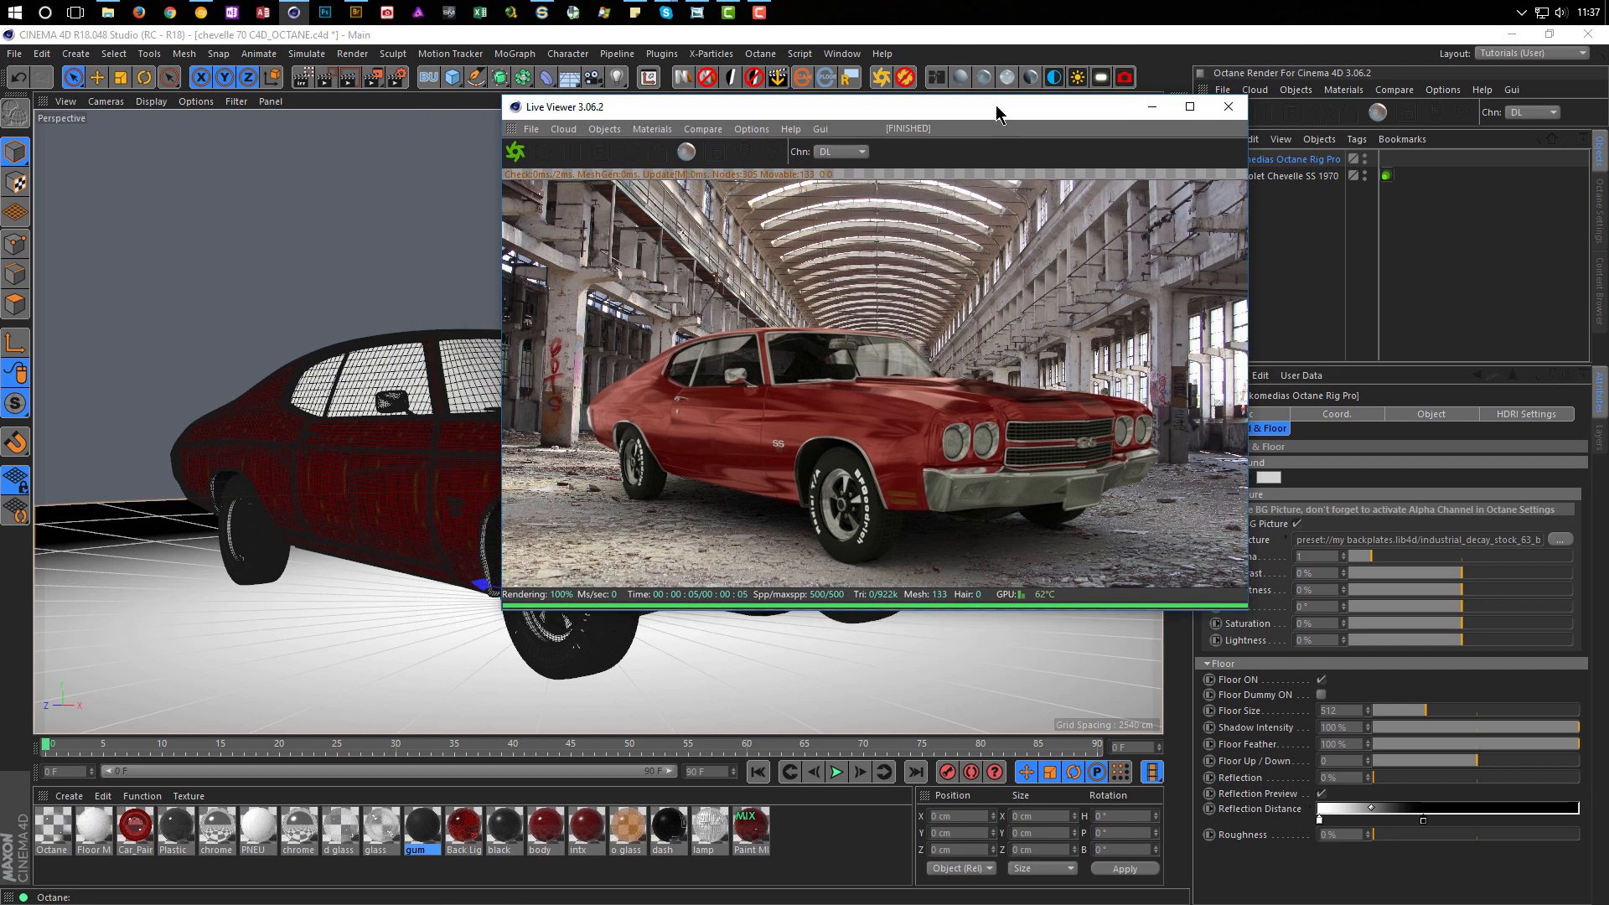
pyautogui.hotkey('shift', 'F8')
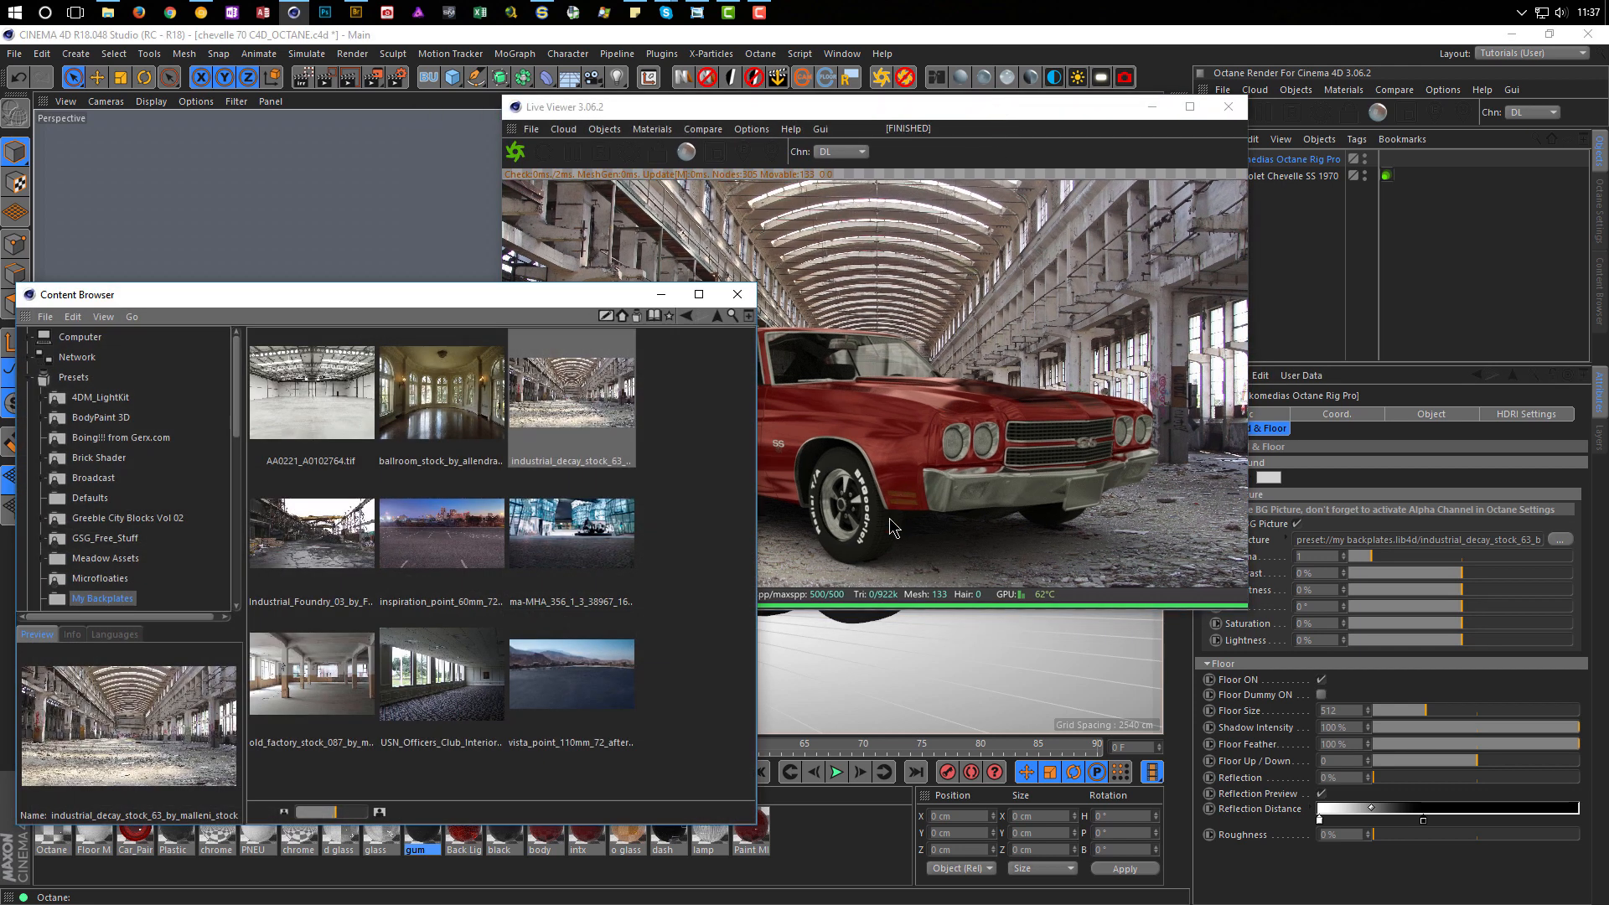
pyautogui.click(580, 540)
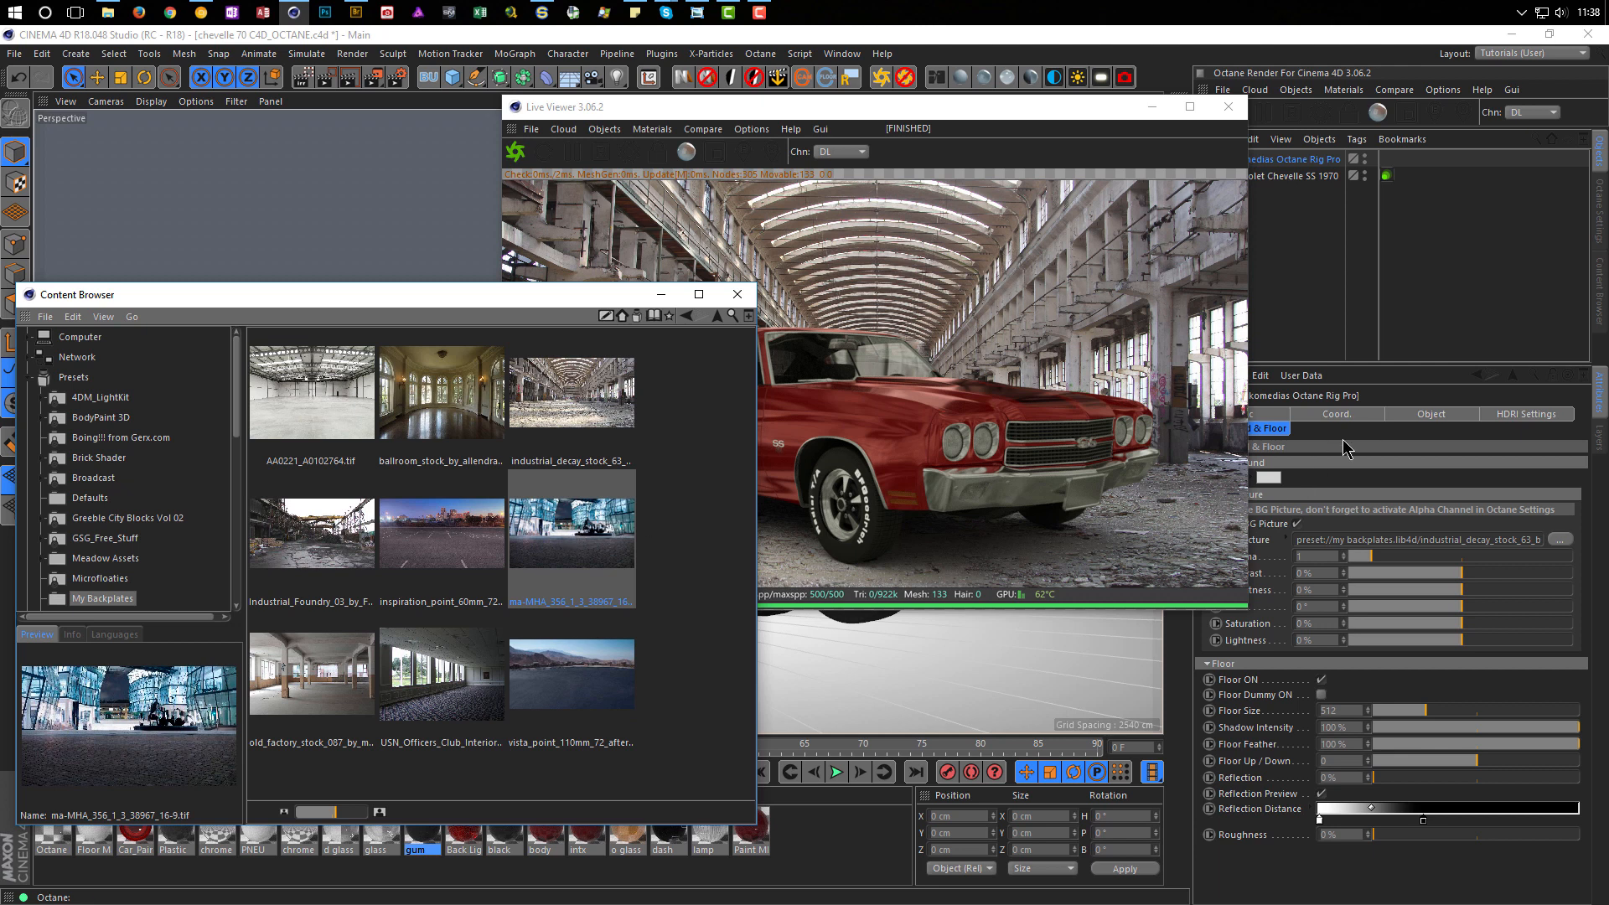
# Step: Set the Type in the rig's HDRI Settings to Normal
pyautogui.click(1029, 108)
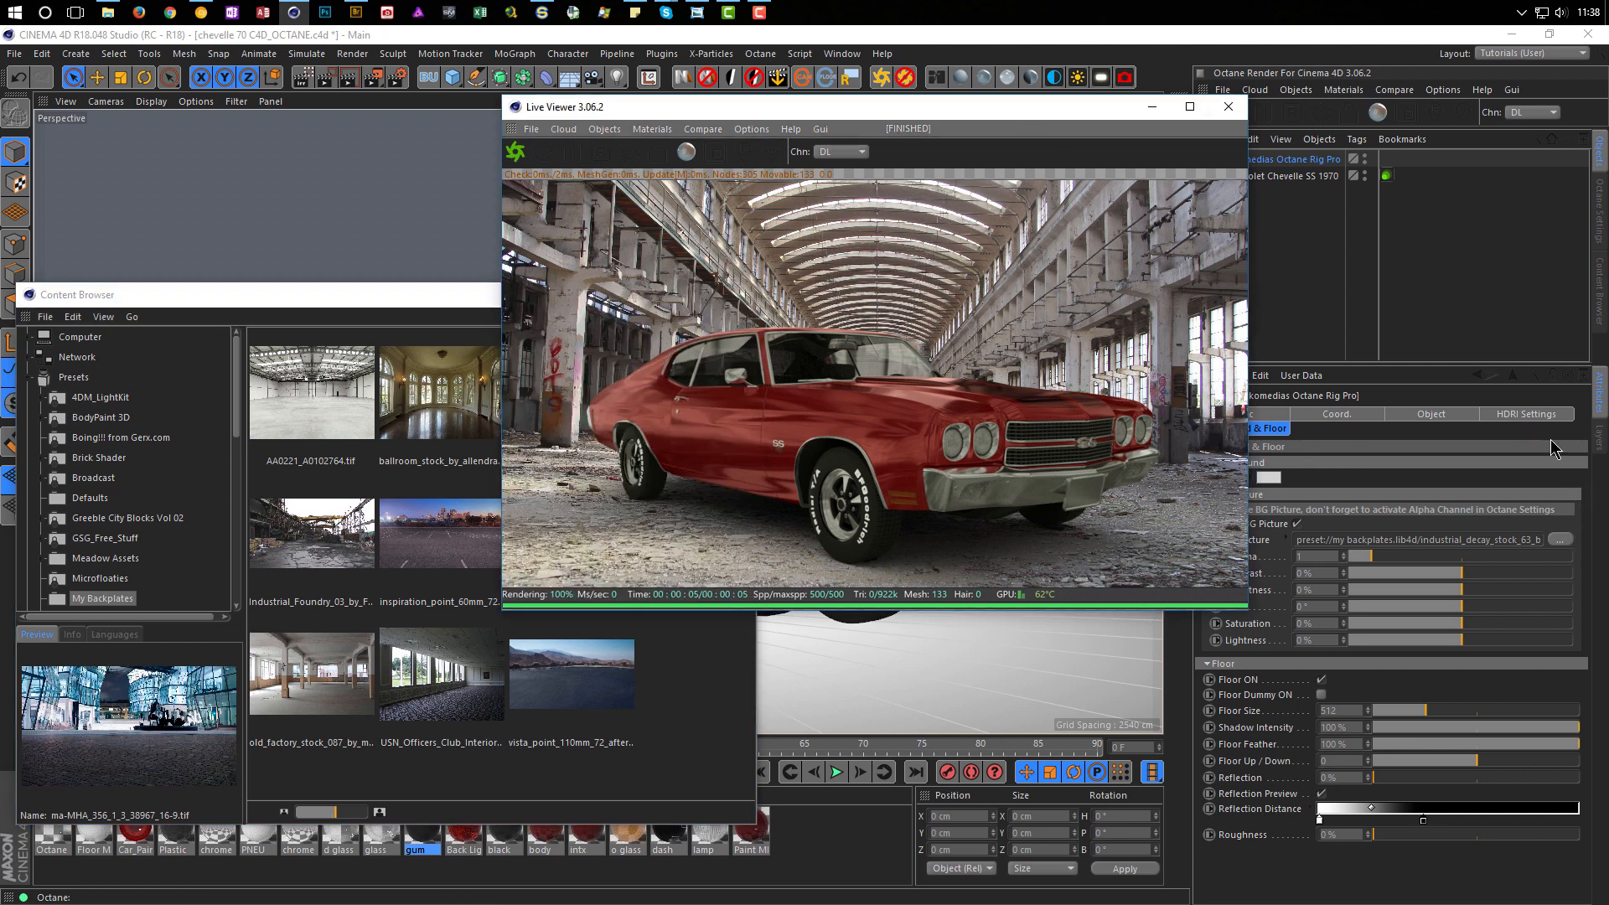
pyautogui.click(1520, 415)
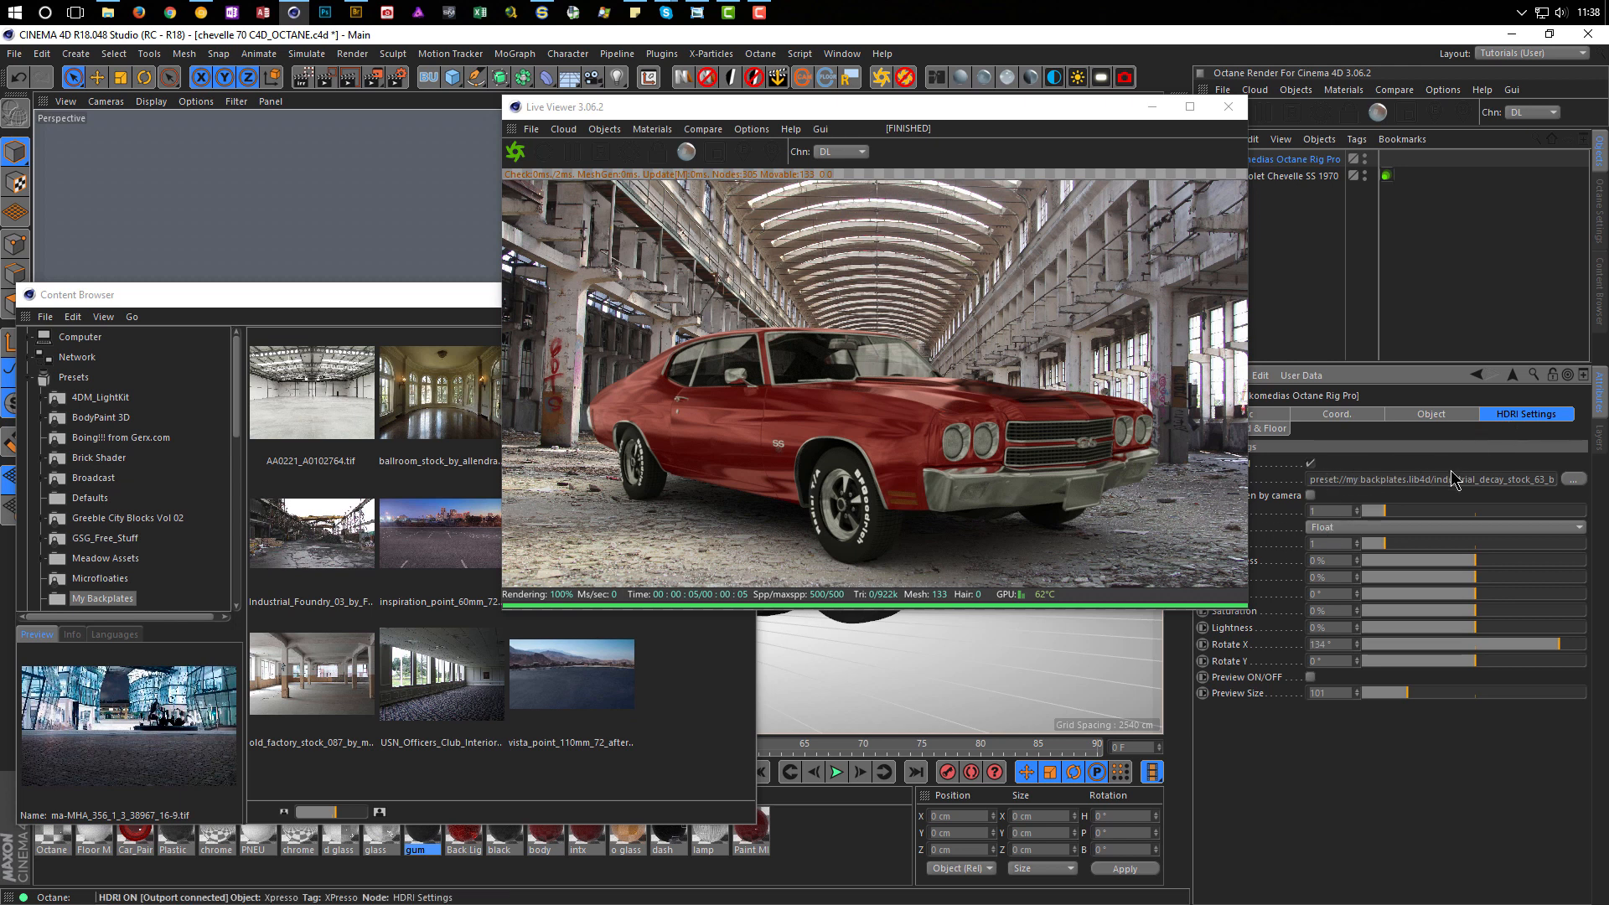
pyautogui.click(1379, 528)
pyautogui.click(1378, 545)
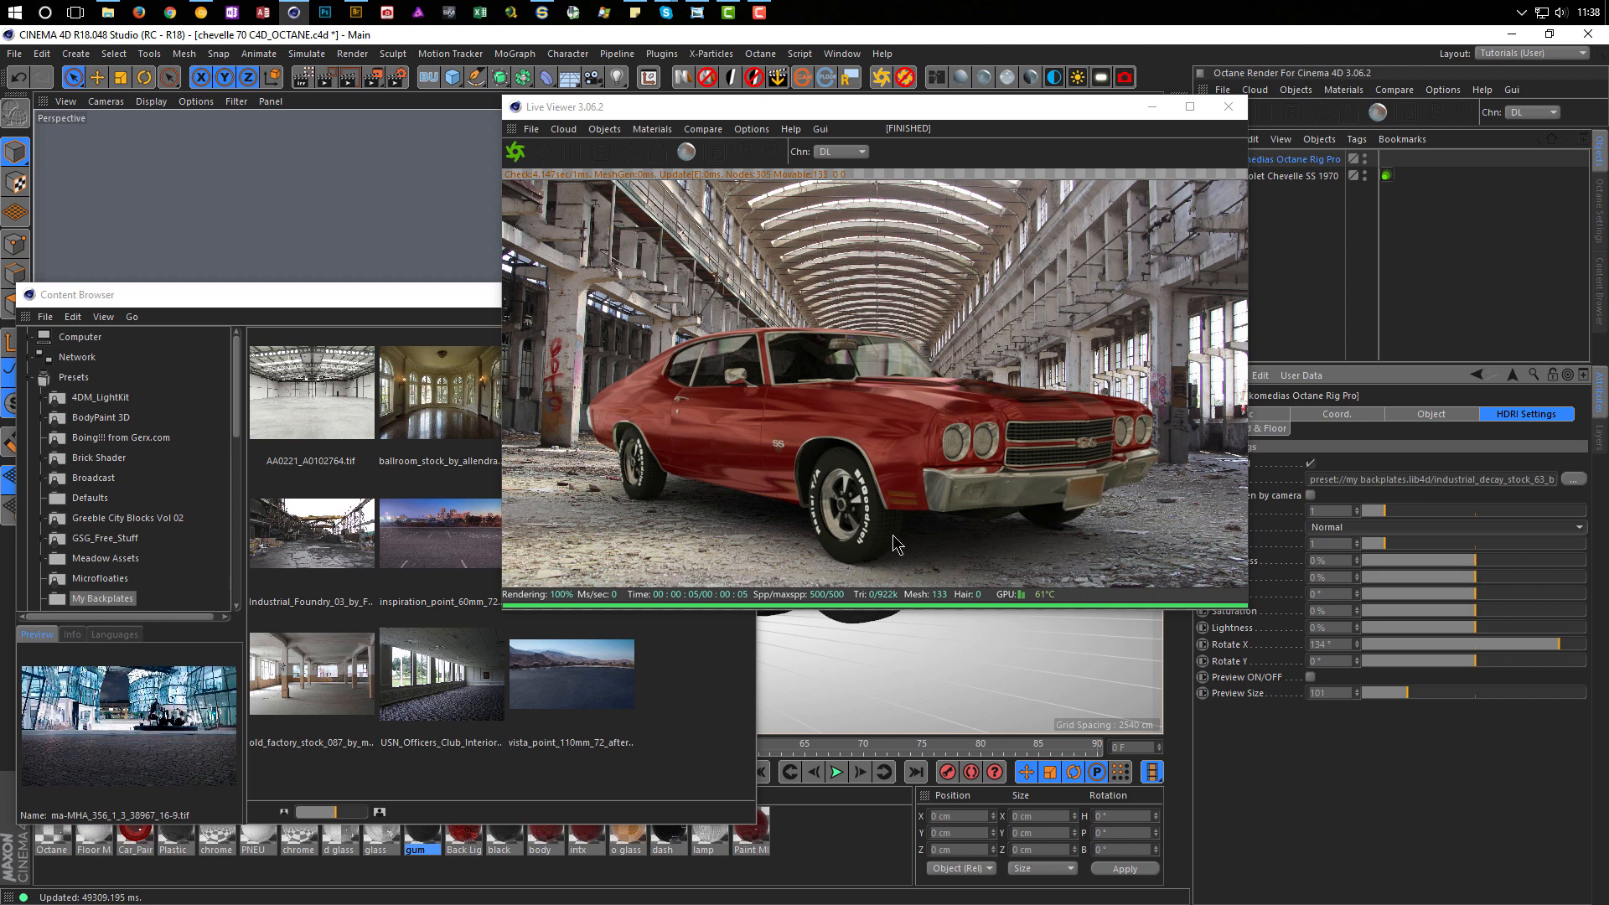
# Step: Load ma-MHA_356_1_3_38967_16-9.tif as the rig's background picture and close the Content Browser
pyautogui.click(401, 297)
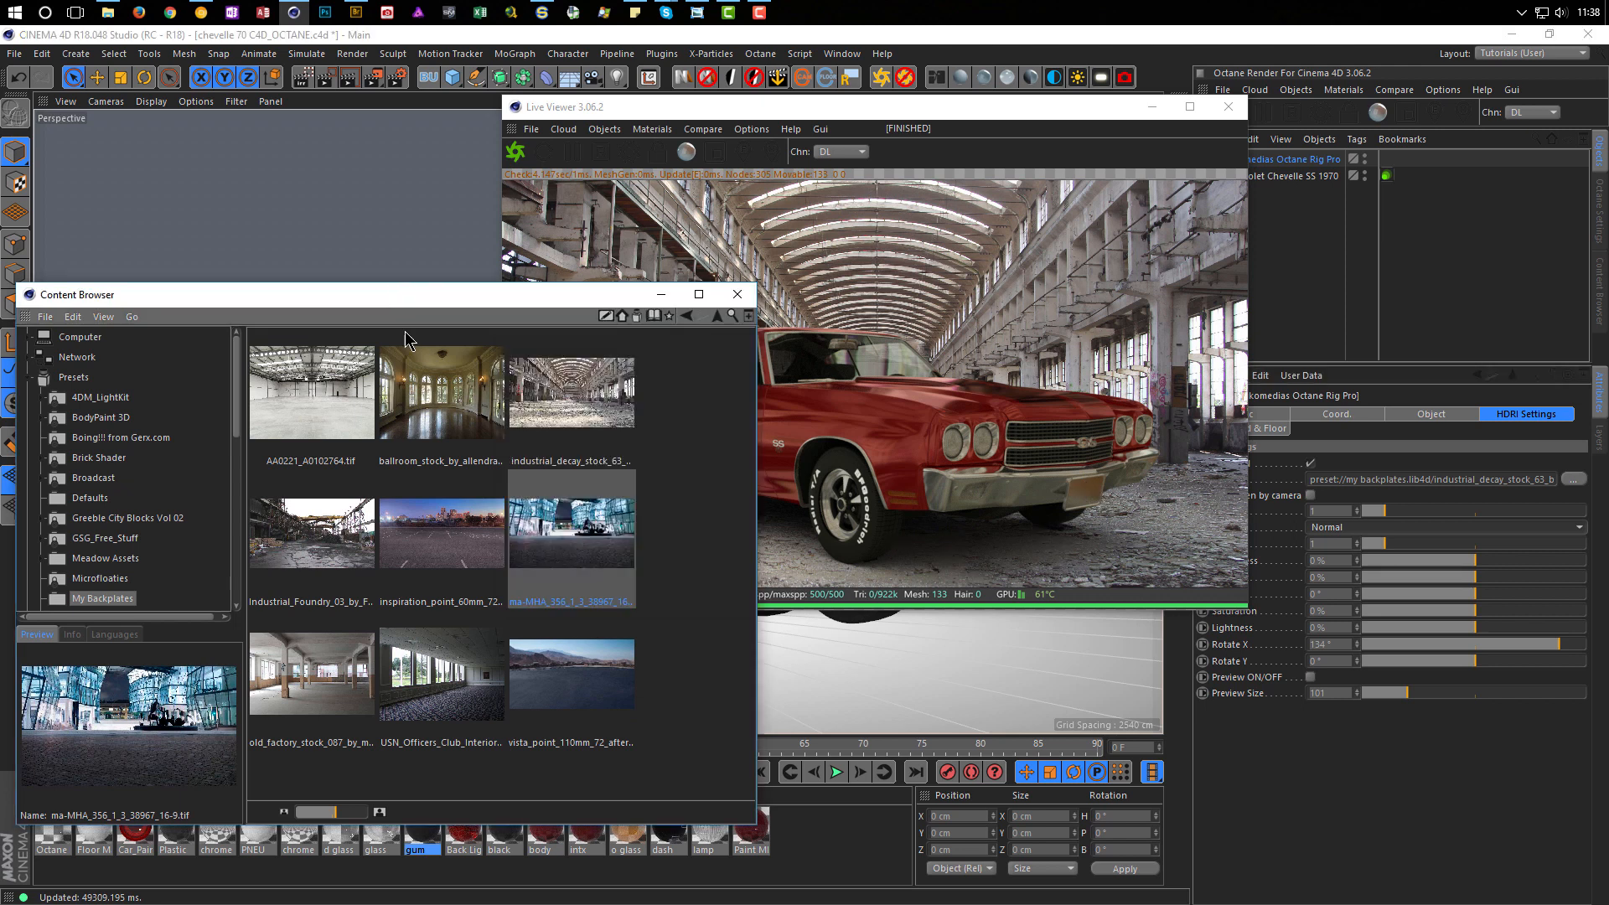
pyautogui.click(1273, 429)
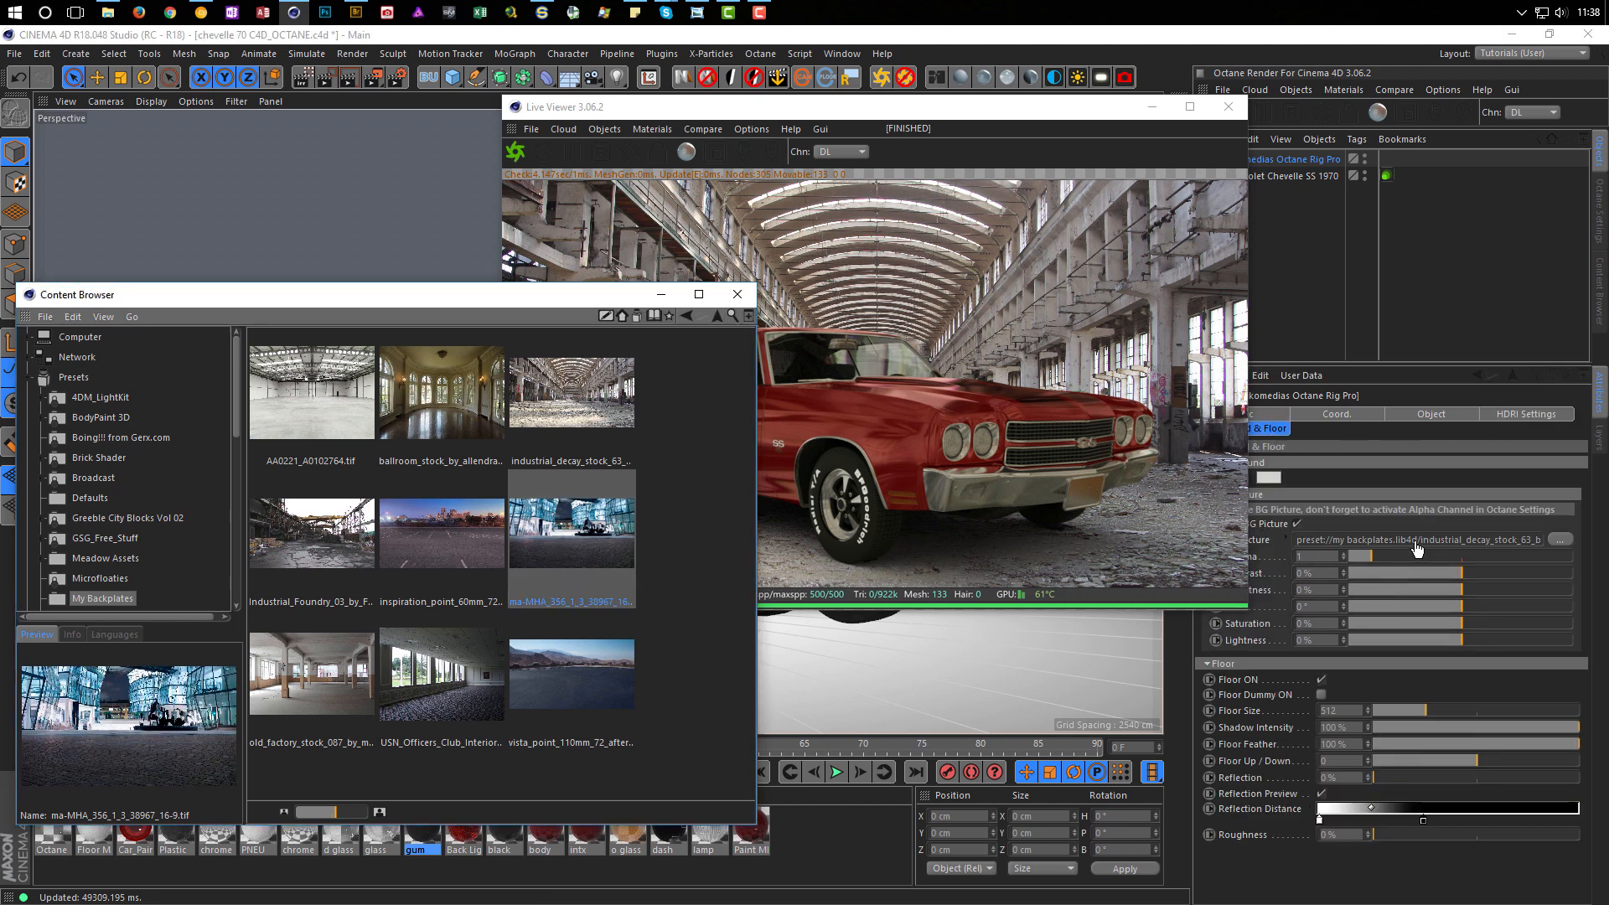
pyautogui.click(736, 295)
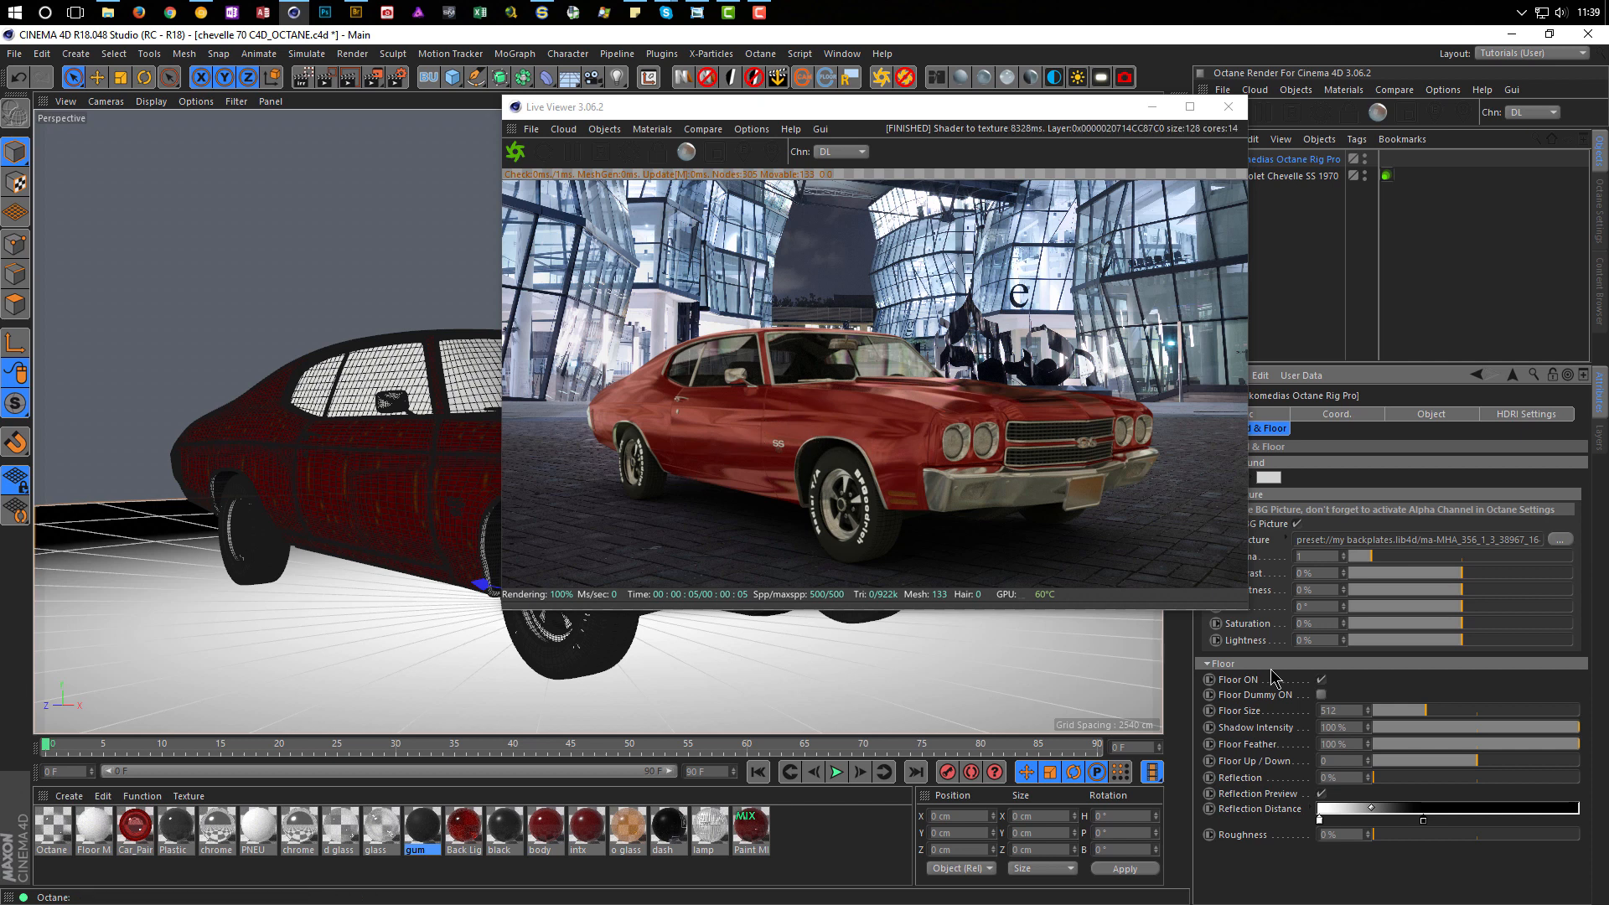
# Step: Match the car's perspective to the new background picture using the temporary Floor Dummy grid, then turn the dummy off
pyautogui.click(1322, 695)
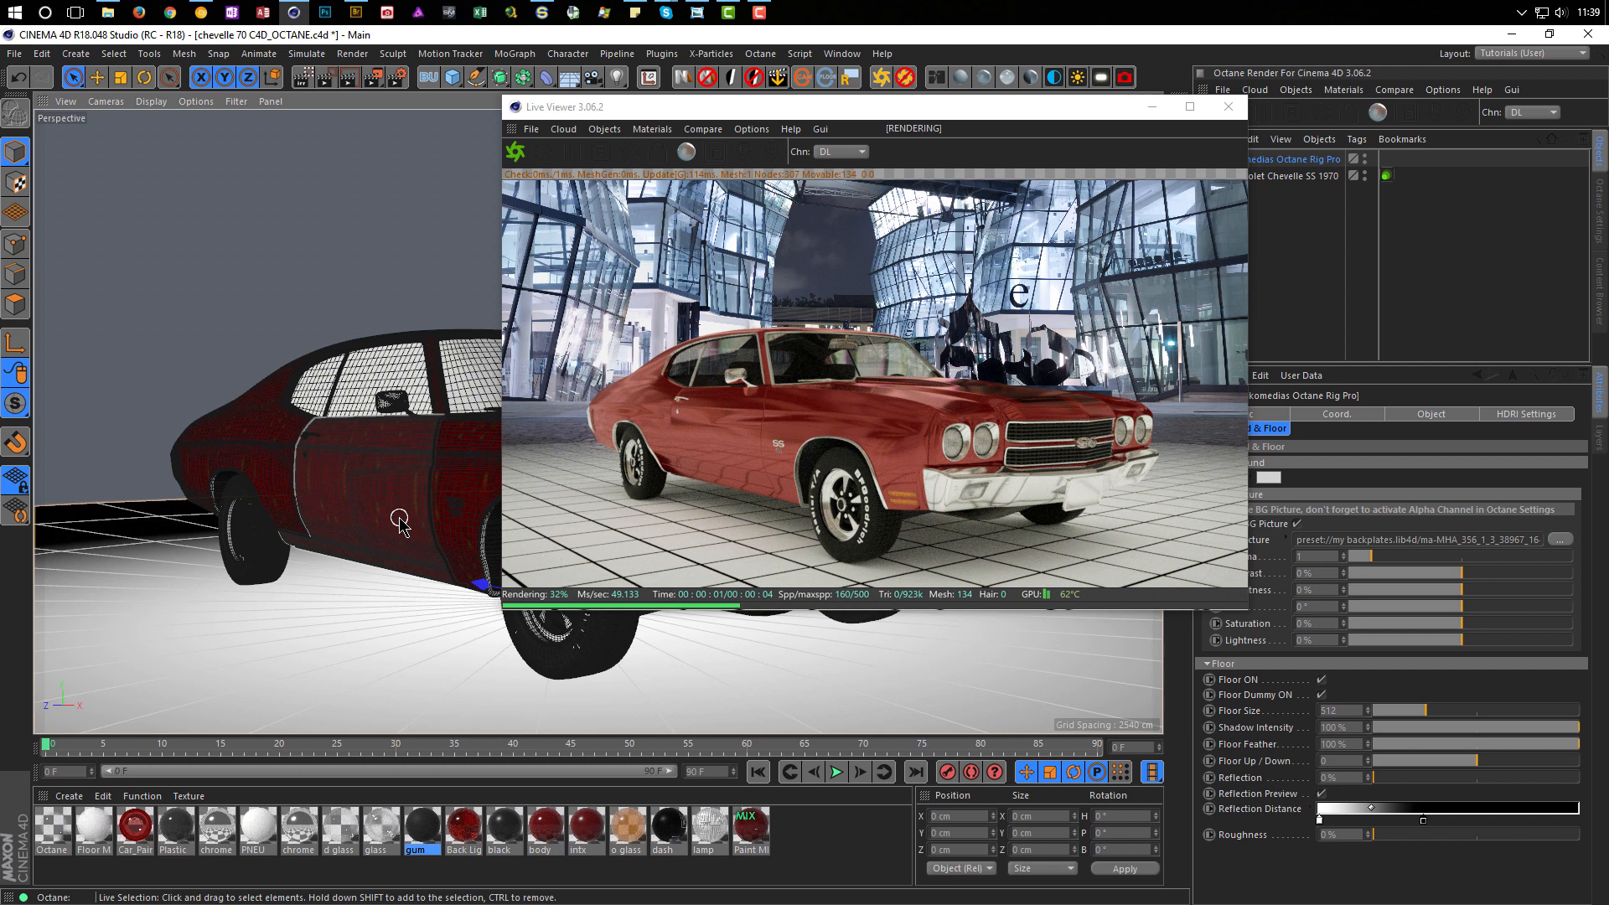
pyautogui.scroll(5, 399, 520)
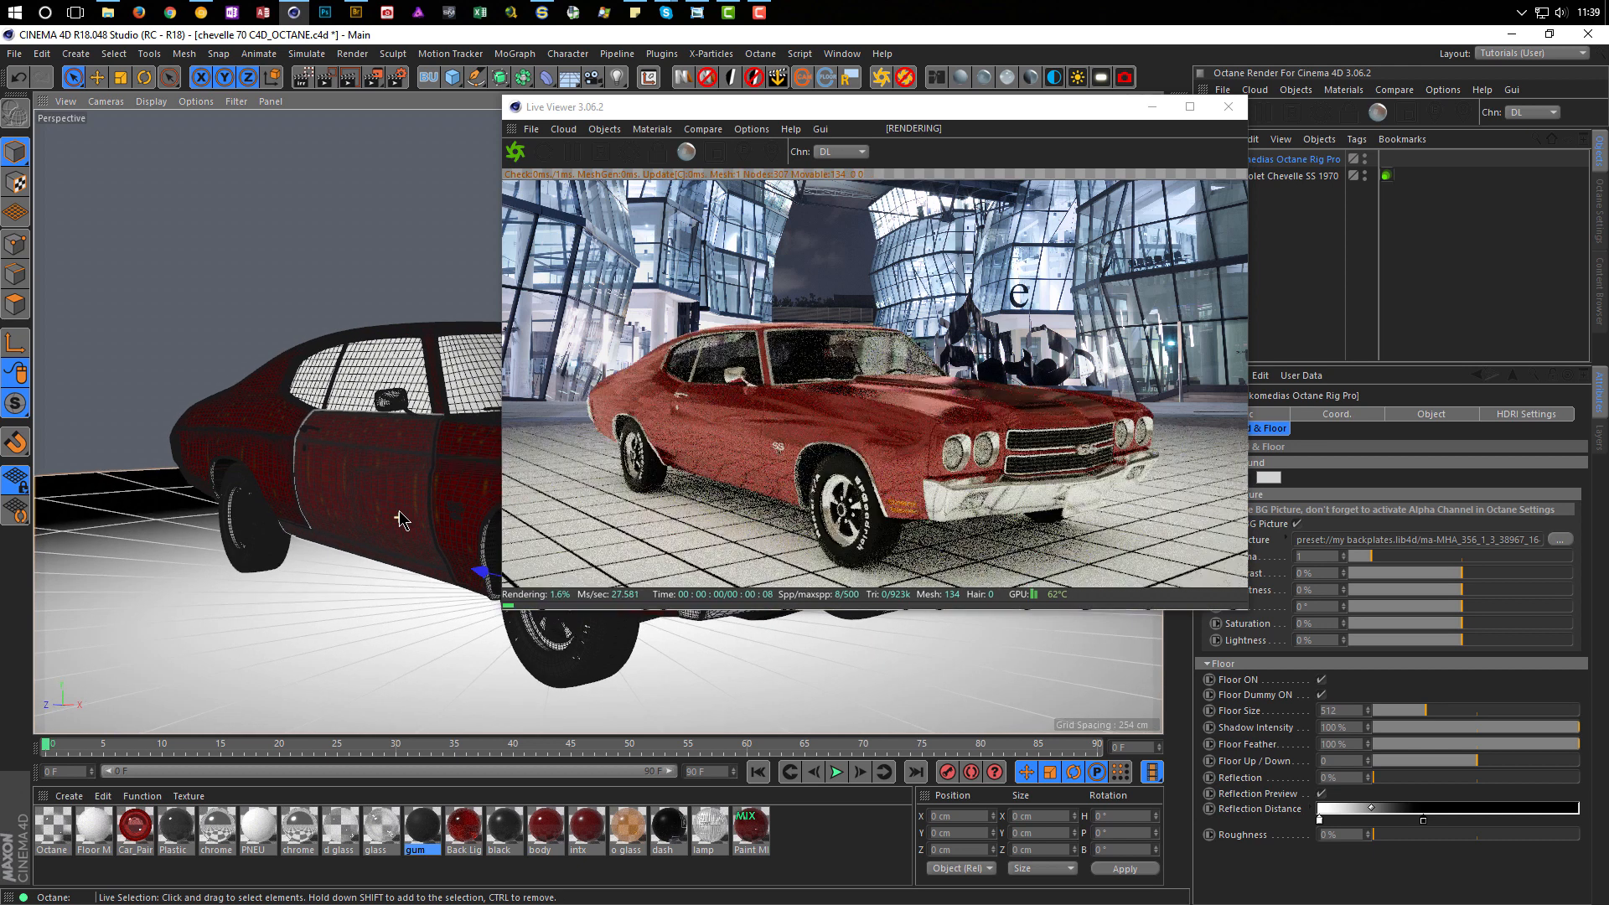
pyautogui.keyDown('alt'); pyautogui.moveTo(399, 510); pyautogui.dragTo(403, 494); pyautogui.keyUp('alt')
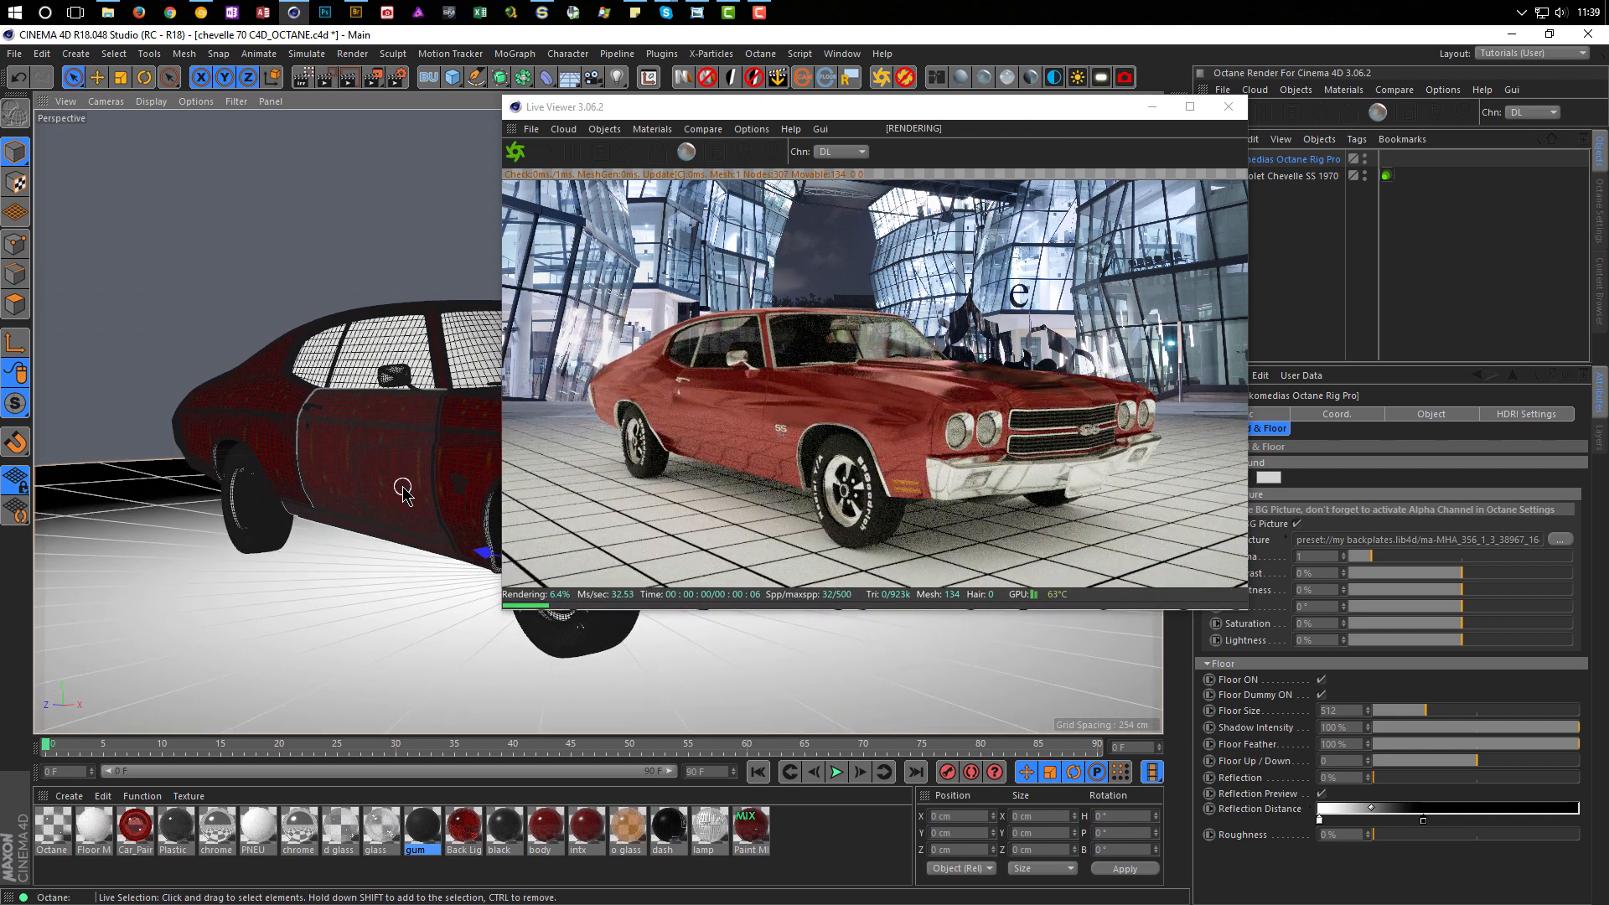
pyautogui.keyDown('alt'); pyautogui.moveTo(402, 489); pyautogui.dragTo(404, 494); pyautogui.keyUp('alt')
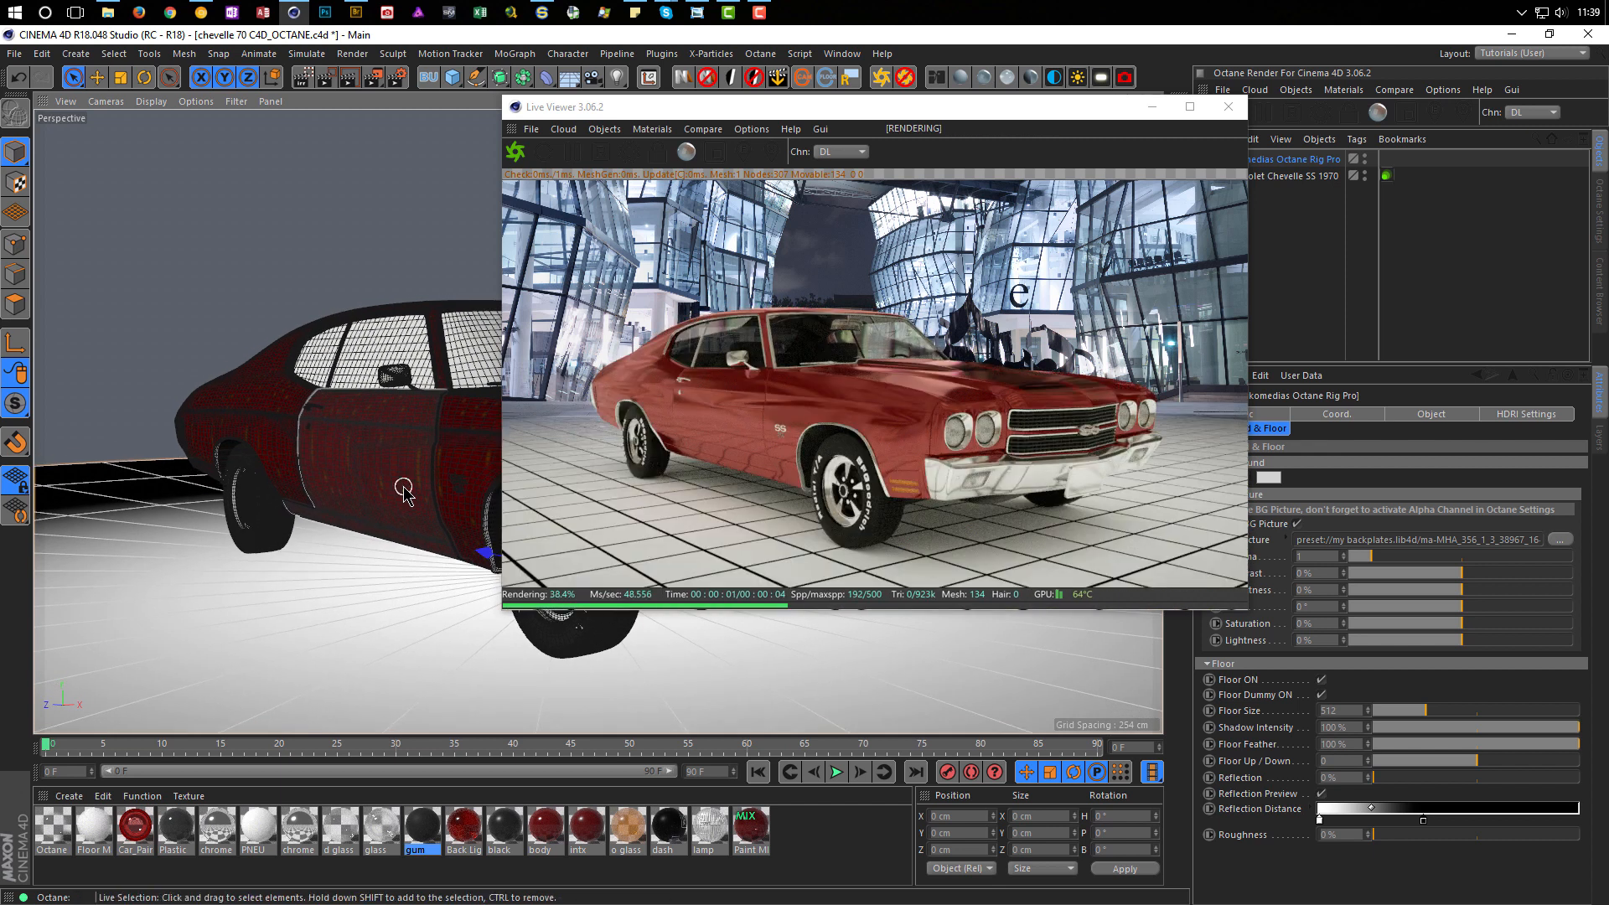
pyautogui.click(1321, 696)
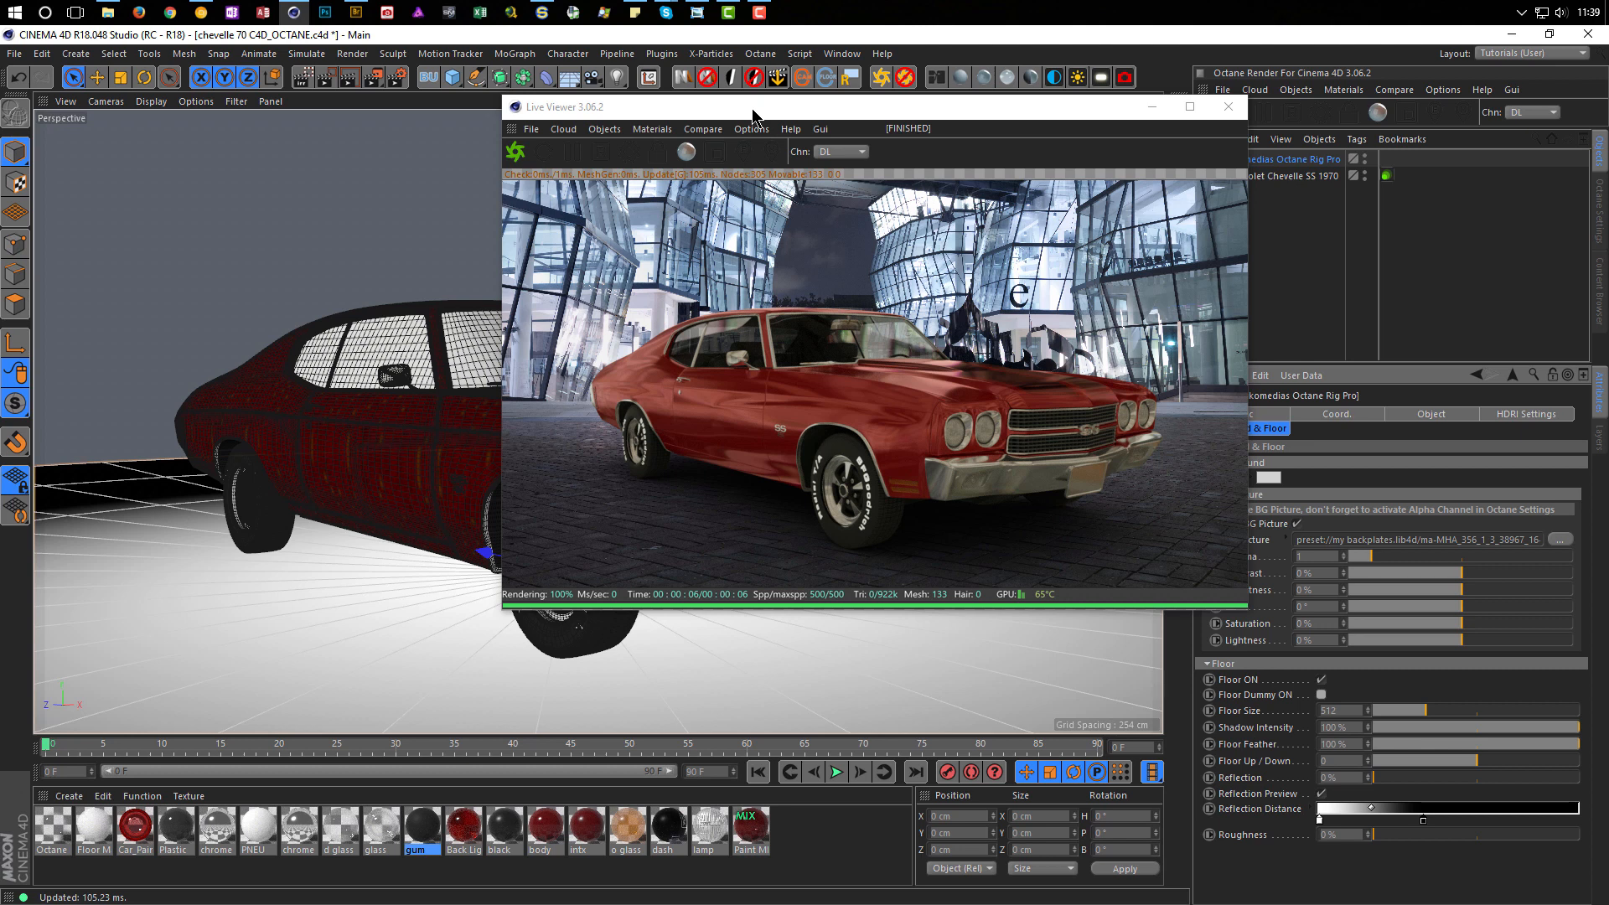
# Step: Find and select ma-MHA_356_1.hdr in the Outdoor folder of the Nikomedias HDRI Collection in the Content Browser
pyautogui.hotkey('shift', 'F8')
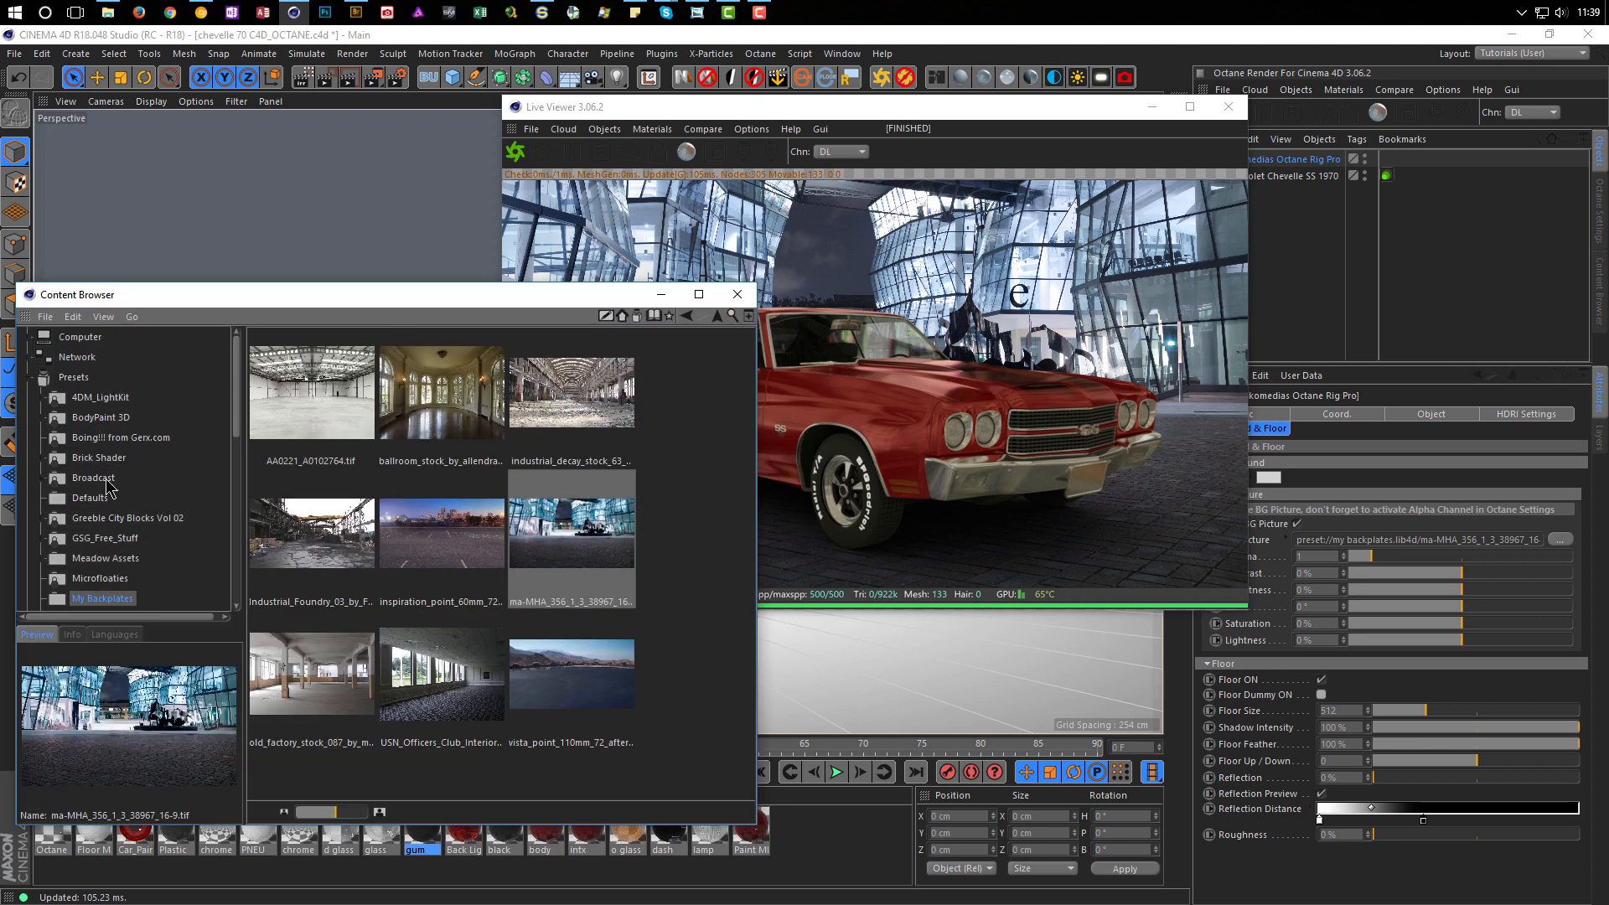
pyautogui.scroll(-2, 111, 490)
pyautogui.click(47, 478)
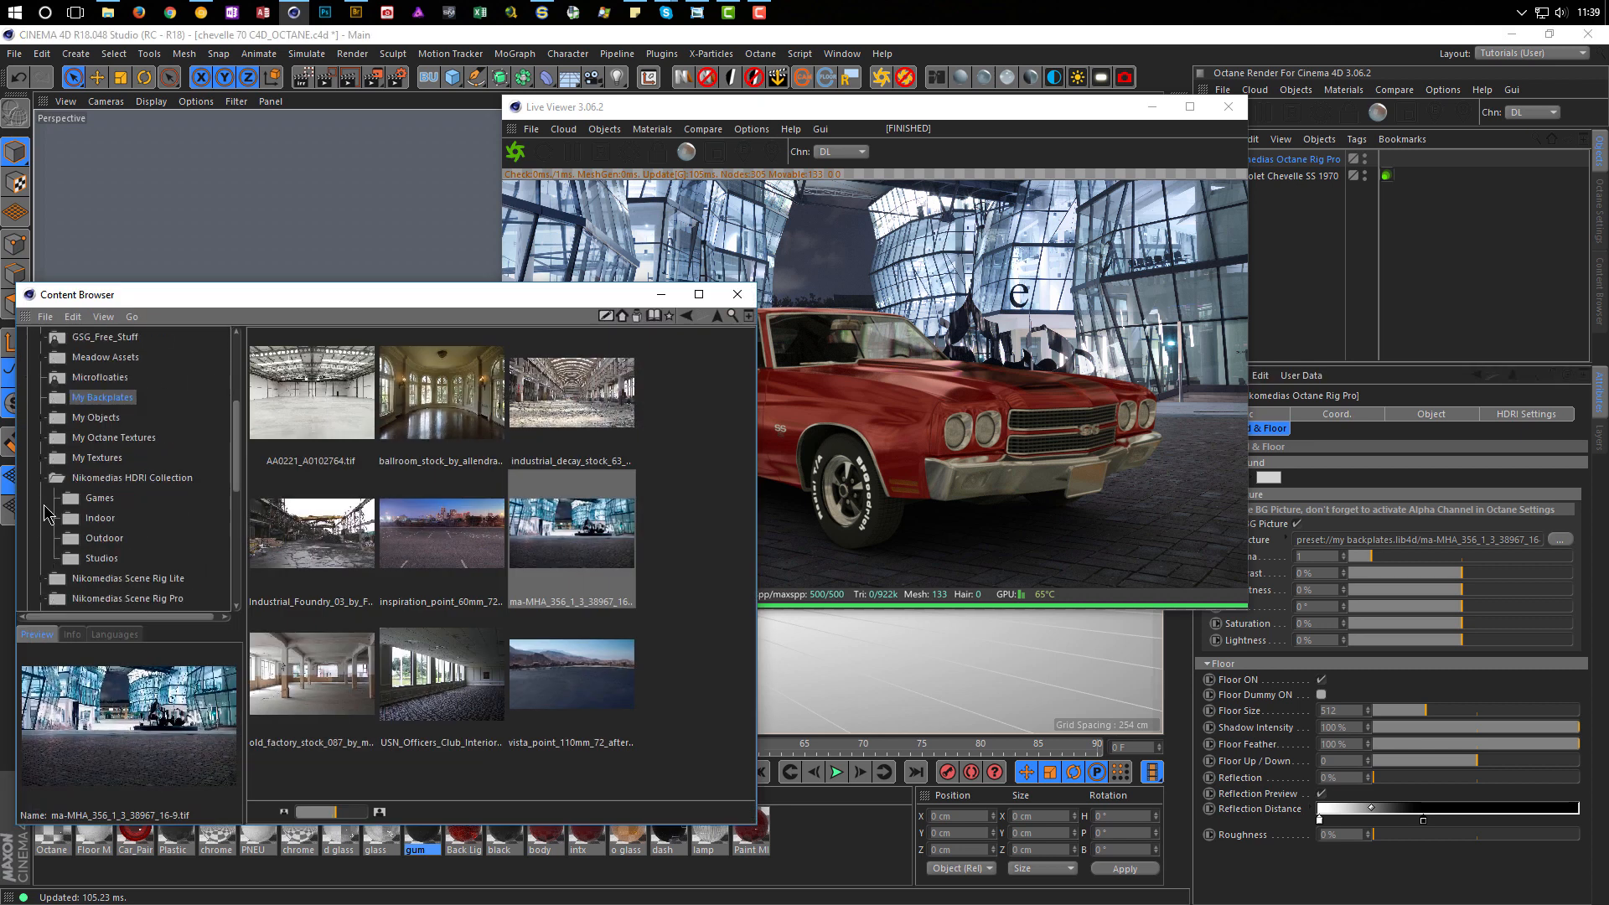
pyautogui.click(80, 544)
pyautogui.scroll(-5, 337, 670)
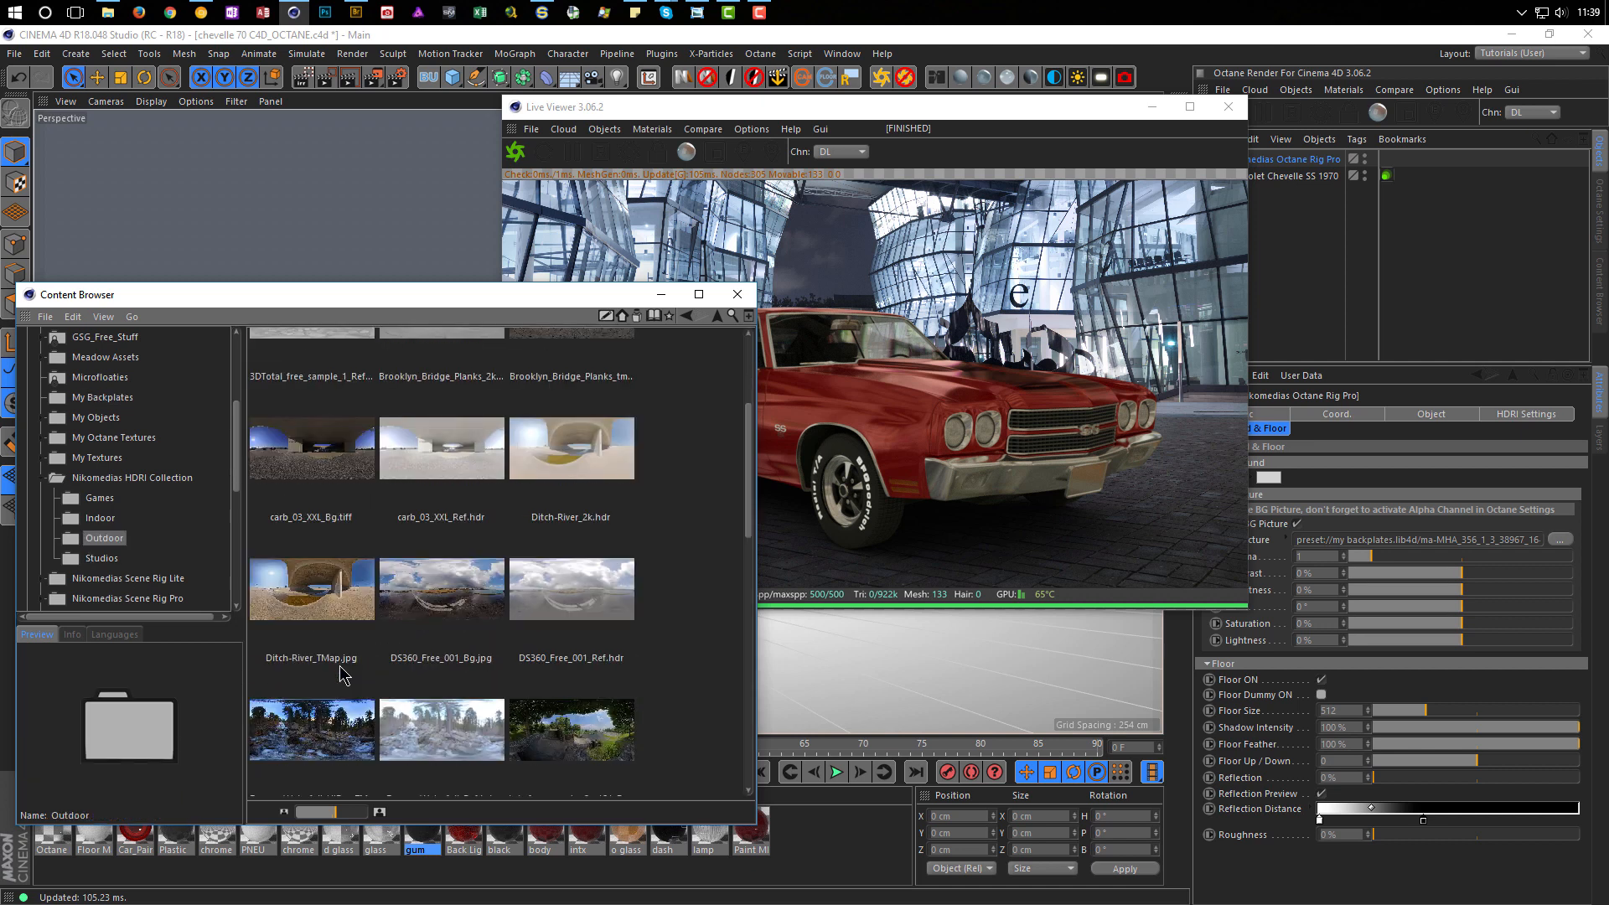
pyautogui.scroll(-10, 338, 675)
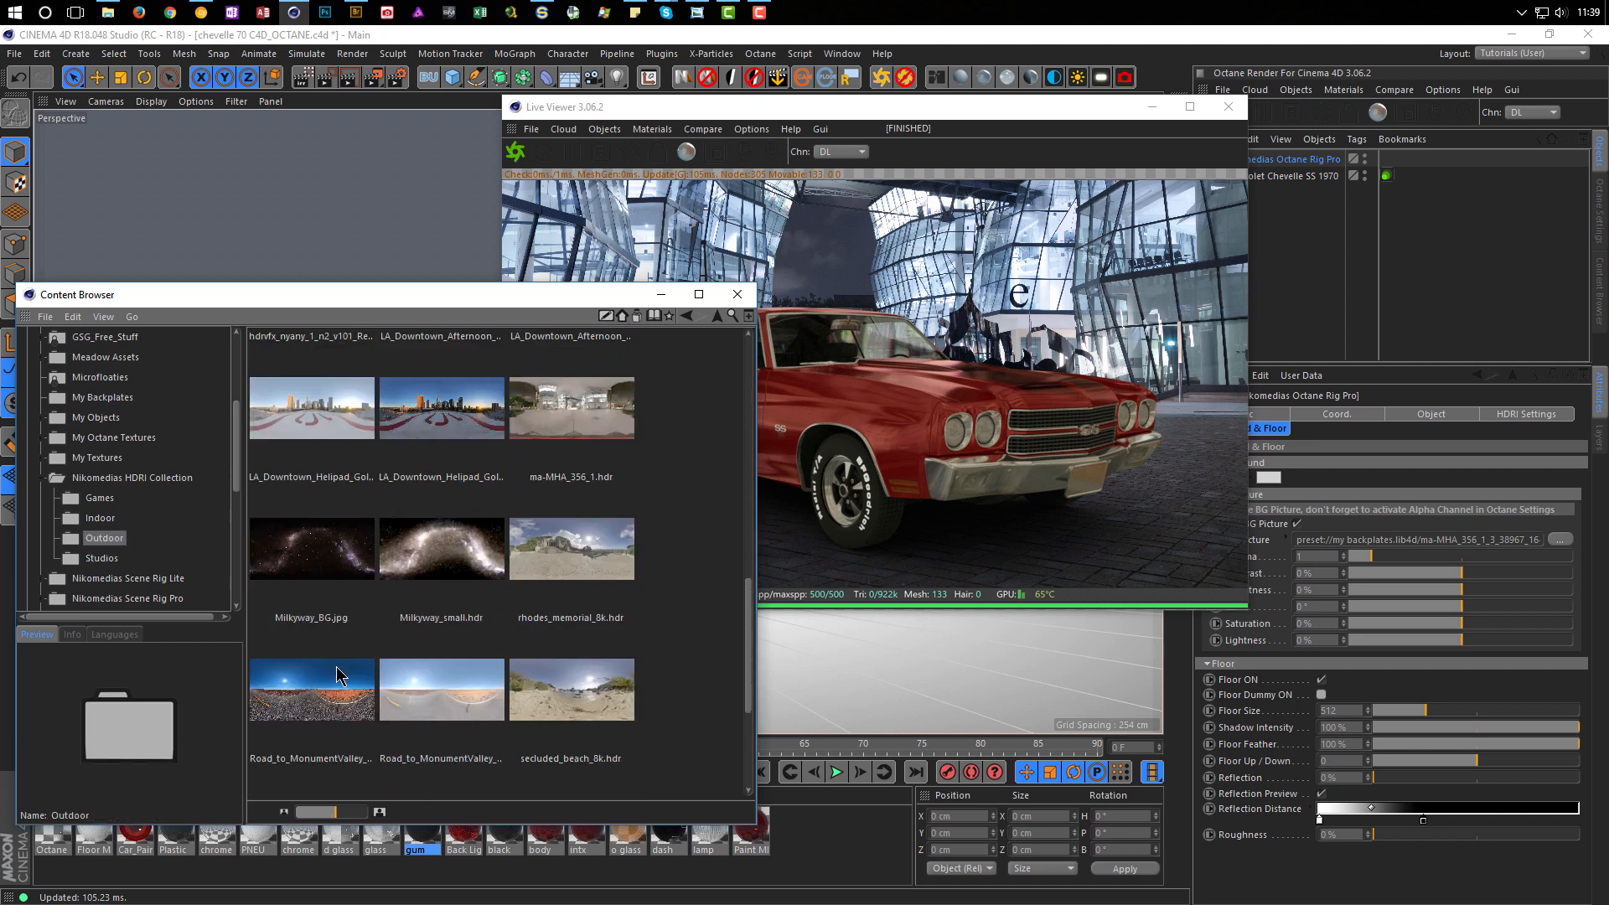
pyautogui.scroll(4, 338, 675)
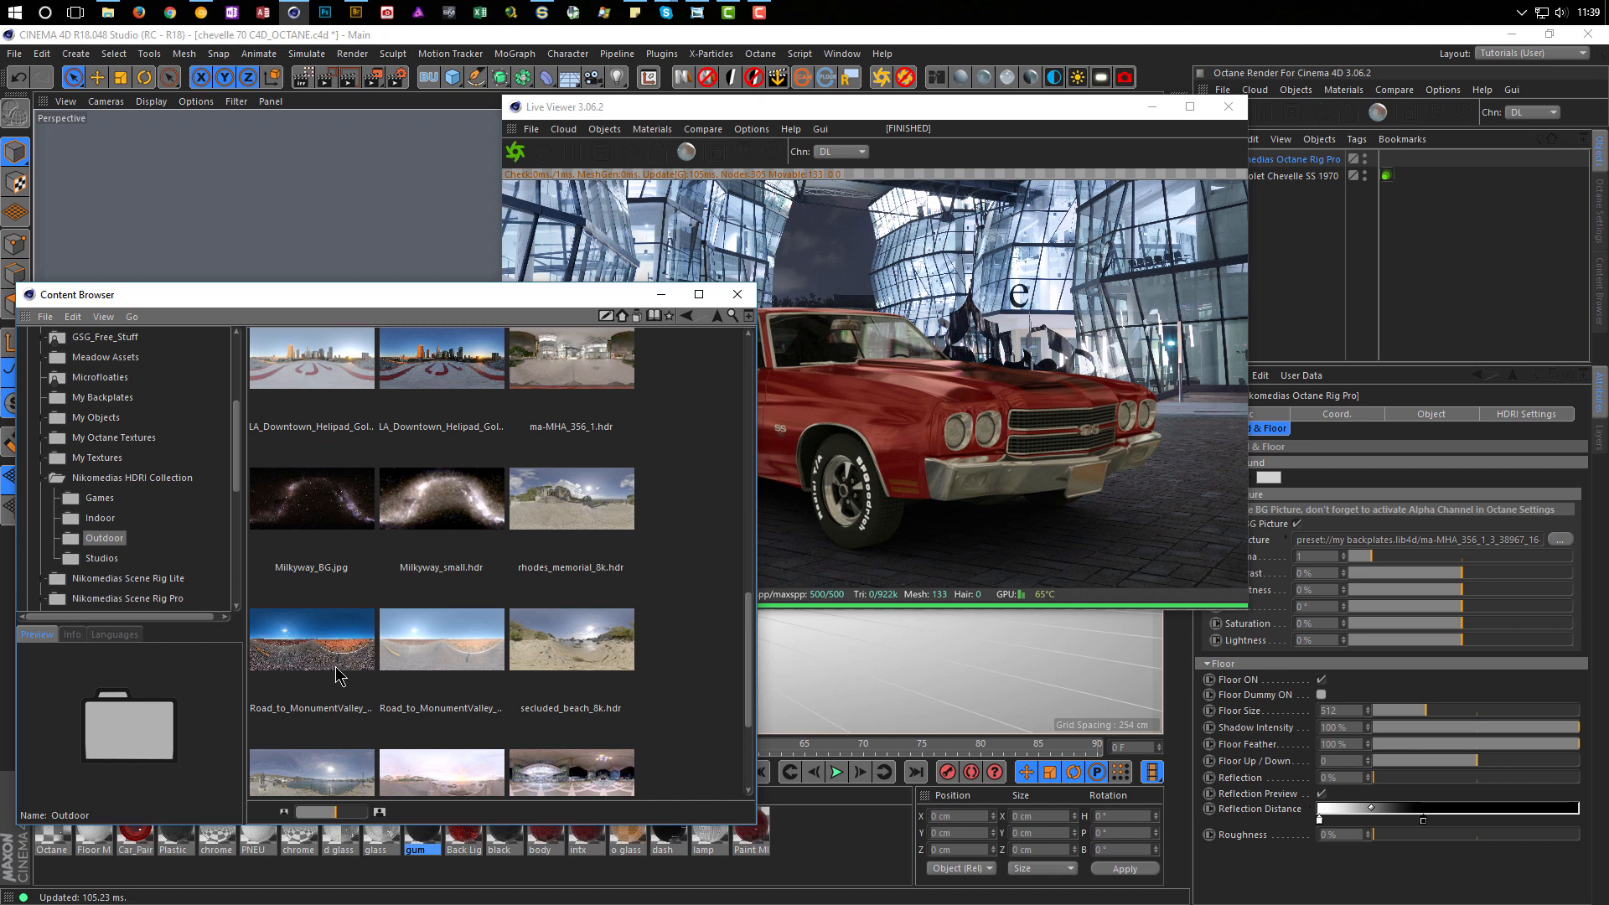
pyautogui.scroll(3, 337, 675)
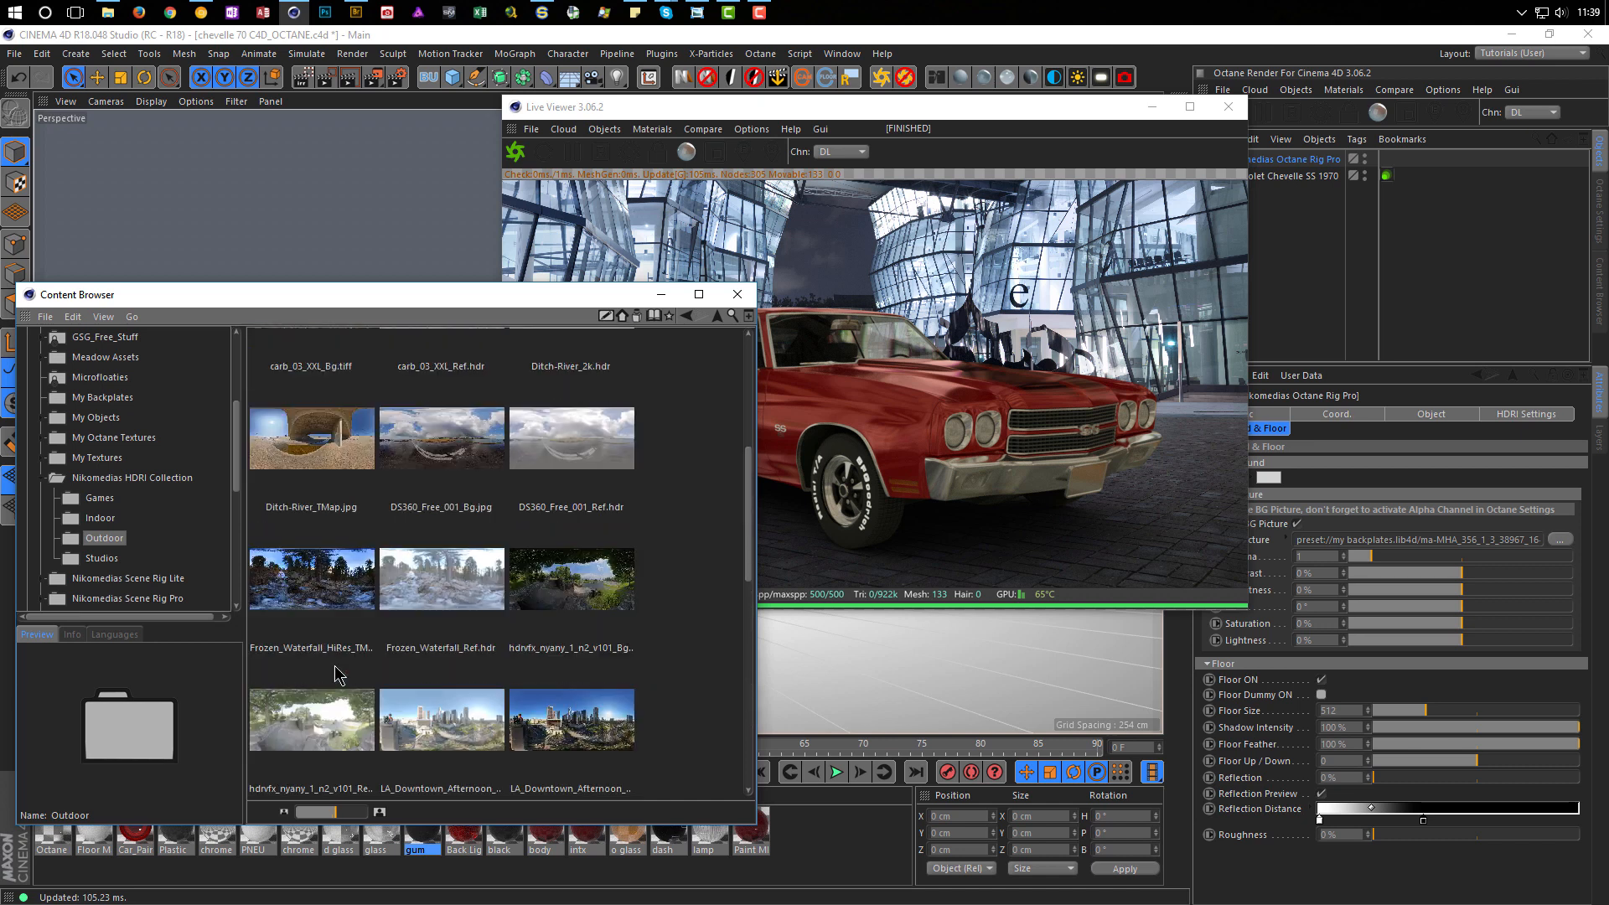
pyautogui.scroll(-2, 329, 675)
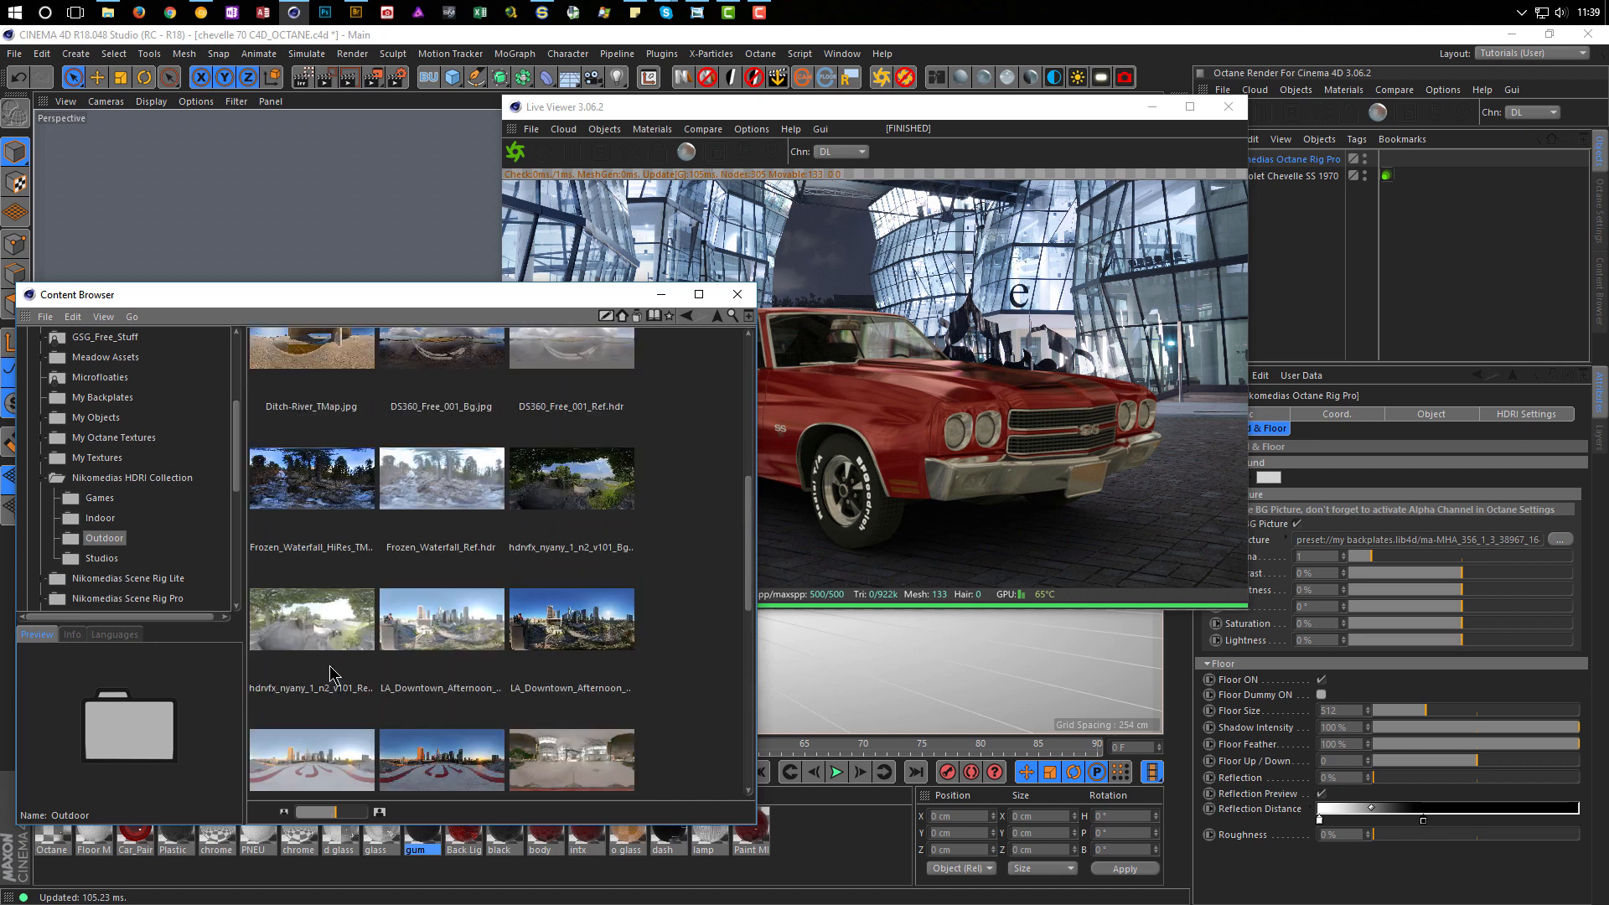
pyautogui.click(597, 680)
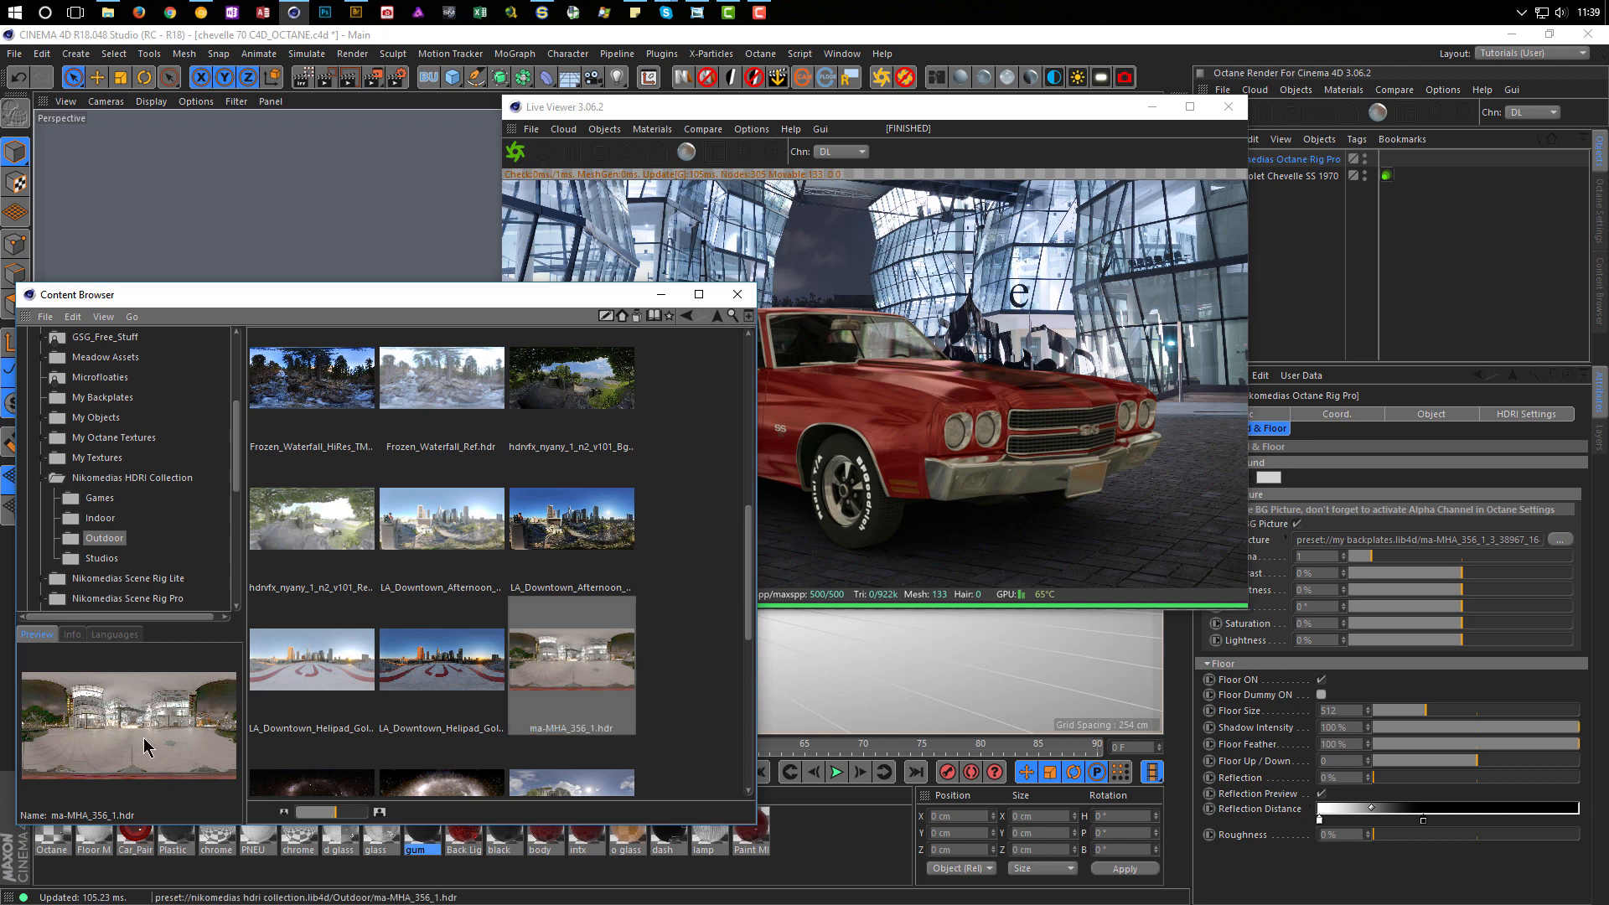
# Step: Load ma-MHA_356_1.hdr as the rig's HDRI and close the Content Browser
pyautogui.click(1505, 414)
pyautogui.moveTo(187, 670); pyautogui.dragTo(1447, 479)
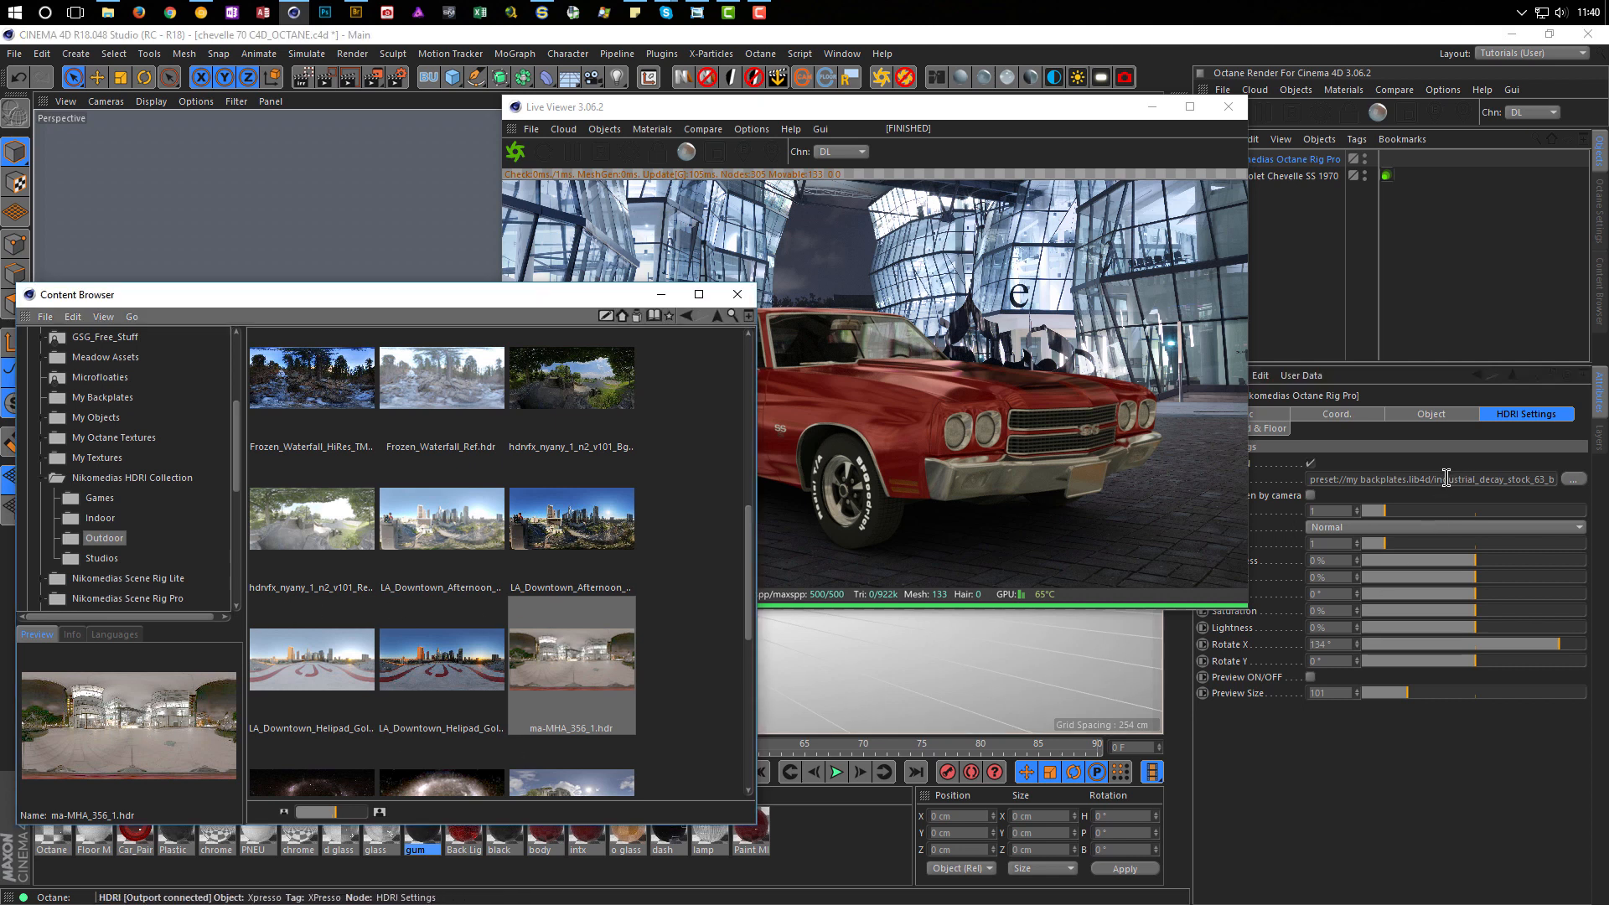
pyautogui.moveTo(149, 746); pyautogui.dragTo(1375, 479)
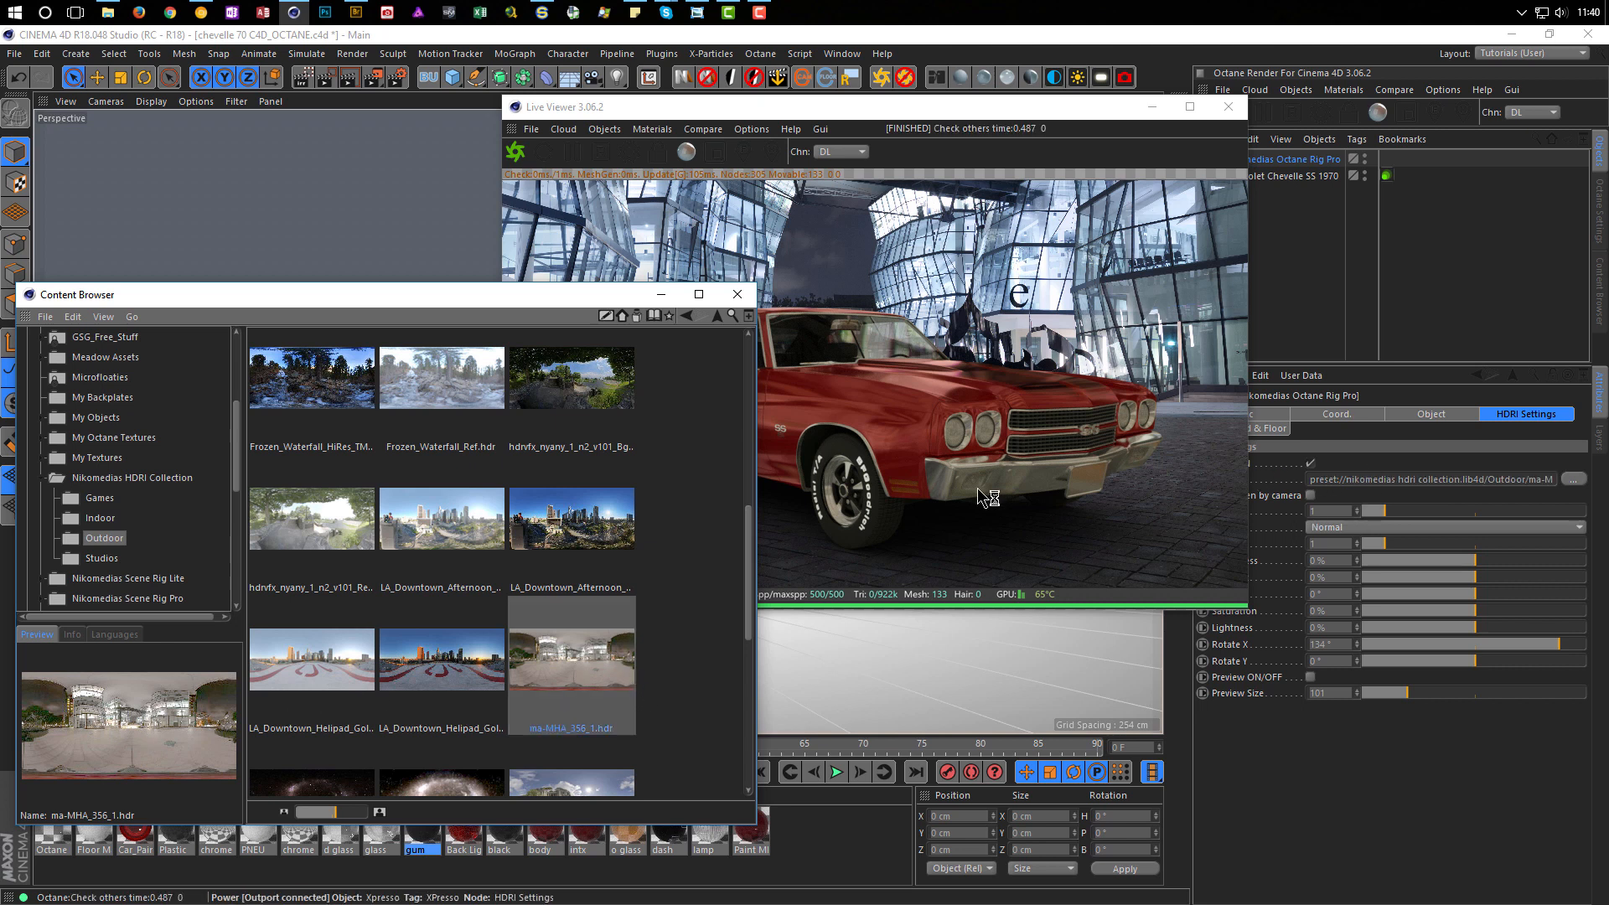
pyautogui.click(737, 295)
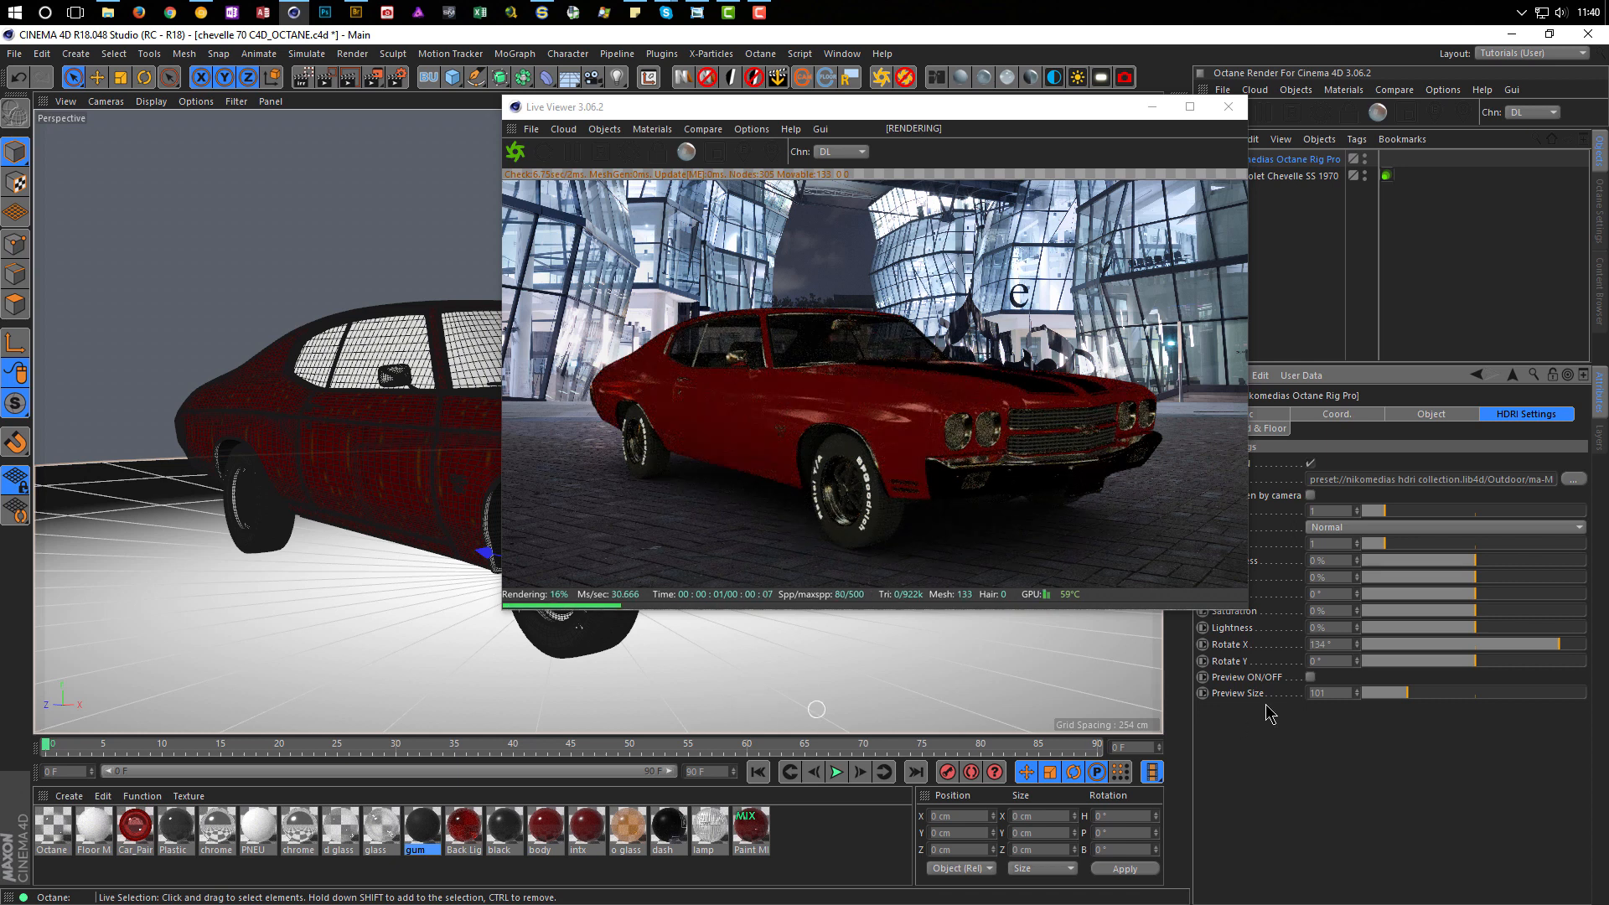
# Step: Set the rig's HDRI Gamma to 2.2 and its Power to 3
pyautogui.moveTo(1090, 118); pyautogui.dragTo(992, 137)
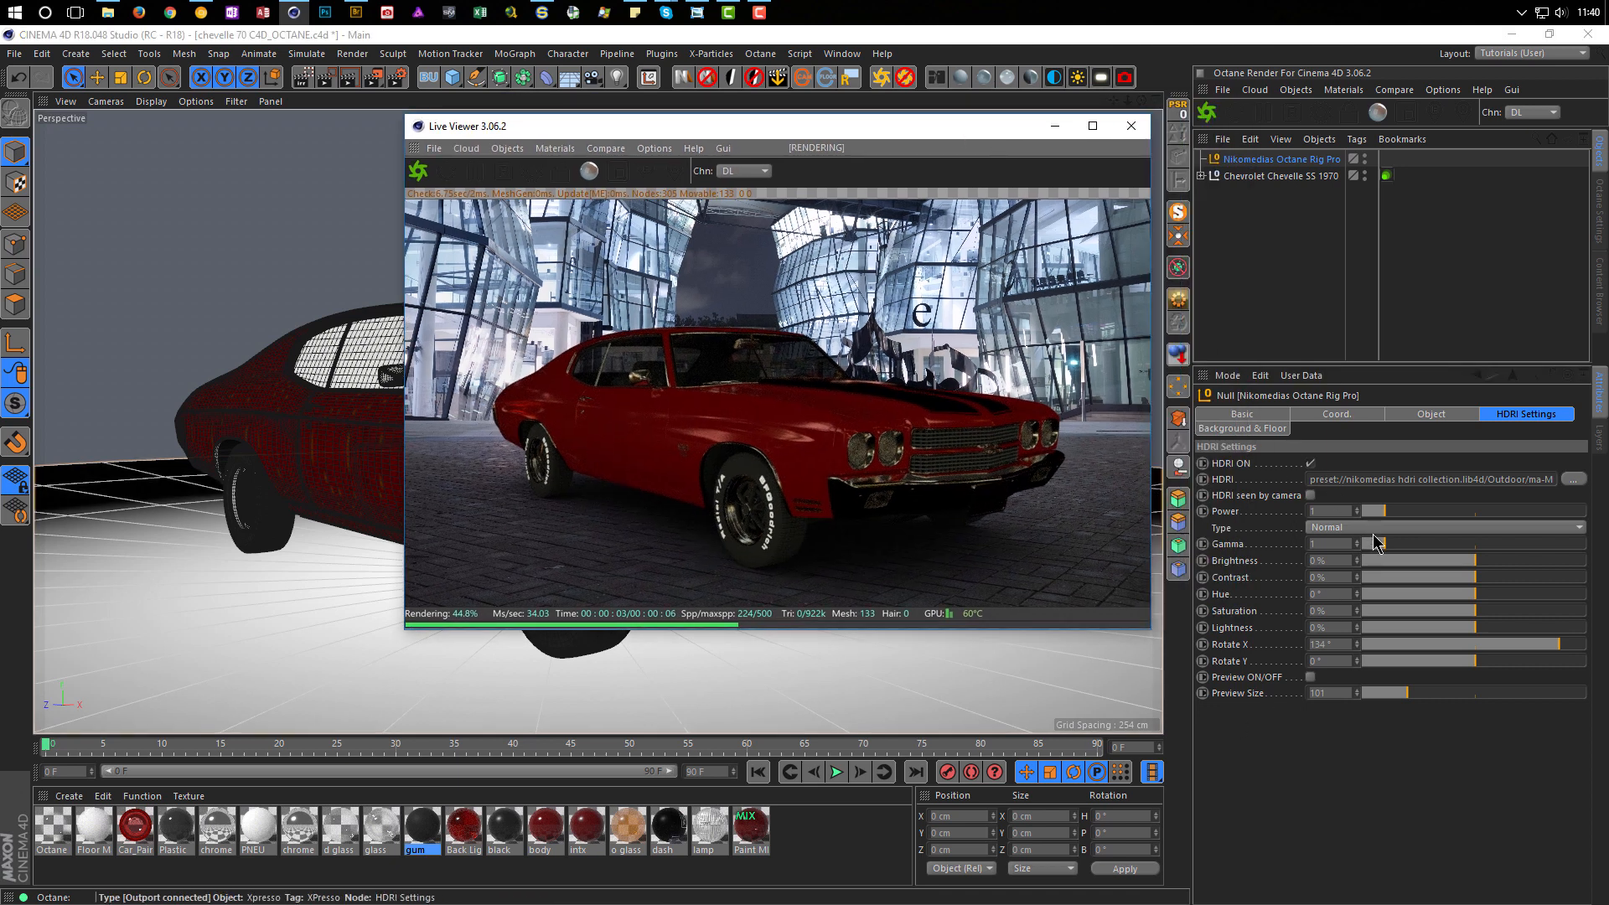
pyautogui.click(1314, 544)
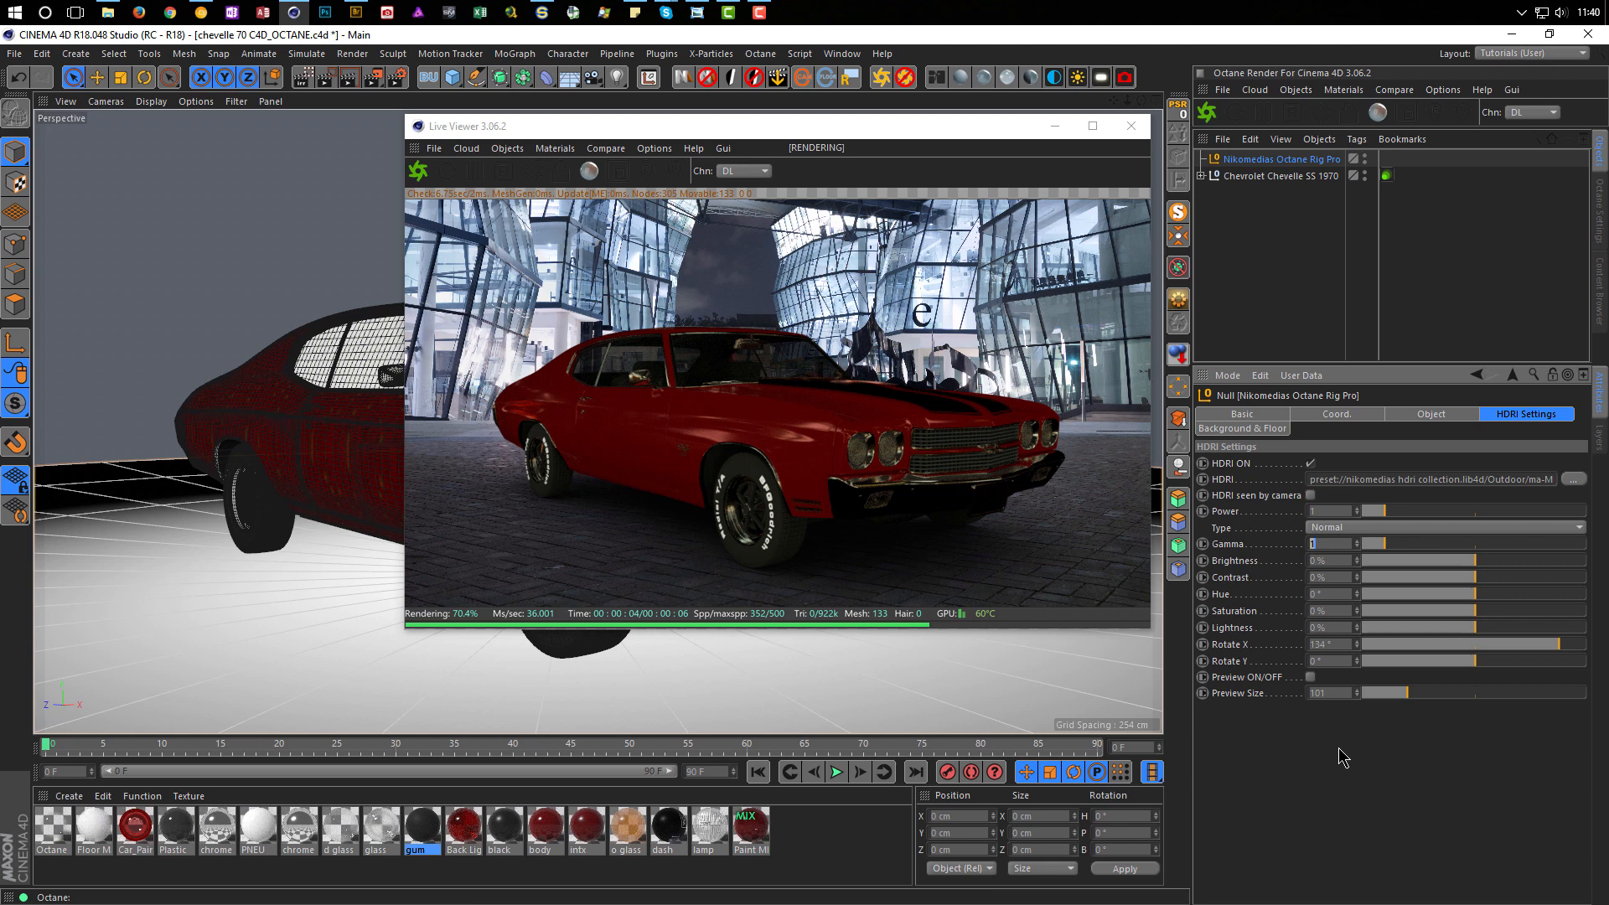
pyautogui.write('2.2')
pyautogui.press('Return')
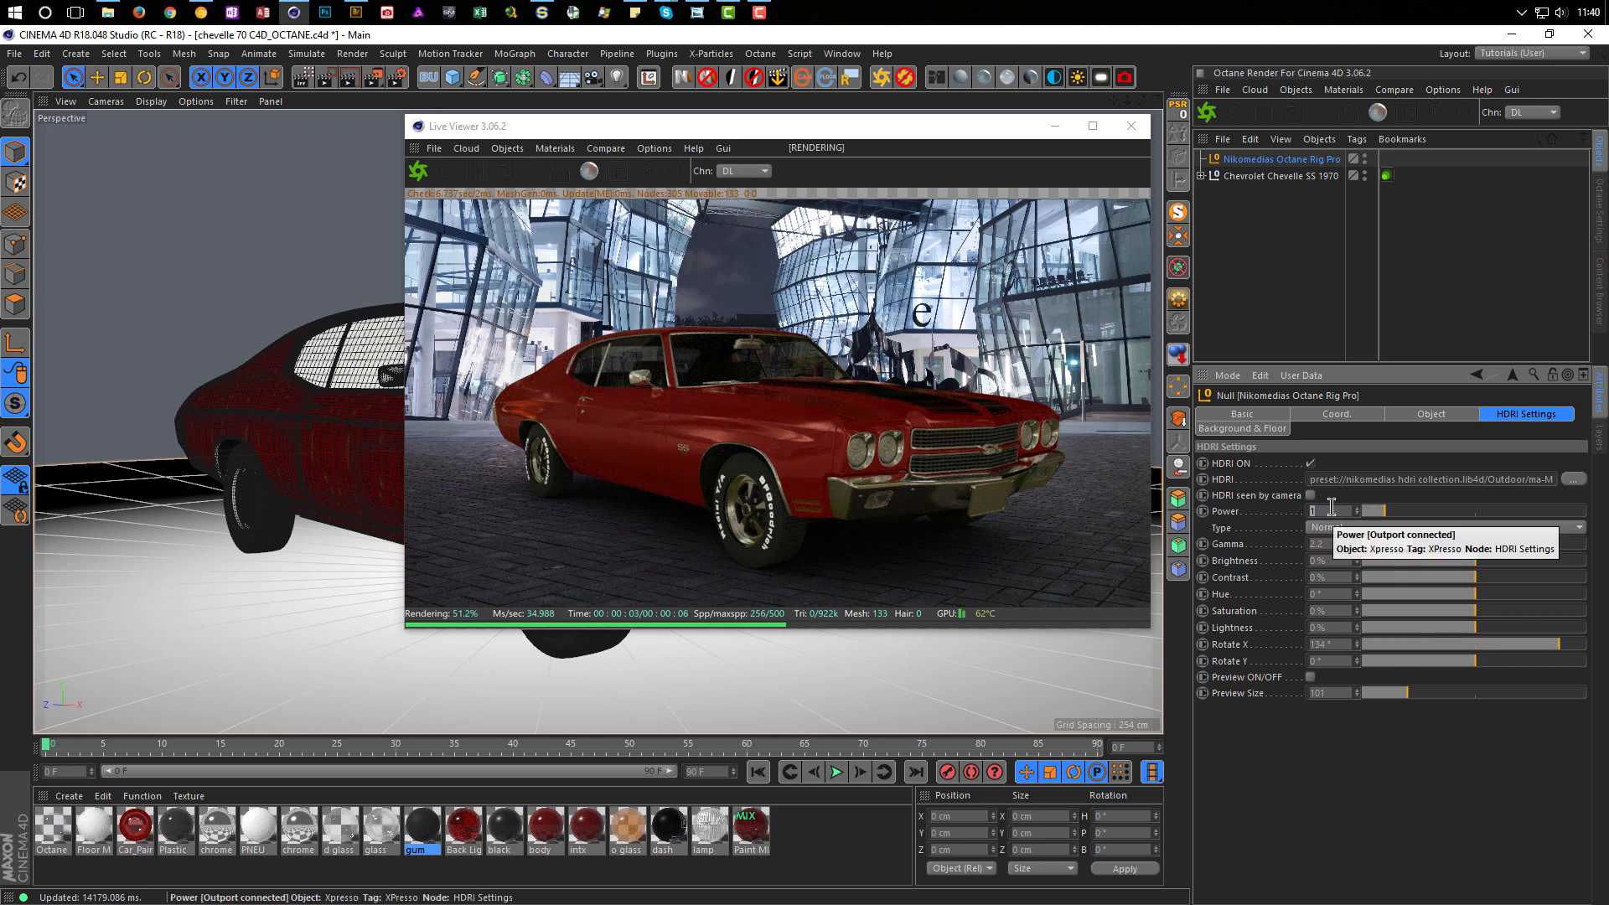
pyautogui.write('3')
pyautogui.press('Return')
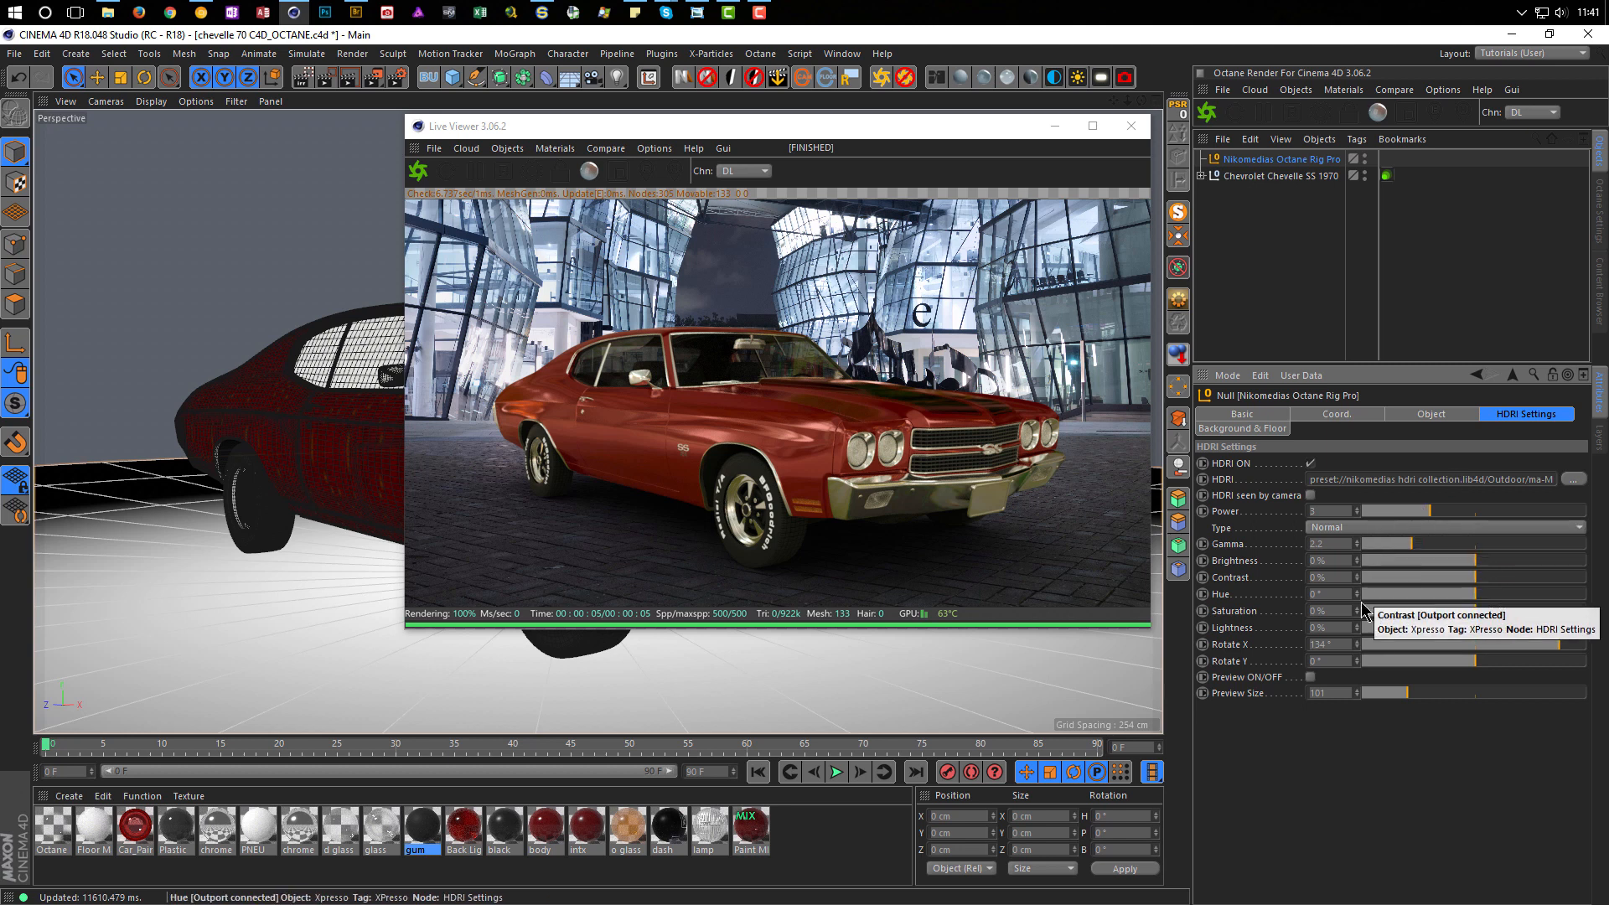
# Step: Set the rig's HDRI Hue to 180° and move the Live Viewer aside
pyautogui.click(1332, 596)
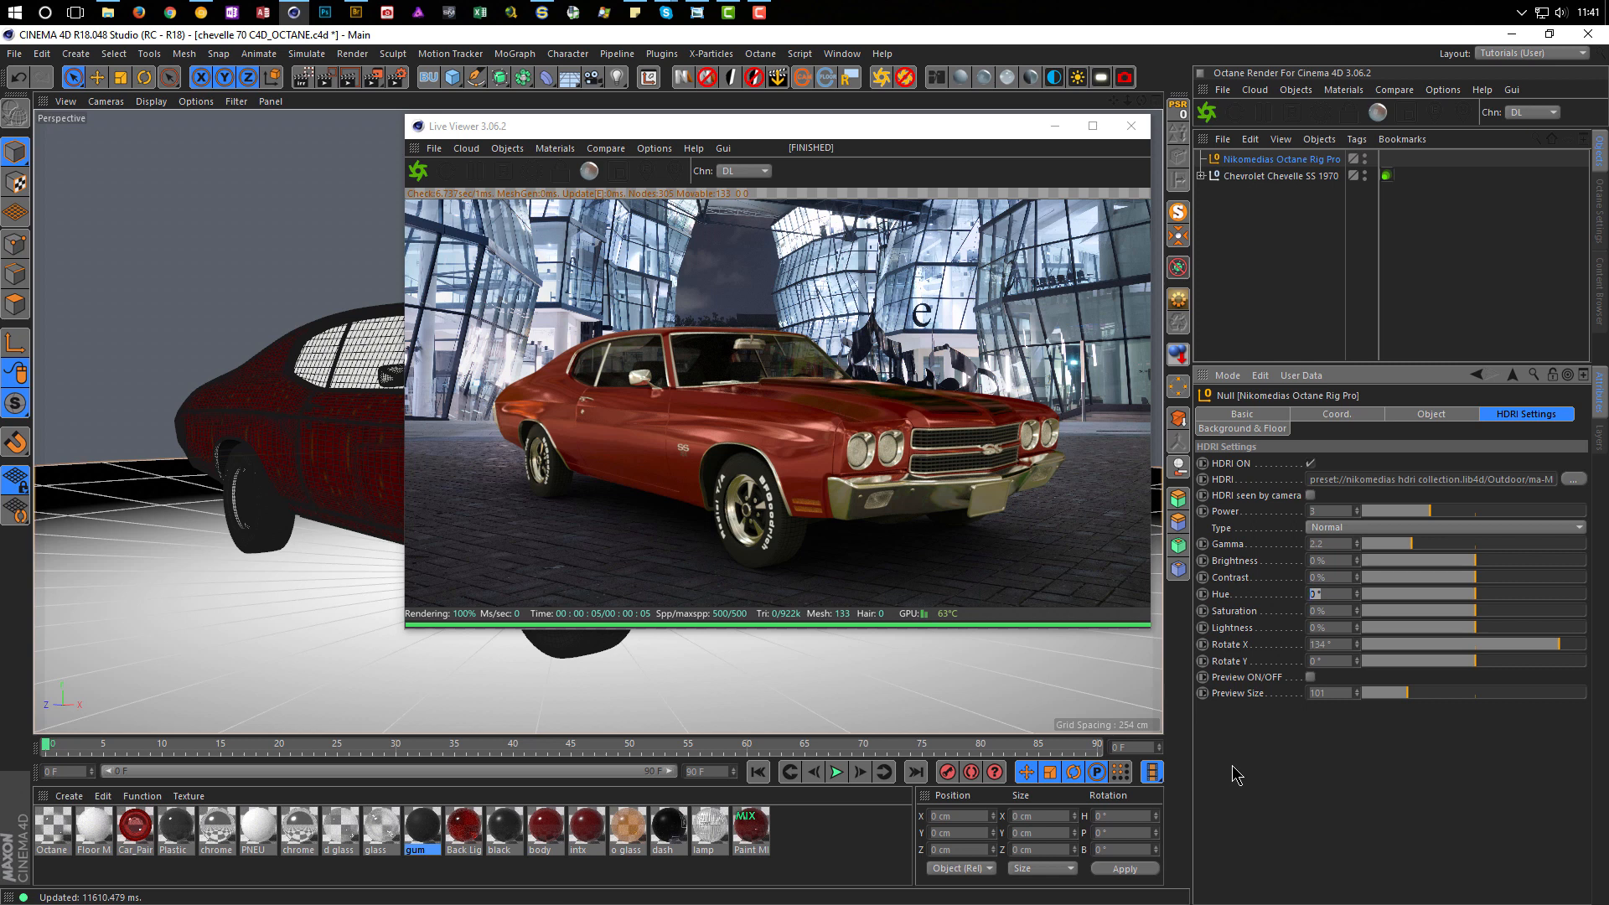
pyautogui.write('180')
pyautogui.press('Return')
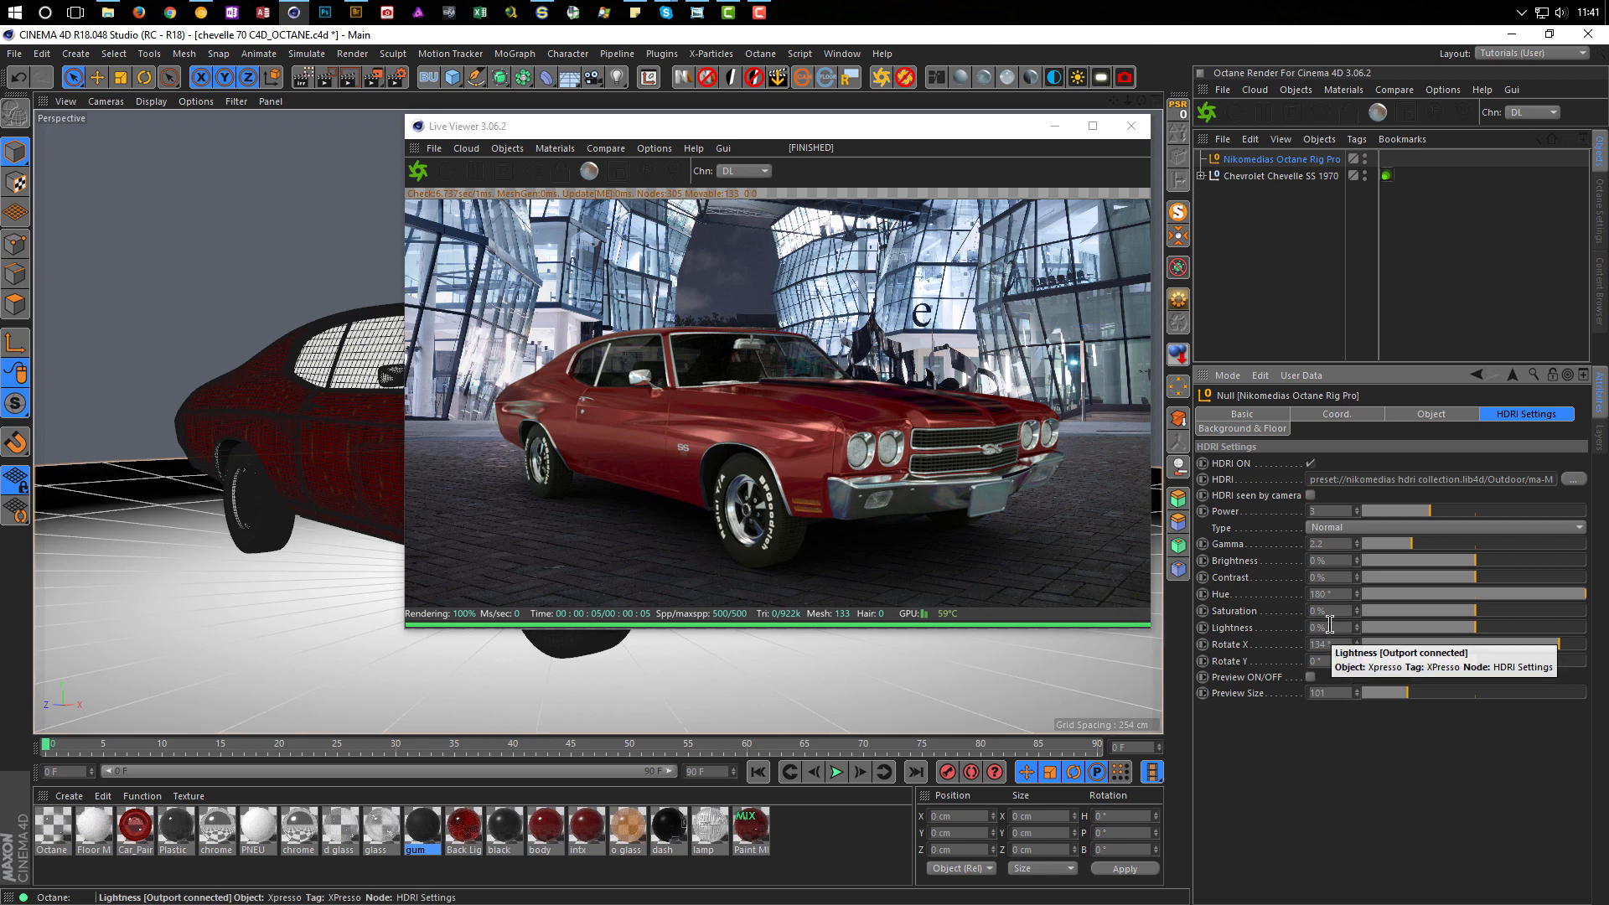
pyautogui.moveTo(910, 134); pyautogui.dragTo(1000, 139)
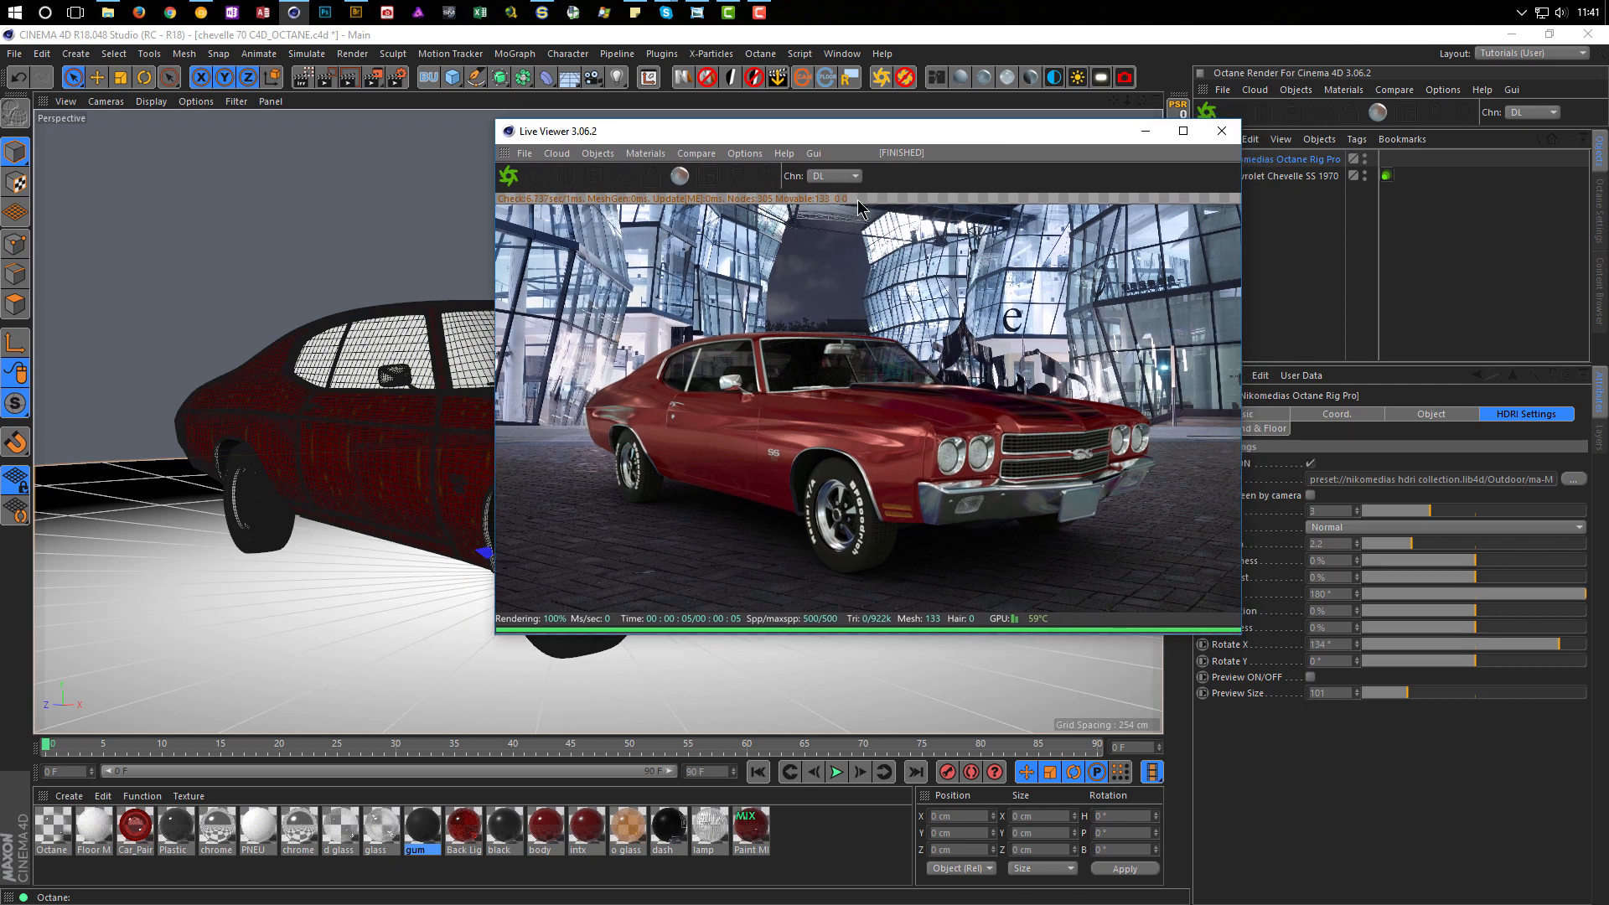
# Step: Turn on the rig's HDRI preview dome and rotate the HDRI to a Rotate X of about -58°
pyautogui.click(1311, 677)
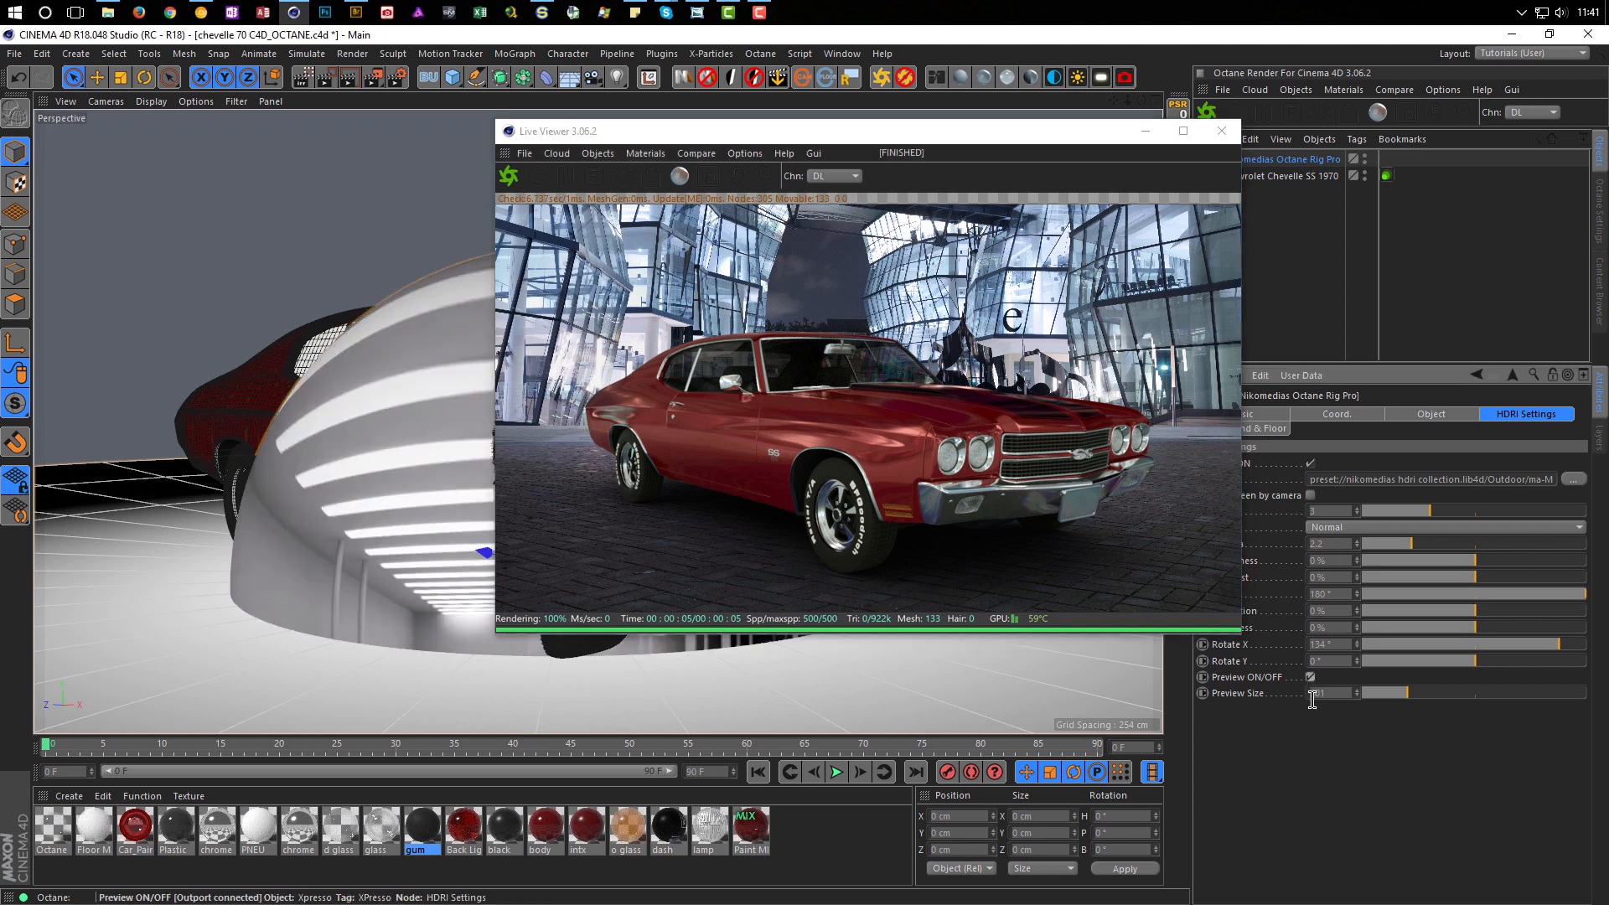
pyautogui.moveTo(1037, 134); pyautogui.dragTo(1185, 87)
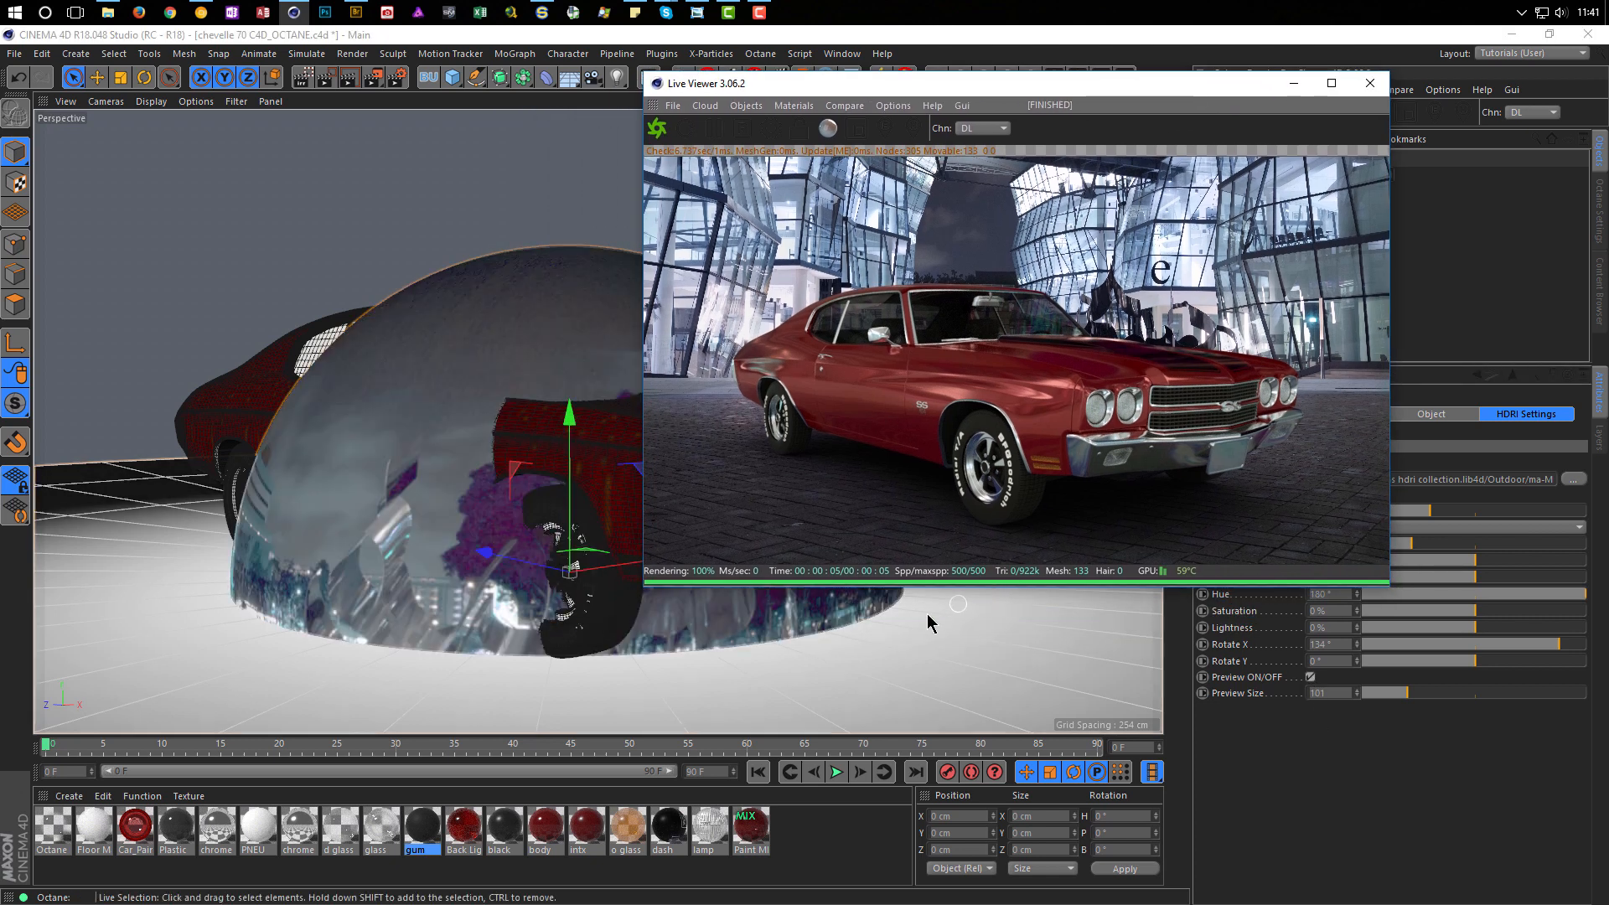
pyautogui.click(1561, 644)
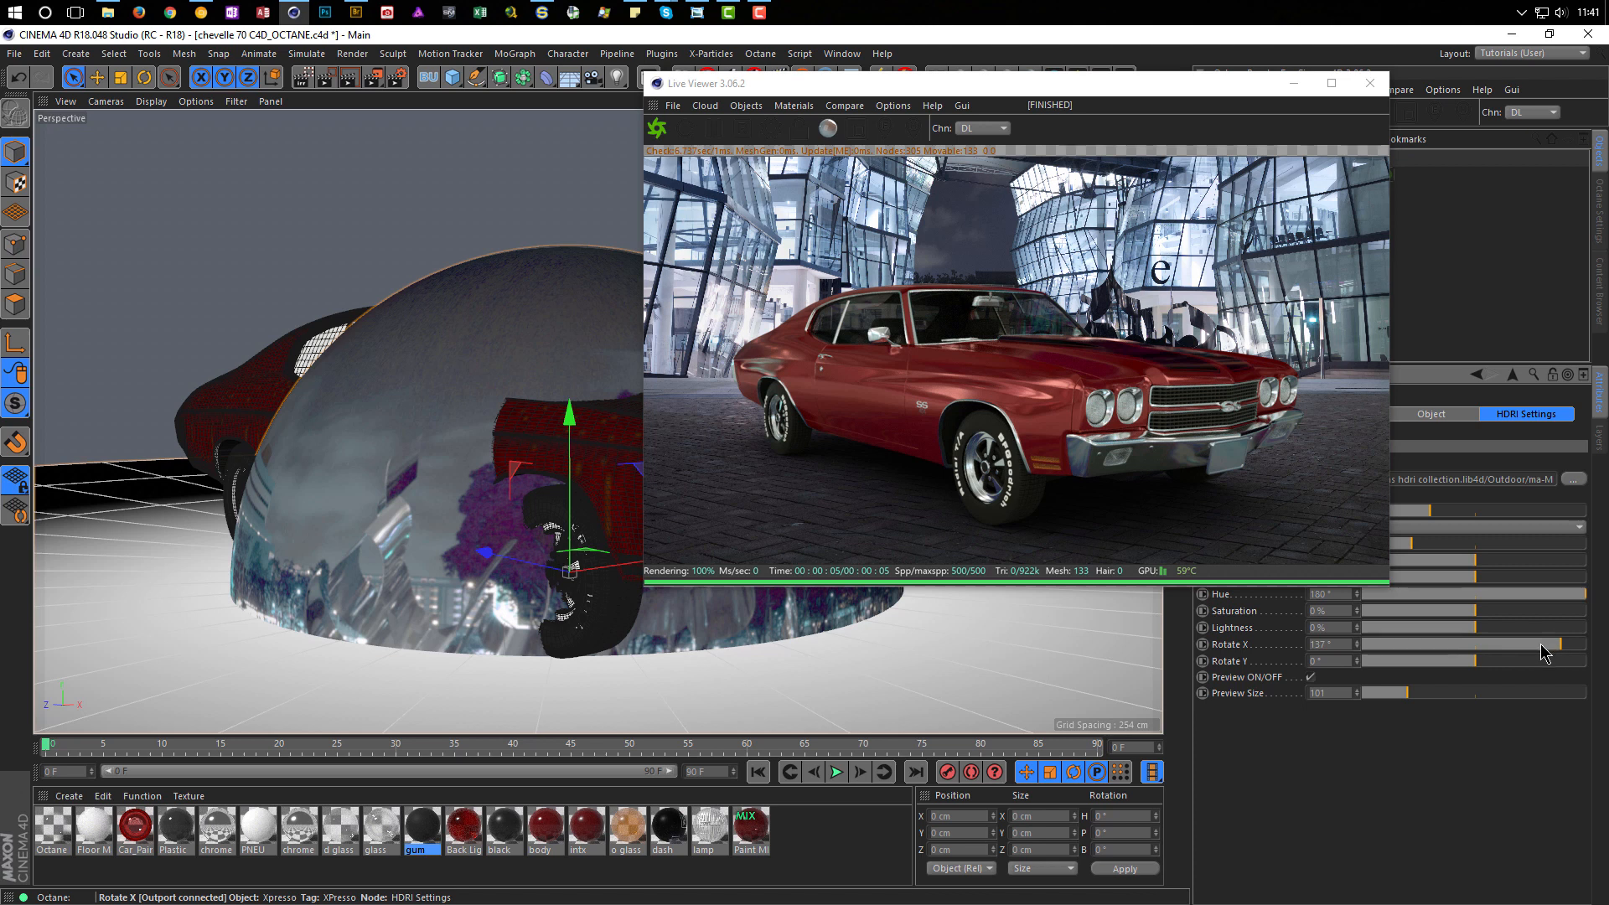
pyautogui.moveTo(1556, 643); pyautogui.dragTo(1440, 654)
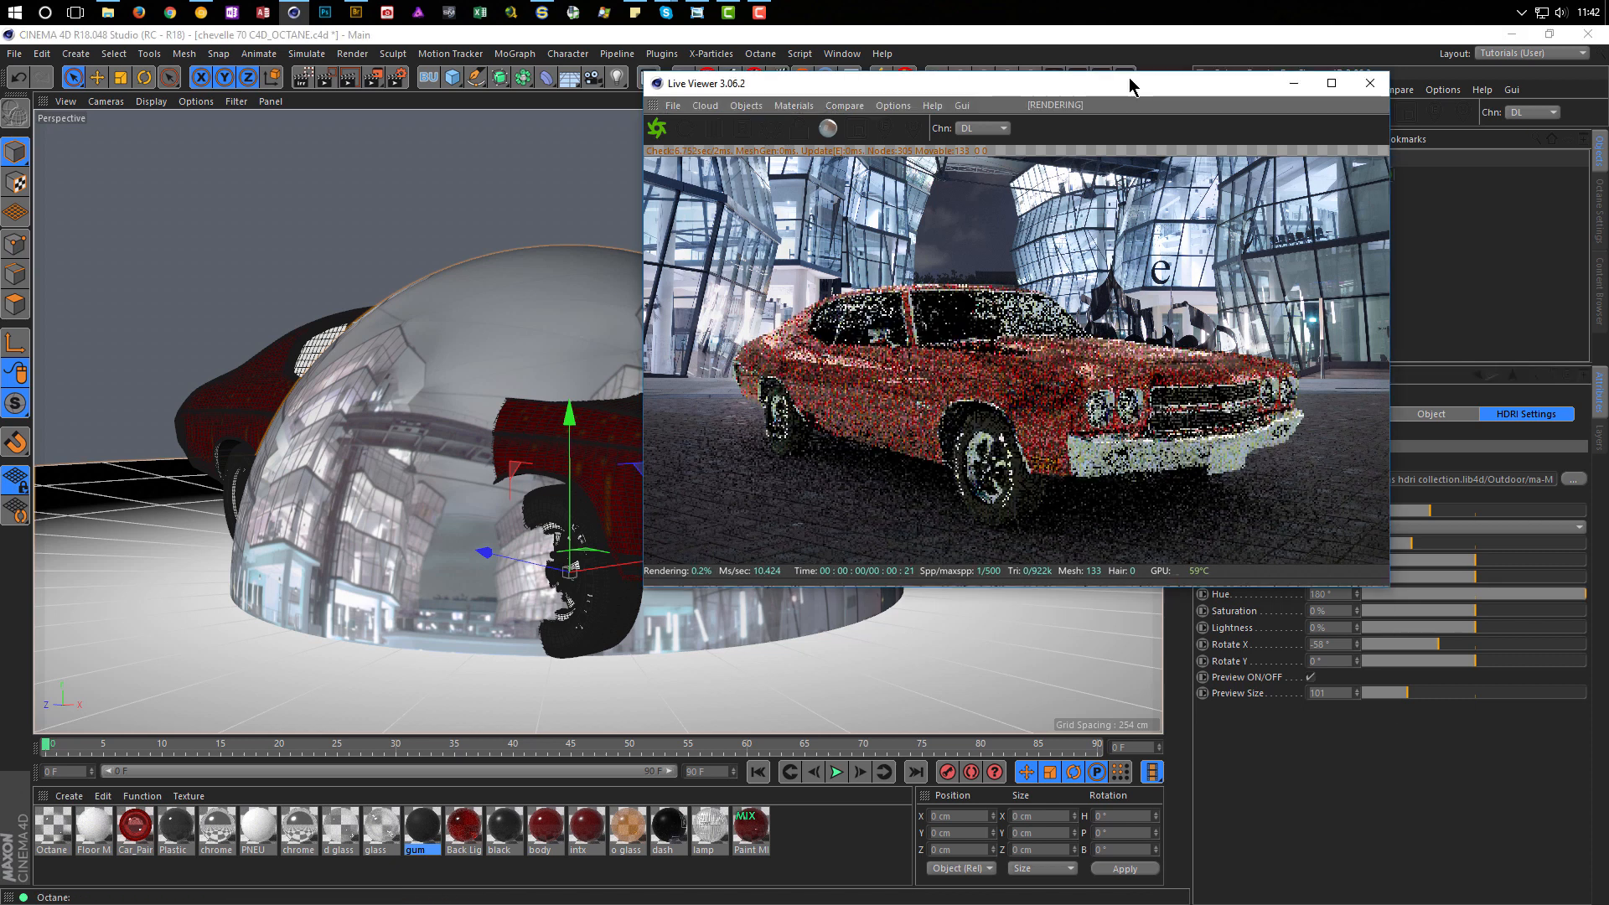
pyautogui.moveTo(1132, 85); pyautogui.dragTo(983, 152)
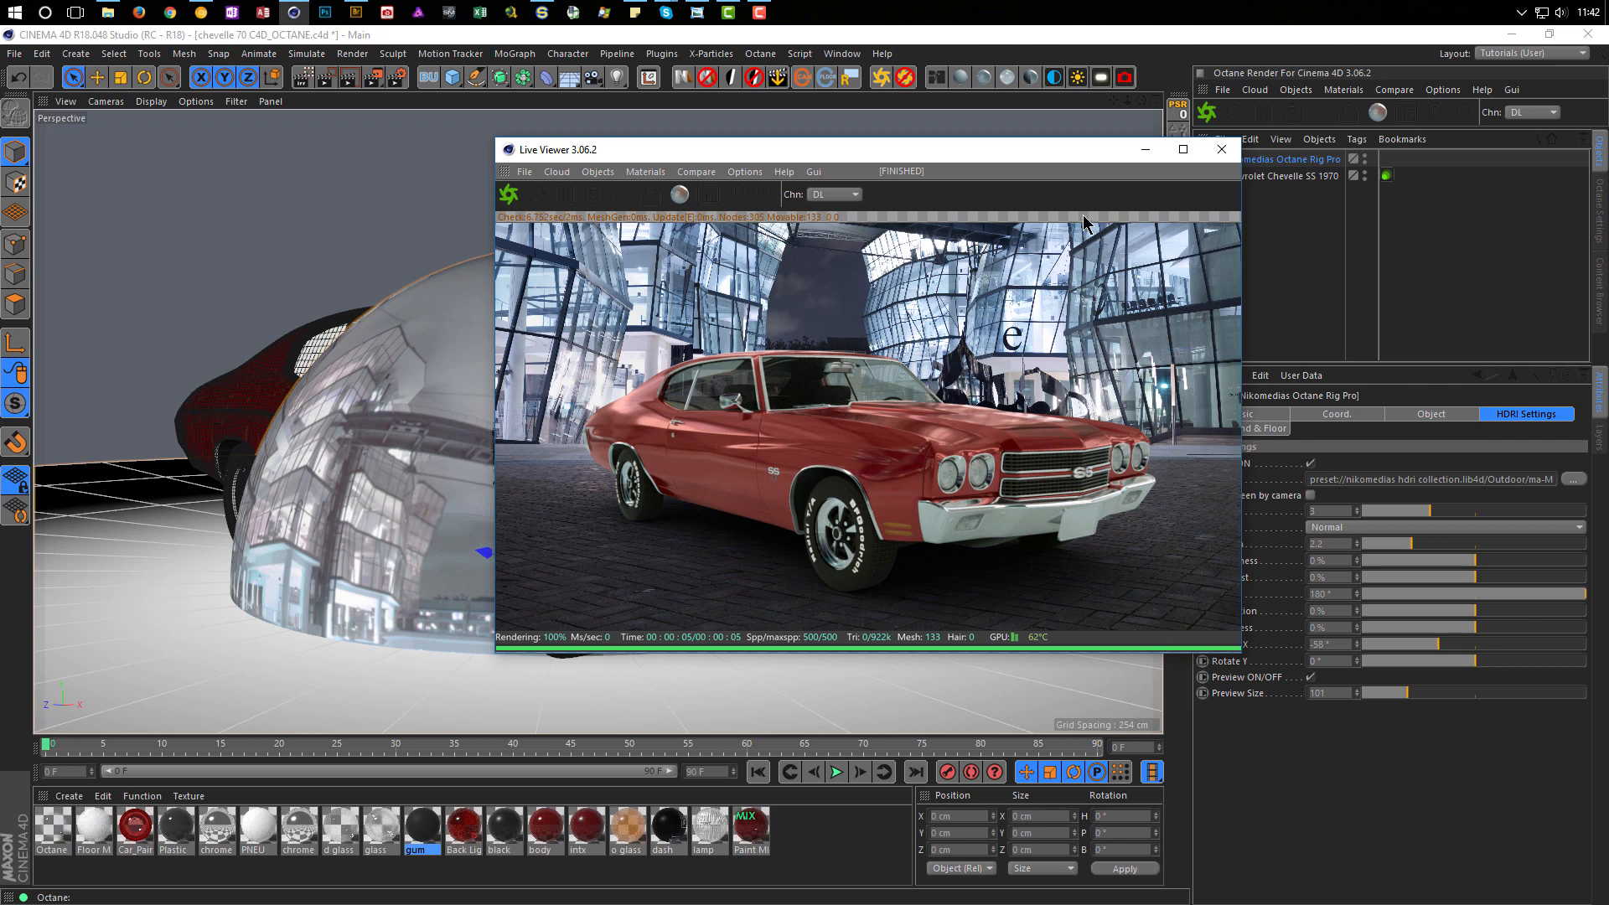
pyautogui.moveTo(1046, 165); pyautogui.dragTo(989, 155)
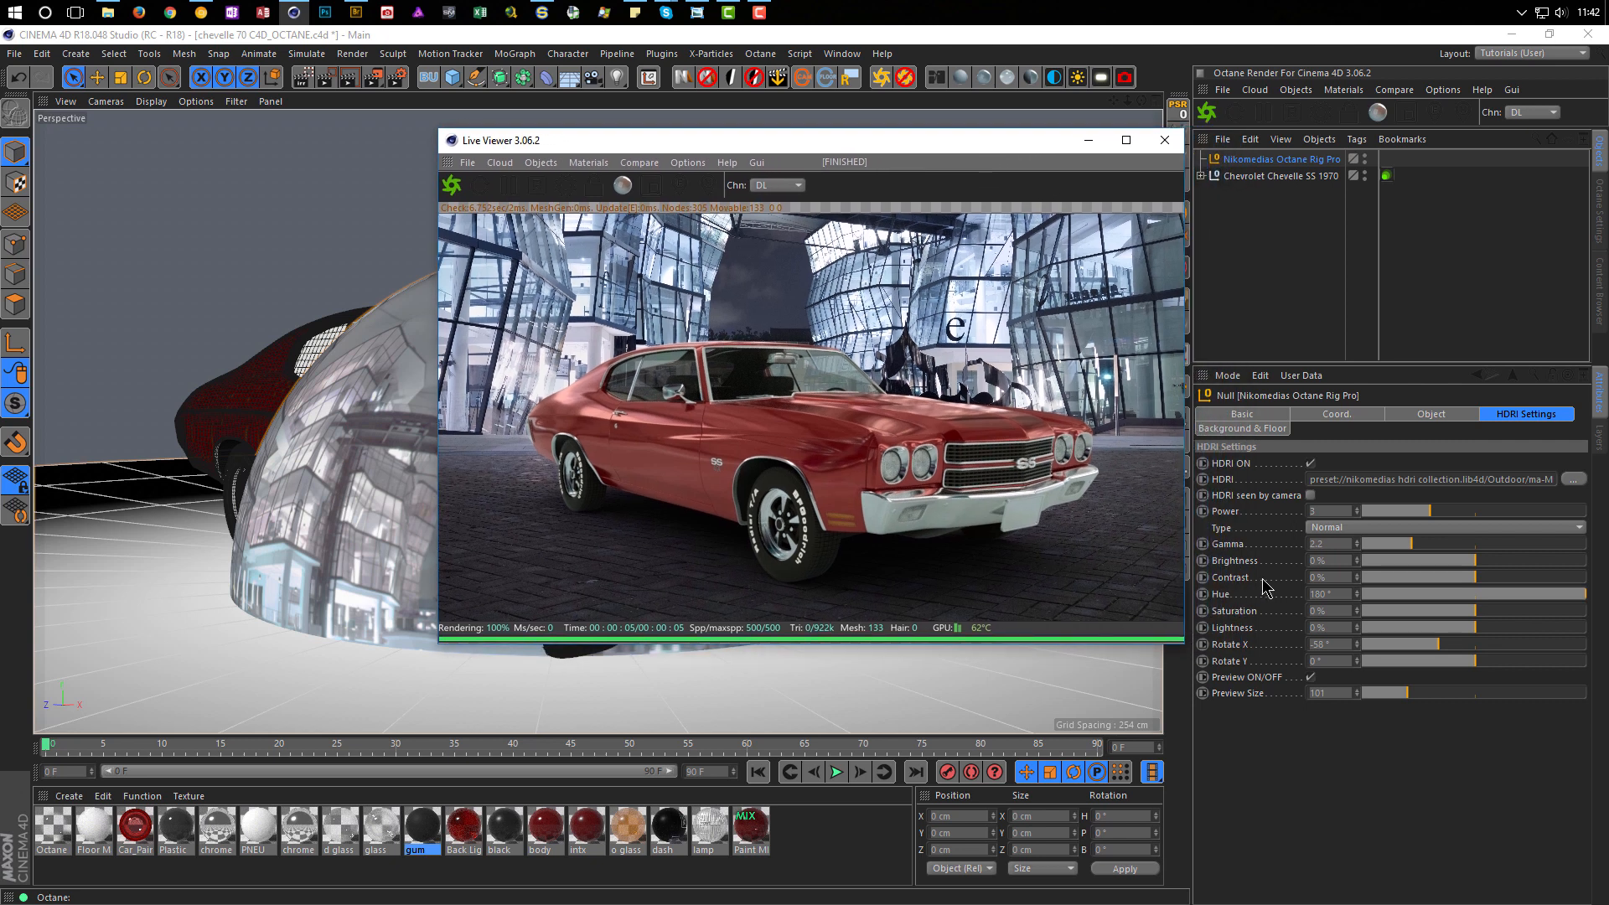
# Step: Set the rig's HDRI Saturation to 10% and switch off the HDRI preview dome
pyautogui.write('10')
pyautogui.press('Return')
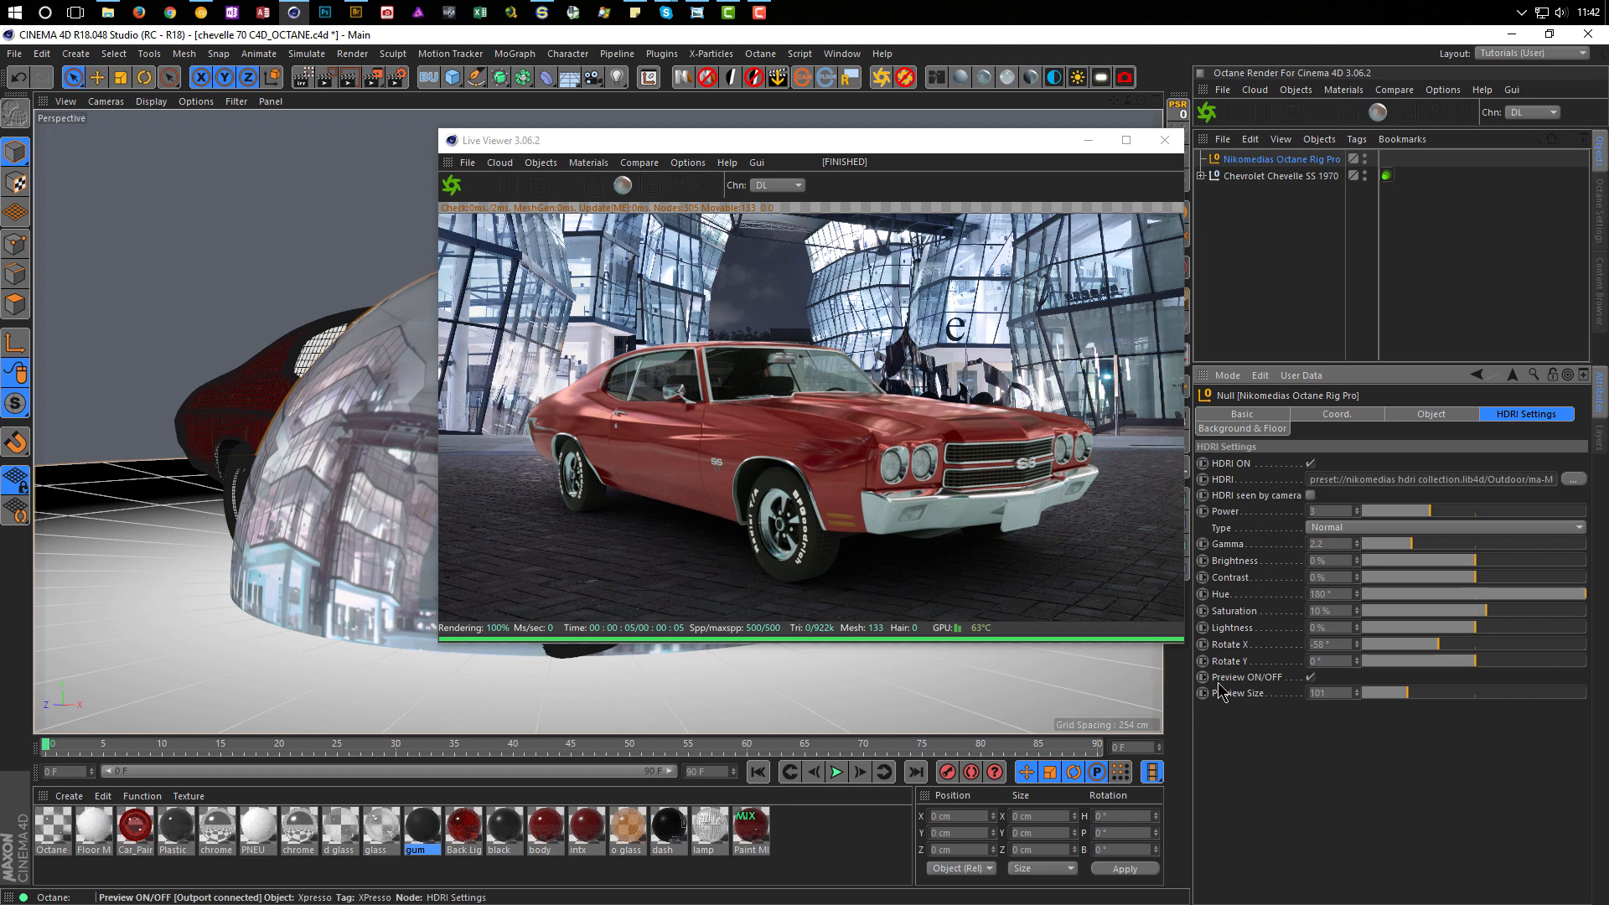
pyautogui.click(1310, 677)
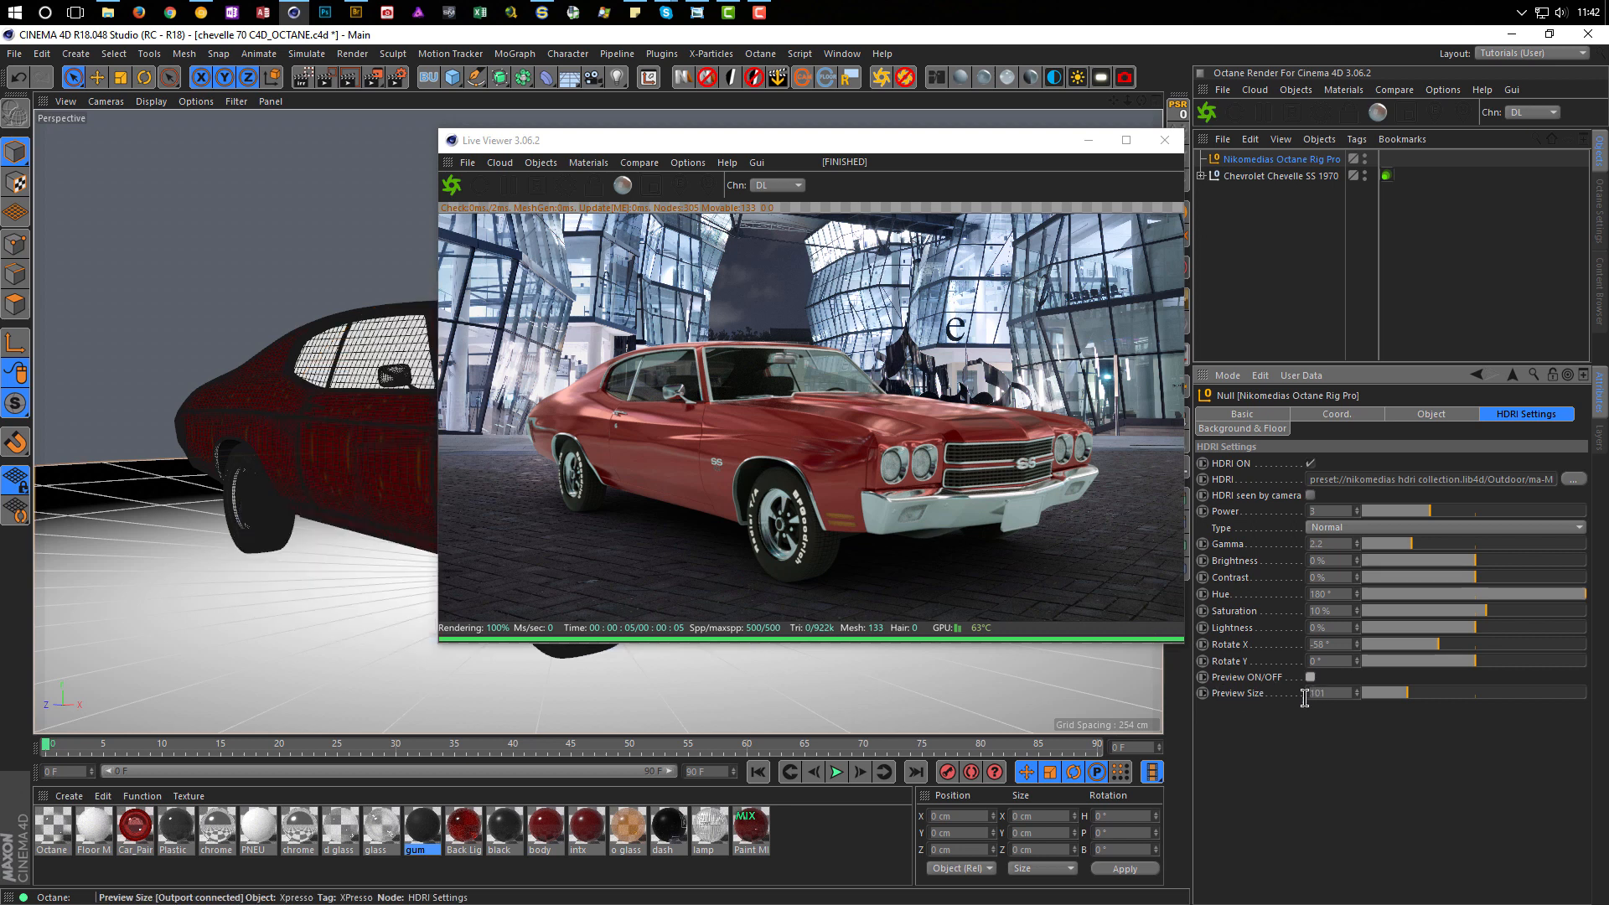
# Step: Show the finished Live Viewer render in the Picture Viewer to inspect its alpha edges, then close it
pyautogui.moveTo(947, 153); pyautogui.dragTo(1087, 207)
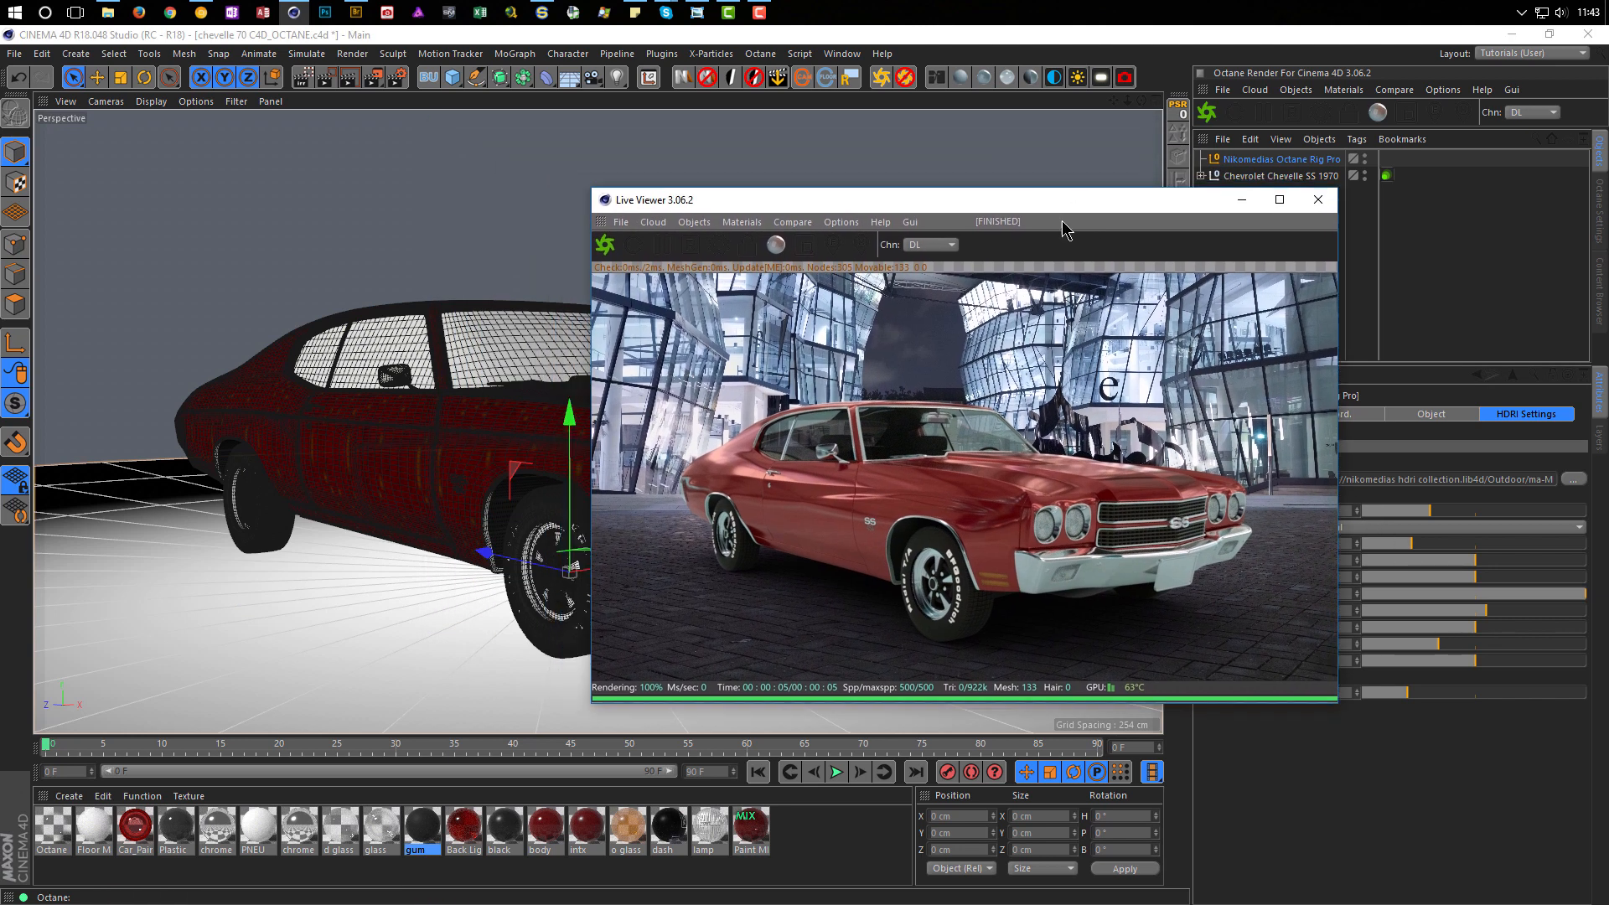
pyautogui.rightClick(1054, 353)
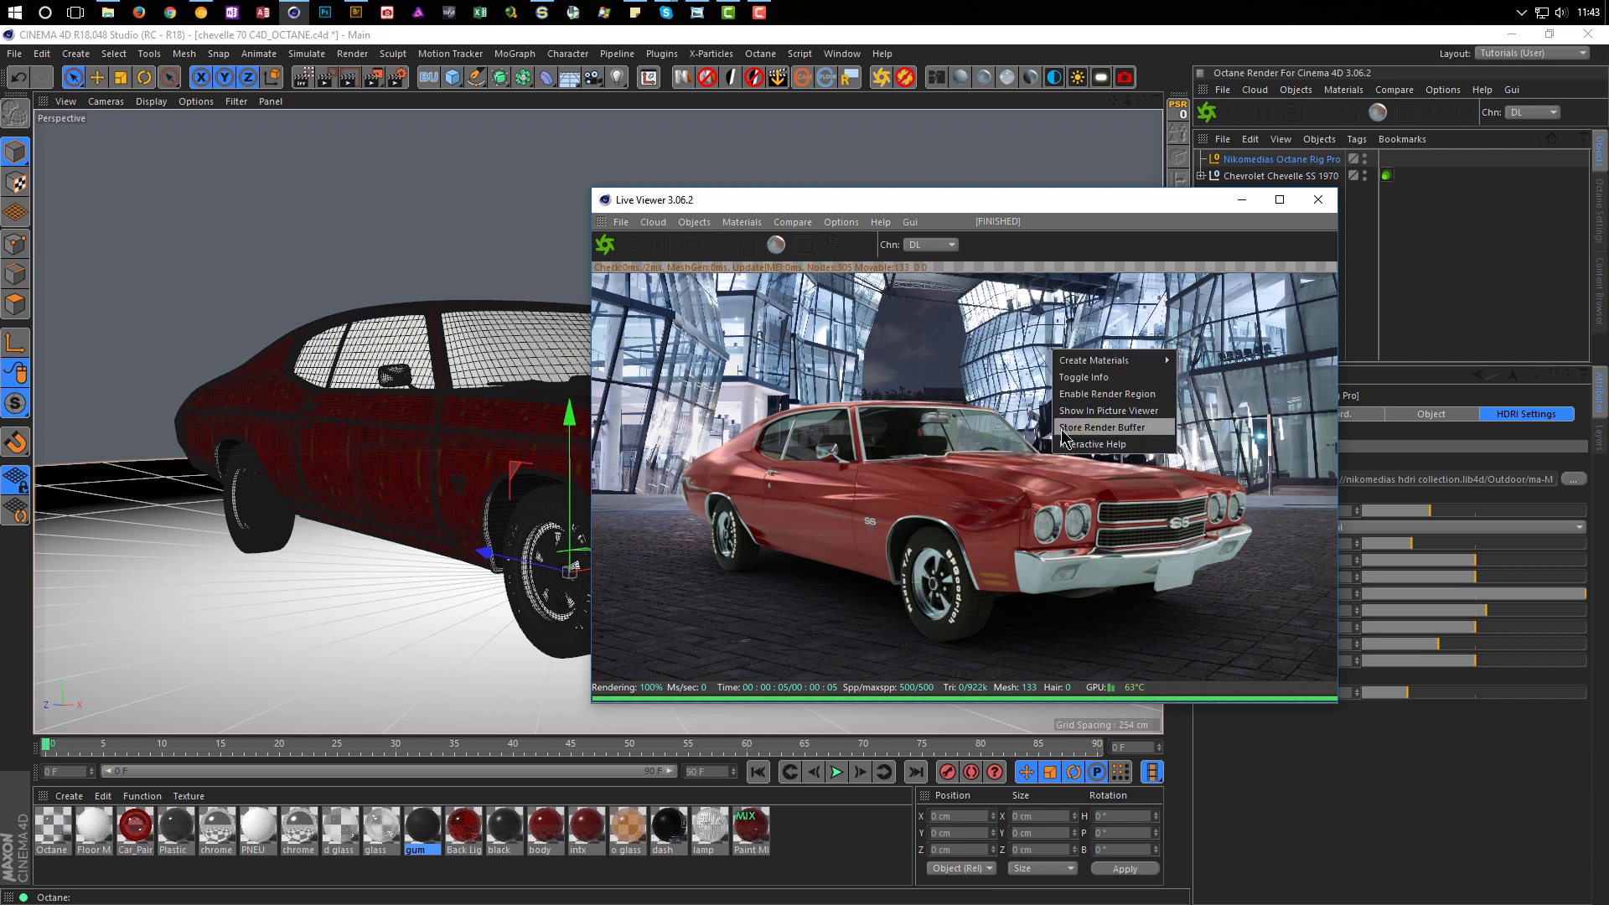
pyautogui.click(1089, 411)
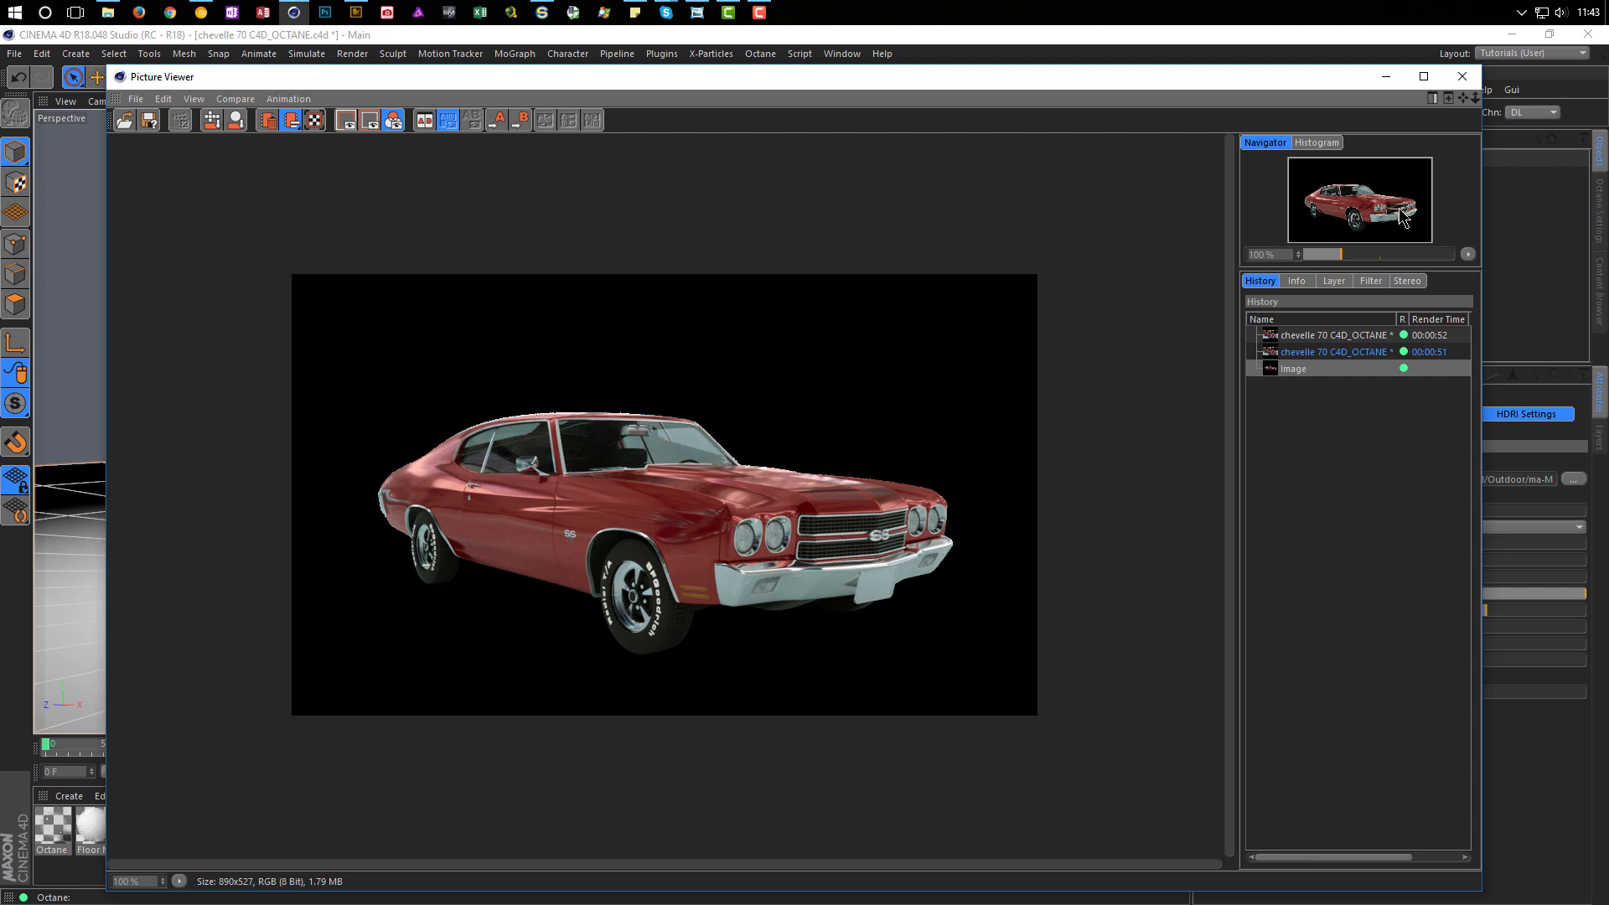
pyautogui.click(1462, 76)
# Step: Toggle Pre-multiply alpha off and back on in Octane's camera imager settings
pyautogui.moveTo(1107, 206); pyautogui.dragTo(987, 173)
pyautogui.click(1596, 222)
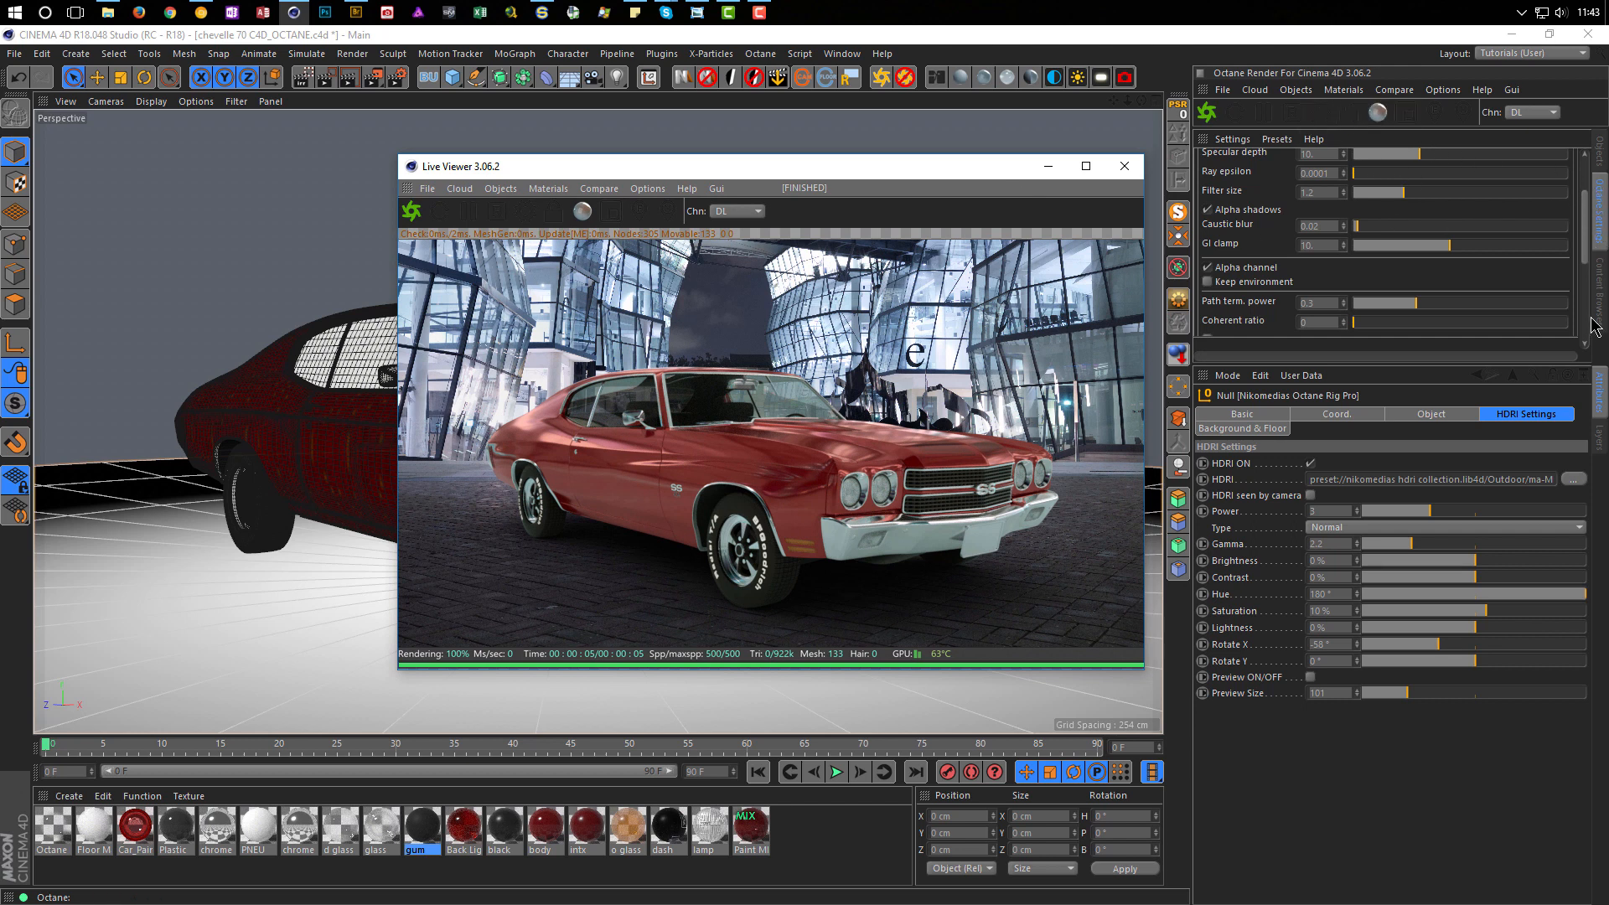
pyautogui.moveTo(1362, 364); pyautogui.dragTo(1362, 572)
pyautogui.scroll(3, 1588, 282)
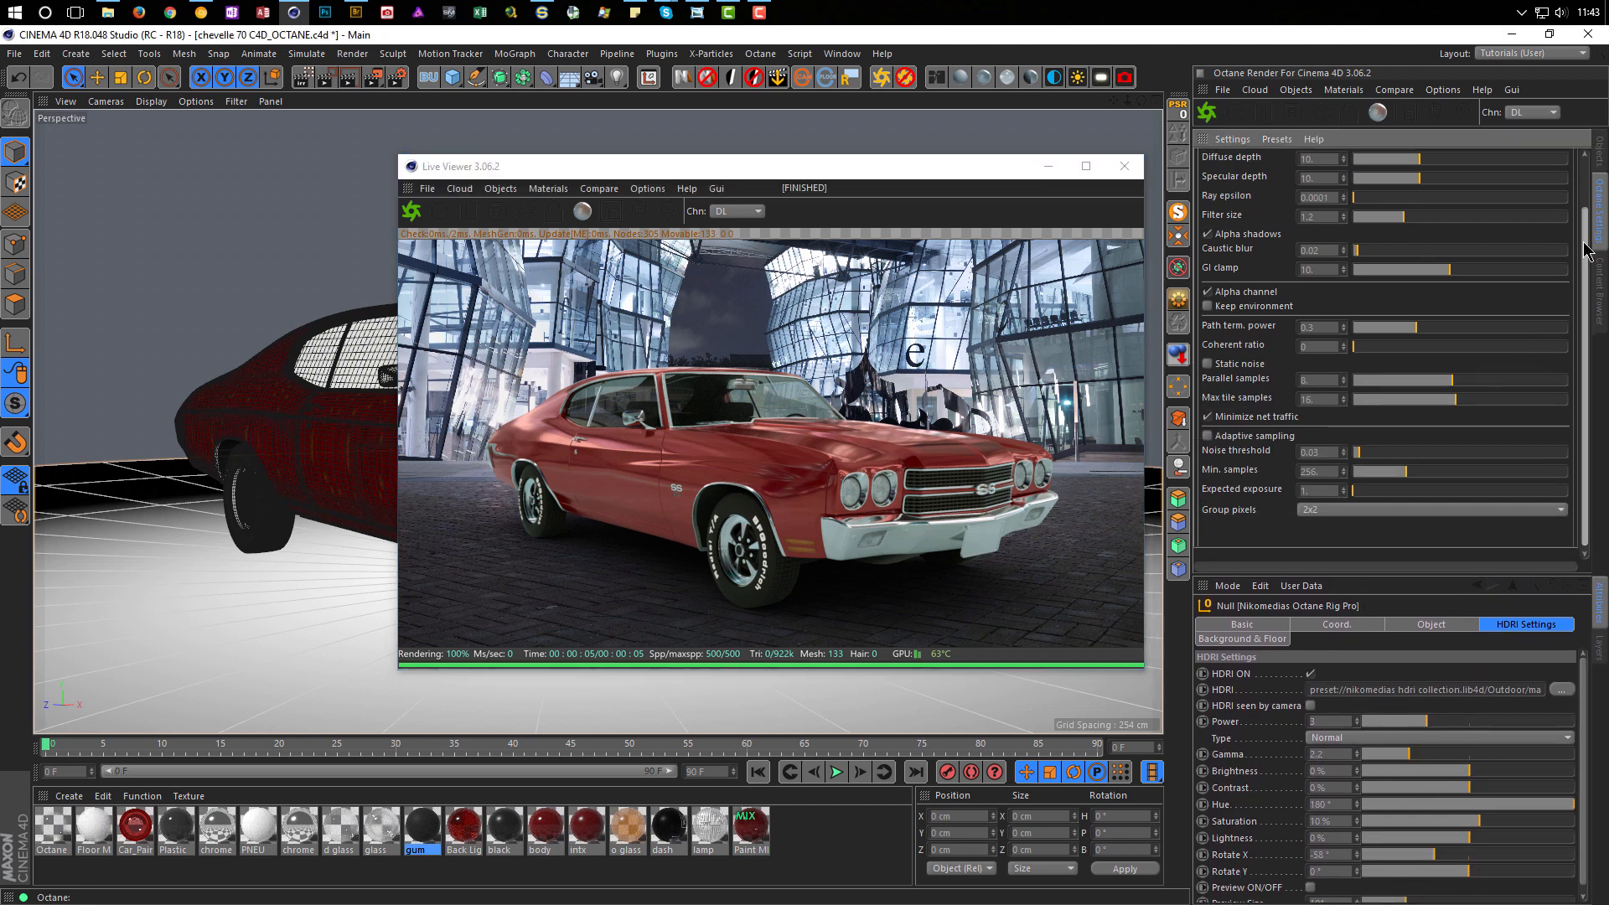
pyautogui.click(1272, 159)
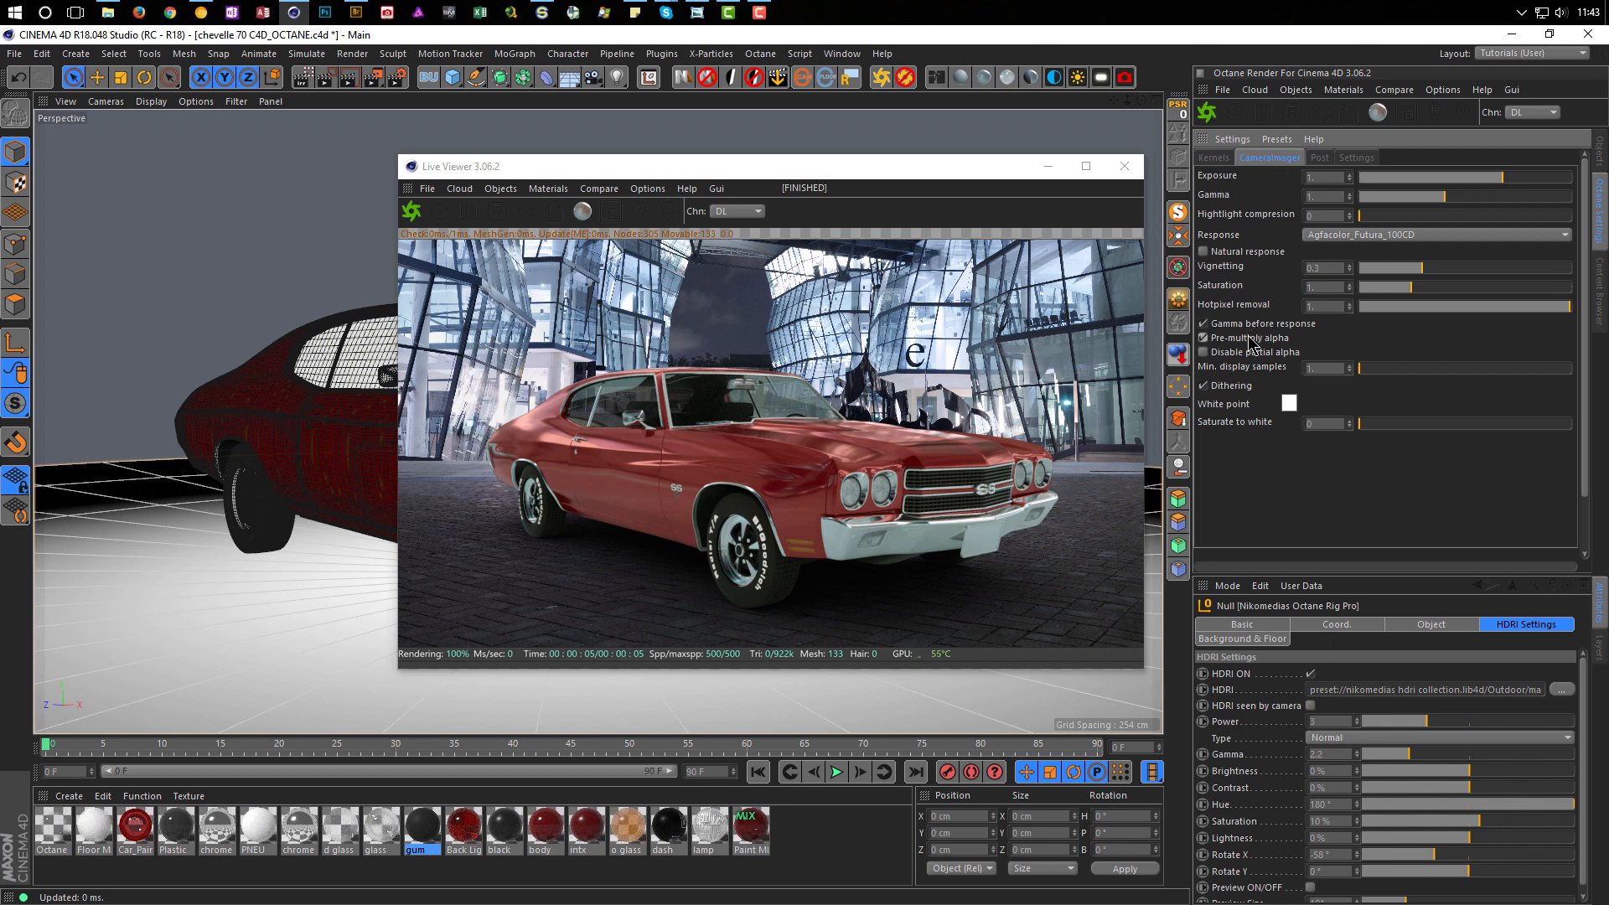
pyautogui.click(1205, 339)
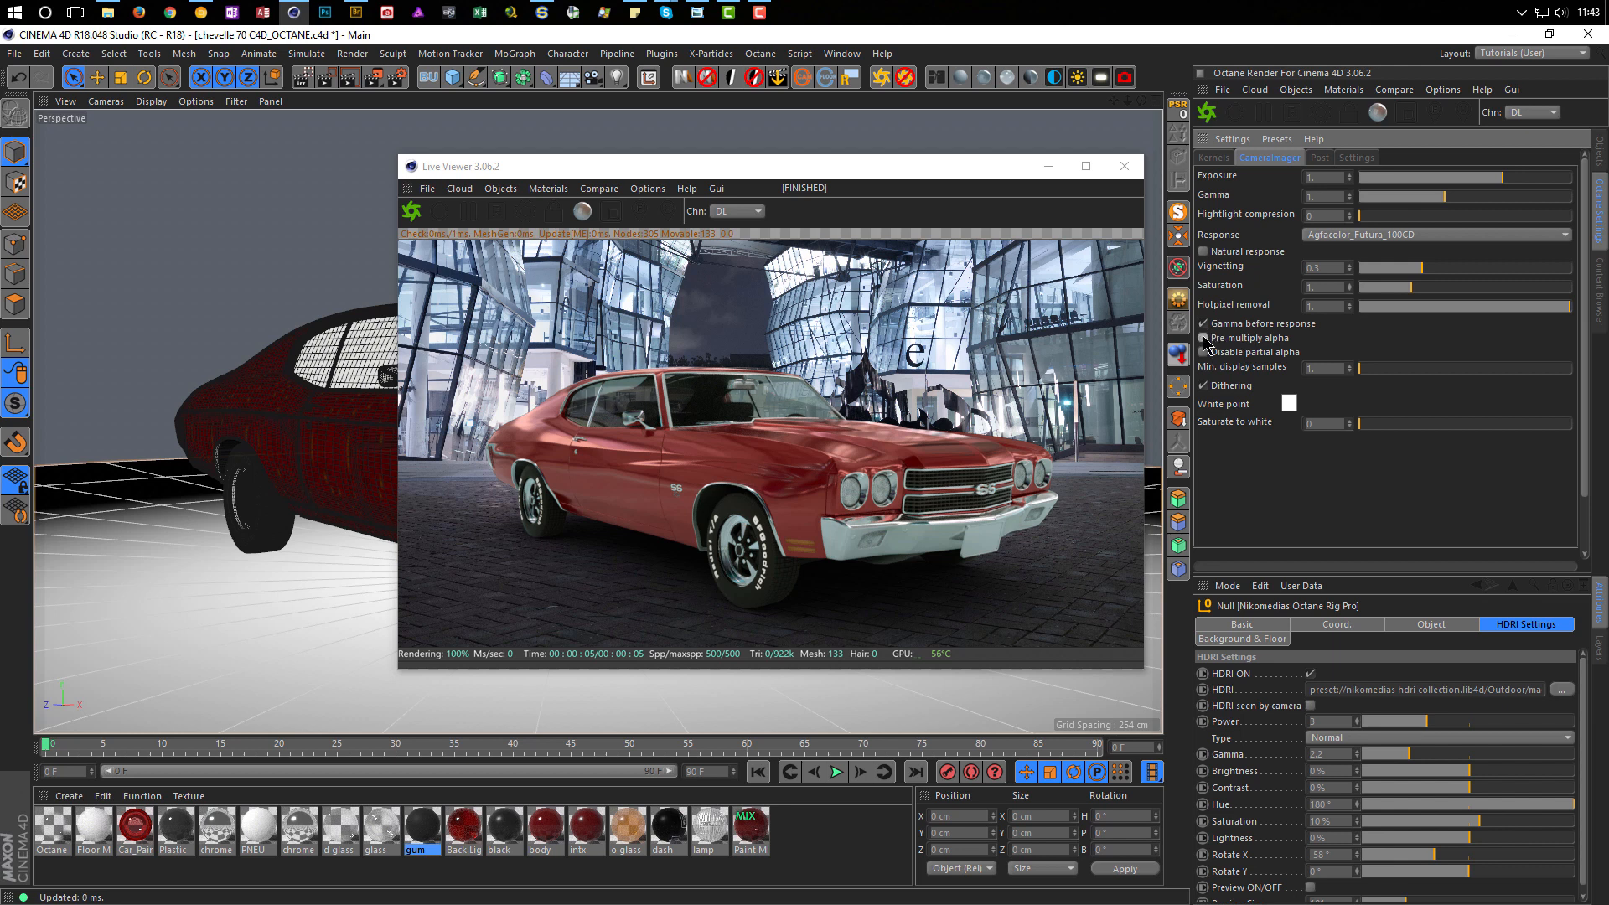
pyautogui.click(1205, 338)
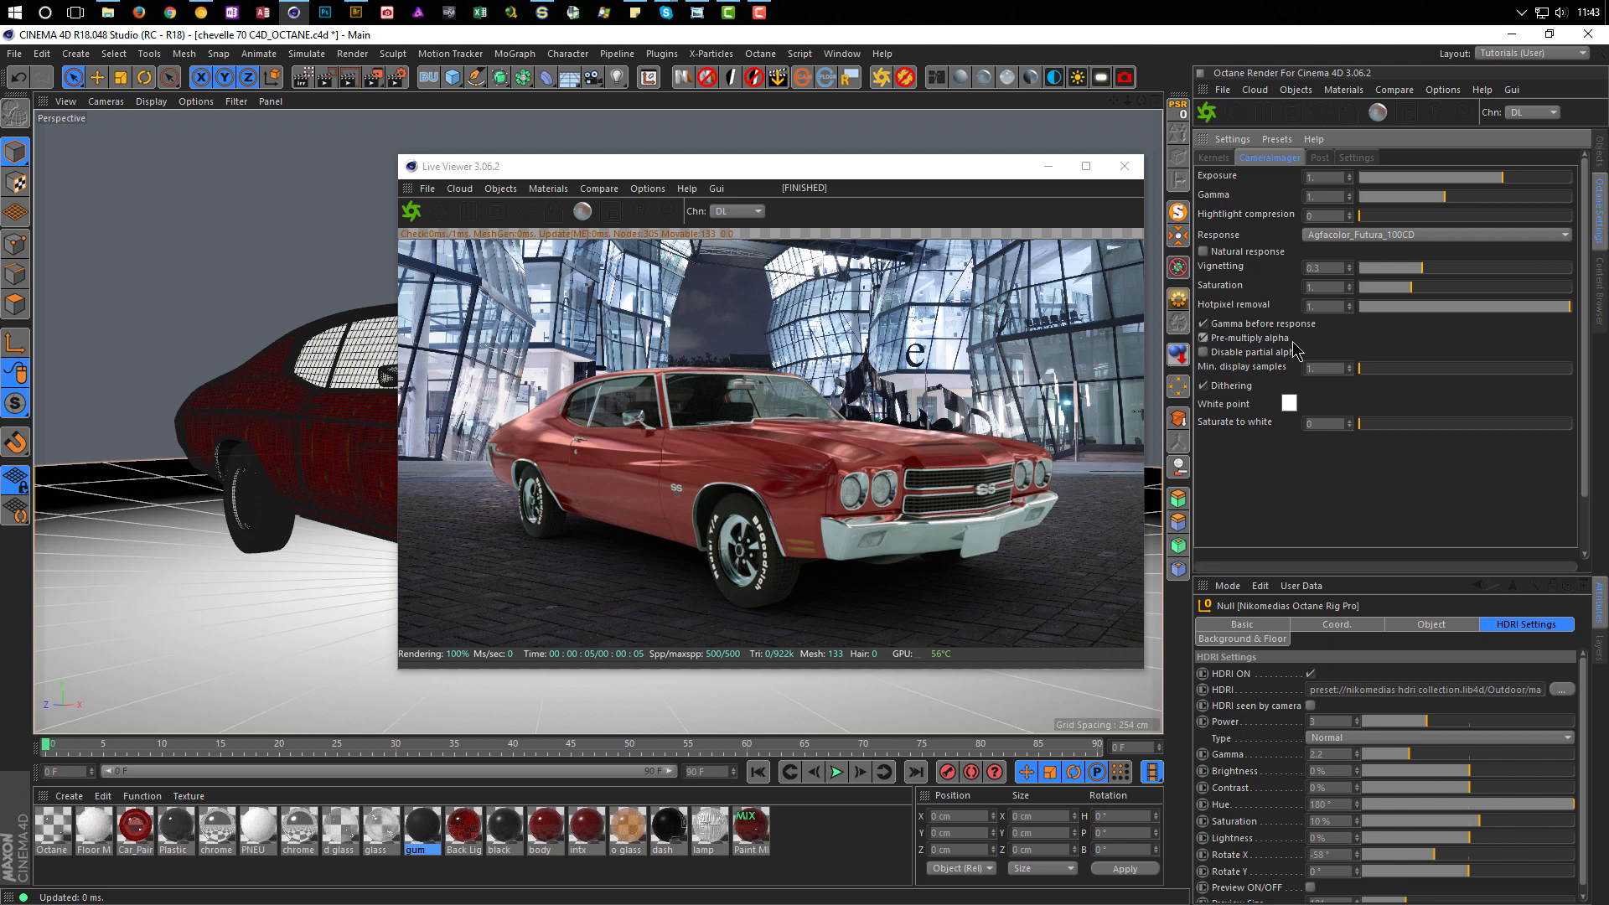
# Step: Show the Live Viewer render in the Picture Viewer again and compare it with the previous image
pyautogui.rightClick(932, 340)
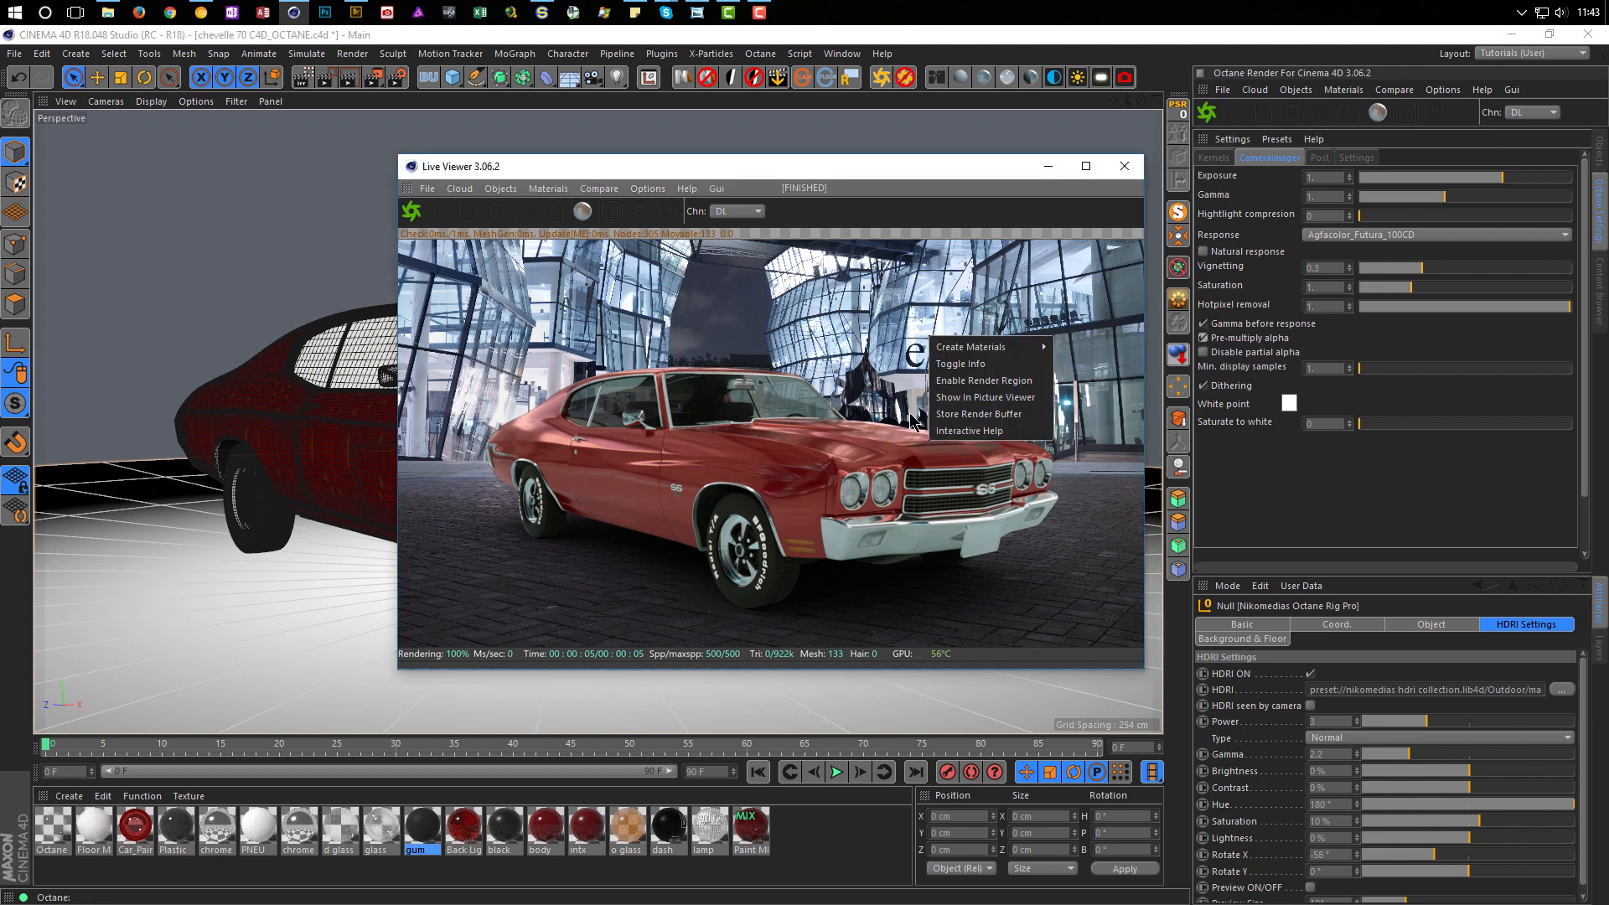
pyautogui.click(972, 397)
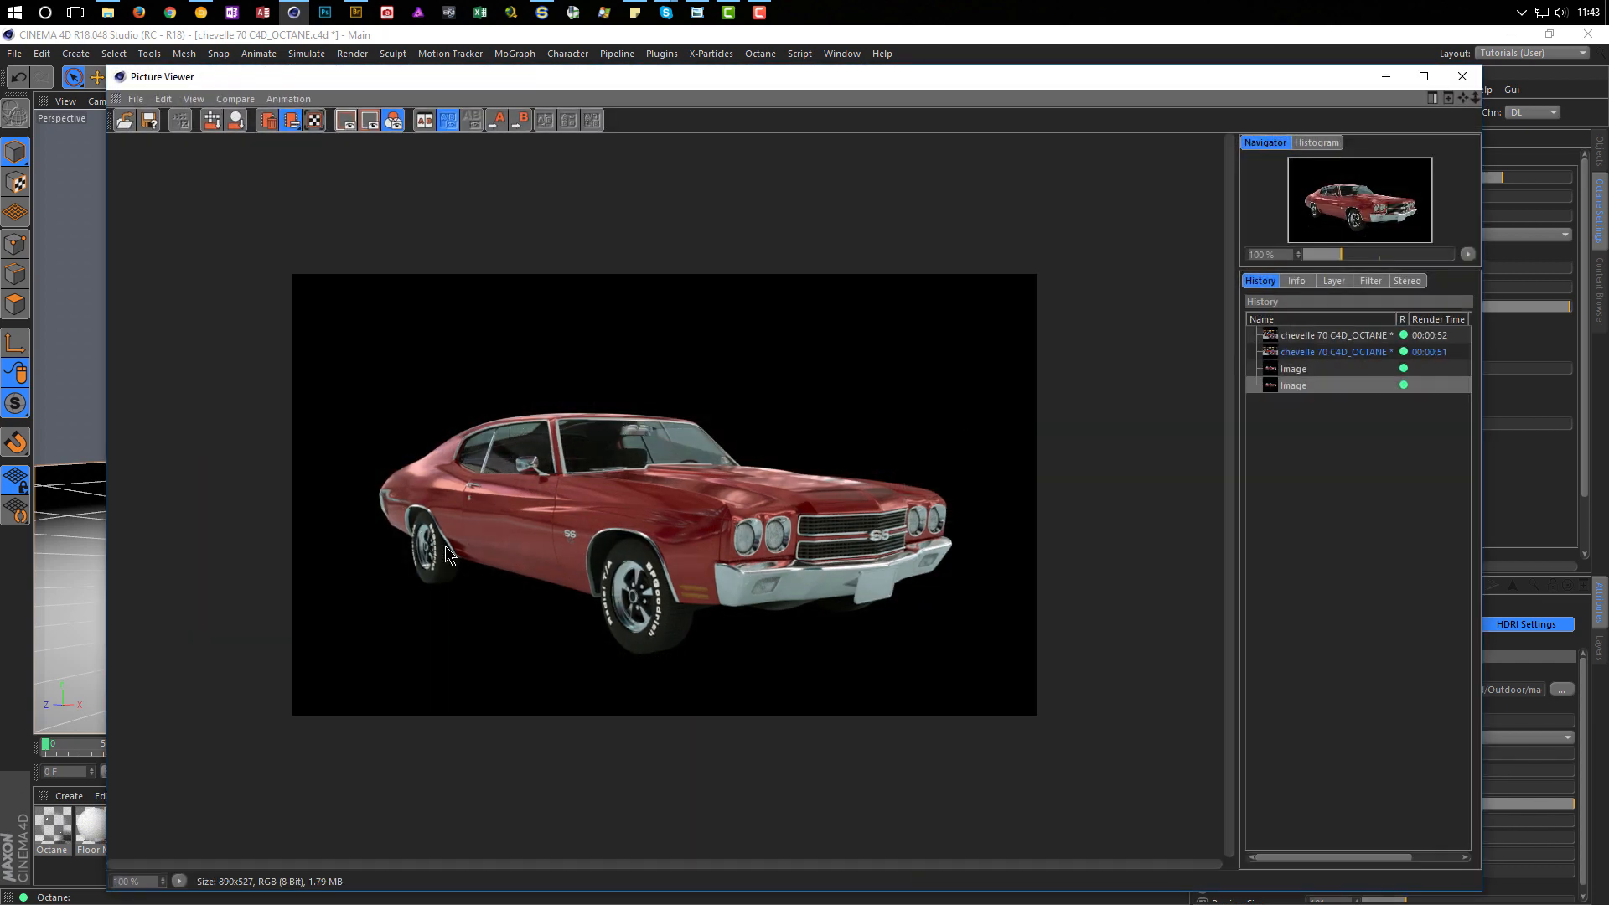
pyautogui.click(1299, 369)
pyautogui.click(1300, 385)
pyautogui.click(1297, 372)
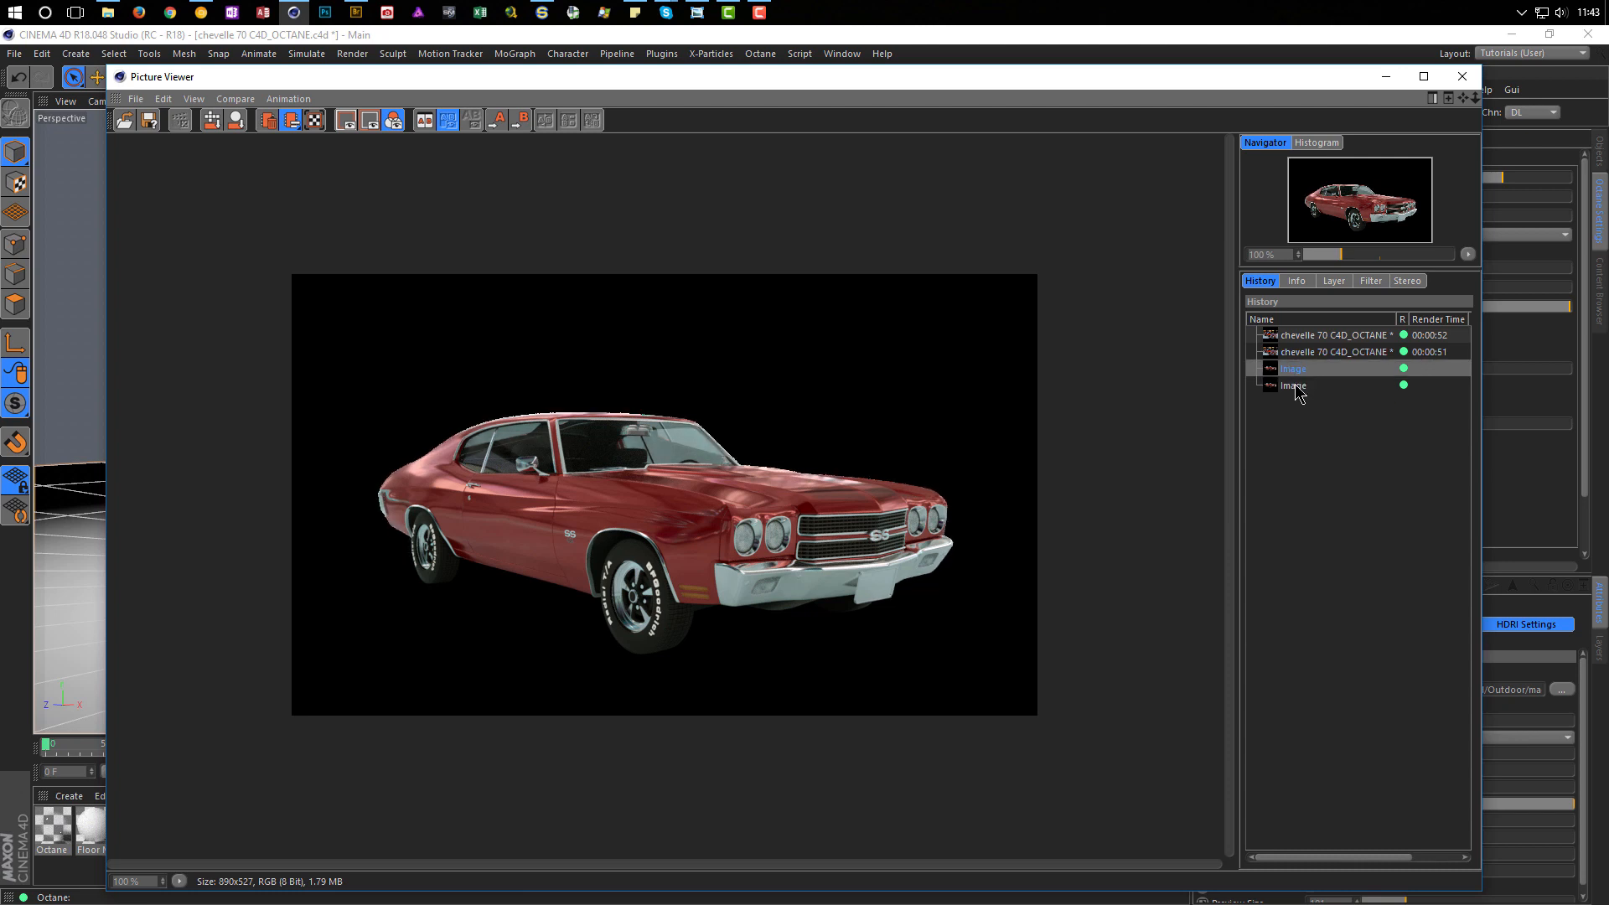
pyautogui.click(1297, 387)
pyautogui.click(1296, 374)
pyautogui.click(1295, 387)
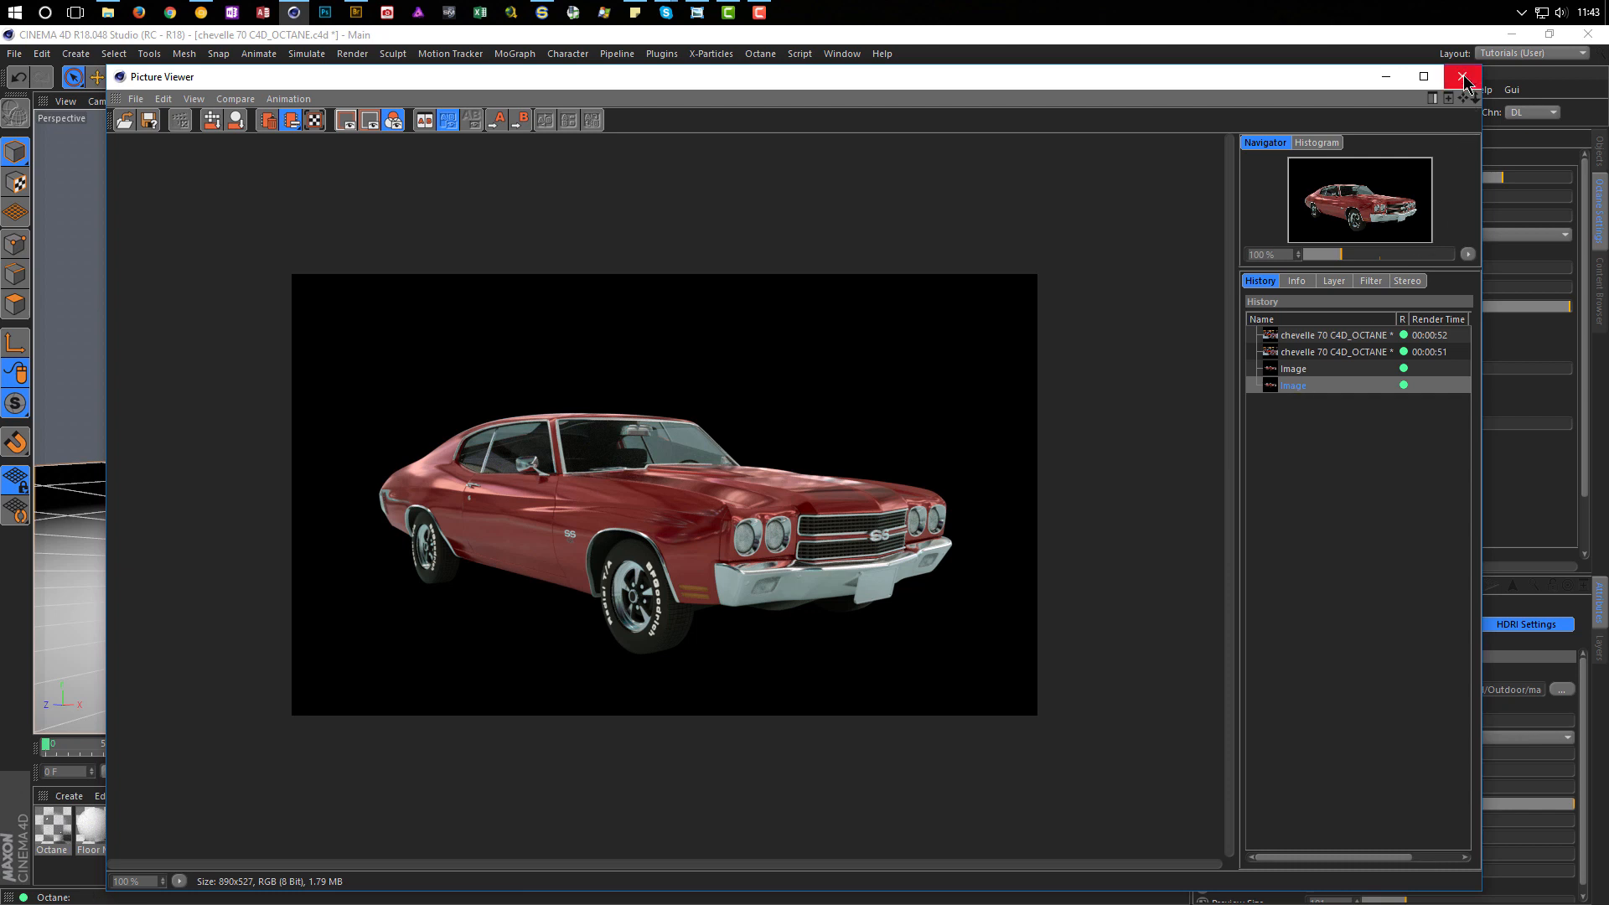
pyautogui.click(1462, 77)
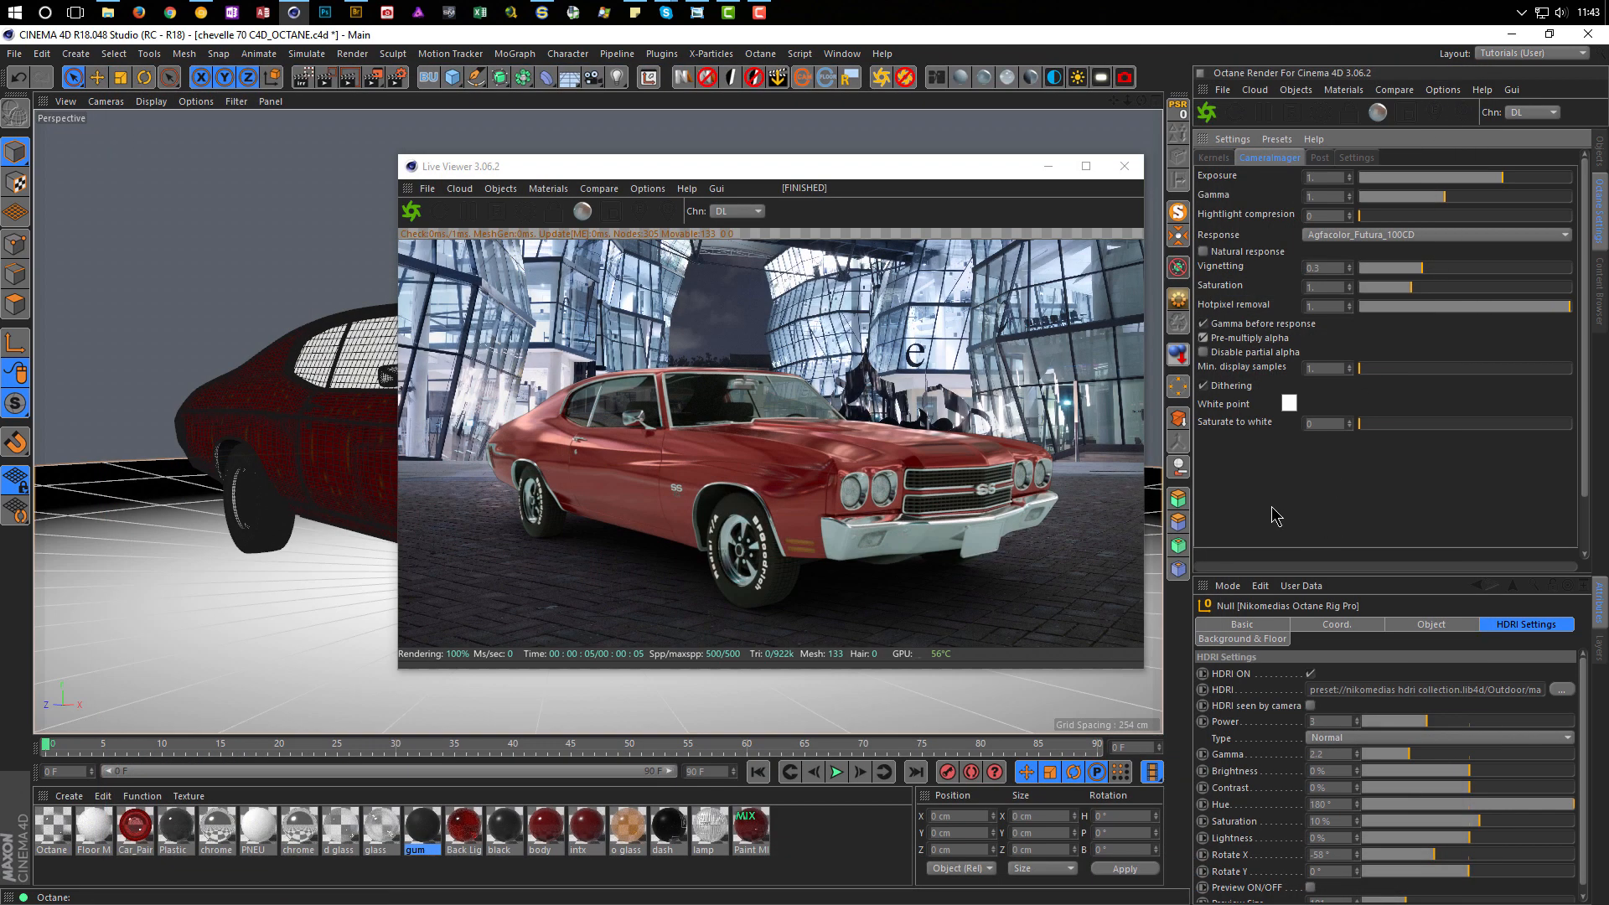
pyautogui.moveTo(935, 178); pyautogui.dragTo(1277, 215)
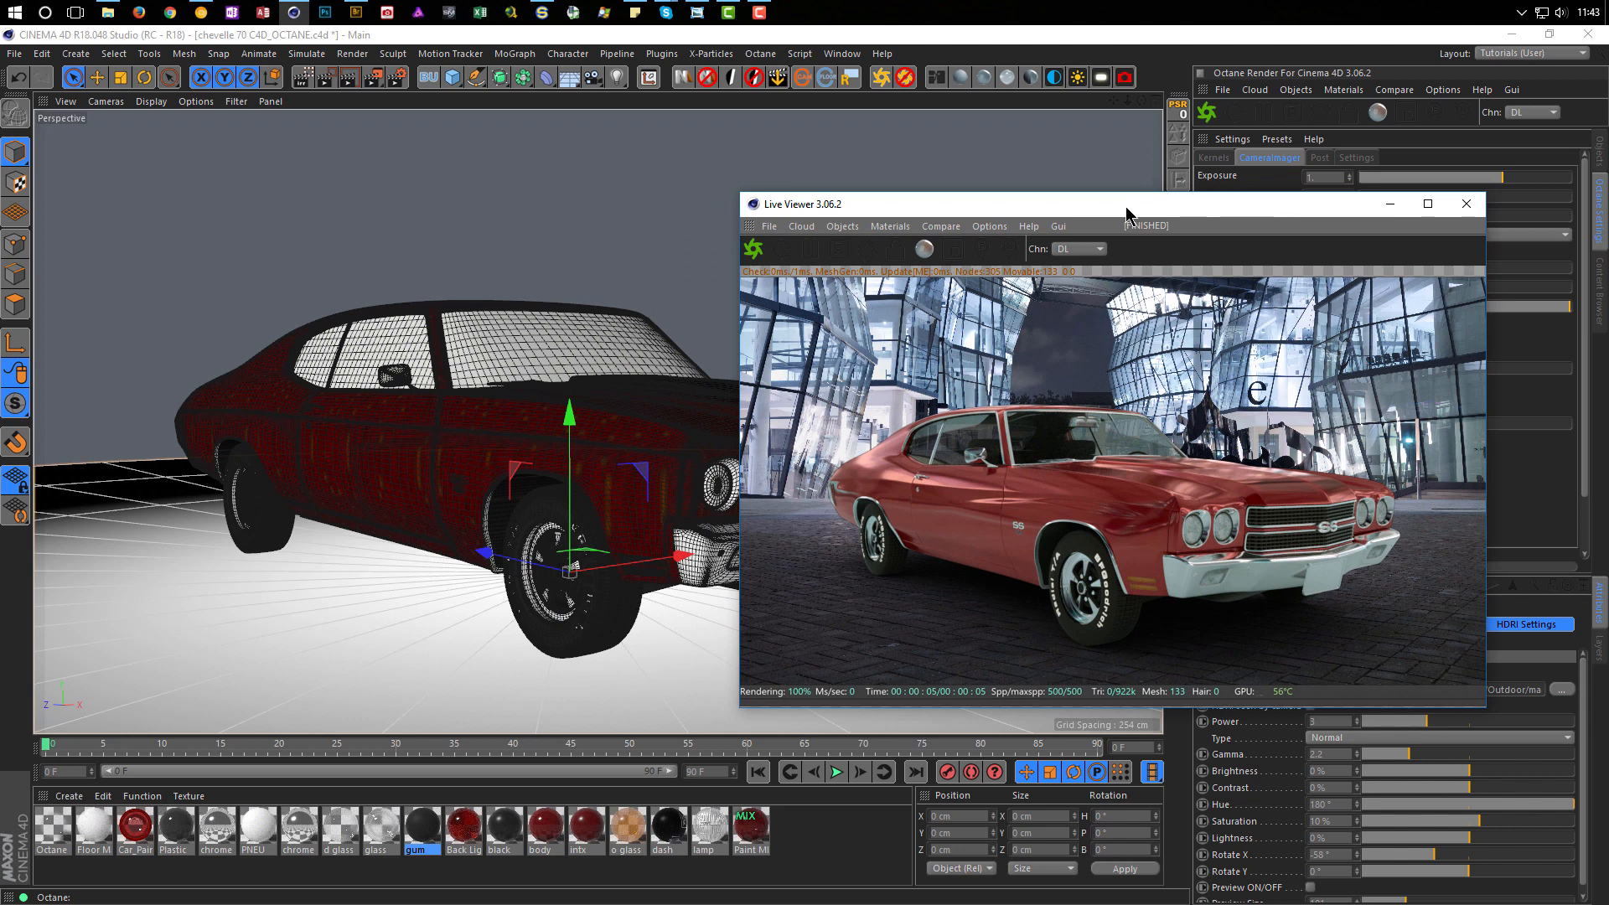
pyautogui.hotkey('shift', 'r')
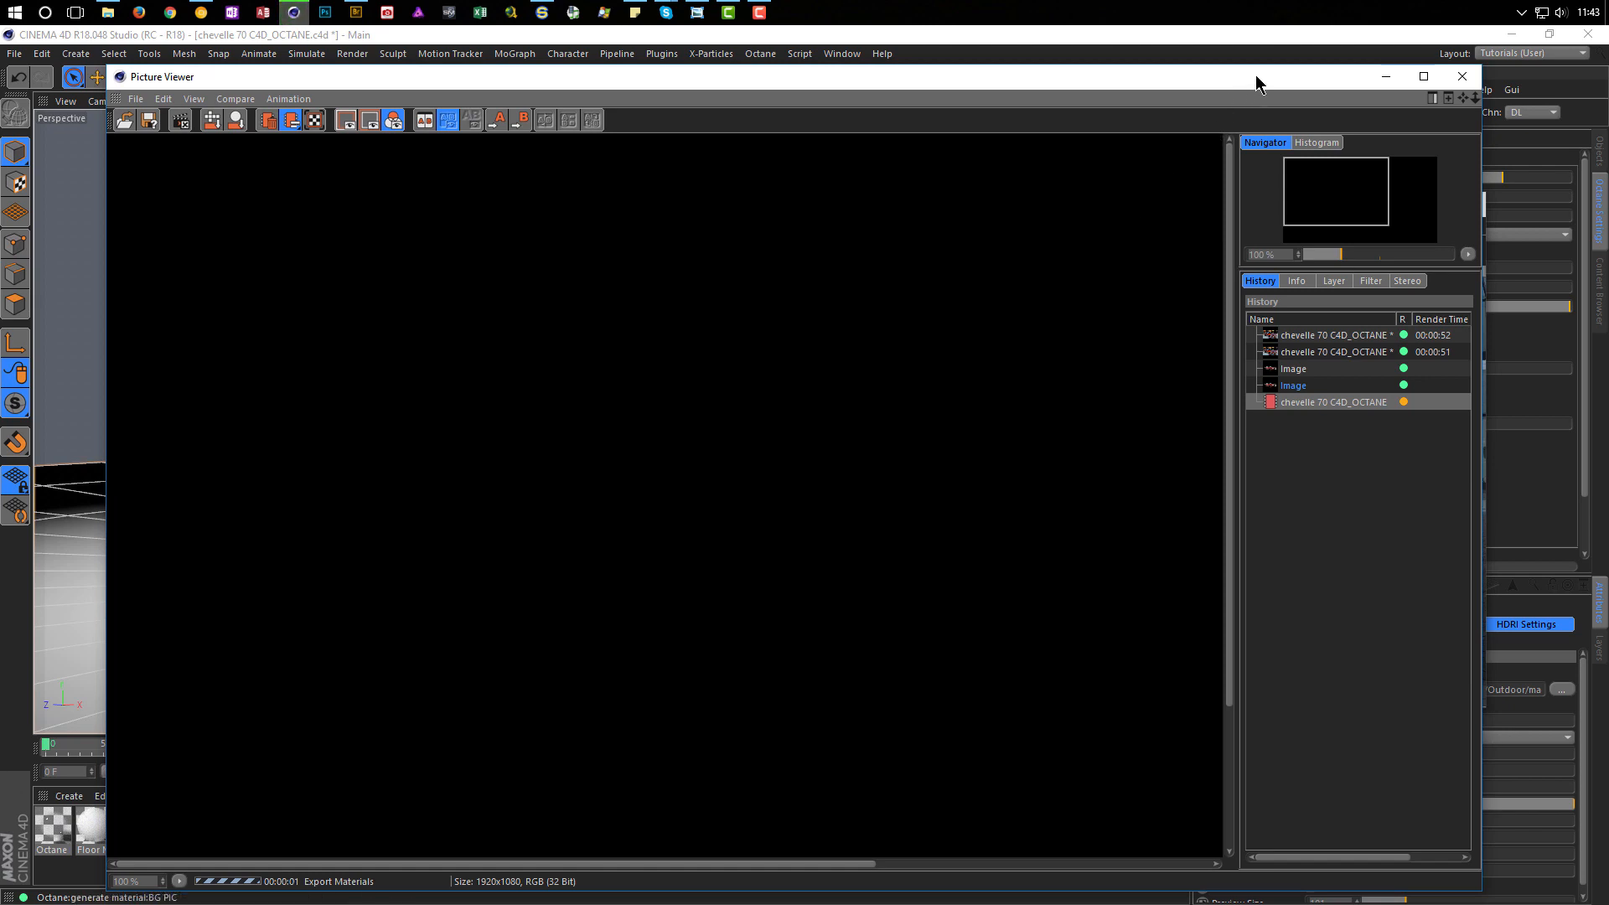
pyautogui.click(1458, 79)
pyautogui.click(819, 535)
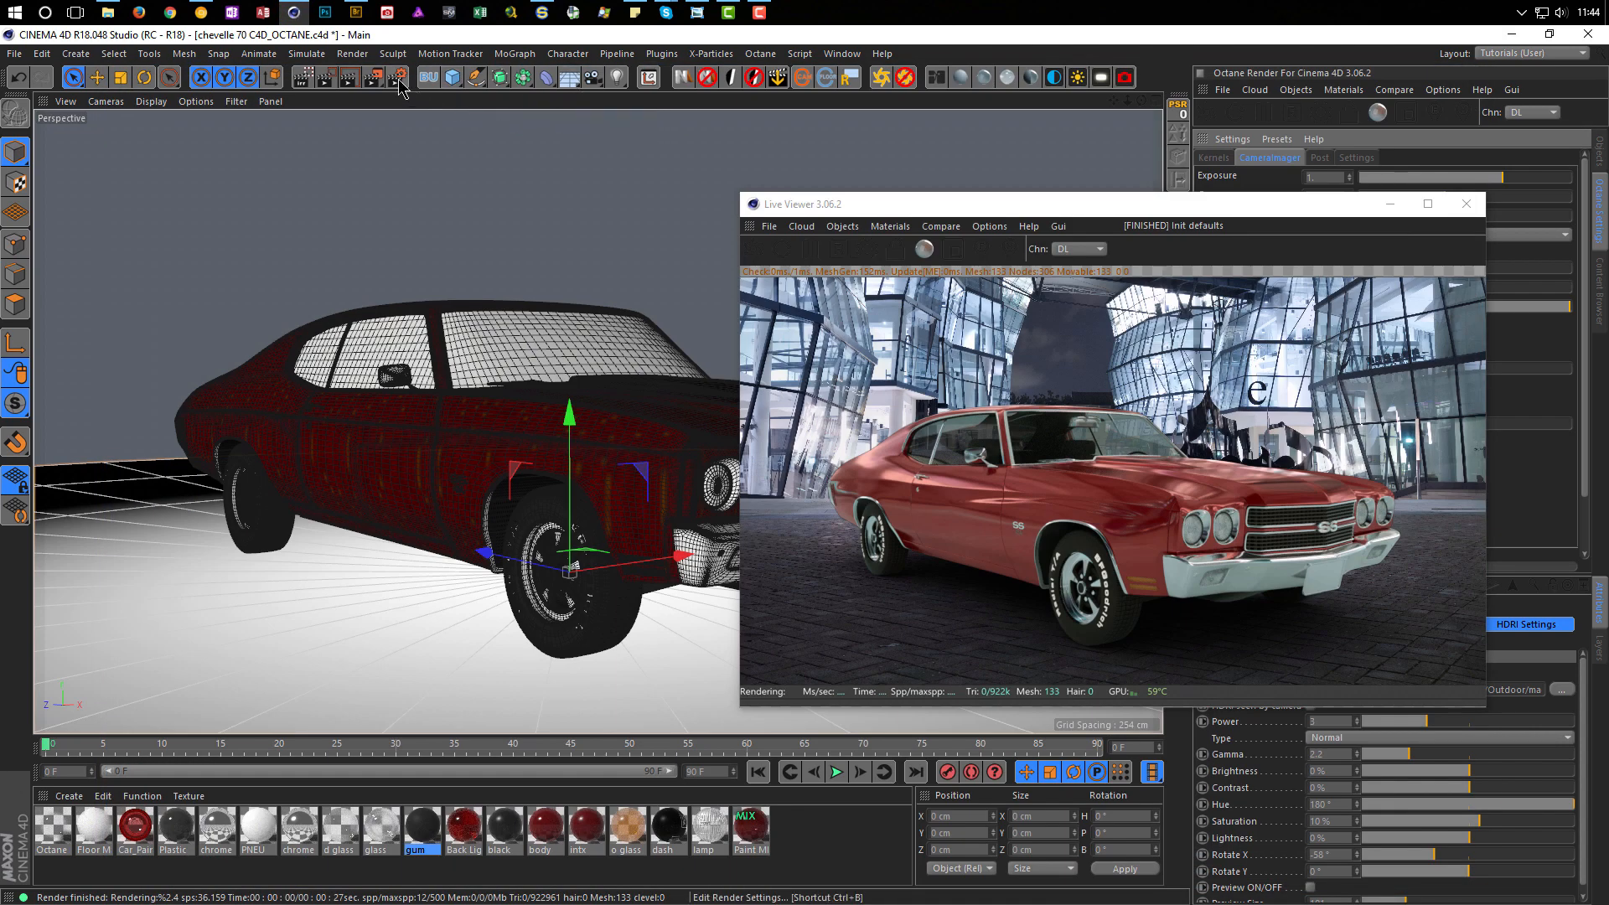
# Step: Set the render output size to 1280 x 720 pixels and close the Render Settings
pyautogui.hotkey('ctrl', 'b')
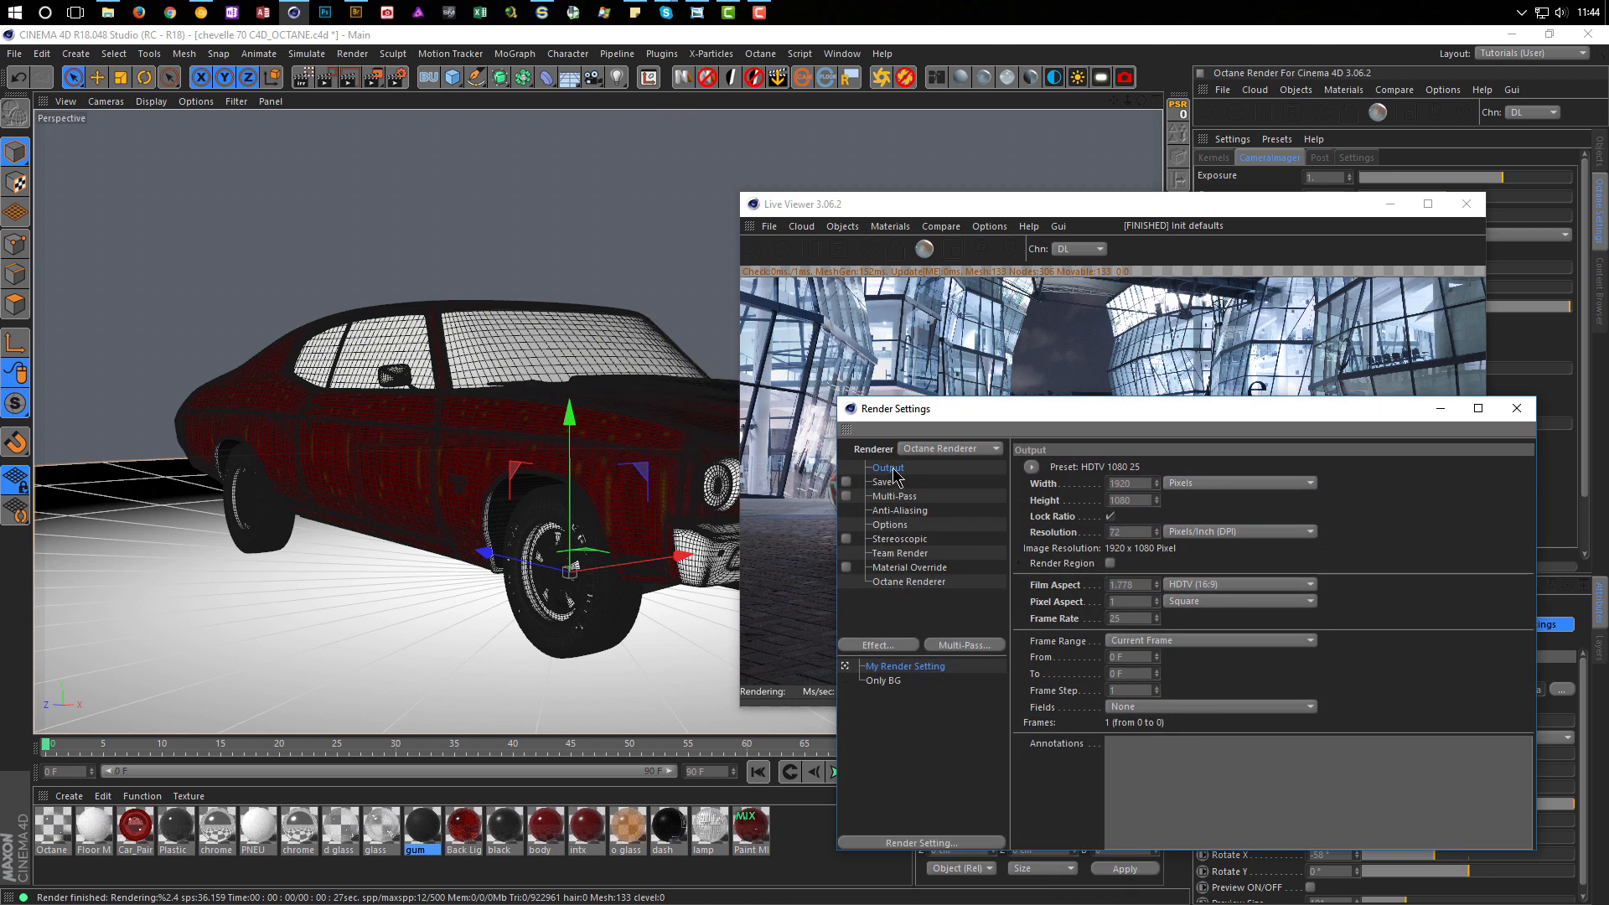
pyautogui.click(1141, 483)
pyautogui.press('Return')
pyautogui.click(1517, 409)
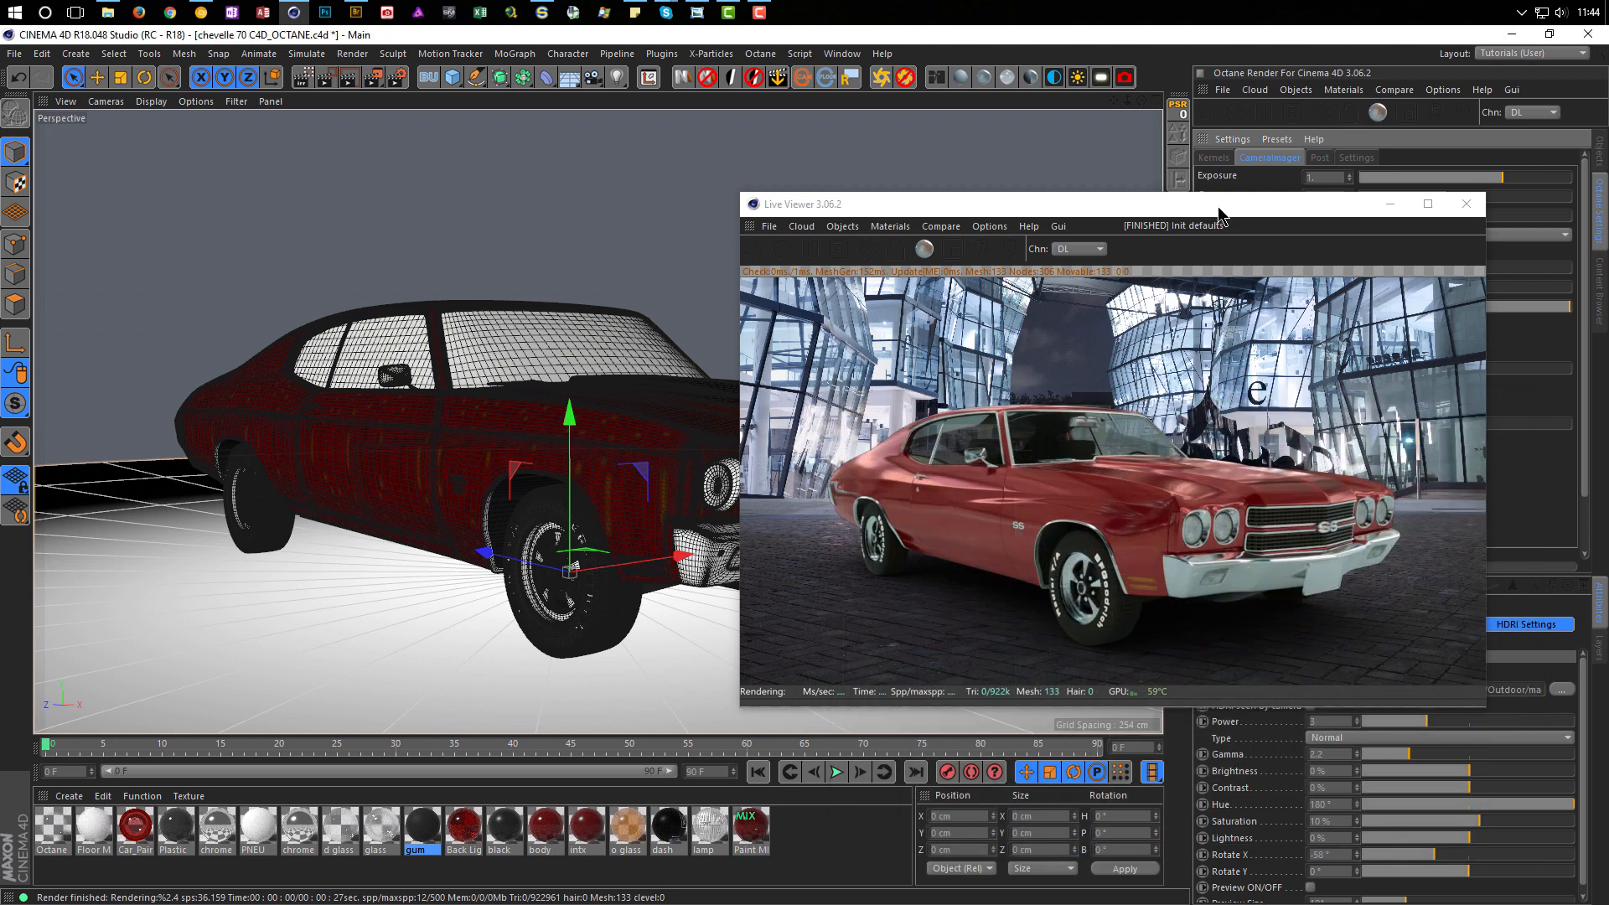
# Step: Render the car scene with its background picture to the Picture Viewer and close the viewer
pyautogui.hotkey('shift', 'r')
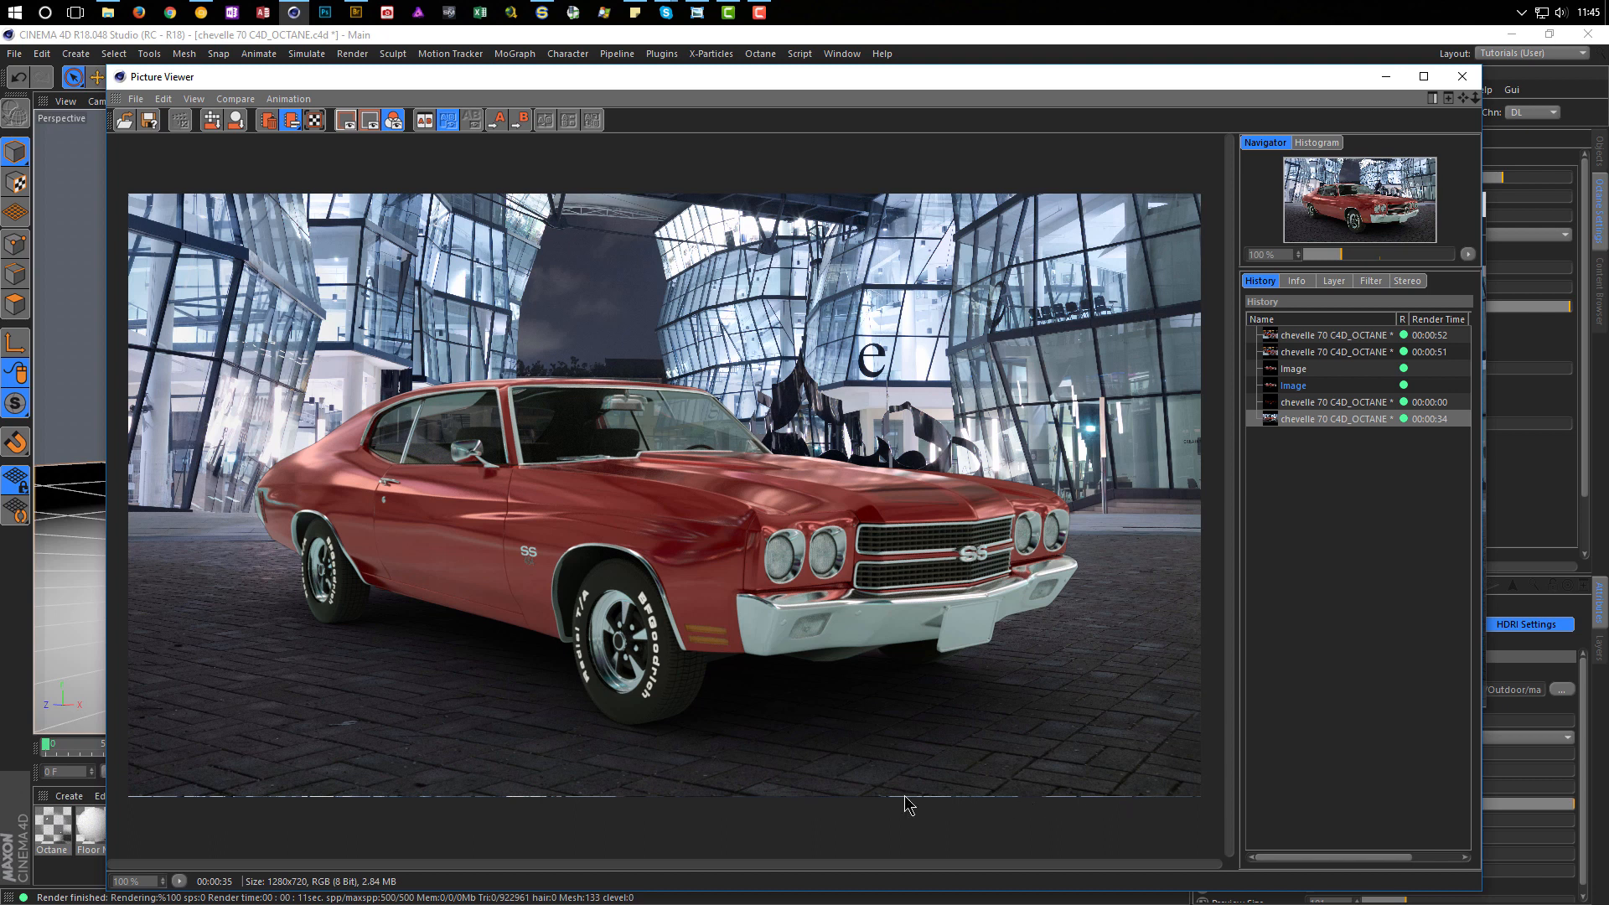
pyautogui.click(1463, 77)
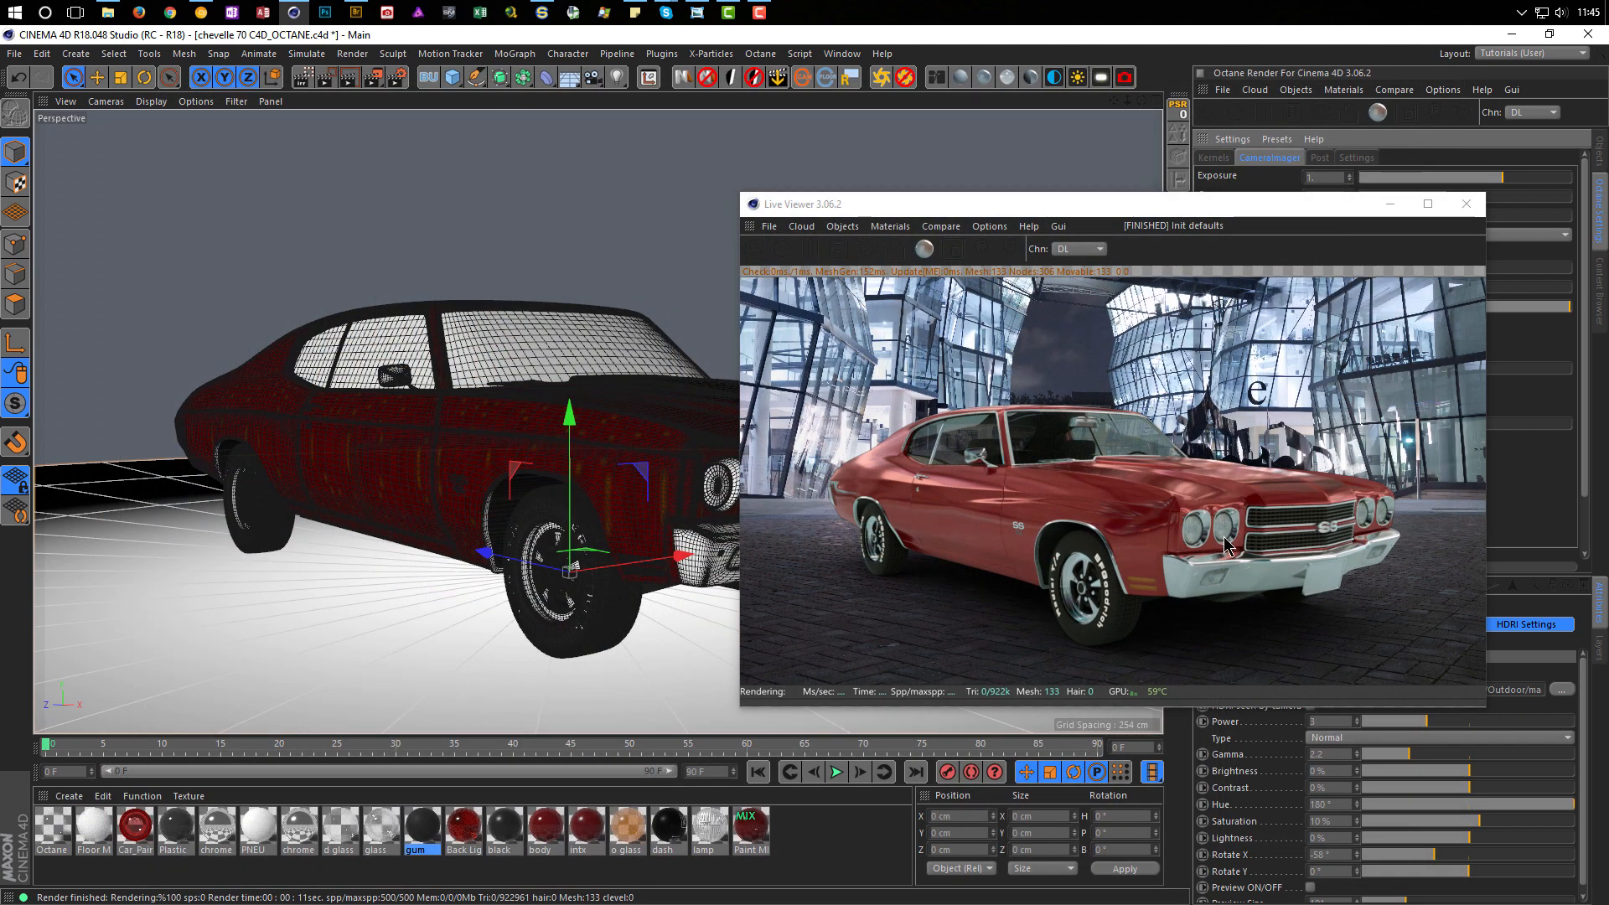
pyautogui.moveTo(1196, 205); pyautogui.dragTo(880, 230)
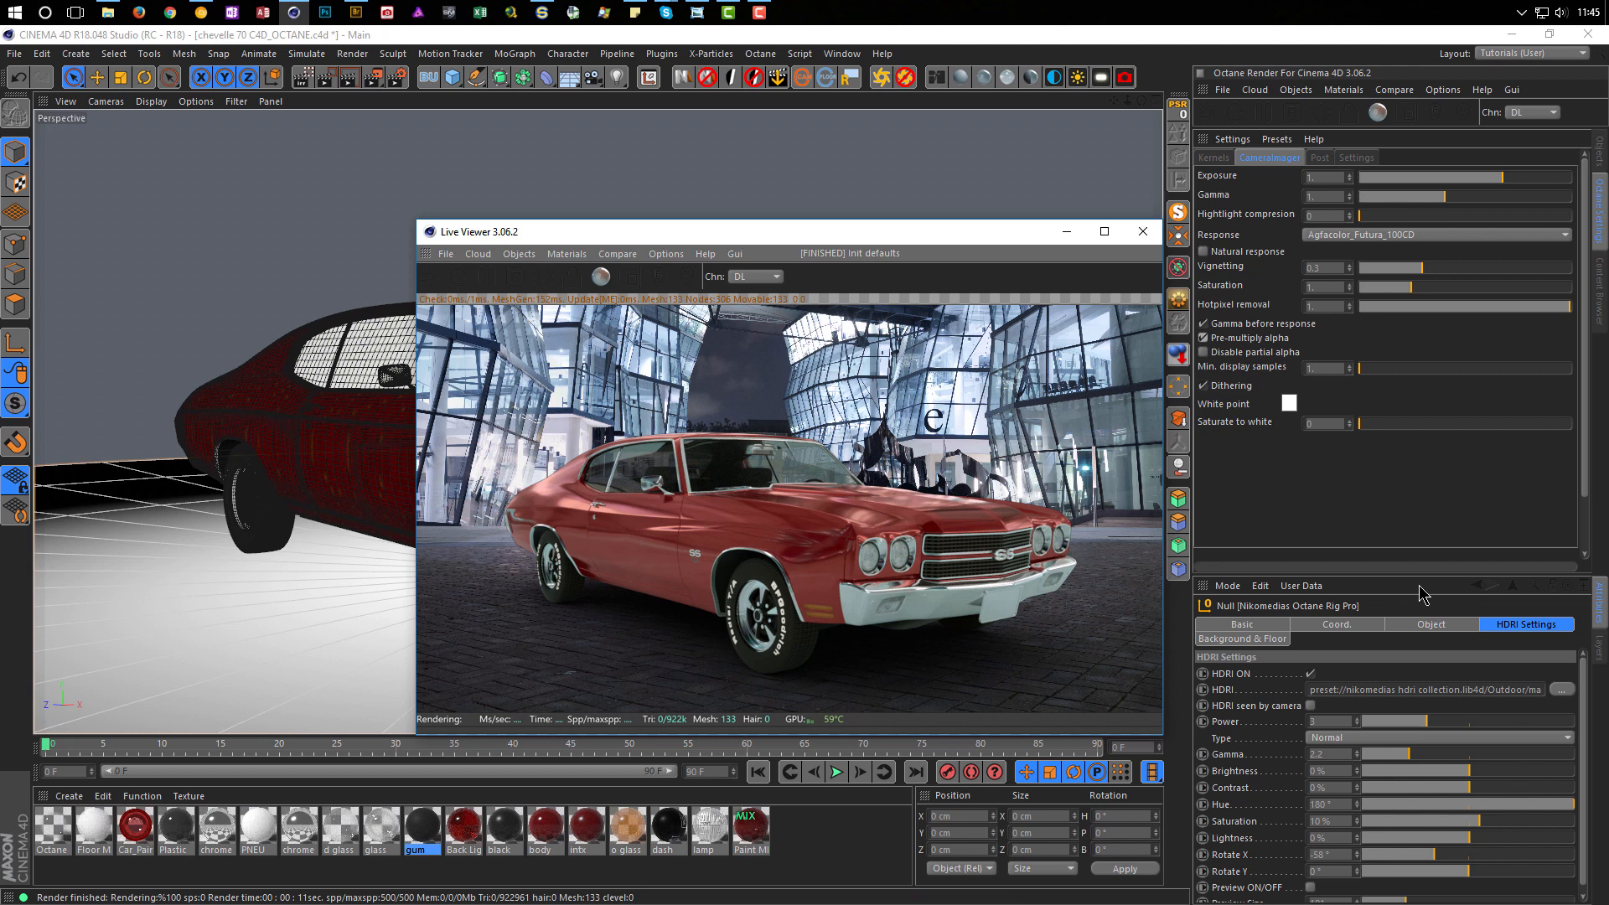
# Step: Turn off Use BG Picture in the rig's Background & Floor settings and clear the BG Picture path
pyautogui.moveTo(1496, 575); pyautogui.dragTo(1491, 445)
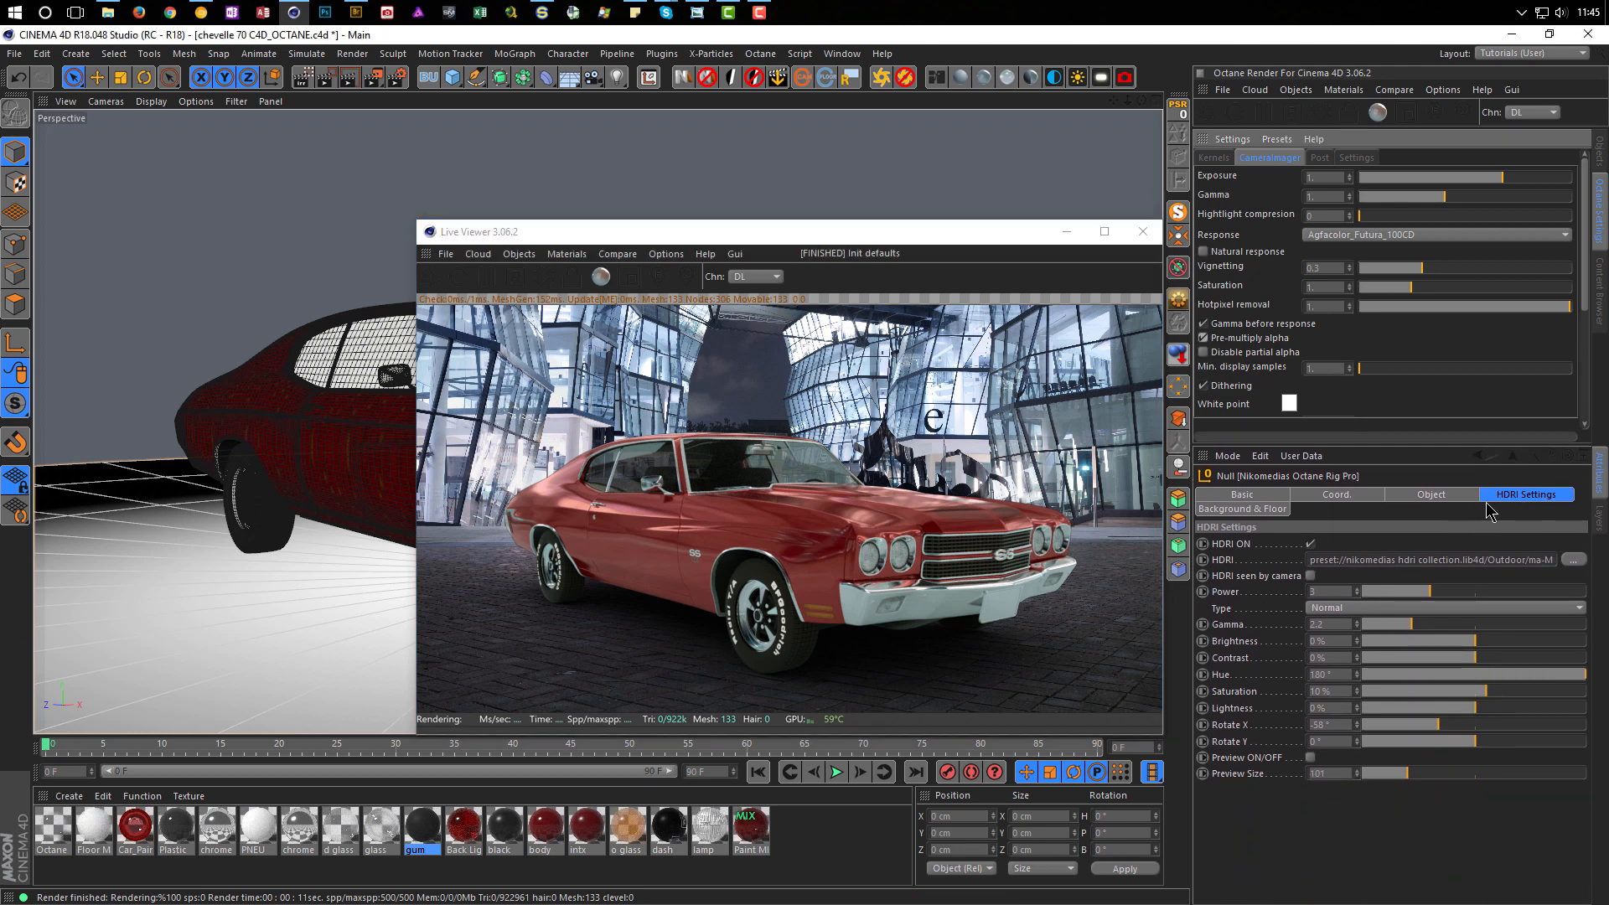
pyautogui.click(1246, 510)
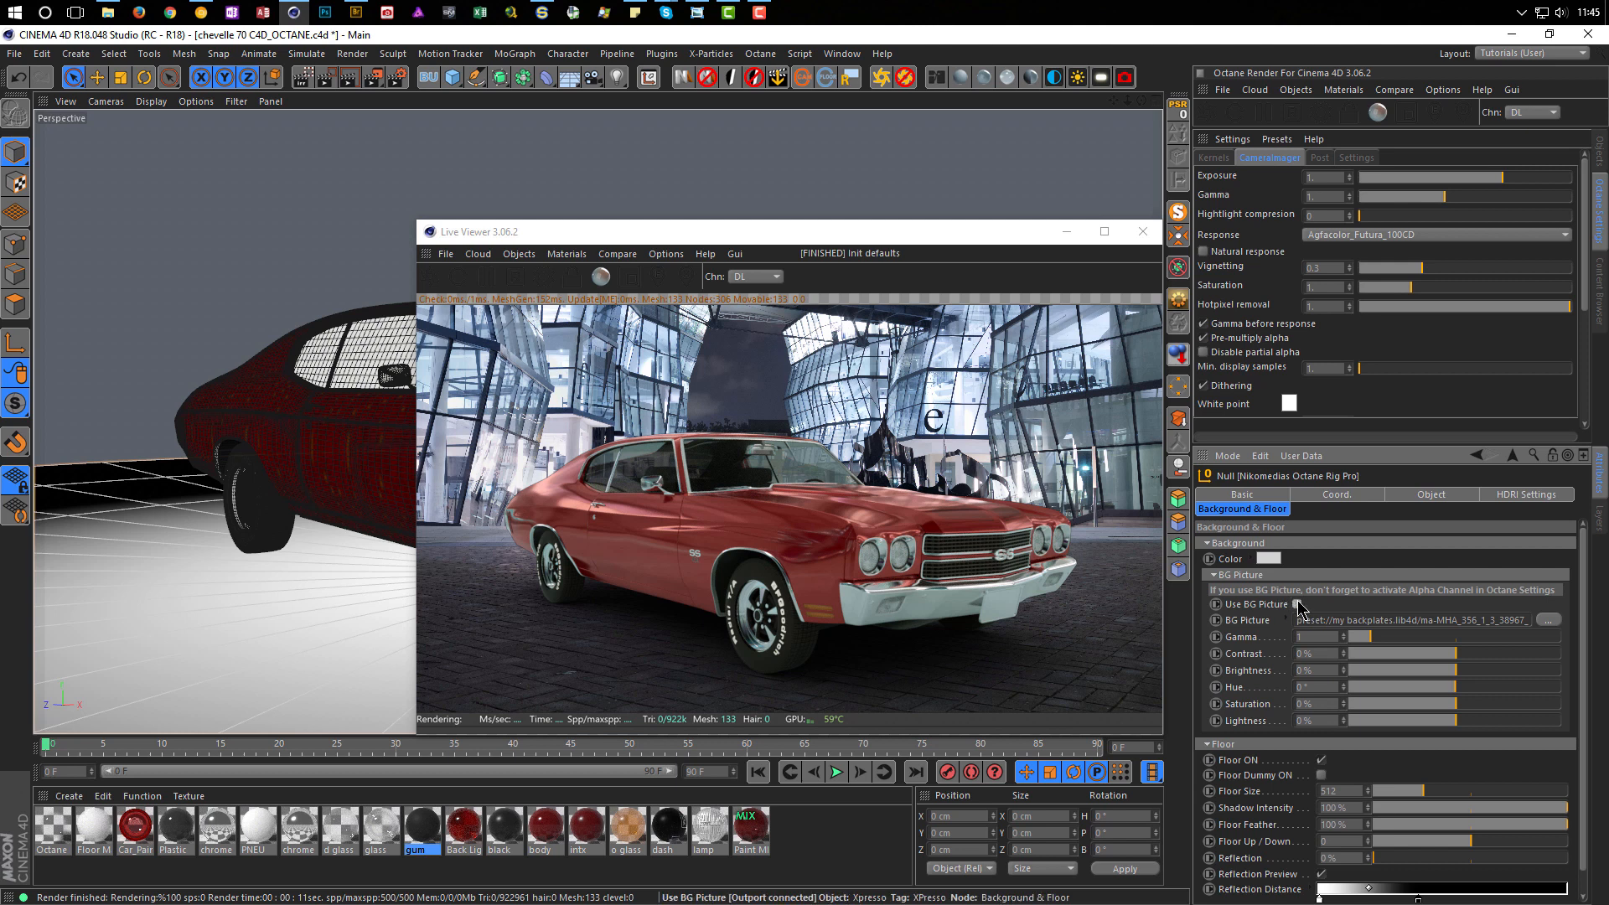
pyautogui.doubleClick(1342, 620)
pyautogui.press('Delete')
pyautogui.press('Return')
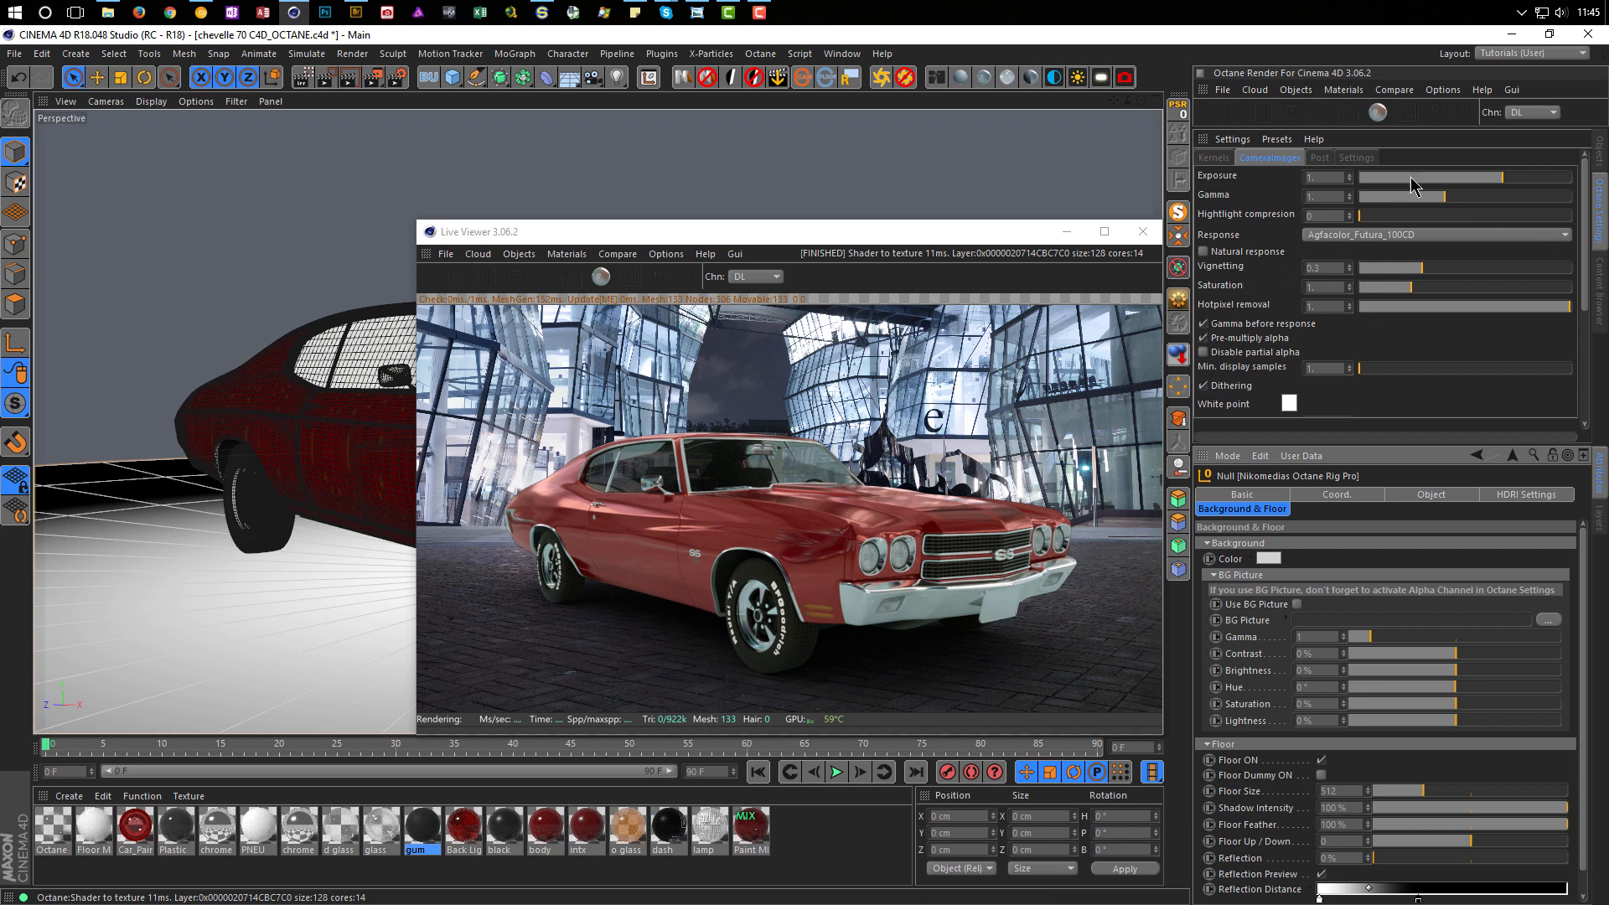
# Step: Turn off the Alpha channel in Octane's Pathtracing kernel settings and return to the scene's object list
pyautogui.click(1214, 158)
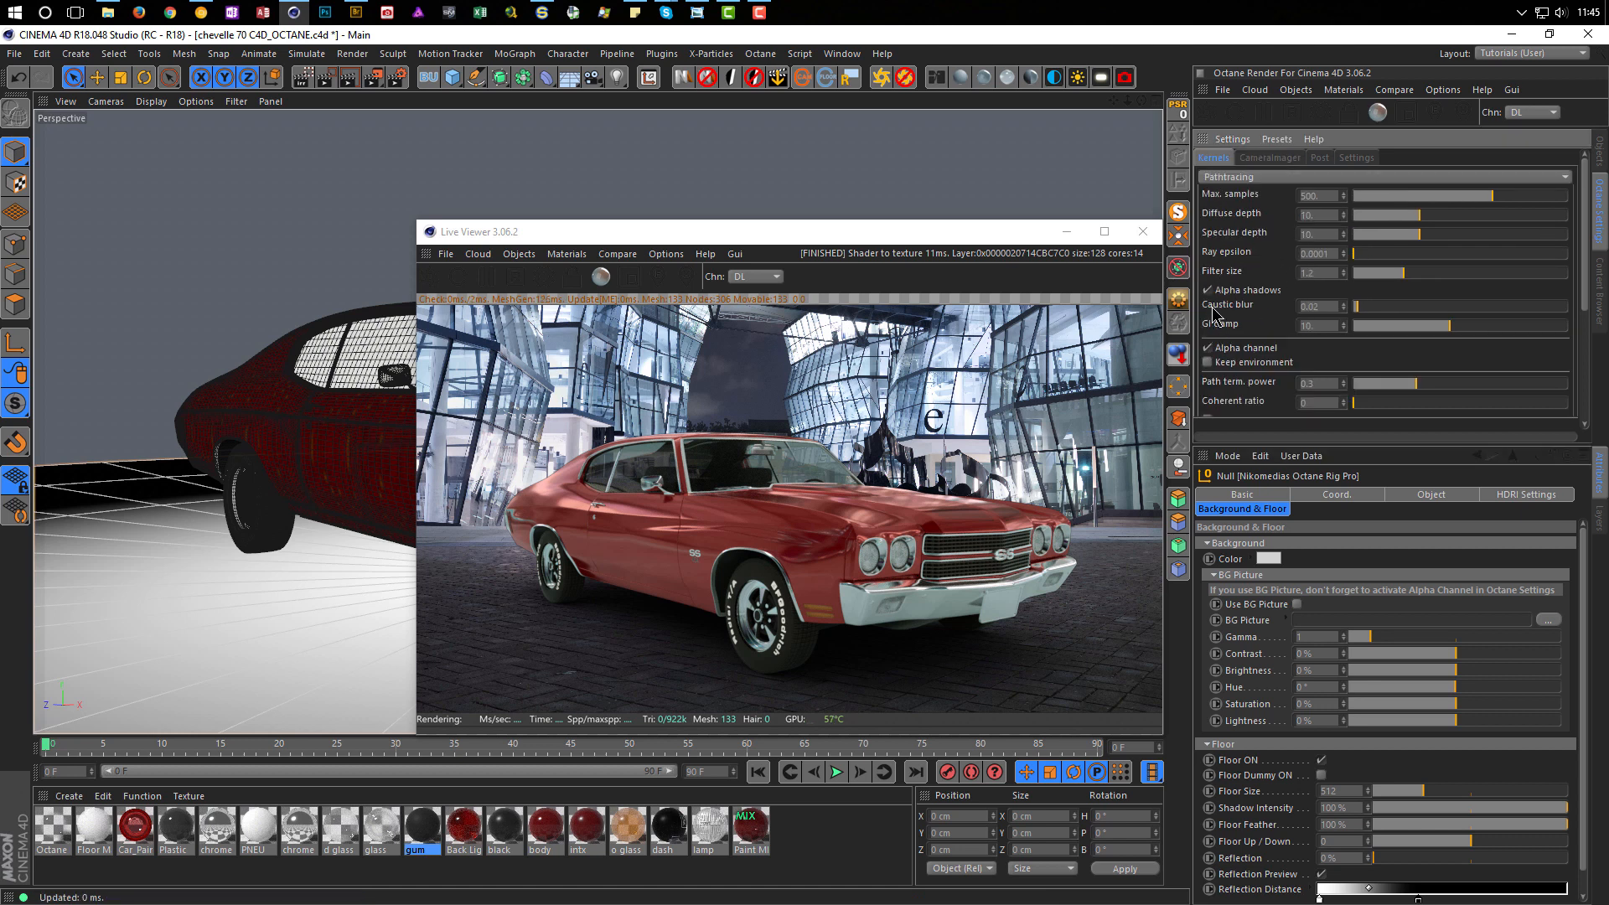
pyautogui.click(1208, 349)
pyautogui.click(1600, 153)
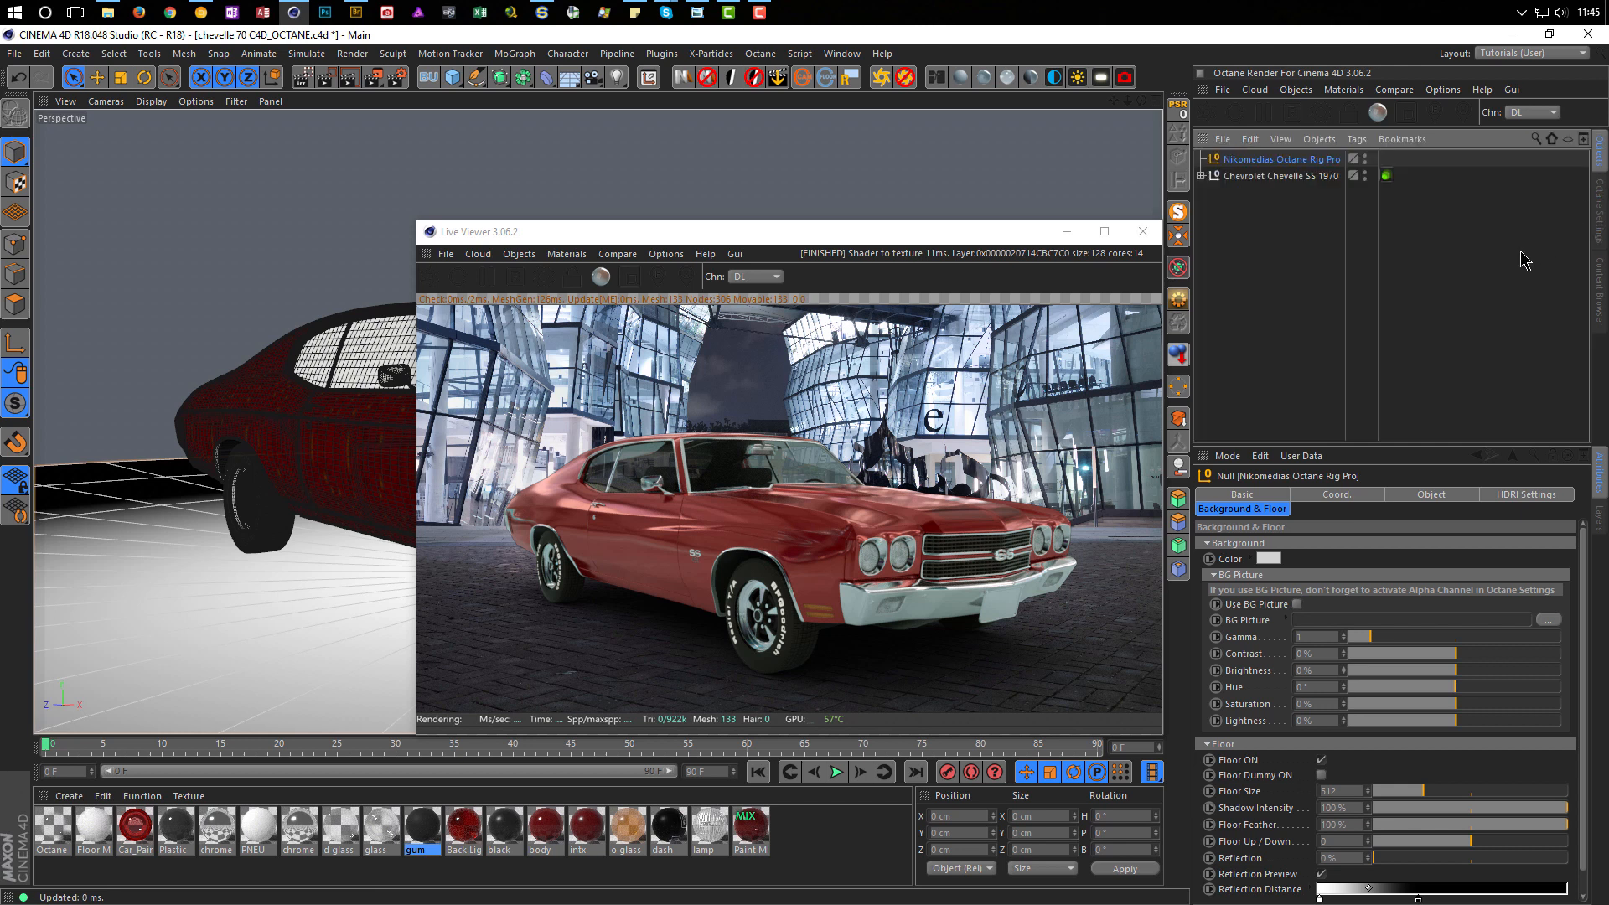
pyautogui.moveTo(1006, 238); pyautogui.dragTo(973, 208)
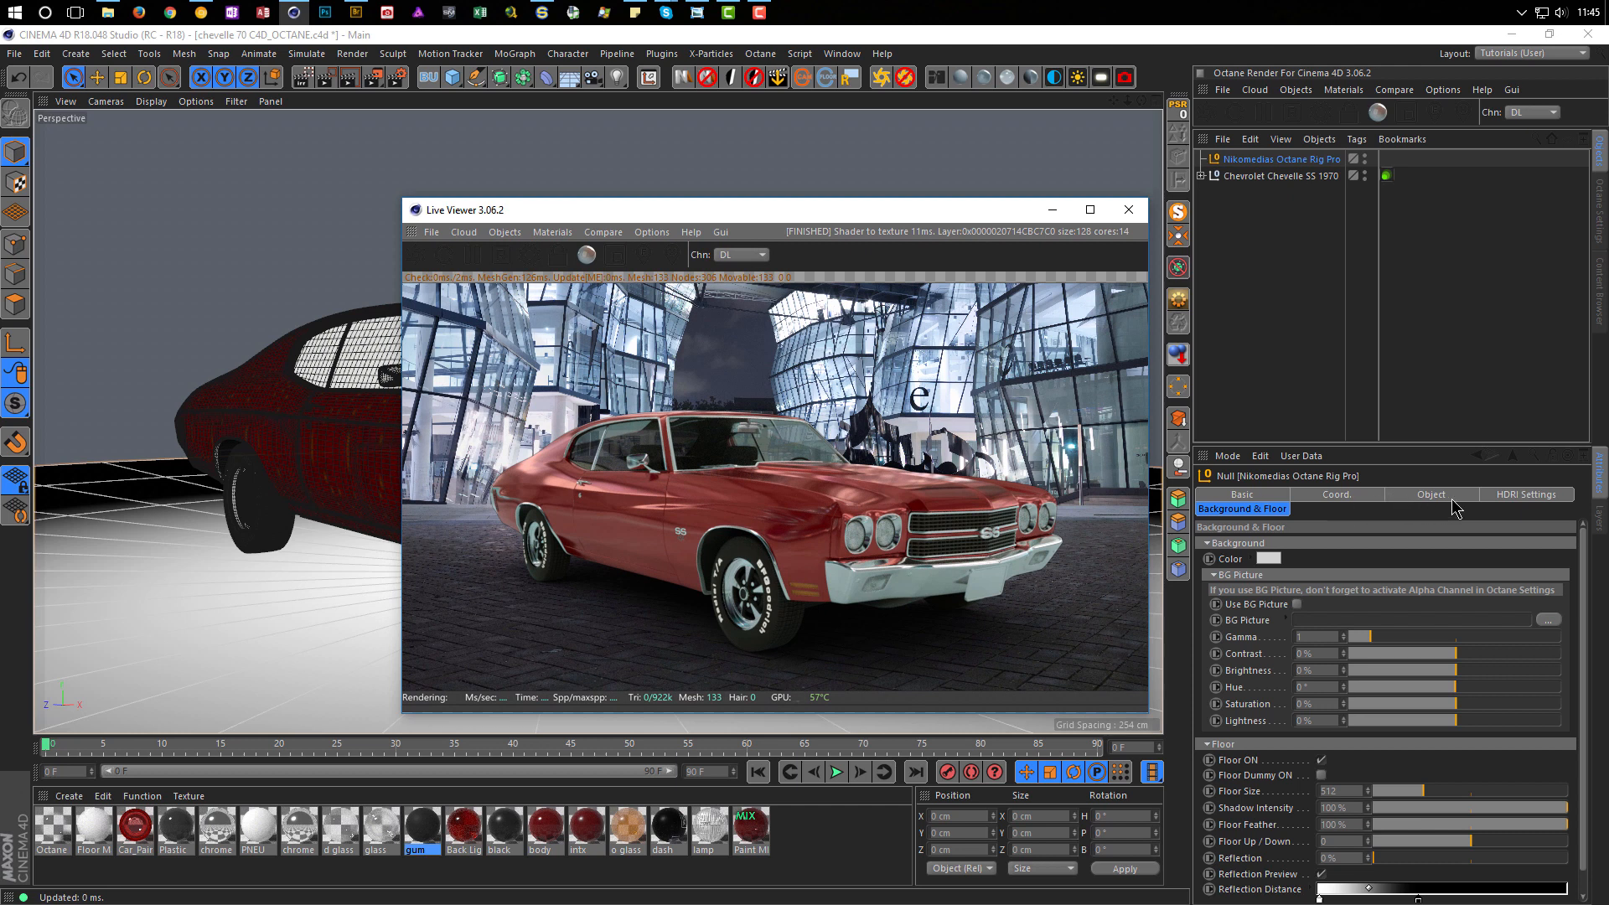
# Step: Restart the Live Viewer render and toggle the kernel's Alpha channel on and back off
pyautogui.click(416, 255)
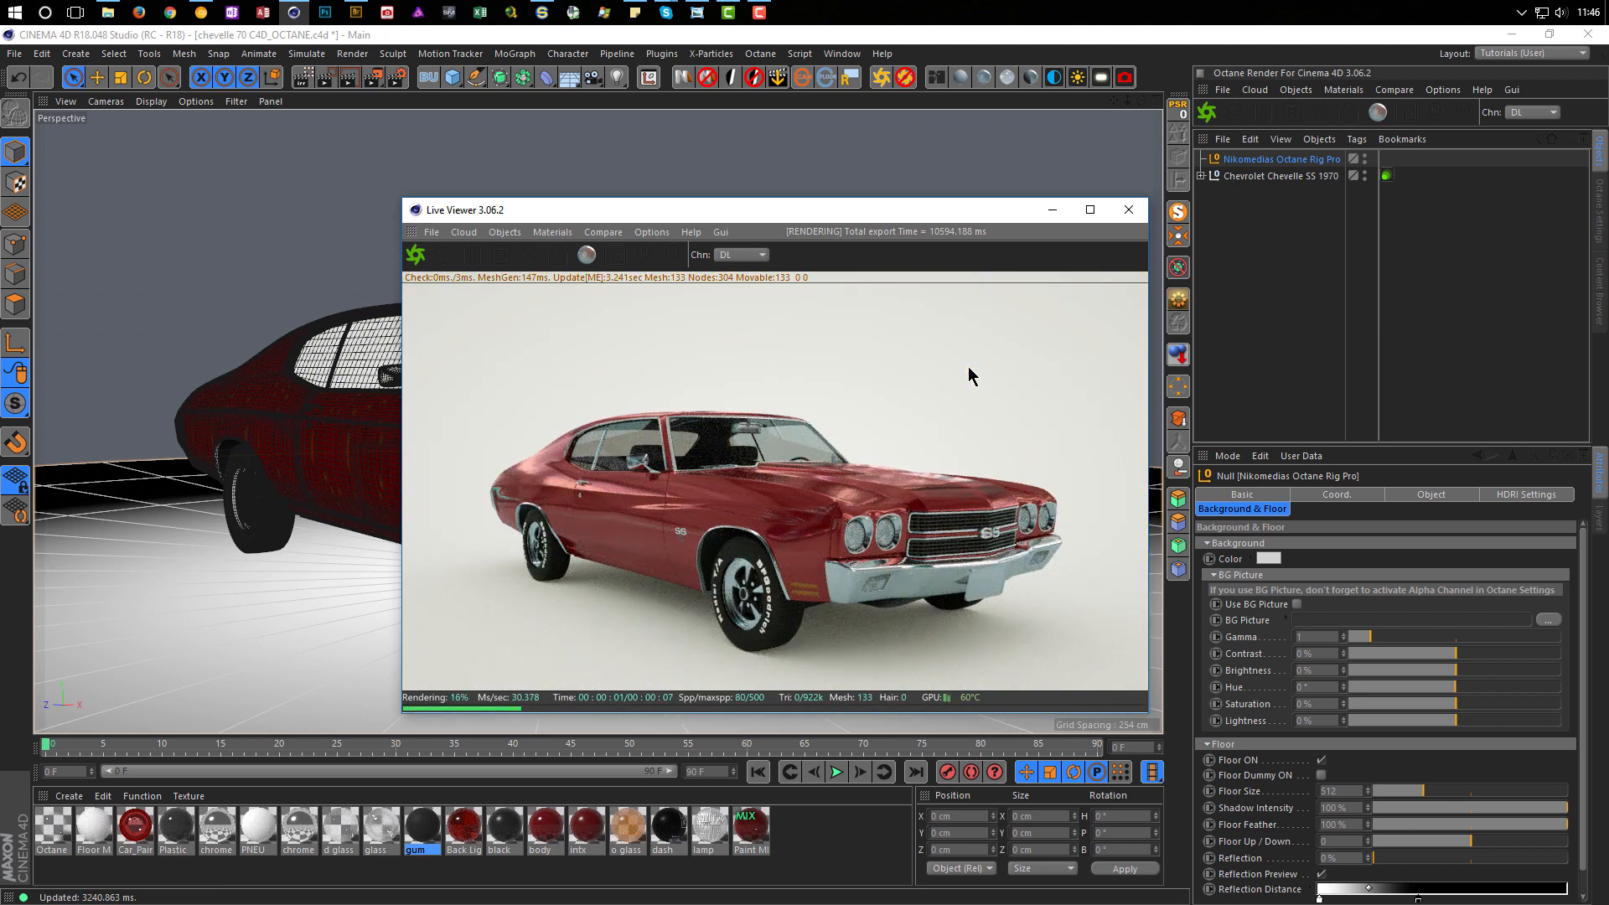
pyautogui.click(1601, 223)
pyautogui.click(1208, 348)
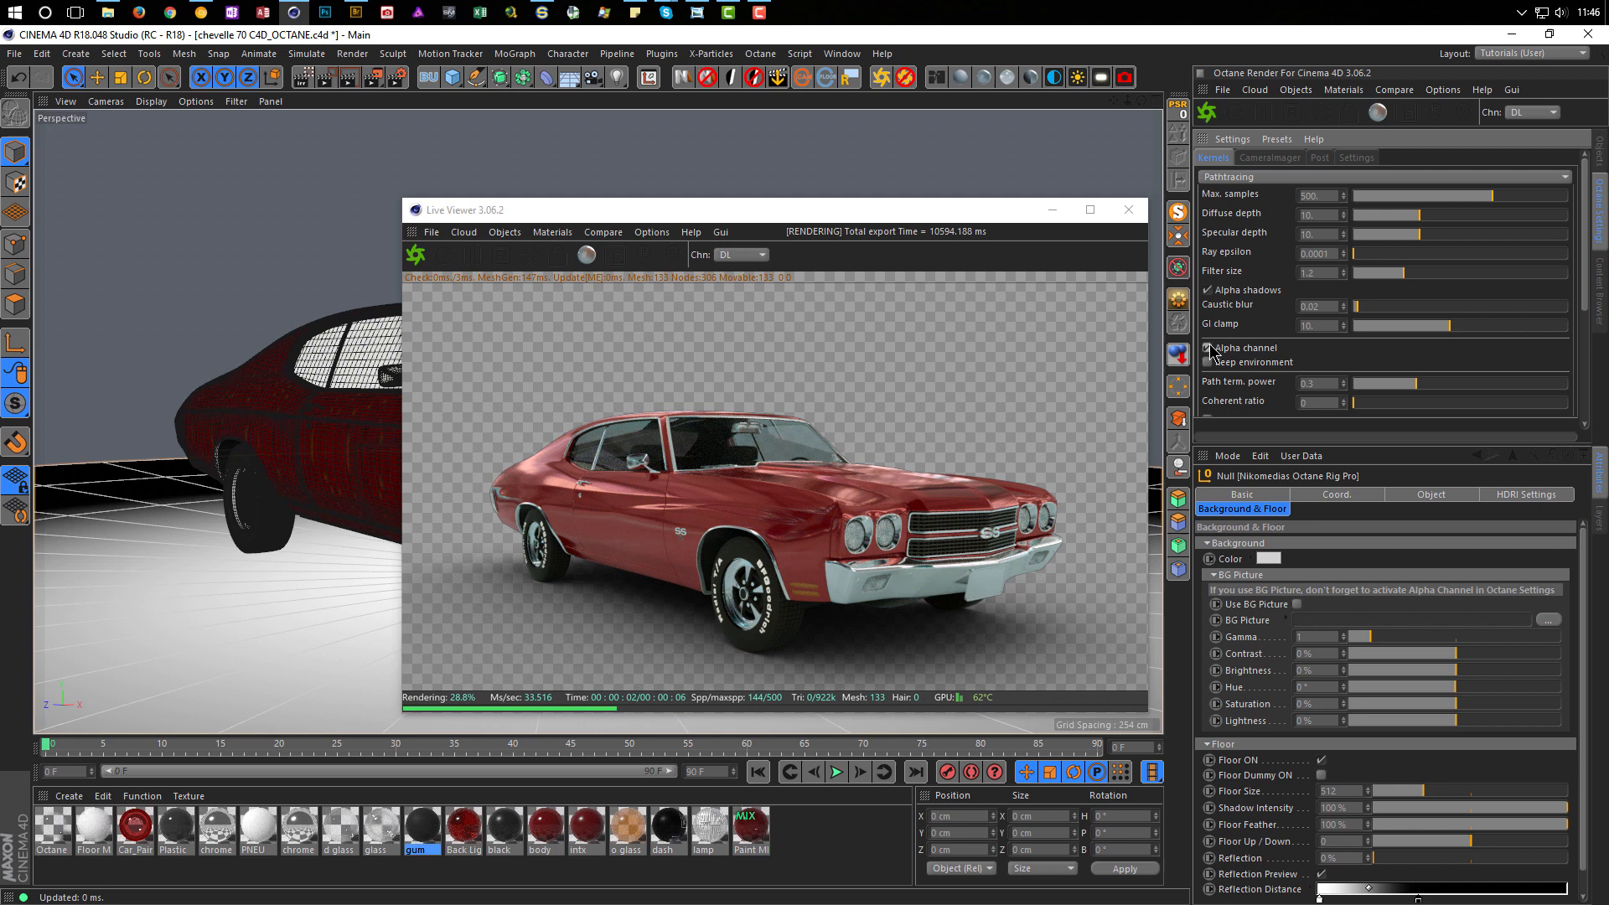
pyautogui.click(1208, 348)
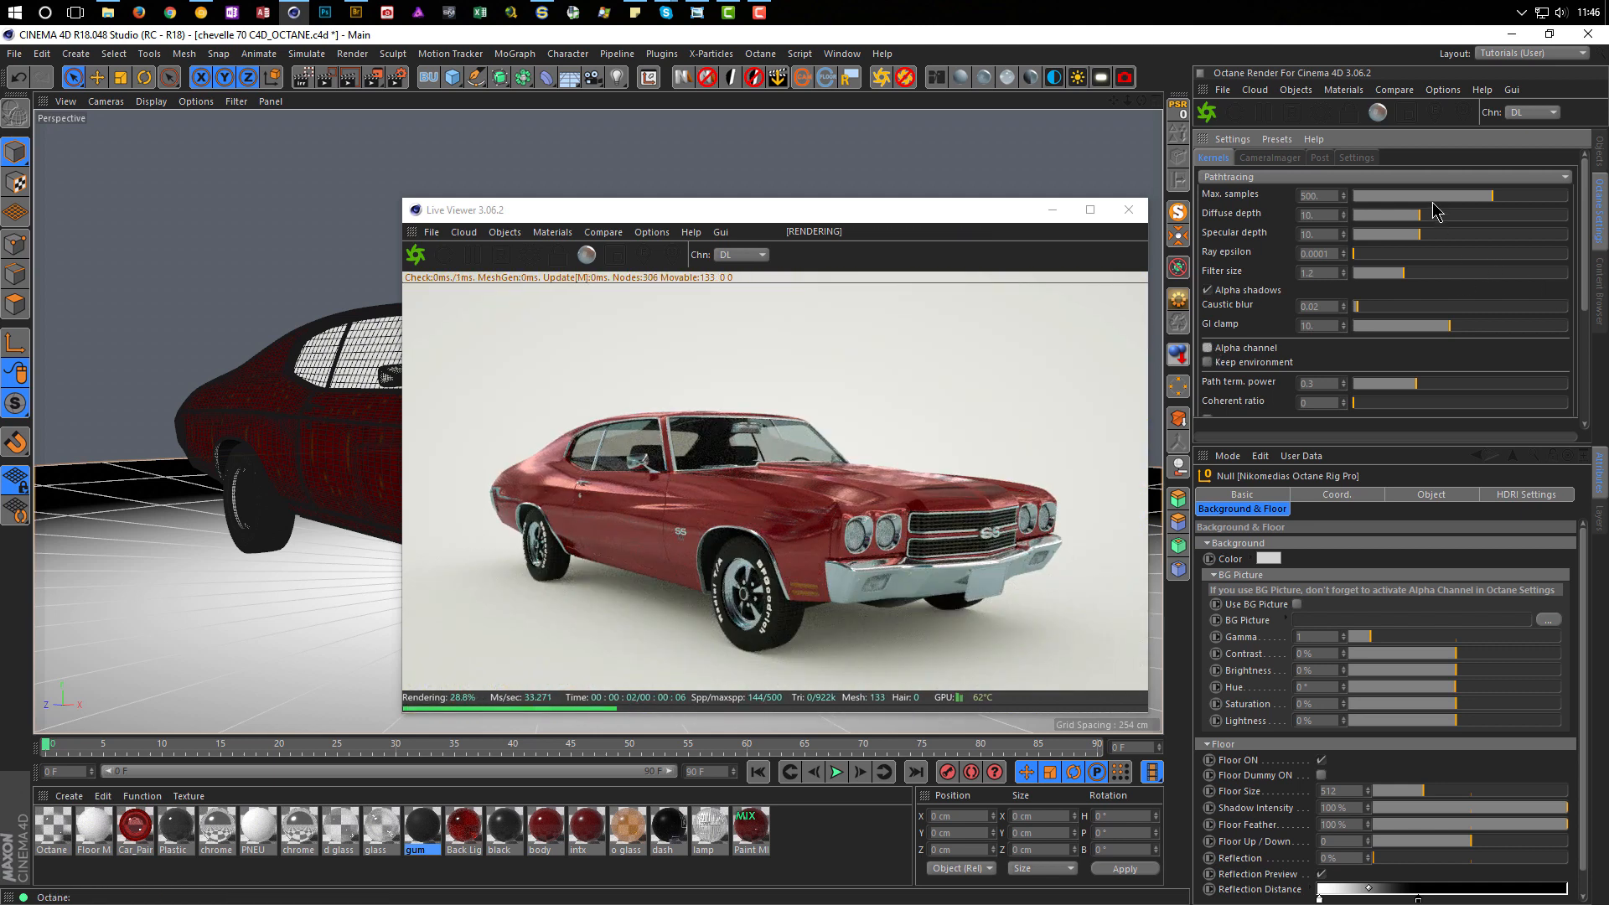
# Step: Check the C4D shaders options in the Octane settings and return to the scene's object list
pyautogui.click(1356, 158)
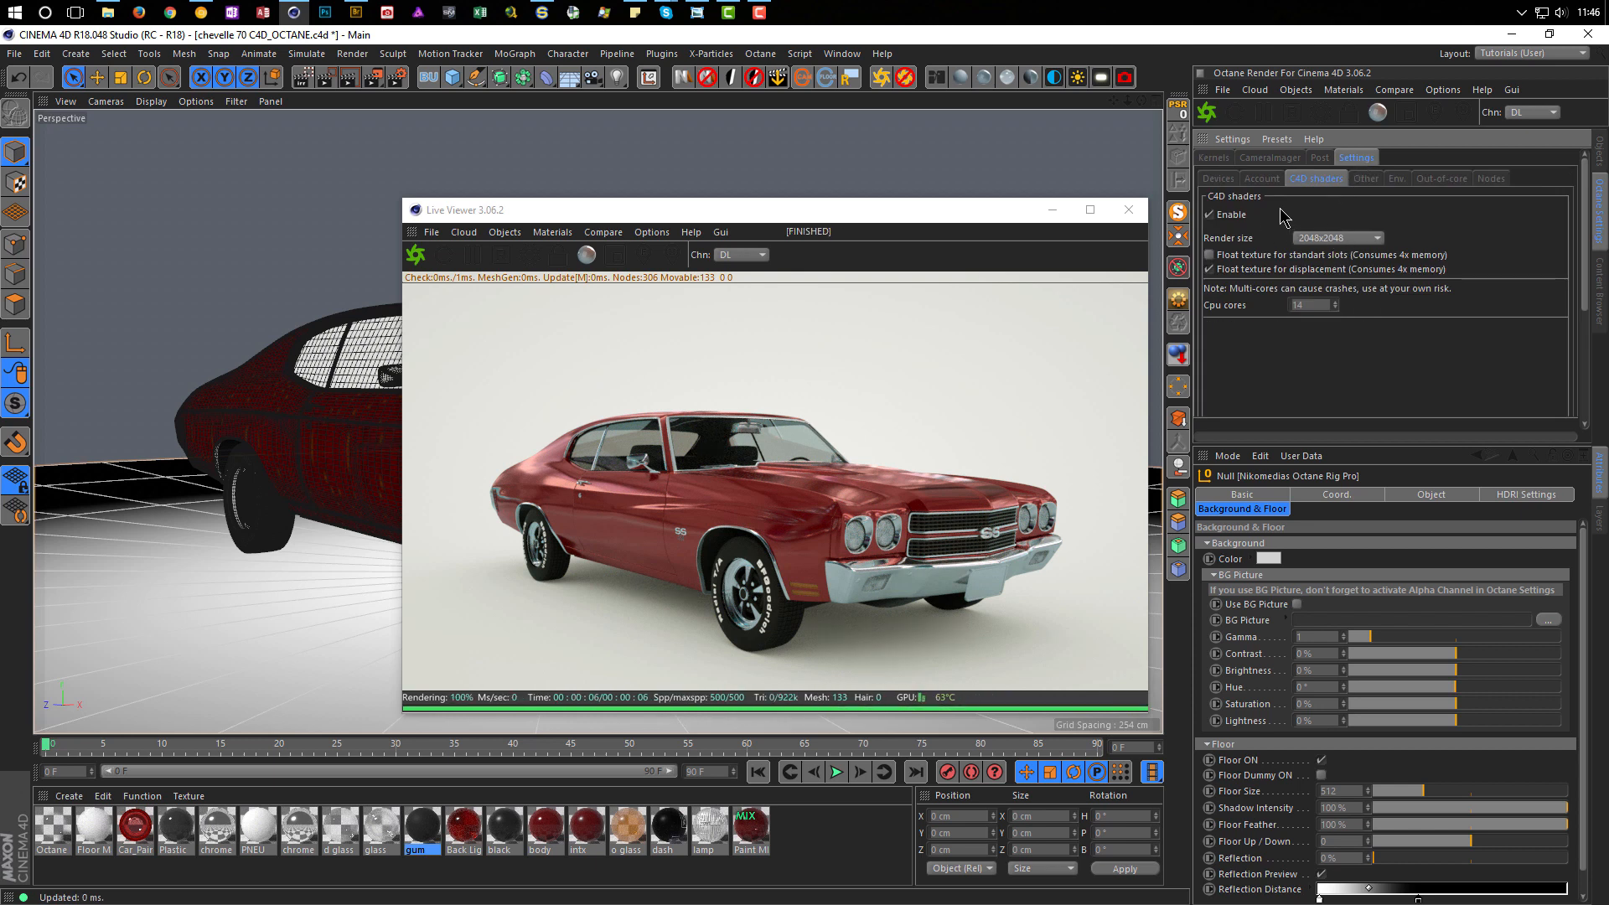
pyautogui.click(1214, 159)
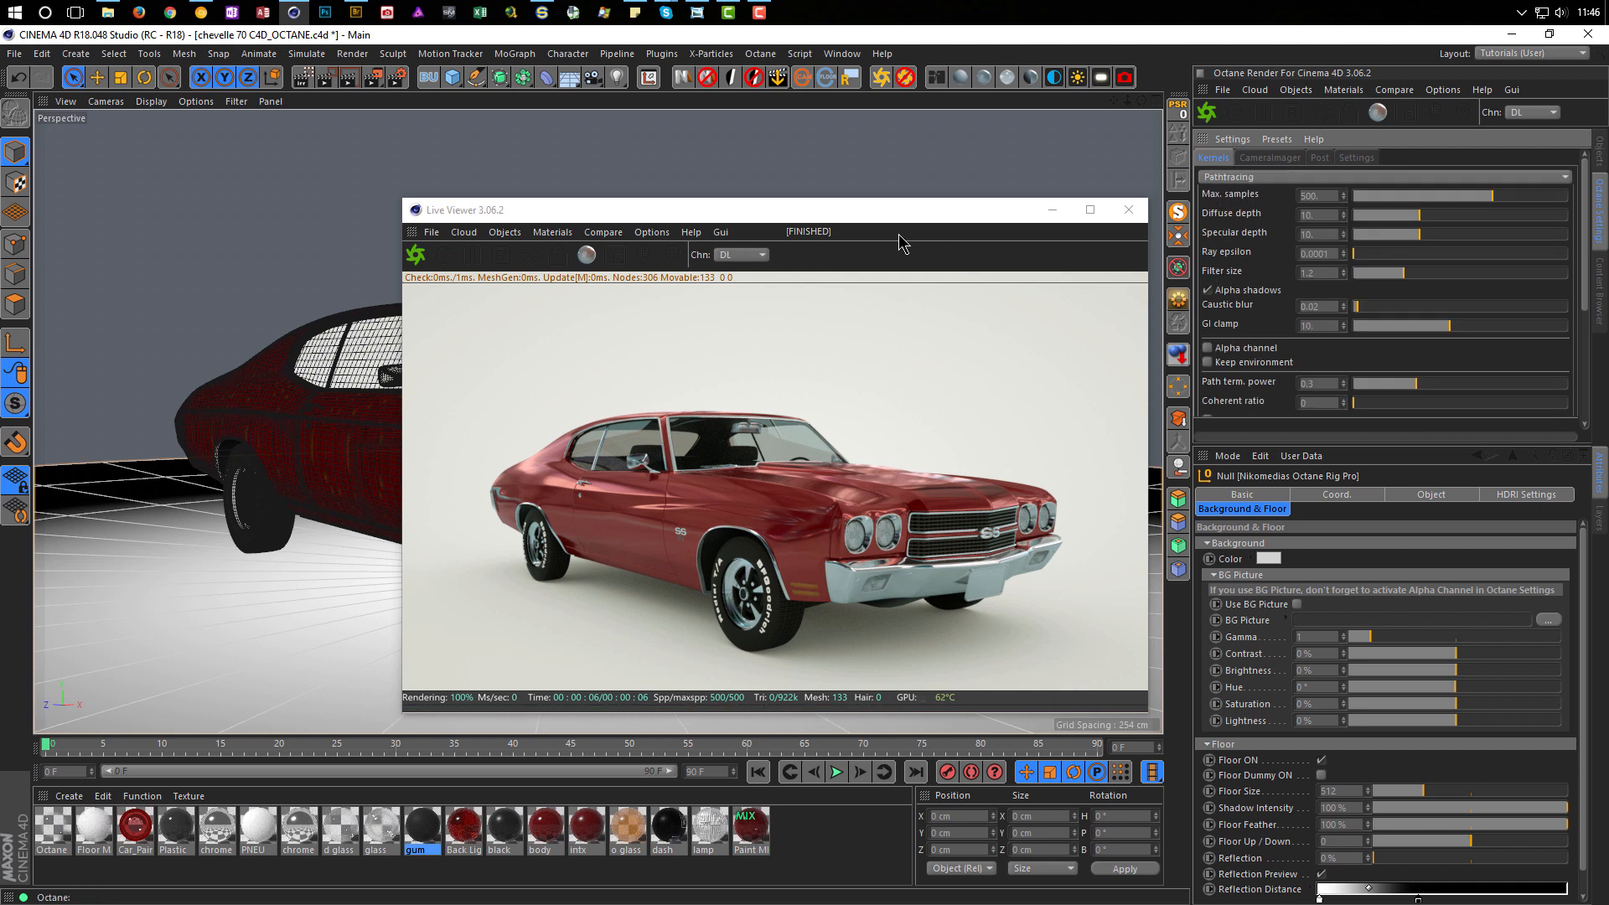
pyautogui.click(1597, 161)
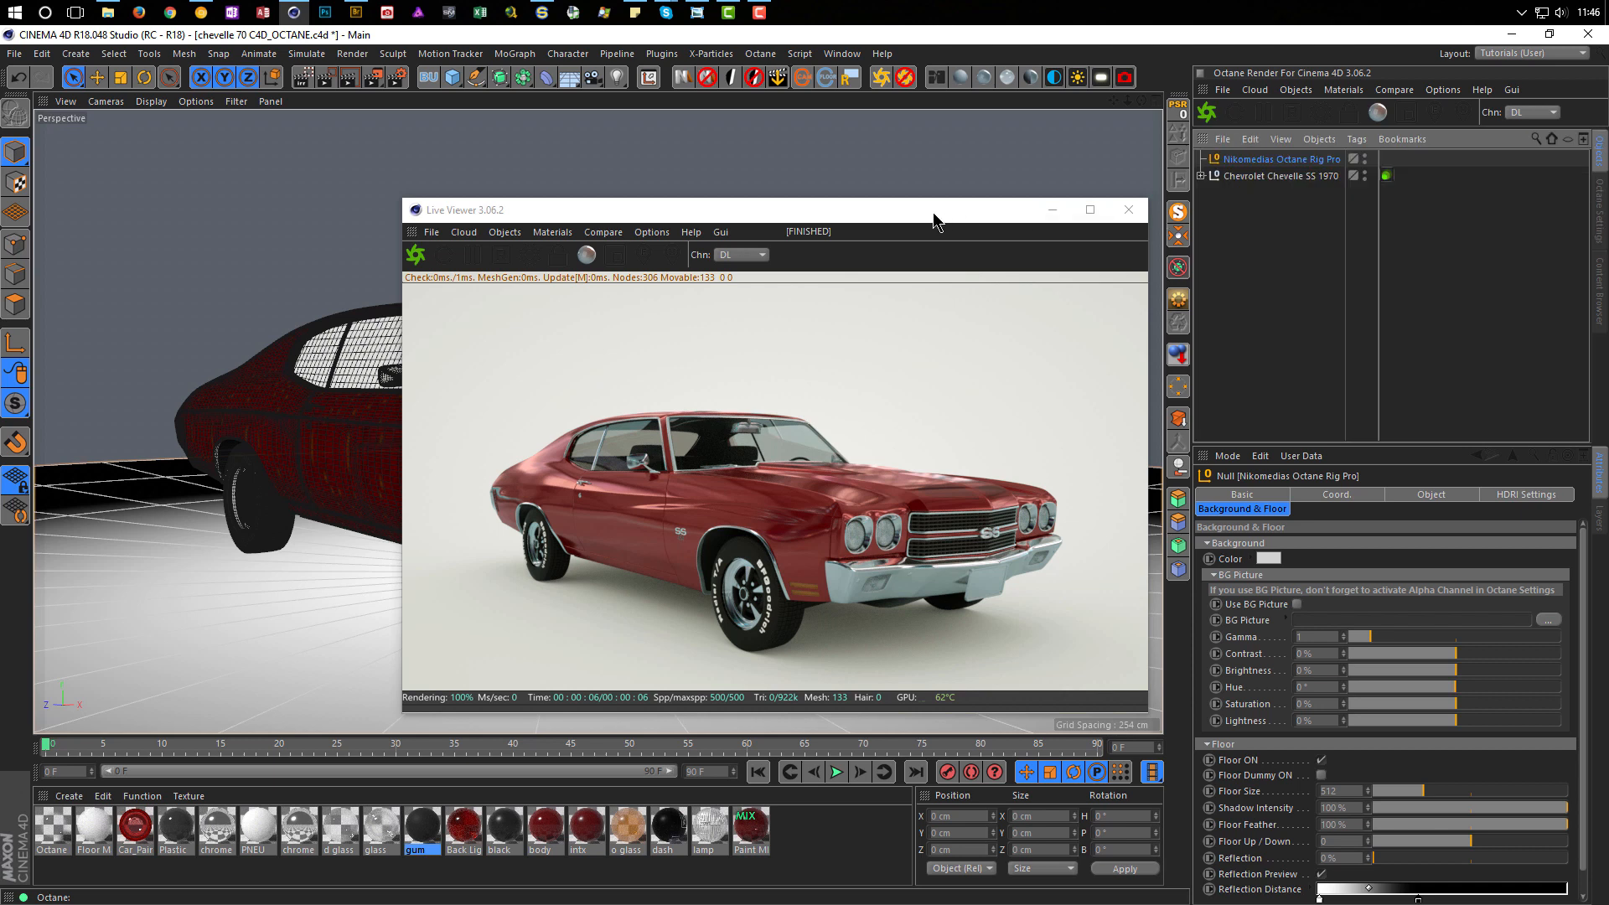
# Step: Open the Content Browser and select Tokyo_BigSight_3k.hdr in the Outdoor folder of the Nikomedias HDRI Collection
pyautogui.moveTo(939, 203)
pyautogui.mouseDown()
pyautogui.moveTo(1150, 173)
pyautogui.moveTo(885, 210)
pyautogui.moveTo(924, 230)
pyautogui.mouseUp()
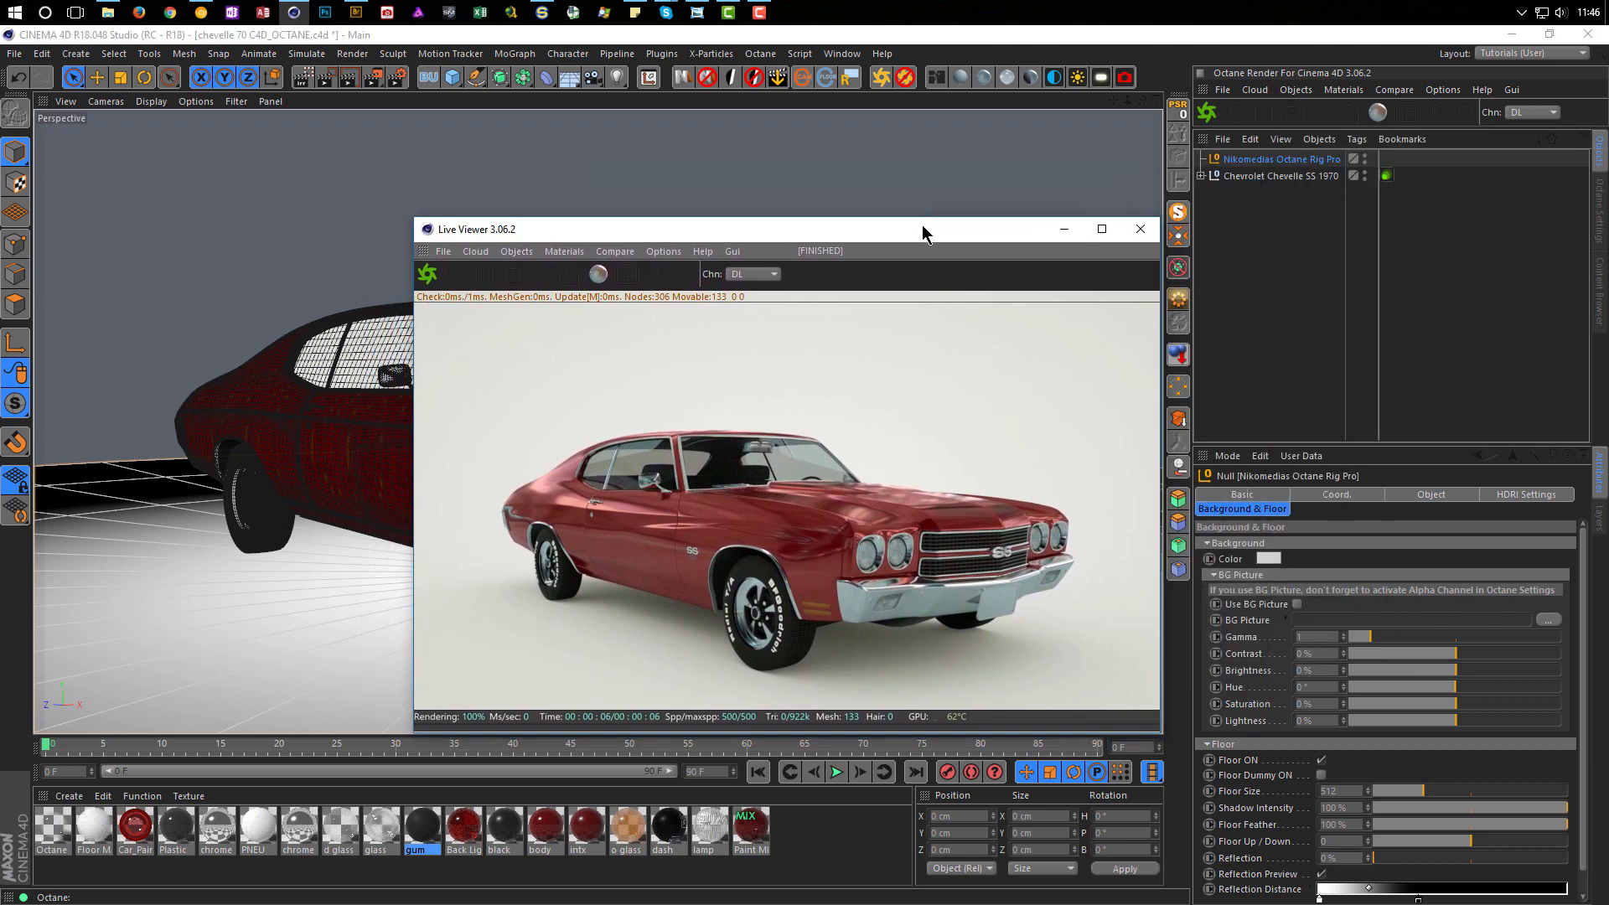
pyautogui.moveTo(909, 229); pyautogui.dragTo(927, 230)
pyautogui.moveTo(1061, 223); pyautogui.dragTo(1353, 190)
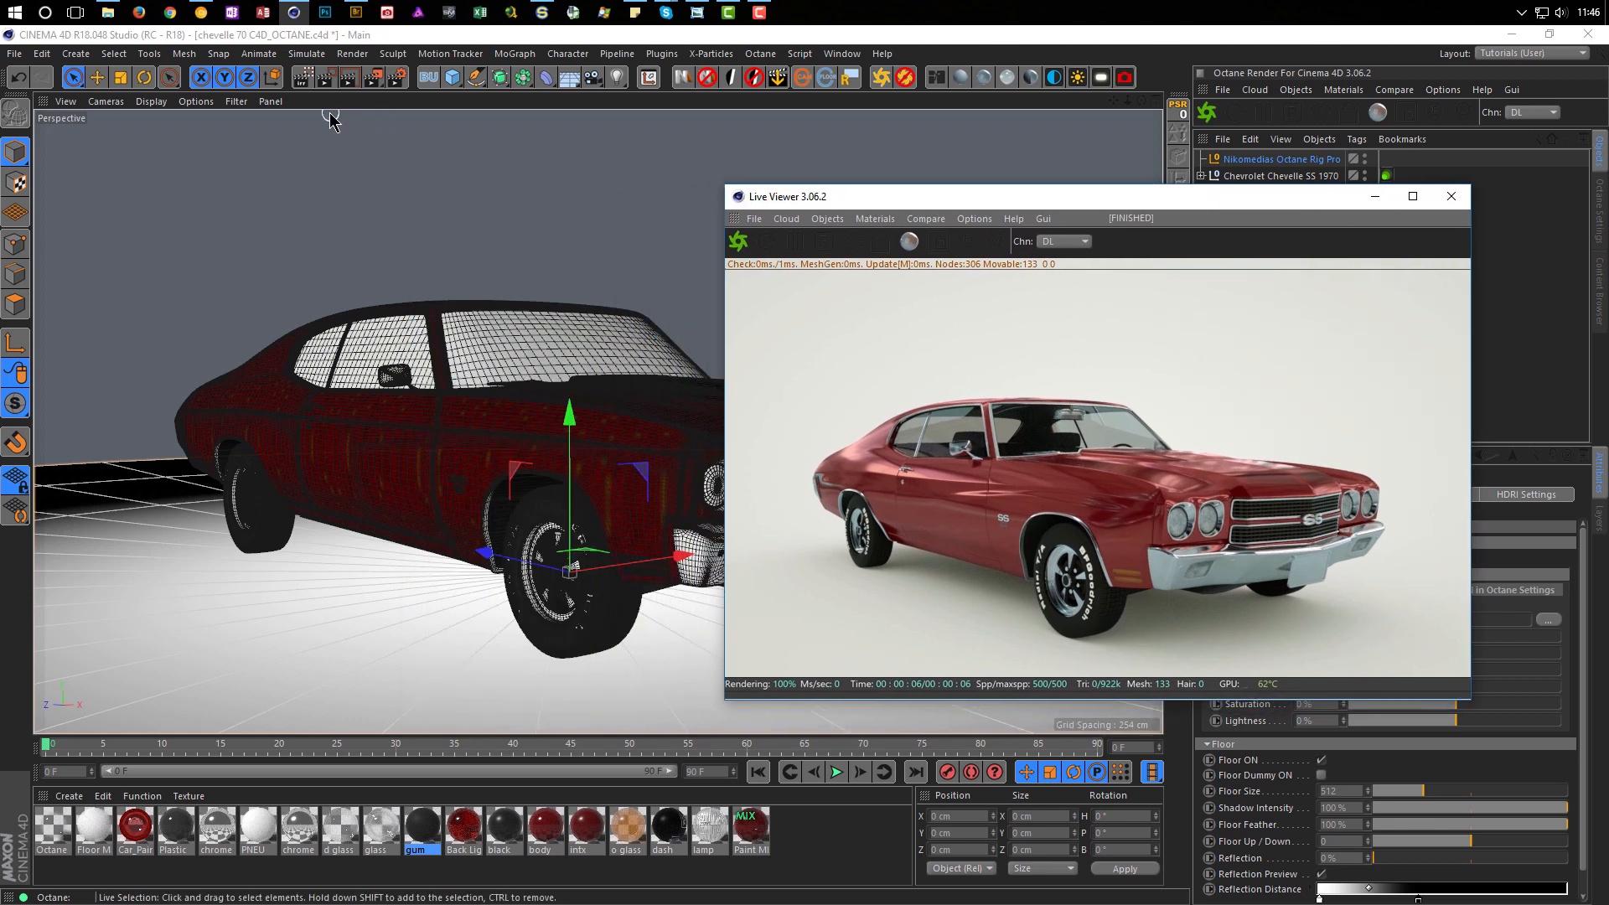
pyautogui.hotkey('shift', 'F8')
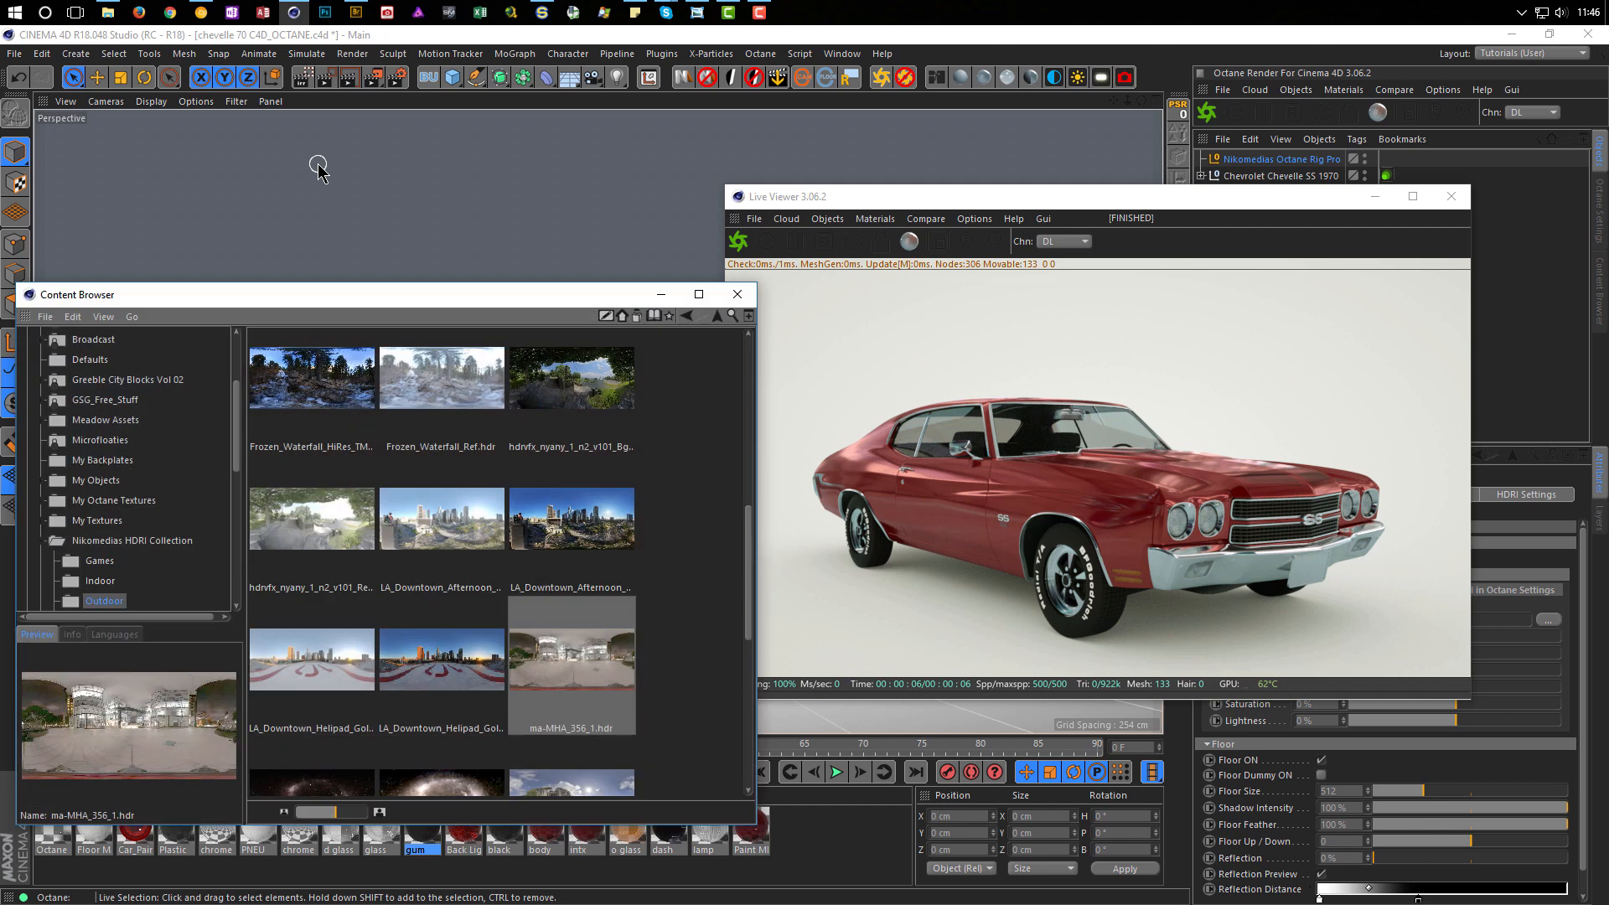
pyautogui.moveTo(285, 302); pyautogui.dragTo(297, 161)
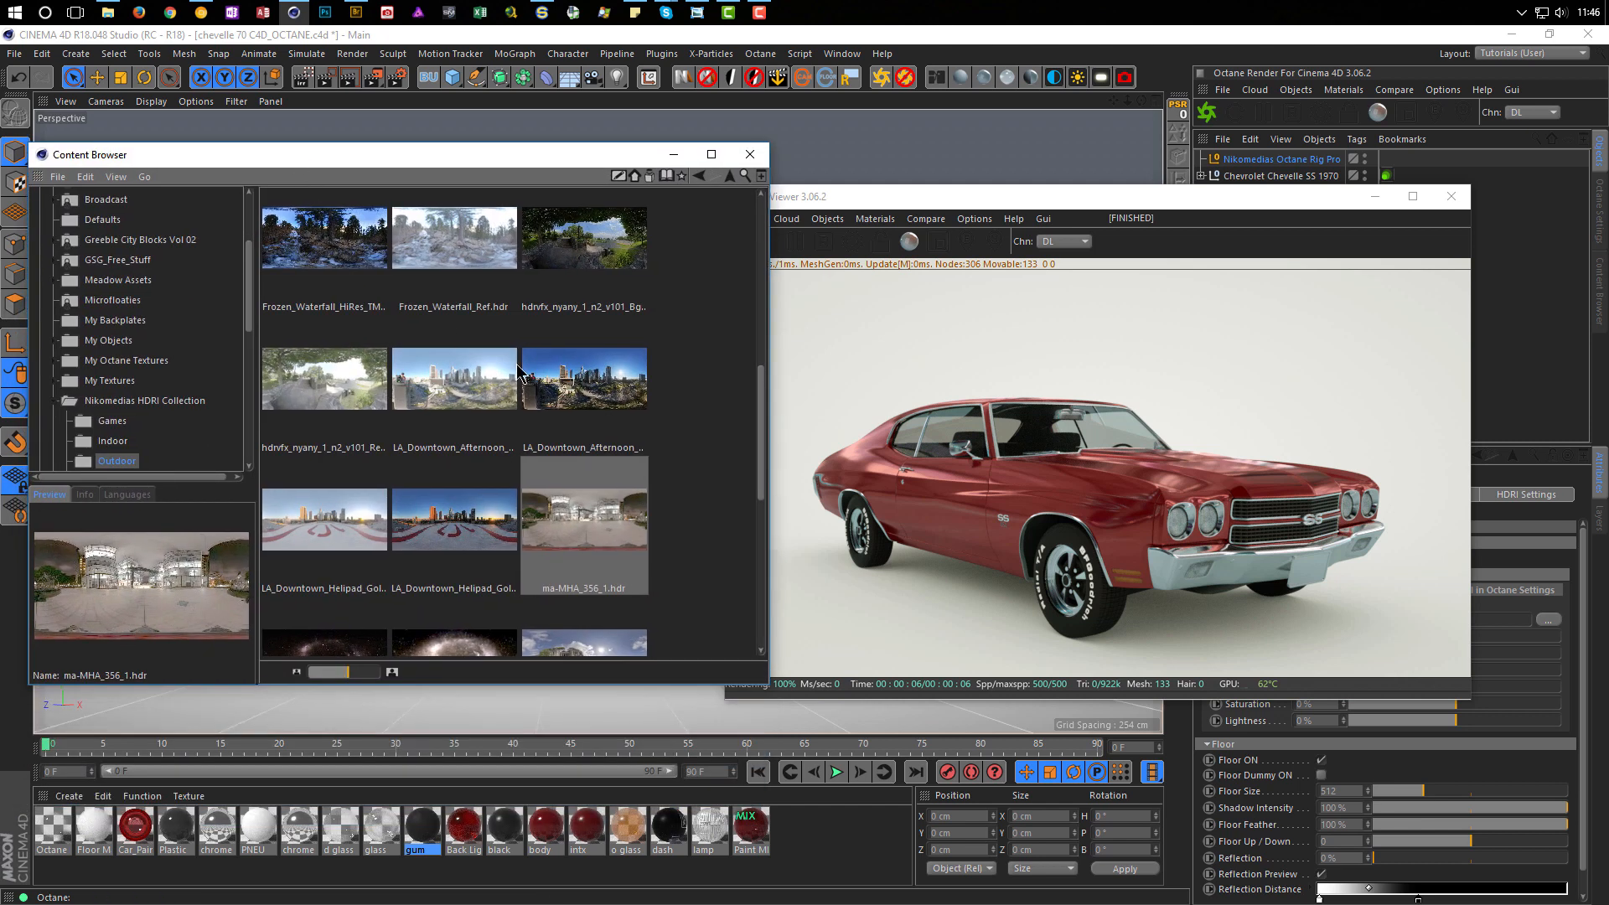
pyautogui.moveTo(763, 395); pyautogui.dragTo(756, 554)
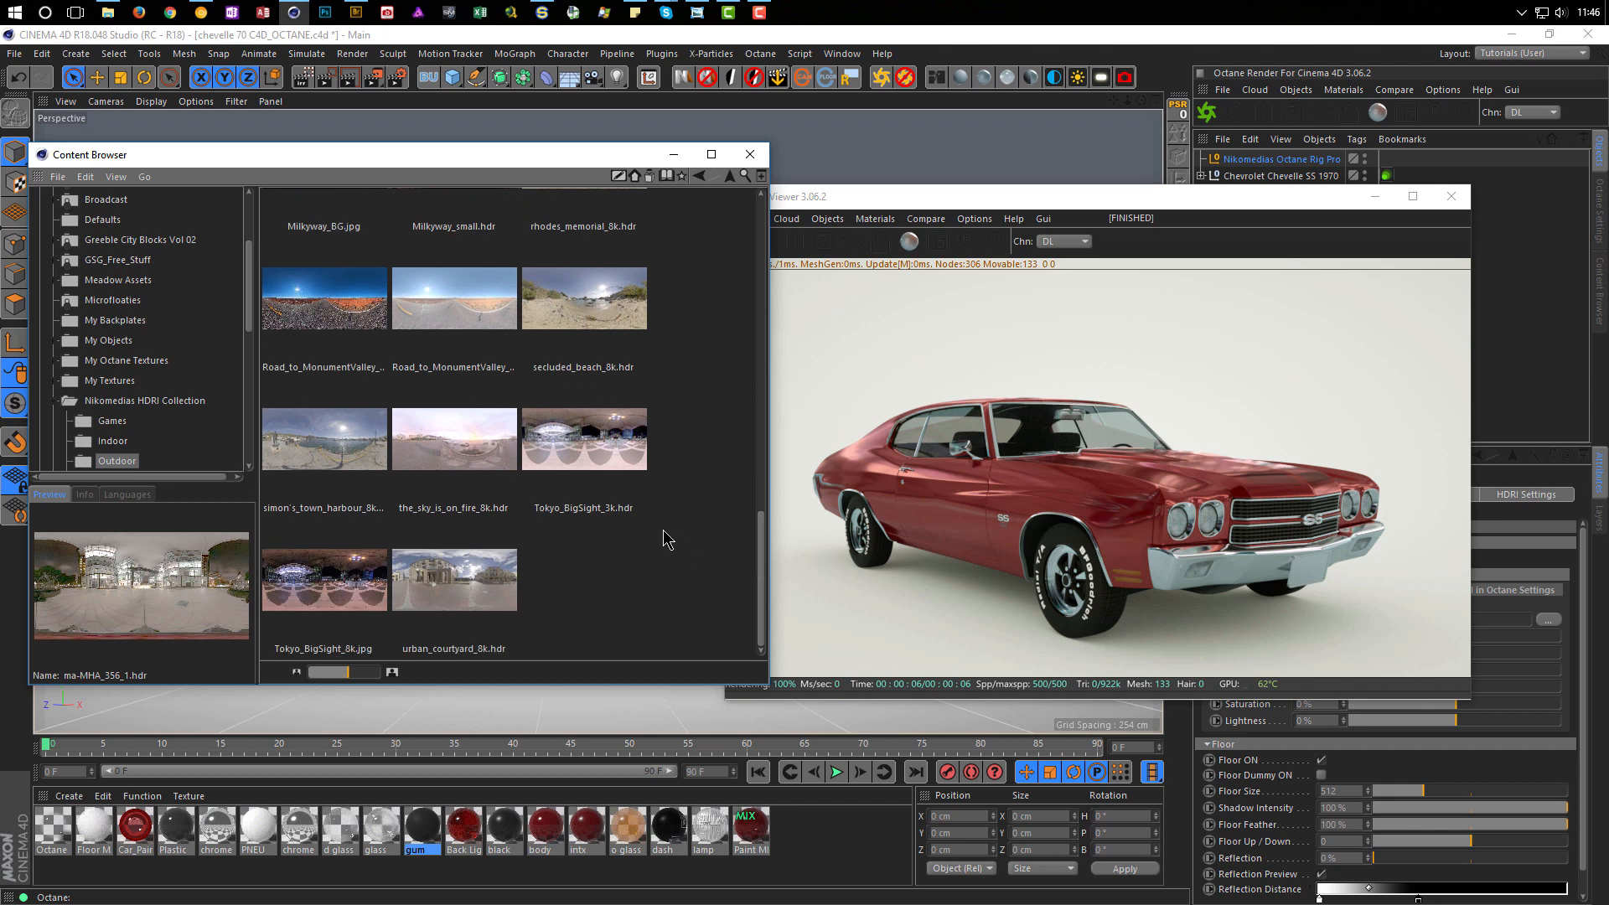
pyautogui.click(580, 446)
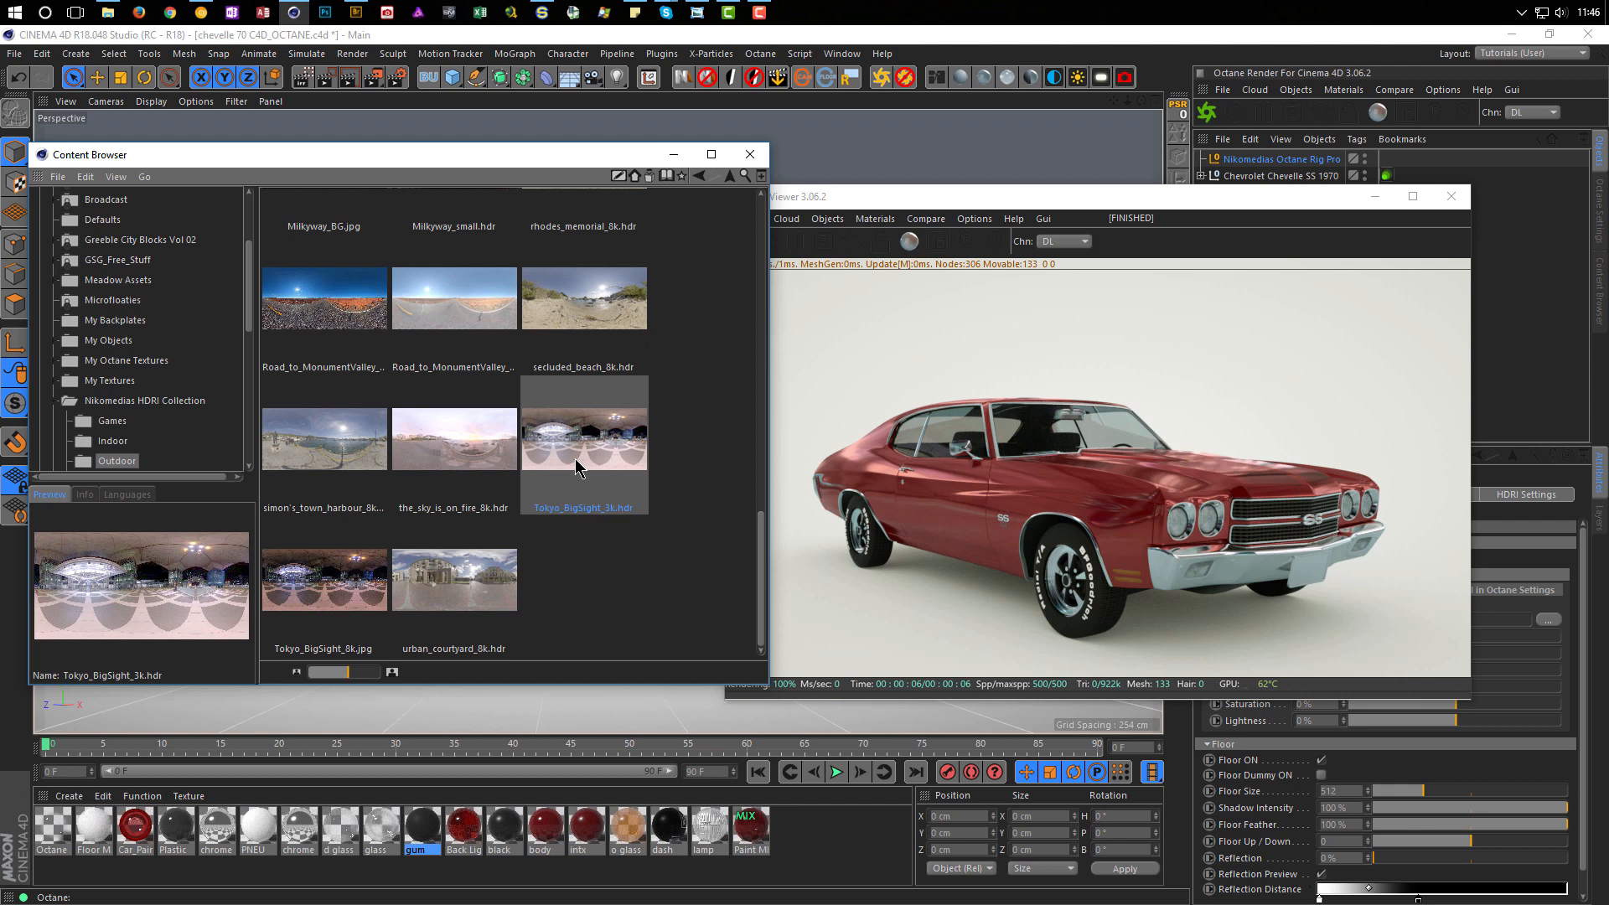
# Step: Load Tokyo_BigSight_3k.hdr as the rig's HDRI and turn on HDRI seen by camera
pyautogui.moveTo(1104, 199); pyautogui.dragTo(962, 52)
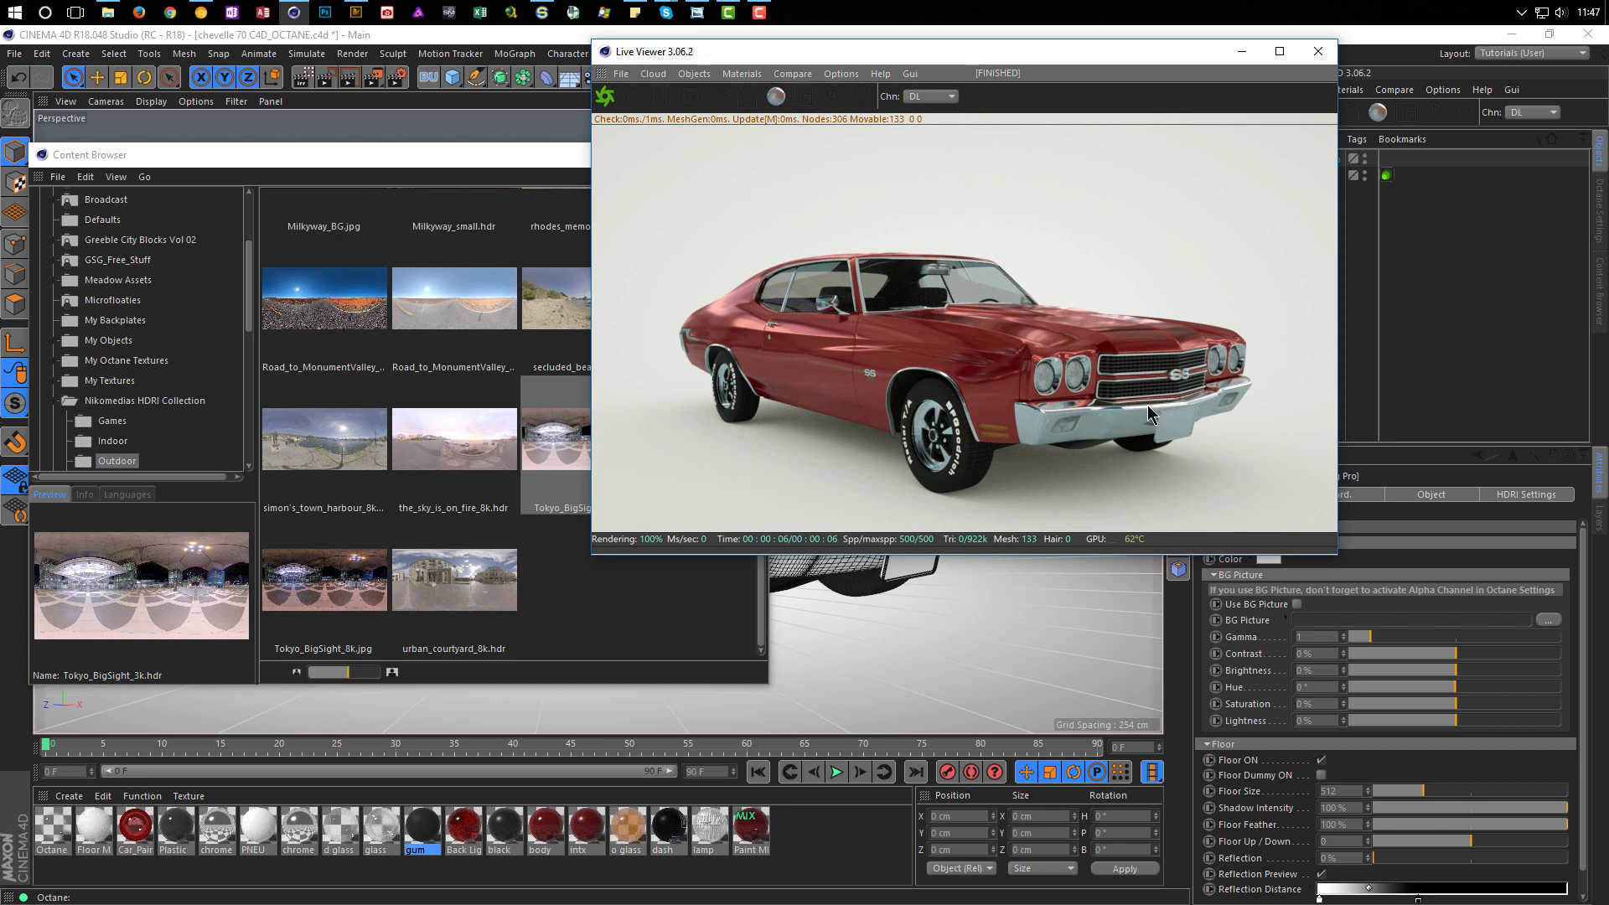
pyautogui.click(1526, 494)
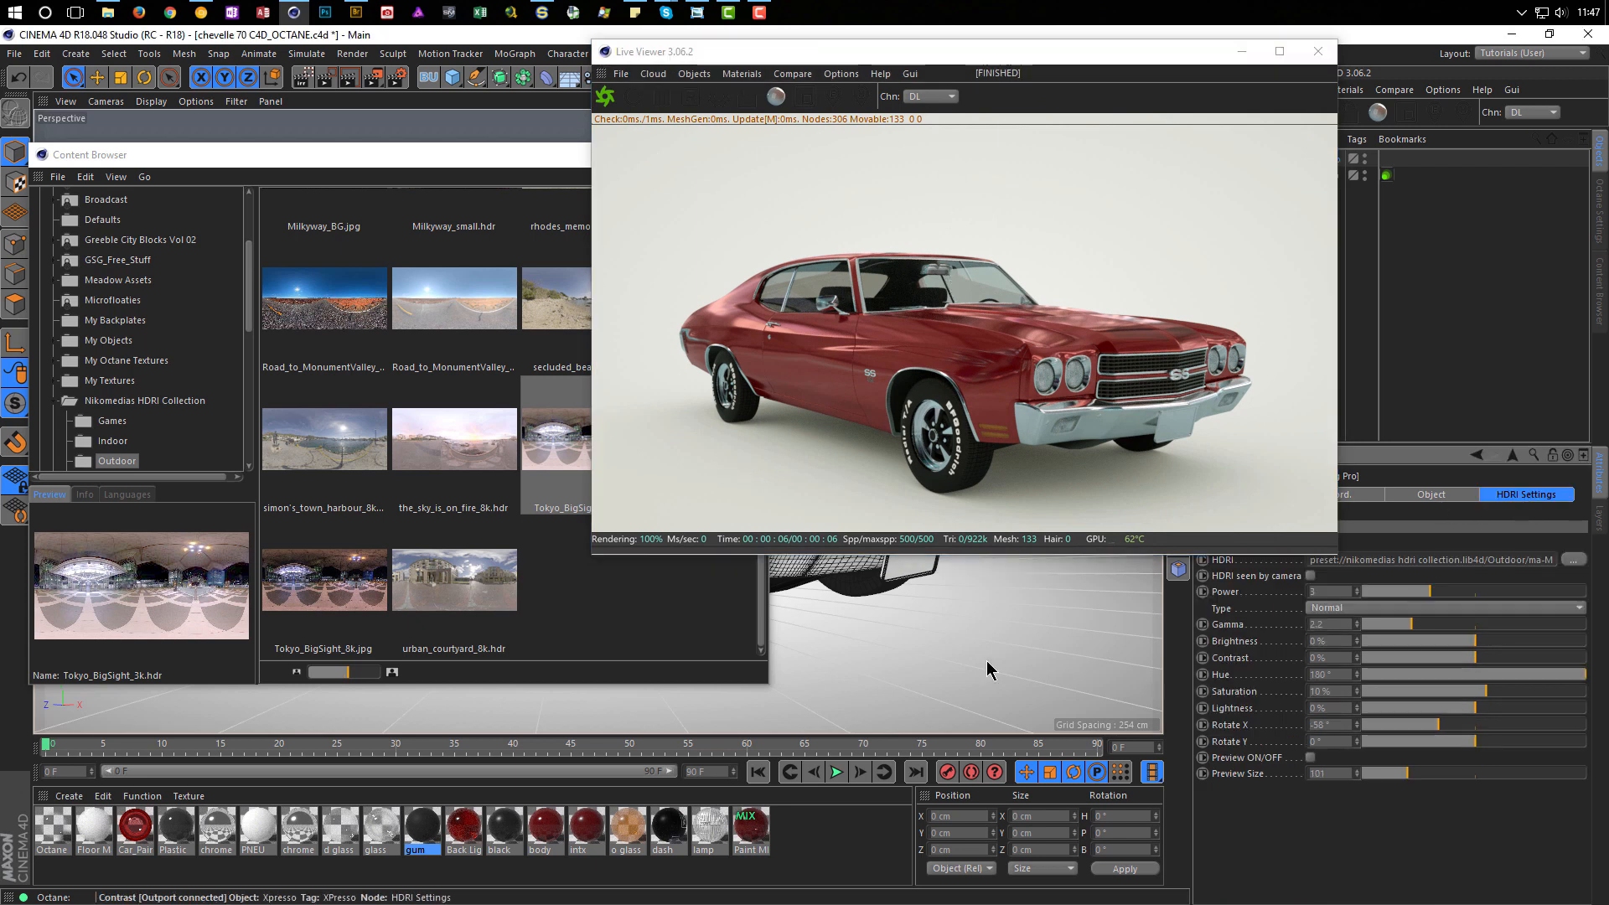
pyautogui.moveTo(557, 437); pyautogui.dragTo(546, 466)
pyautogui.moveTo(546, 542); pyautogui.dragTo(1437, 562)
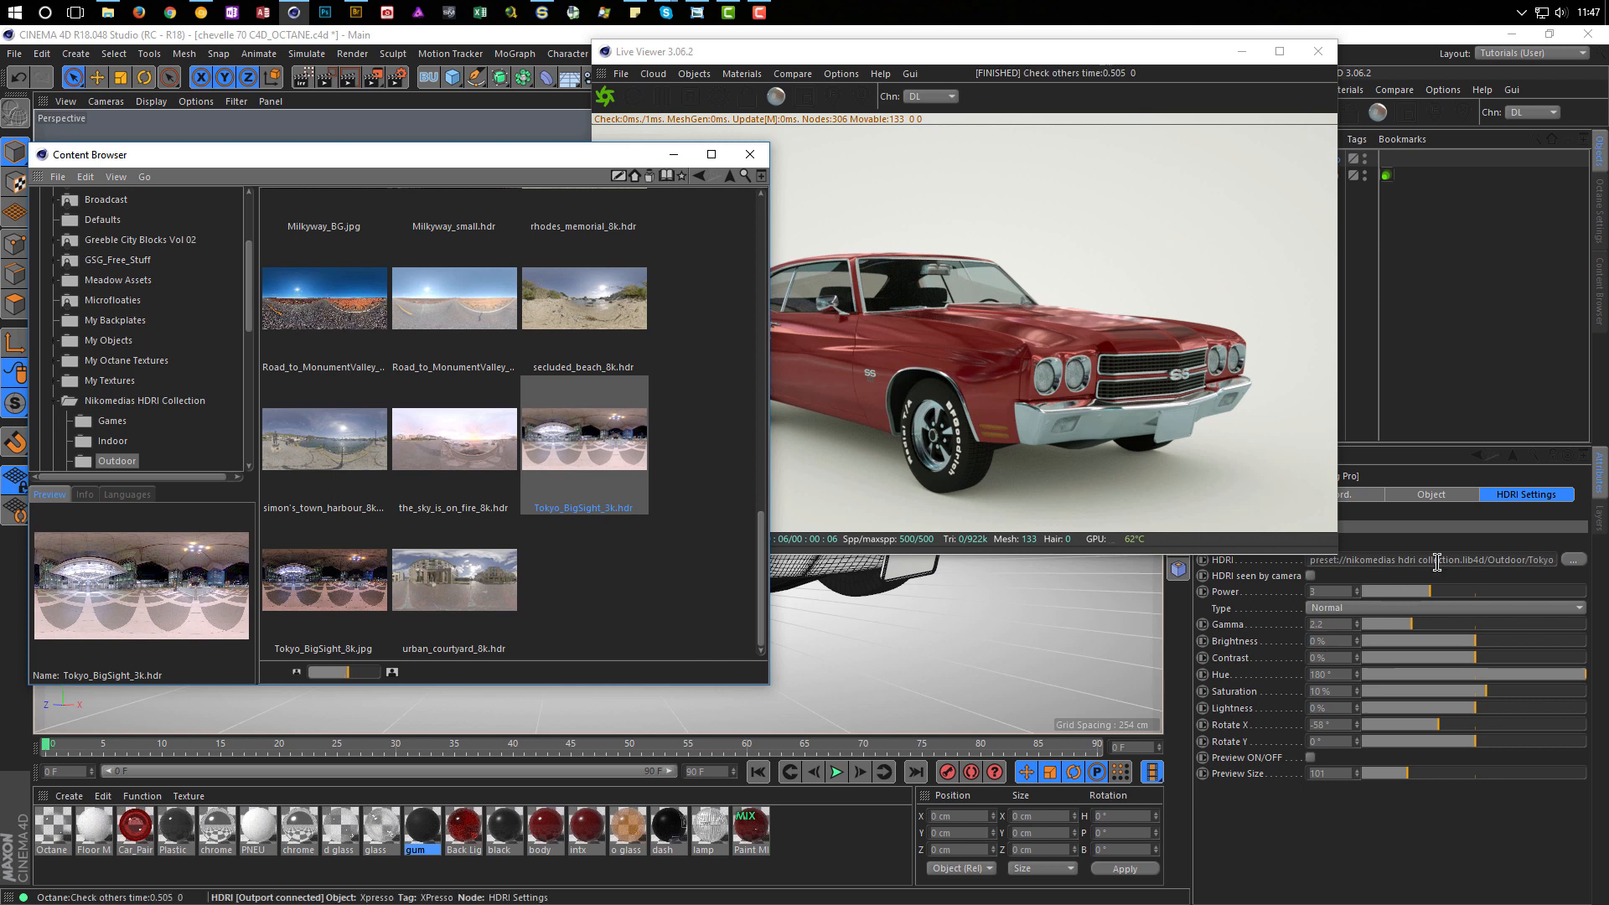
pyautogui.click(1311, 577)
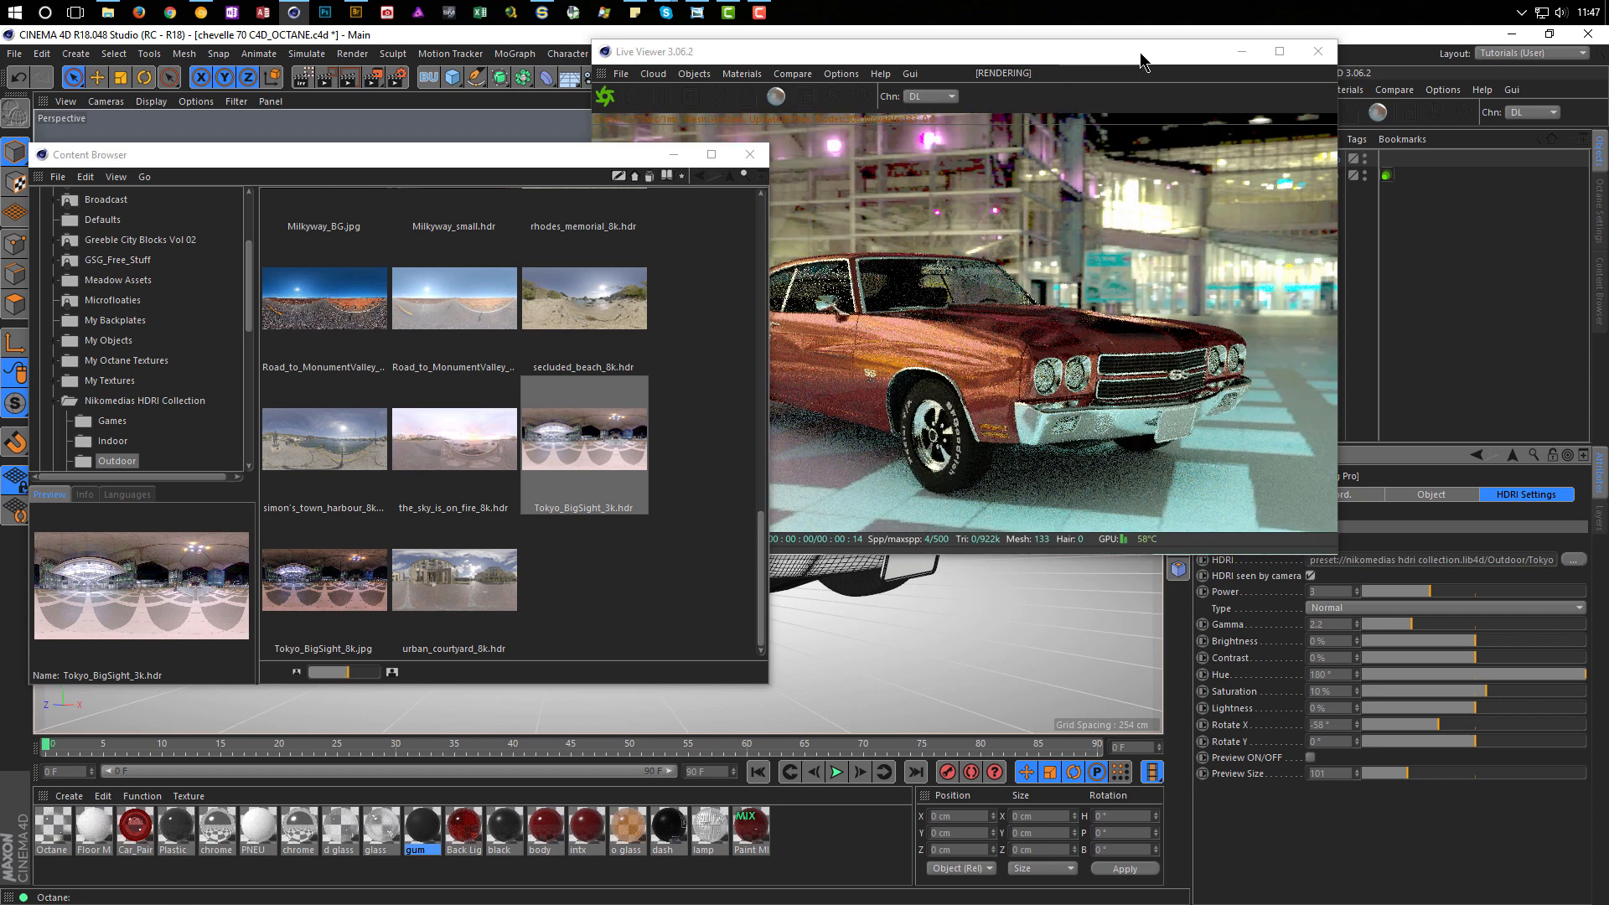
pyautogui.moveTo(1142, 59); pyautogui.dragTo(923, 171)
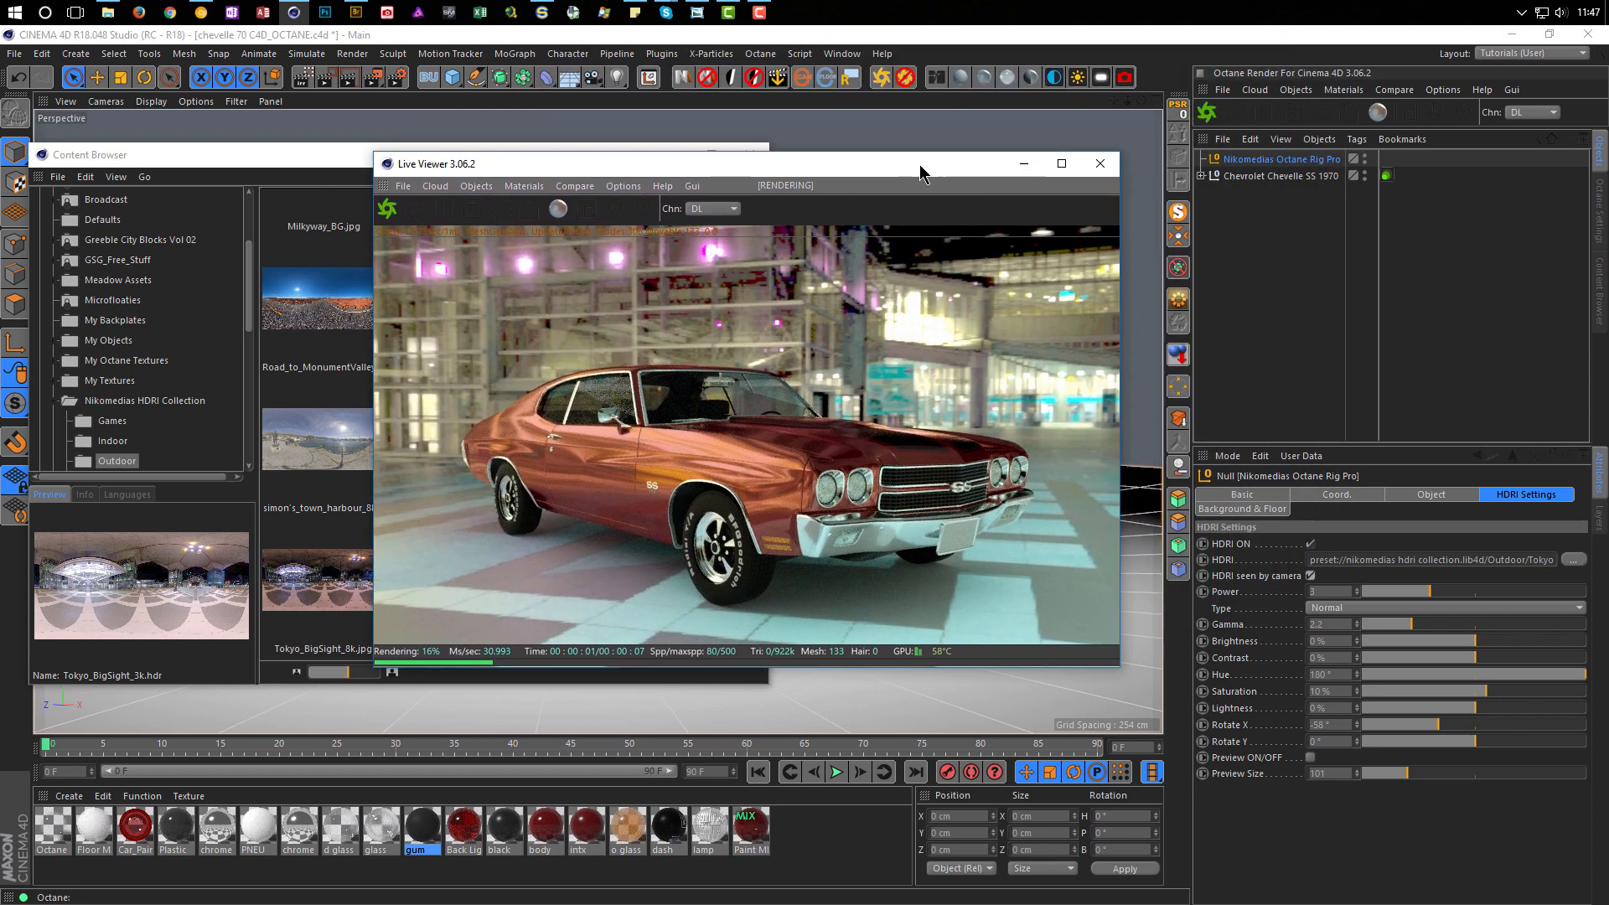
# Step: Set the HDRI's Hue to 0° and its Saturation to 0%
pyautogui.click(1341, 674)
pyautogui.write('0')
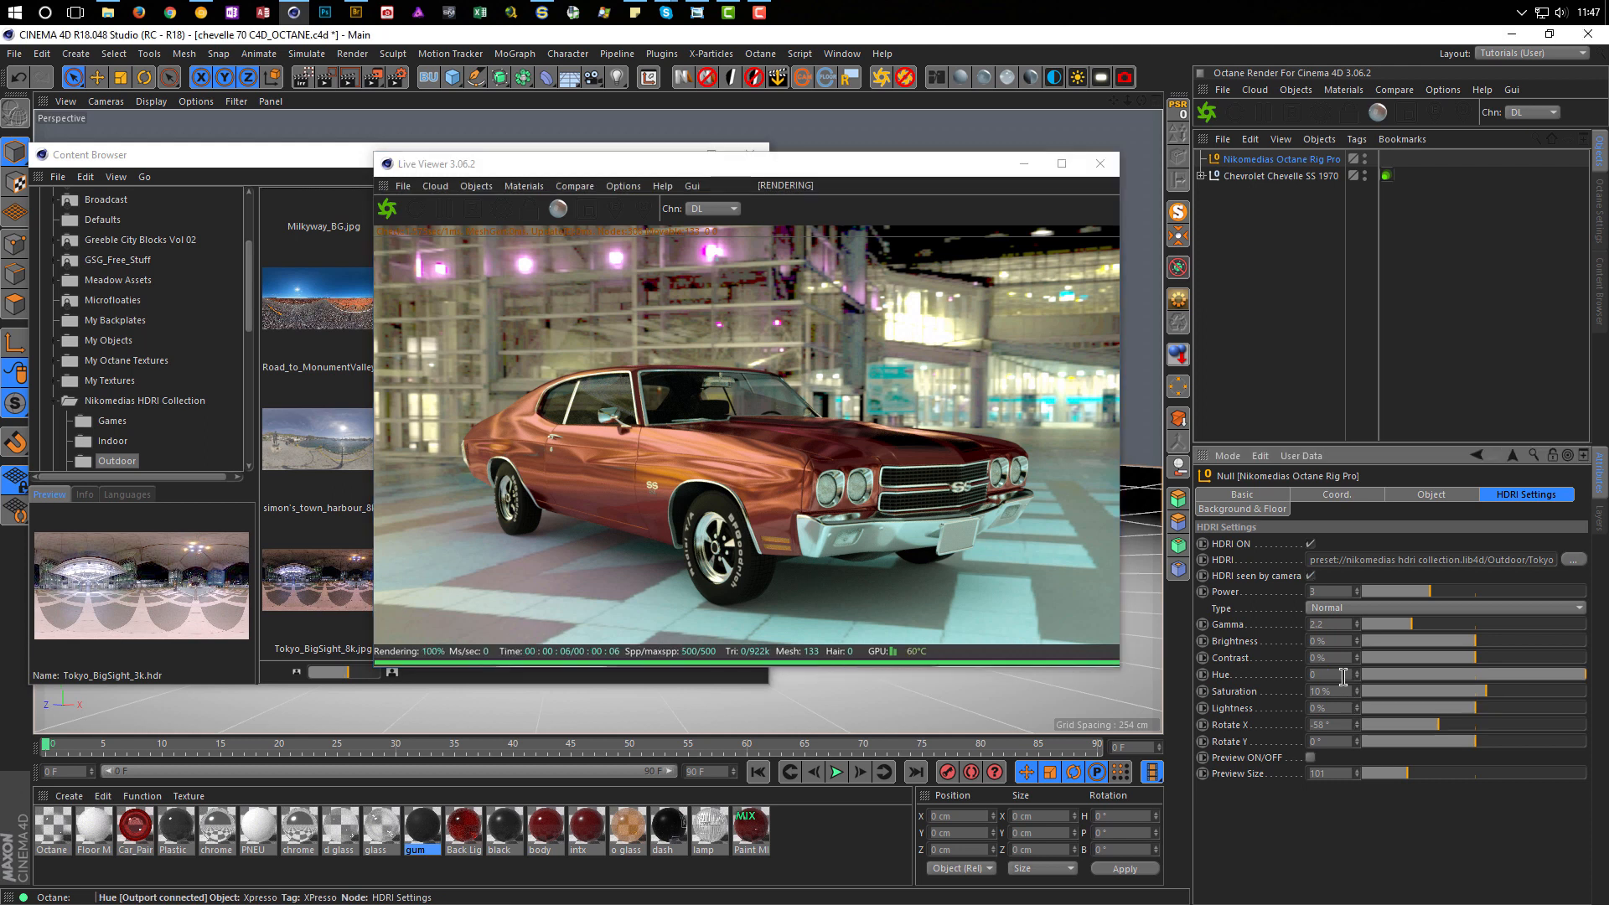
pyautogui.press('Return')
pyautogui.press('Tab')
pyautogui.write('0')
pyautogui.press('Return')
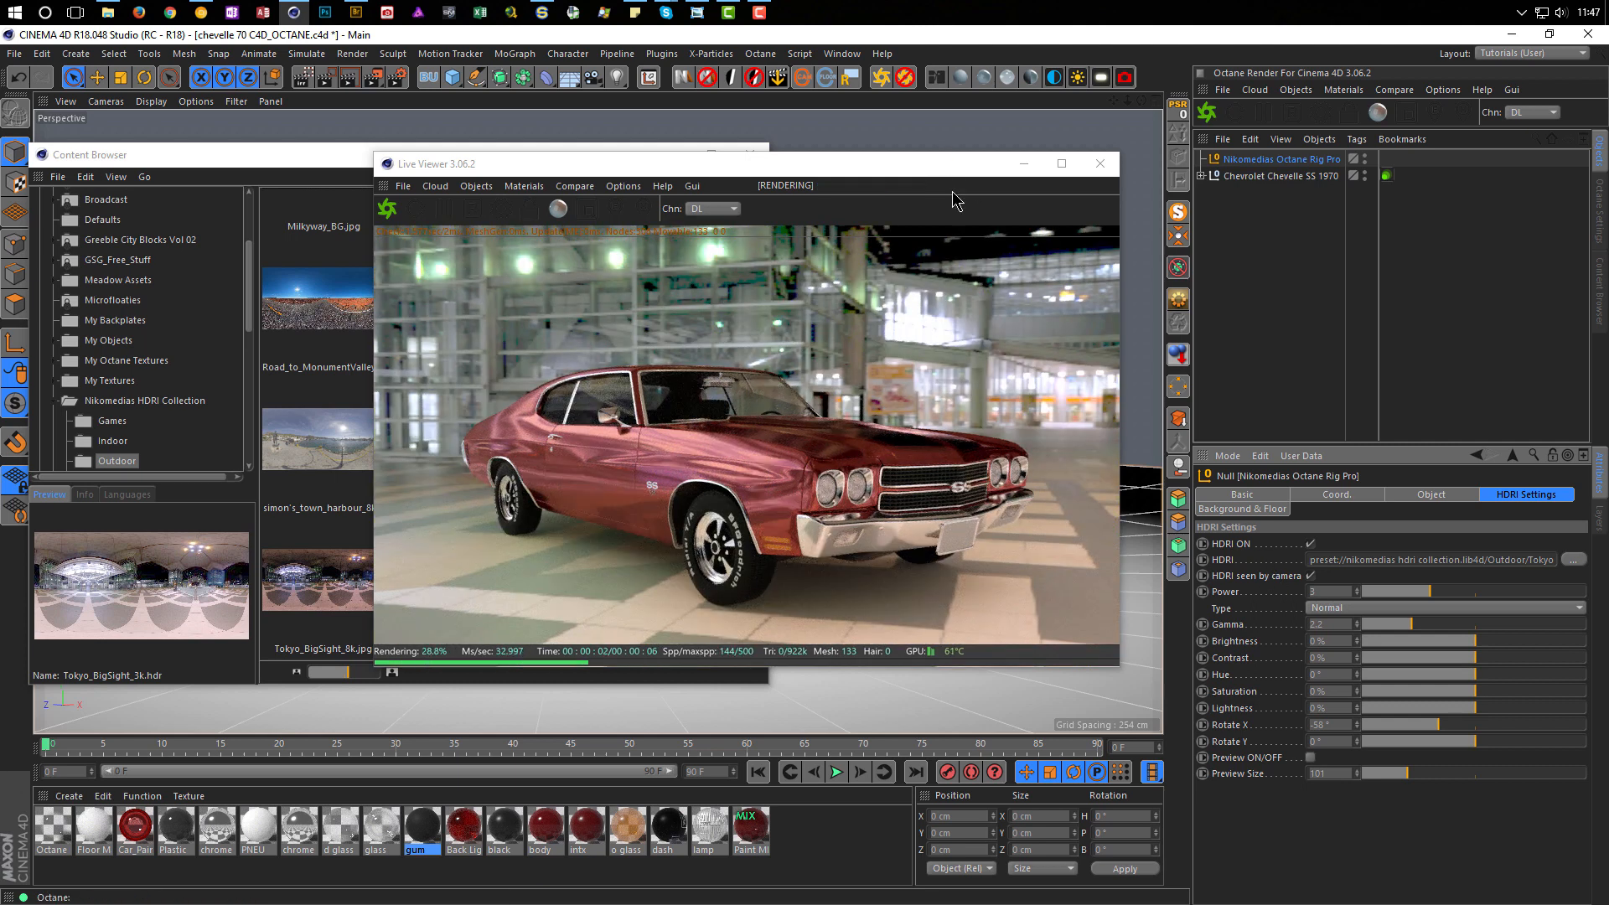
pyautogui.moveTo(947, 173)
pyautogui.mouseDown()
pyautogui.moveTo(1091, 149)
pyautogui.moveTo(950, 180)
pyautogui.mouseUp()
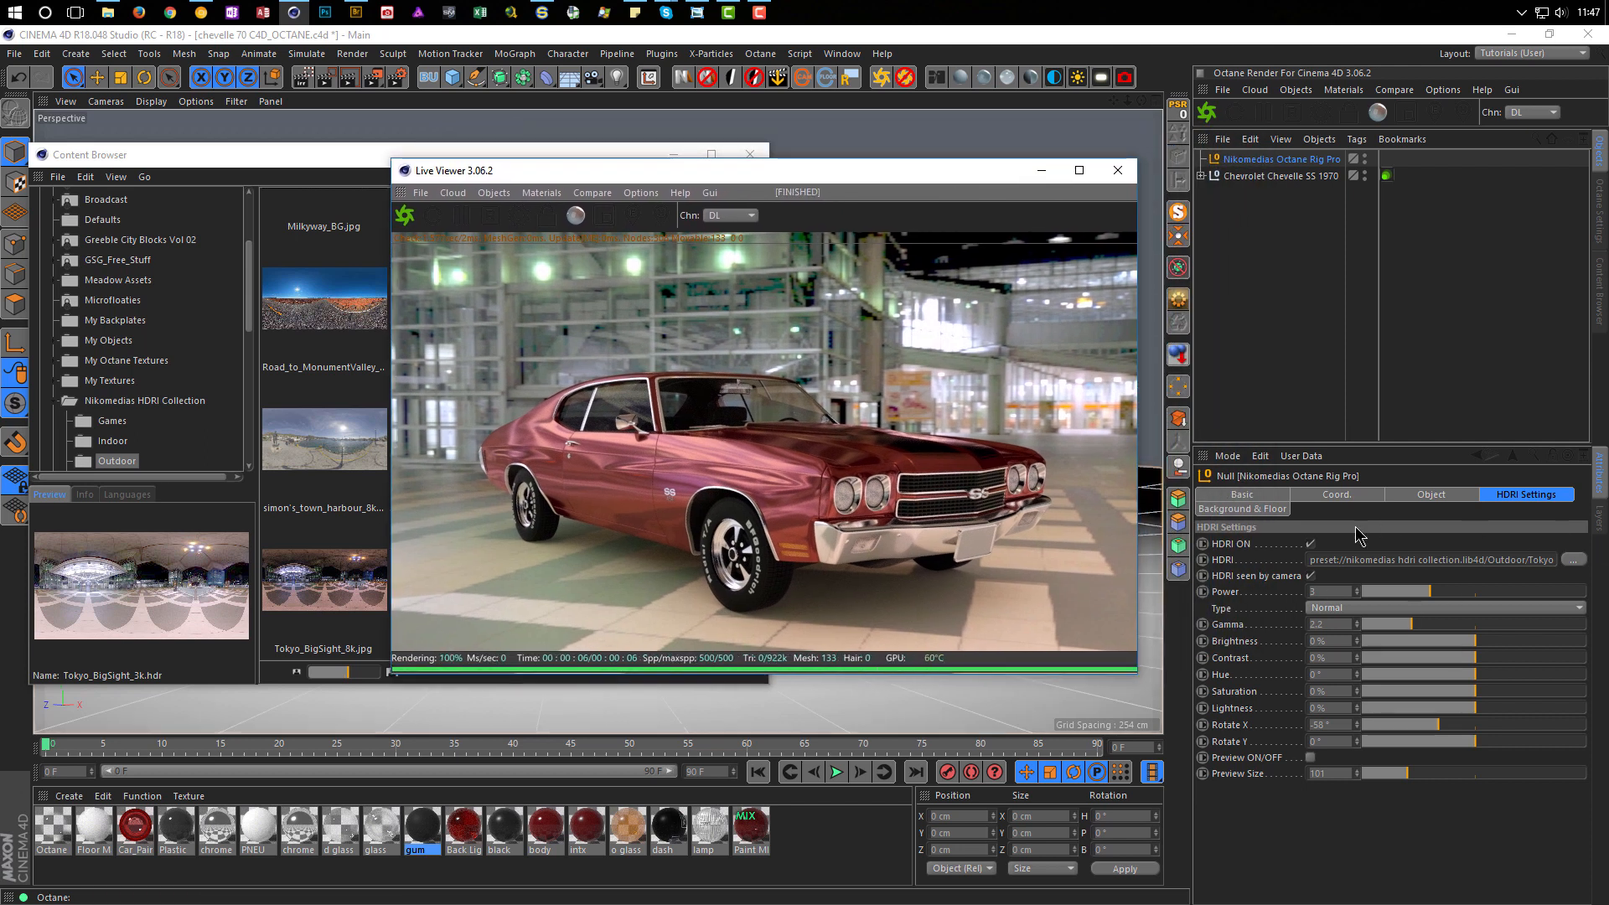
# Step: Align the camera view with the HDRI's floor using the Floor Dummy grid, and turn the dummy off again
pyautogui.click(1261, 509)
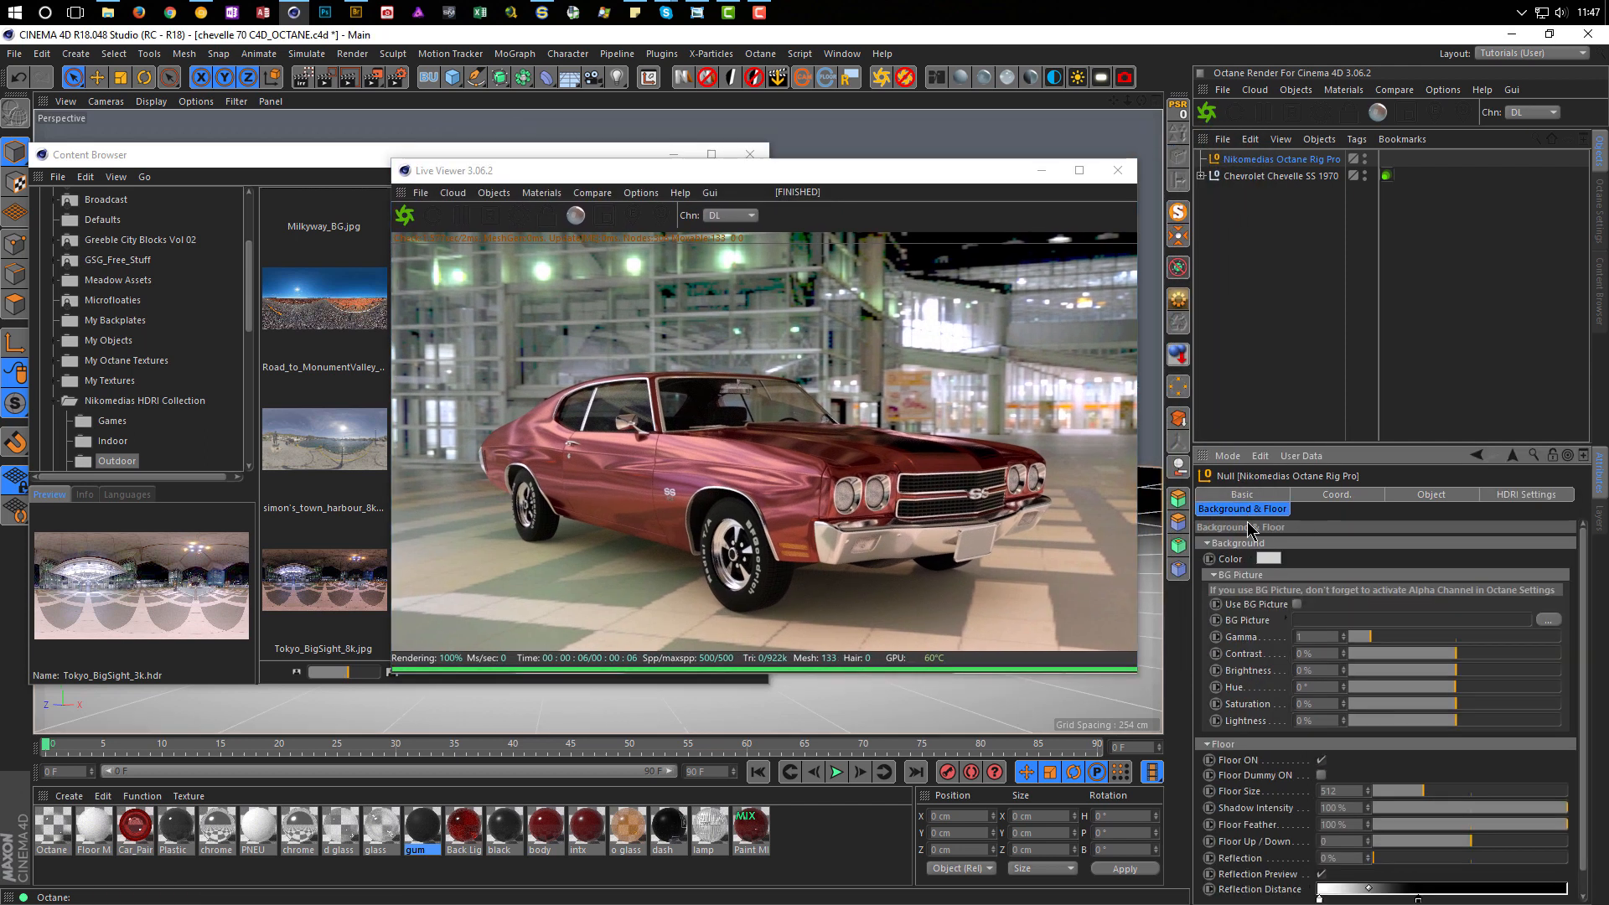
pyautogui.click(1321, 775)
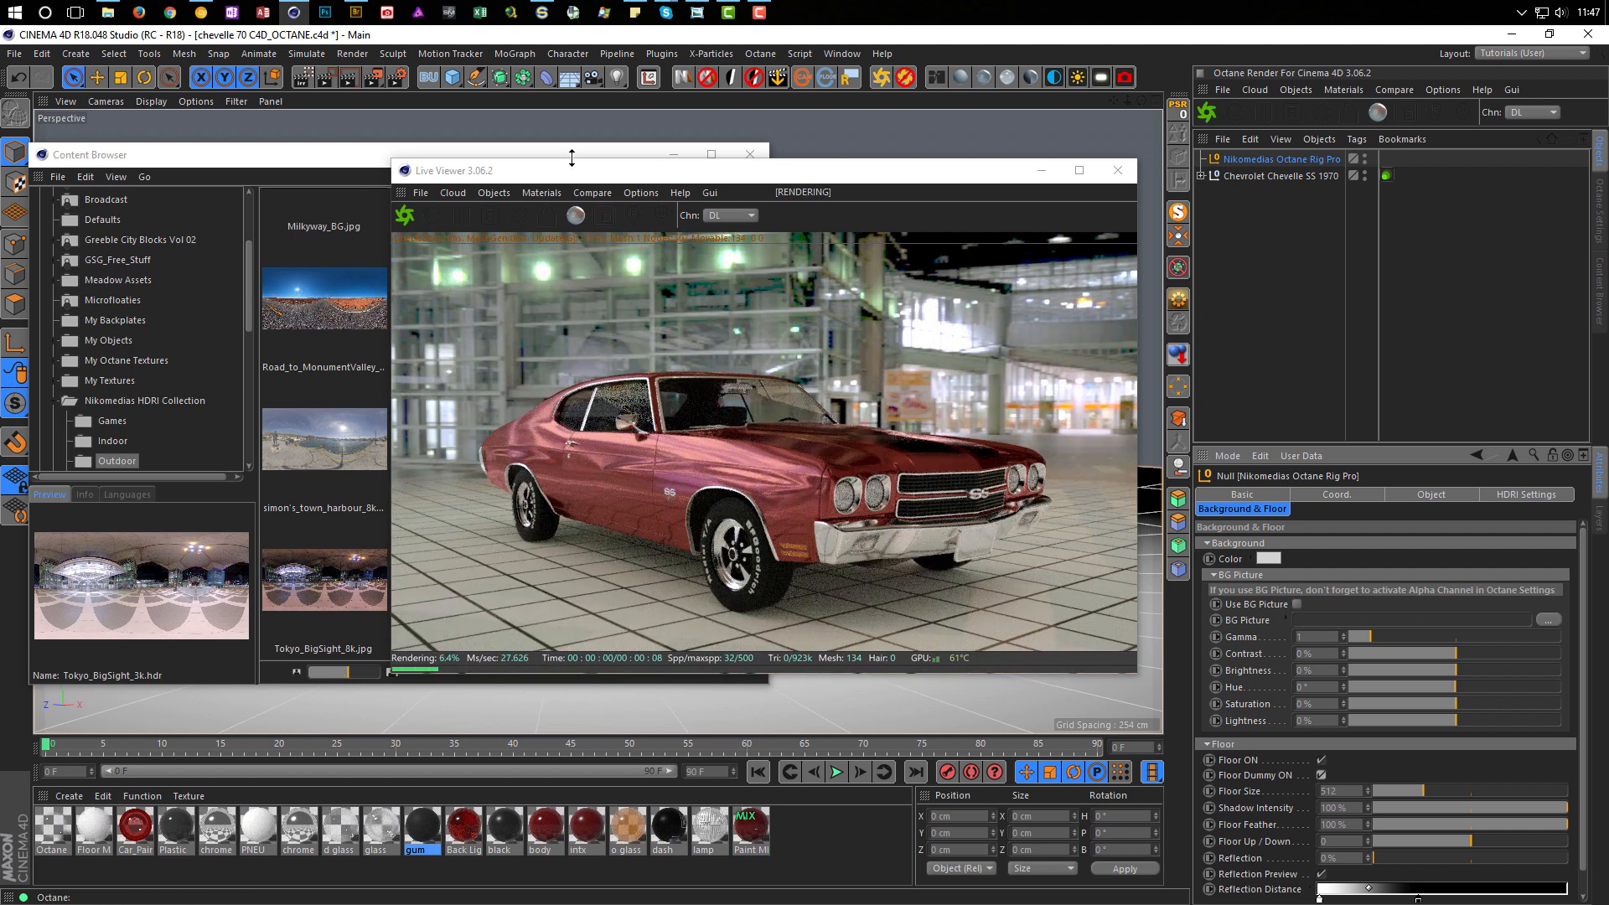
pyautogui.moveTo(609, 147); pyautogui.dragTo(614, 818)
pyautogui.keyDown('alt'); pyautogui.moveTo(283, 668); pyautogui.dragTo(307, 464); pyautogui.keyUp('alt')
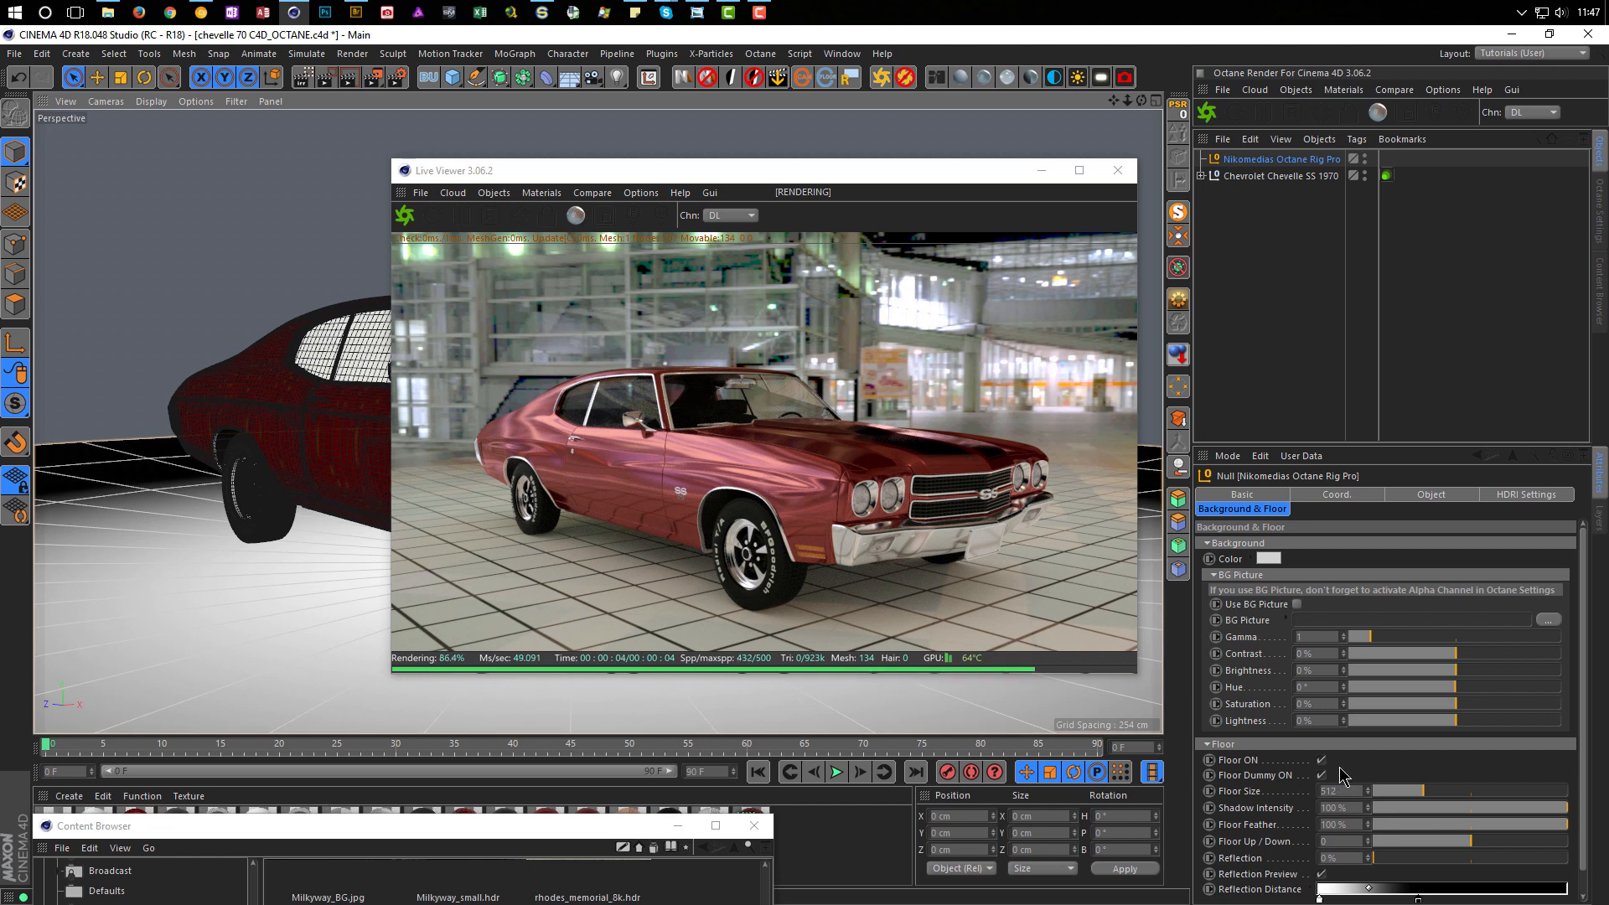
pyautogui.click(1323, 776)
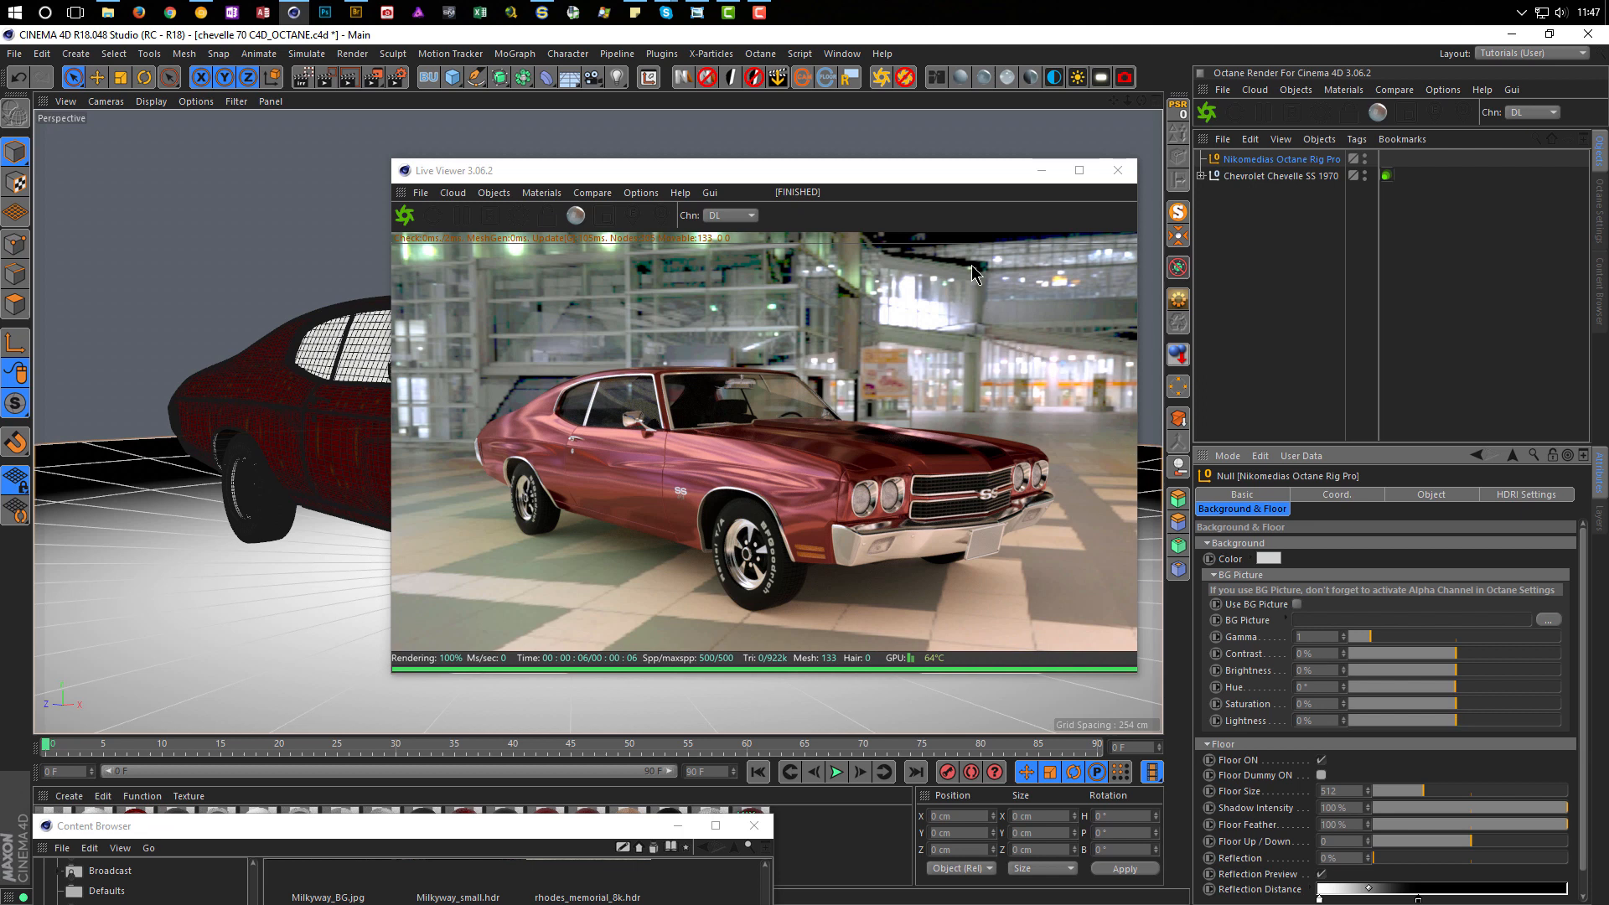
# Step: Set the C4D shaders render size to 4096x4096 in the Octane settings and restart the Live Viewer render
pyautogui.moveTo(948, 176); pyautogui.dragTo(1242, 168)
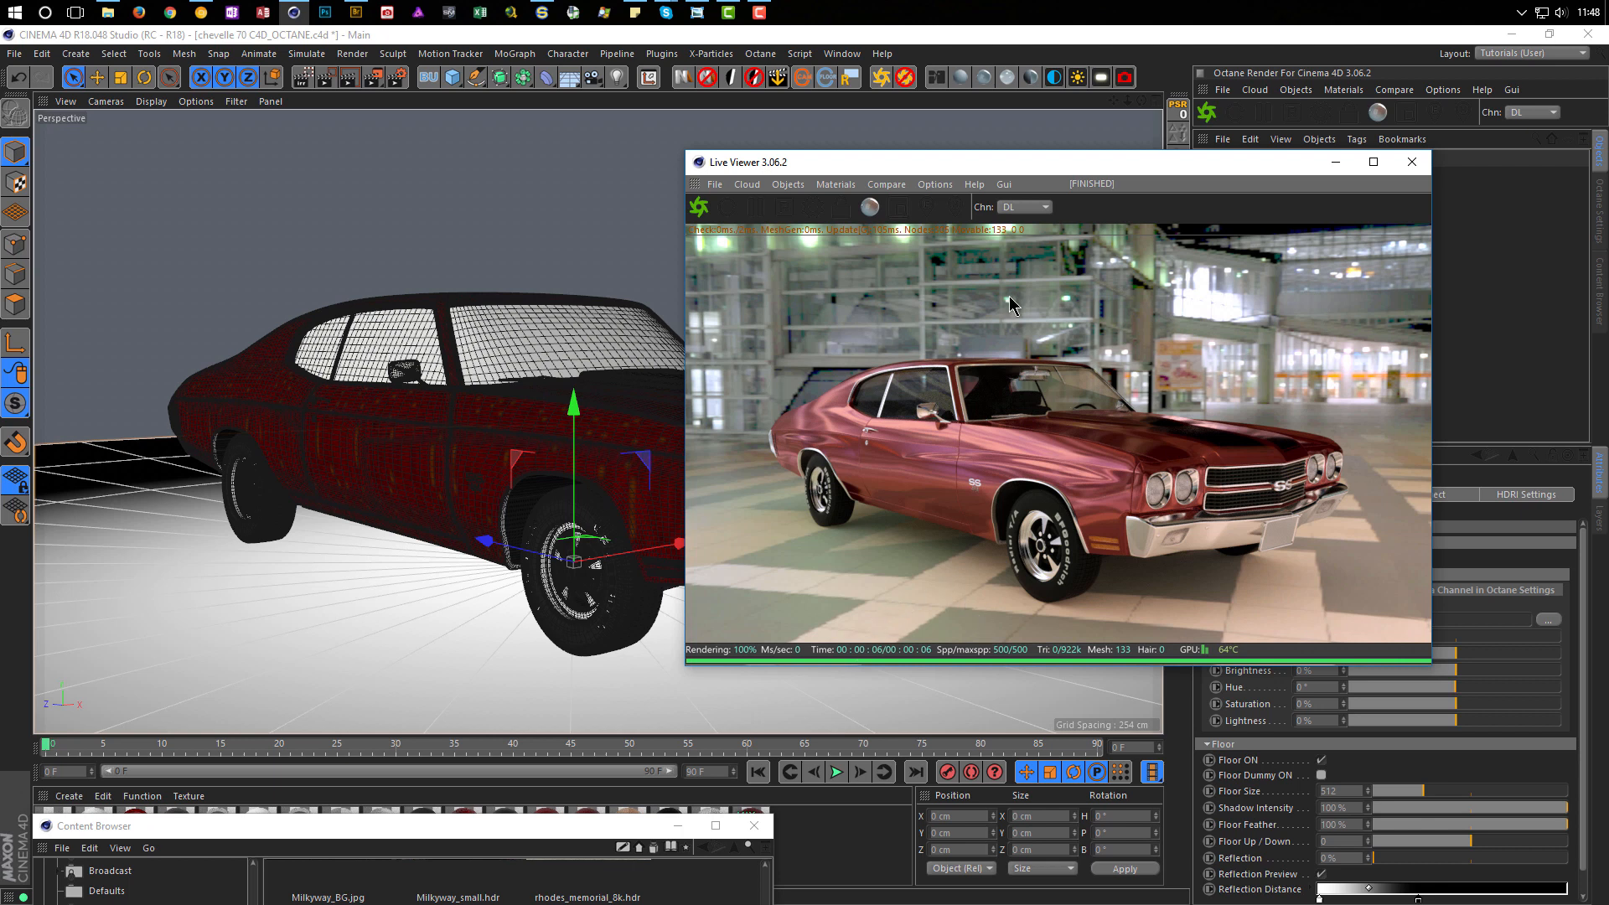
pyautogui.moveTo(1050, 164); pyautogui.dragTo(711, 174)
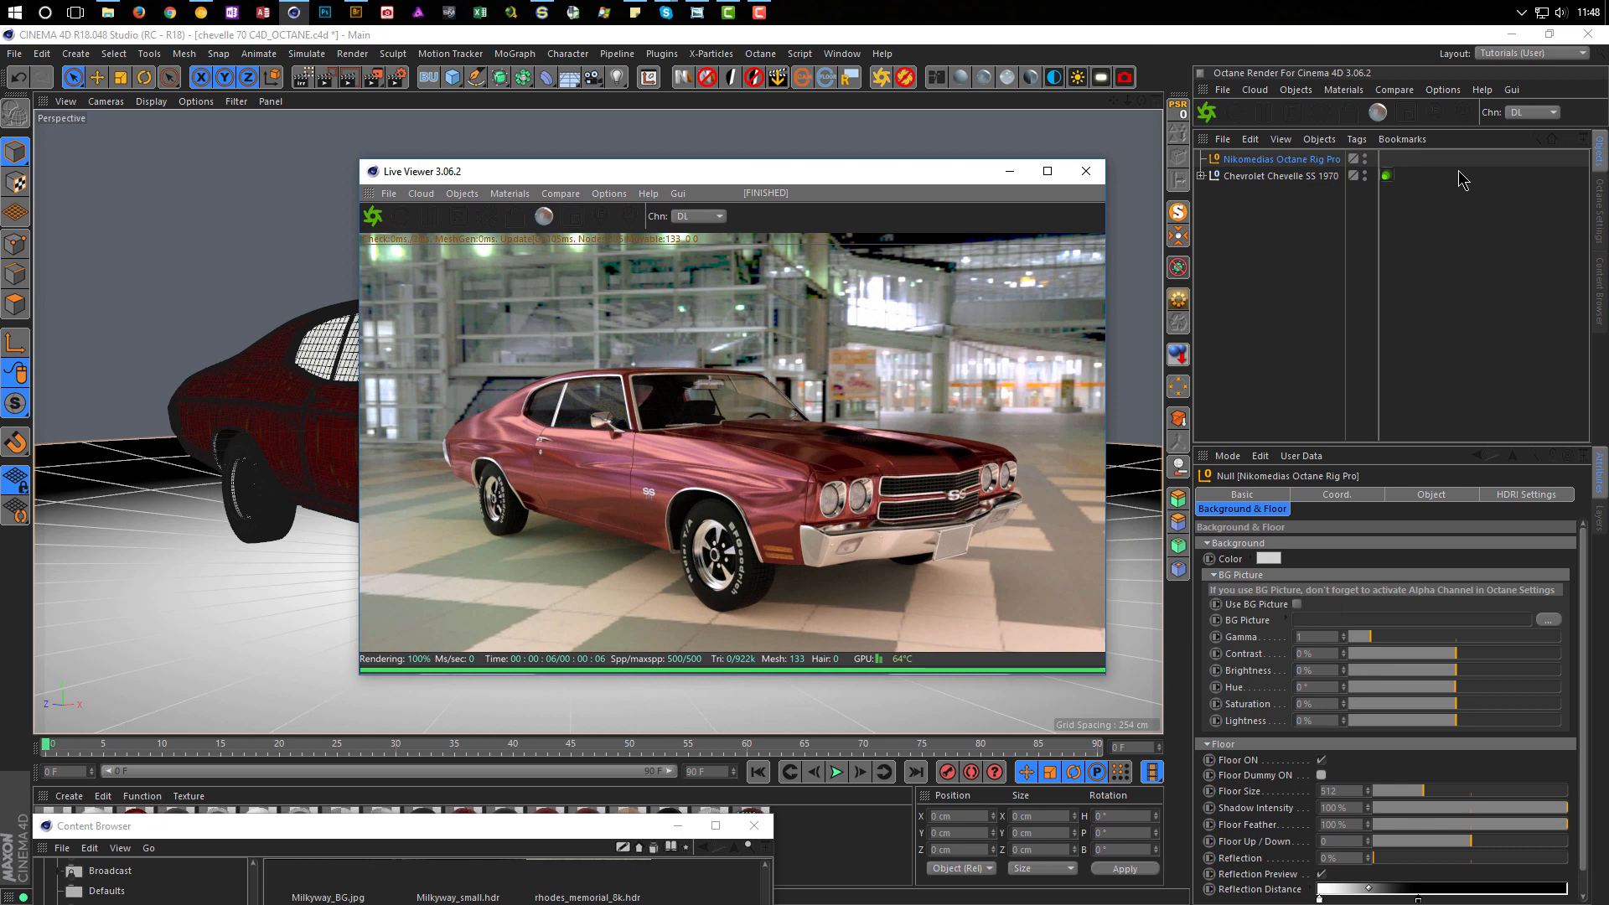
pyautogui.click(1602, 216)
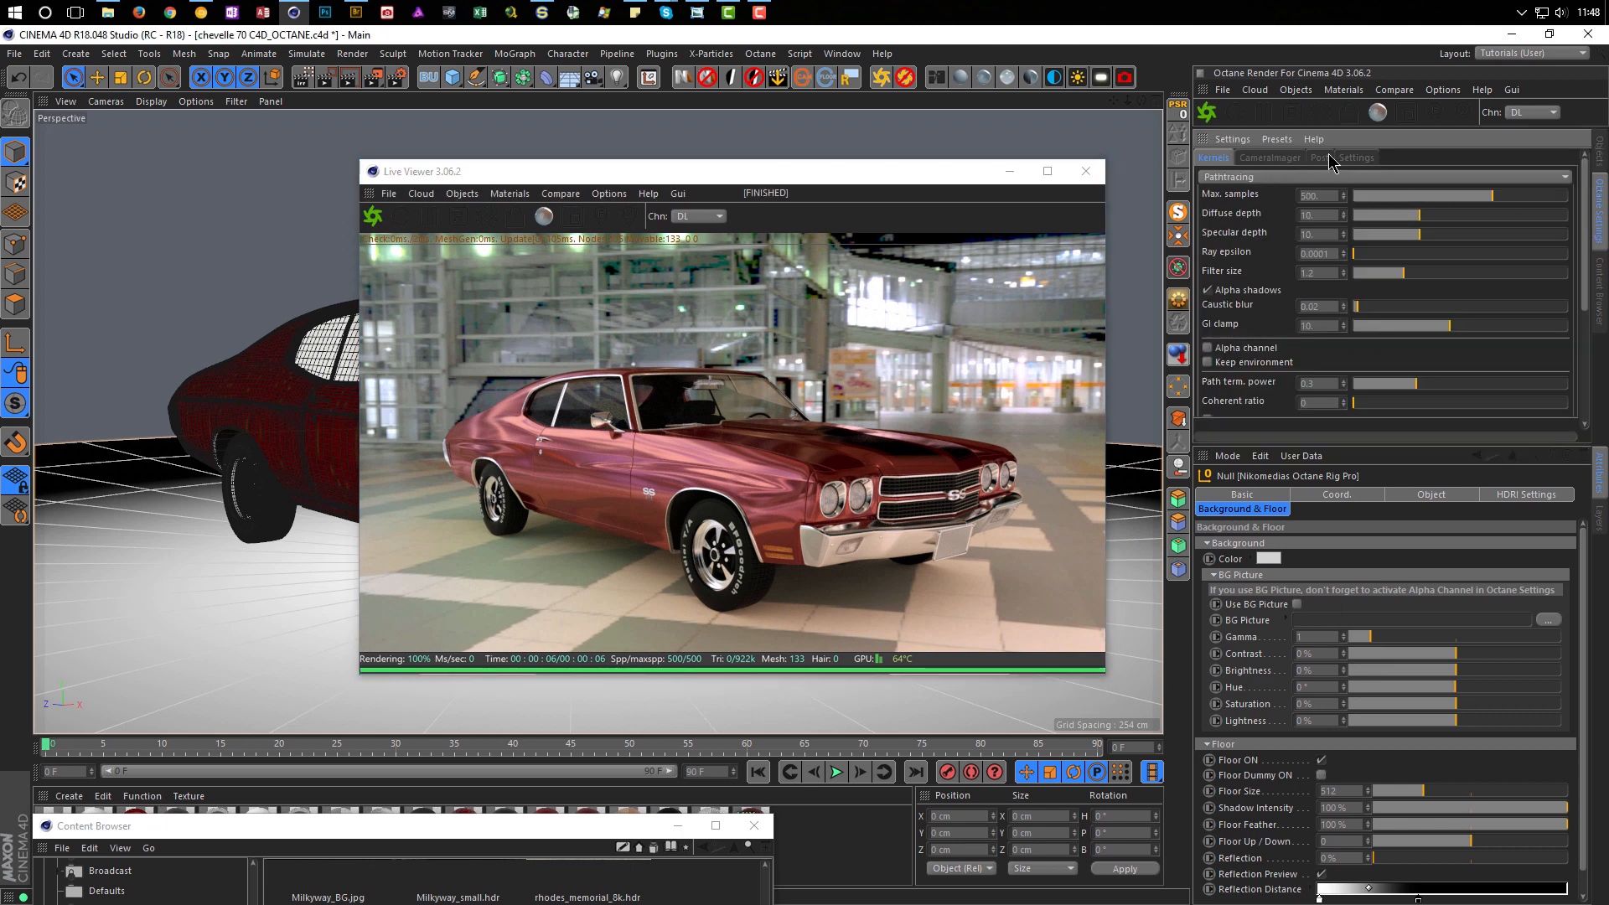
pyautogui.click(1358, 159)
pyautogui.click(1337, 238)
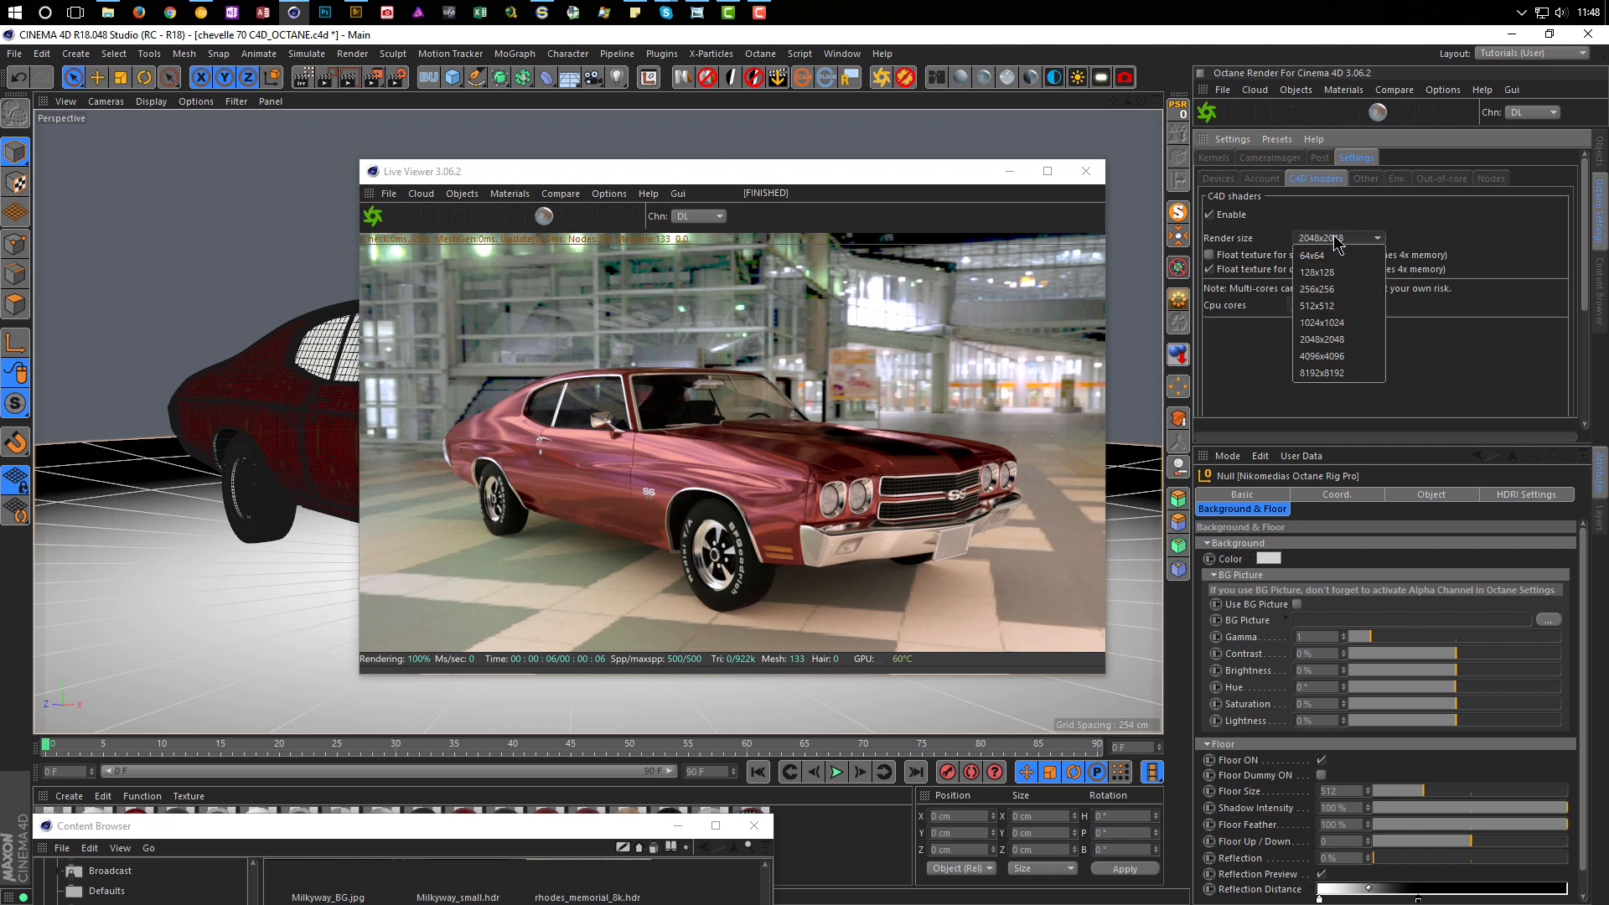
pyautogui.click(1339, 366)
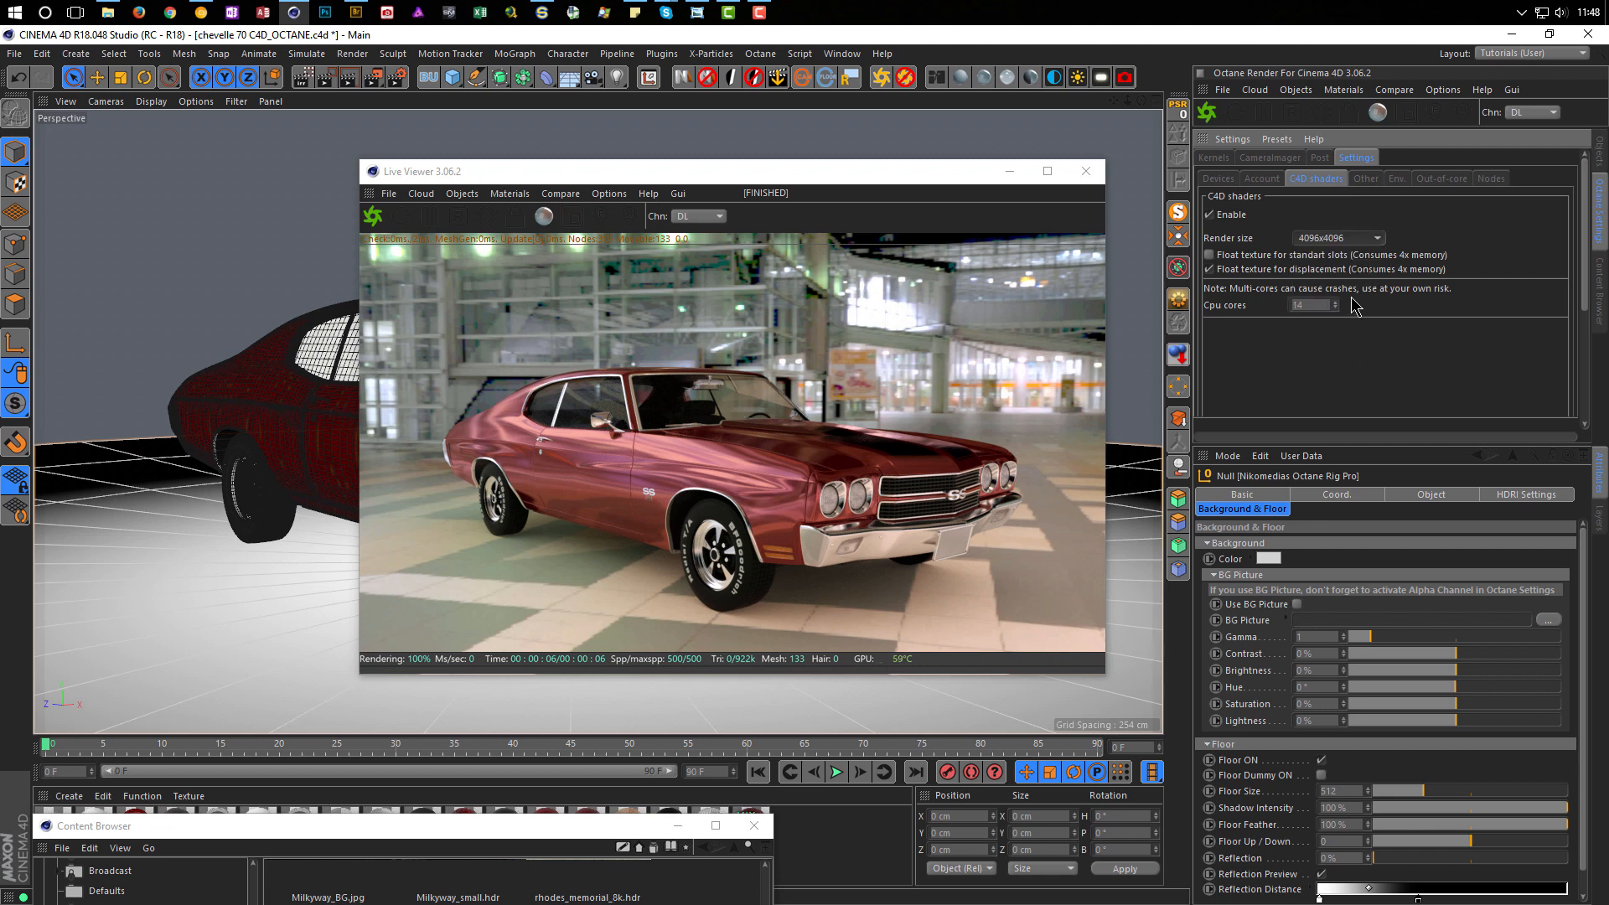
pyautogui.click(374, 218)
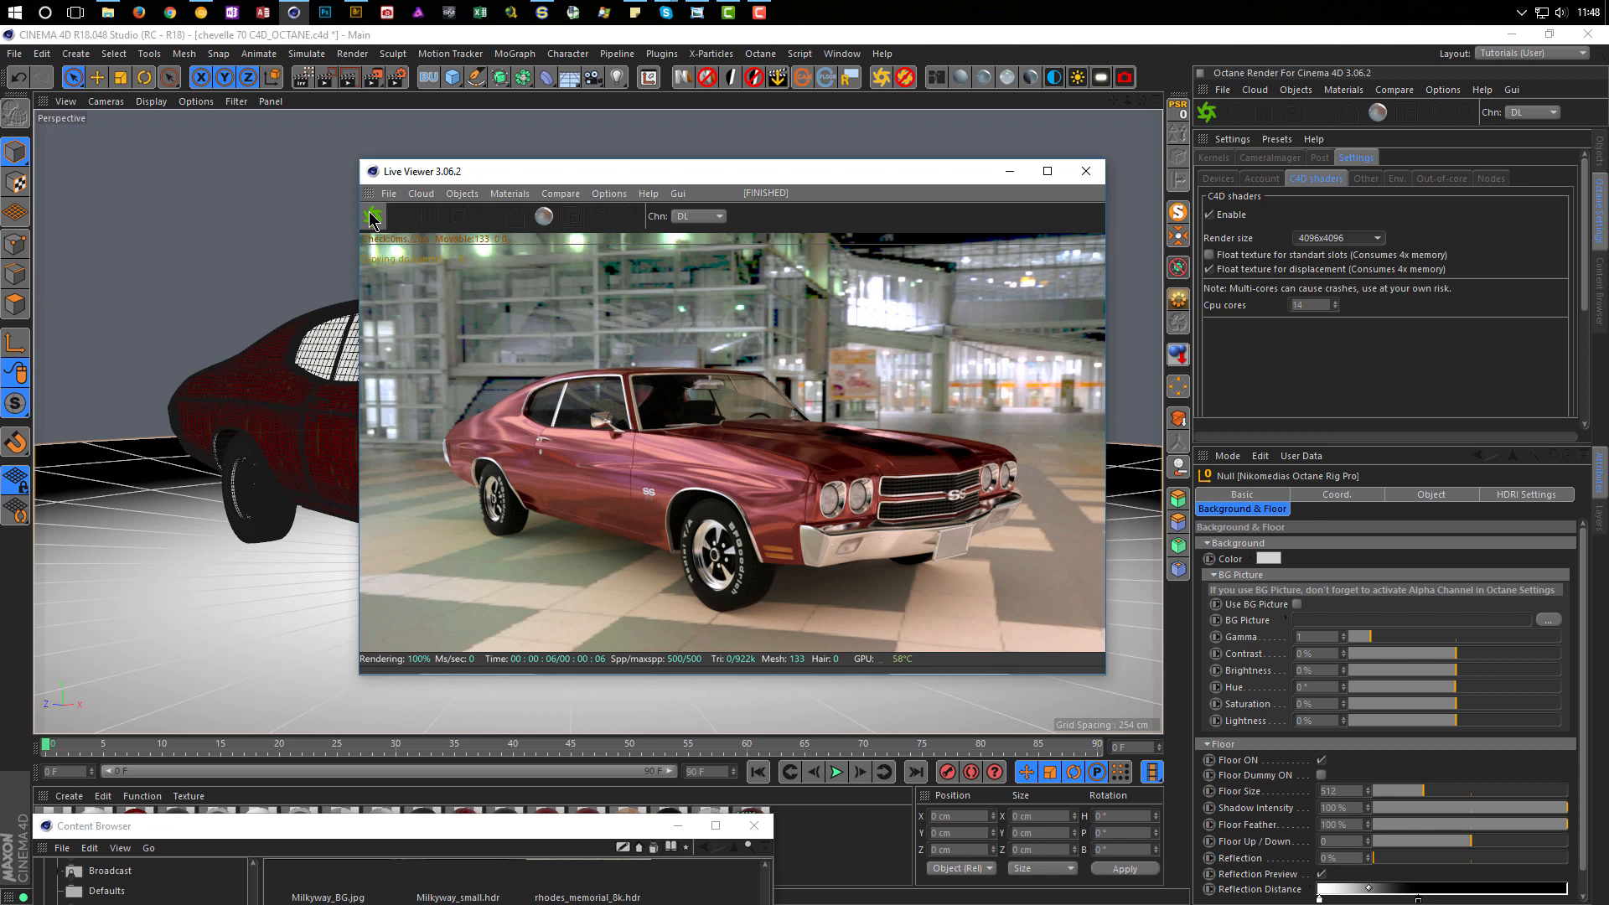
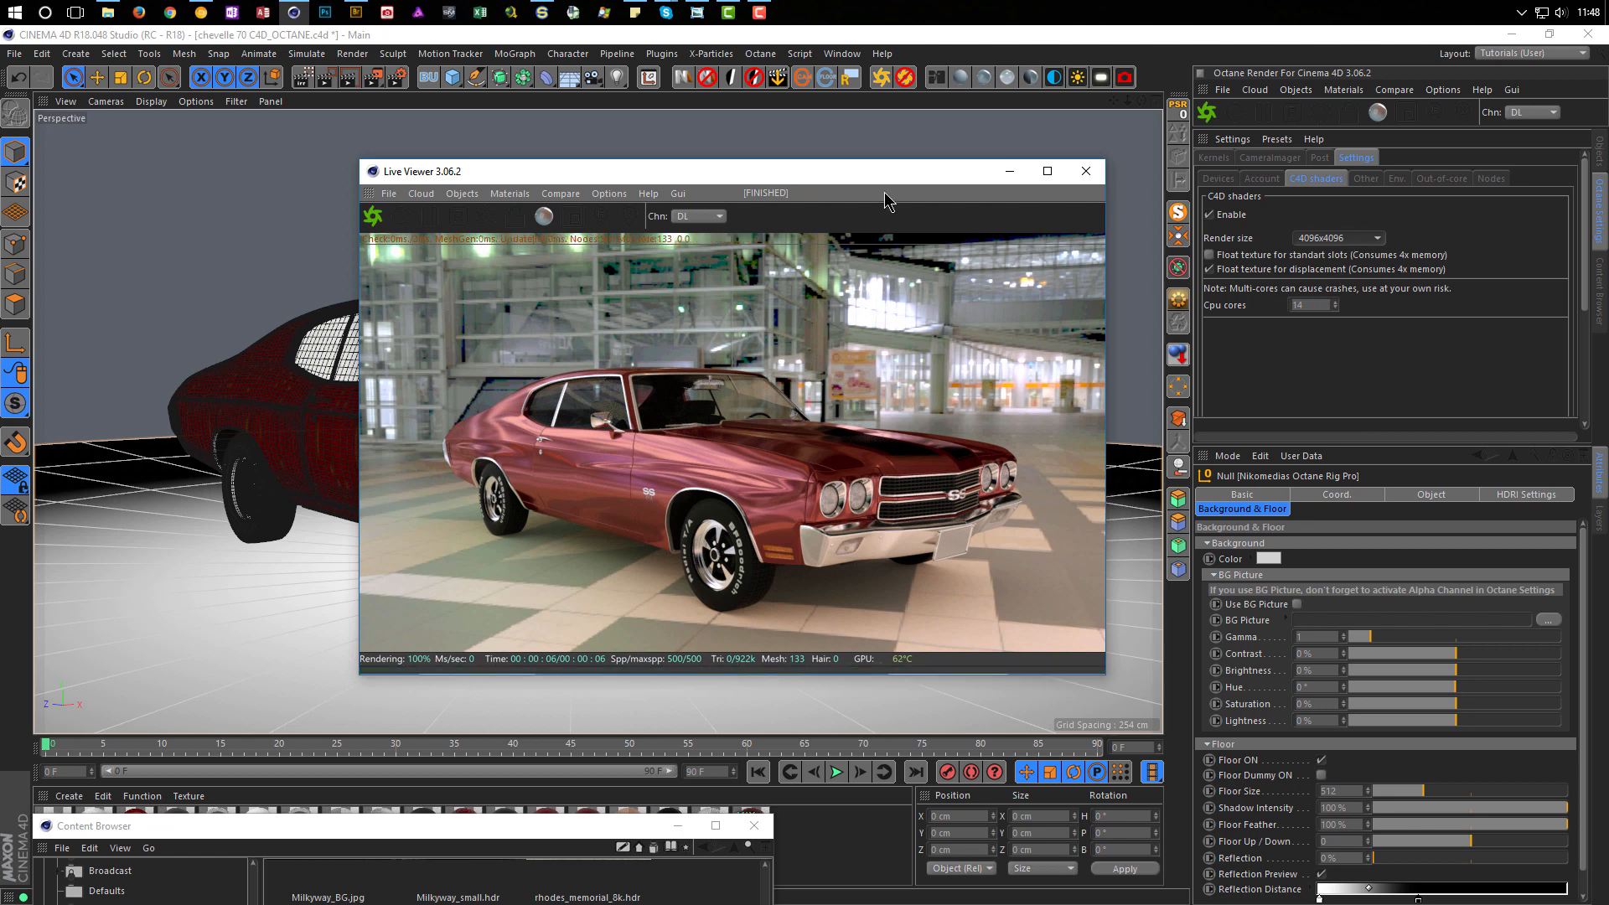
# Step: Show the finished Live Viewer image in the Picture Viewer and close the viewer
pyautogui.moveTo(895, 179); pyautogui.dragTo(1064, 117)
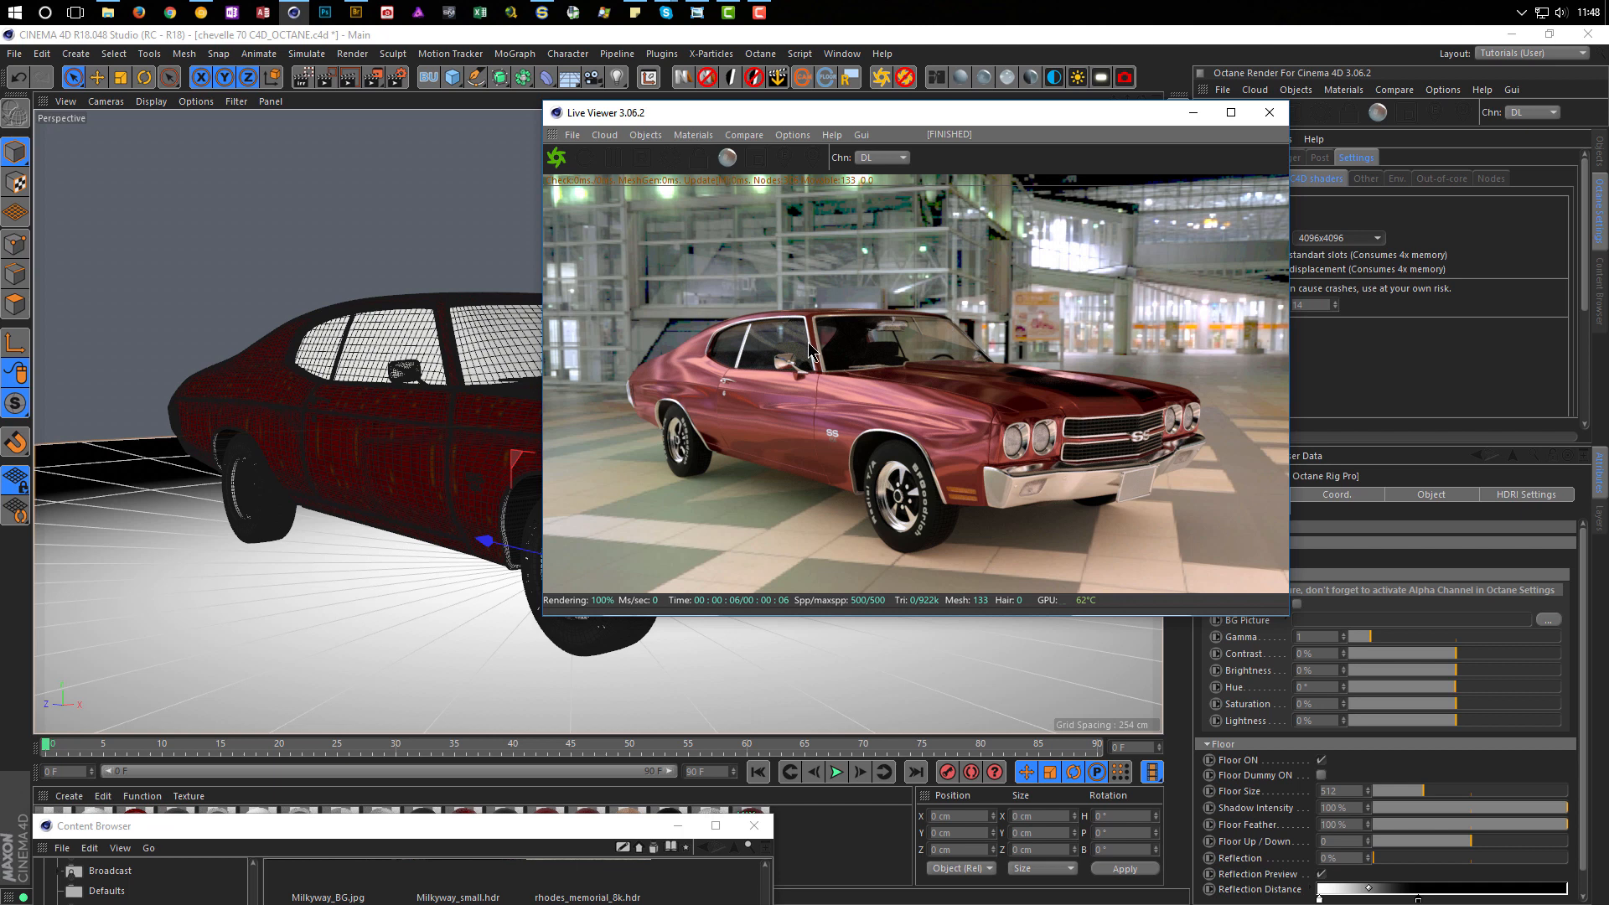
pyautogui.rightClick(1010, 317)
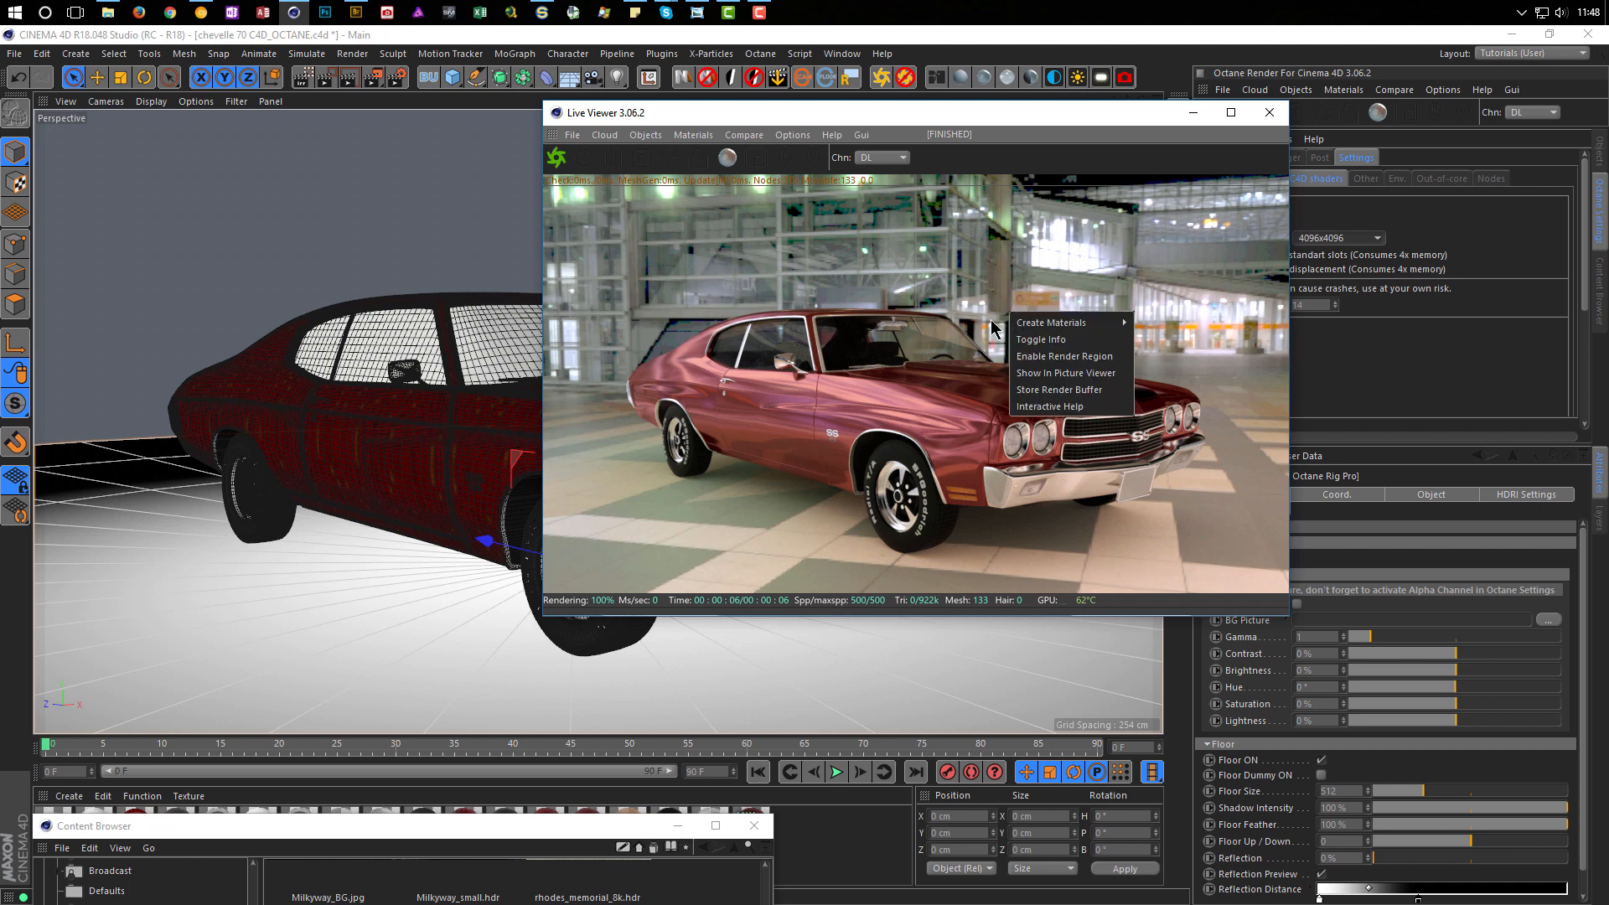
pyautogui.click(1023, 376)
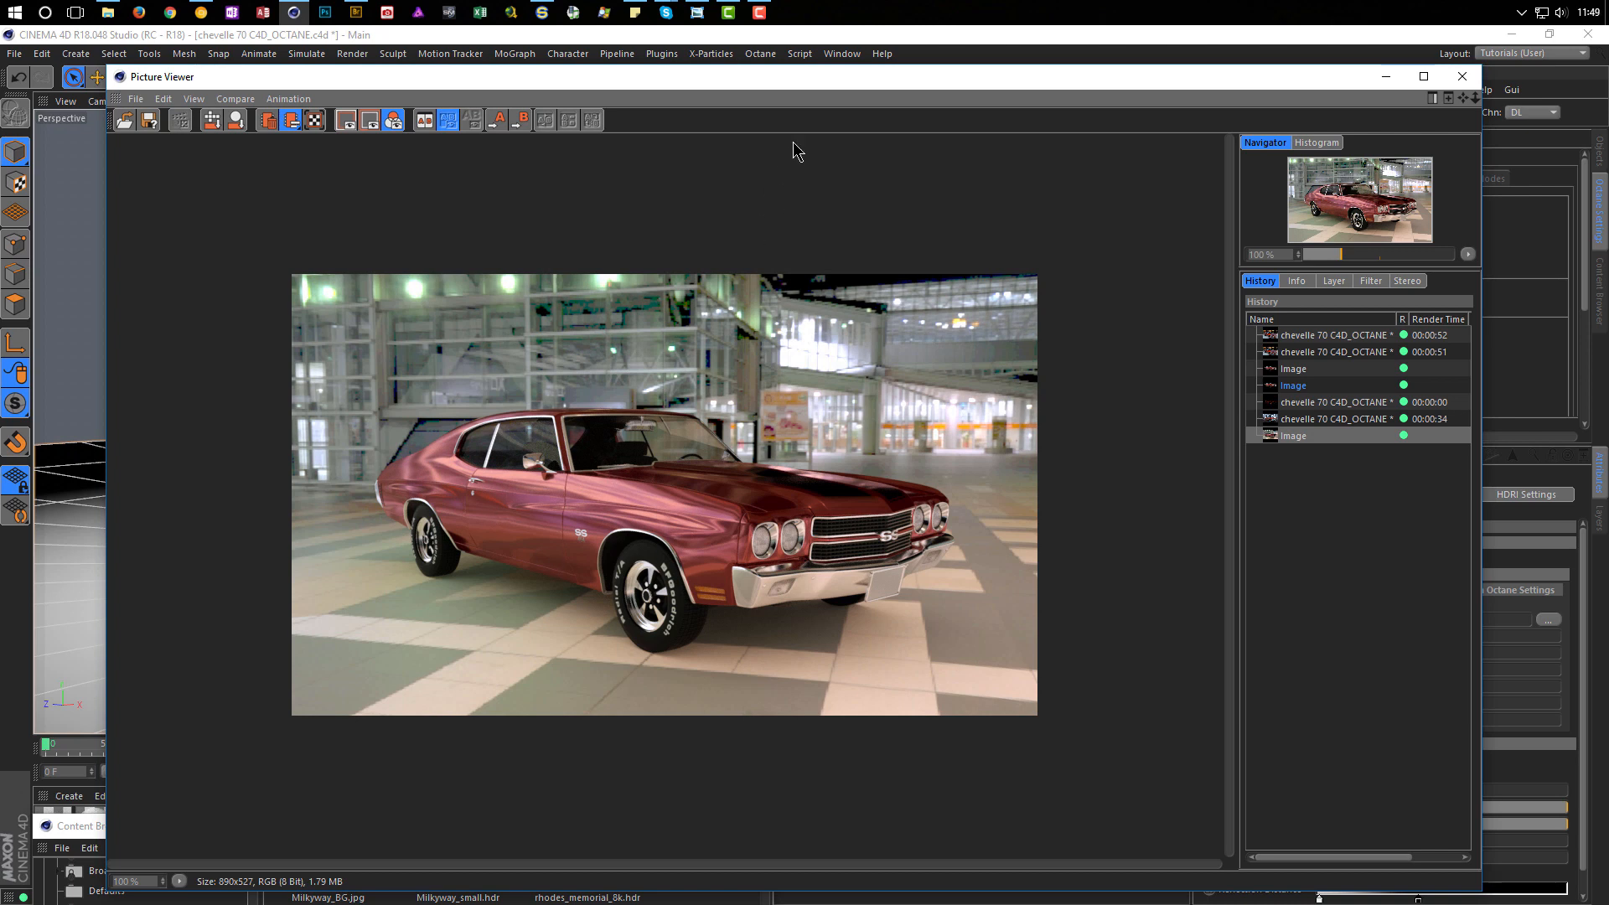
pyautogui.moveTo(107, 65); pyautogui.dragTo(381, 226)
pyautogui.moveTo(630, 247); pyautogui.dragTo(440, 184)
pyautogui.click(1273, 174)
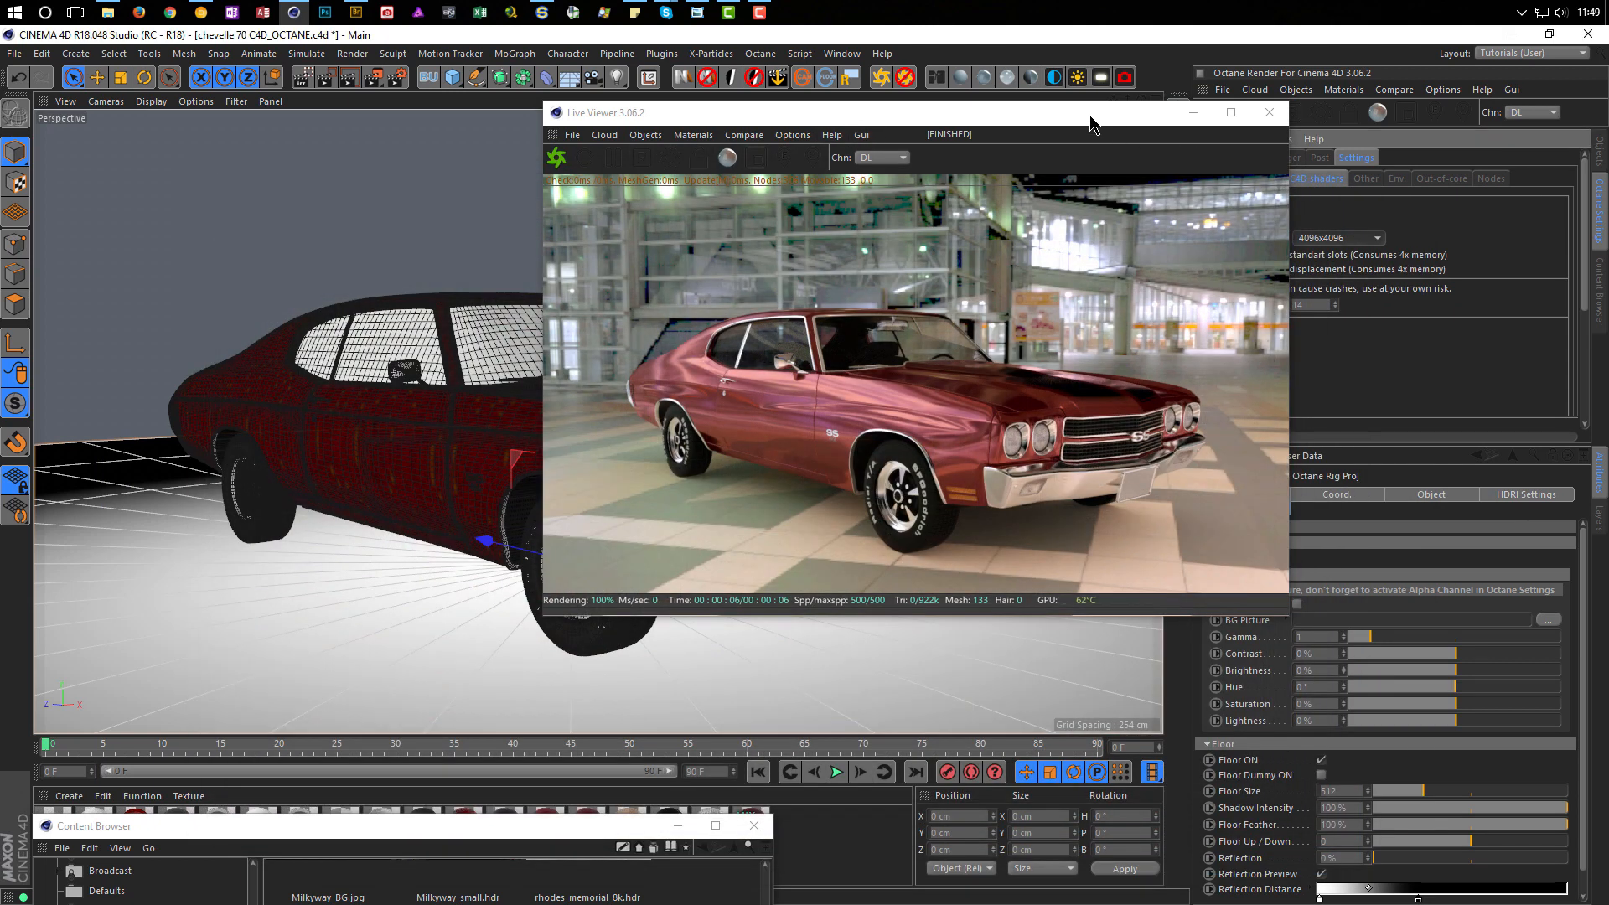
# Step: Load Tokyo_BigSight_8k.jpg from the Outdoor HDRI collection into the Octane rig's HDRI setting
pyautogui.moveTo(1079, 112); pyautogui.dragTo(978, 88)
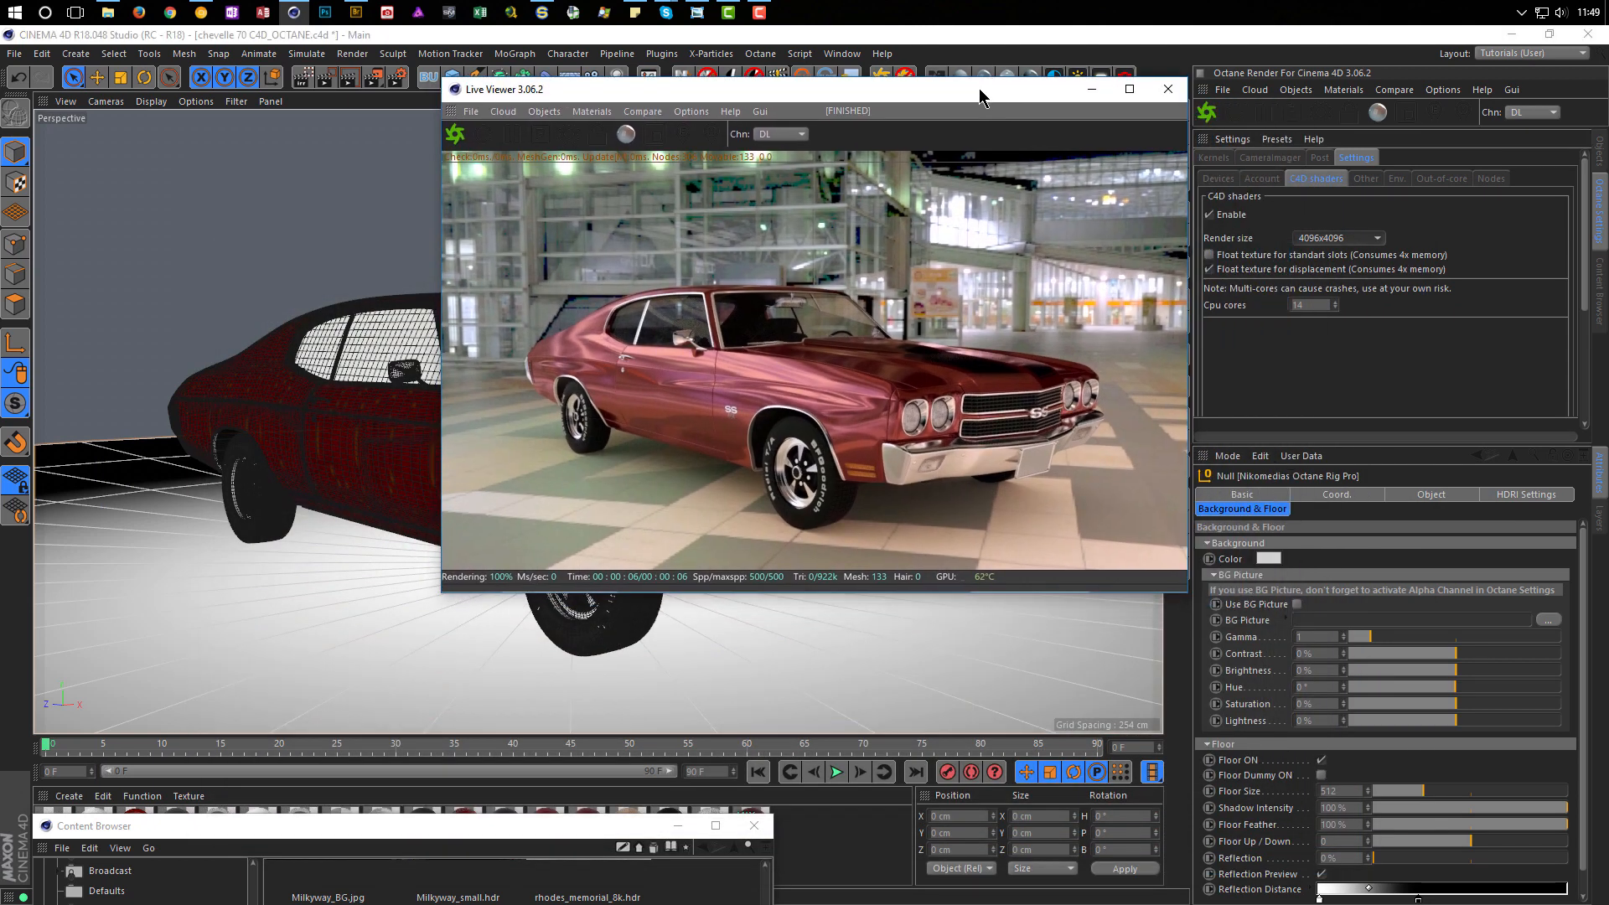
pyautogui.click(1516, 496)
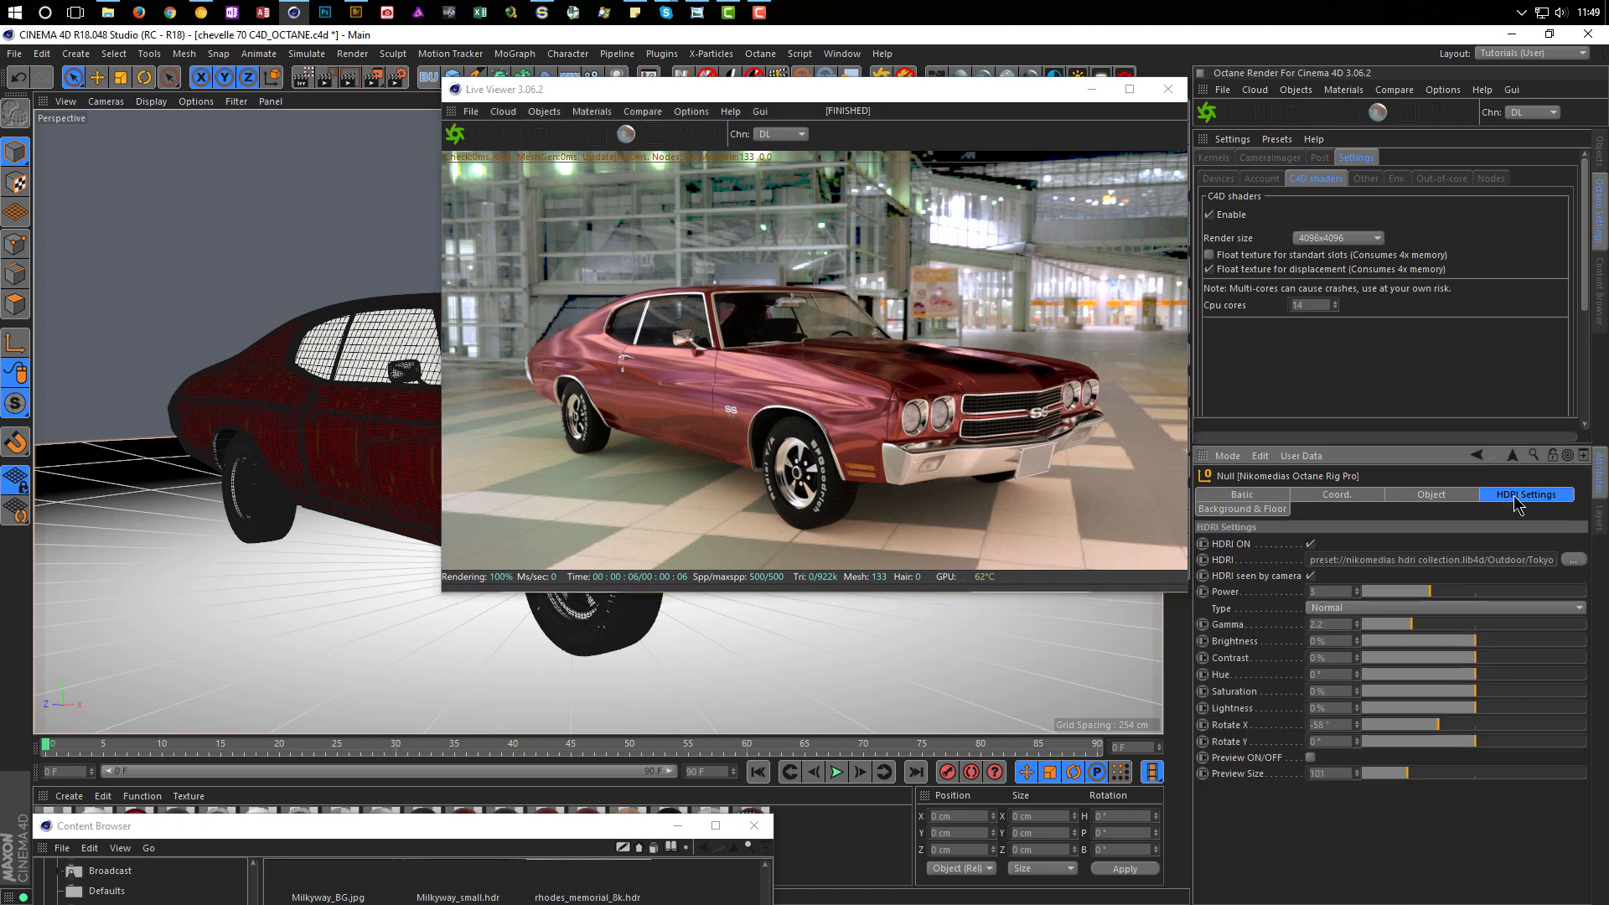
pyautogui.hotkey('shift', 'F8')
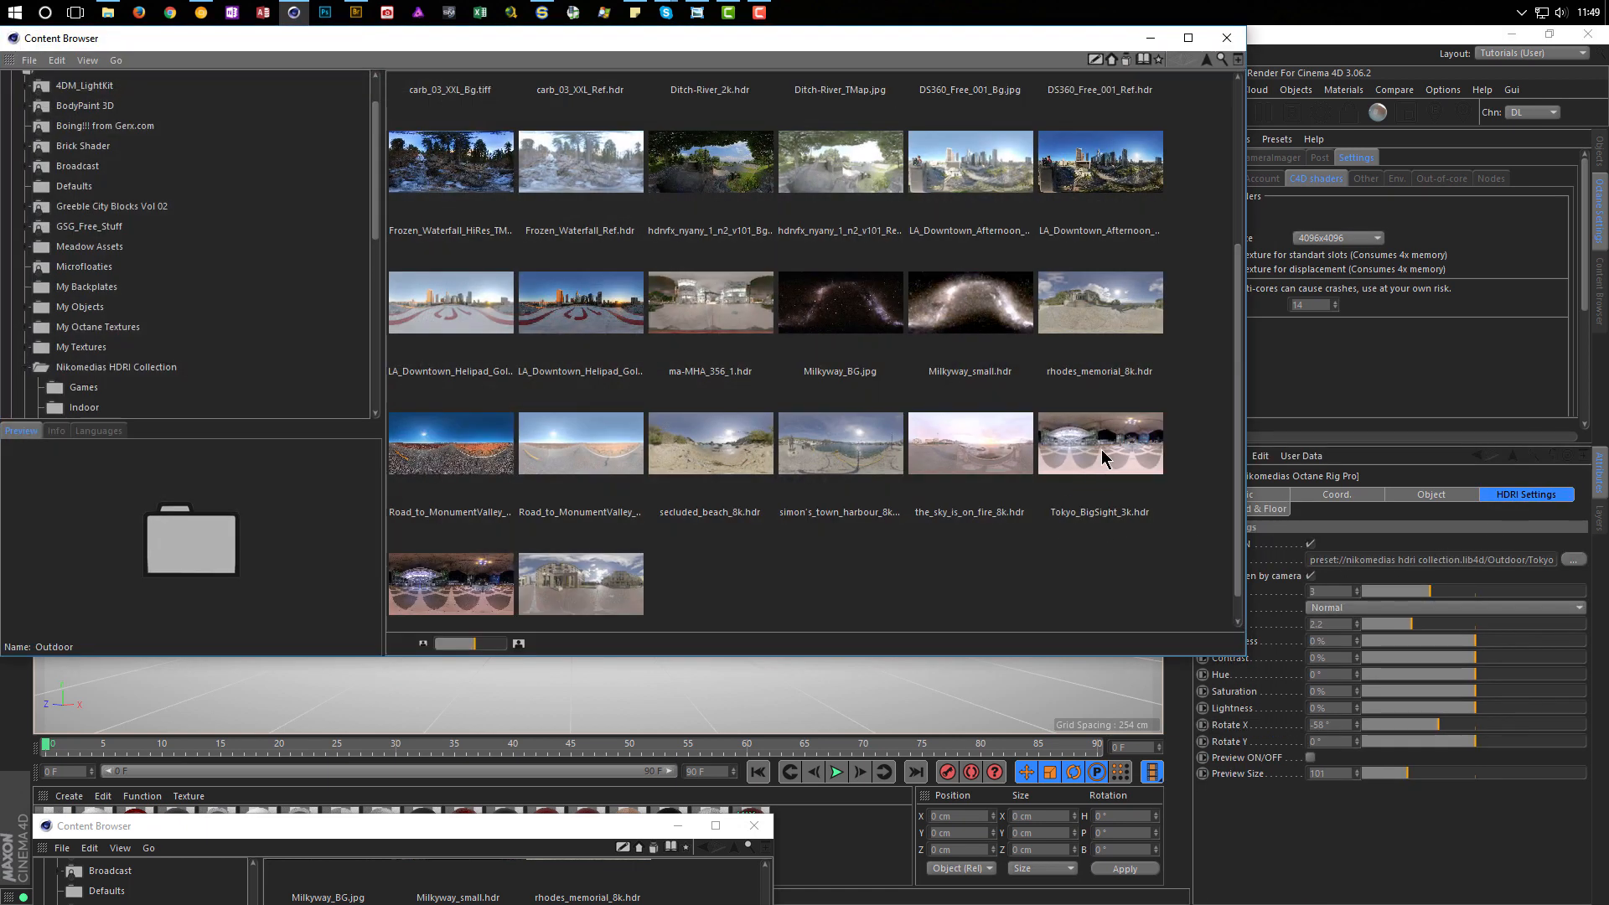
pyautogui.click(423, 601)
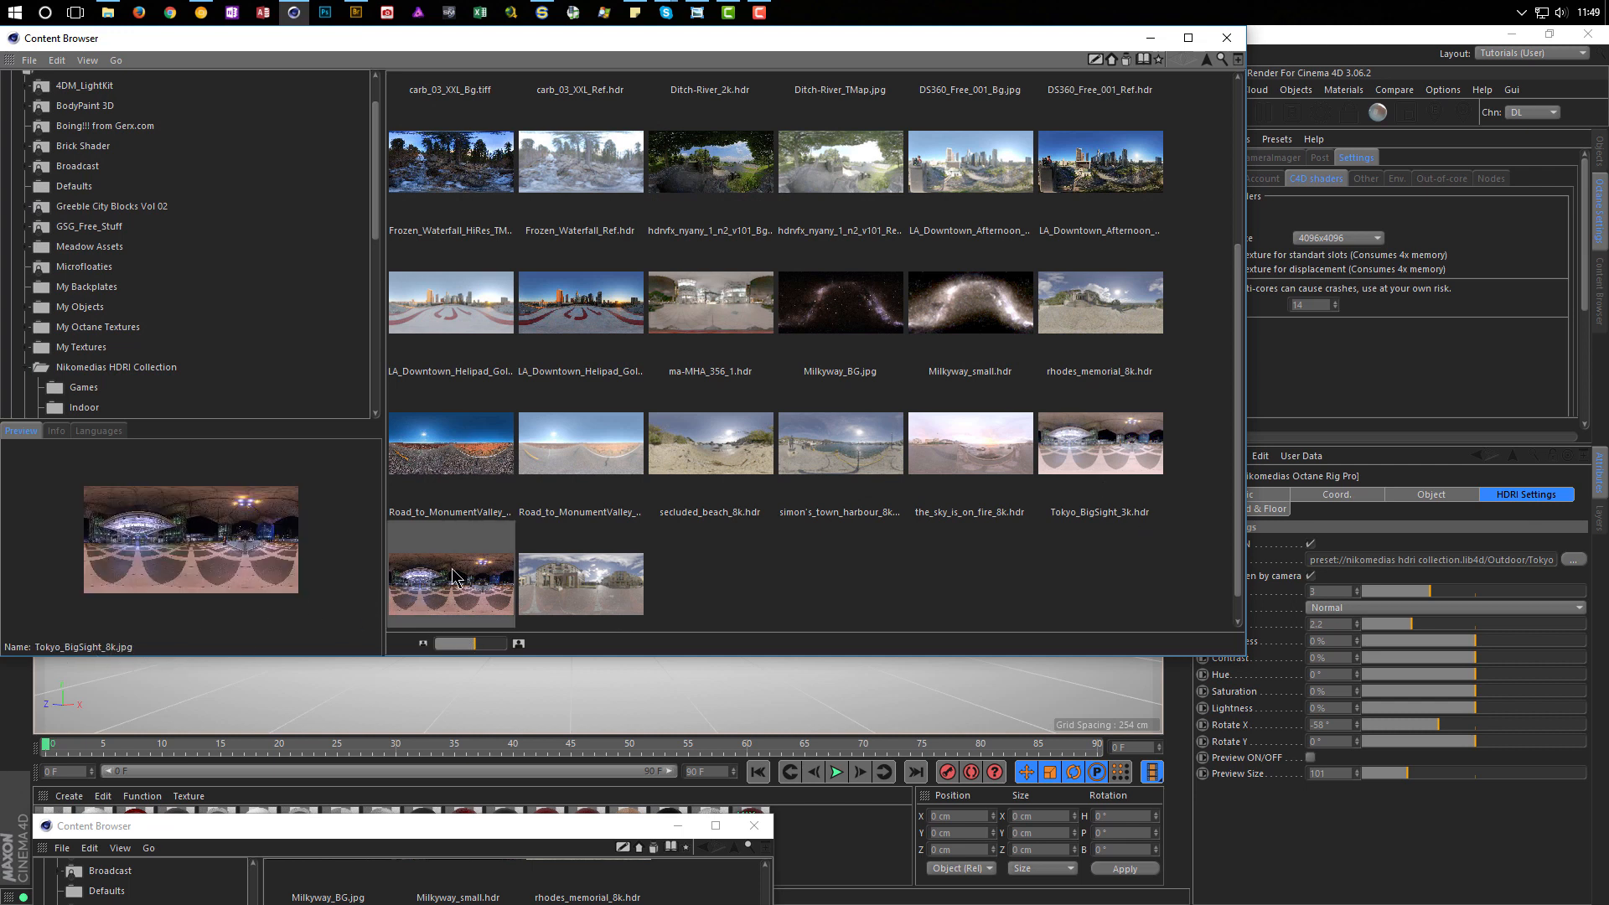
pyautogui.scroll(-1, 457, 586)
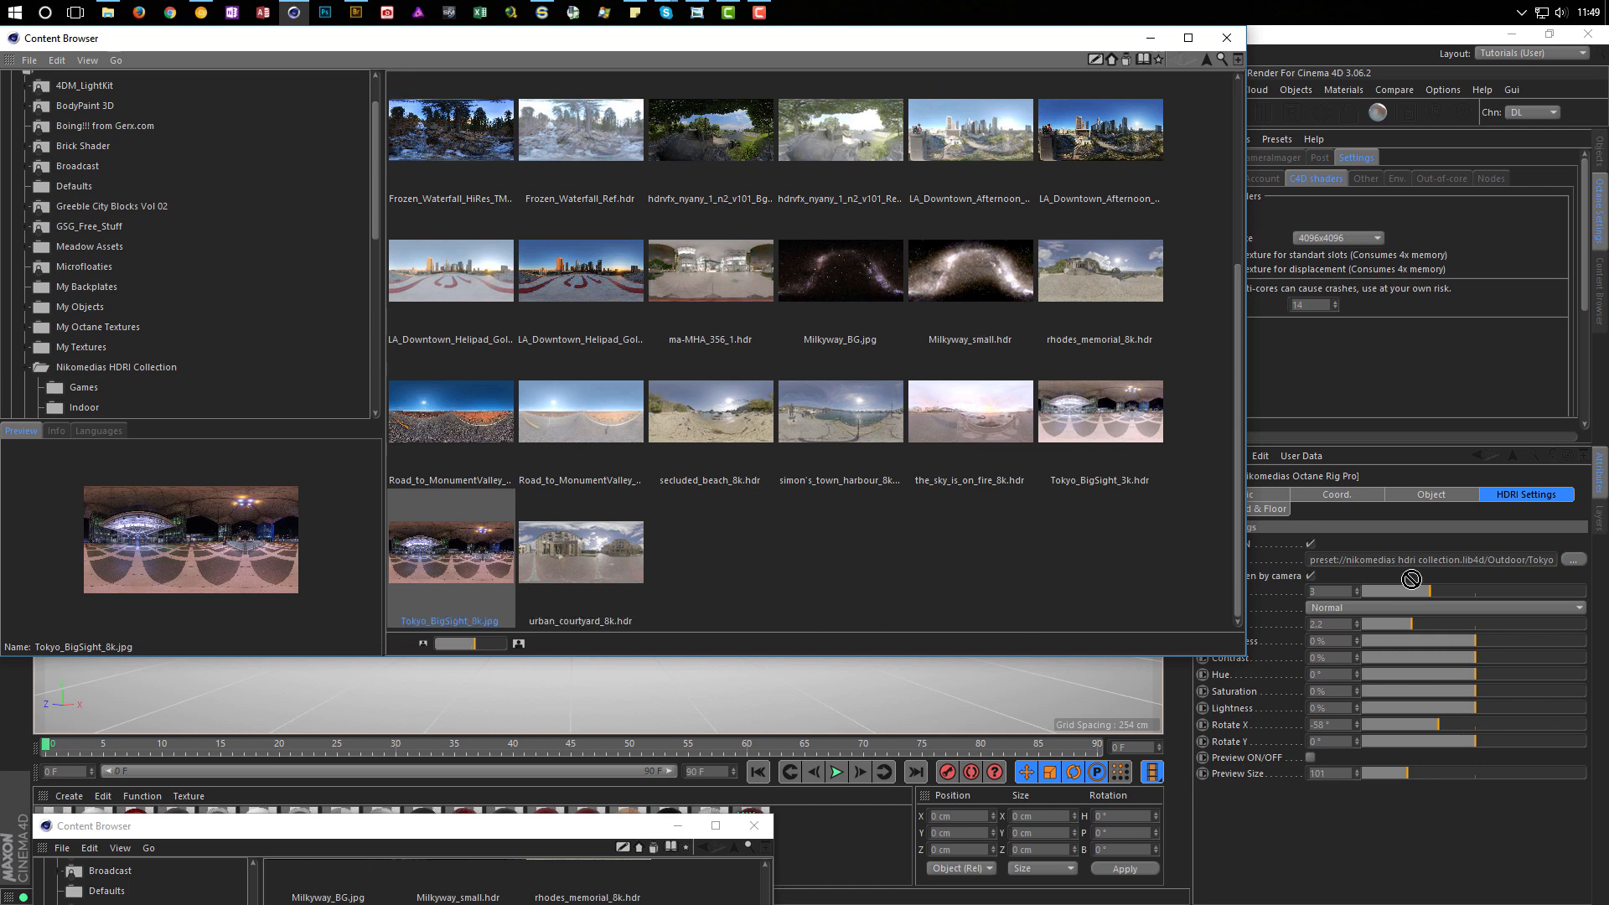
pyautogui.click(1153, 39)
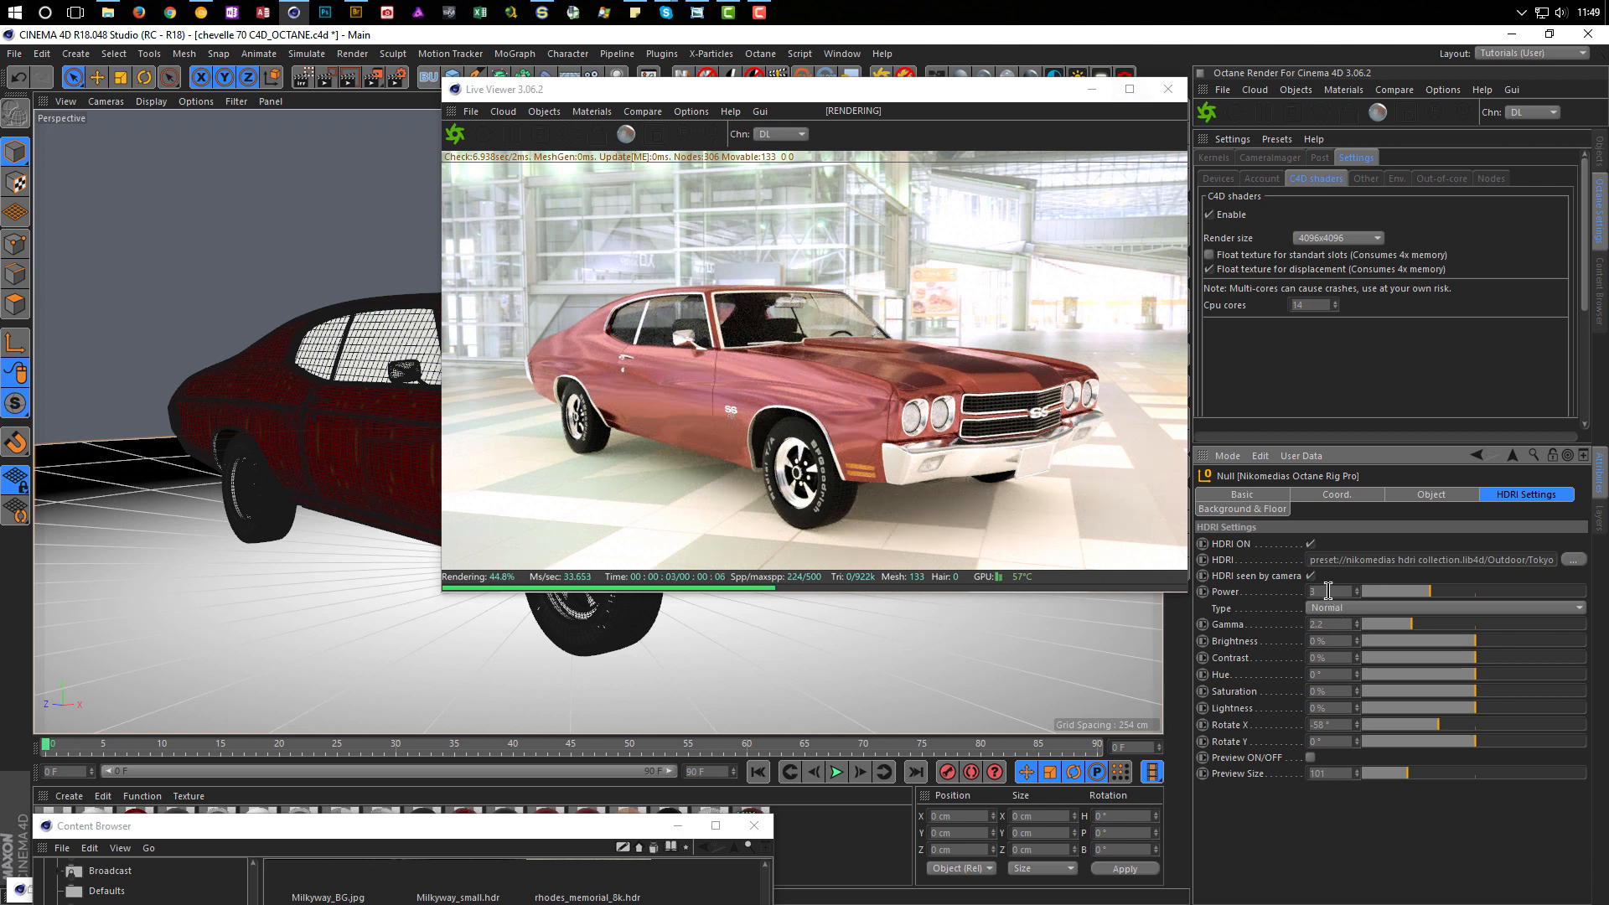
# Step: Set the HDRI's Power to 1 and its Gamma to 1
pyautogui.write('1')
pyautogui.press('Tab')
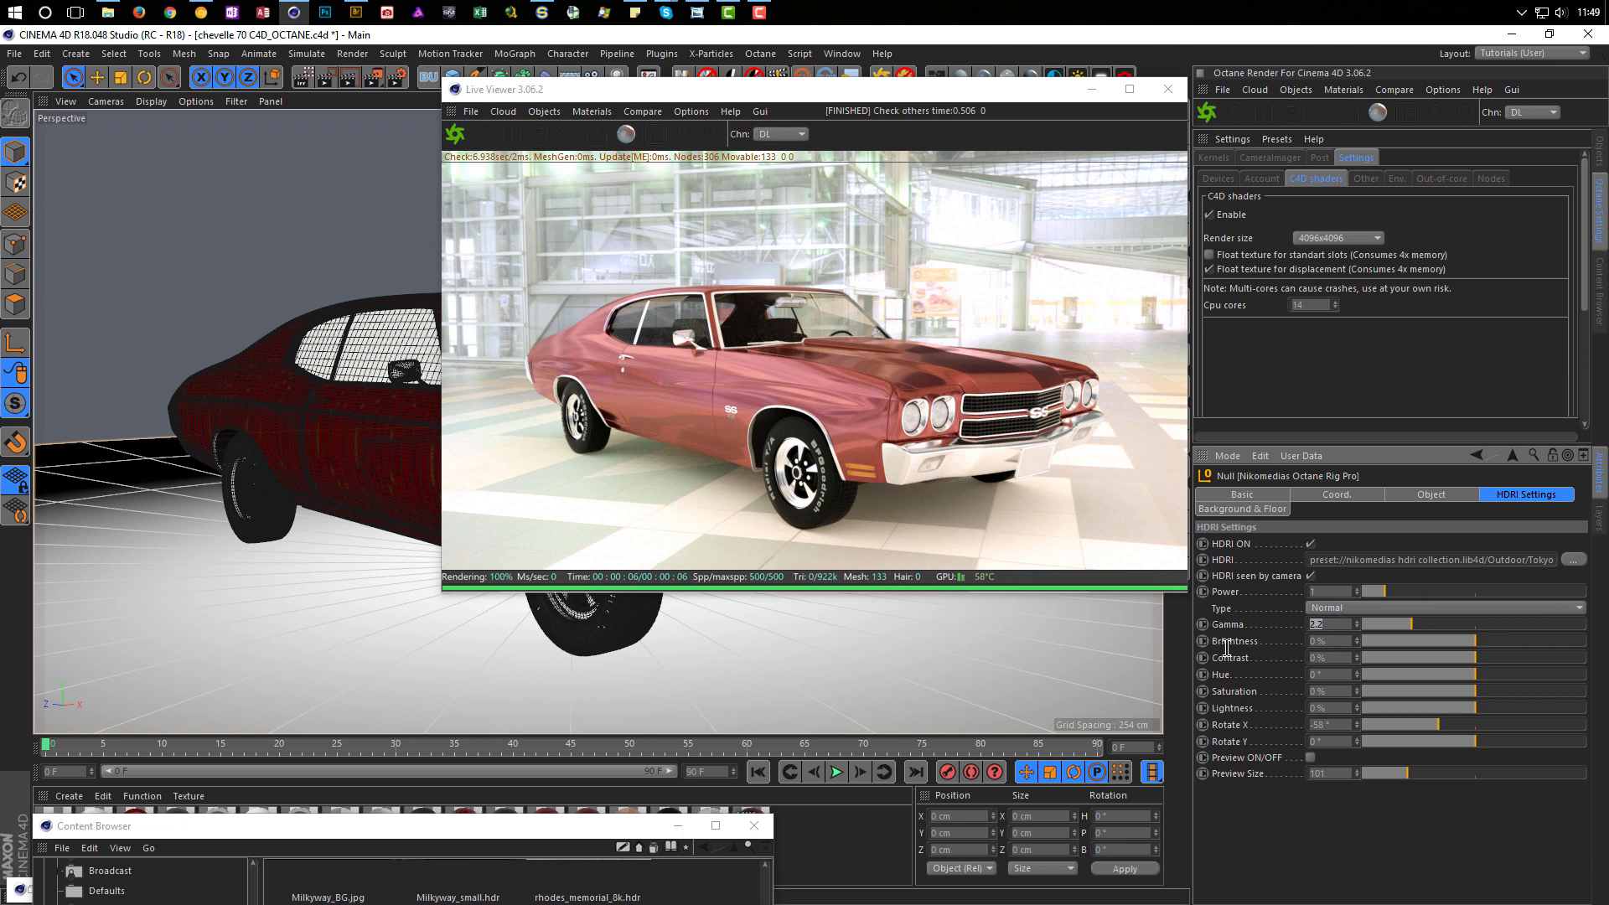
pyautogui.write('1')
pyautogui.press('Tab')
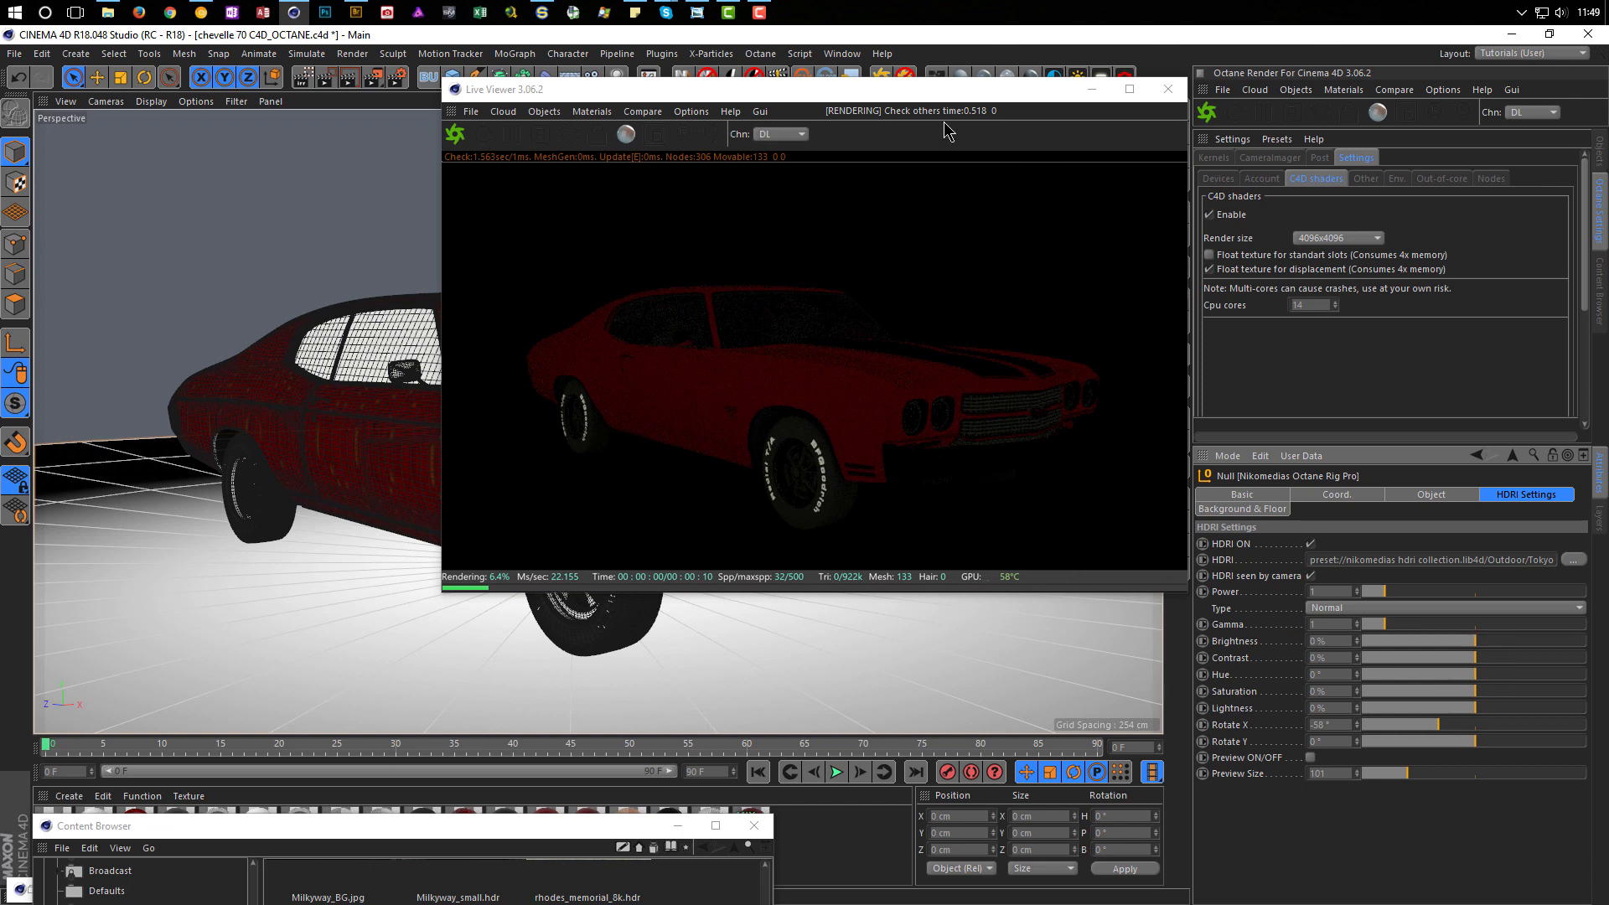
pyautogui.click(885, 80)
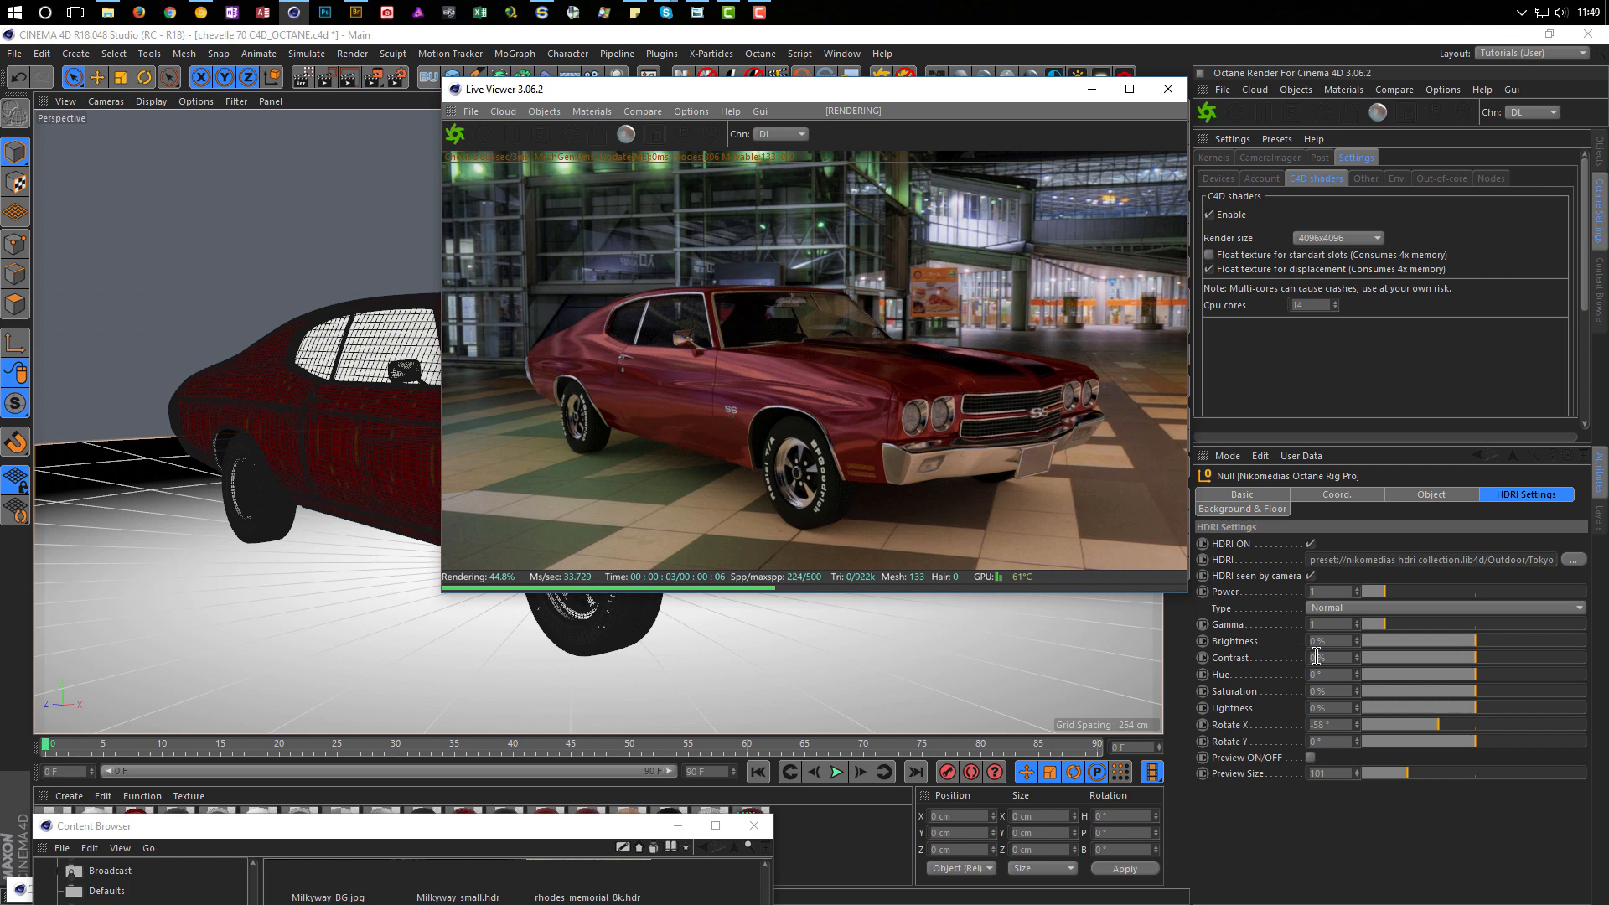
# Step: Raise the HDRI's Power to 2 and then to 3, keeping Gamma at 1
pyautogui.doubleClick(1338, 589)
pyautogui.write('2')
pyautogui.press('Return')
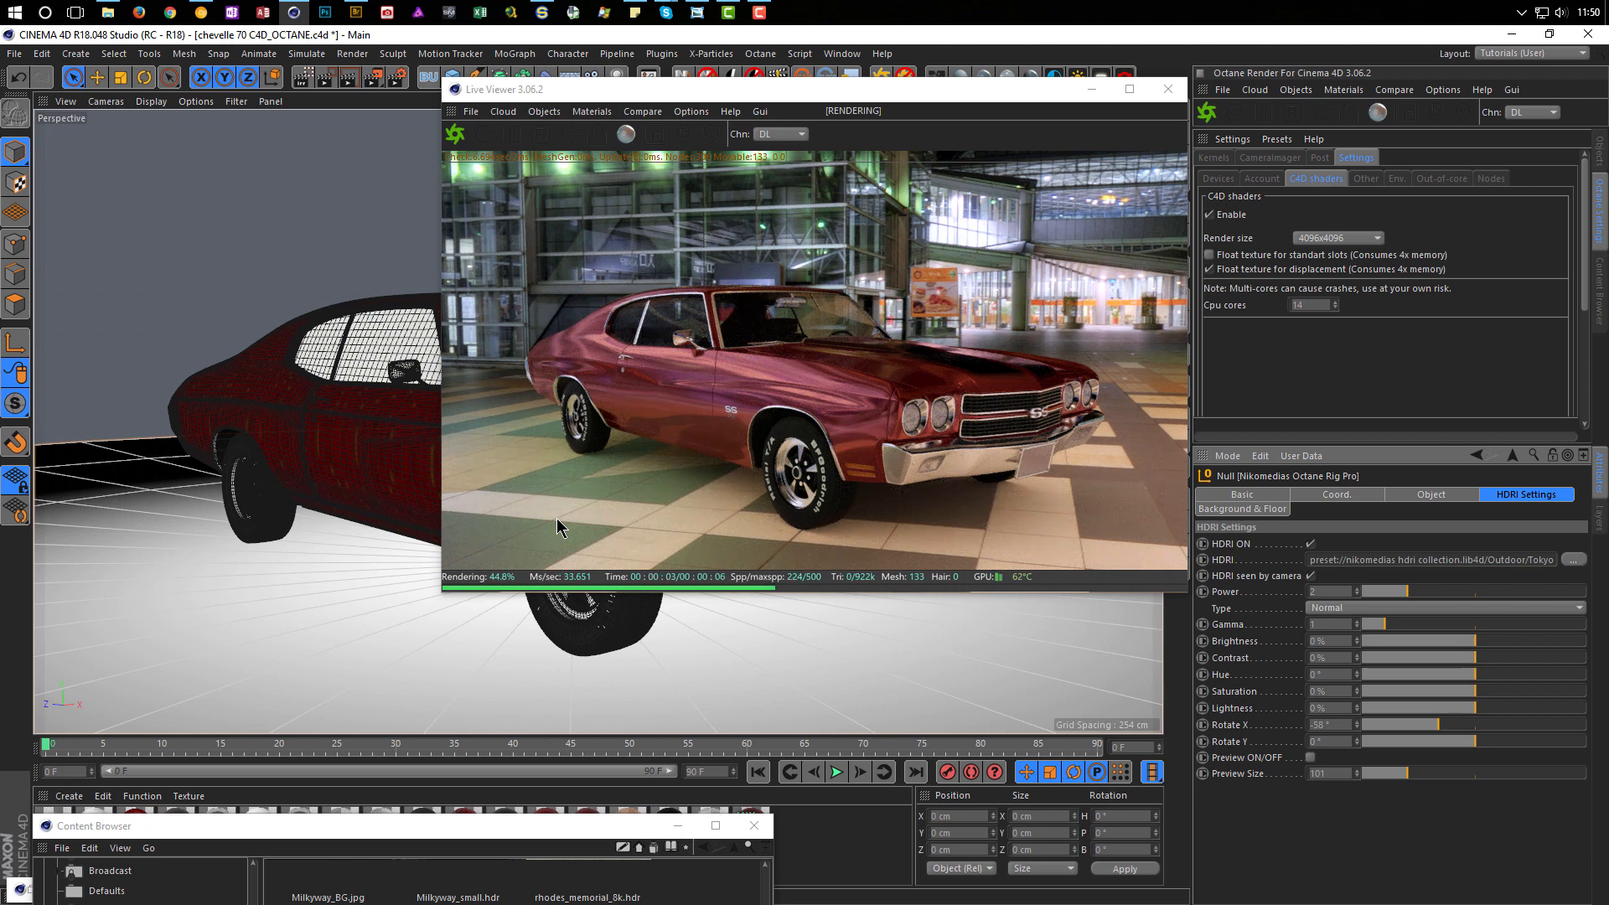
pyautogui.click(1329, 591)
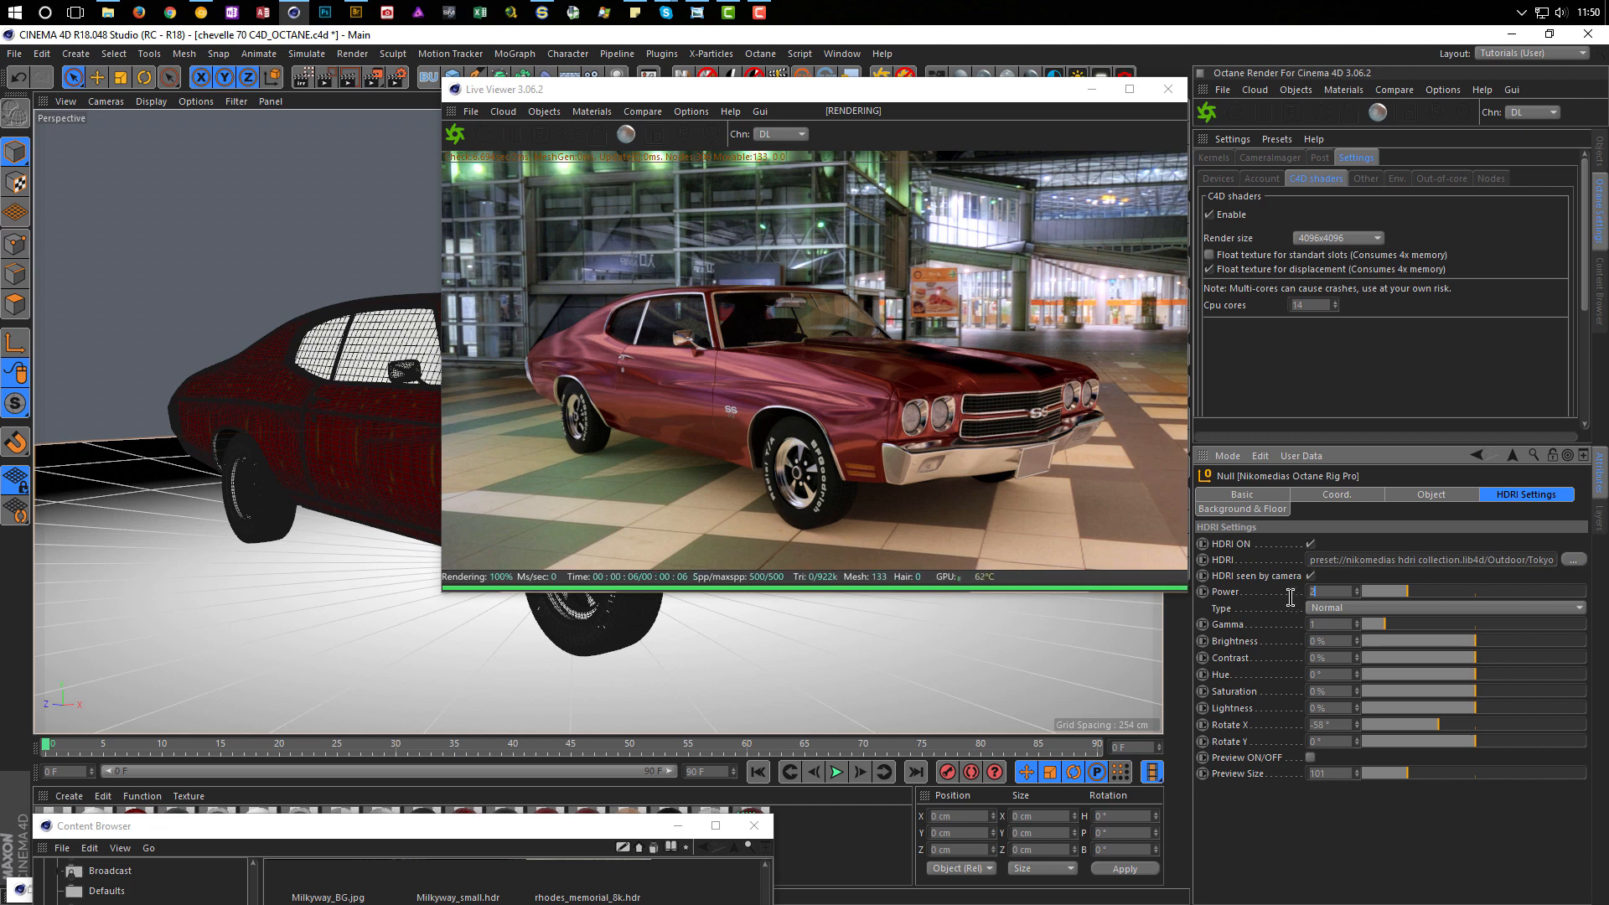
pyautogui.press('Return')
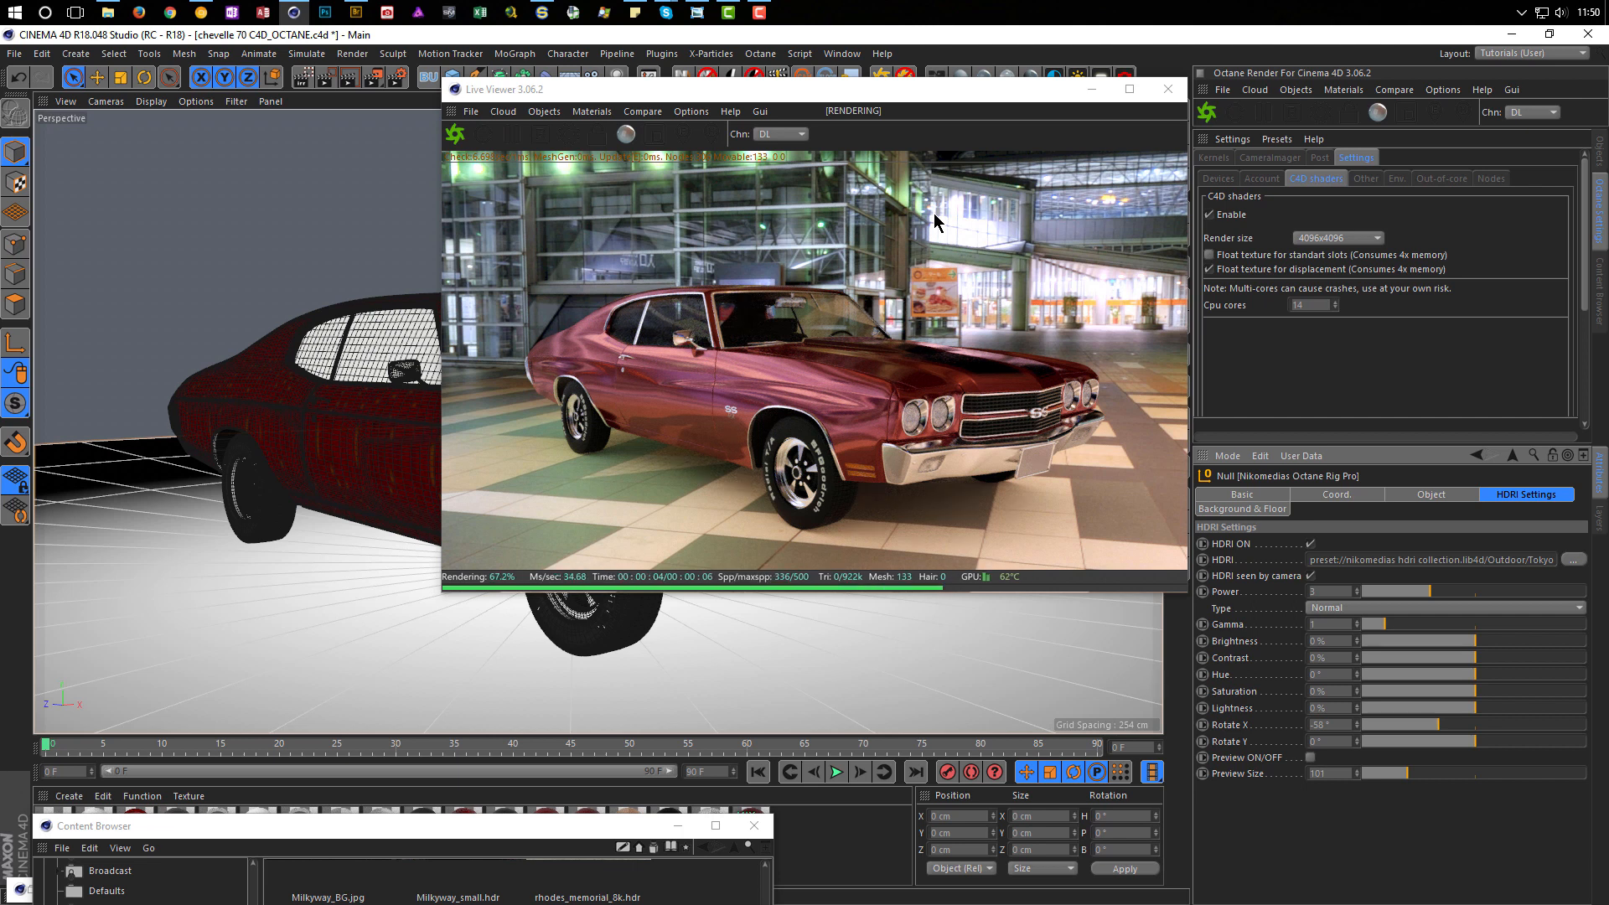
# Step: Show the Tokyo JPG render in the Picture Viewer, compare it with the previous image in the history, and close the viewer
pyautogui.rightClick(943, 249)
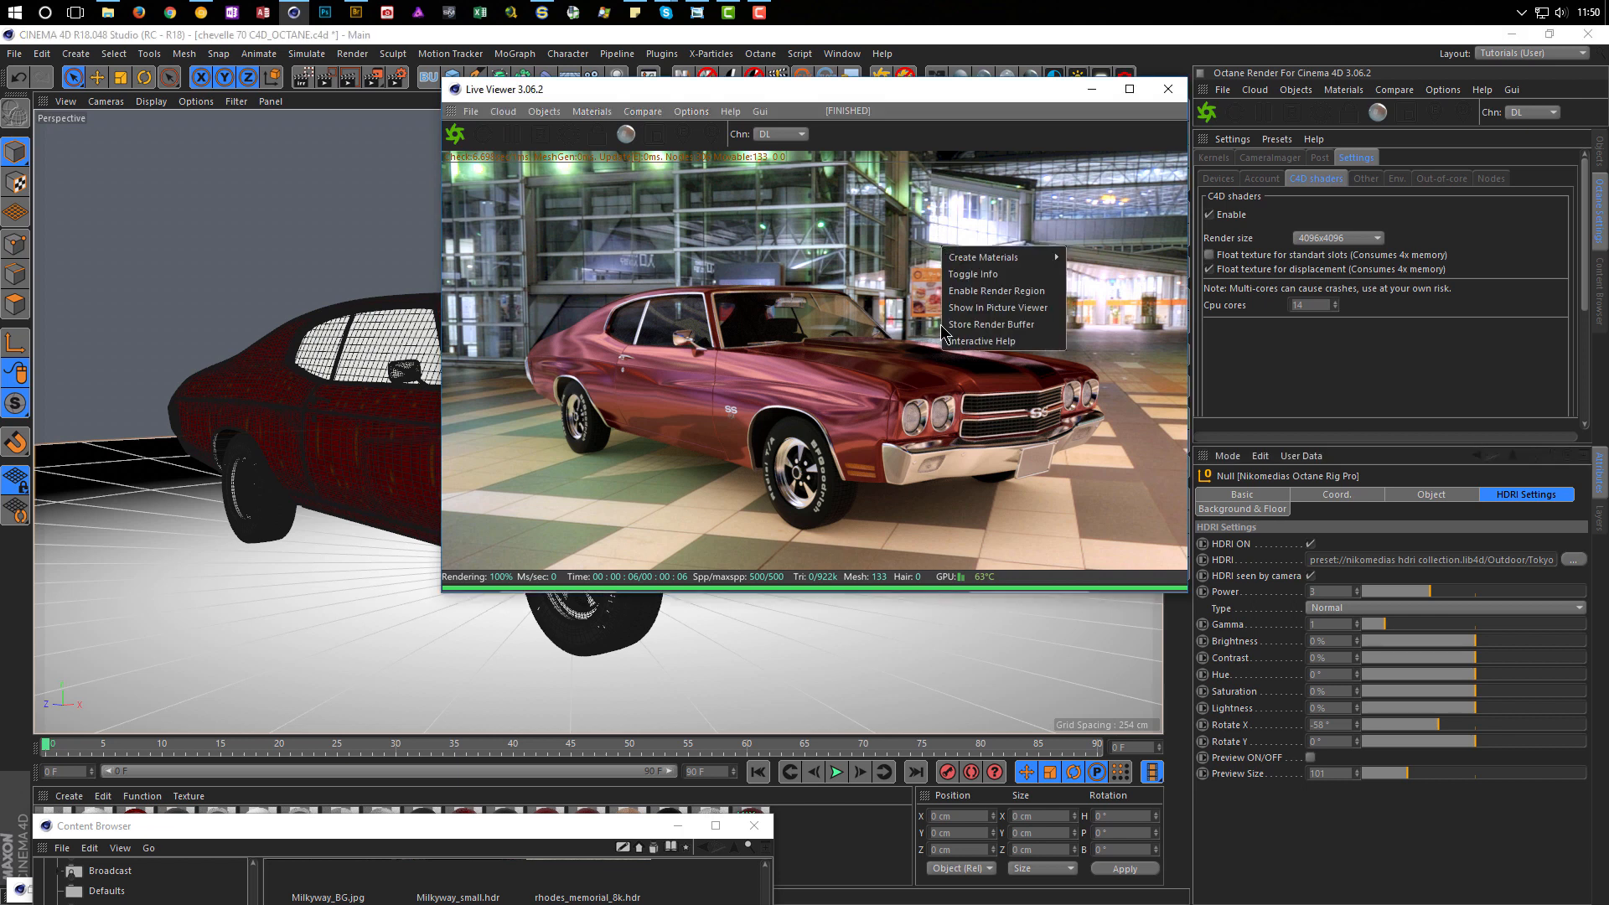
pyautogui.click(989, 310)
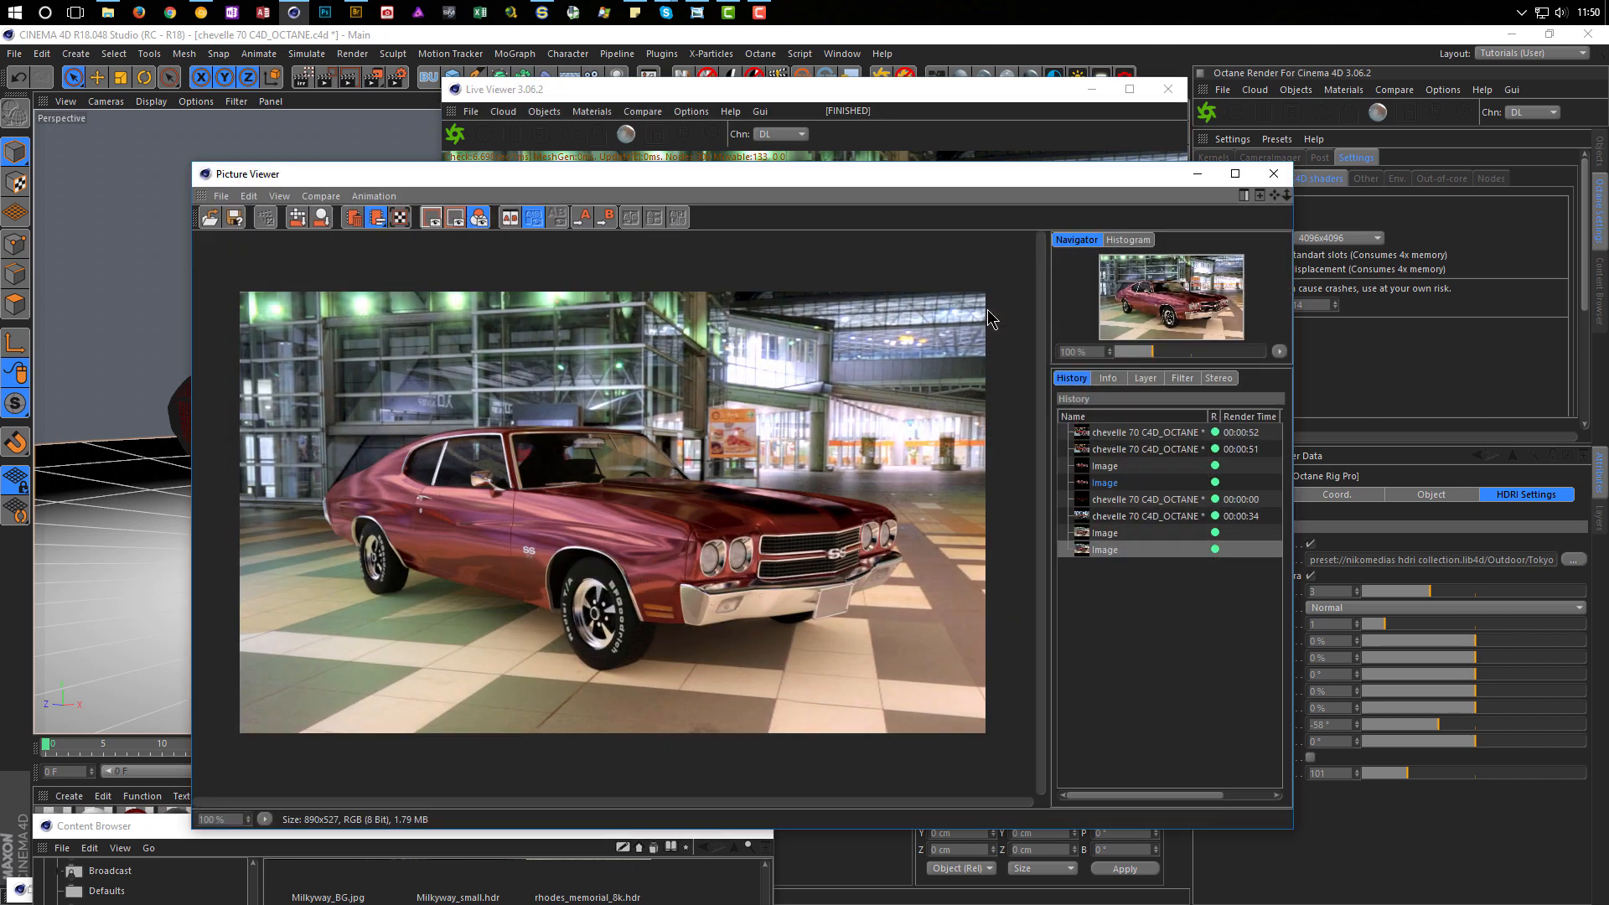
pyautogui.click(1102, 537)
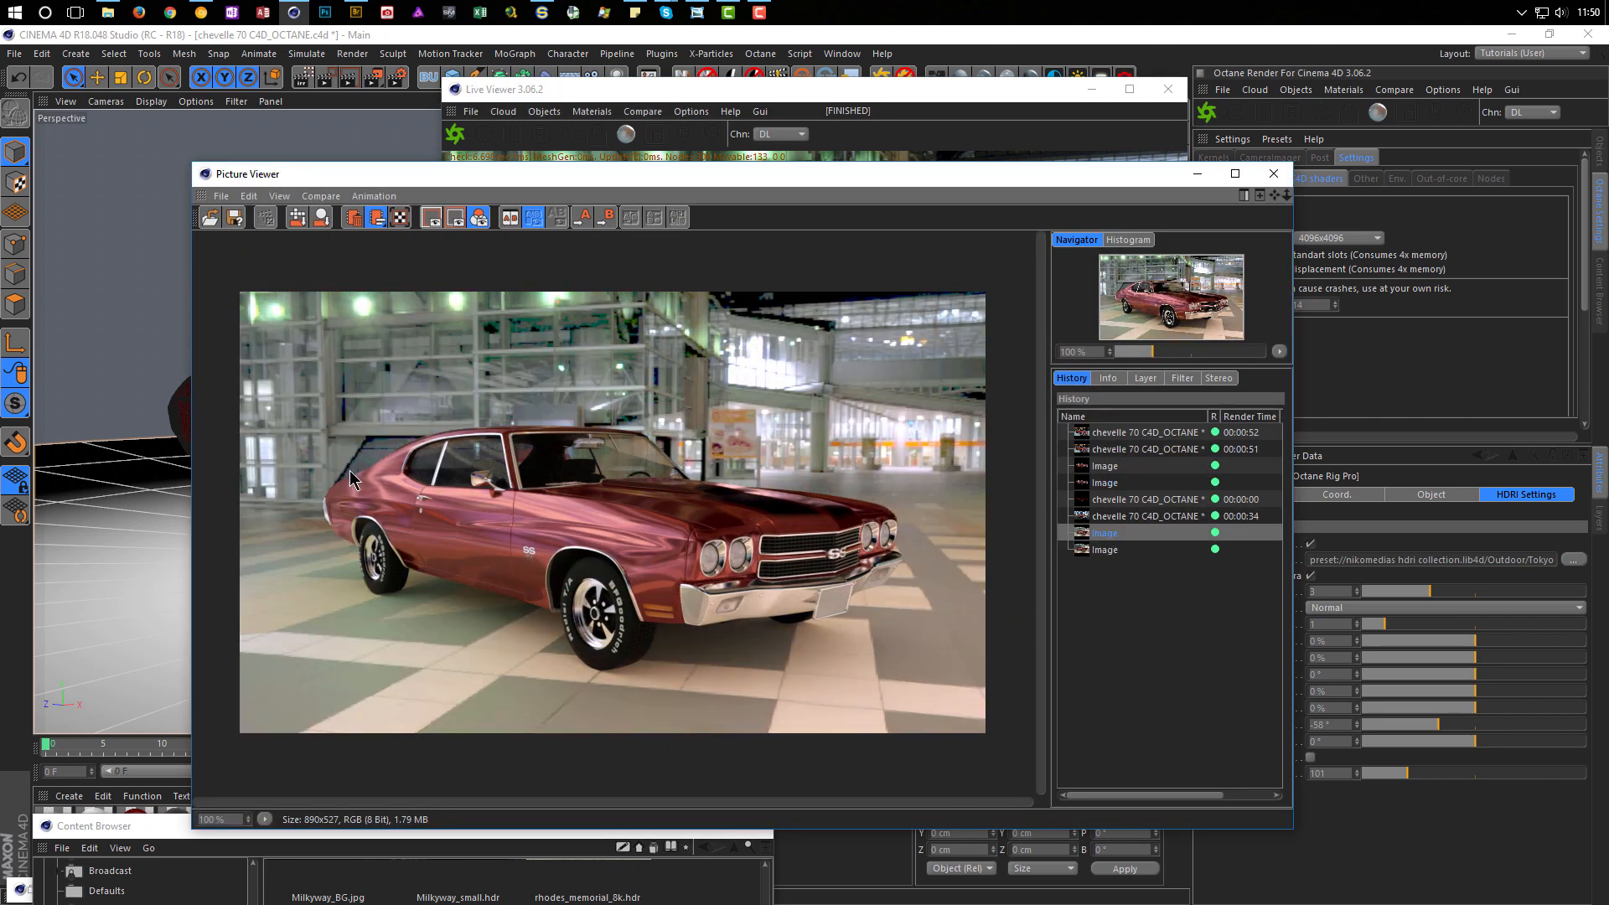
pyautogui.click(1109, 551)
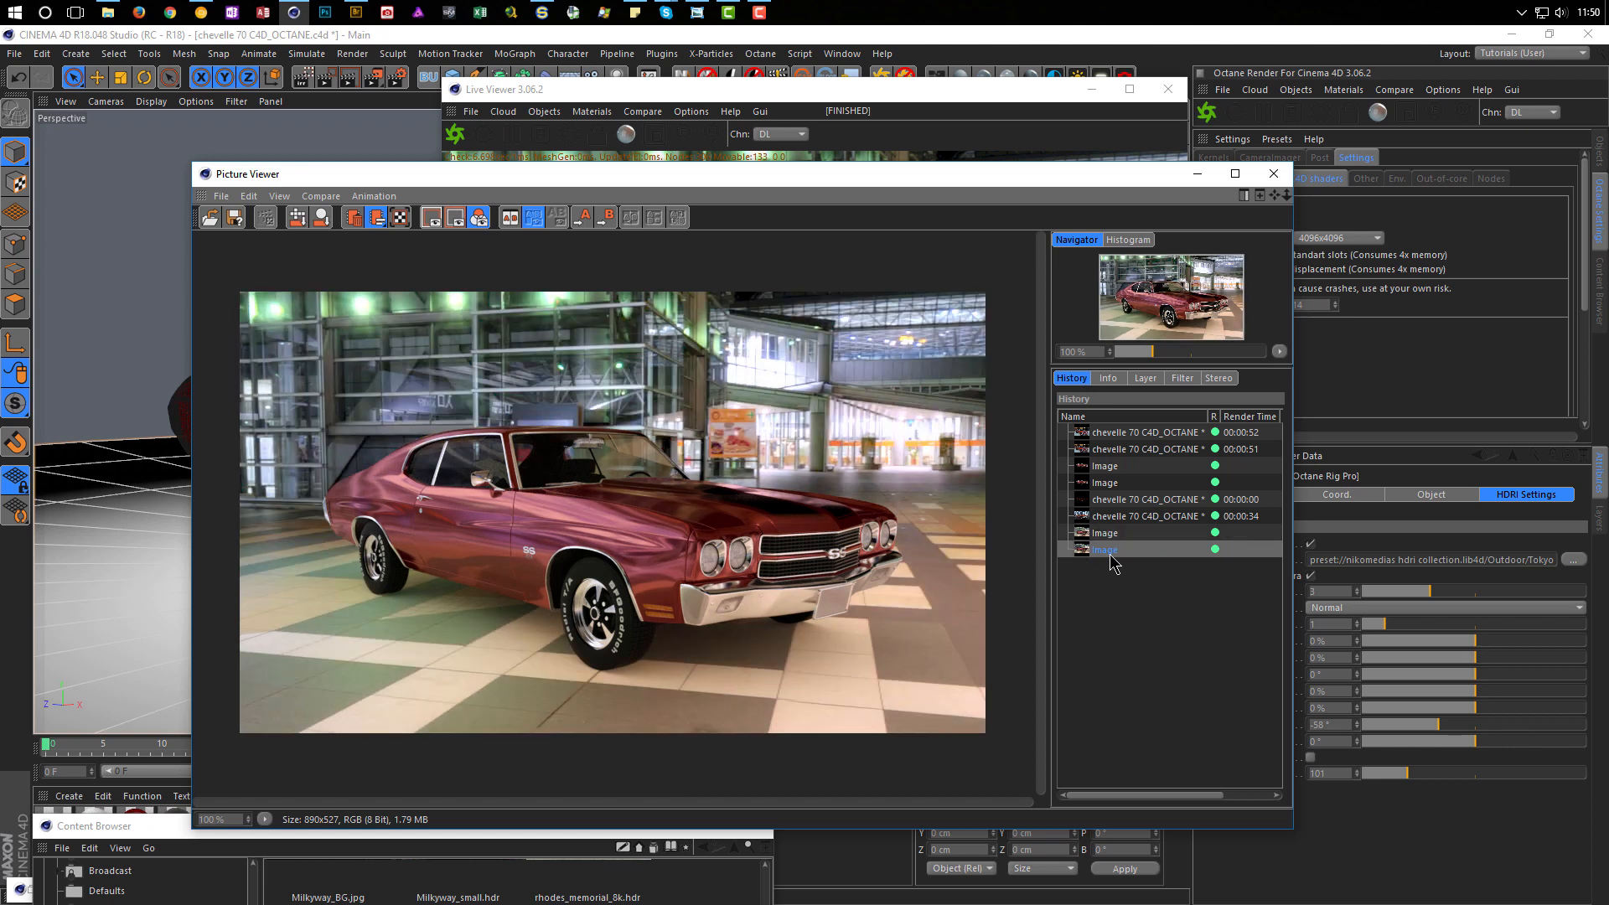
pyautogui.click(1111, 536)
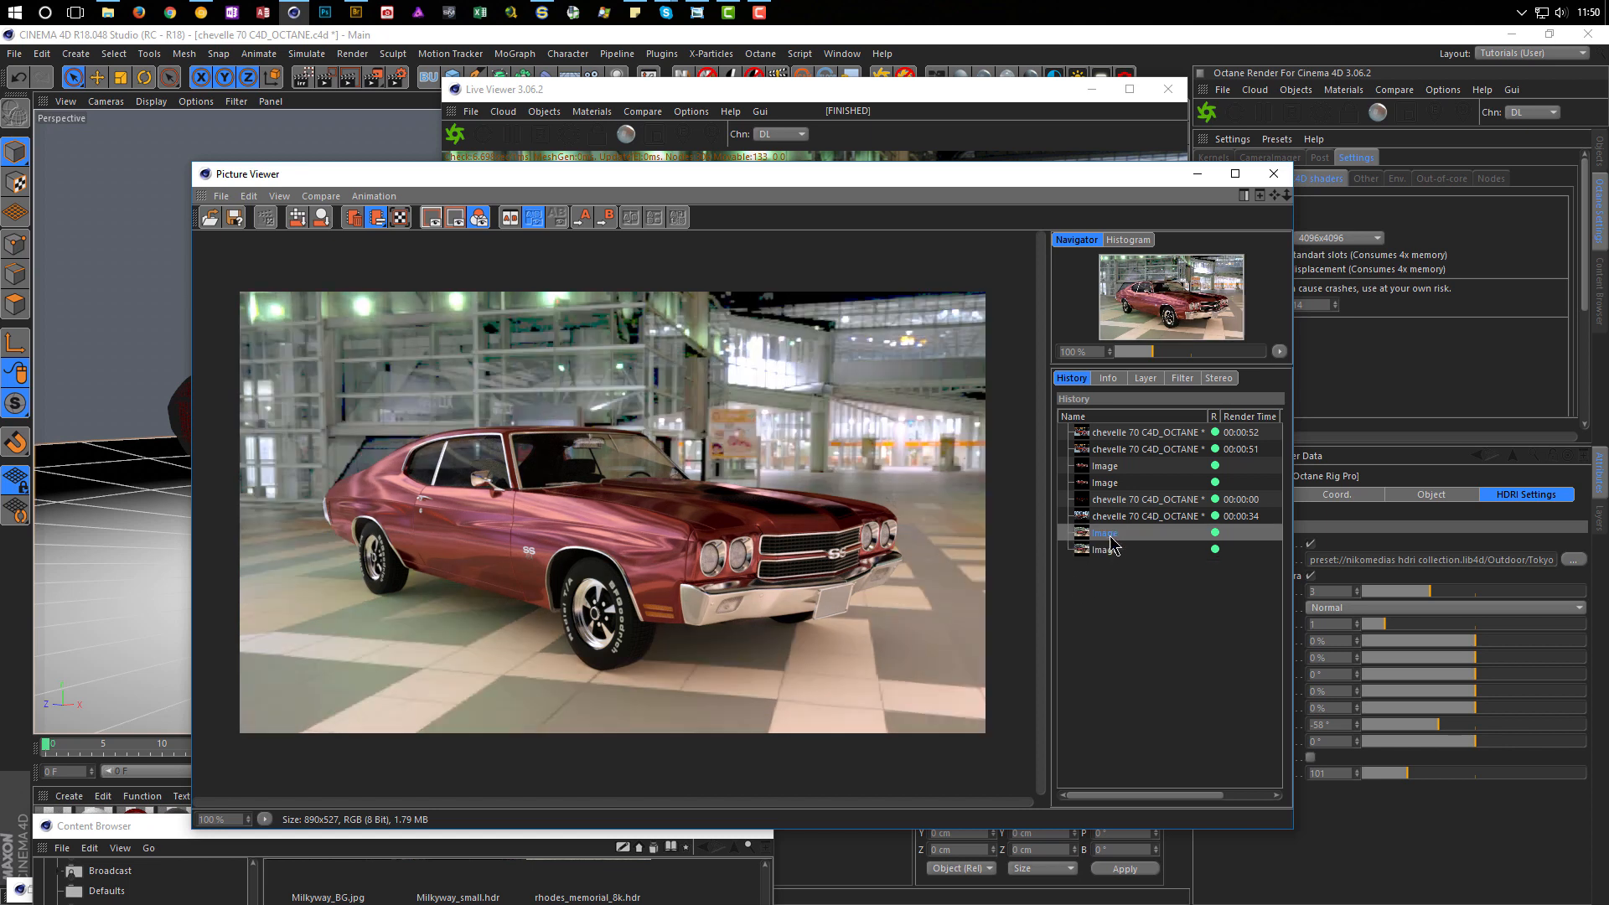
pyautogui.click(1111, 549)
pyautogui.click(1110, 539)
pyautogui.click(1108, 554)
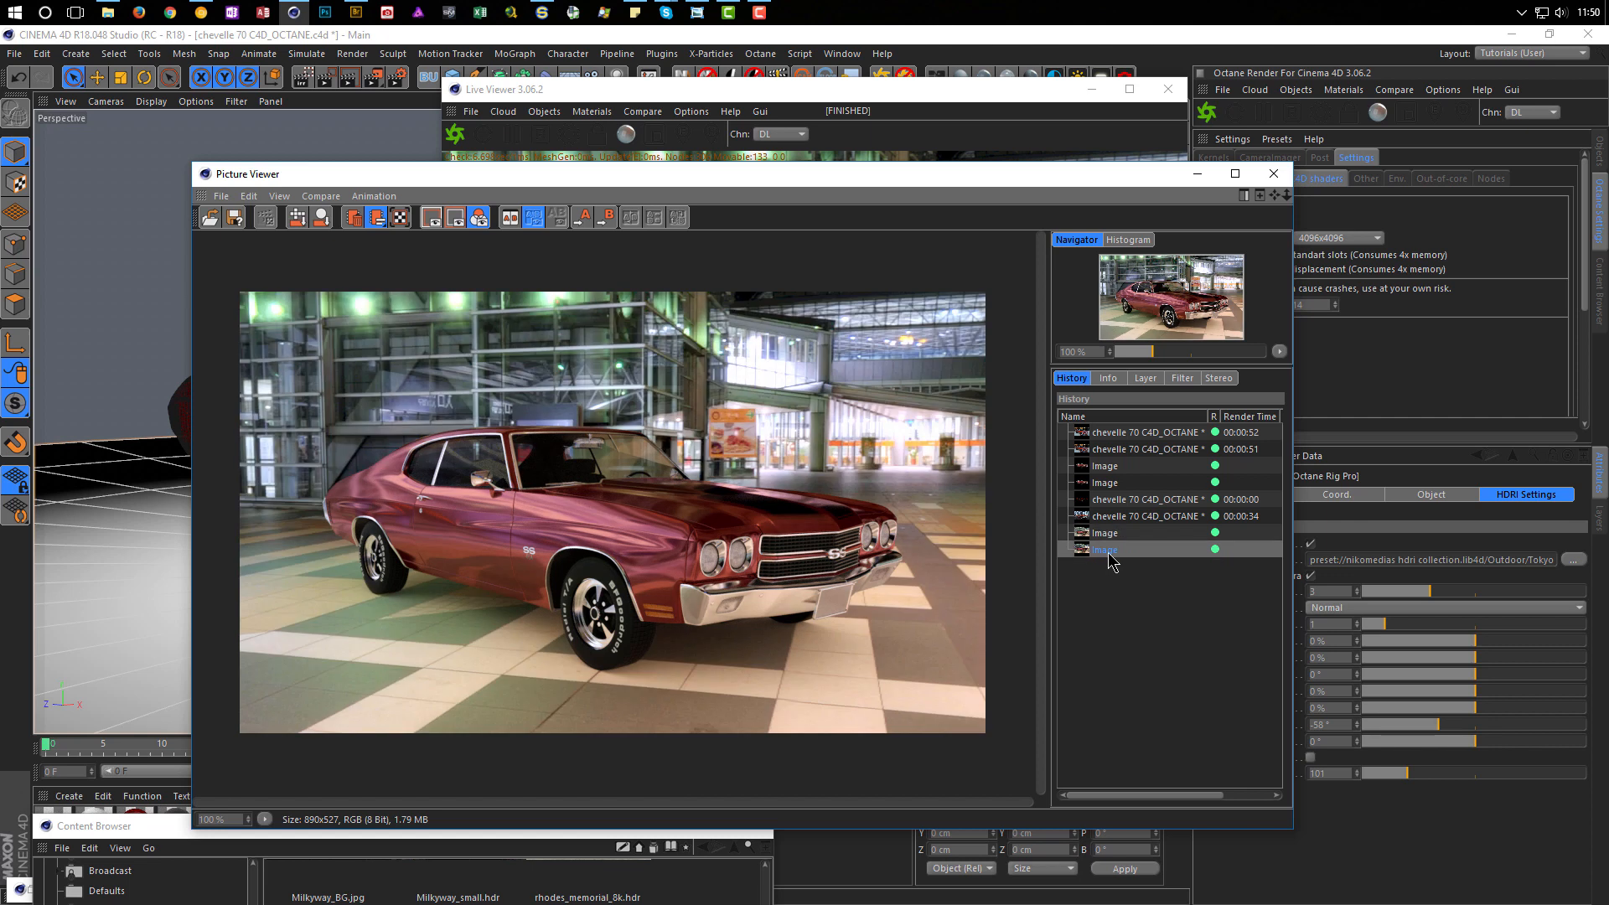
pyautogui.click(1108, 535)
pyautogui.click(1105, 553)
pyautogui.click(1273, 176)
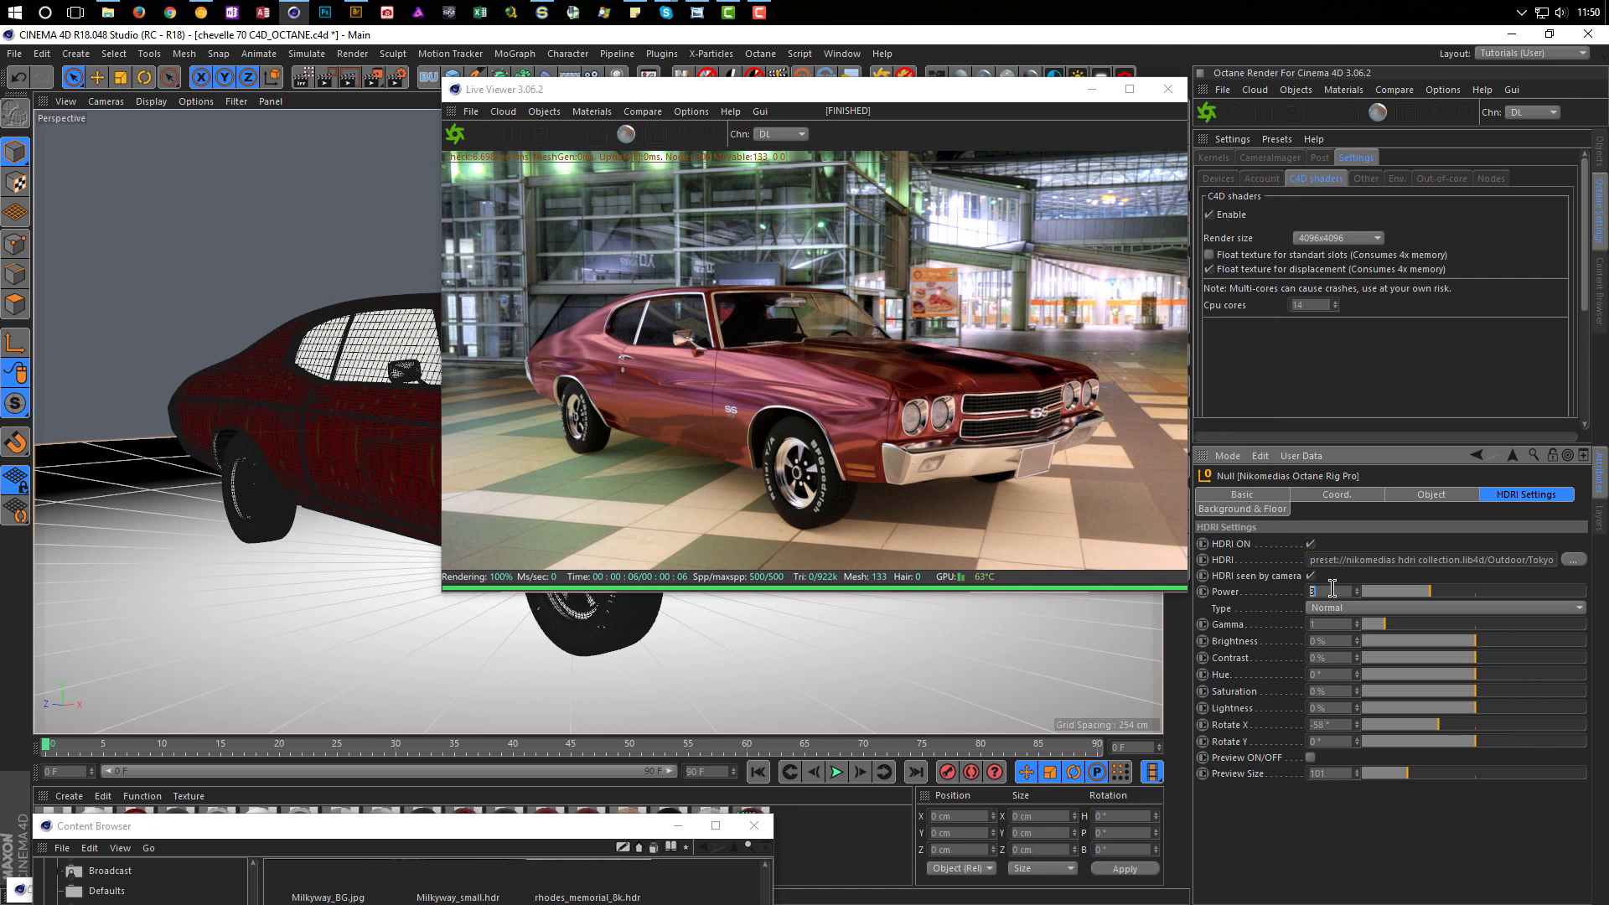
# Step: Set the HDRI's Power to 1 and its Gamma to 2.2
pyautogui.write('1')
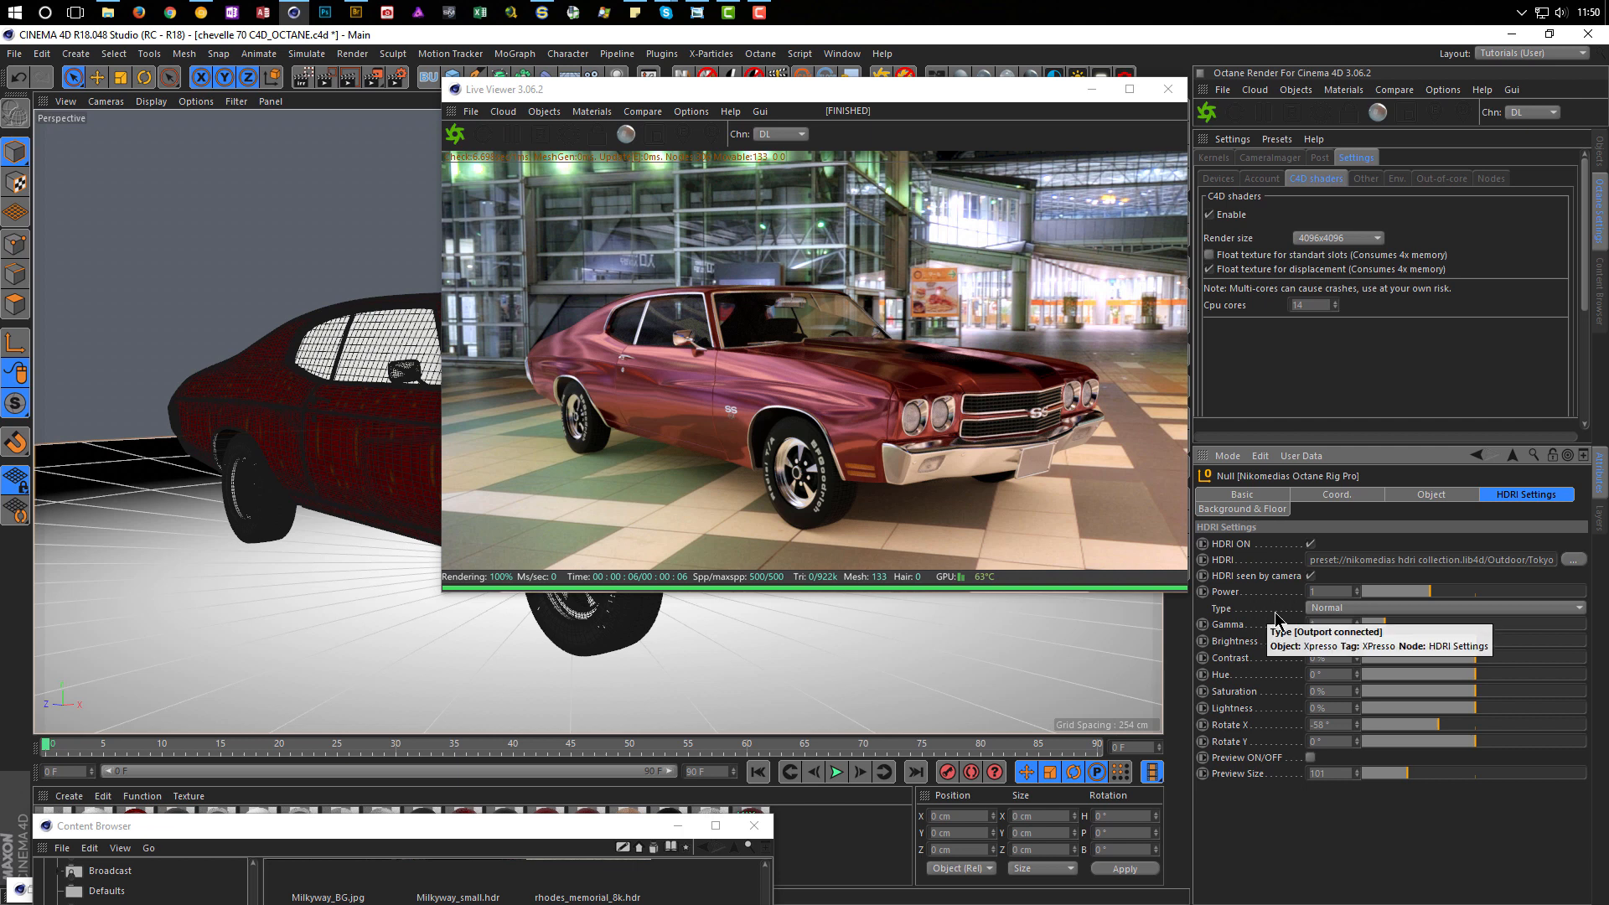
pyautogui.press('Tab')
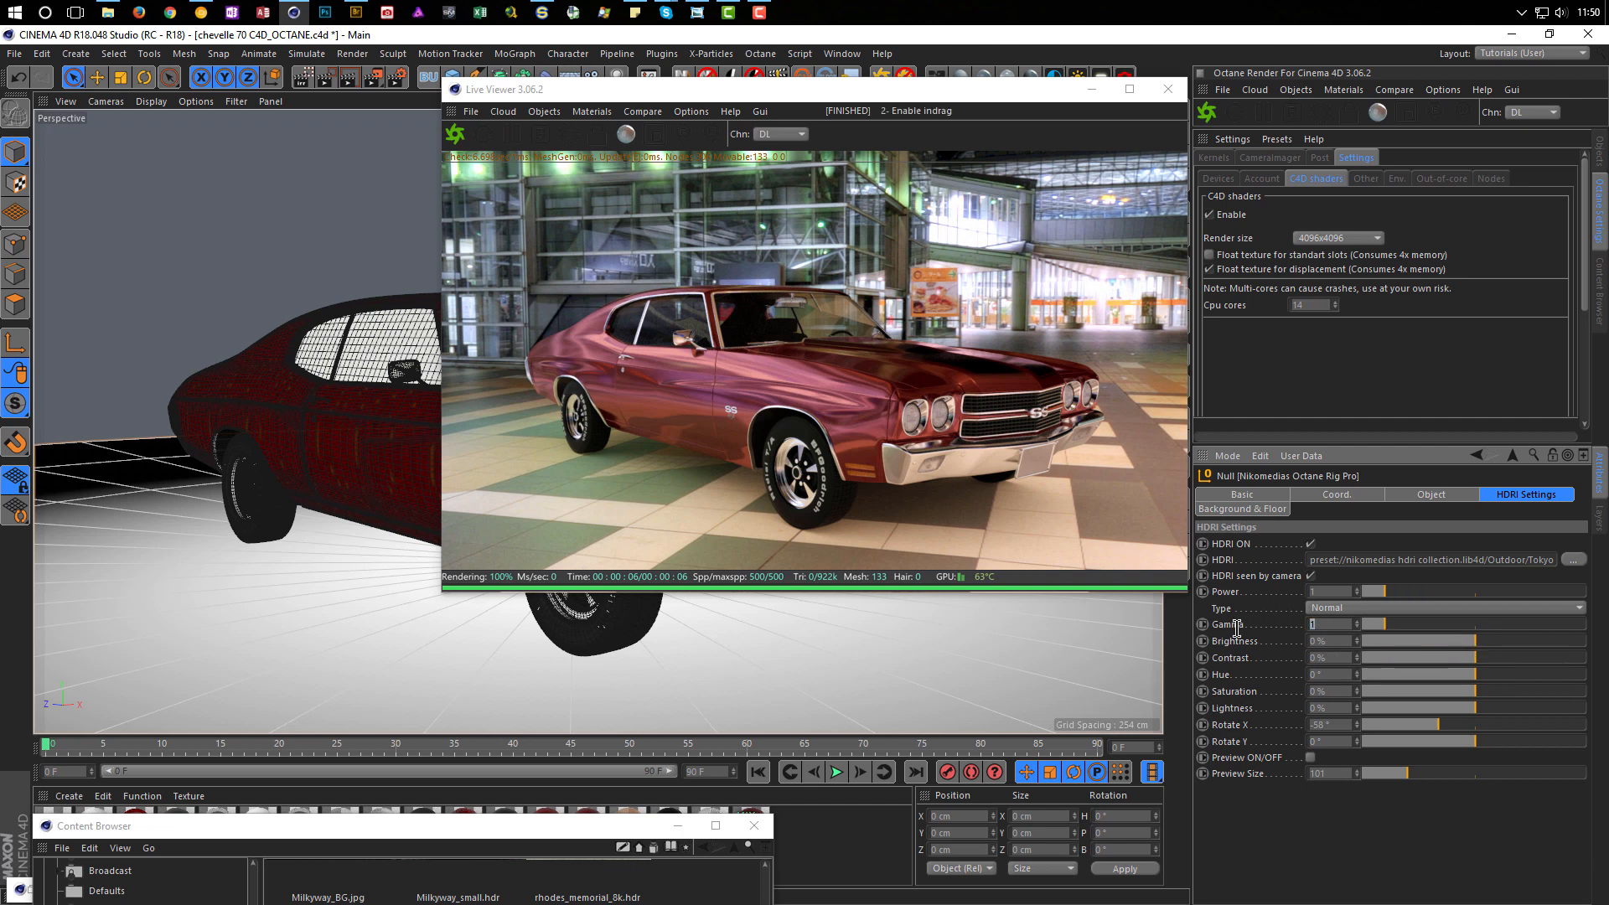
pyautogui.write('2.2')
pyautogui.press('Return')
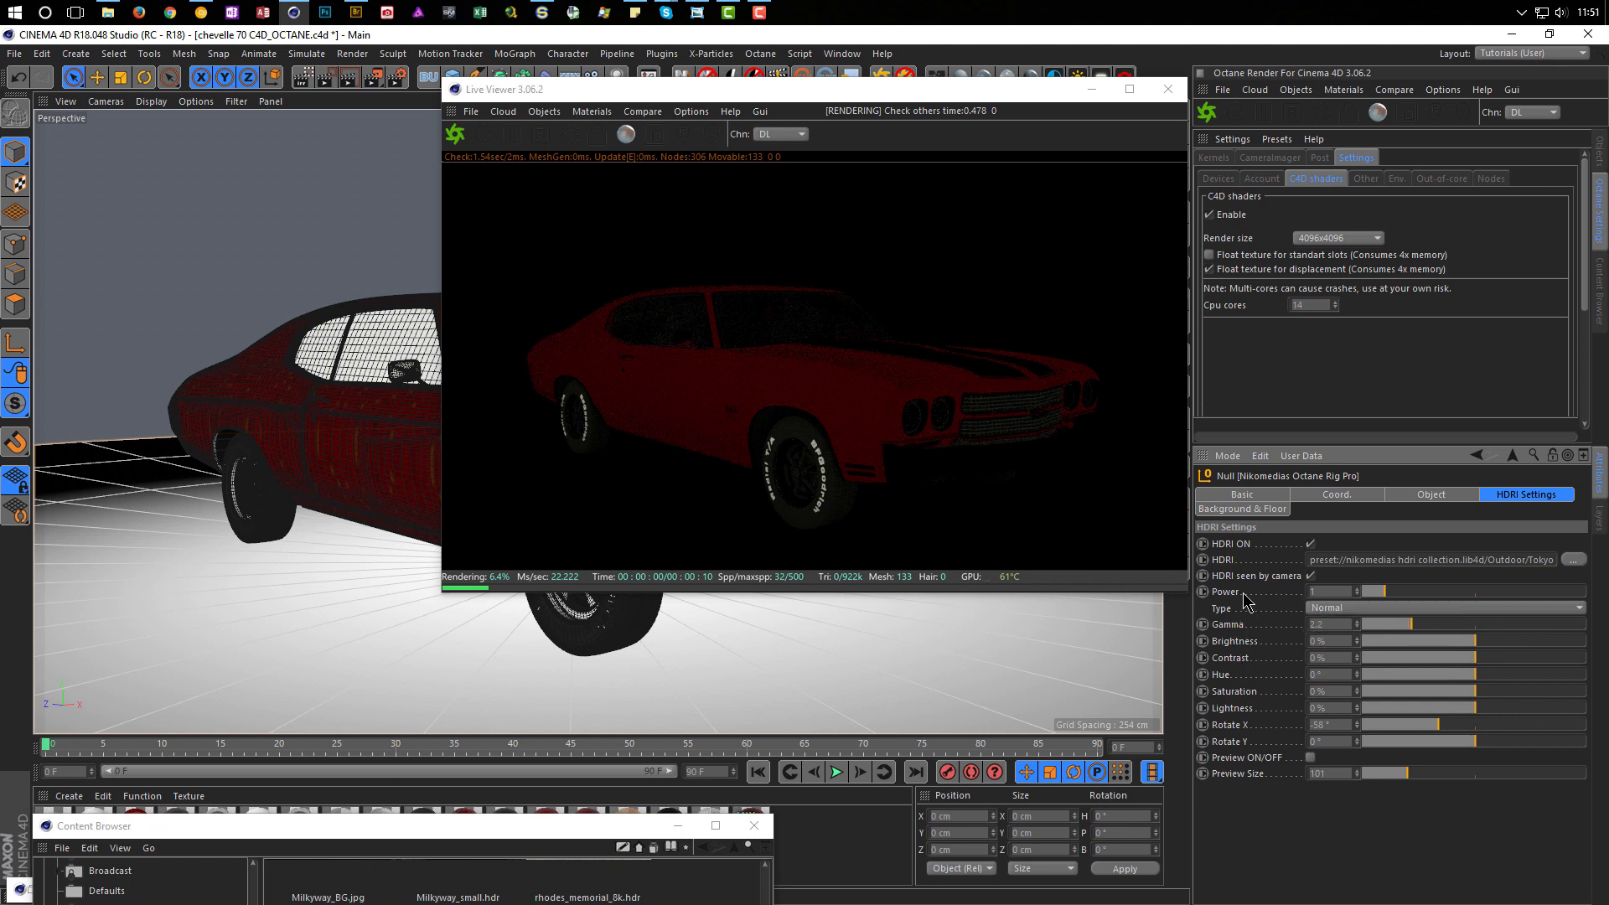
# Step: Load LA_Downtown_Helipad_GoldenHour_3k.hdr from the Outdoor HDRI collection into the rig's HDRI setting
pyautogui.hotkey('shift', 'F8')
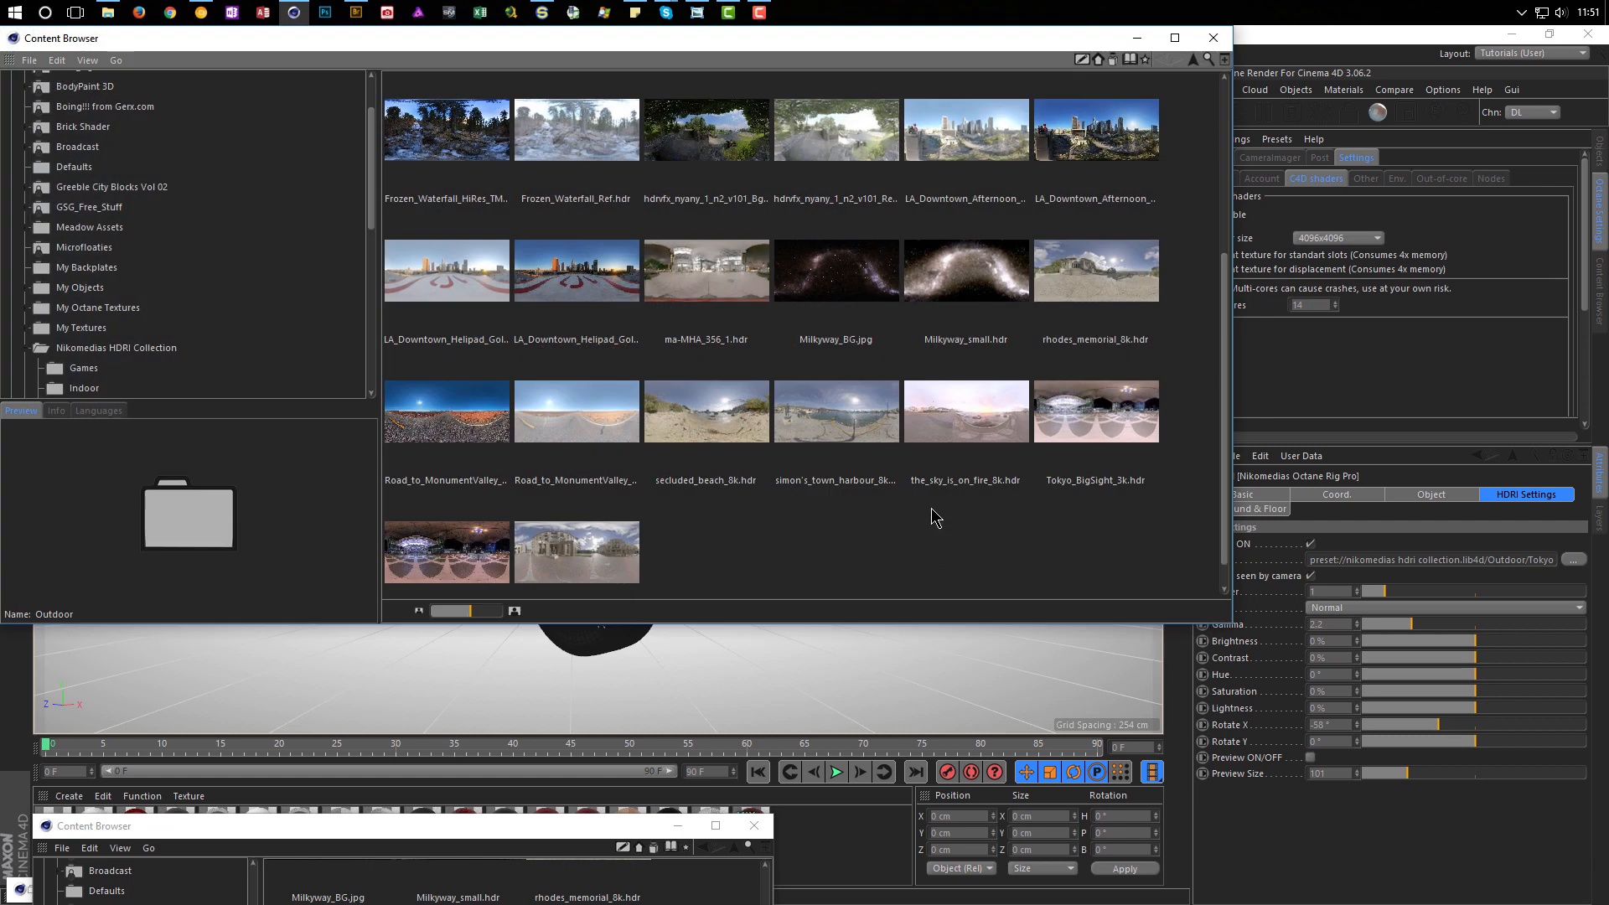
pyautogui.moveTo(1234, 264); pyautogui.dragTo(1017, 290)
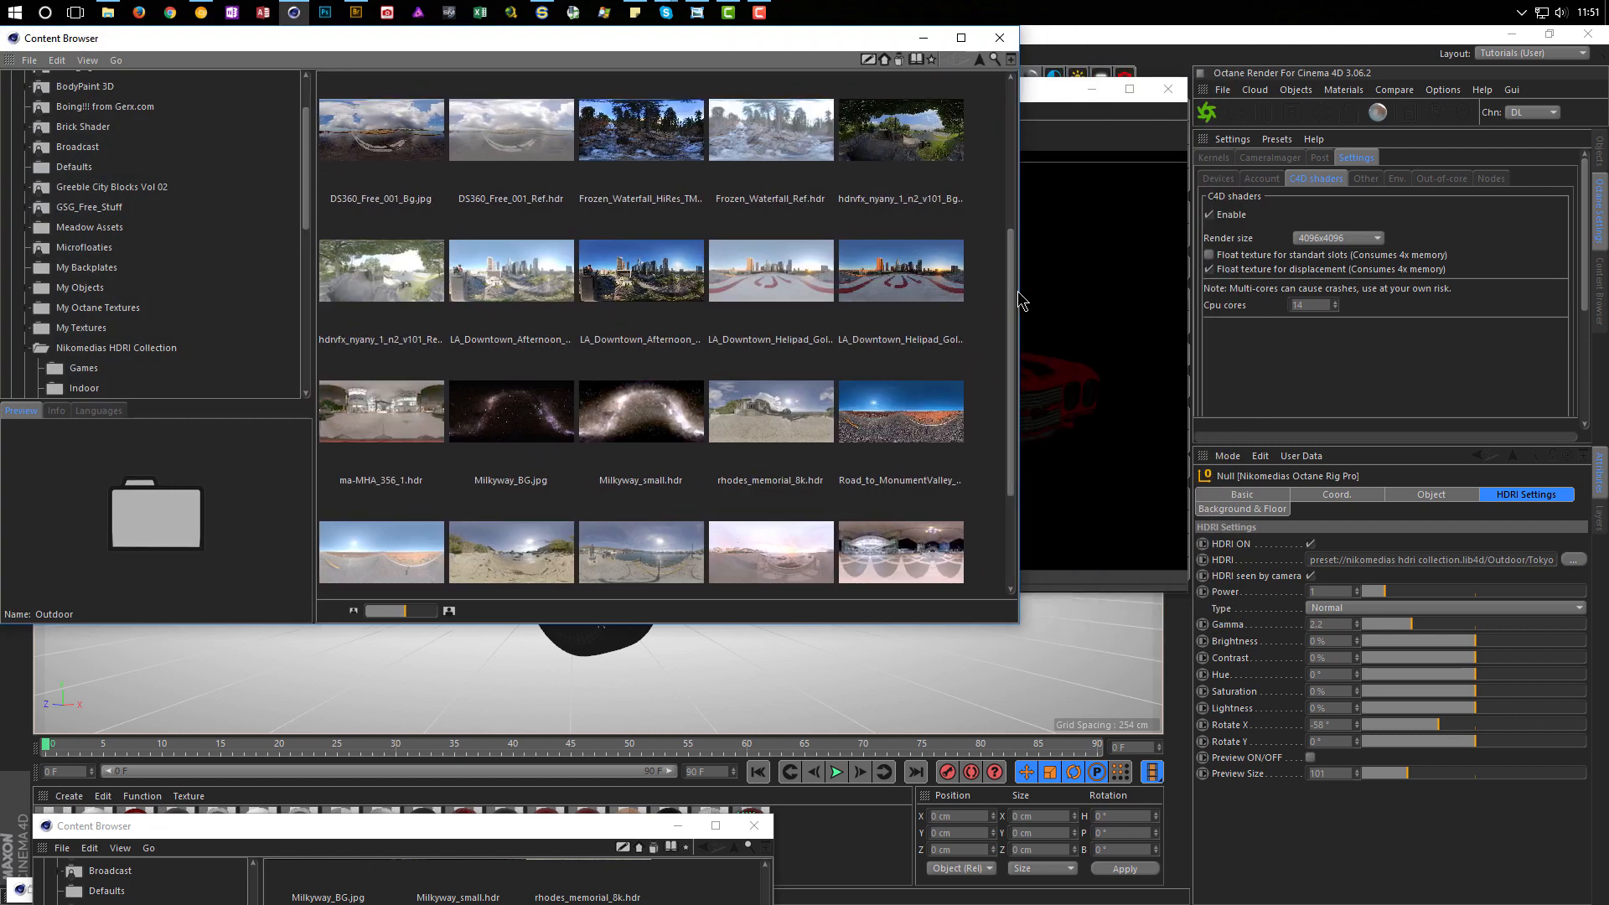
pyautogui.click(928, 285)
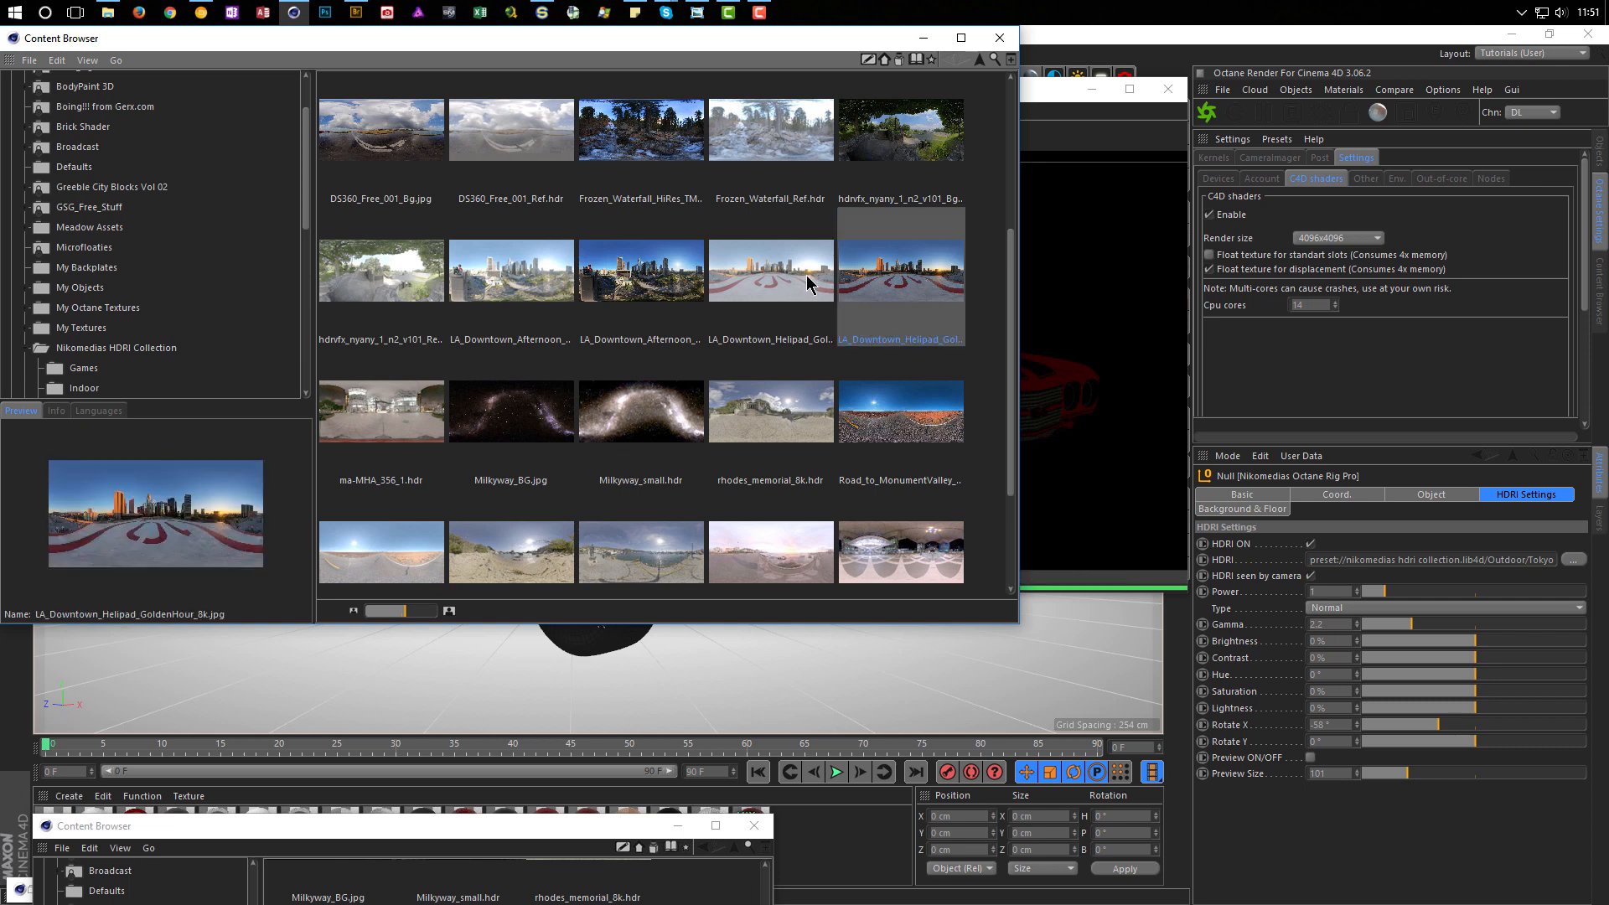
pyautogui.click(789, 282)
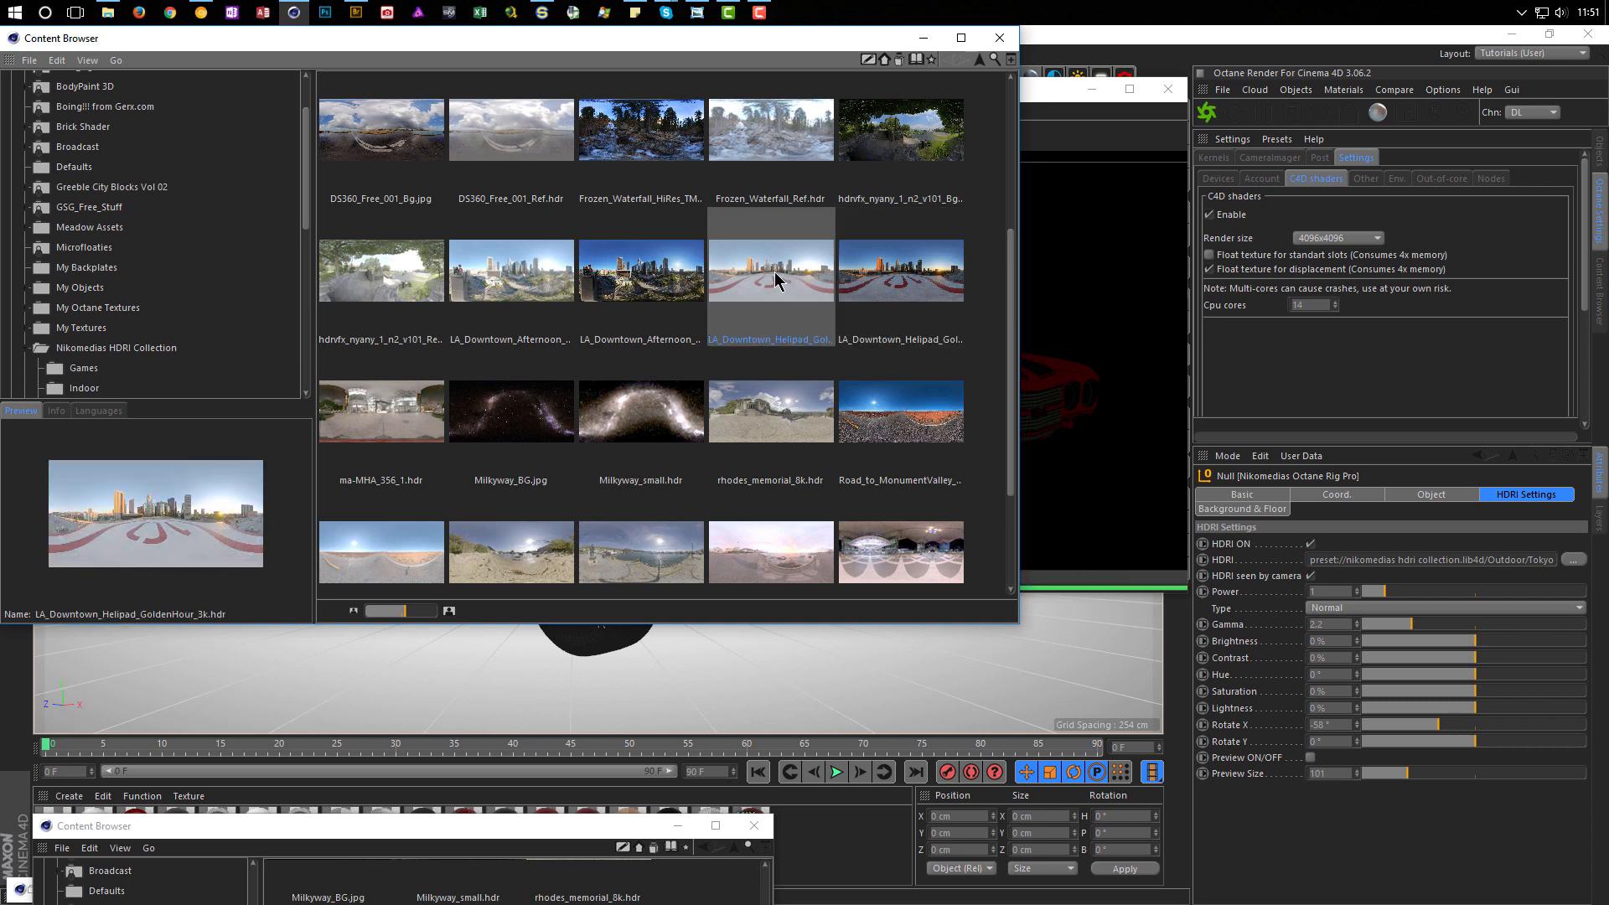
pyautogui.moveTo(792, 273); pyautogui.dragTo(1387, 560)
pyautogui.click(993, 38)
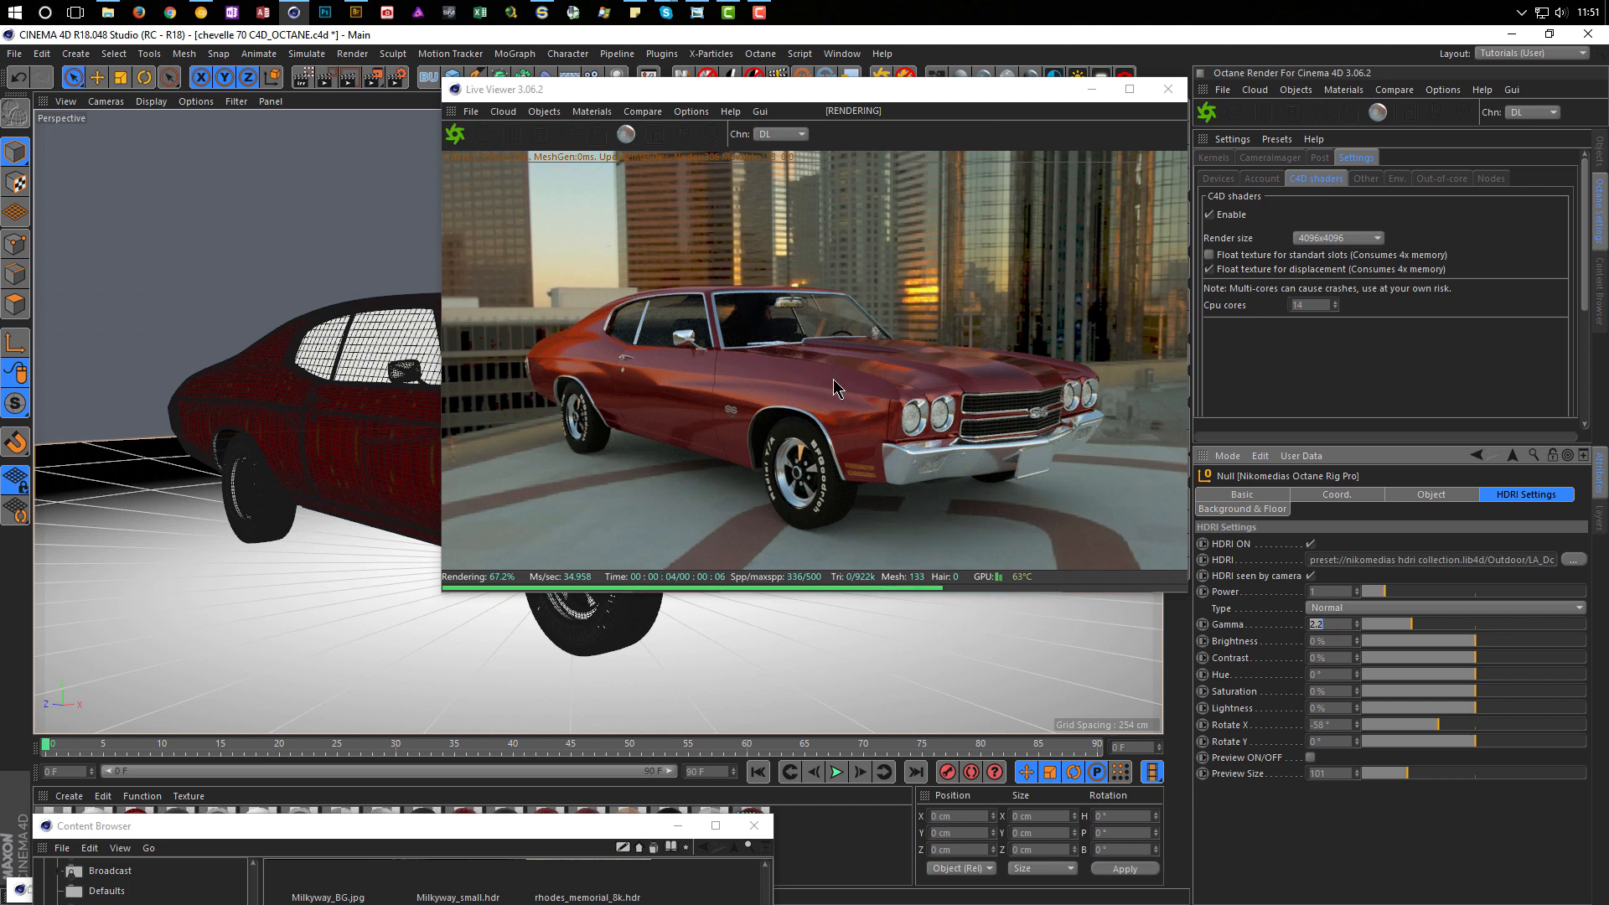
# Step: Set the HDRI's Rotate X to -30° and reframe the camera so the car stands on the helipad with the sun behind it
pyautogui.moveTo(817, 378)
pyautogui.mouseDown()
pyautogui.moveTo(836, 367)
pyautogui.moveTo(832, 395)
pyautogui.moveTo(829, 369)
pyautogui.mouseUp()
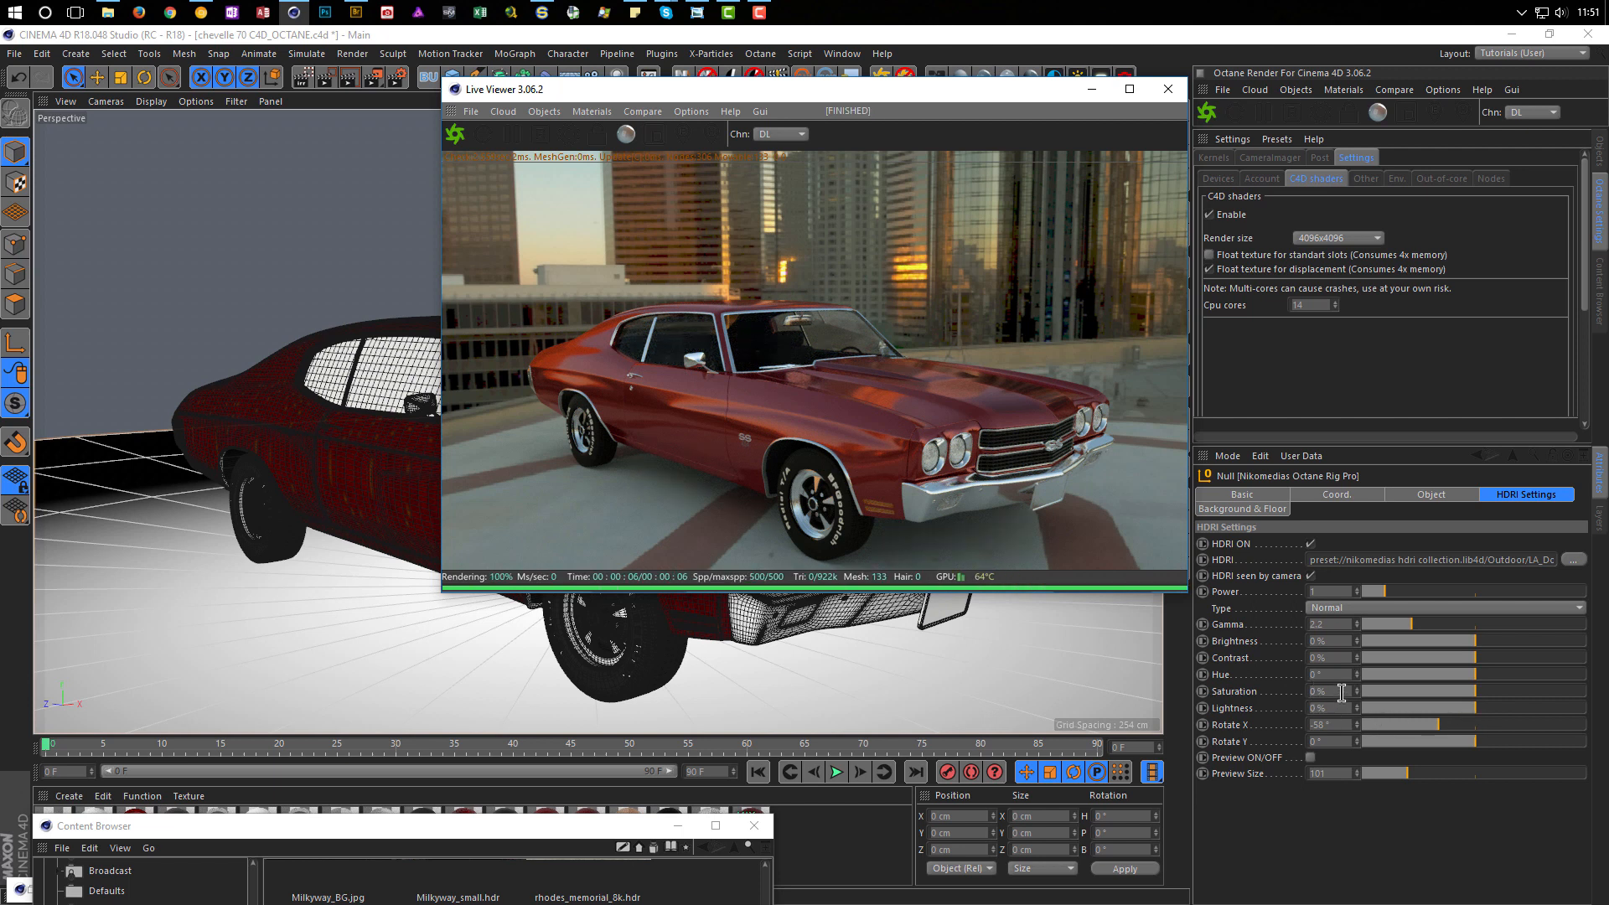
pyautogui.click(1345, 724)
pyautogui.write('-30')
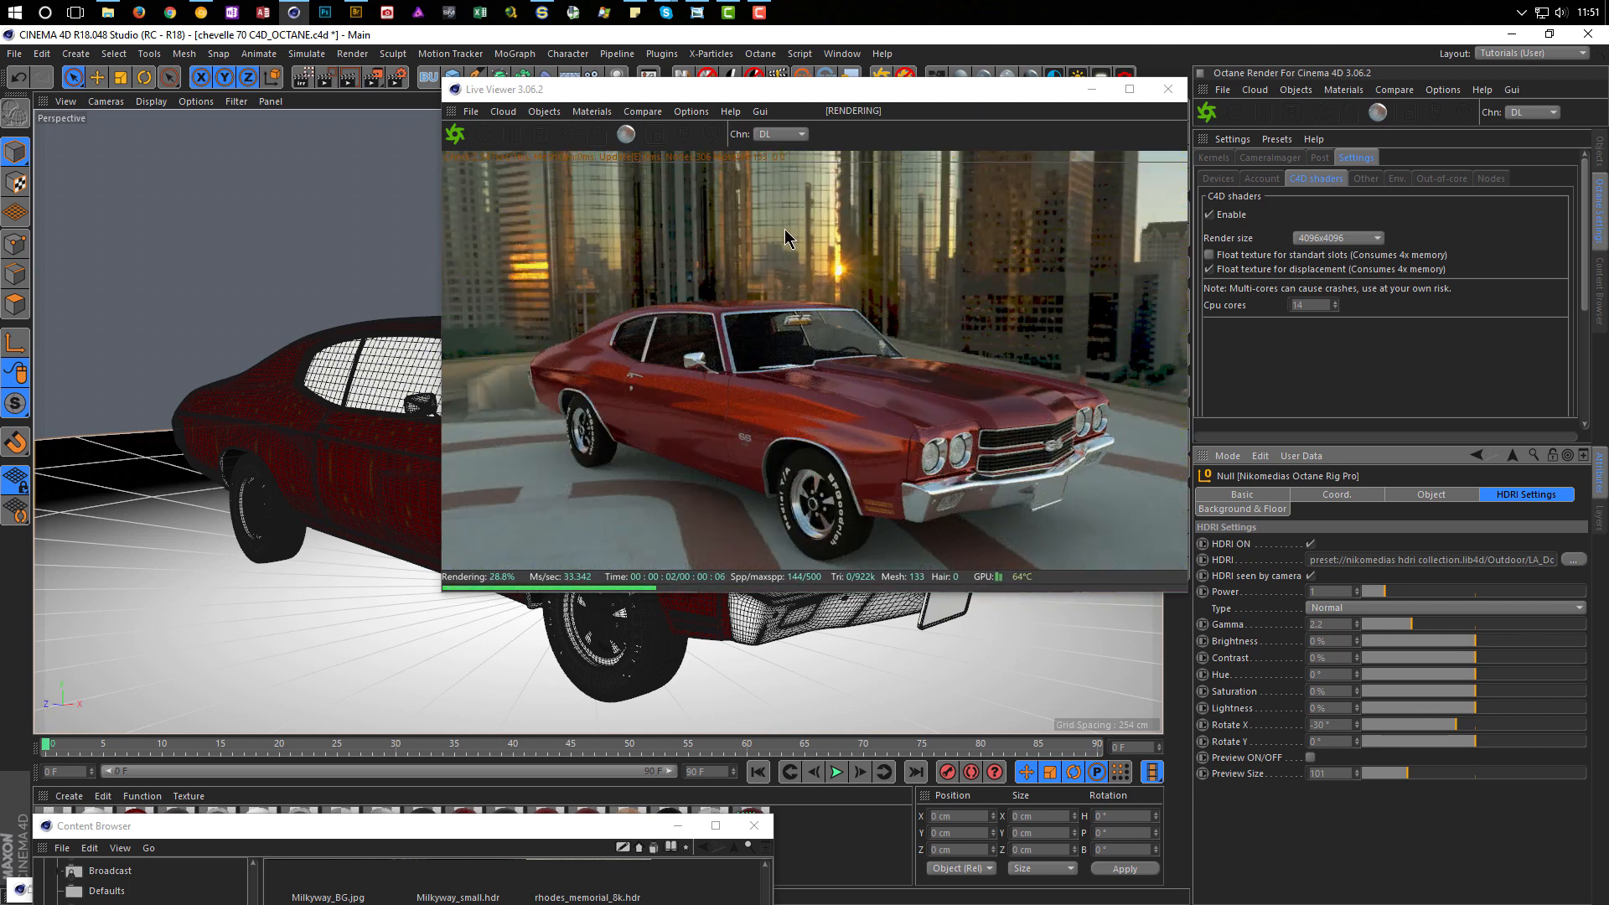
pyautogui.moveTo(762, 386); pyautogui.dragTo(797, 287)
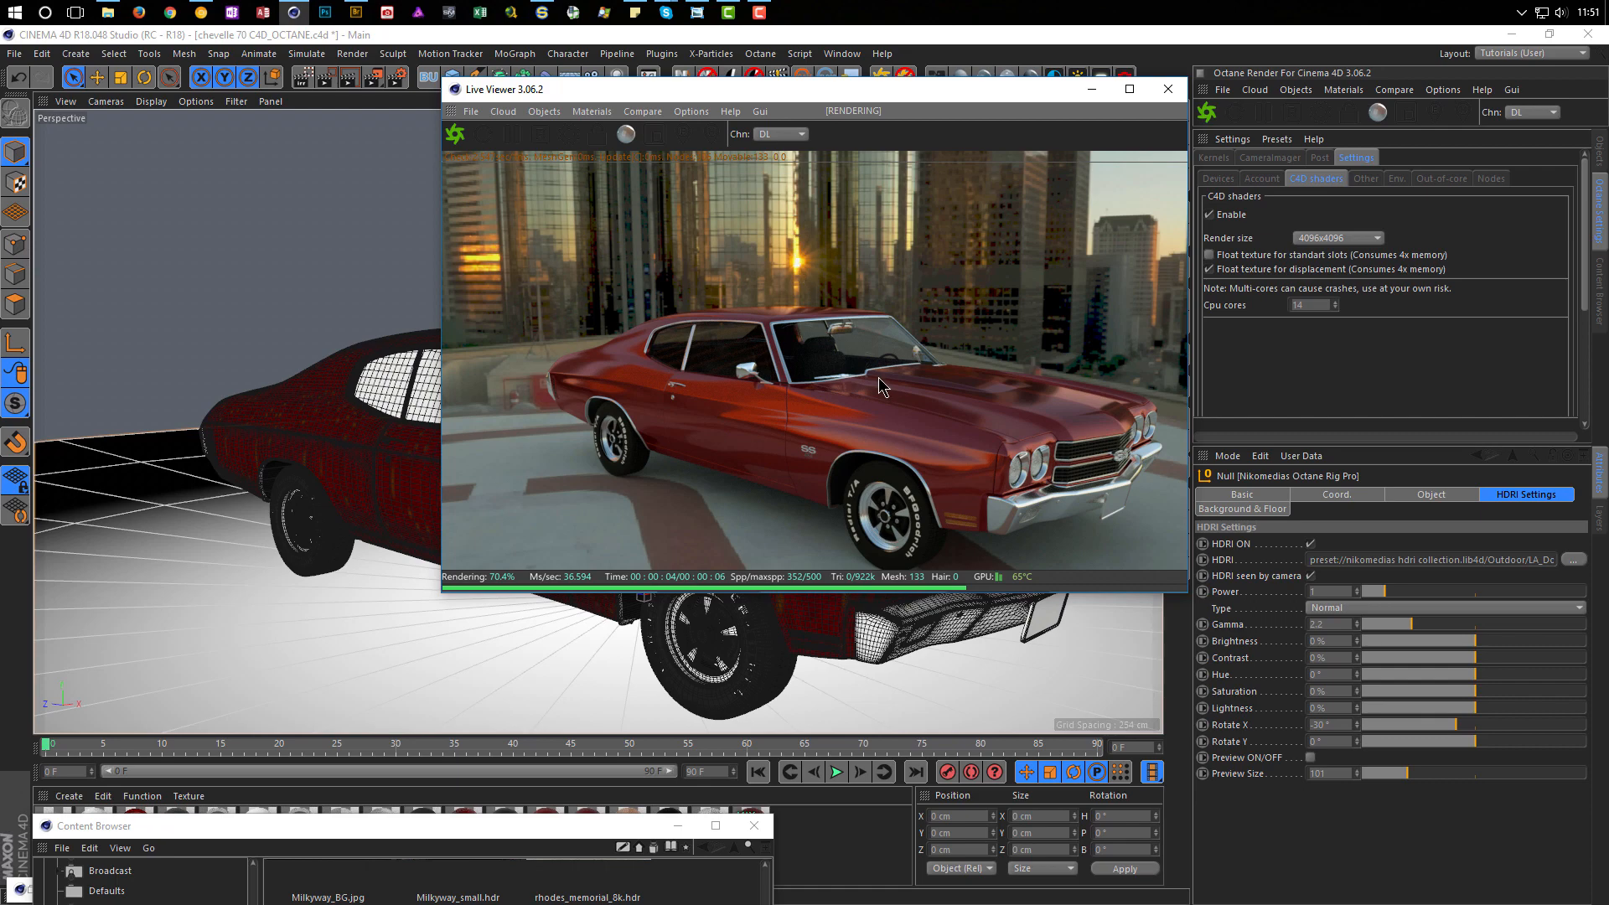
pyautogui.moveTo(855, 406); pyautogui.dragTo(806, 402, button='middle')
pyautogui.moveTo(808, 409); pyautogui.dragTo(824, 373)
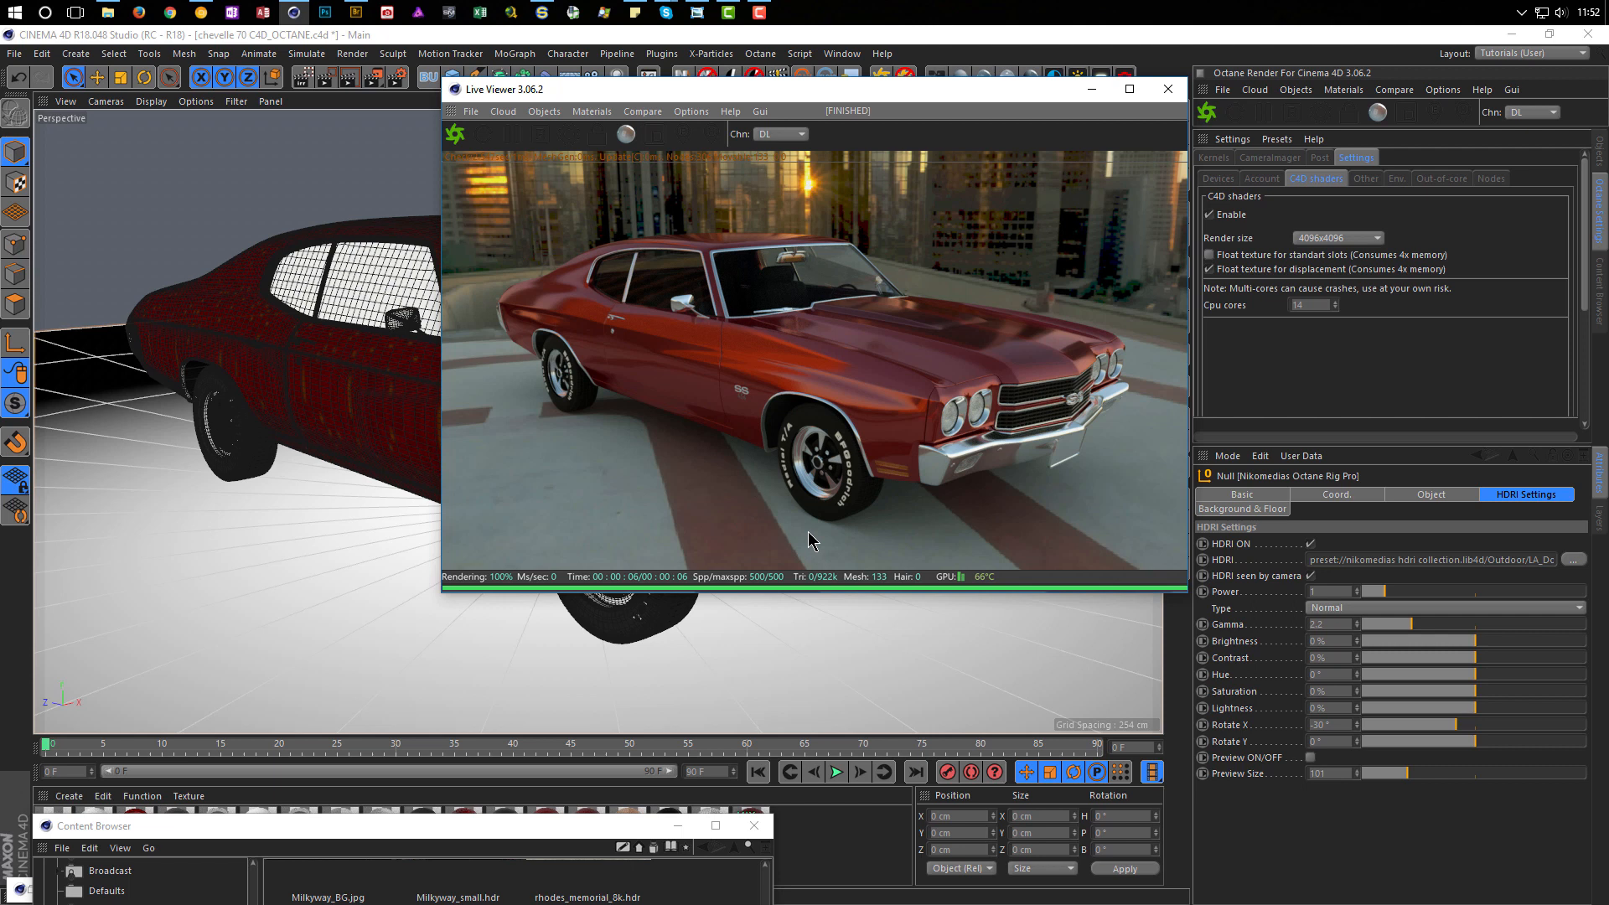
# Step: Show the finished helipad render in the Picture Viewer and close the viewer
pyautogui.rightClick(962, 308)
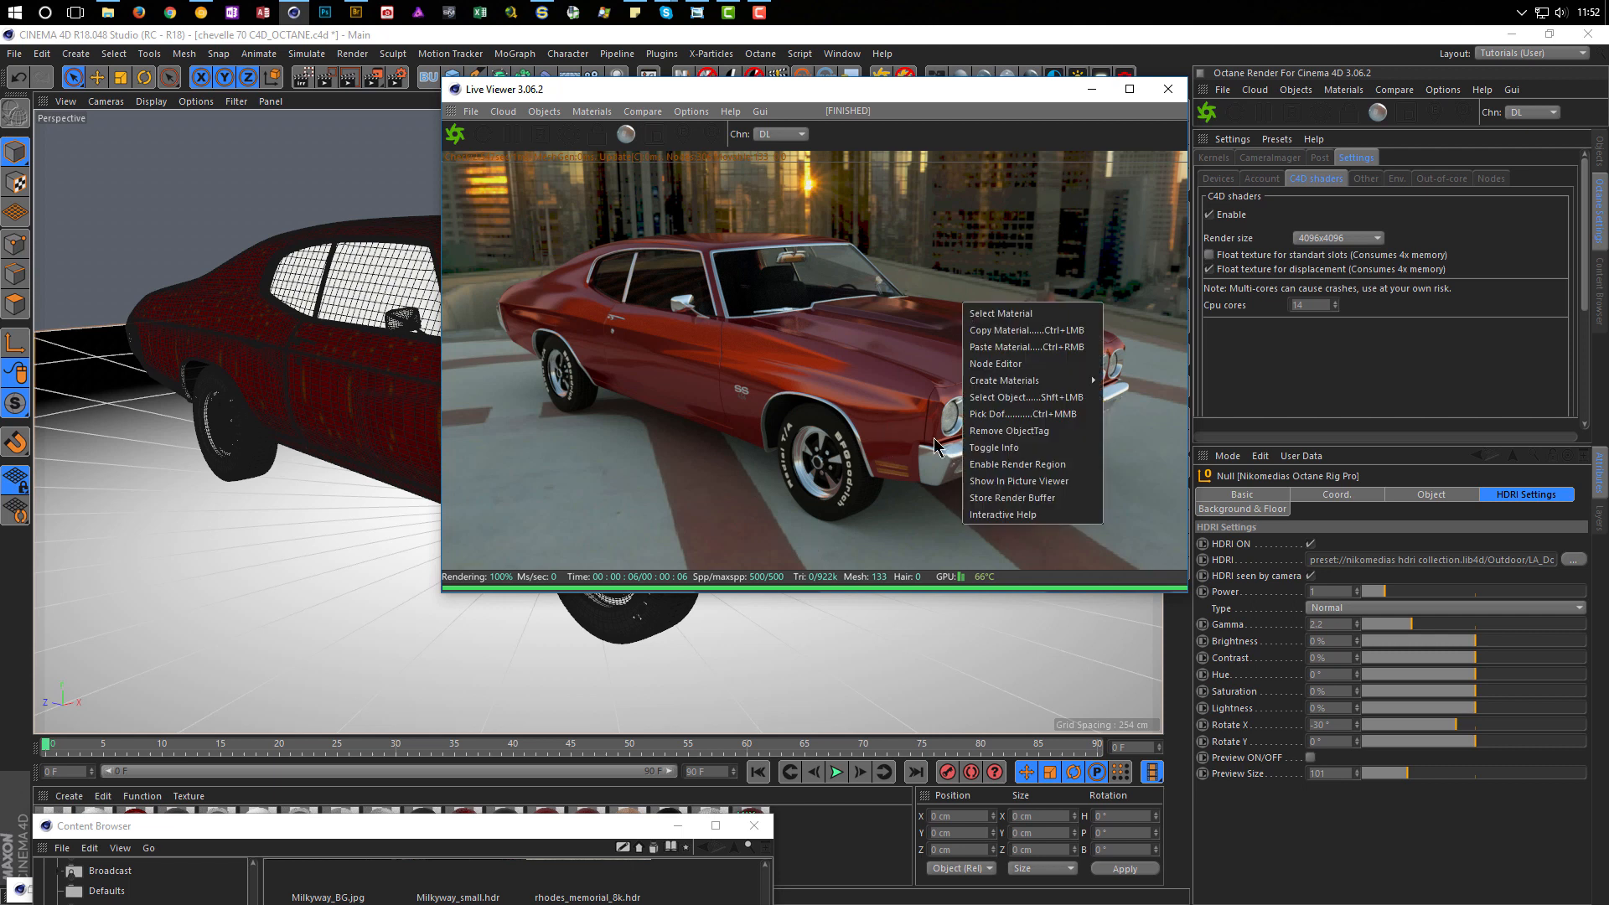
pyautogui.click(1062, 483)
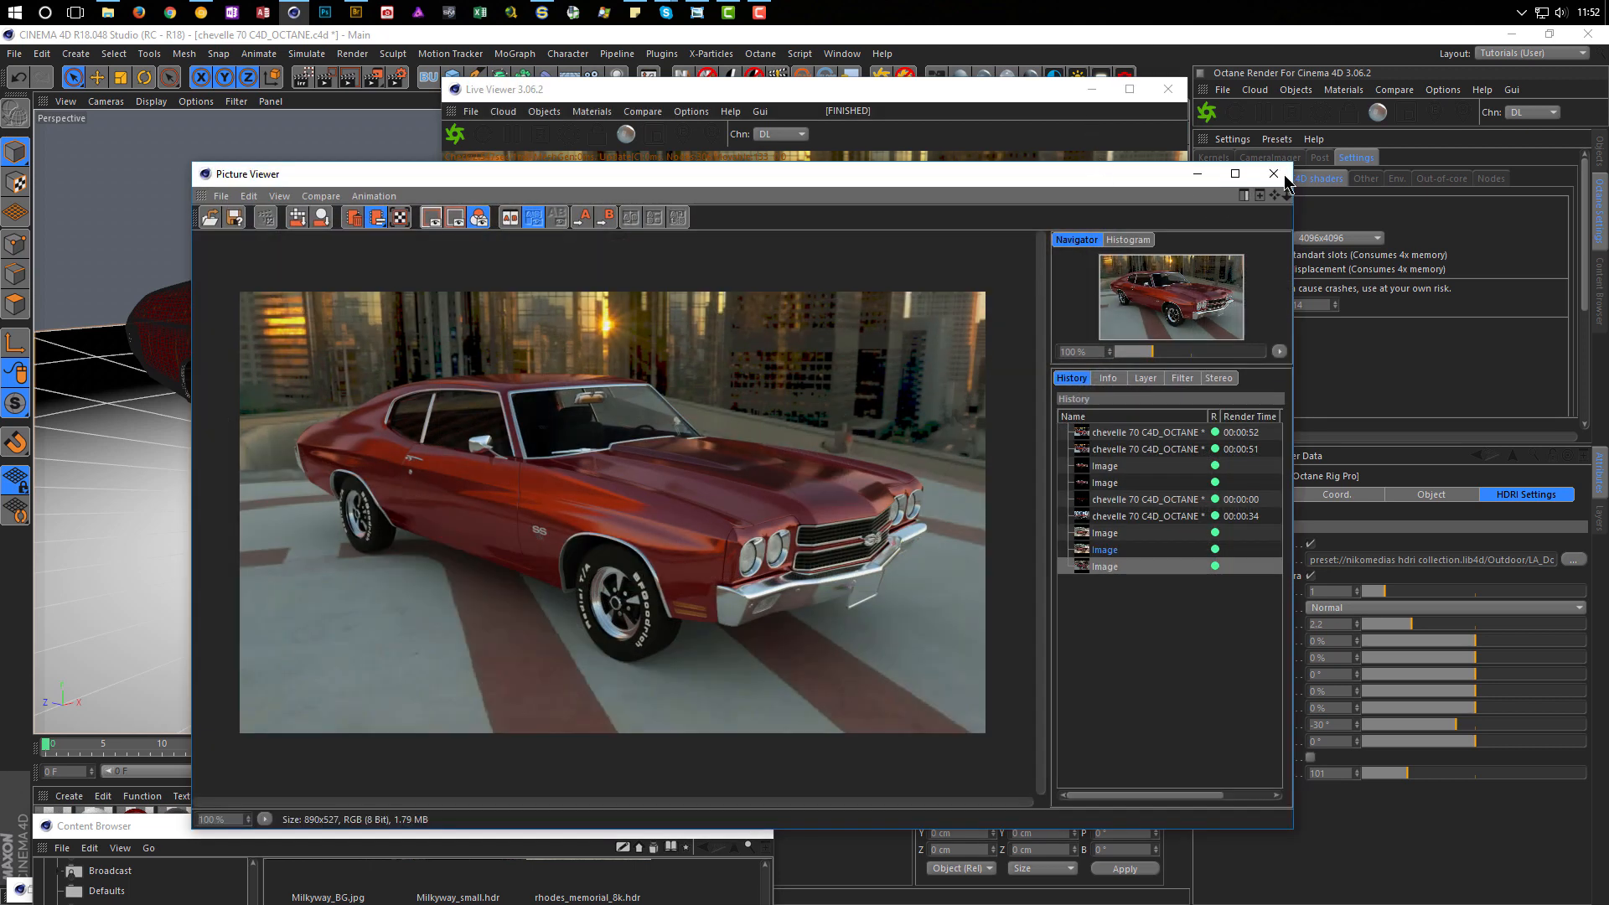
pyautogui.click(1274, 174)
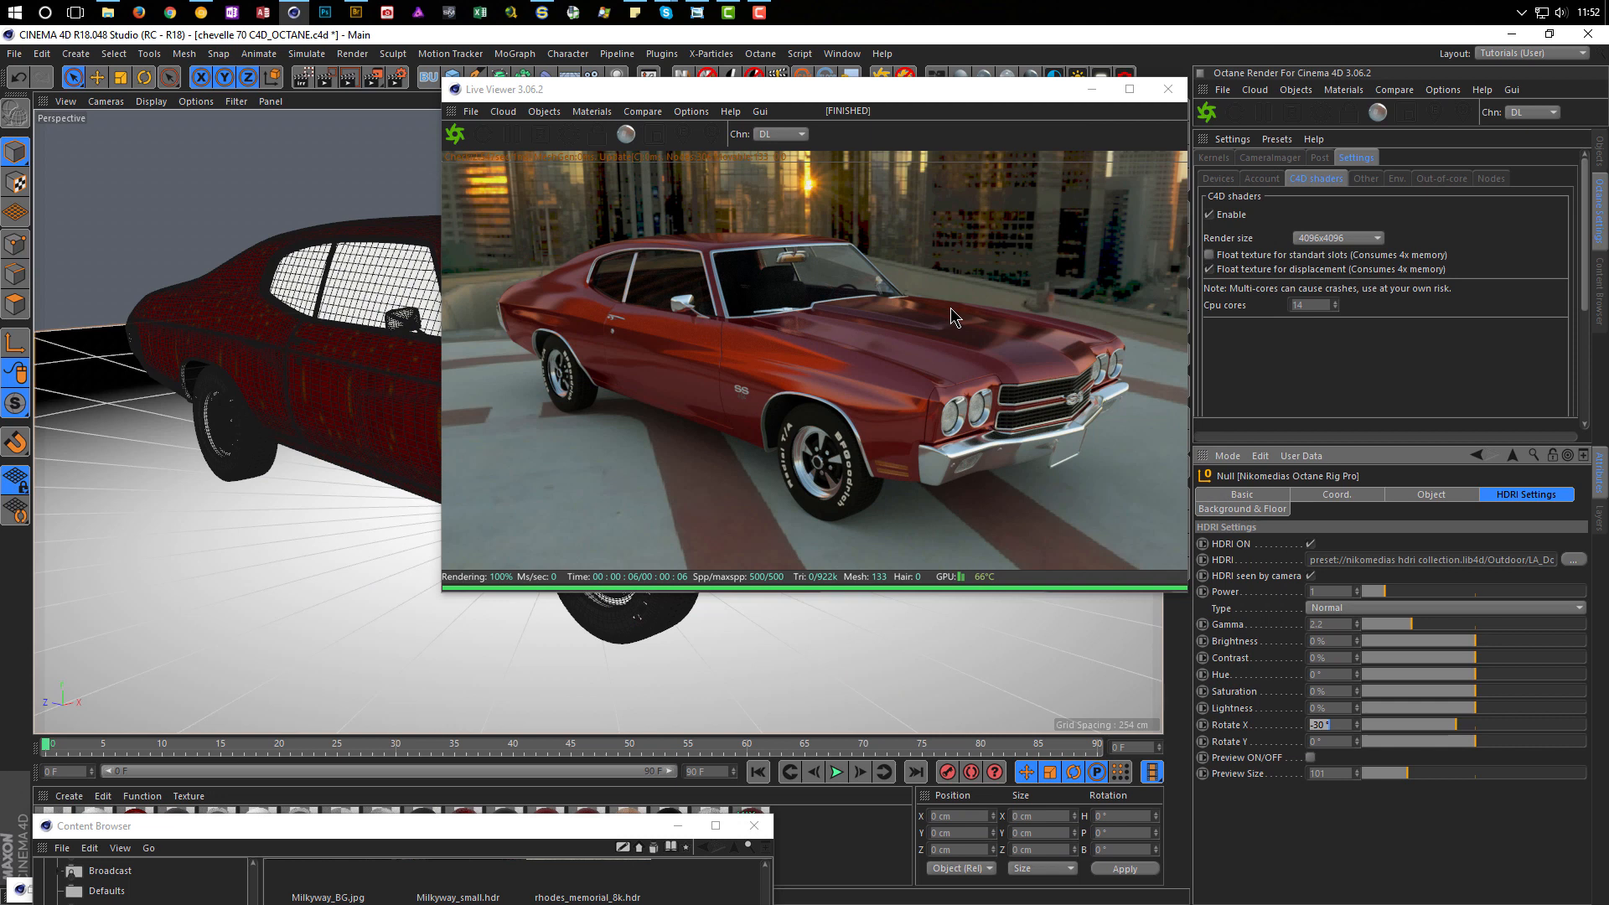
# Step: Load LA_Downtown_Helipad_GoldenHour_8k.jpg from the Outdoor HDRI collection into the rig's HDRI setting, with Gamma 1 and Power 2
pyautogui.hotkey('shift', 'F8')
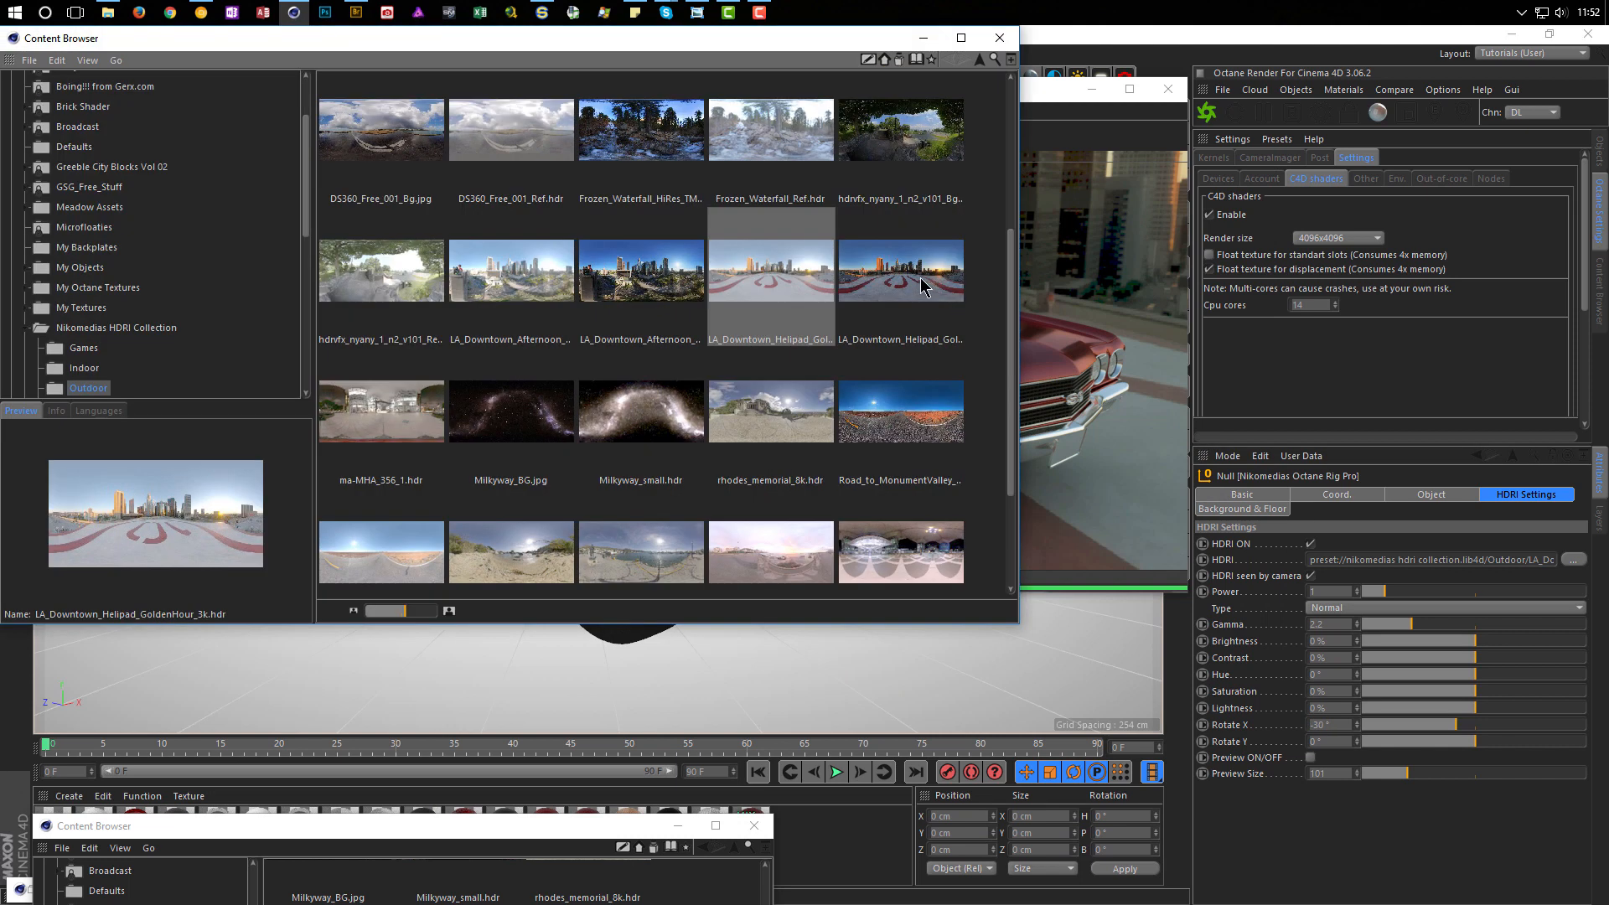
pyautogui.click(922, 287)
pyautogui.scroll(-1, 920, 308)
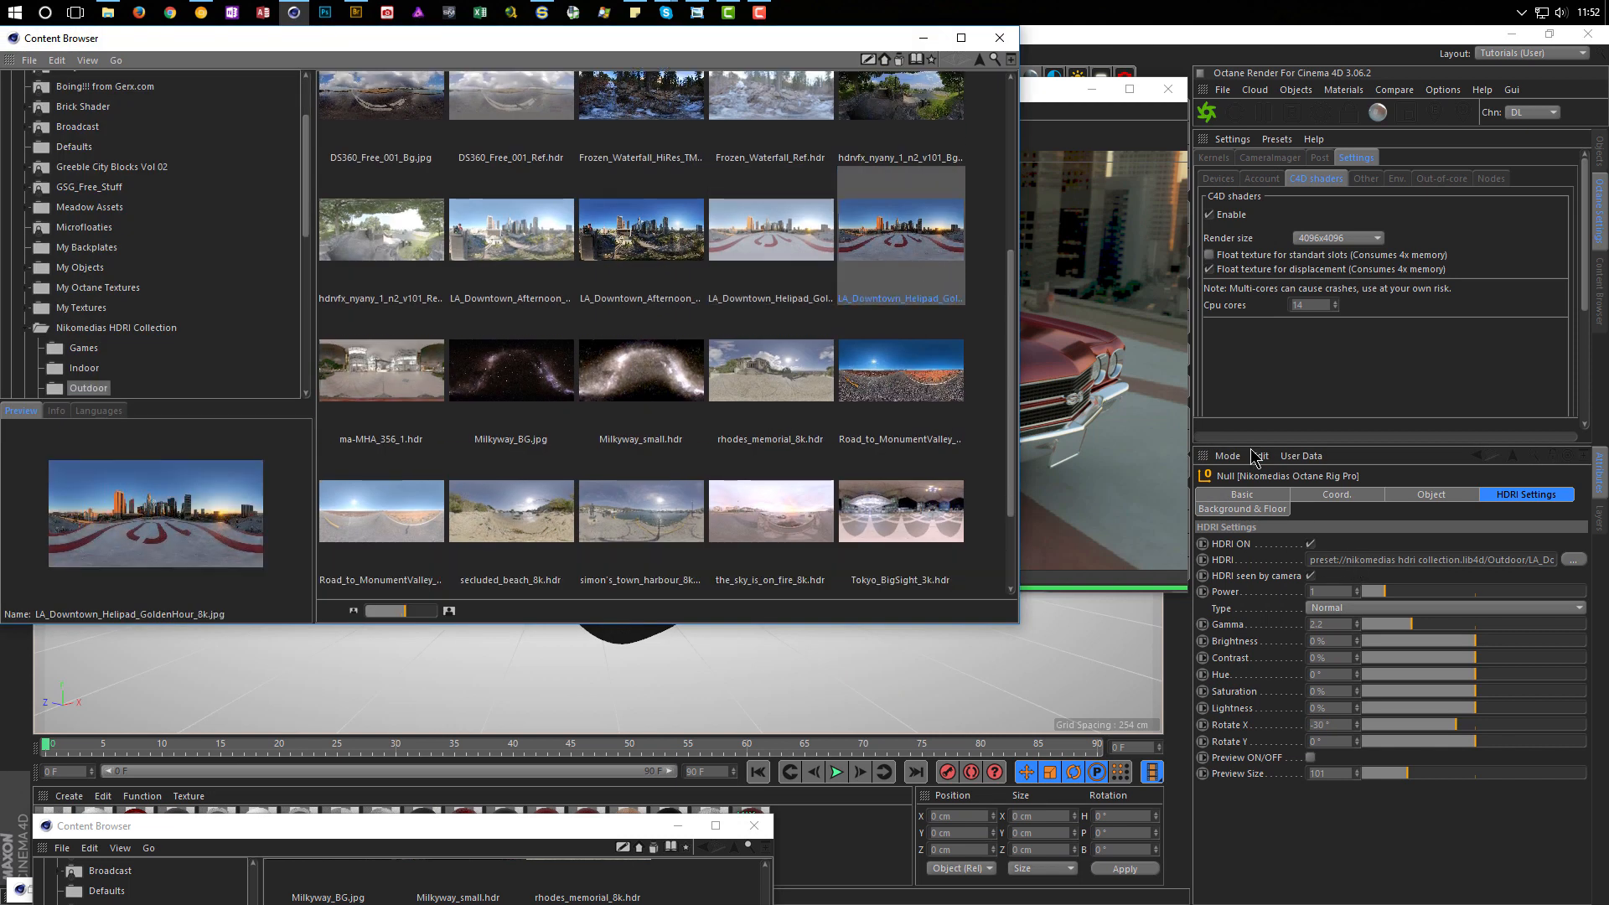
pyautogui.click(1000, 37)
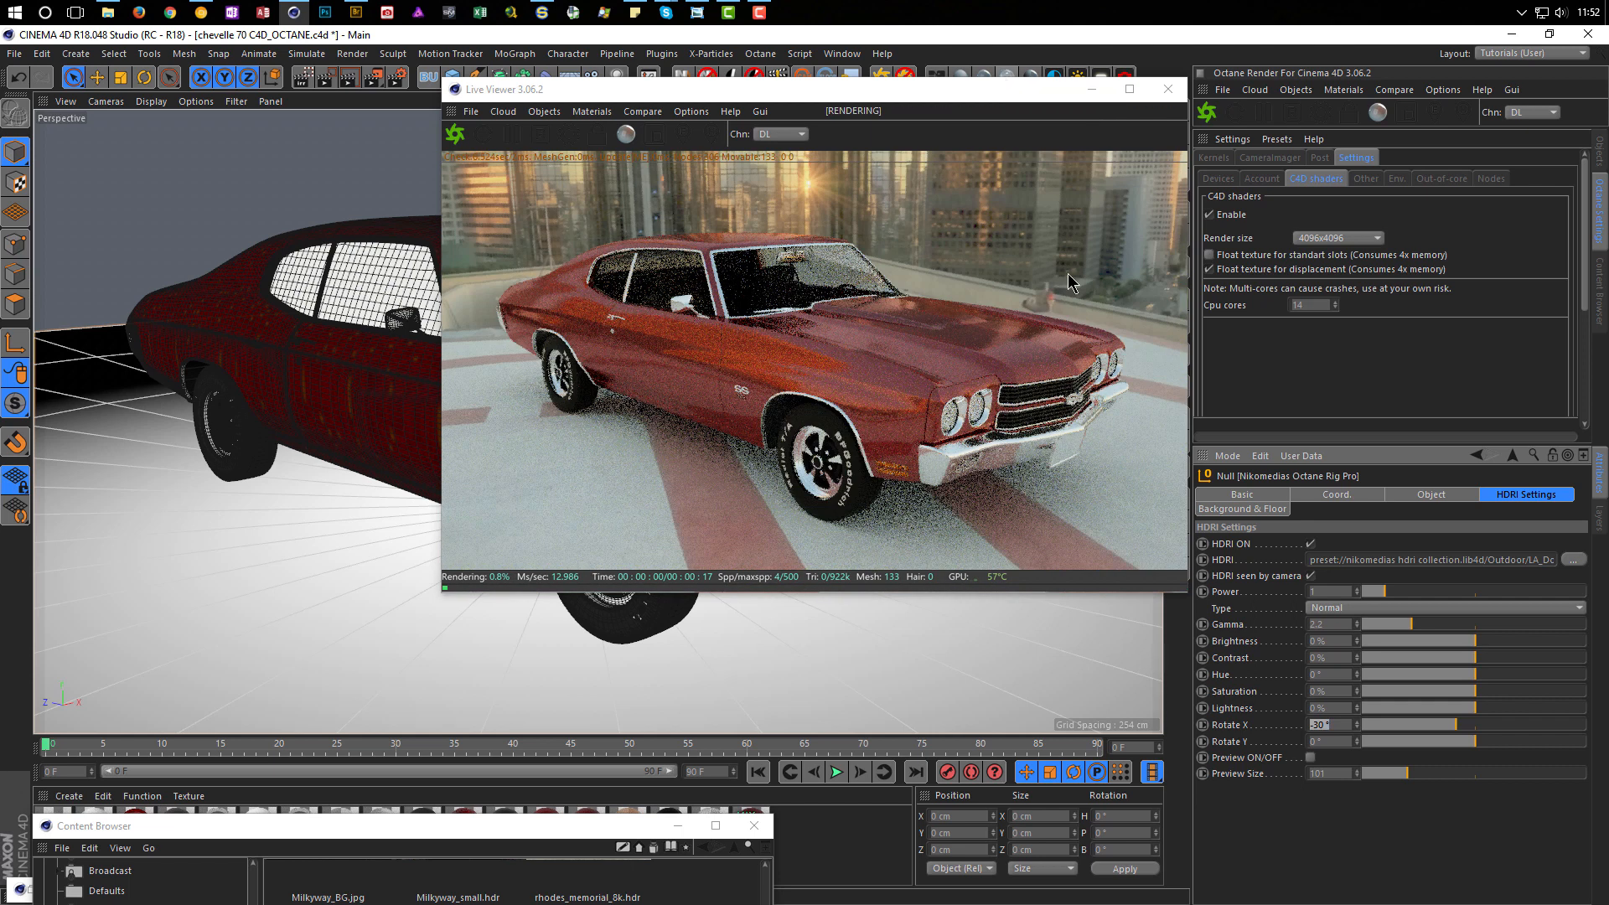
pyautogui.write('1')
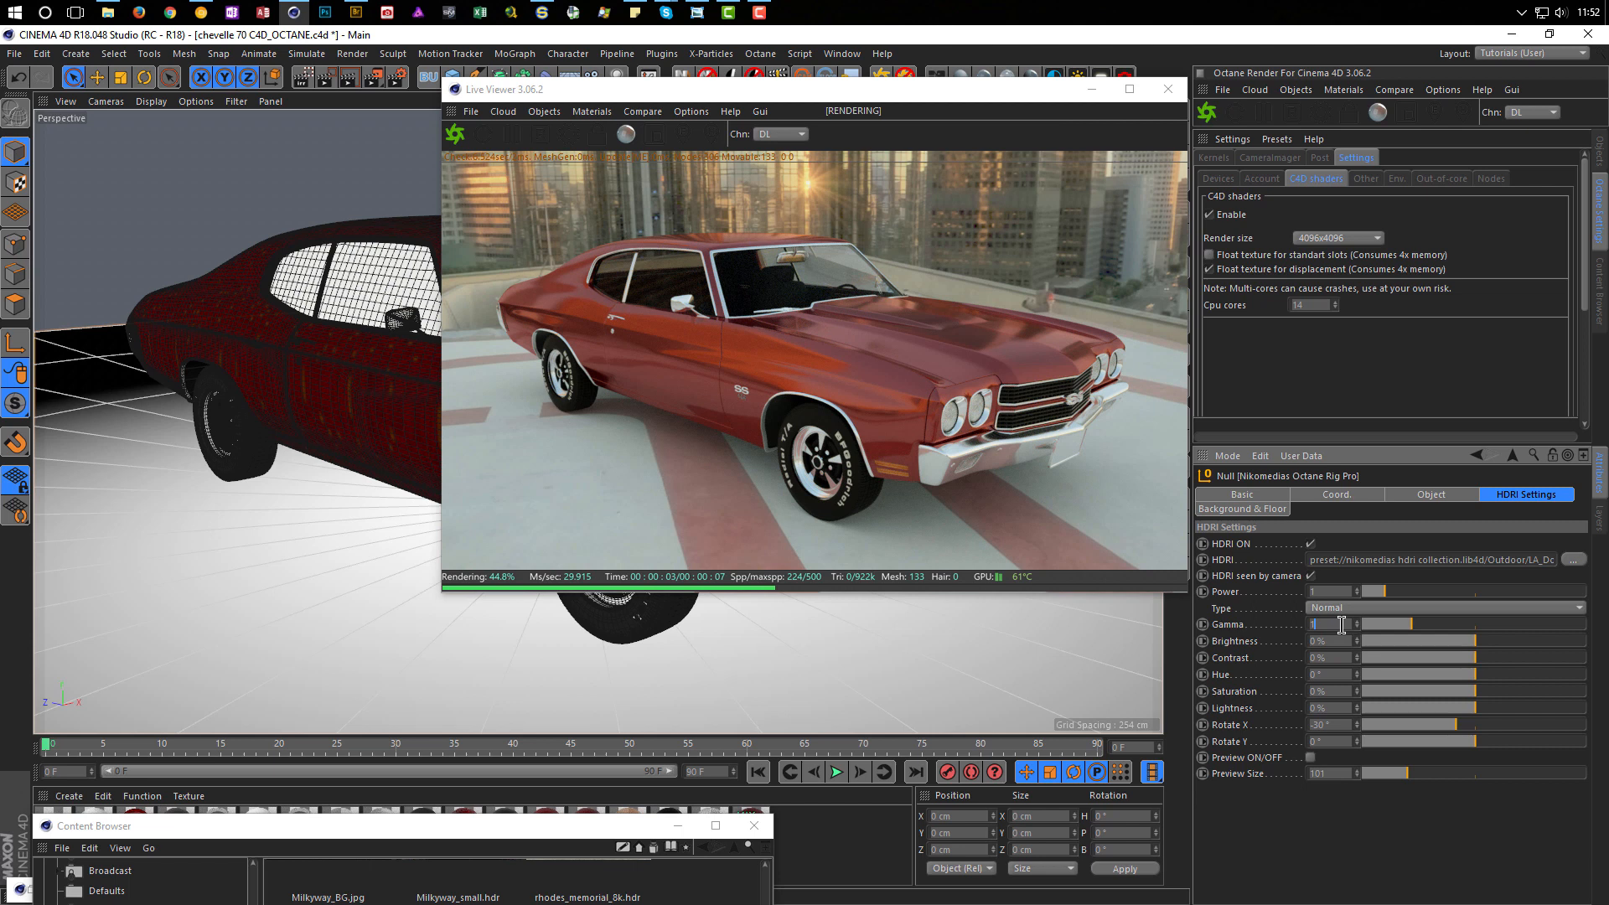
pyautogui.press('Return')
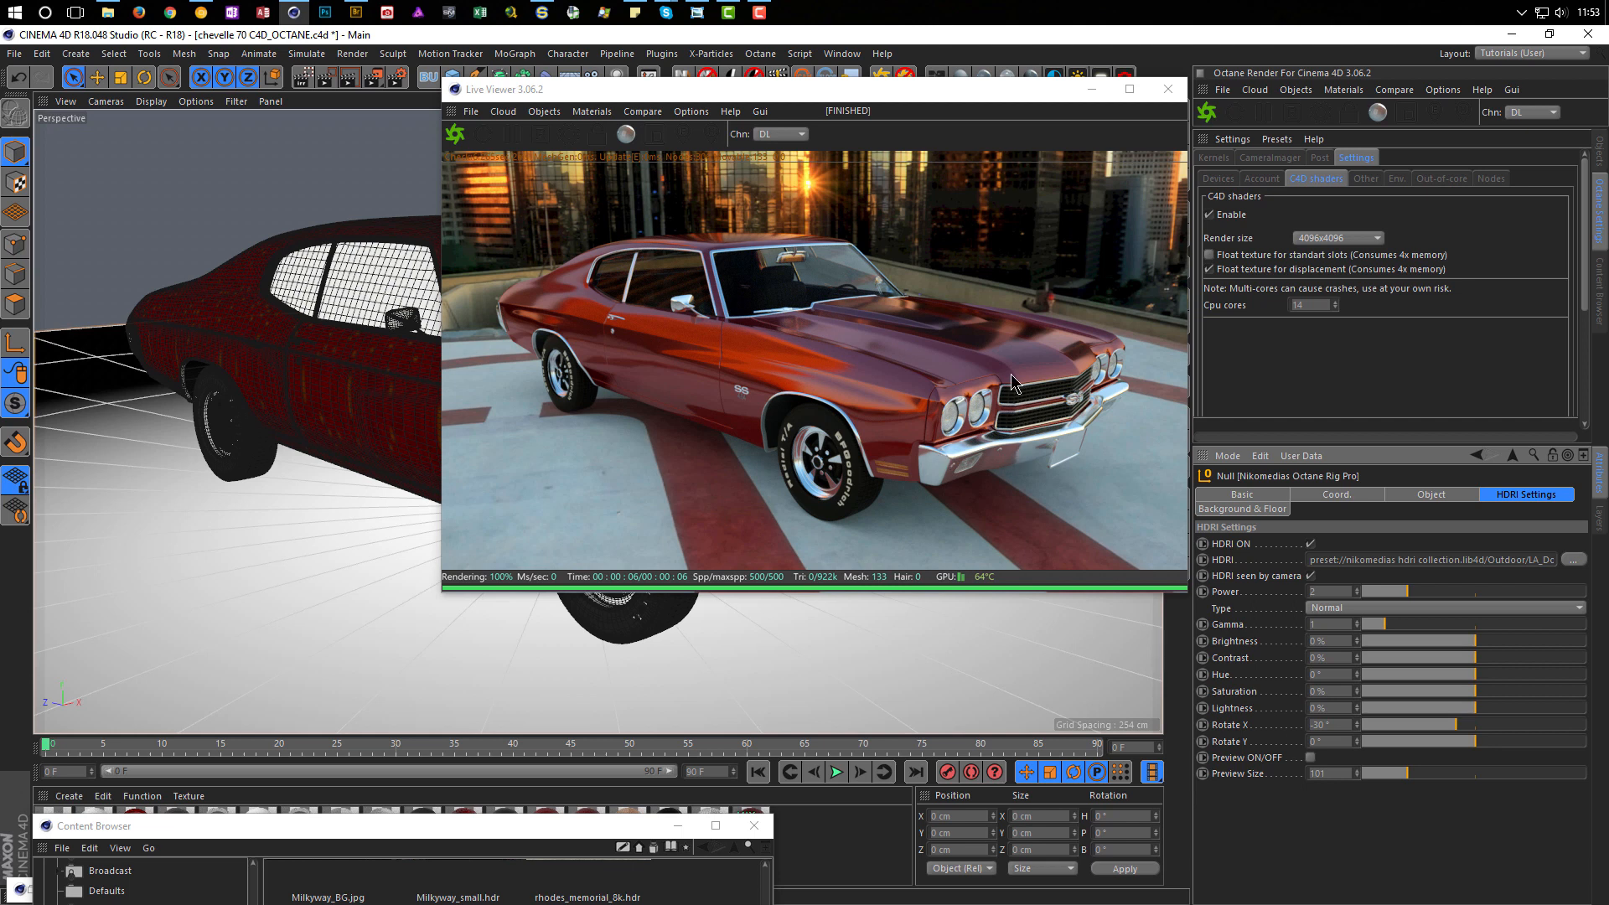
# Step: Close the leftover Content Browser and minimized window, and reposition the Live Viewer to free the material list and attributes
pyautogui.moveTo(951, 95); pyautogui.dragTo(1171, 177)
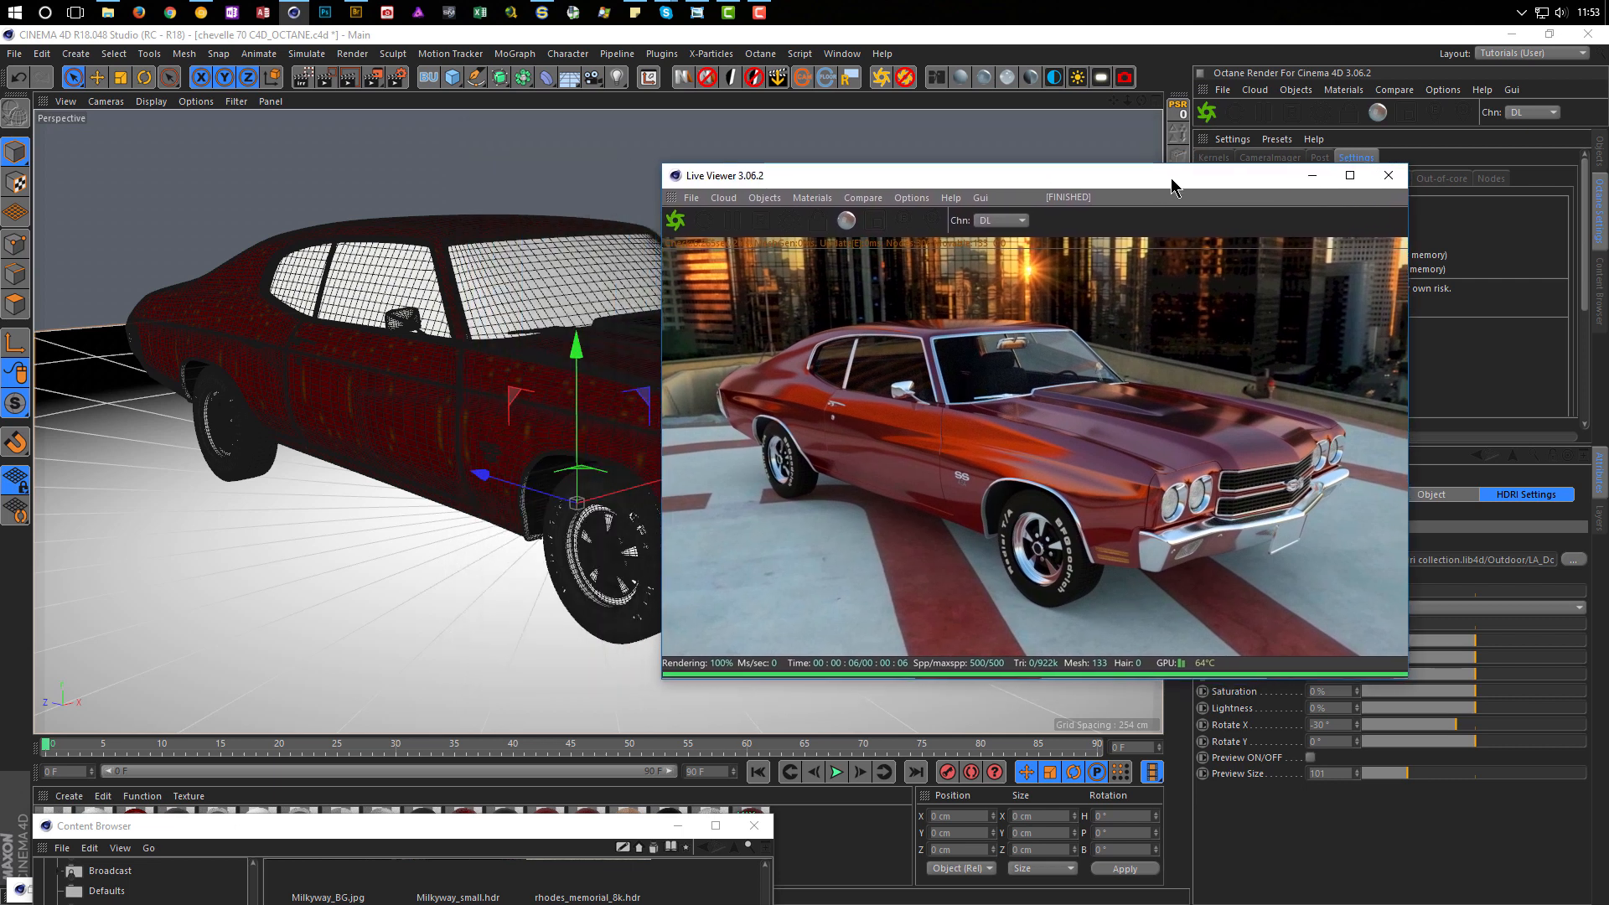
pyautogui.moveTo(581, 830); pyautogui.dragTo(585, 244)
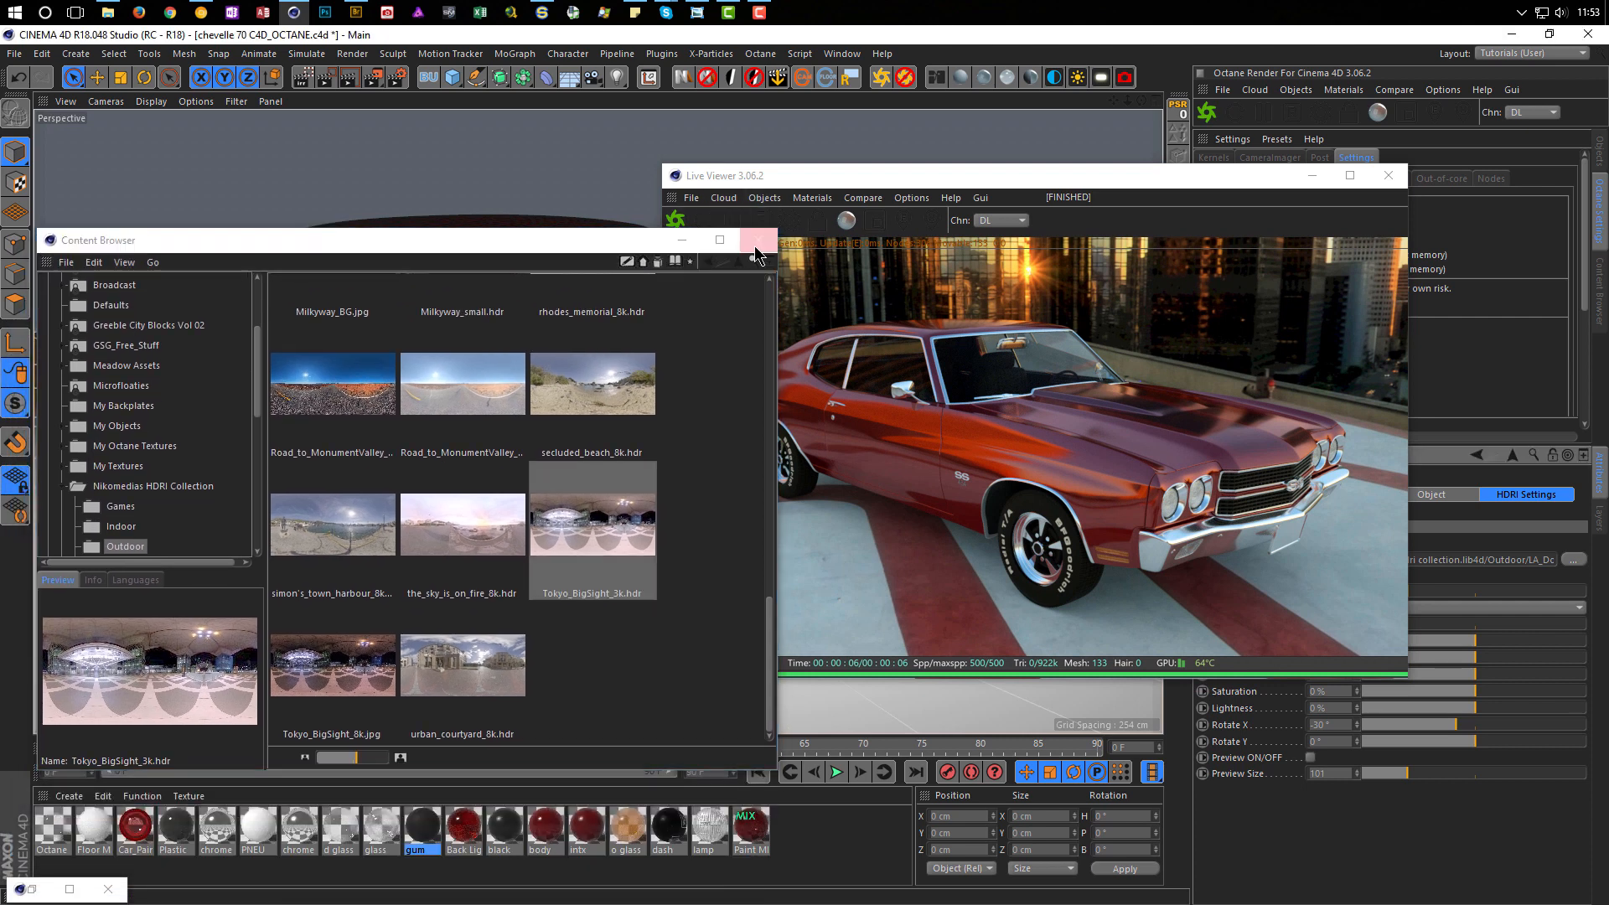
pyautogui.click(759, 239)
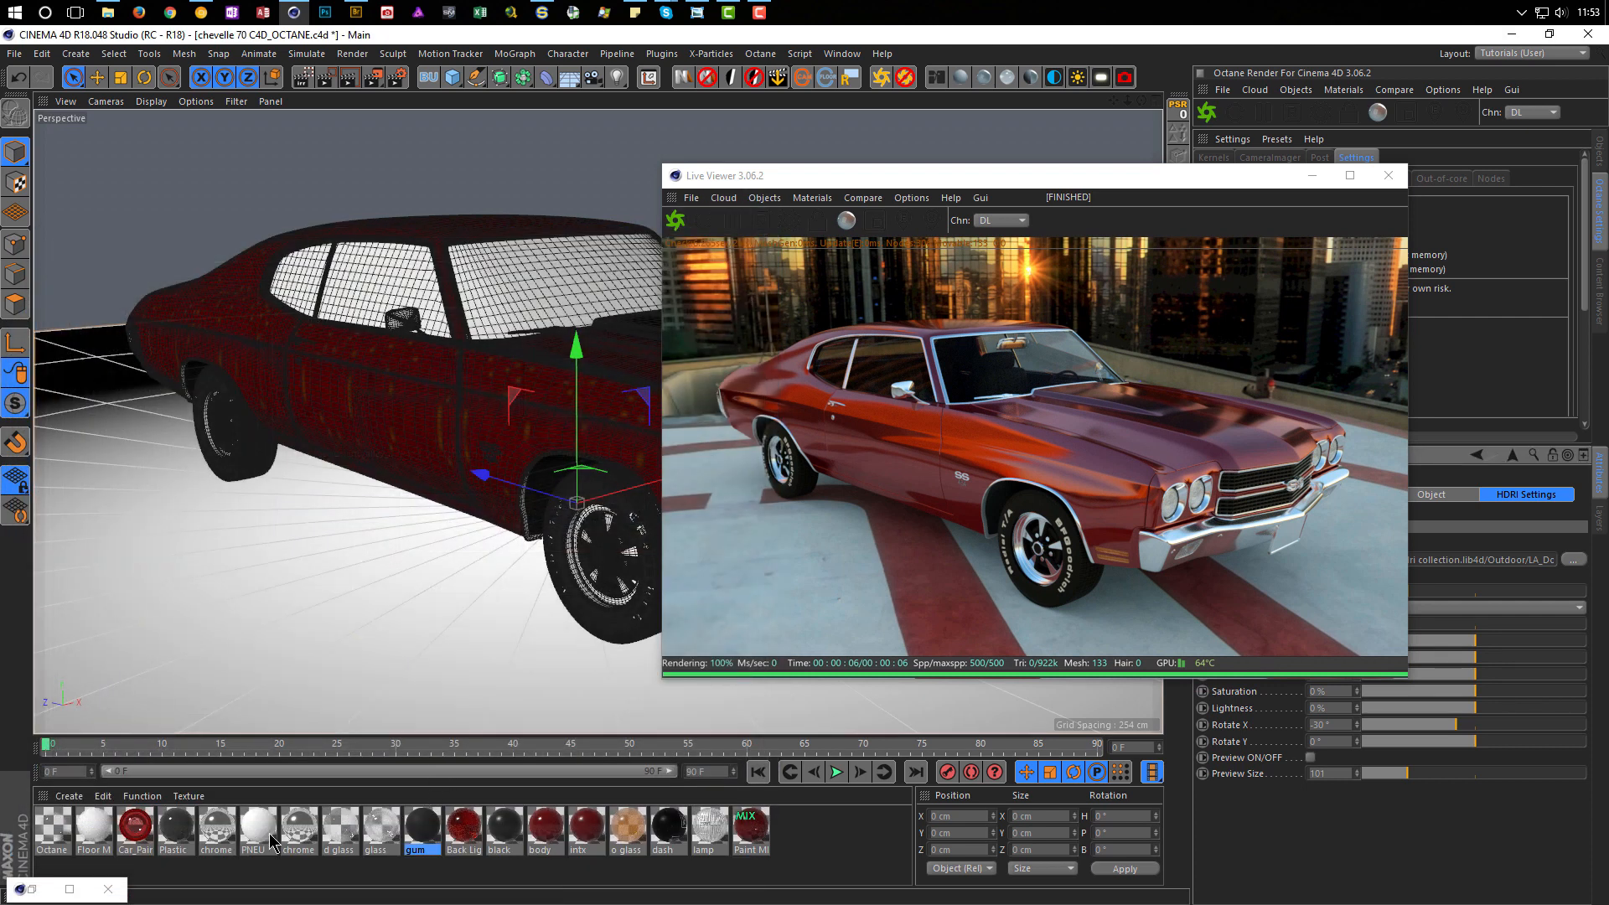
pyautogui.click(217, 830)
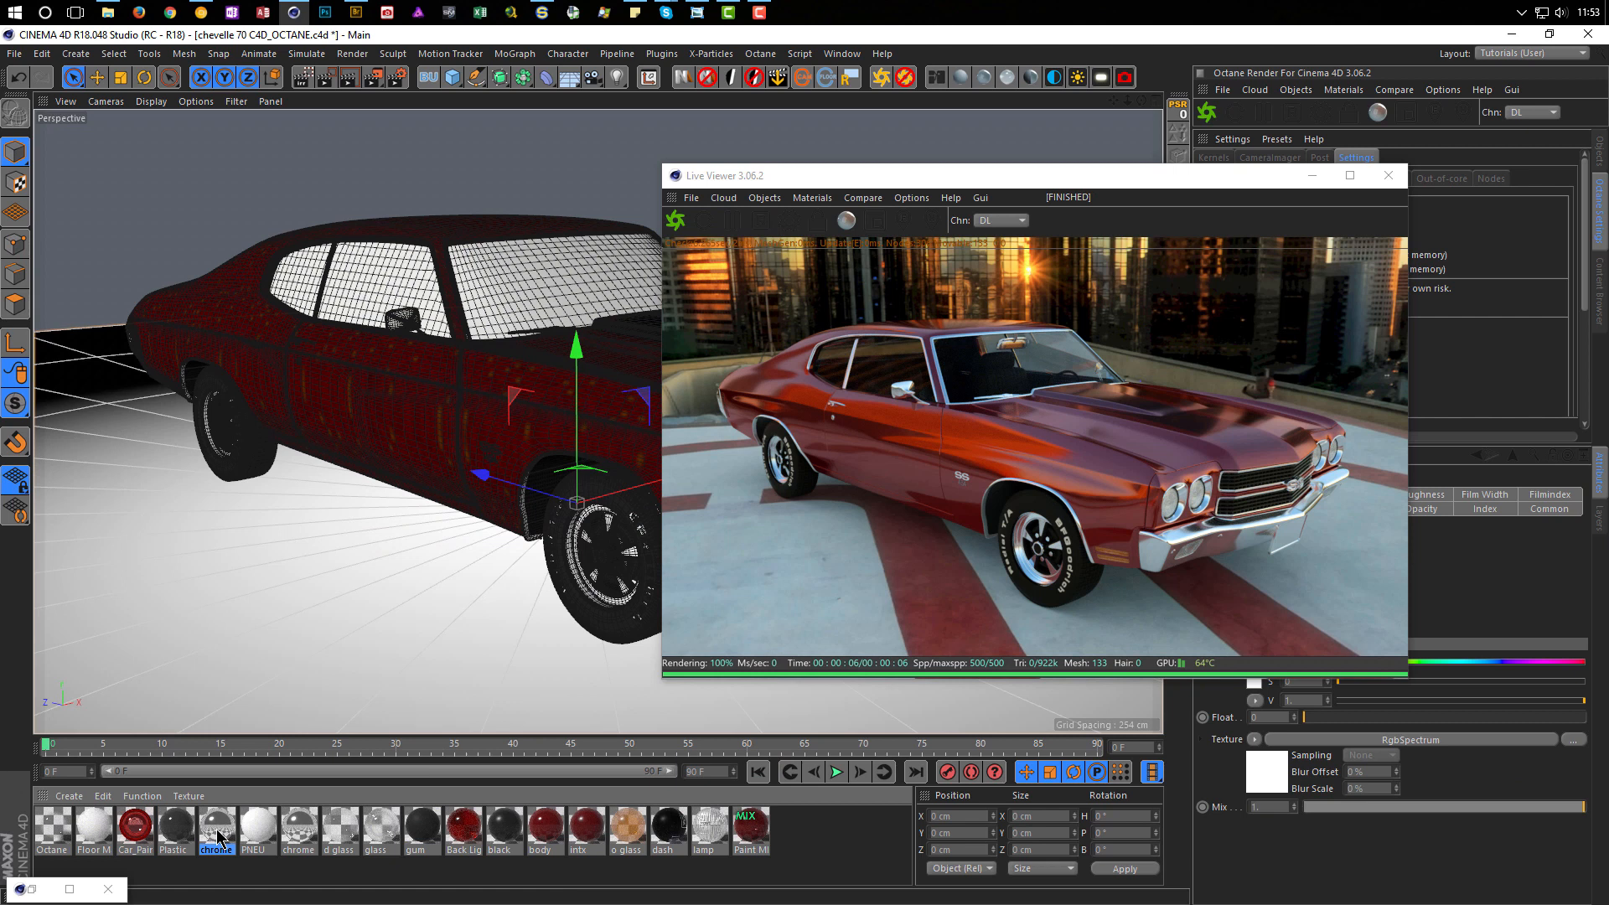
pyautogui.click(107, 889)
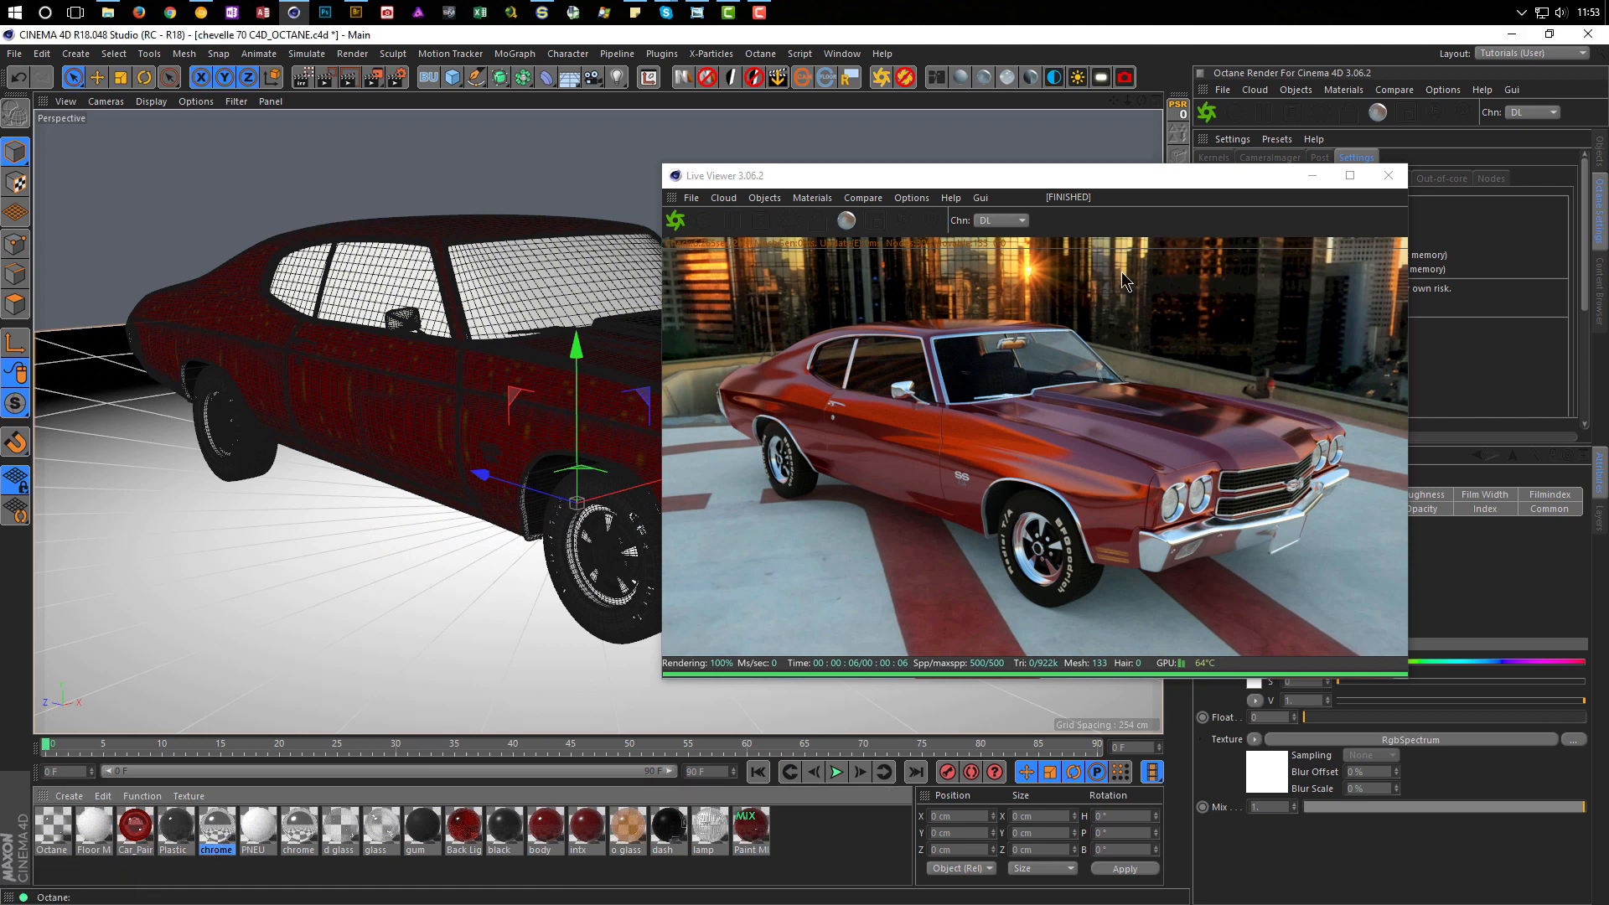
pyautogui.moveTo(1154, 186); pyautogui.dragTo(948, 142)
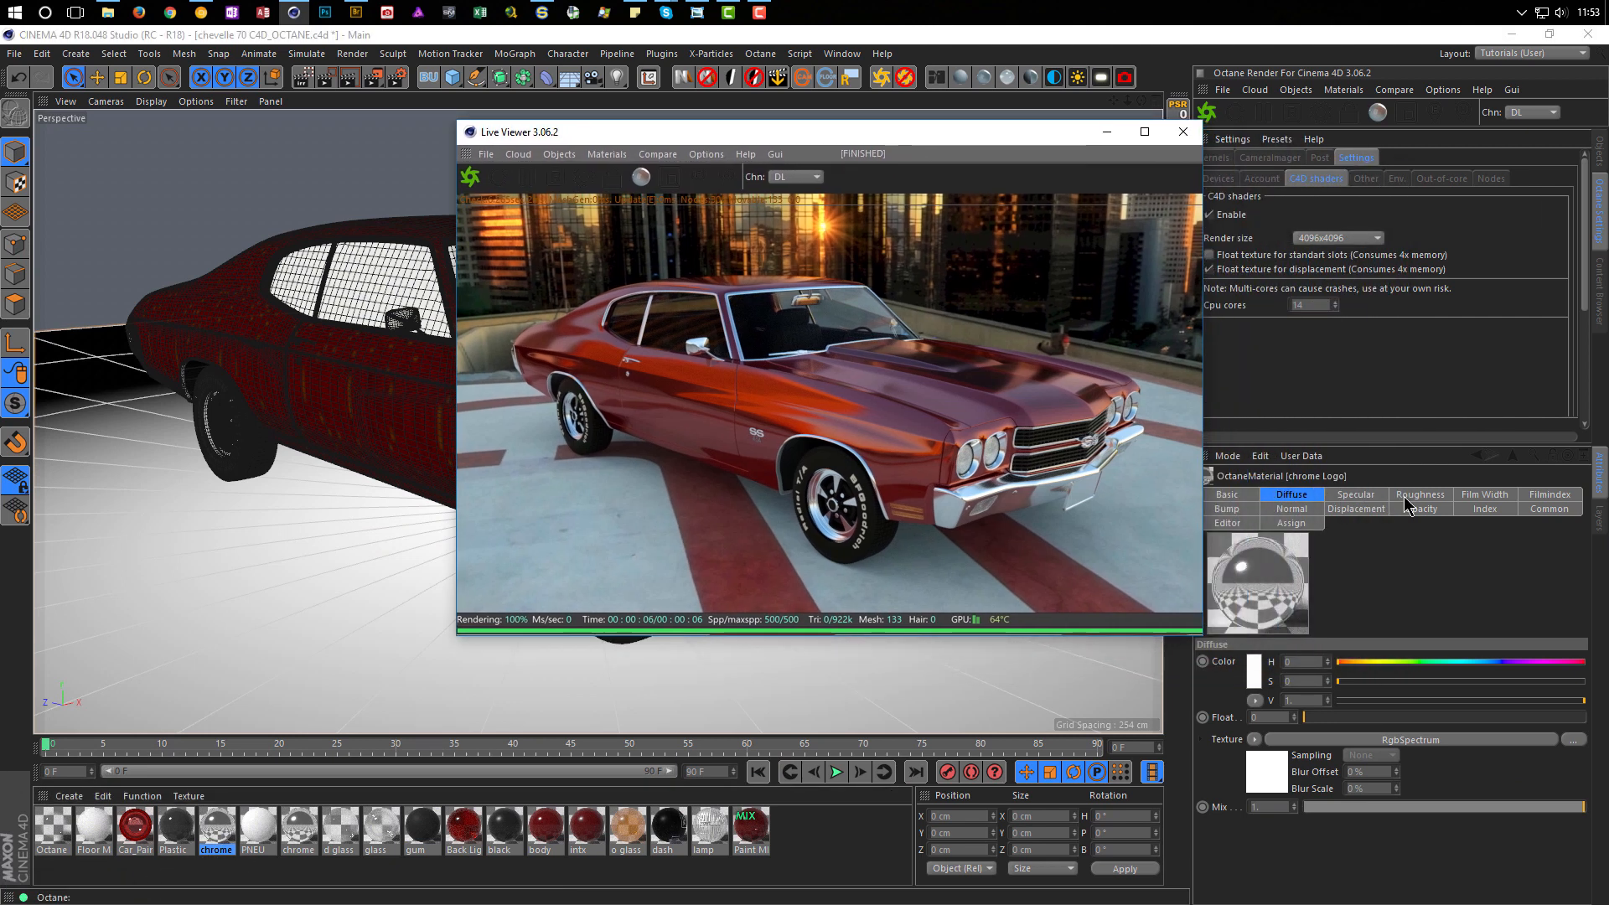
# Step: Open the chrome material in the Octane Node Editor, align its FloatTexture node with the Roughness input and widen the node settings area
pyautogui.click(300, 830)
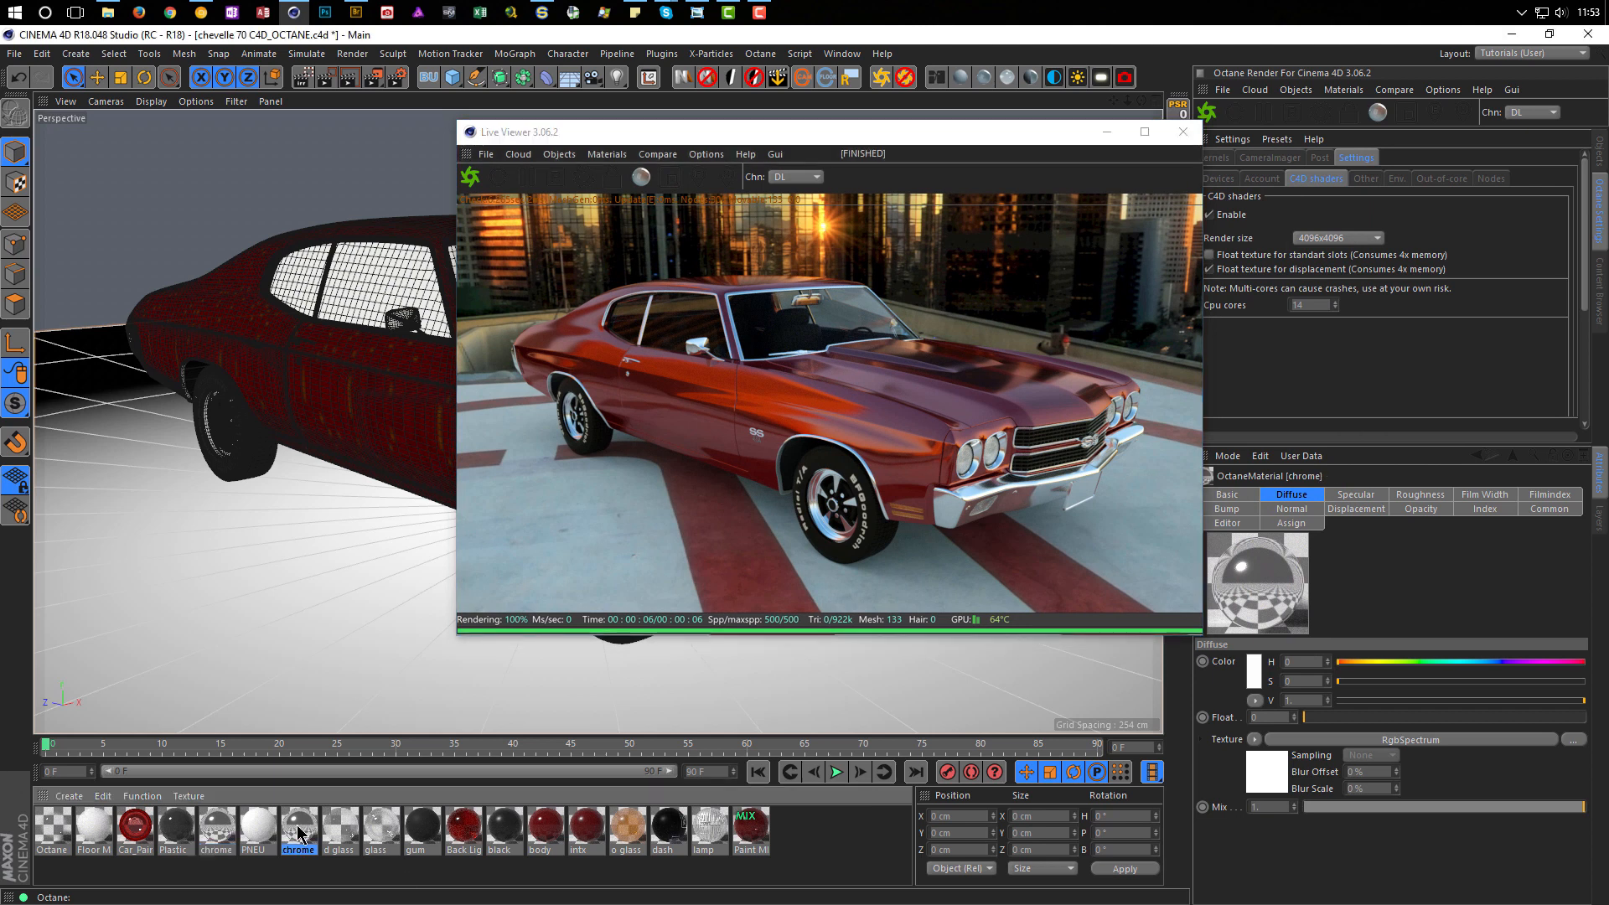
pyautogui.moveTo(830, 134); pyautogui.dragTo(1091, 168)
pyautogui.click(937, 77)
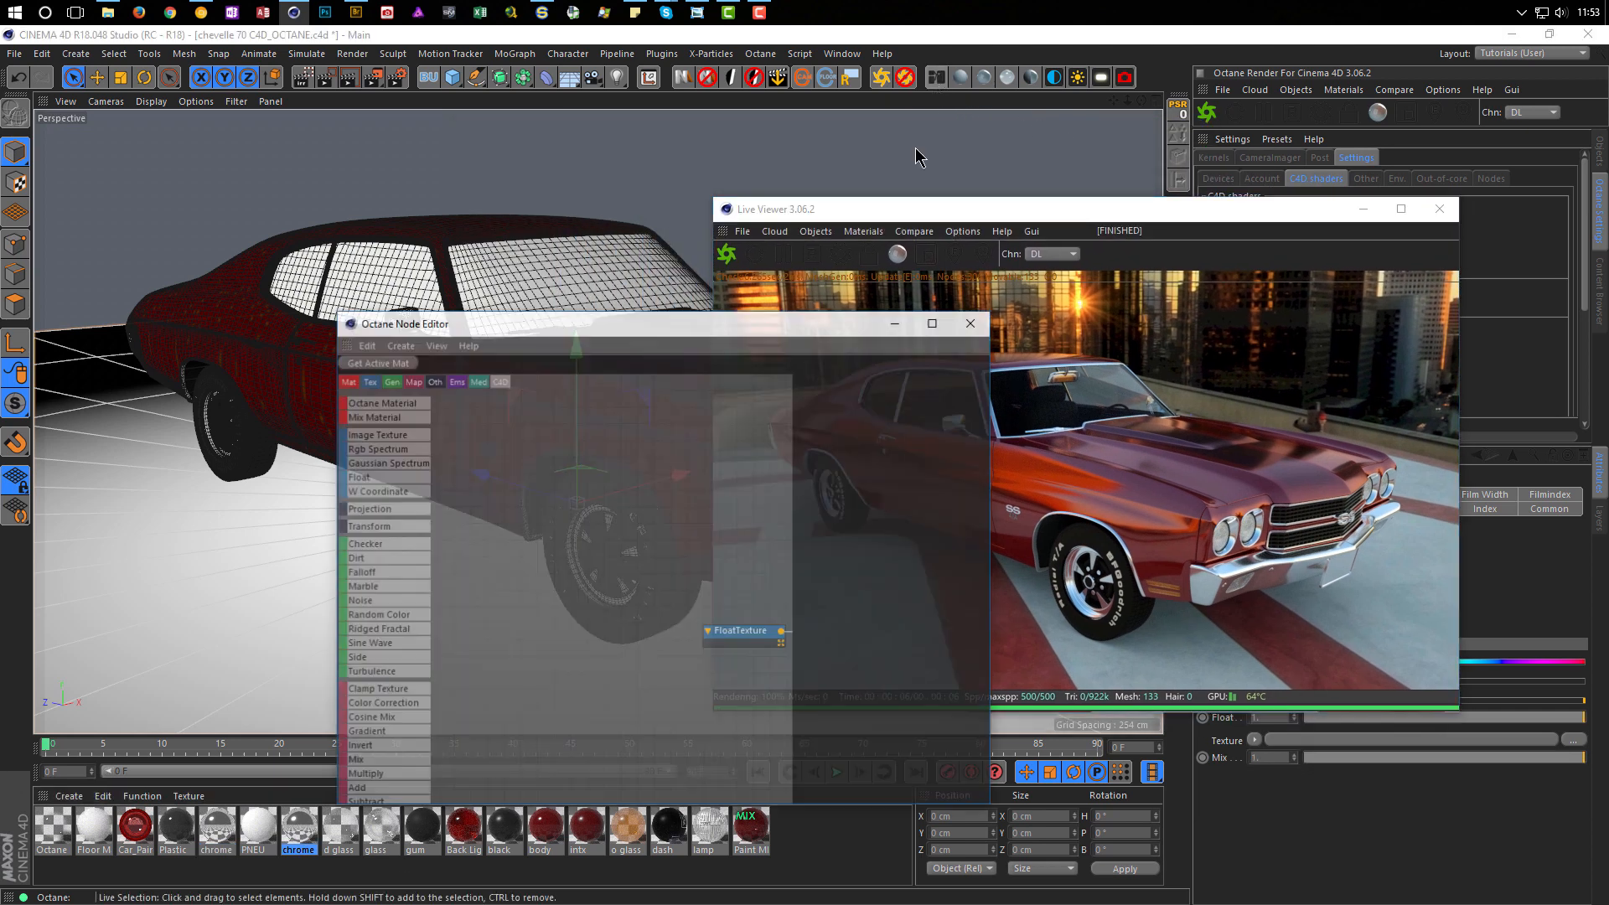
pyautogui.moveTo(679, 320); pyautogui.dragTo(481, 198)
pyautogui.moveTo(542, 442); pyautogui.dragTo(325, 401, button='middle')
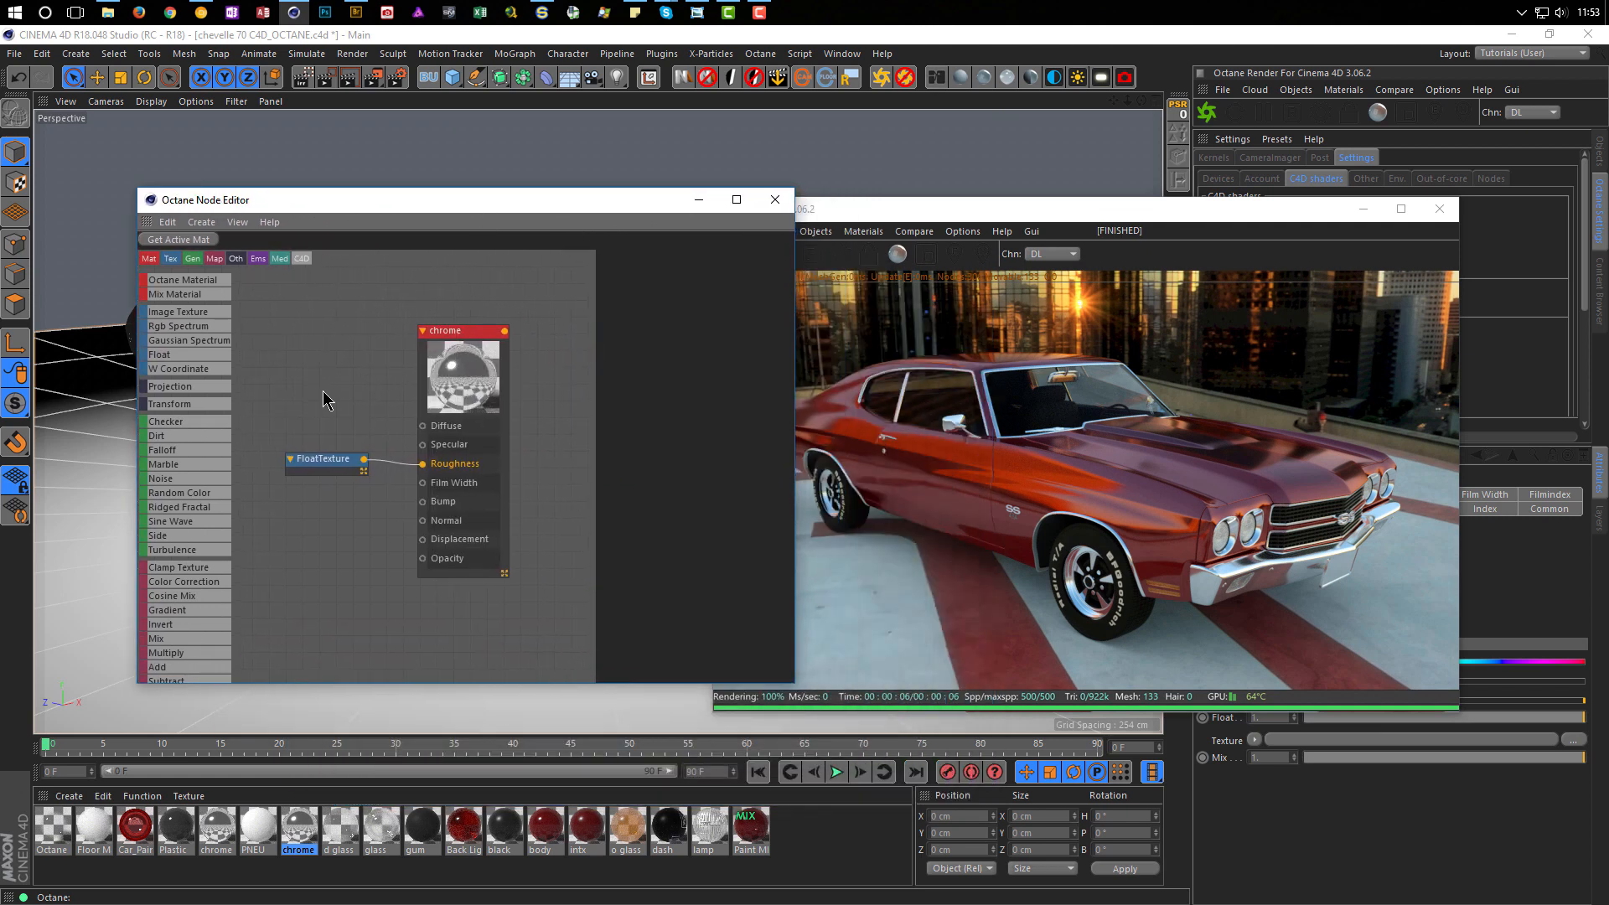
pyautogui.moveTo(345, 470); pyautogui.dragTo(350, 474)
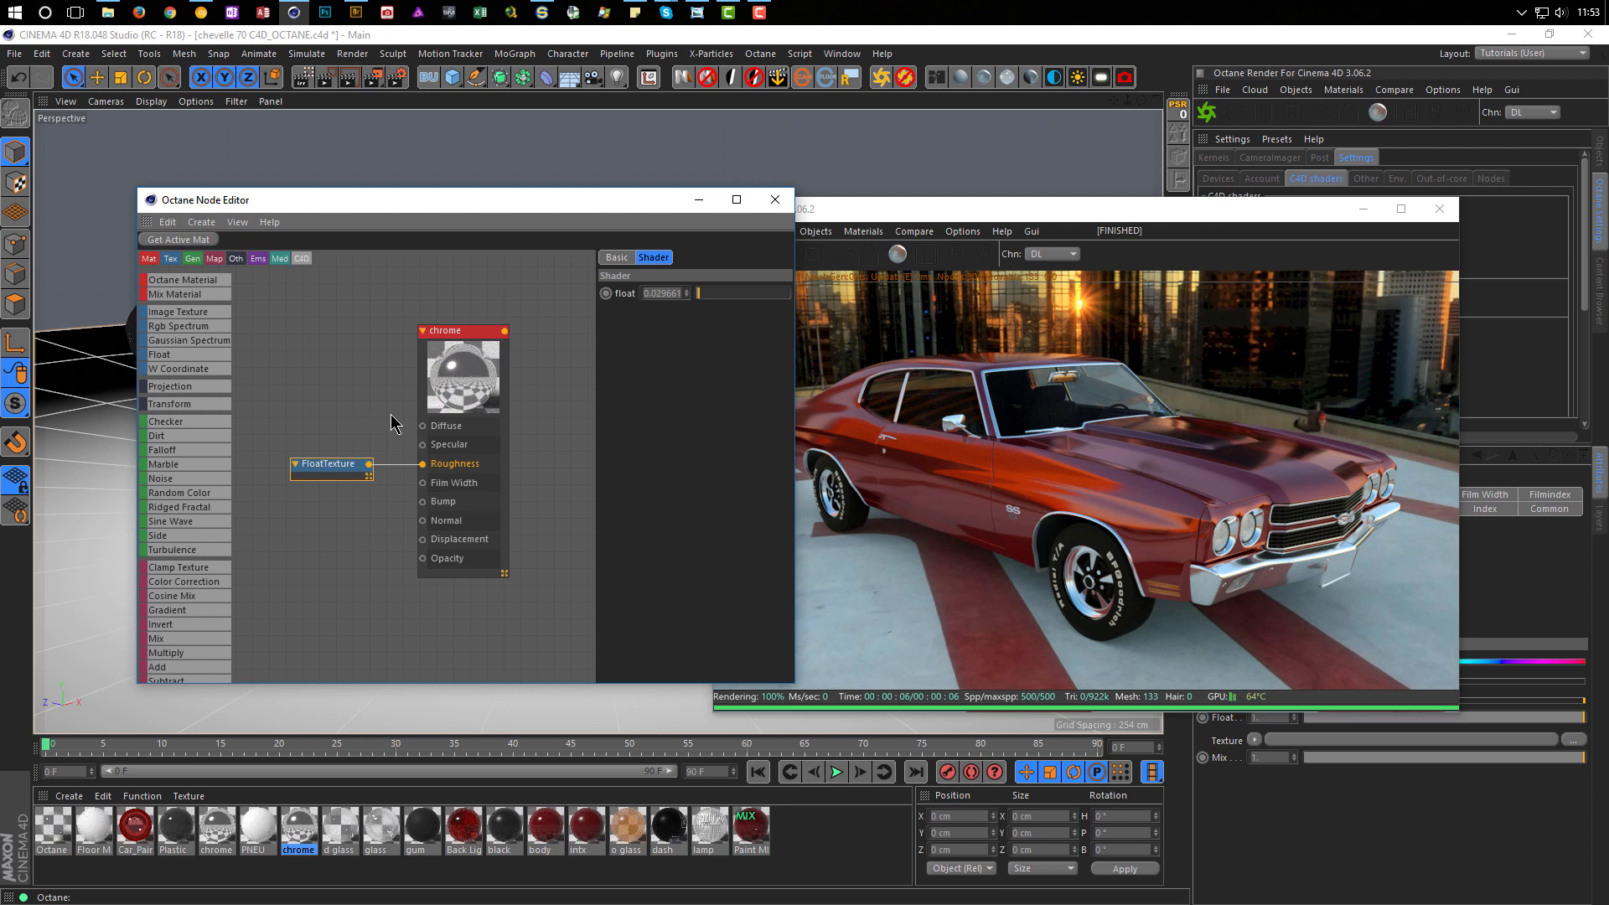
pyautogui.click(457, 335)
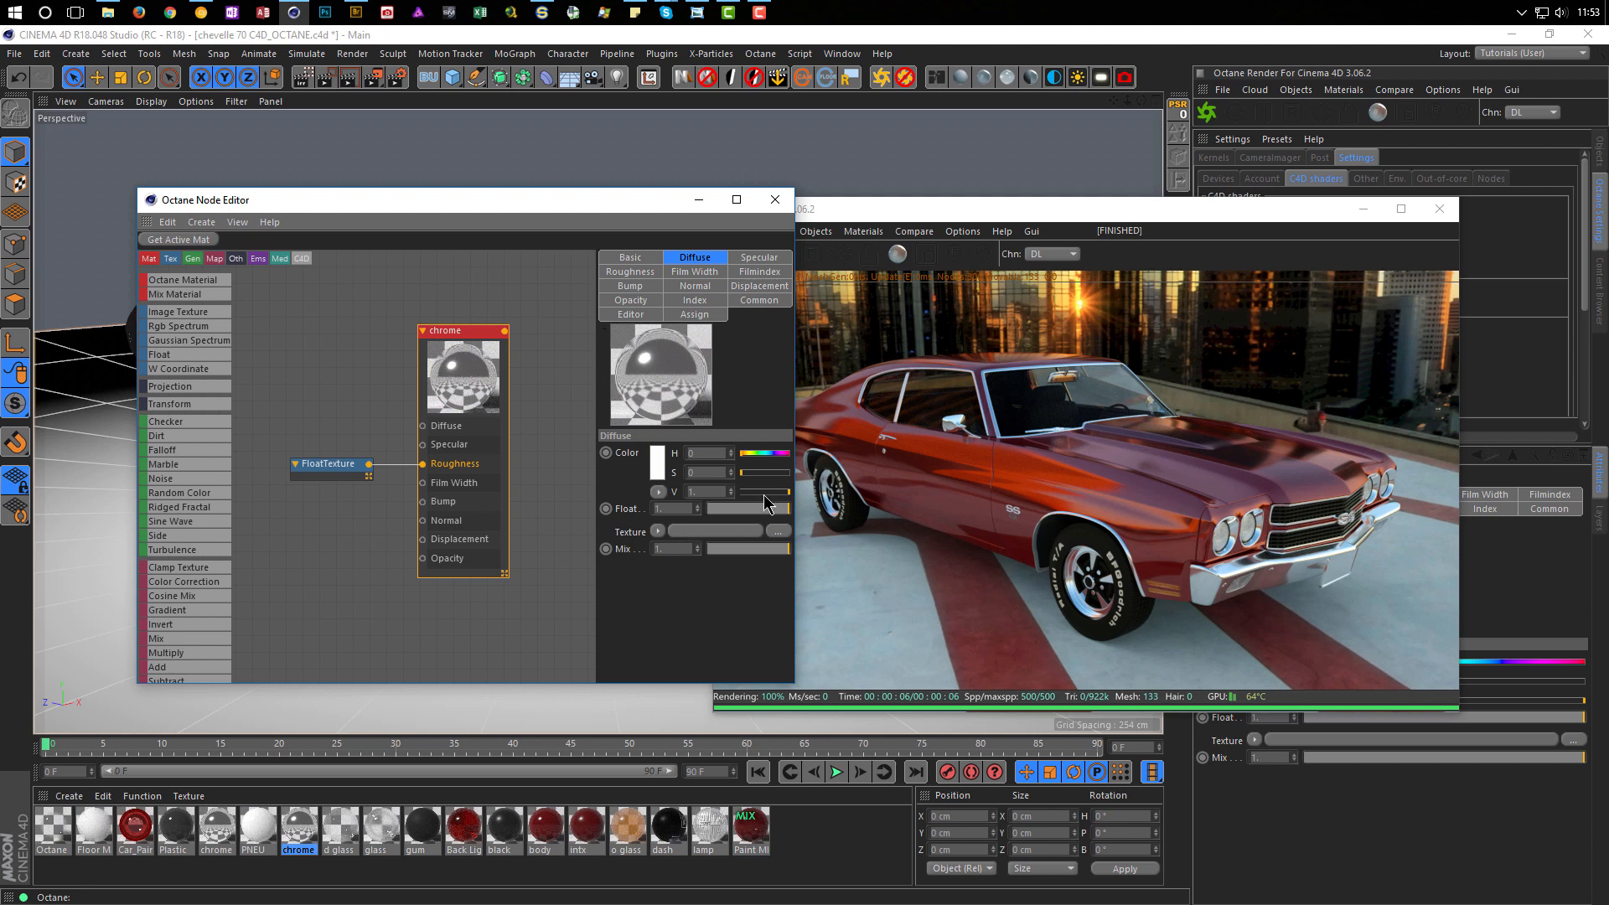
pyautogui.moveTo(796, 421); pyautogui.dragTo(817, 421)
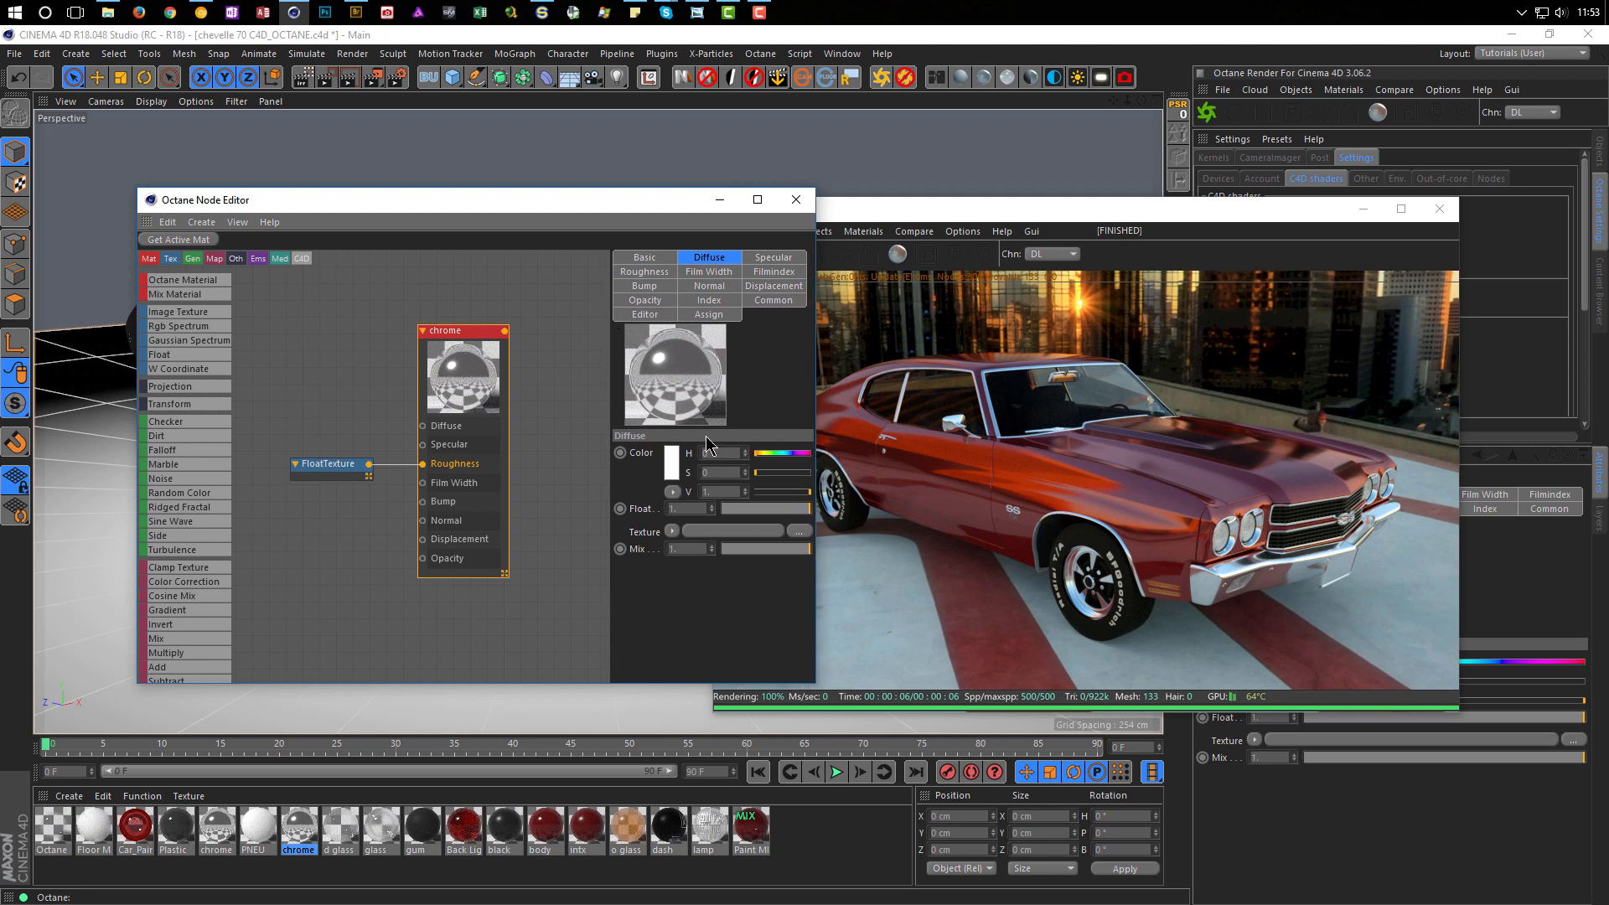
pyautogui.moveTo(610, 395); pyautogui.dragTo(575, 394)
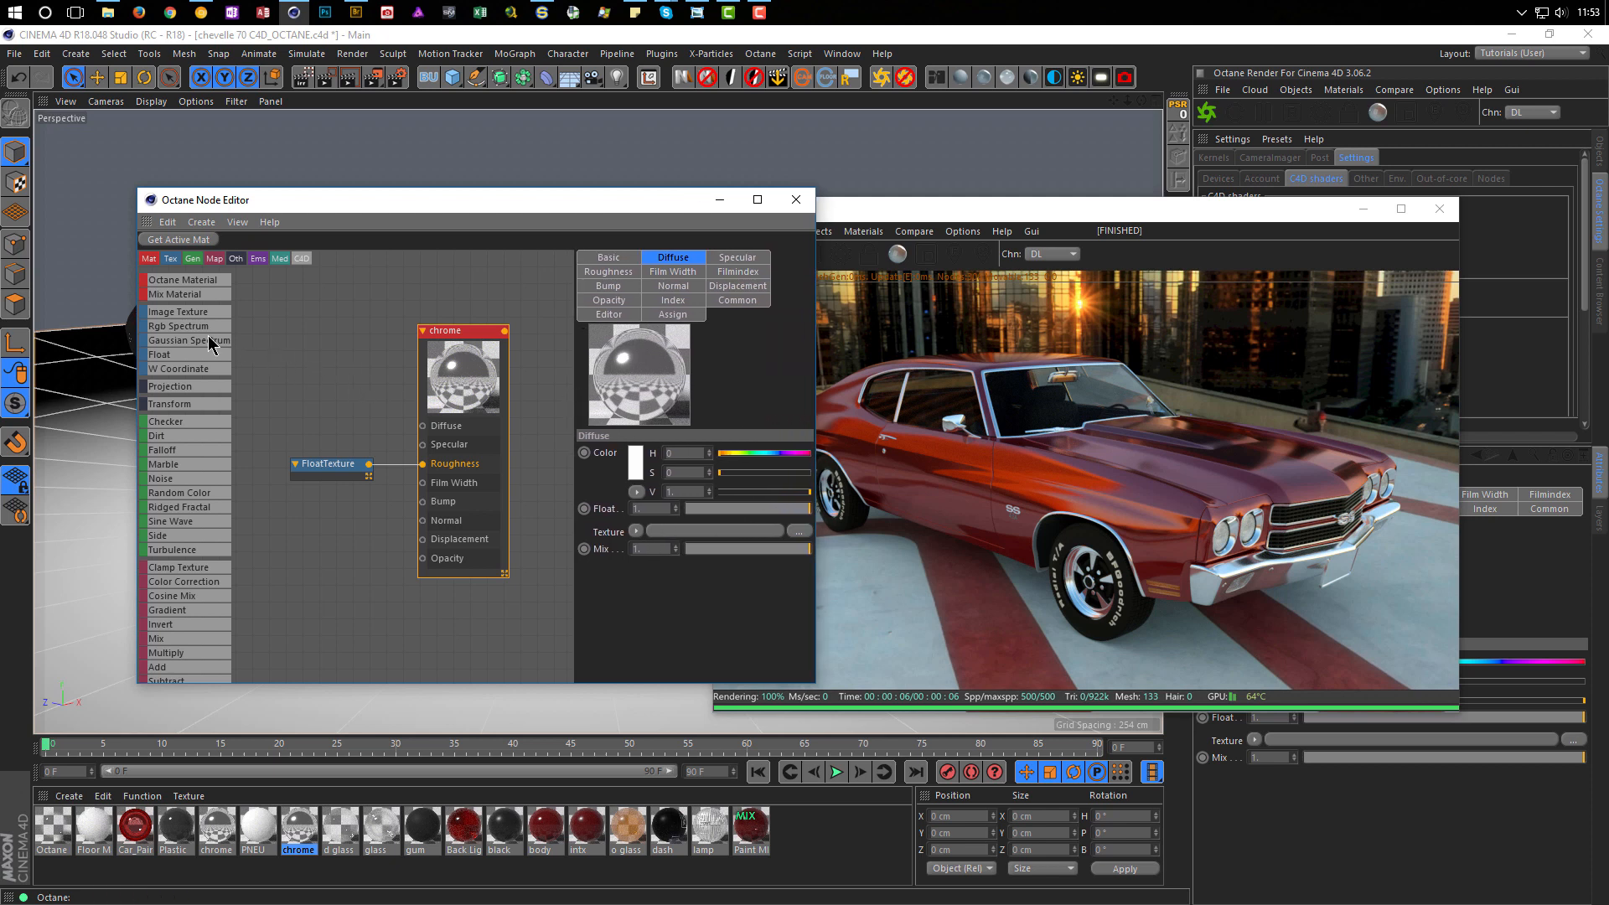
# Step: Connect an RGB Spectrum node to the chrome material's Diffuse input and set its V value to 1
pyautogui.moveTo(189, 331); pyautogui.dragTo(422, 463)
pyautogui.moveTo(341, 405); pyautogui.dragTo(344, 411)
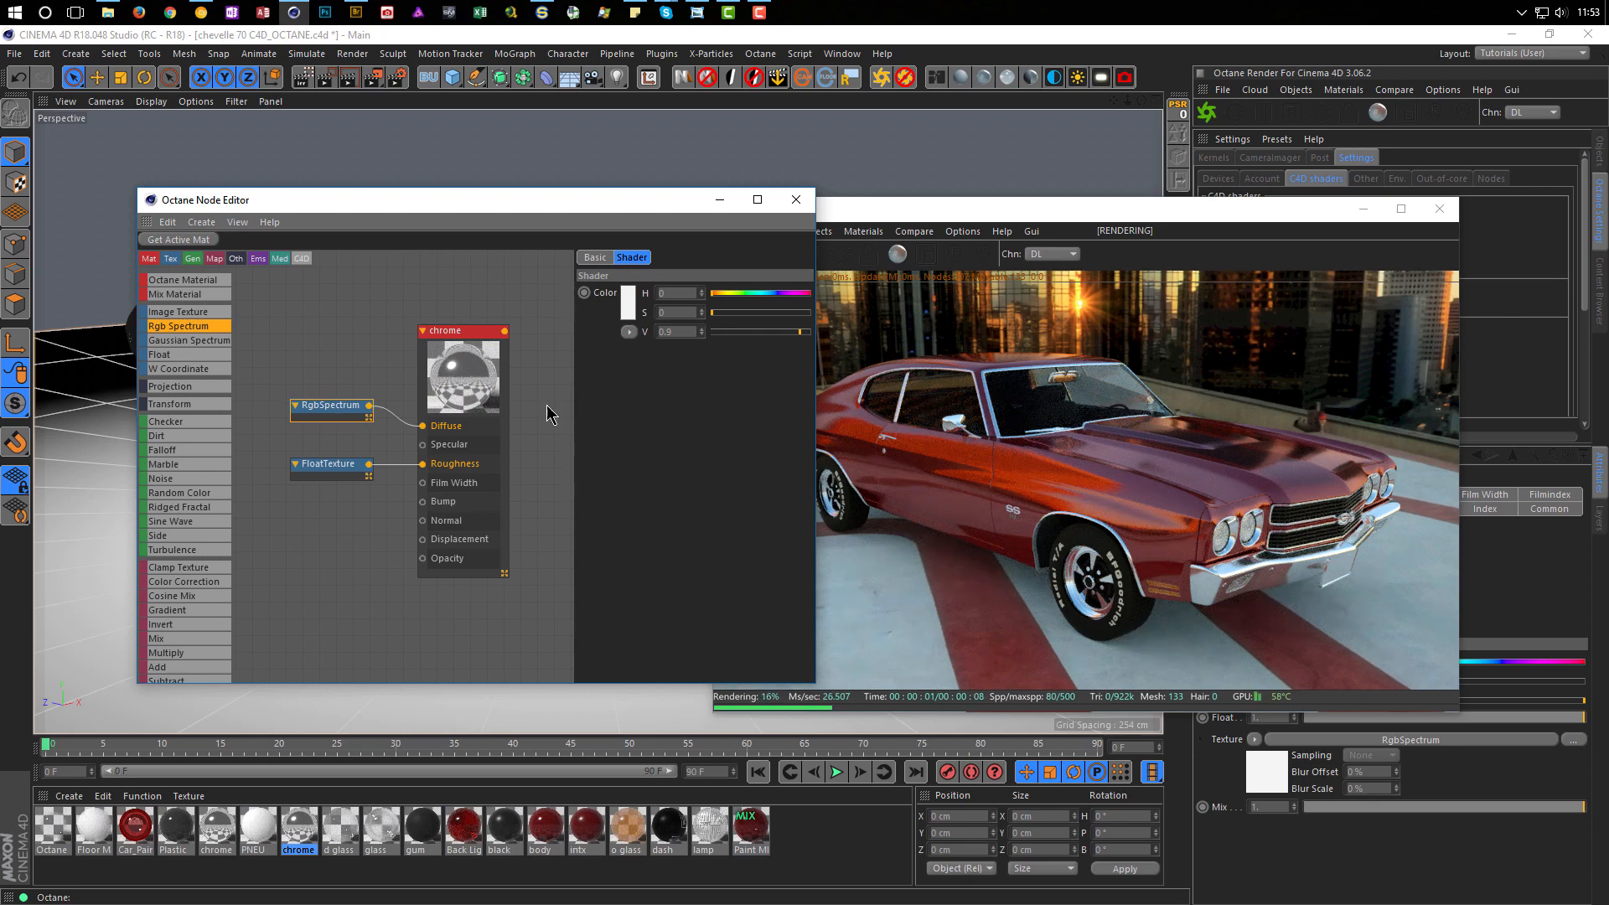
pyautogui.moveTo(800, 332)
pyautogui.mouseDown()
pyautogui.moveTo(733, 333)
pyautogui.moveTo(811, 337)
pyautogui.mouseUp()
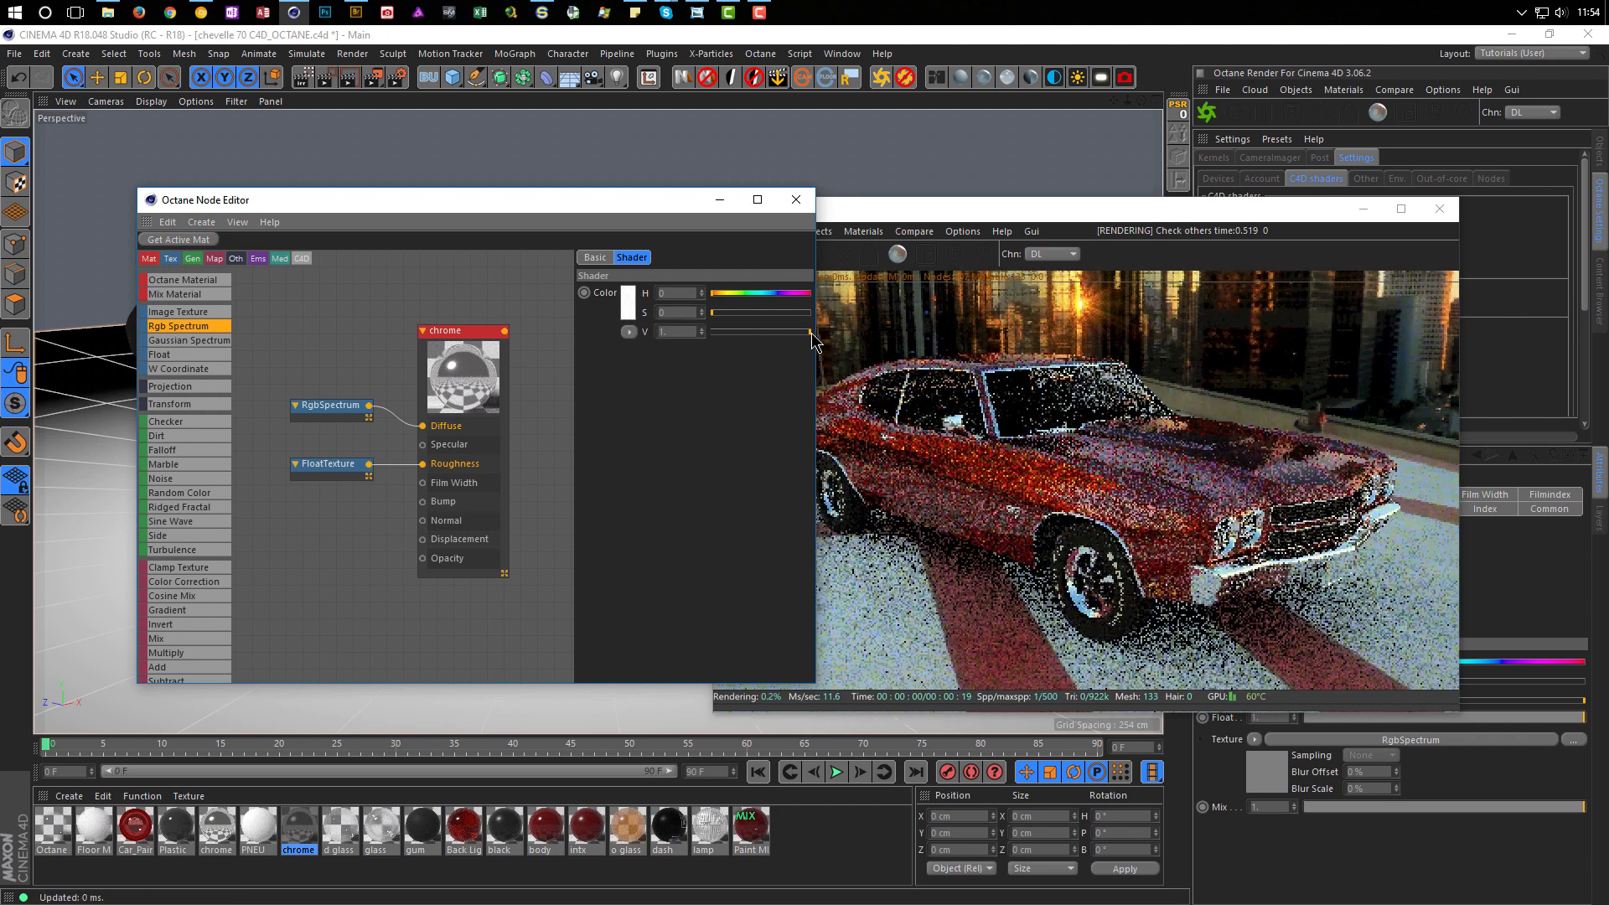
# Step: Raise the chrome material's Index to its maximum of 8
pyautogui.click(470, 348)
pyautogui.click(673, 301)
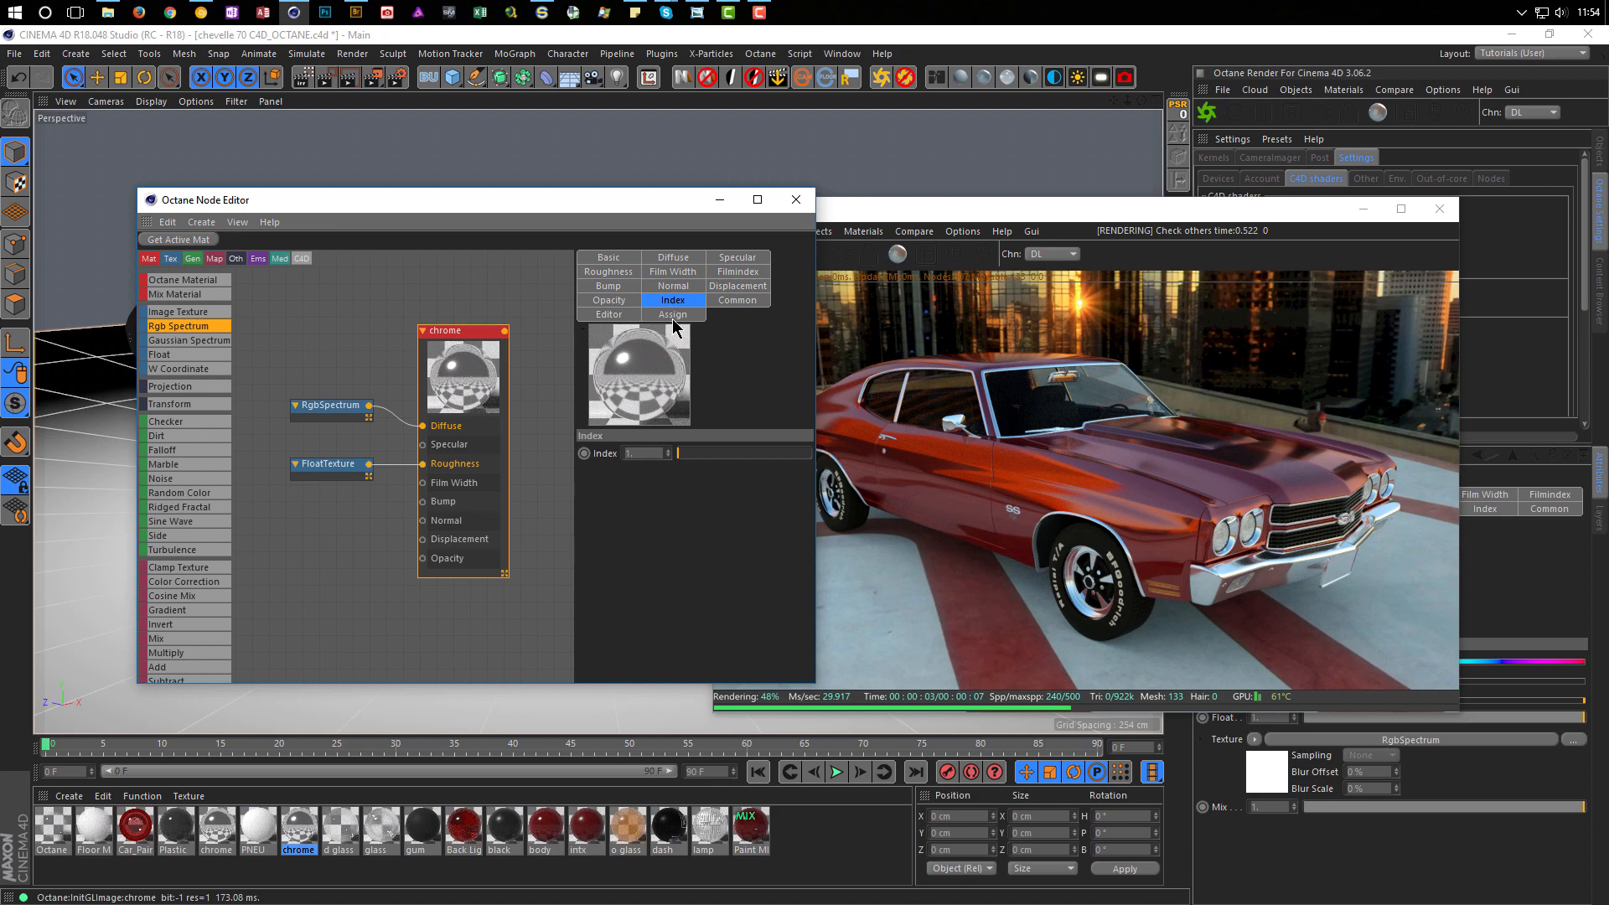
pyautogui.moveTo(684, 457); pyautogui.dragTo(811, 453)
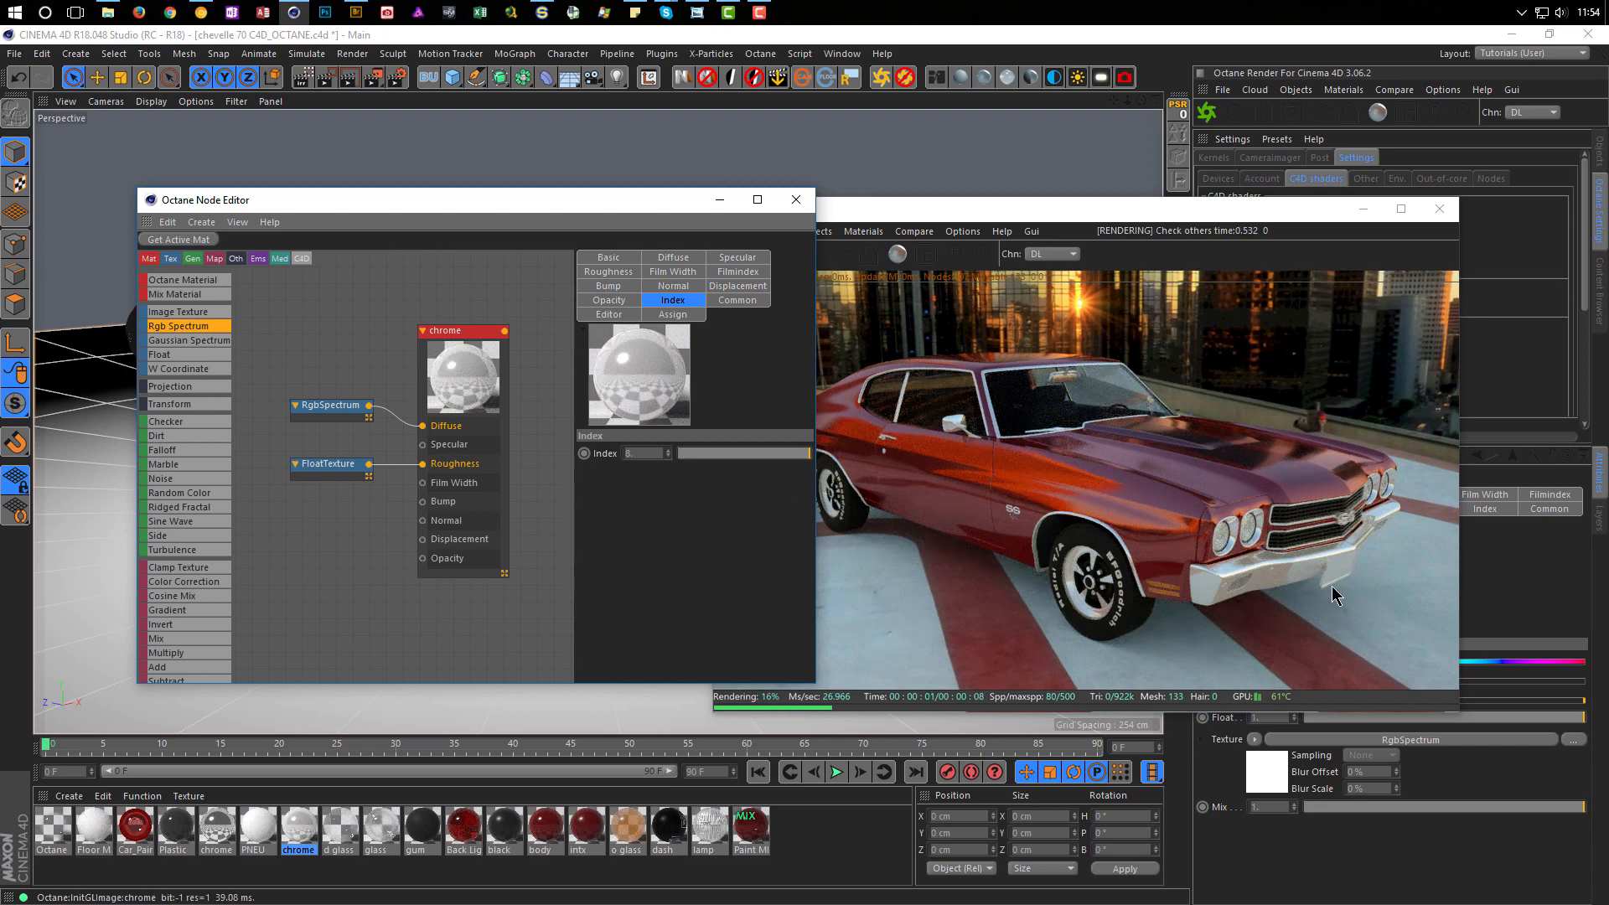
# Step: Darken the chrome's RGB Spectrum diffuse color by setting its V value to 0.01
pyautogui.click(340, 408)
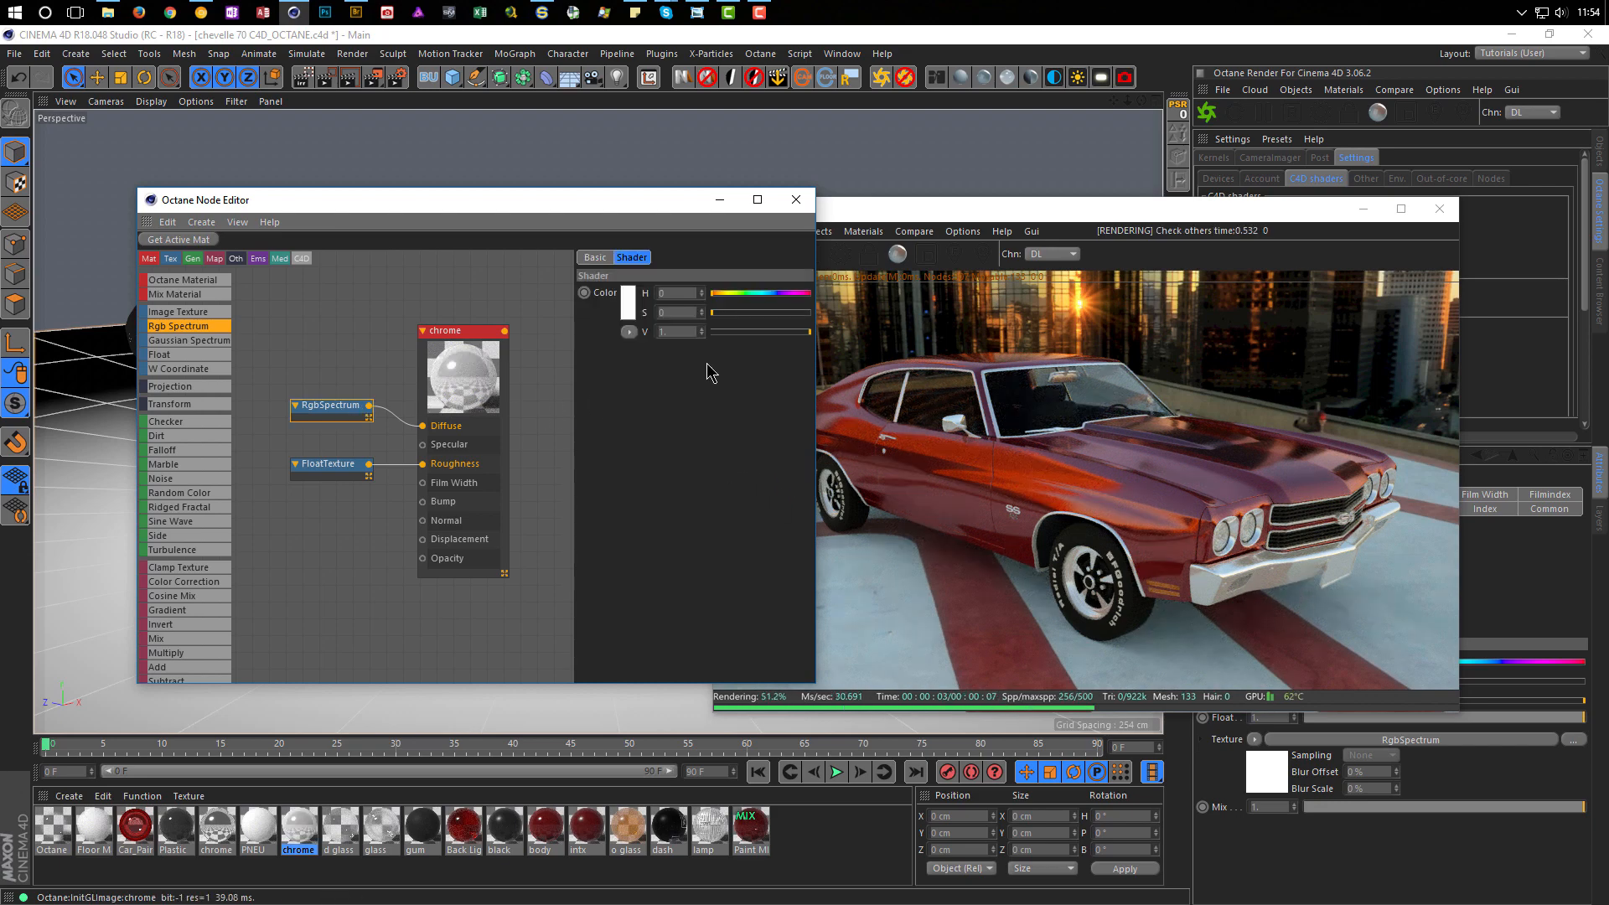
pyautogui.moveTo(761, 334); pyautogui.dragTo(719, 336)
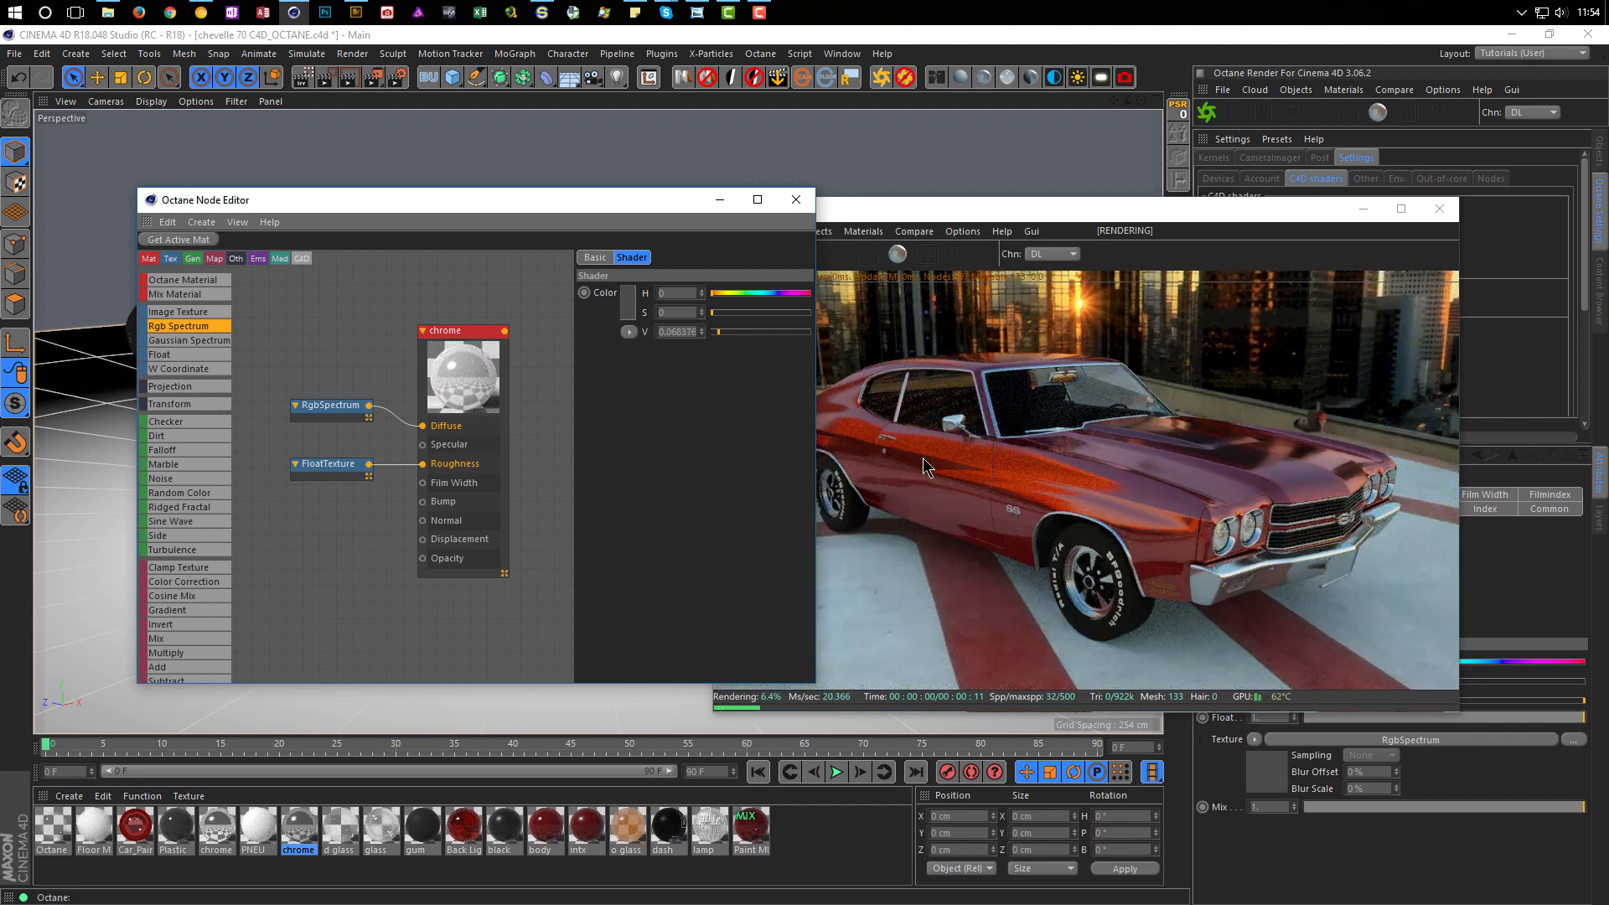
pyautogui.click(717, 334)
pyautogui.moveTo(716, 334); pyautogui.dragTo(713, 336)
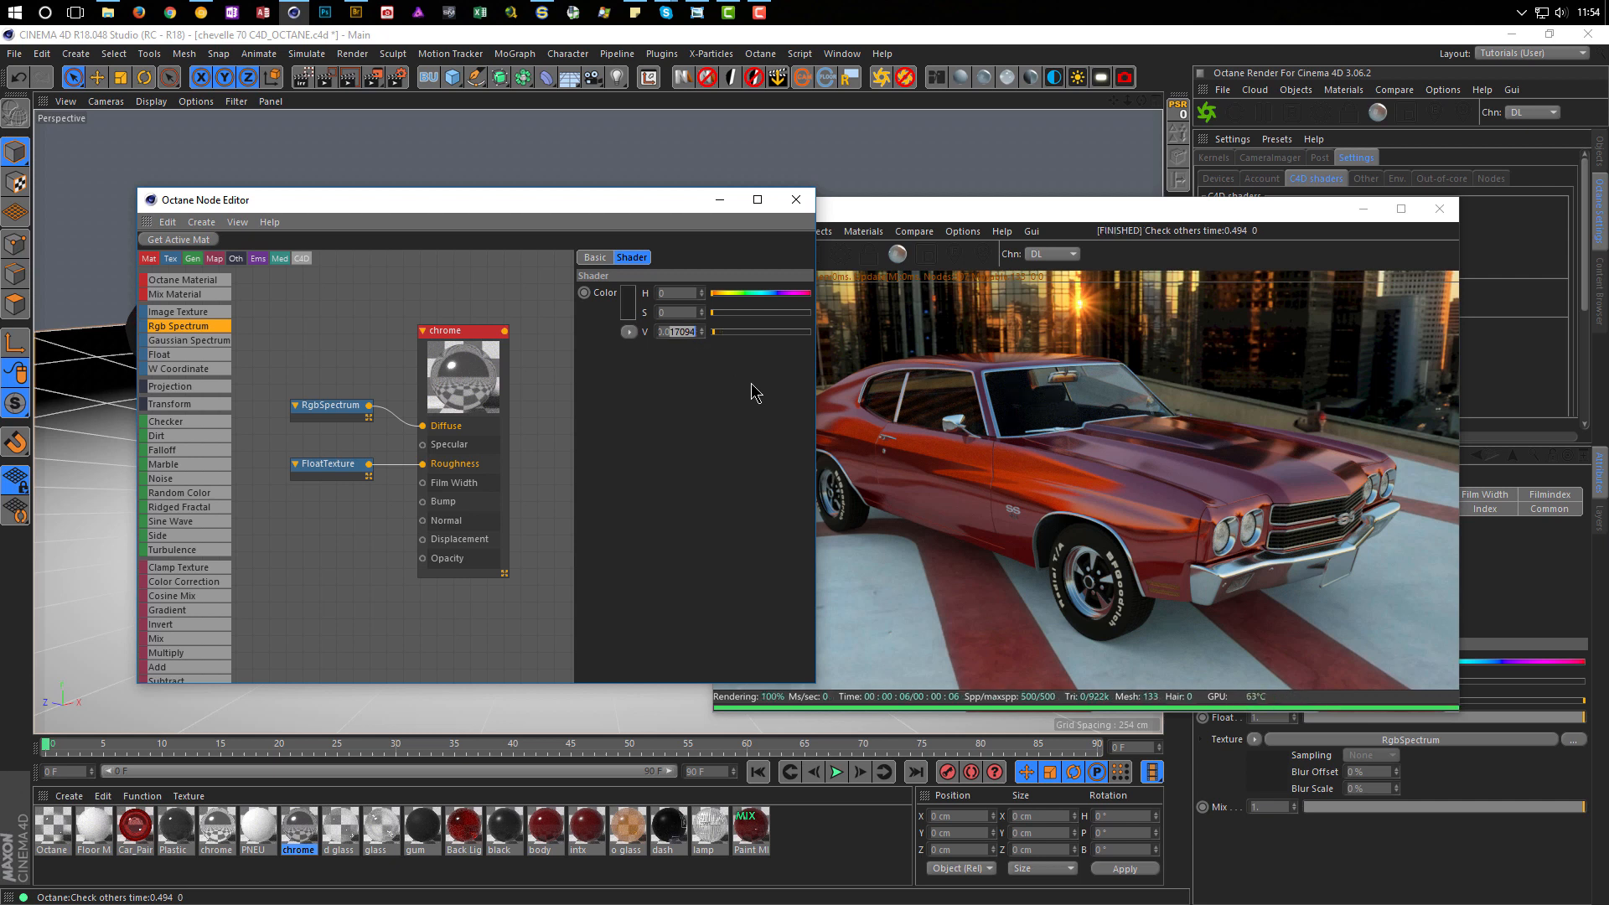
pyautogui.write('1')
pyautogui.press('Return')
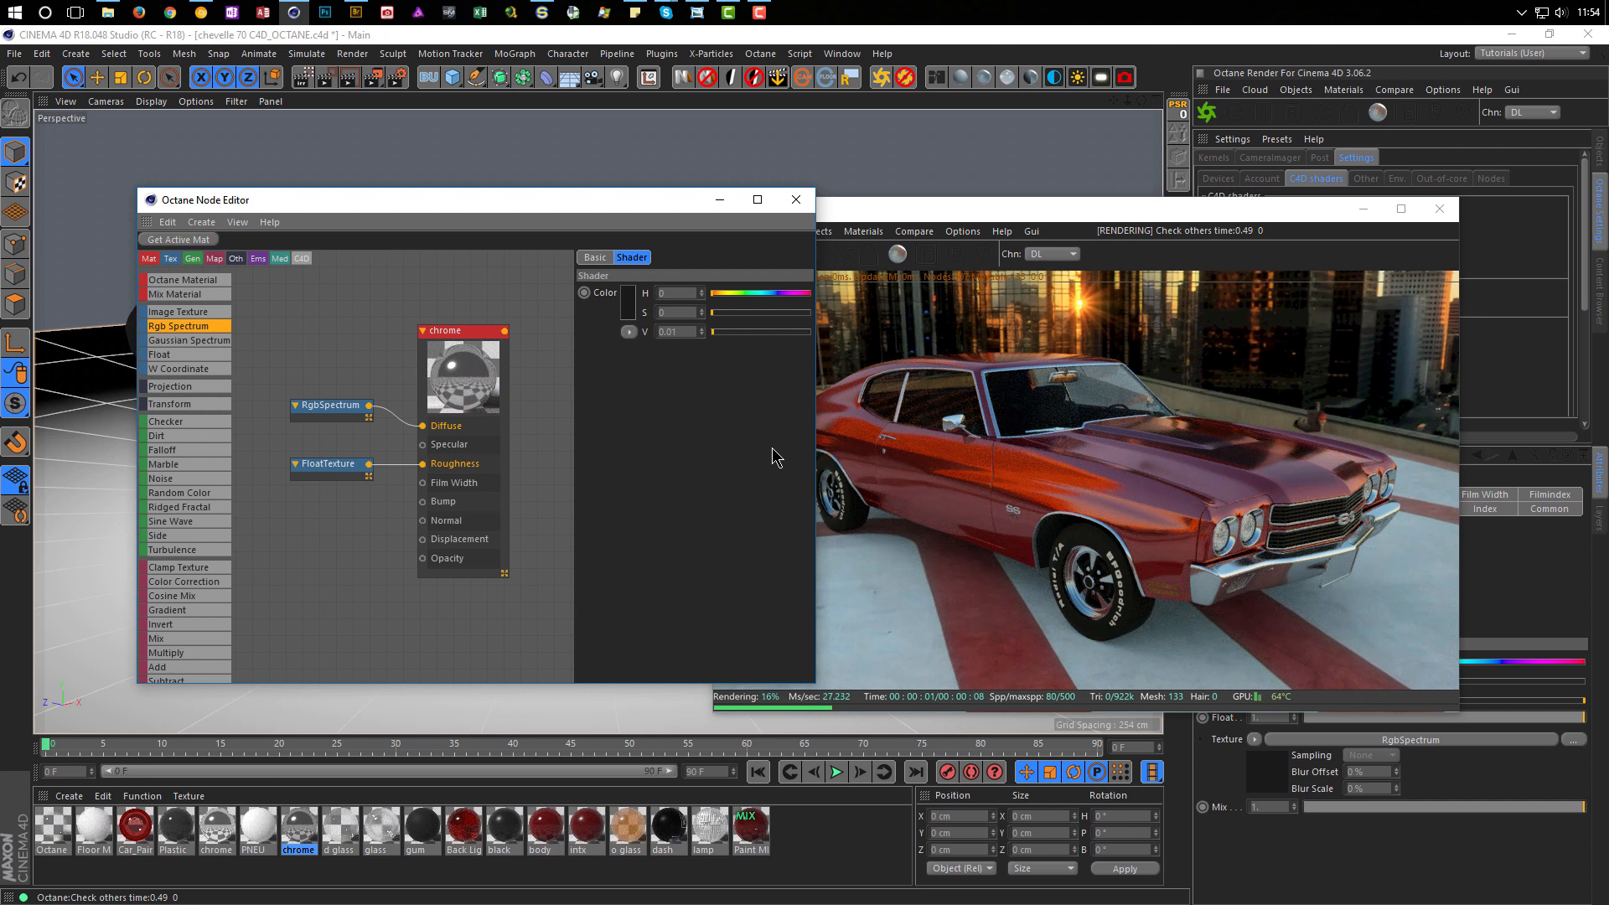
# Step: Show the current Live Viewer render with the darkened chrome in the Picture Viewer
pyautogui.click(1021, 220)
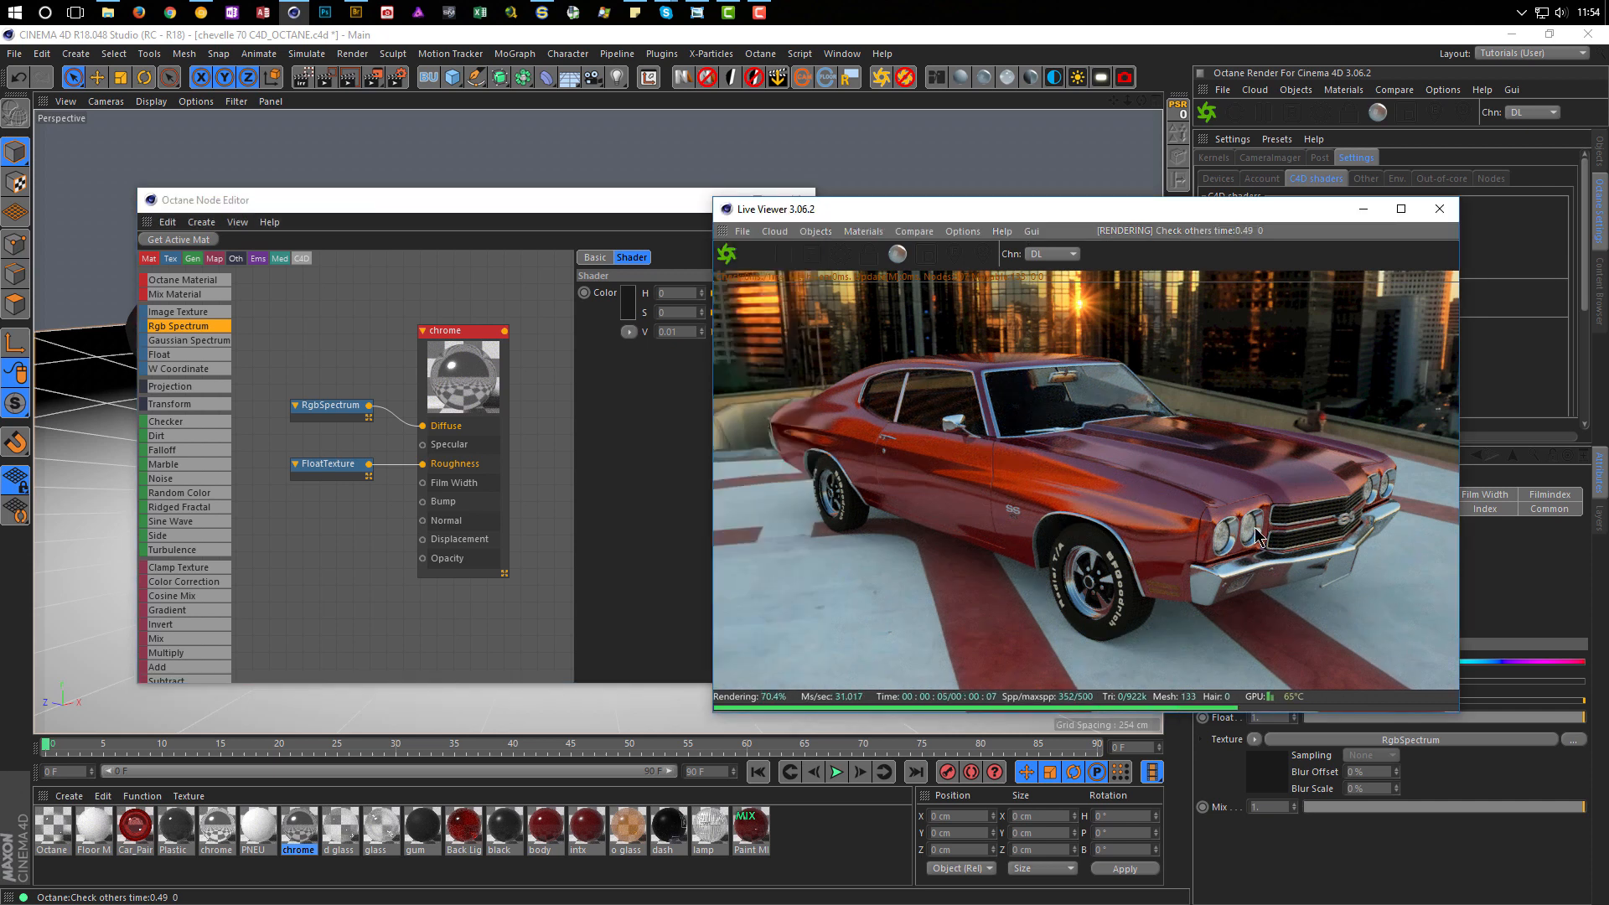
pyautogui.rightClick(1150, 462)
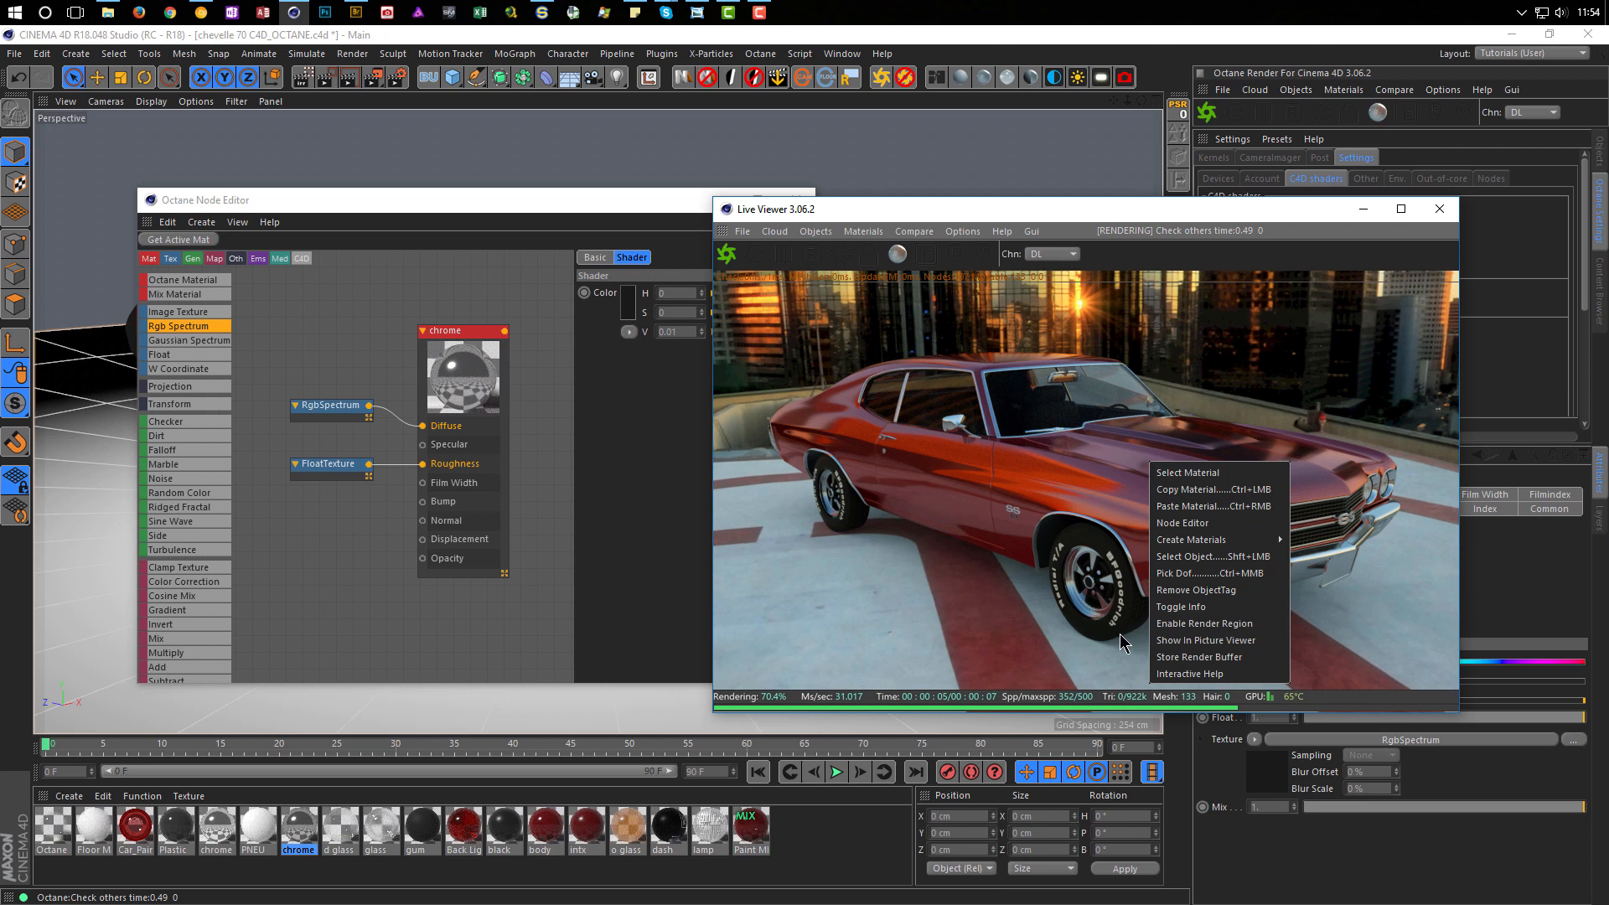
pyautogui.click(1177, 641)
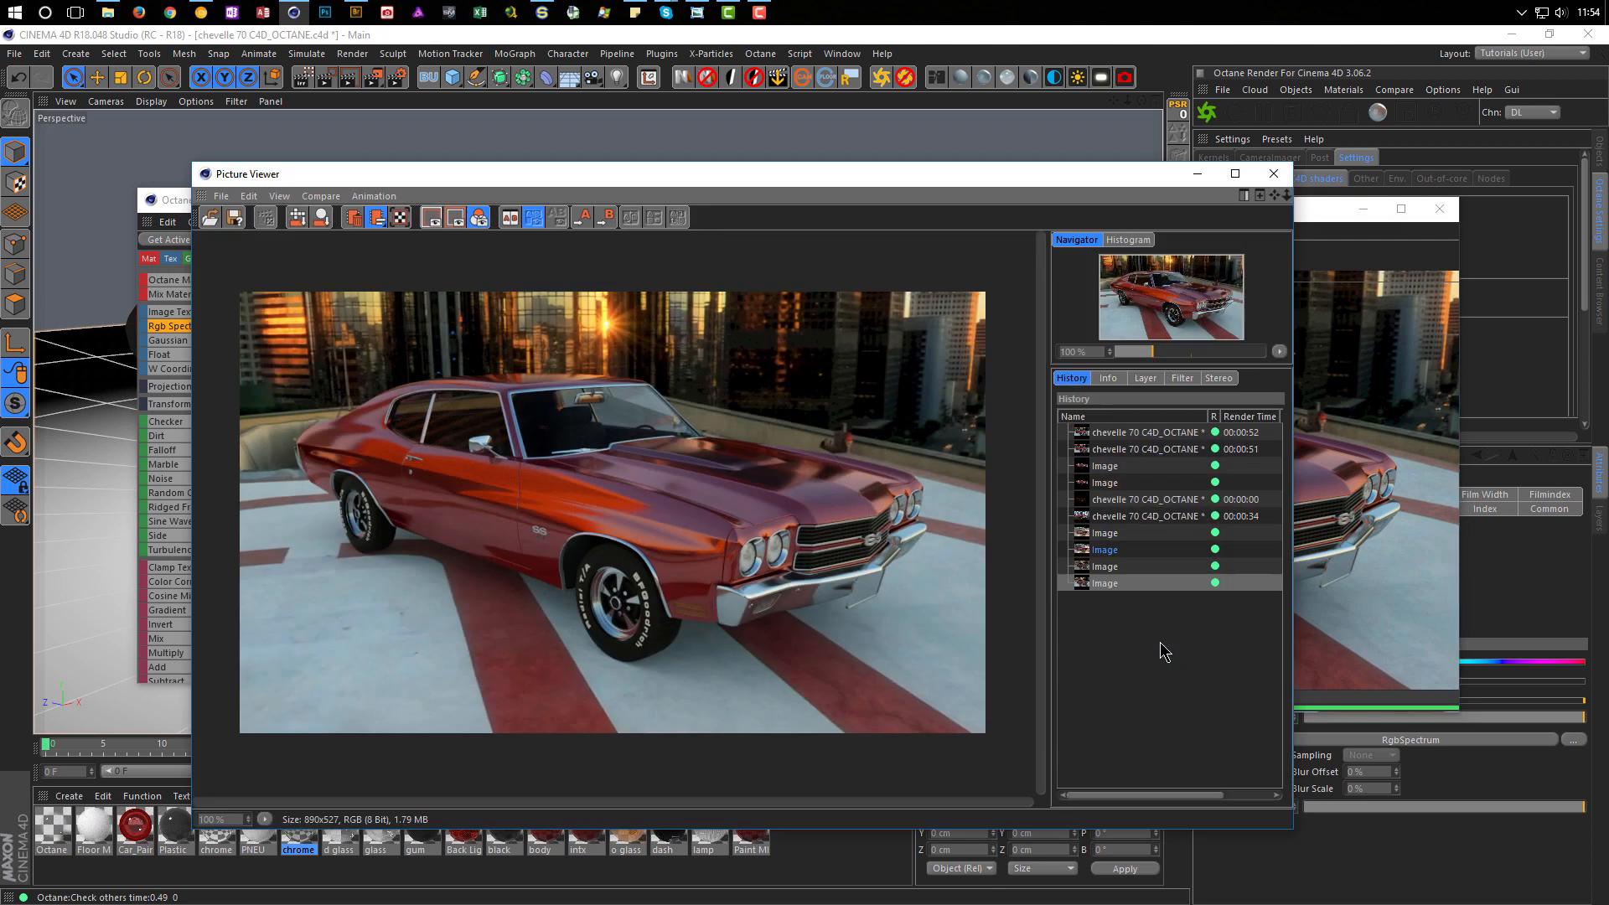
# Step: Compare the newest image with the previous one in the Picture Viewer history and close the viewer
pyautogui.click(1103, 566)
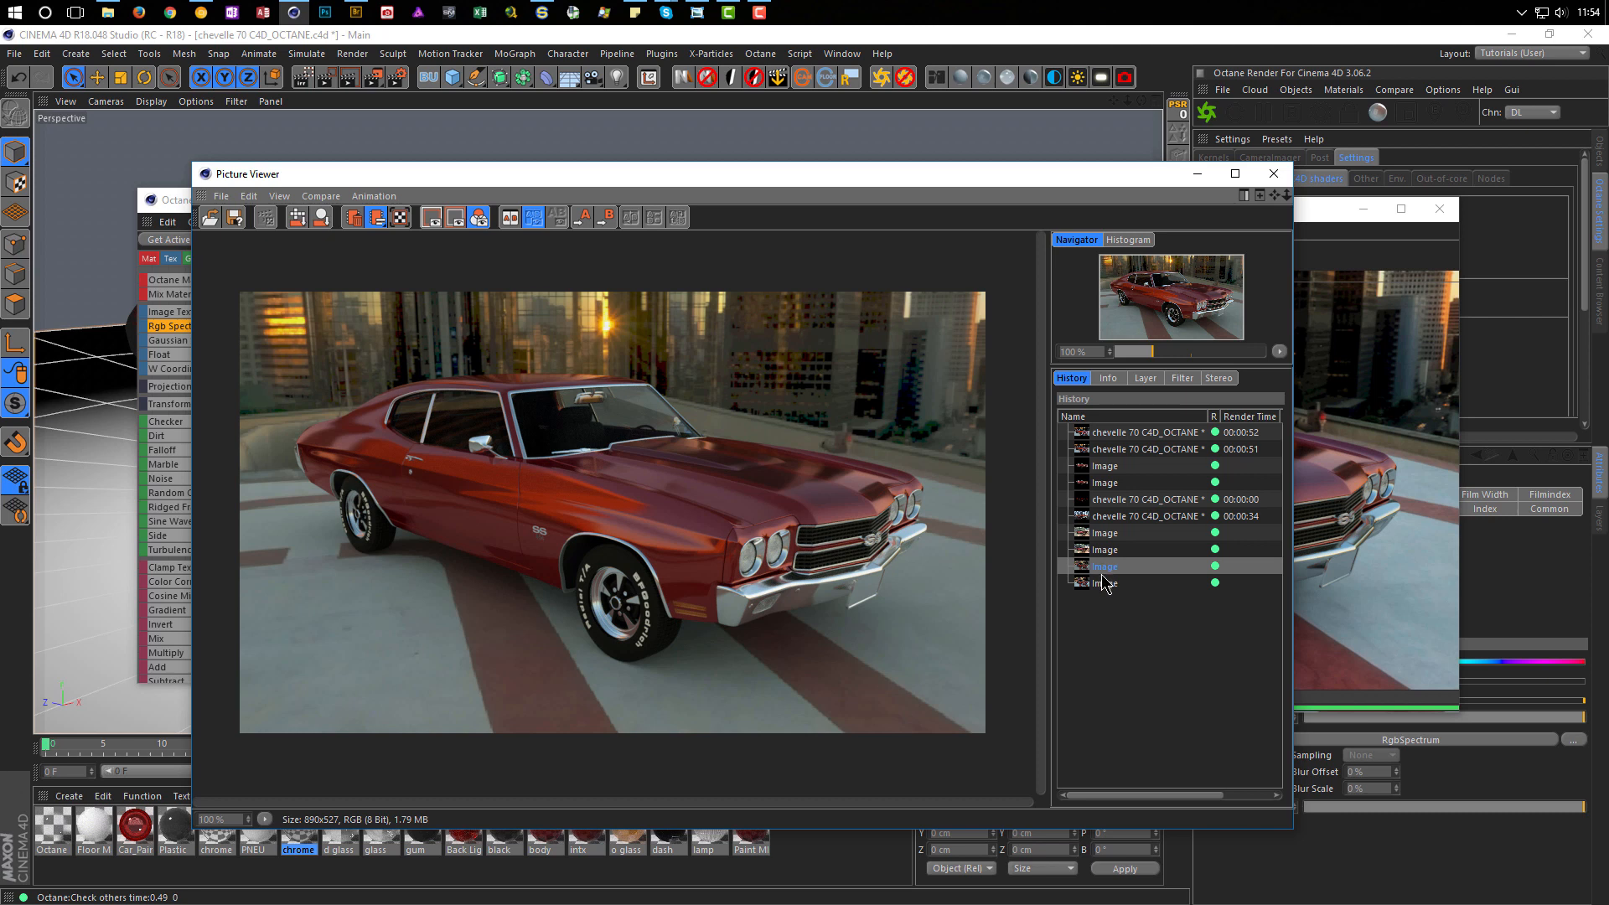
pyautogui.click(1104, 585)
pyautogui.click(1104, 567)
pyautogui.click(1105, 584)
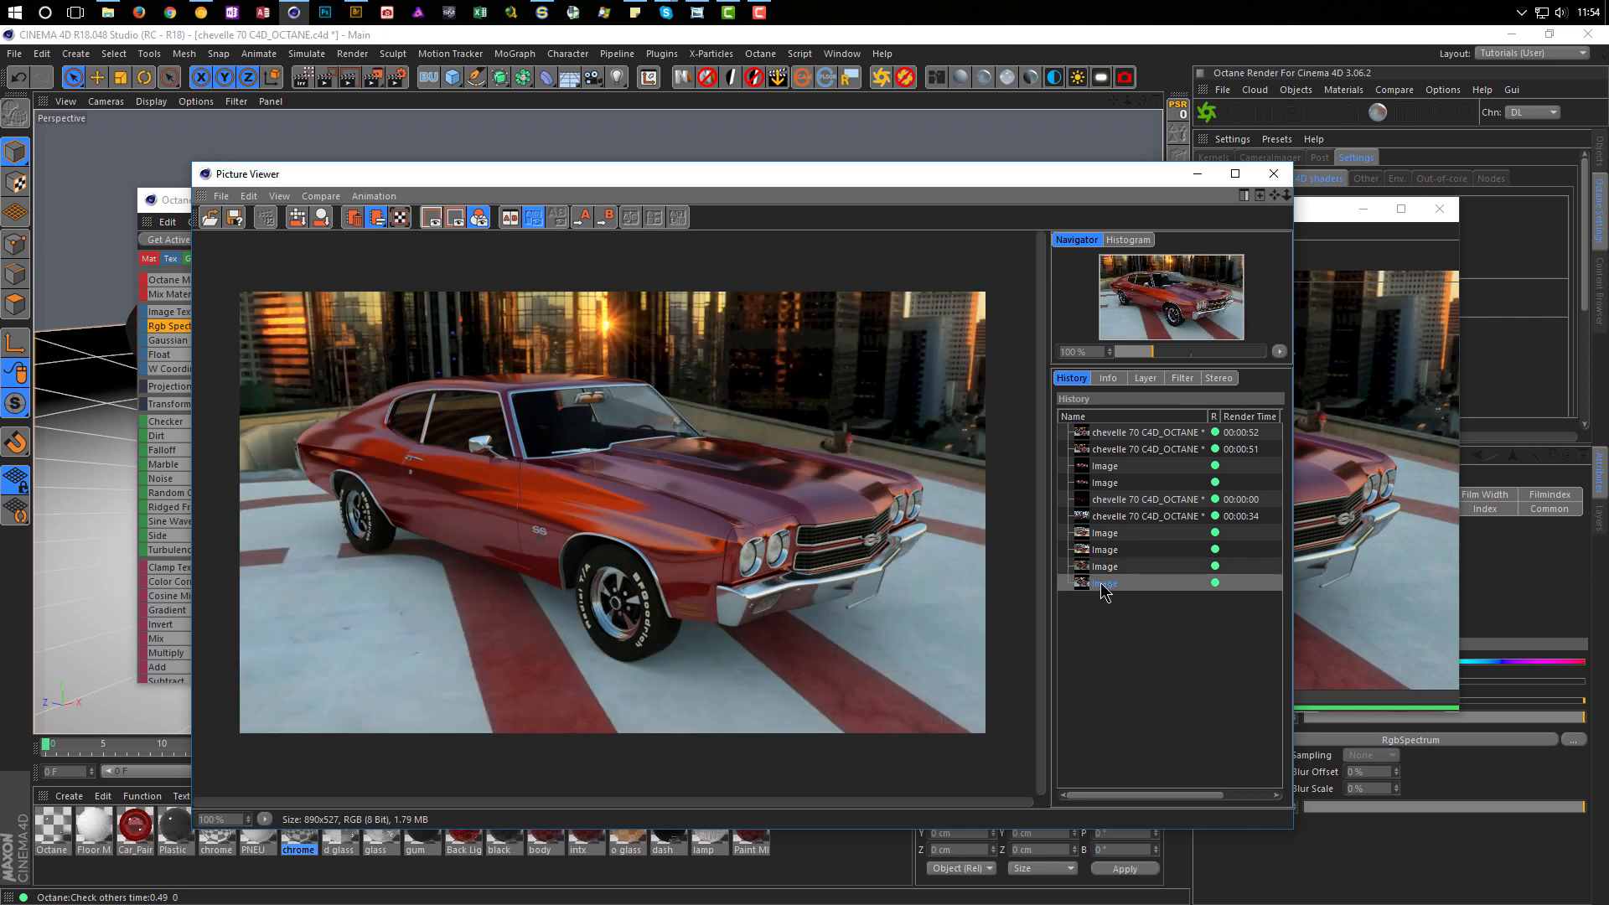
pyautogui.click(1104, 566)
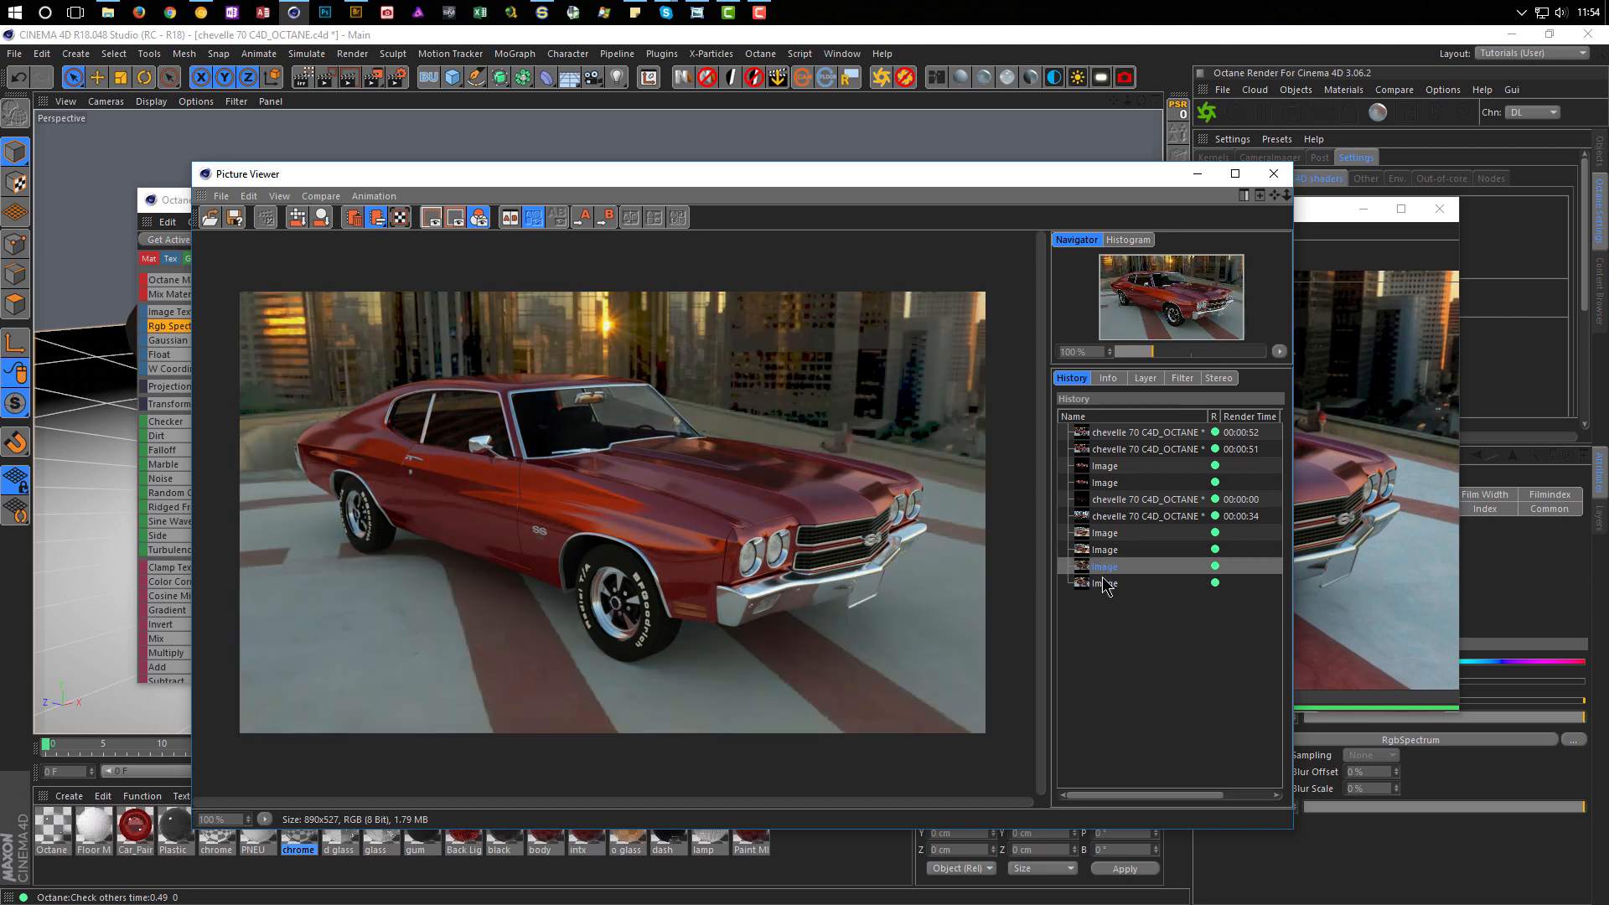
pyautogui.click(1105, 584)
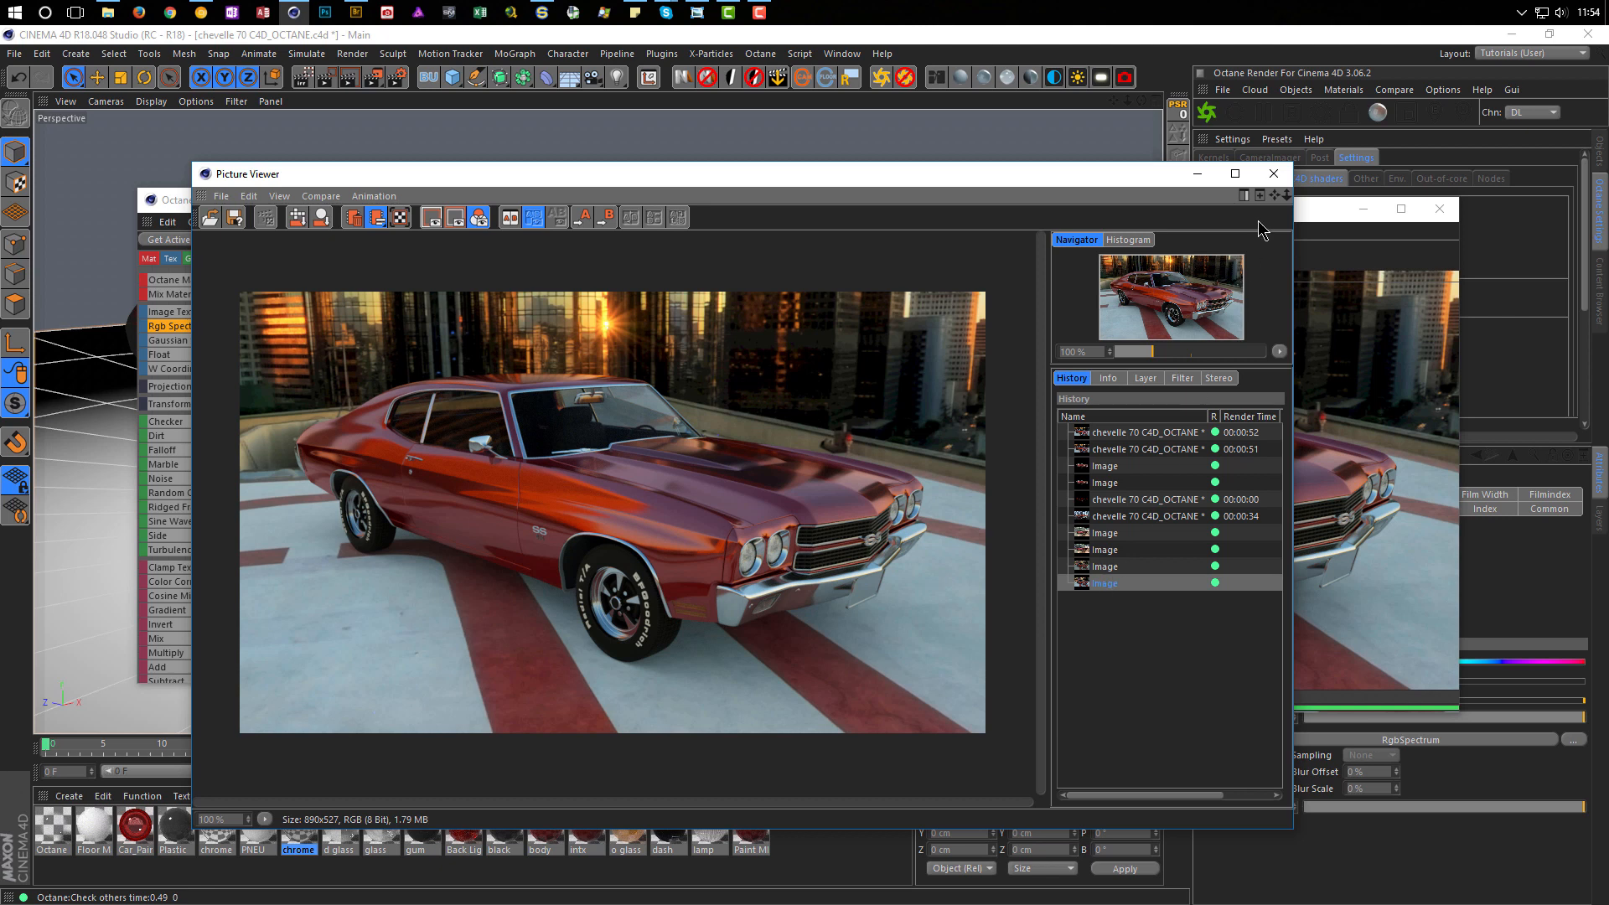
pyautogui.click(1274, 174)
# Step: Move the Live Viewer clear of the node editor and start a full render of the scene in the Picture Viewer
pyautogui.moveTo(1241, 213); pyautogui.dragTo(1291, 187)
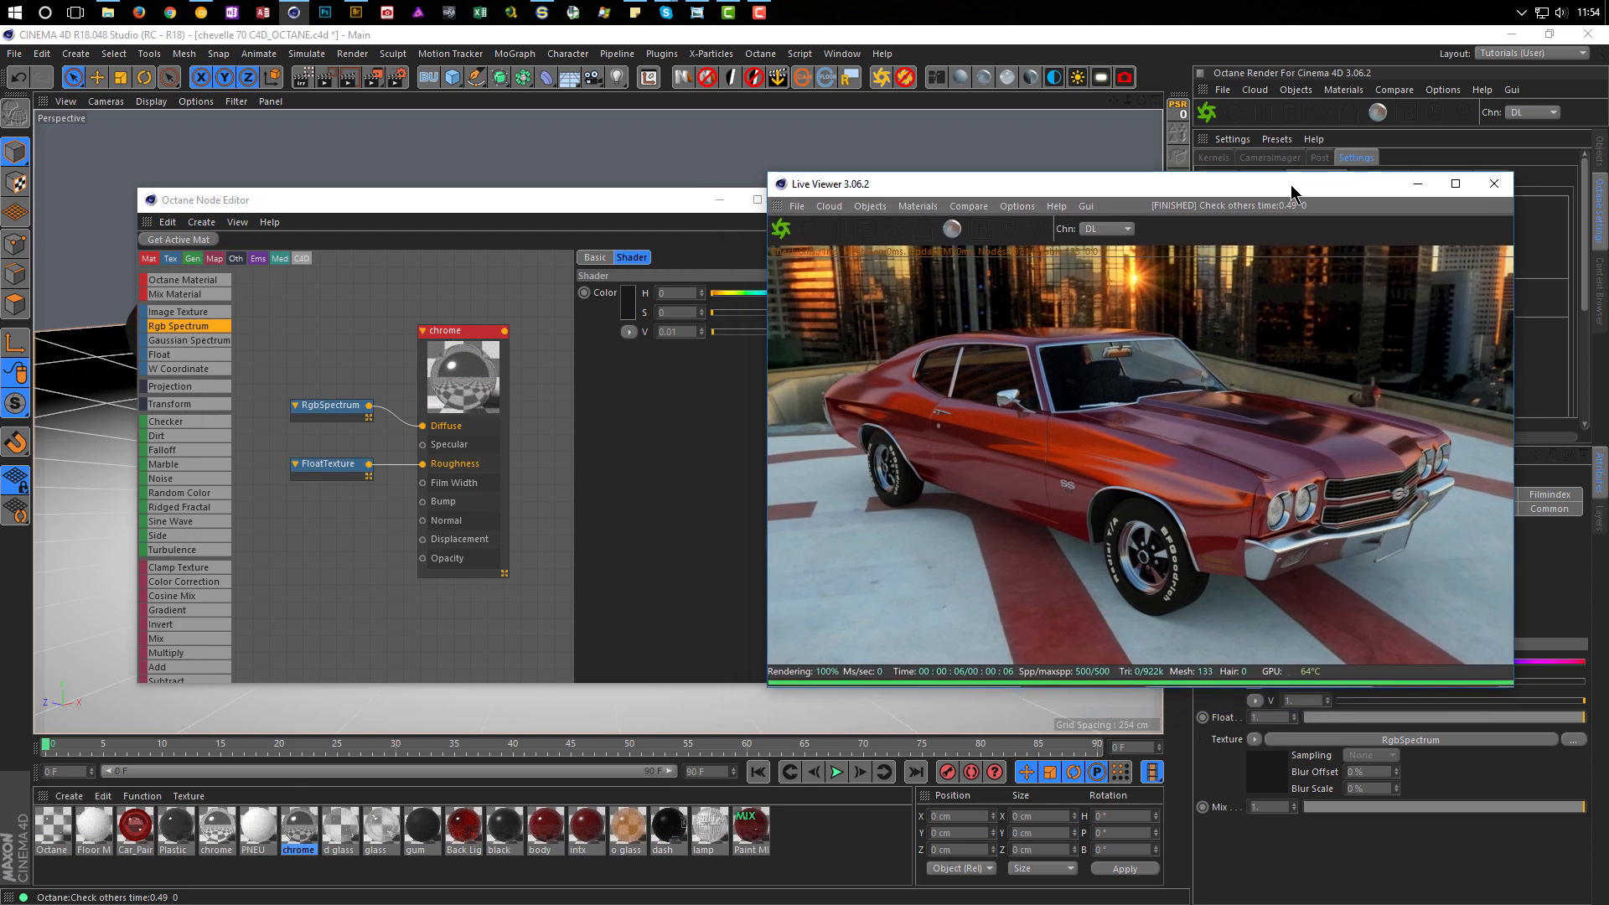
pyautogui.hotkey('shift', 'r')
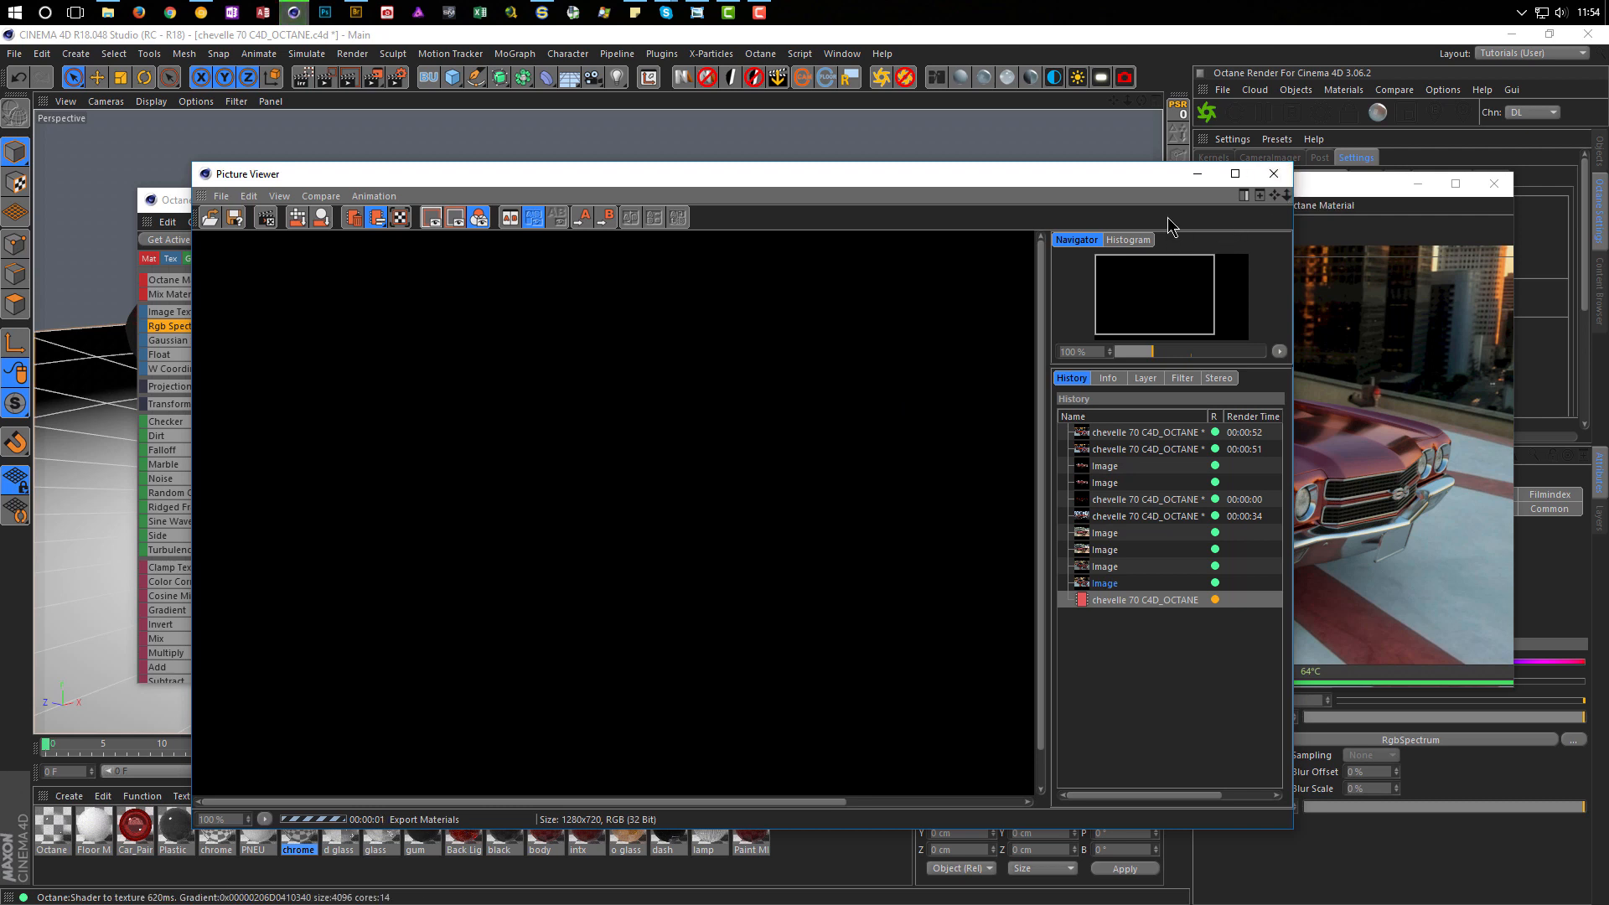
# Step: Reposition and enlarge the Picture Viewer to inspect the whole finished car render, and close the viewer
pyautogui.moveTo(1168, 176); pyautogui.dragTo(1338, 95)
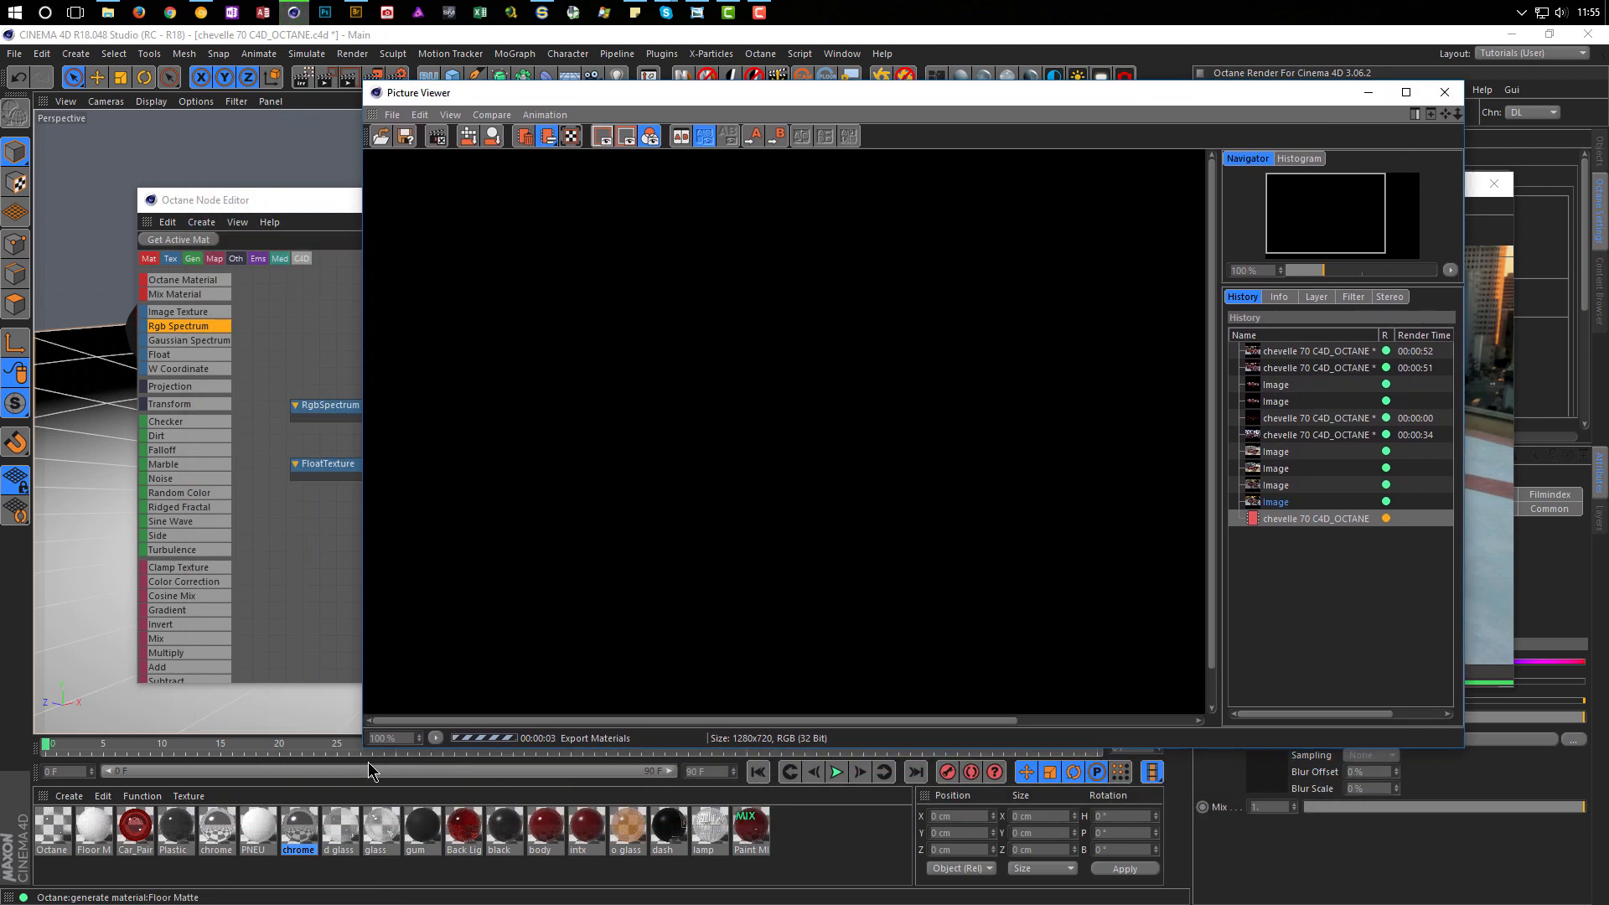
pyautogui.moveTo(362, 748); pyautogui.dragTo(80, 832)
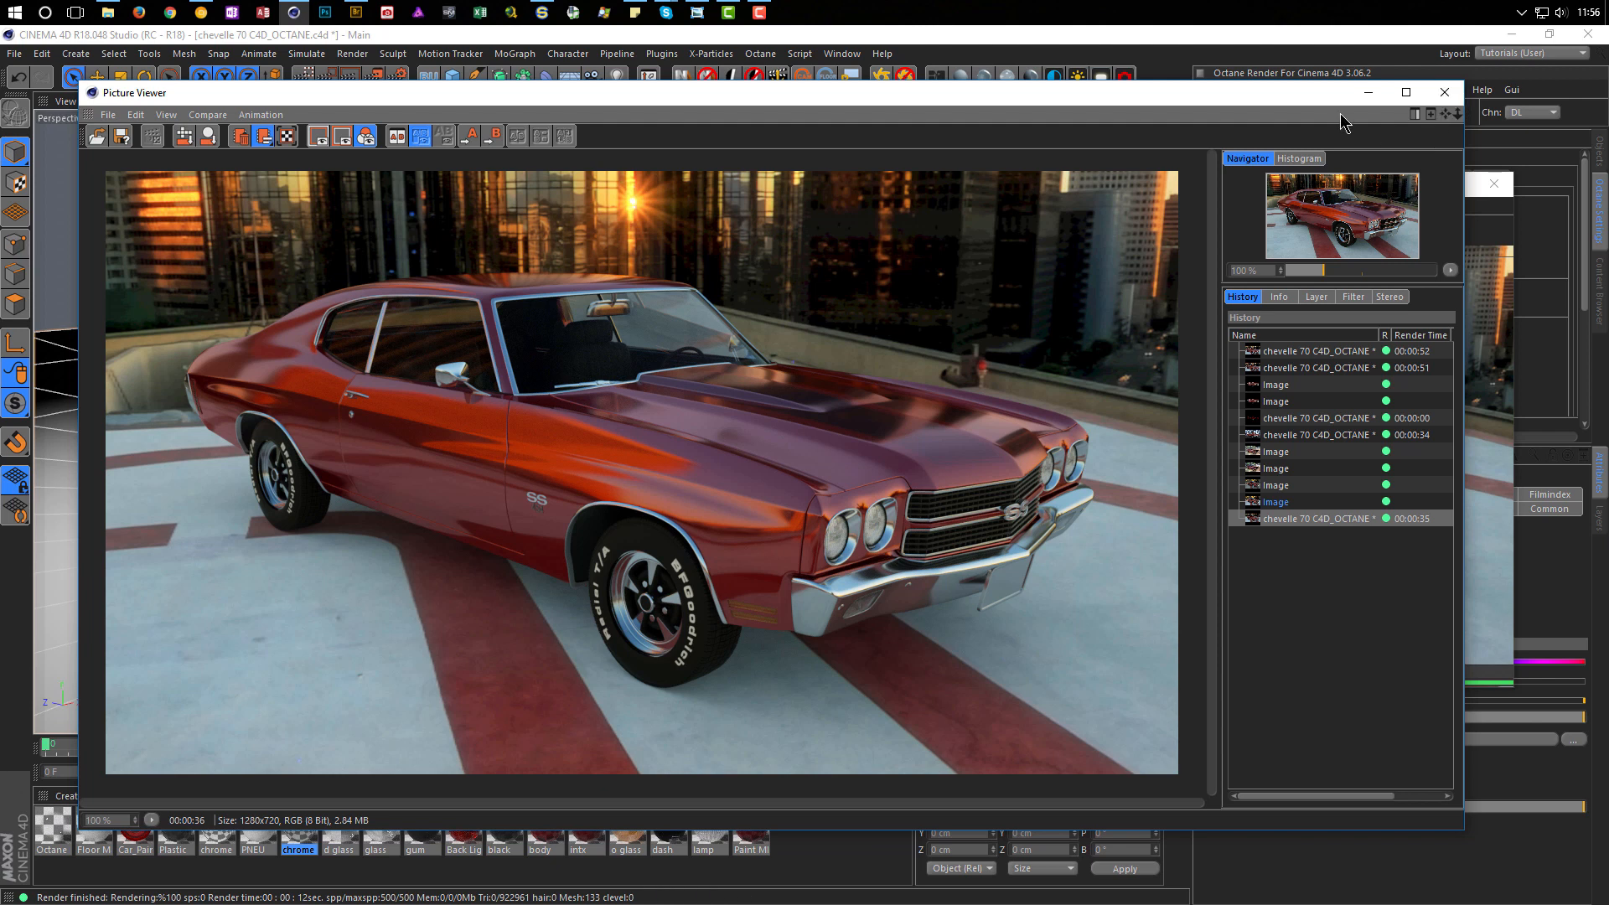
pyautogui.click(1443, 94)
# Step: Move the Live Viewer off the Octane settings and show the Pathtracing kernel settings
pyautogui.moveTo(1291, 191); pyautogui.dragTo(937, 241)
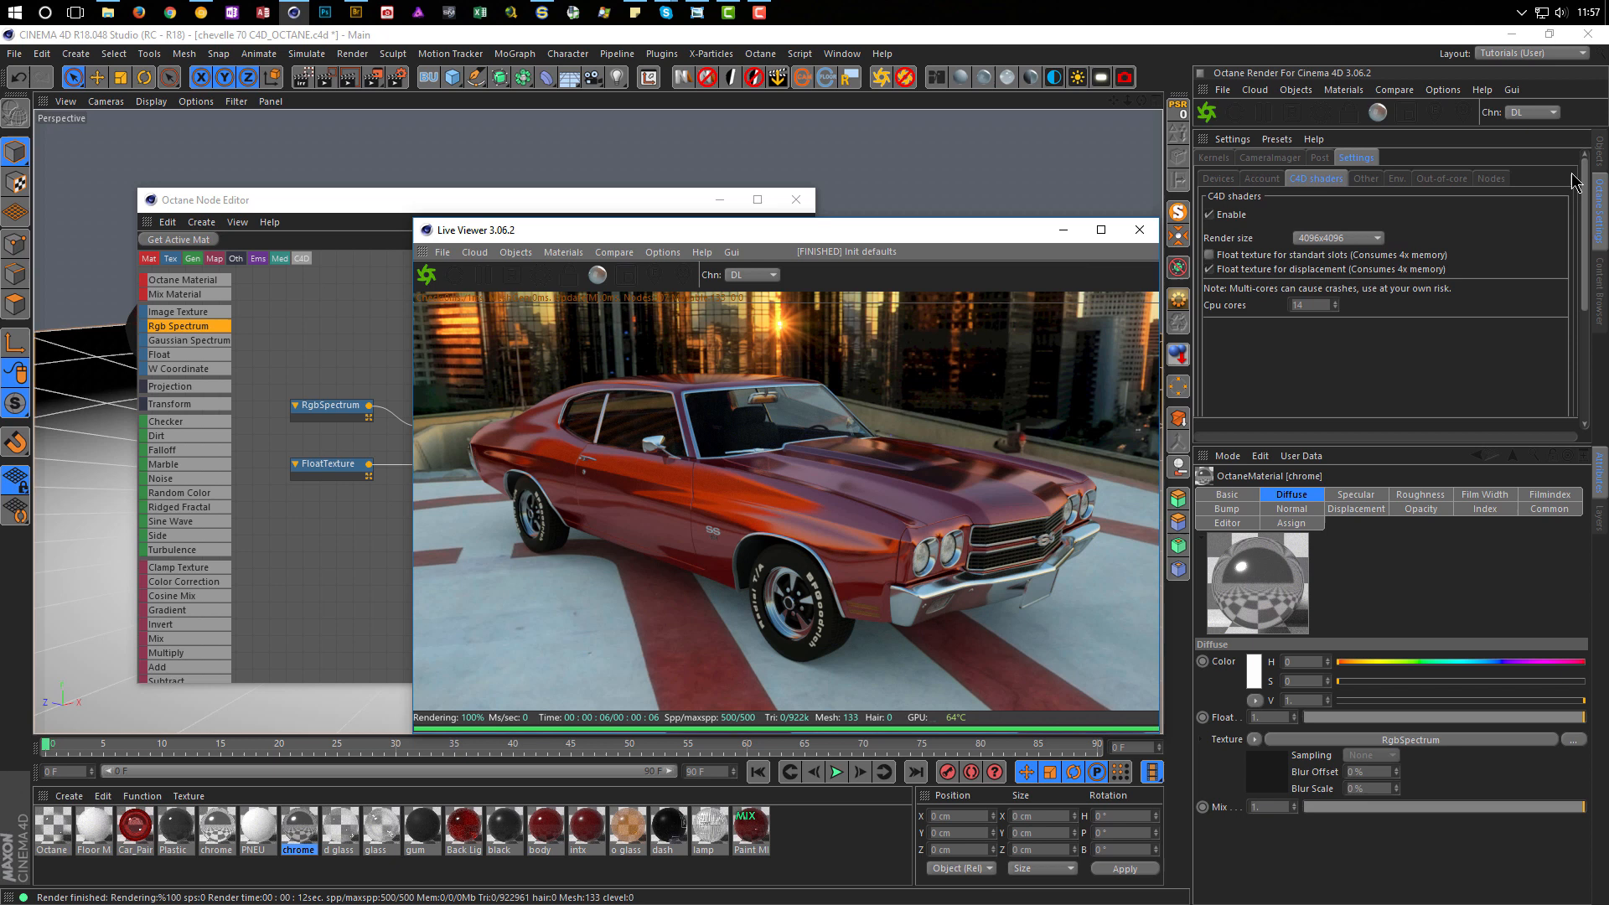
pyautogui.click(1223, 161)
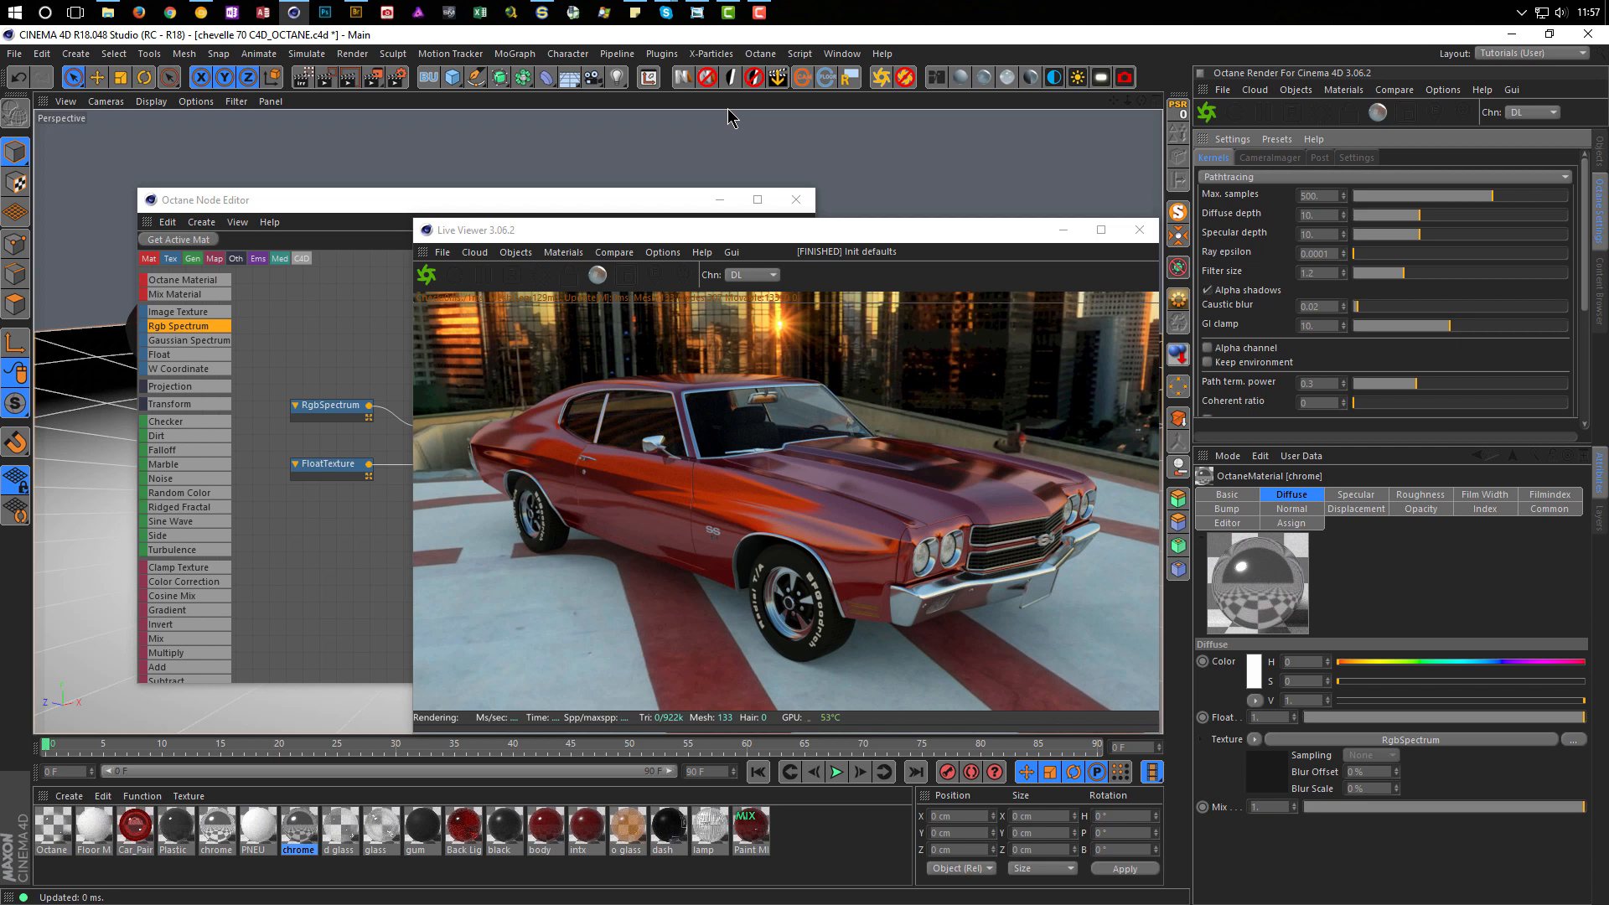
# Step: Move the Live Viewer clear of the material node graph and restart the live render of the scene
pyautogui.moveTo(716, 231); pyautogui.dragTo(645, 204)
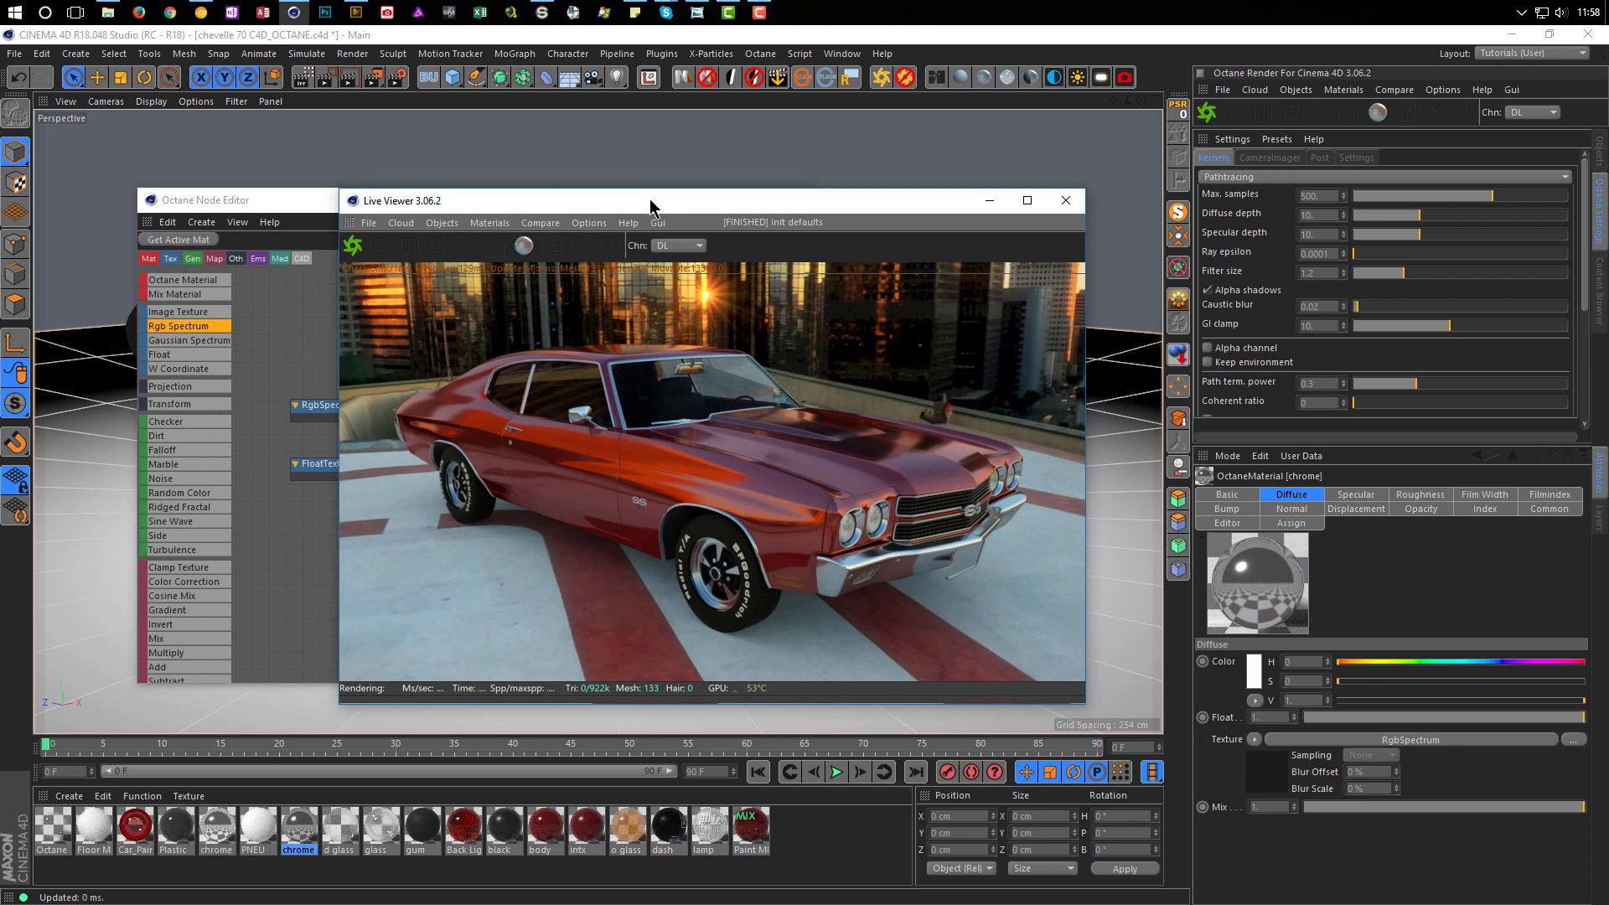
pyautogui.moveTo(796, 201); pyautogui.dragTo(1122, 192)
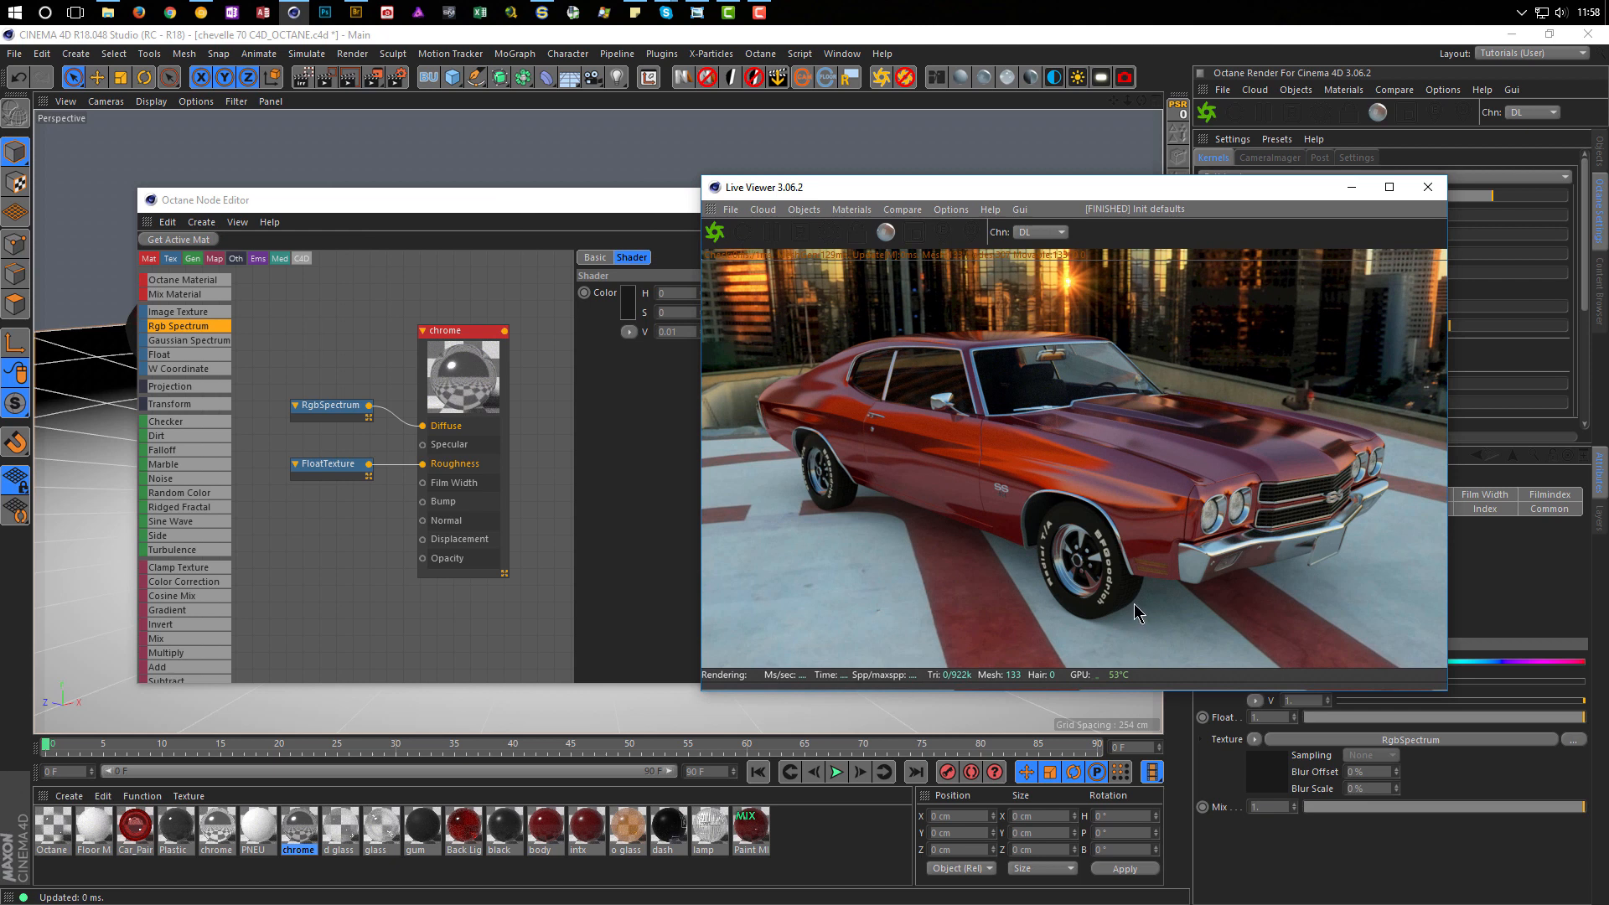
pyautogui.click(715, 231)
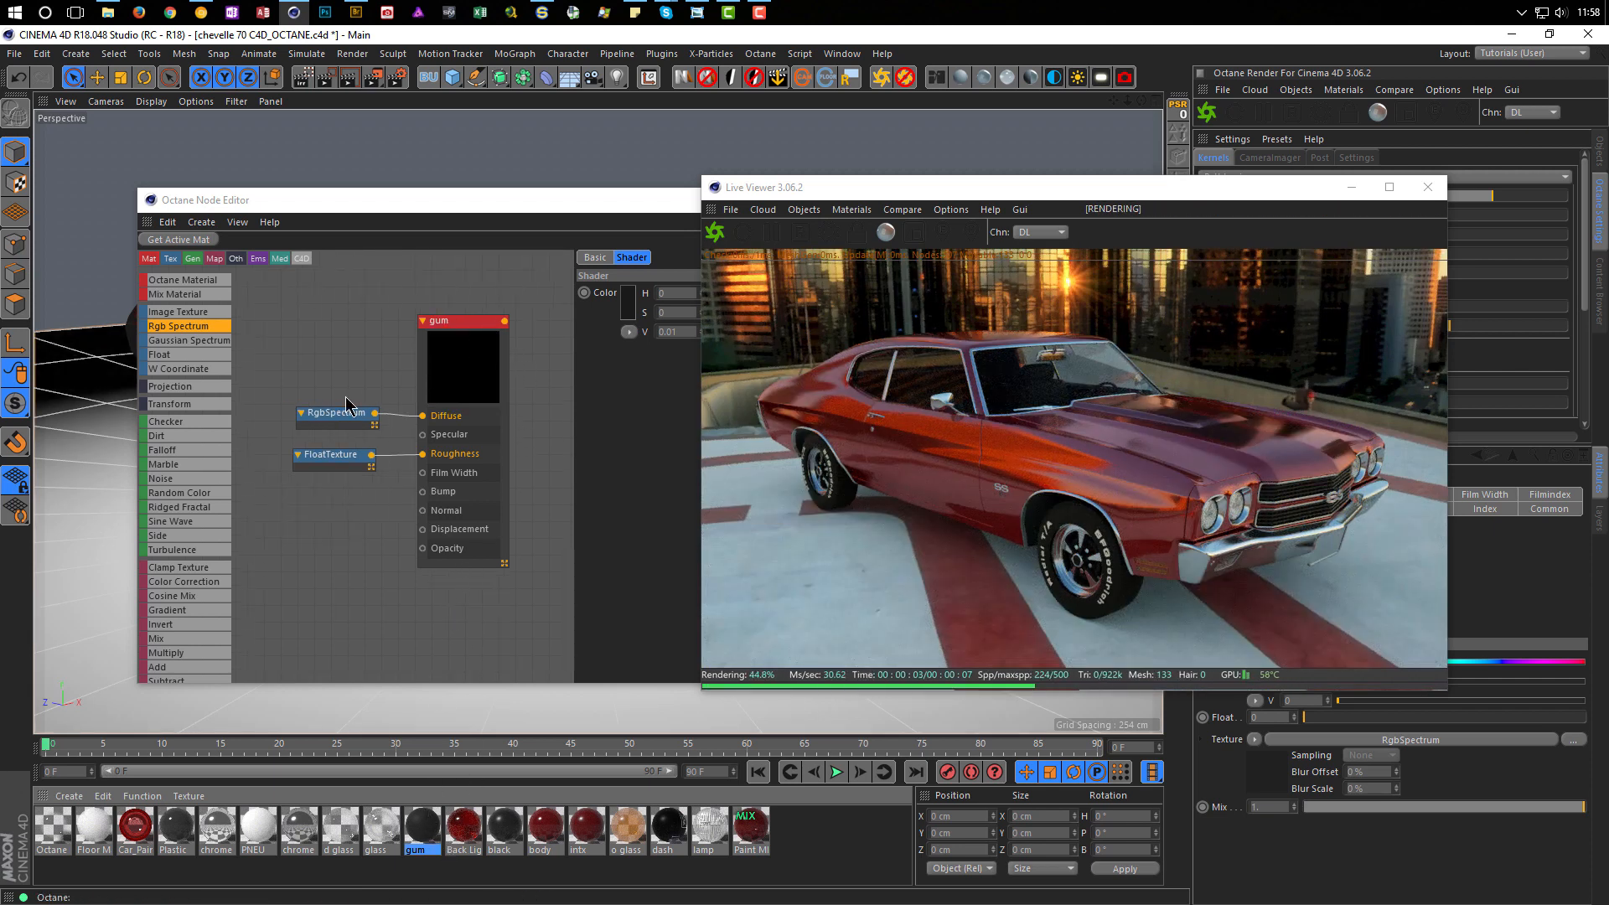
# Step: Set the V value of the gum material's RGB Spectrum diffuse color to 0.025 and close the node editor
pyautogui.click(326, 417)
pyautogui.moveTo(686, 332); pyautogui.dragTo(670, 332)
pyautogui.write('2')
pyautogui.press('Return')
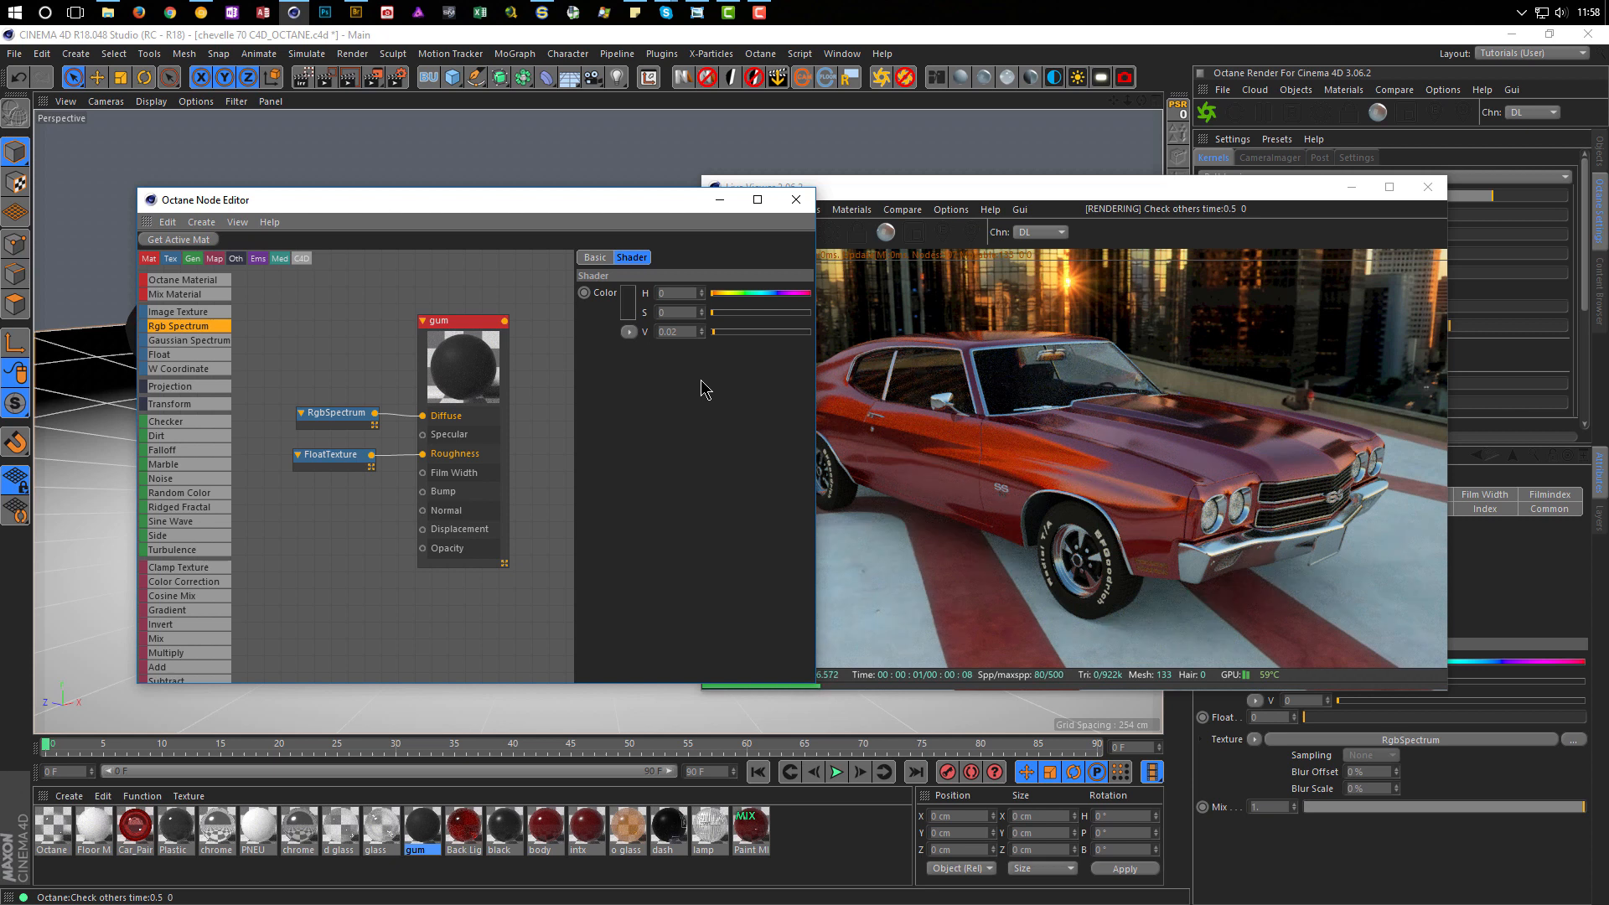
pyautogui.click(678, 333)
pyautogui.write('5')
pyautogui.press('Return')
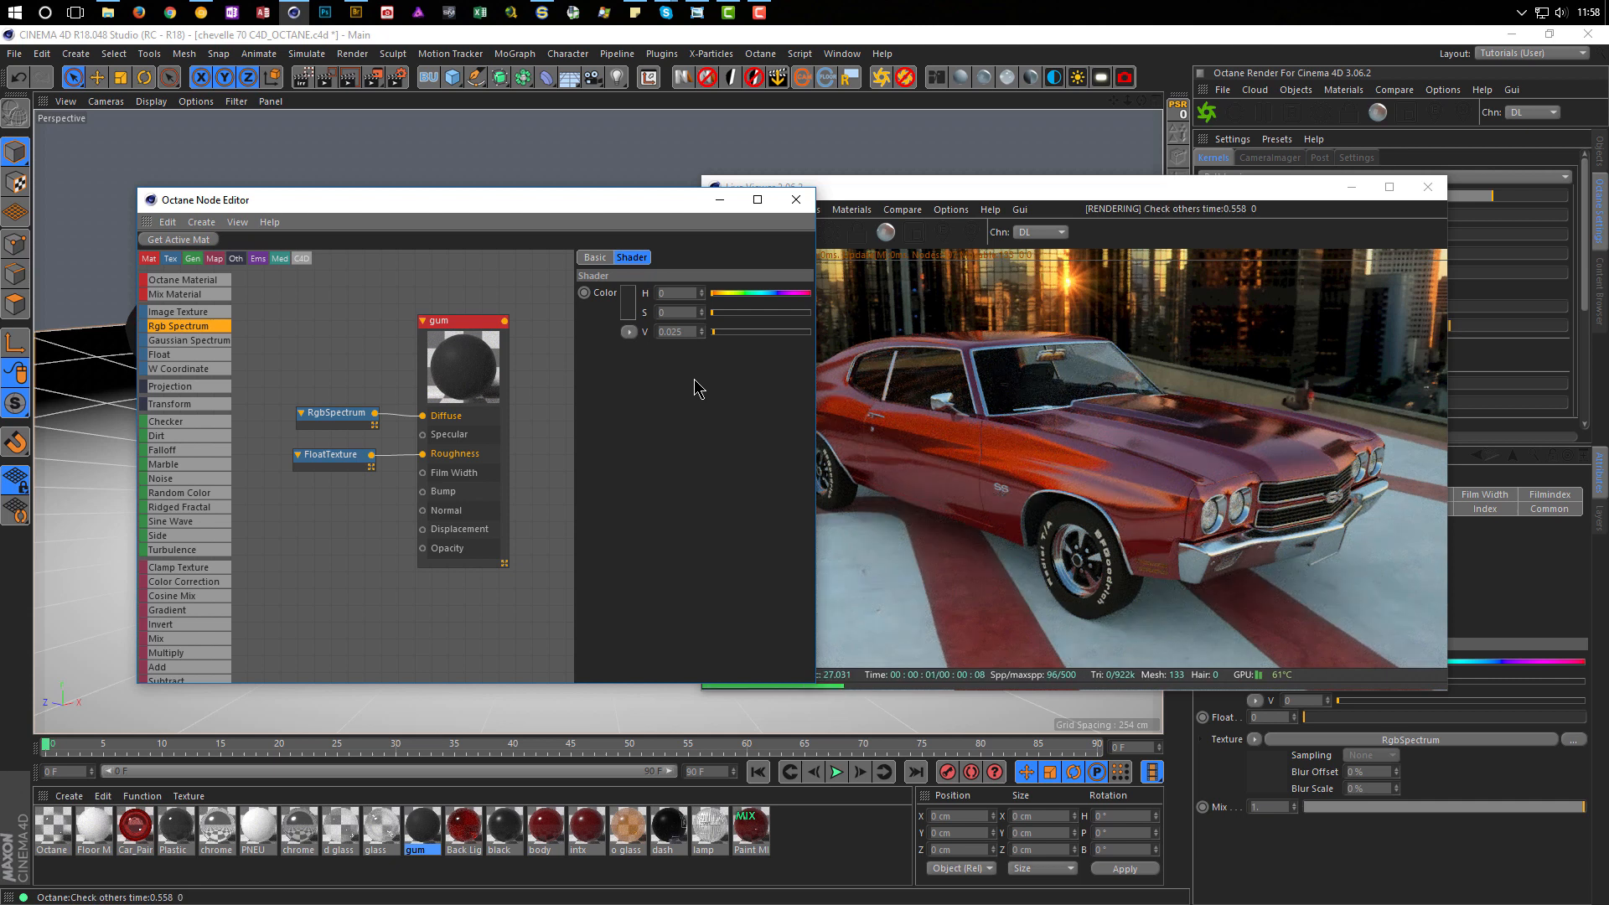
pyautogui.click(796, 199)
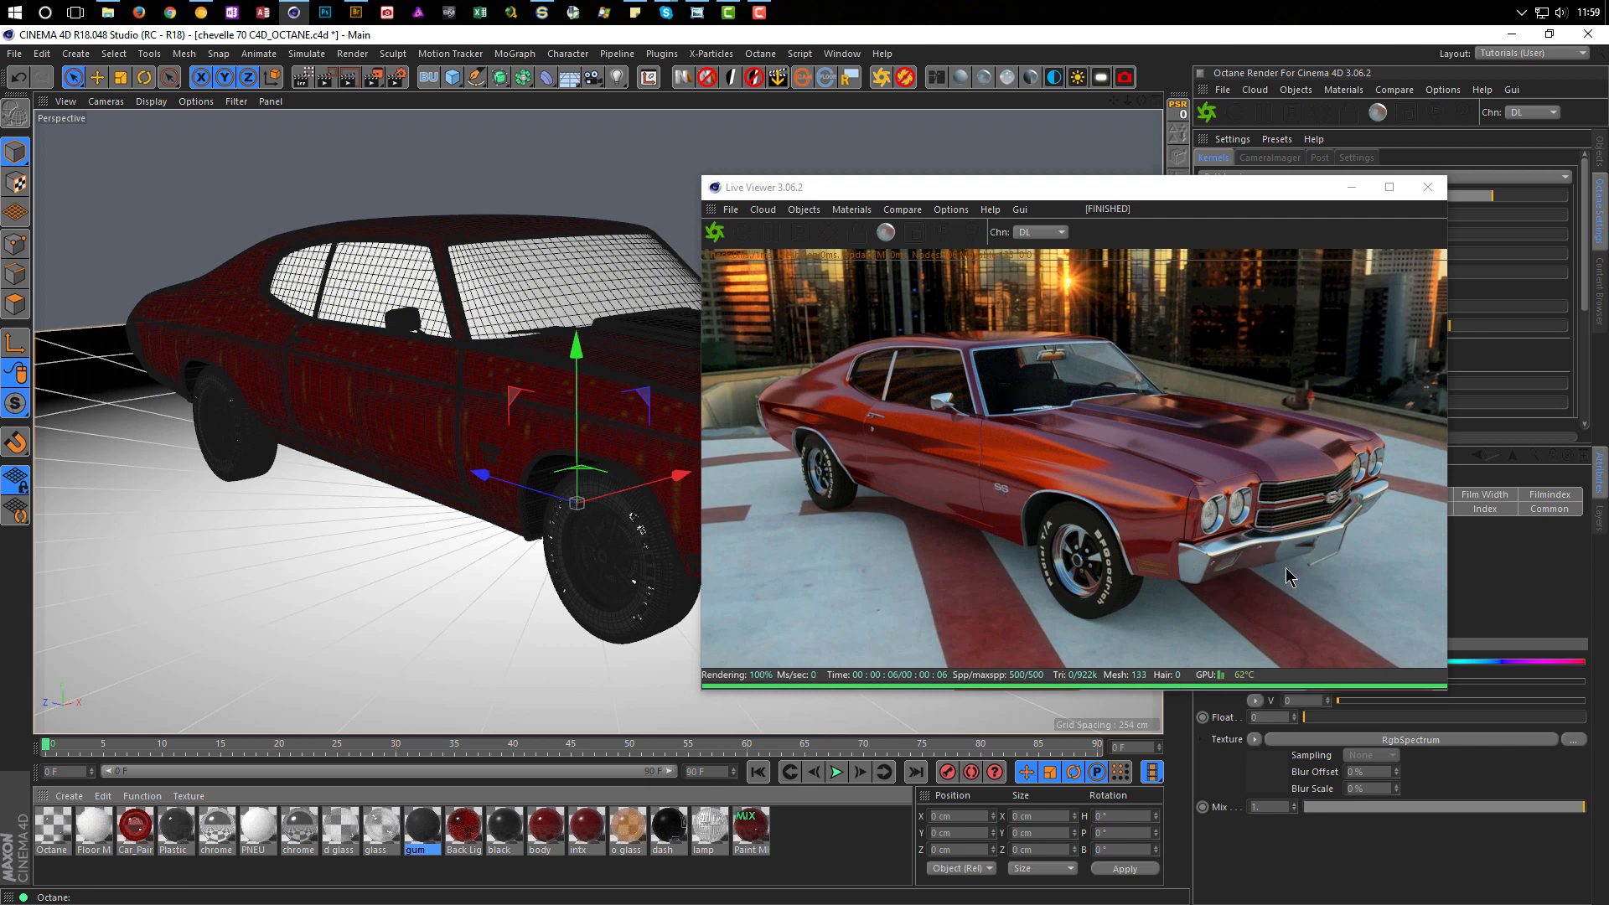
pyautogui.moveTo(1211, 198); pyautogui.dragTo(926, 242)
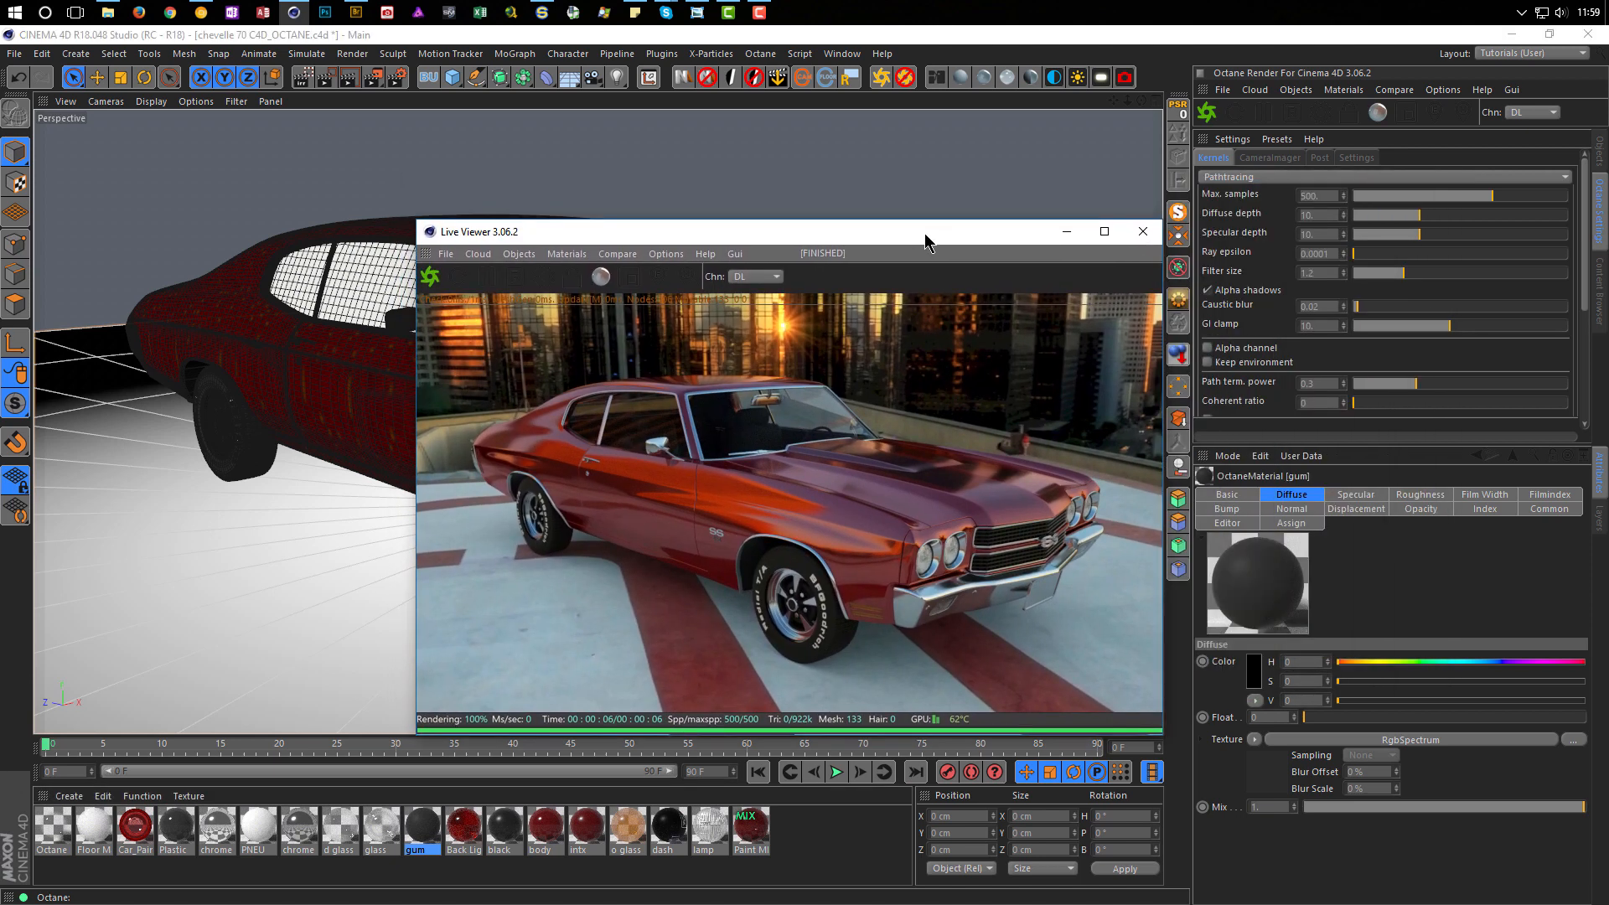